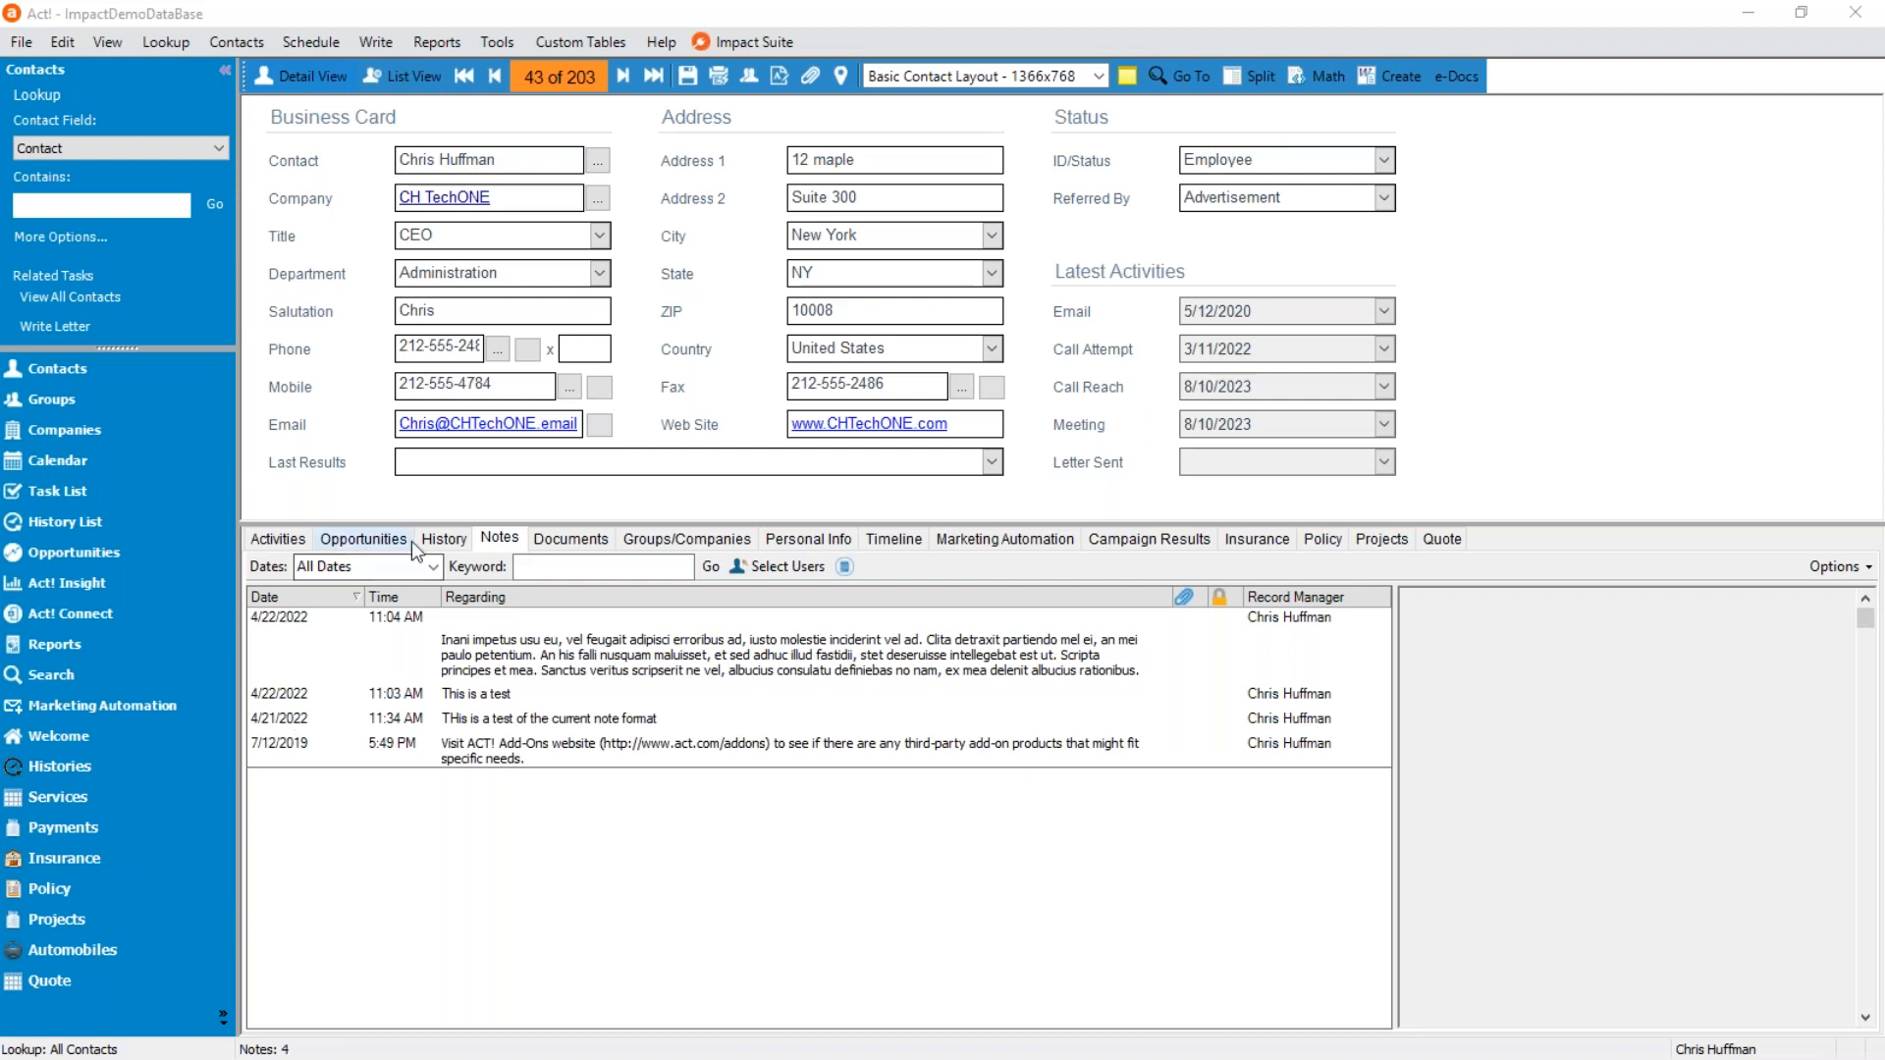
Look through the contact's History, Activities, Insurance, Projects and Quote records, ending on the Insurance records.
{"action": "left_click", "coordinate": [454, 539]}
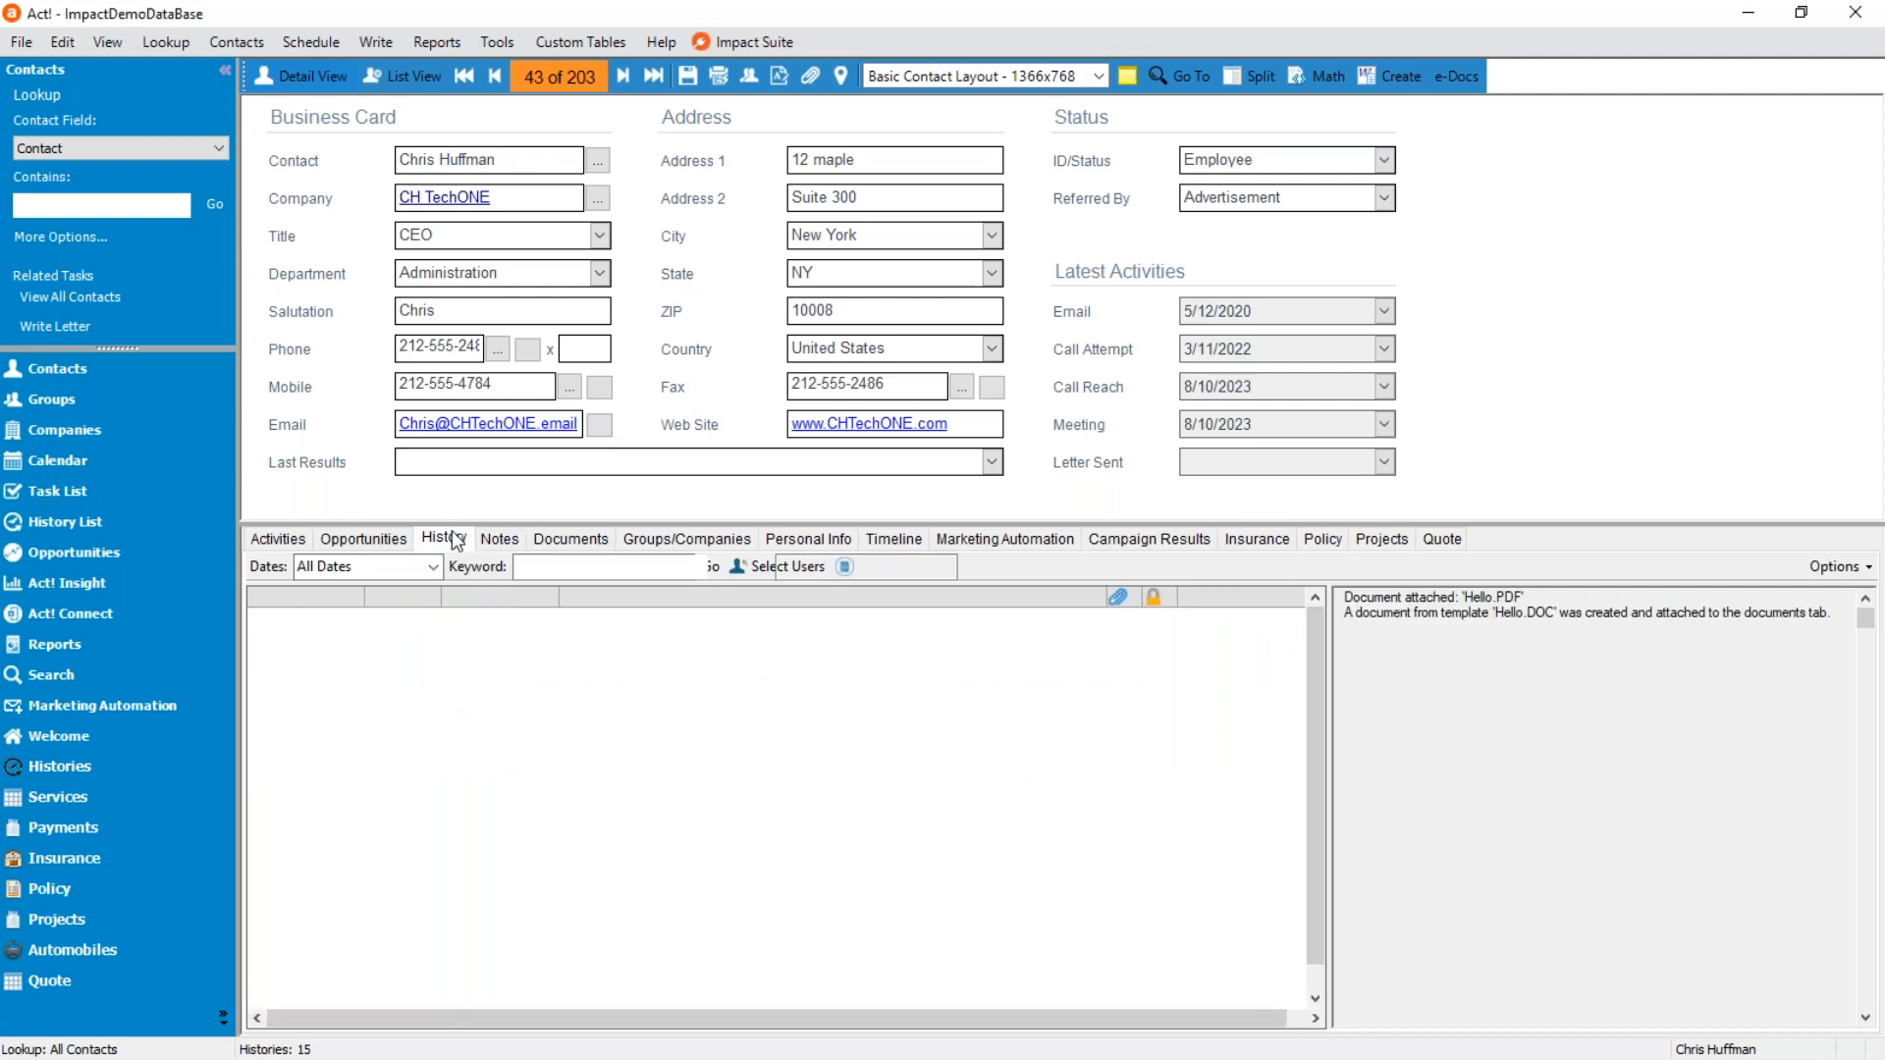
{"action": "left_click", "coordinate": [272, 539]}
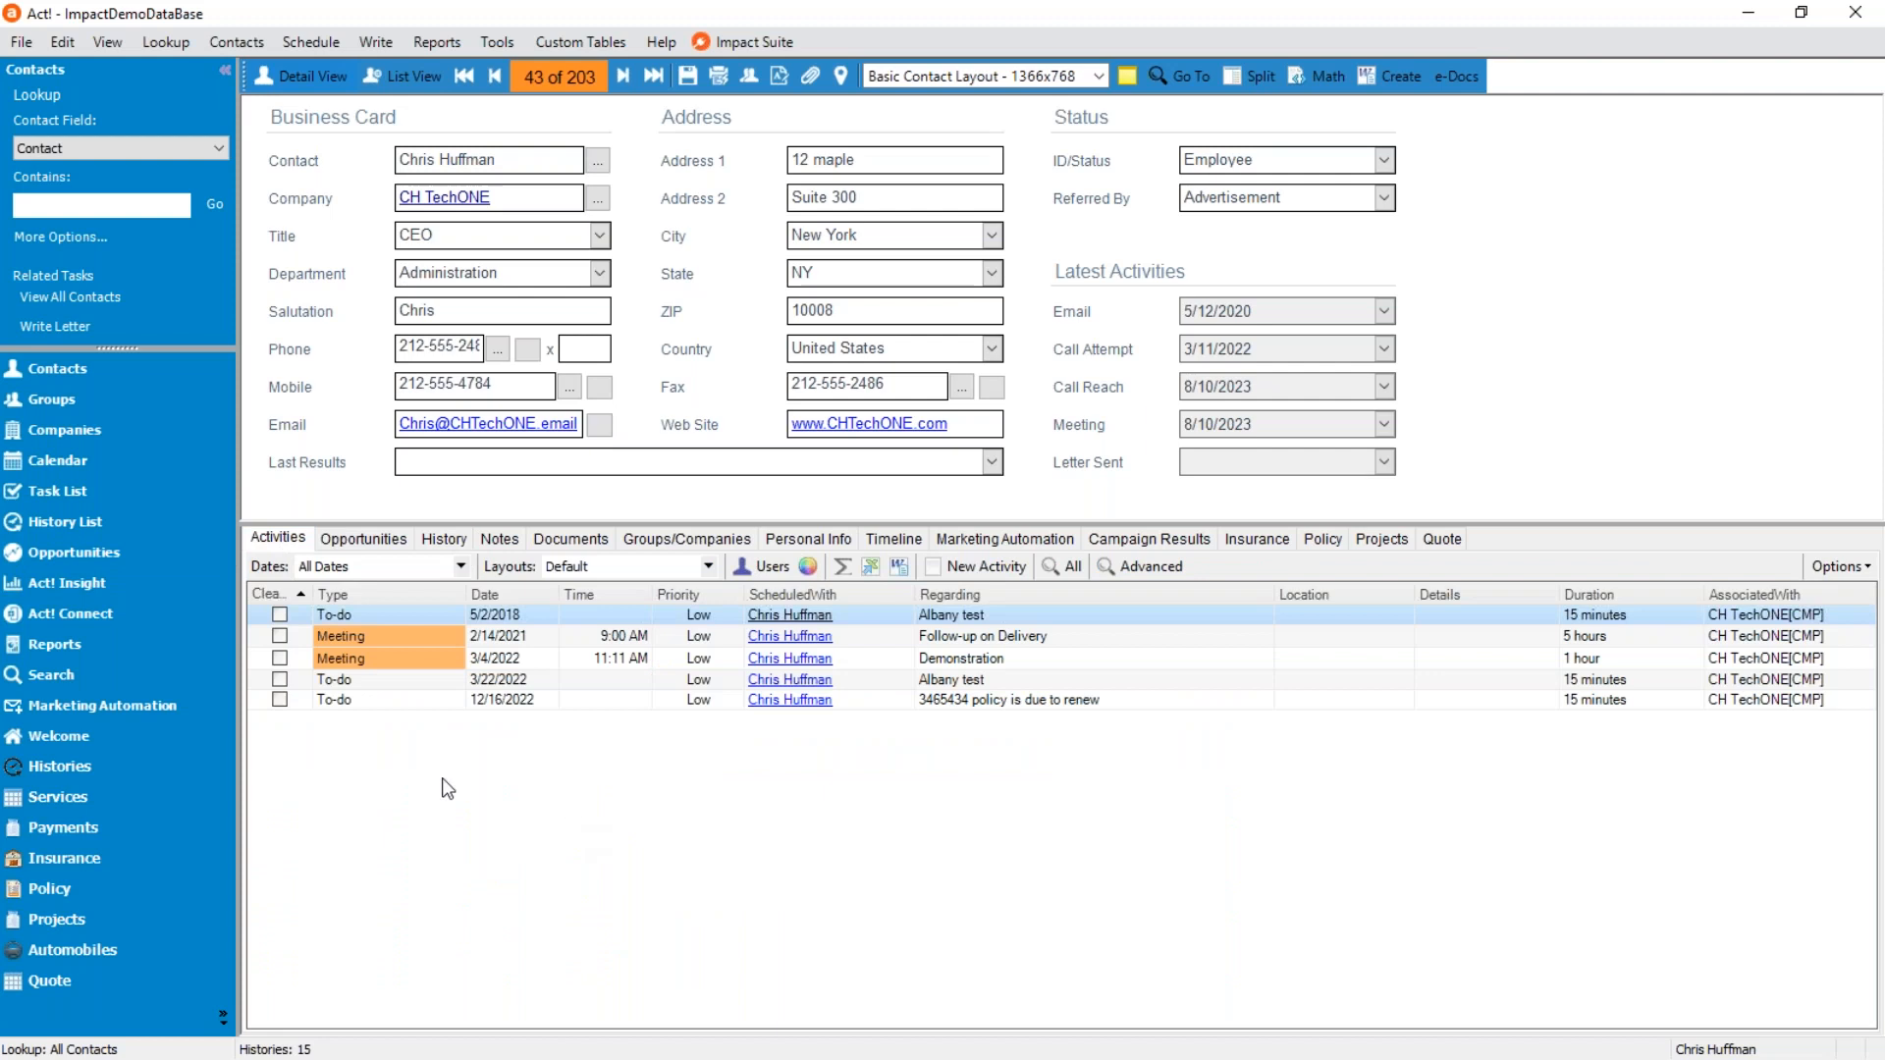
{"action": "left_click", "coordinate": [1256, 539]}
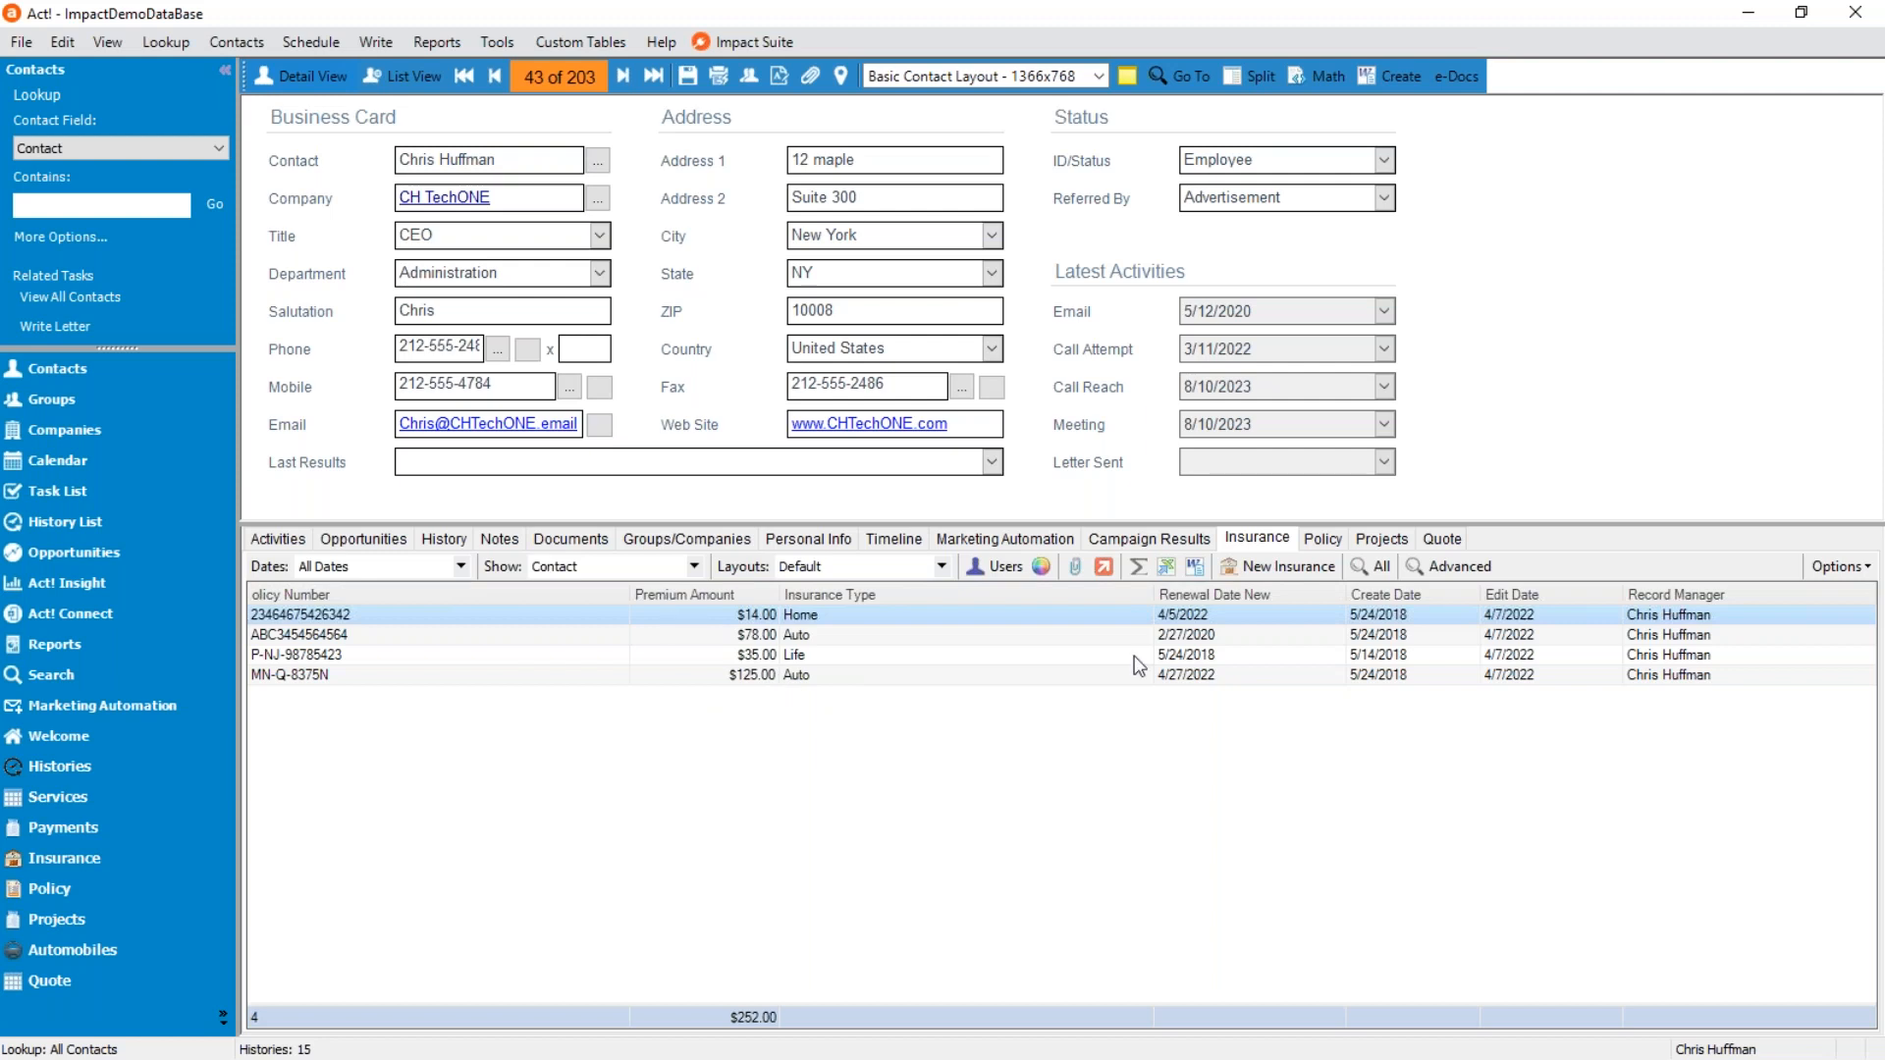
{"action": "left_click", "coordinate": [1379, 545]}
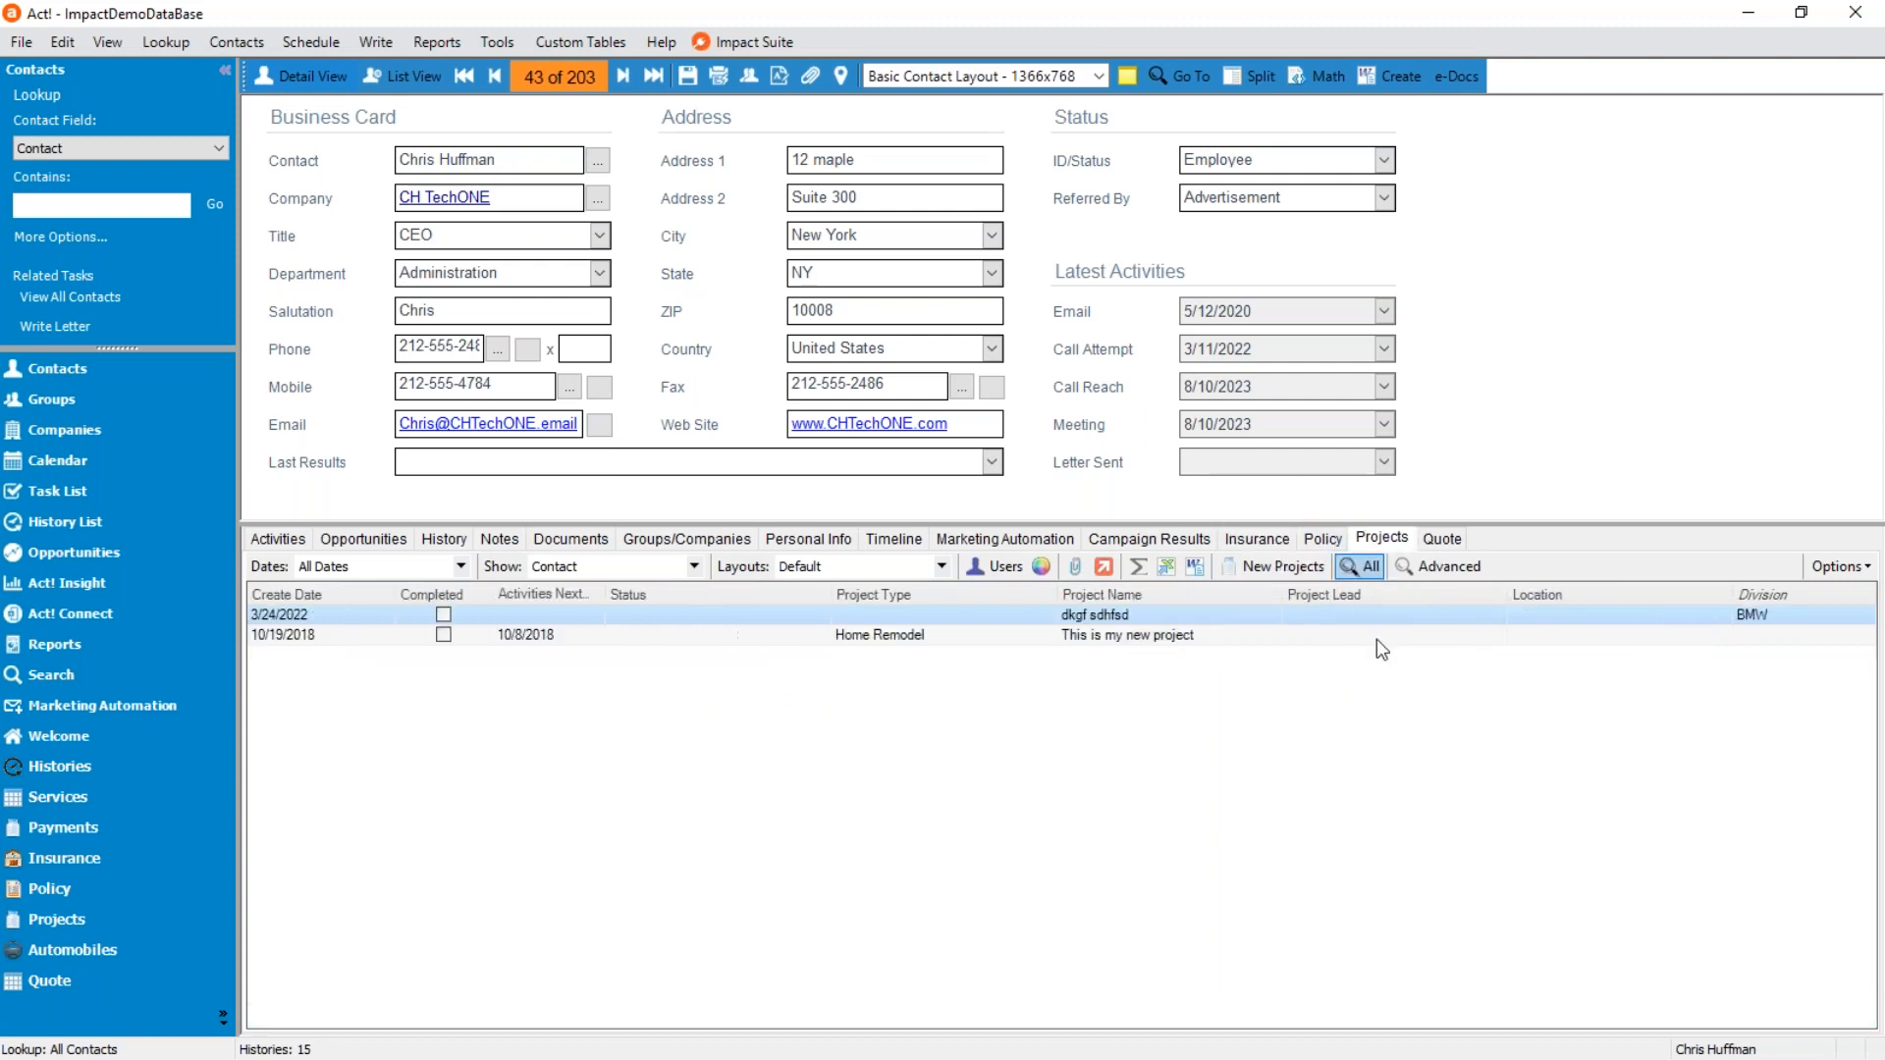
{"action": "left_click", "coordinate": [1443, 541]}
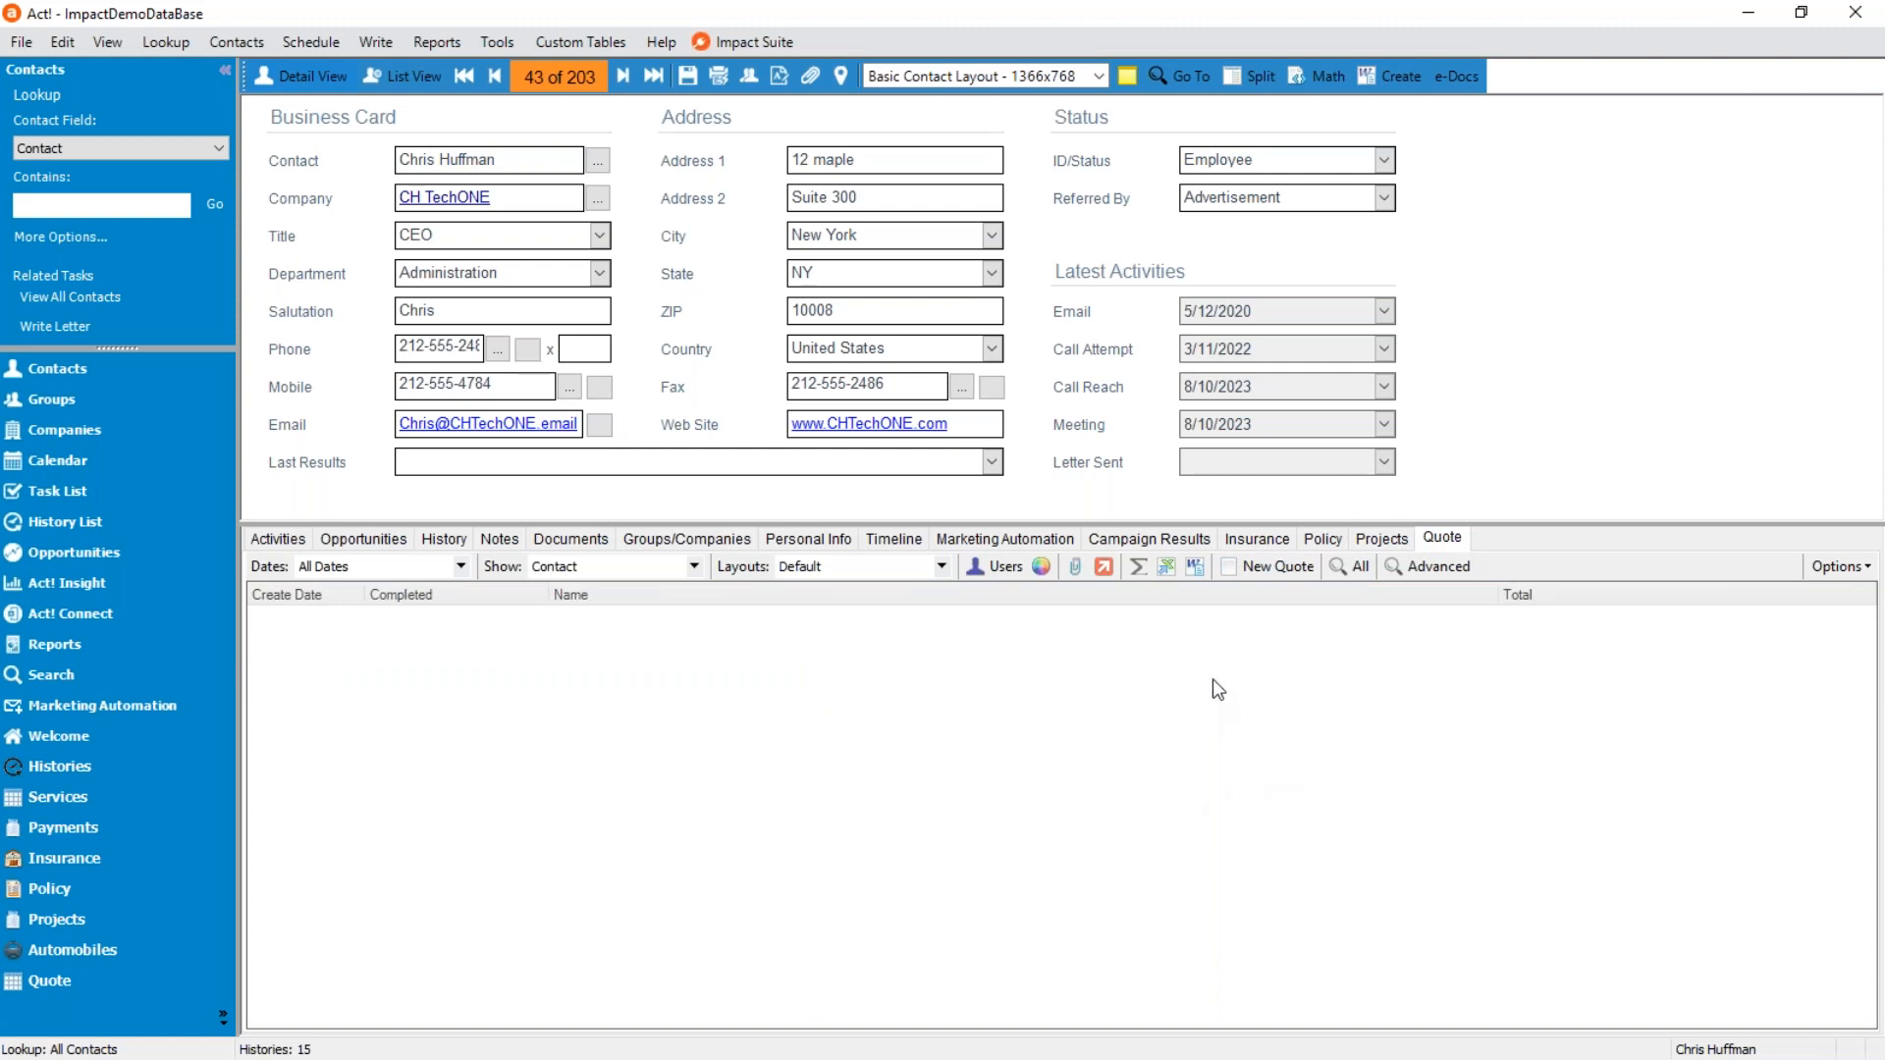
{"action": "left_click", "coordinate": [1380, 546]}
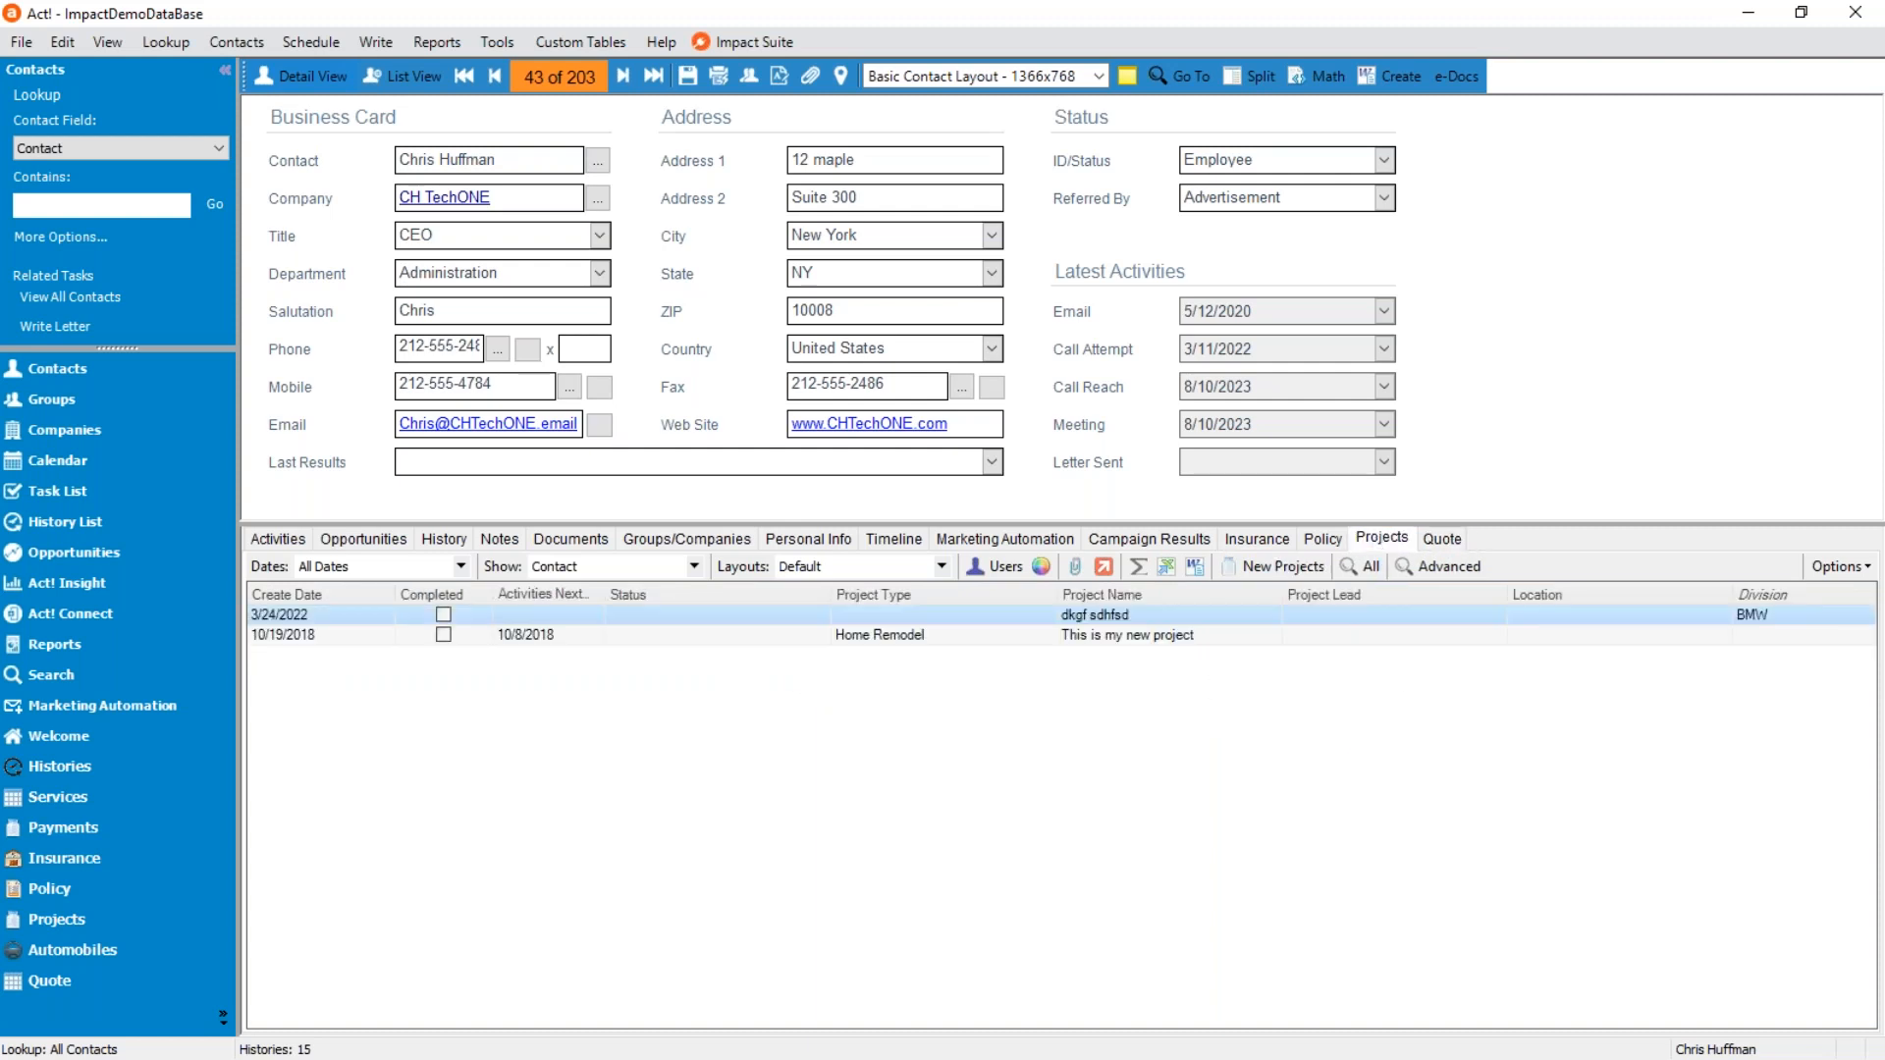
{"action": "left_click", "coordinate": [1258, 539]}
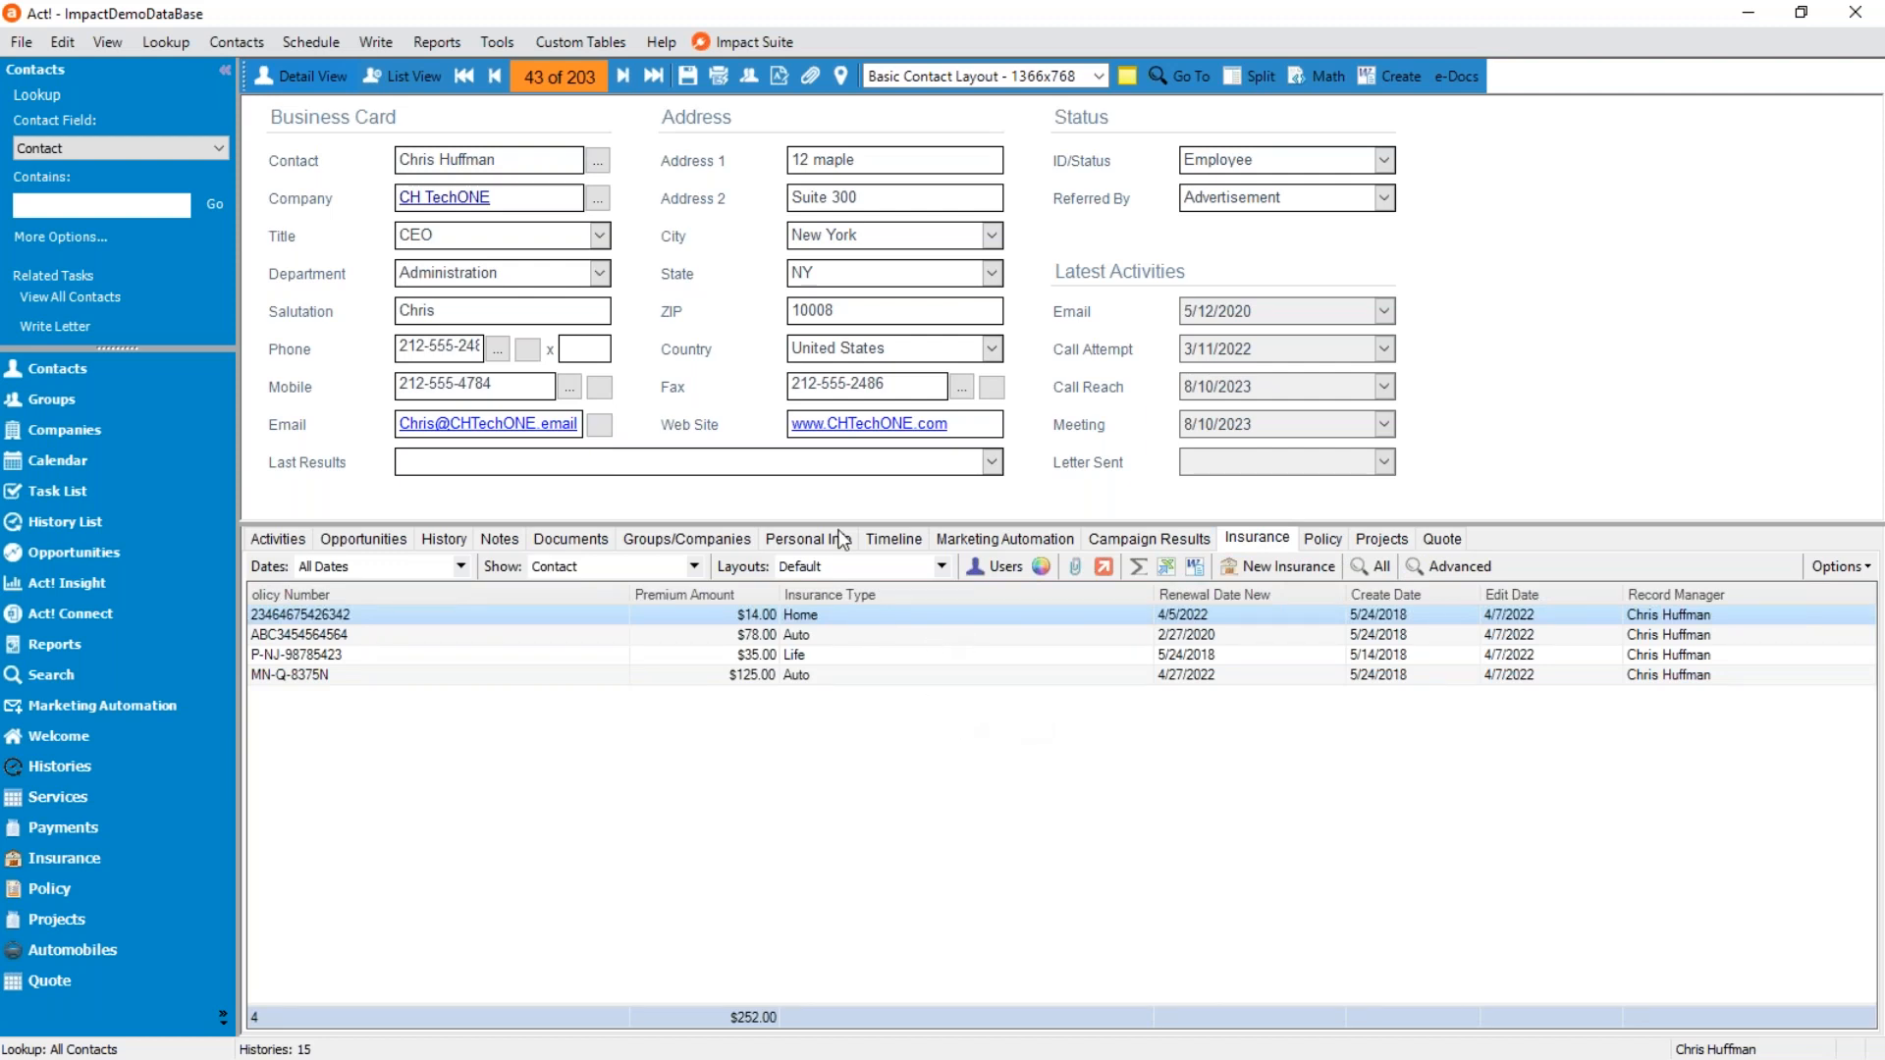
Create a new document template named "Todays Demo" and open it for editing.
{"action": "left_click", "coordinate": [1383, 84]}
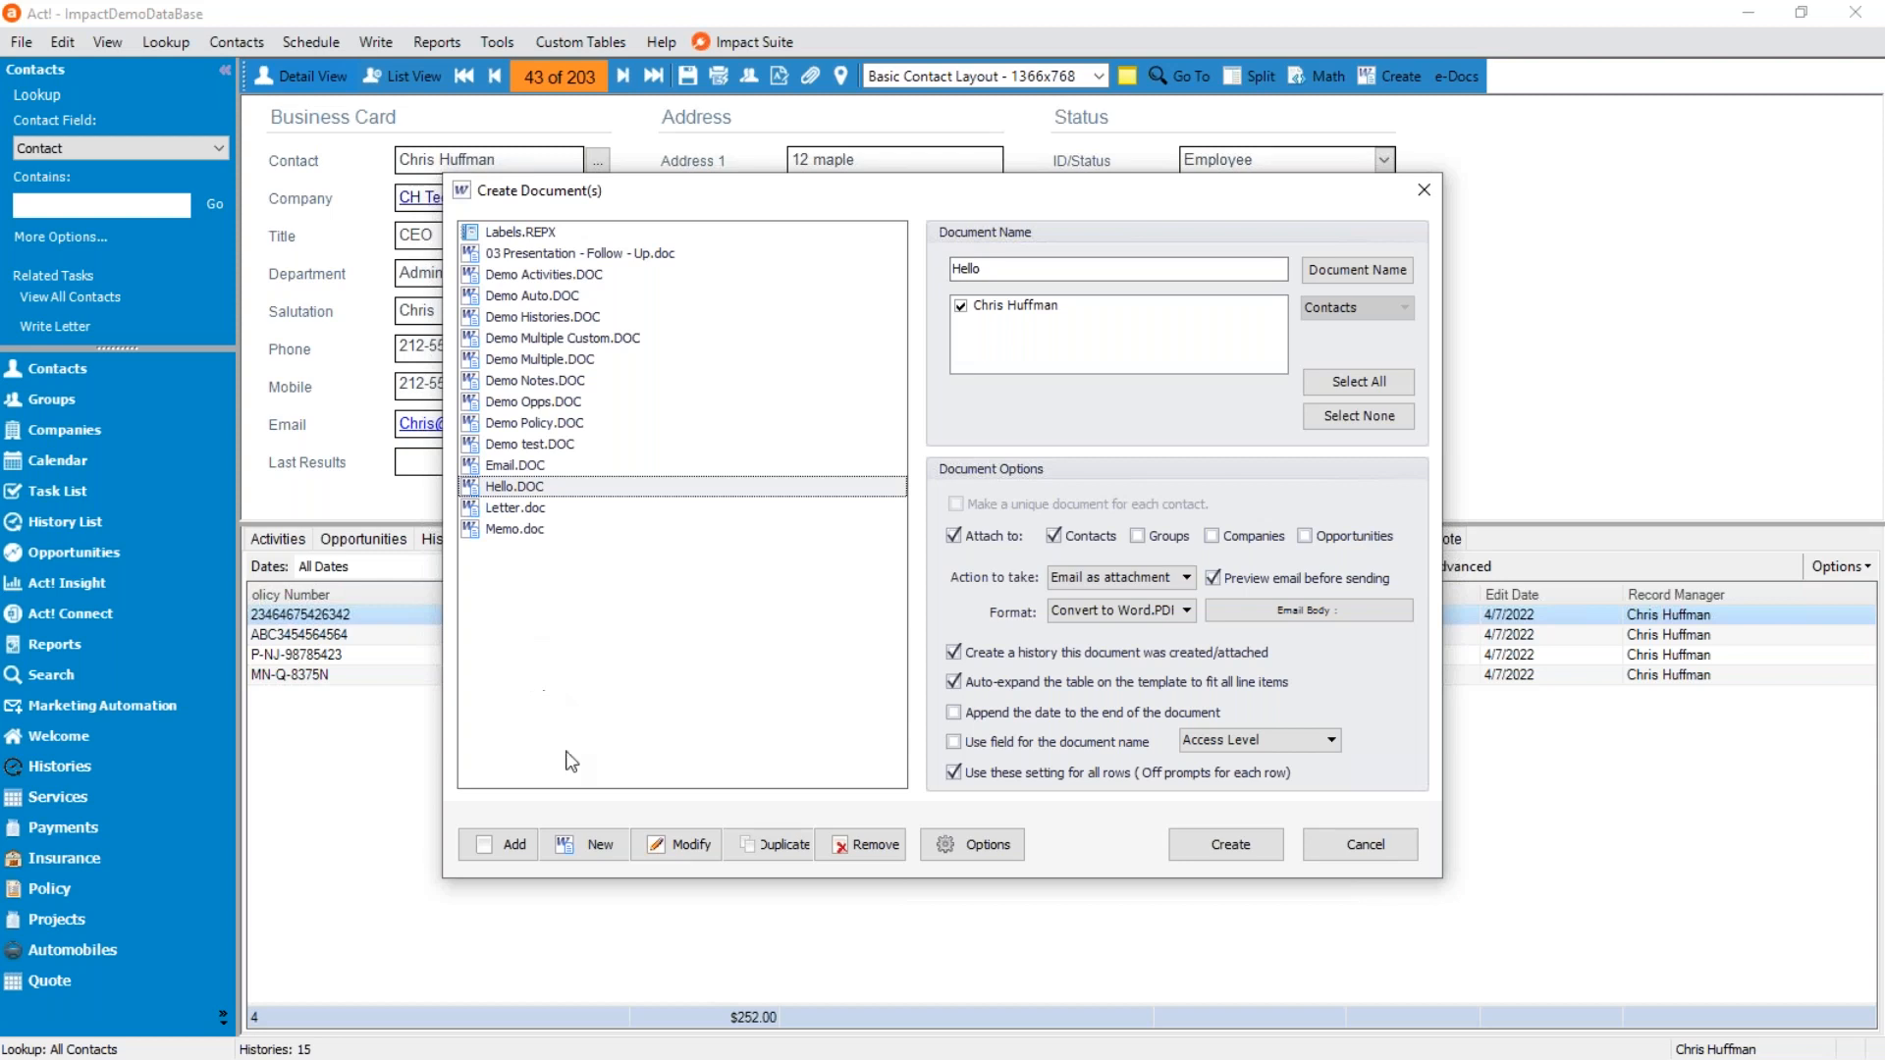
{"action": "left_click", "coordinate": [579, 846]}
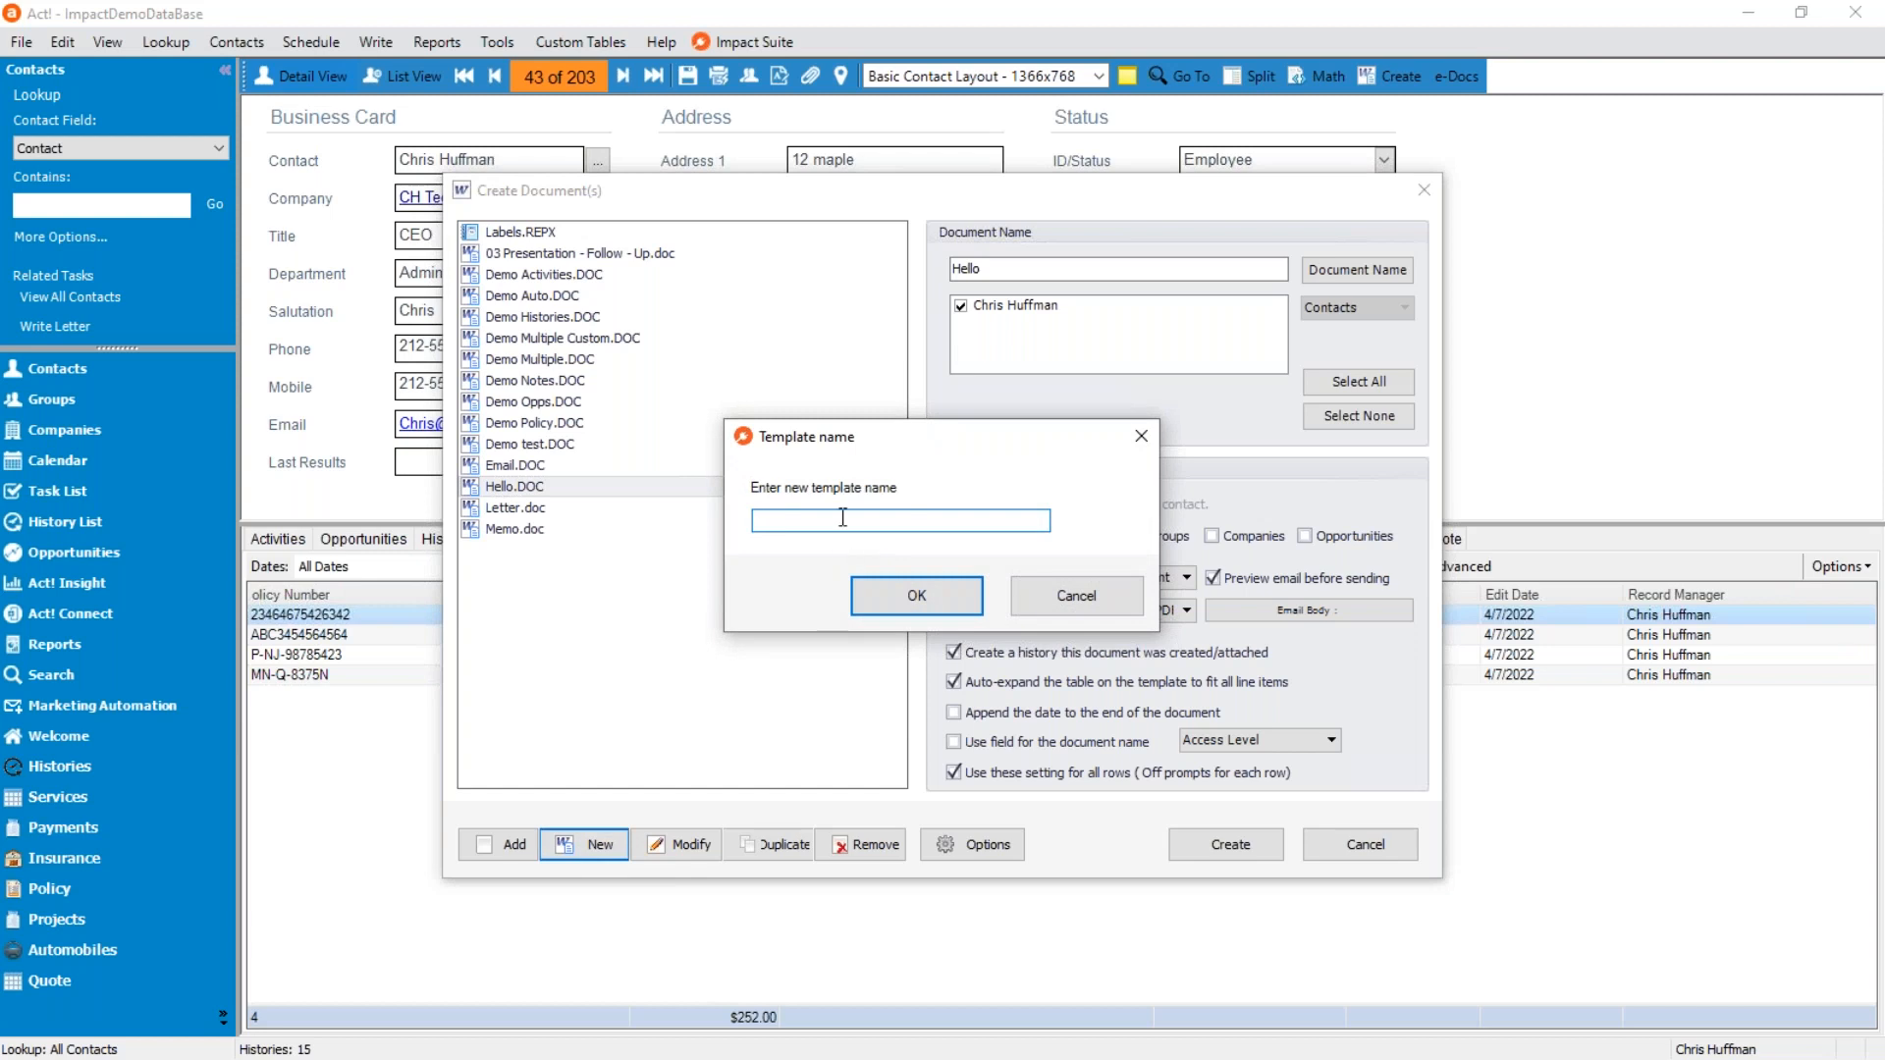
{"action": "type", "text": "Todays D"}
{"action": "type", "text": "emio"}
{"action": "type", "text": "o"}
{"action": "left_click", "coordinate": [899, 592]}
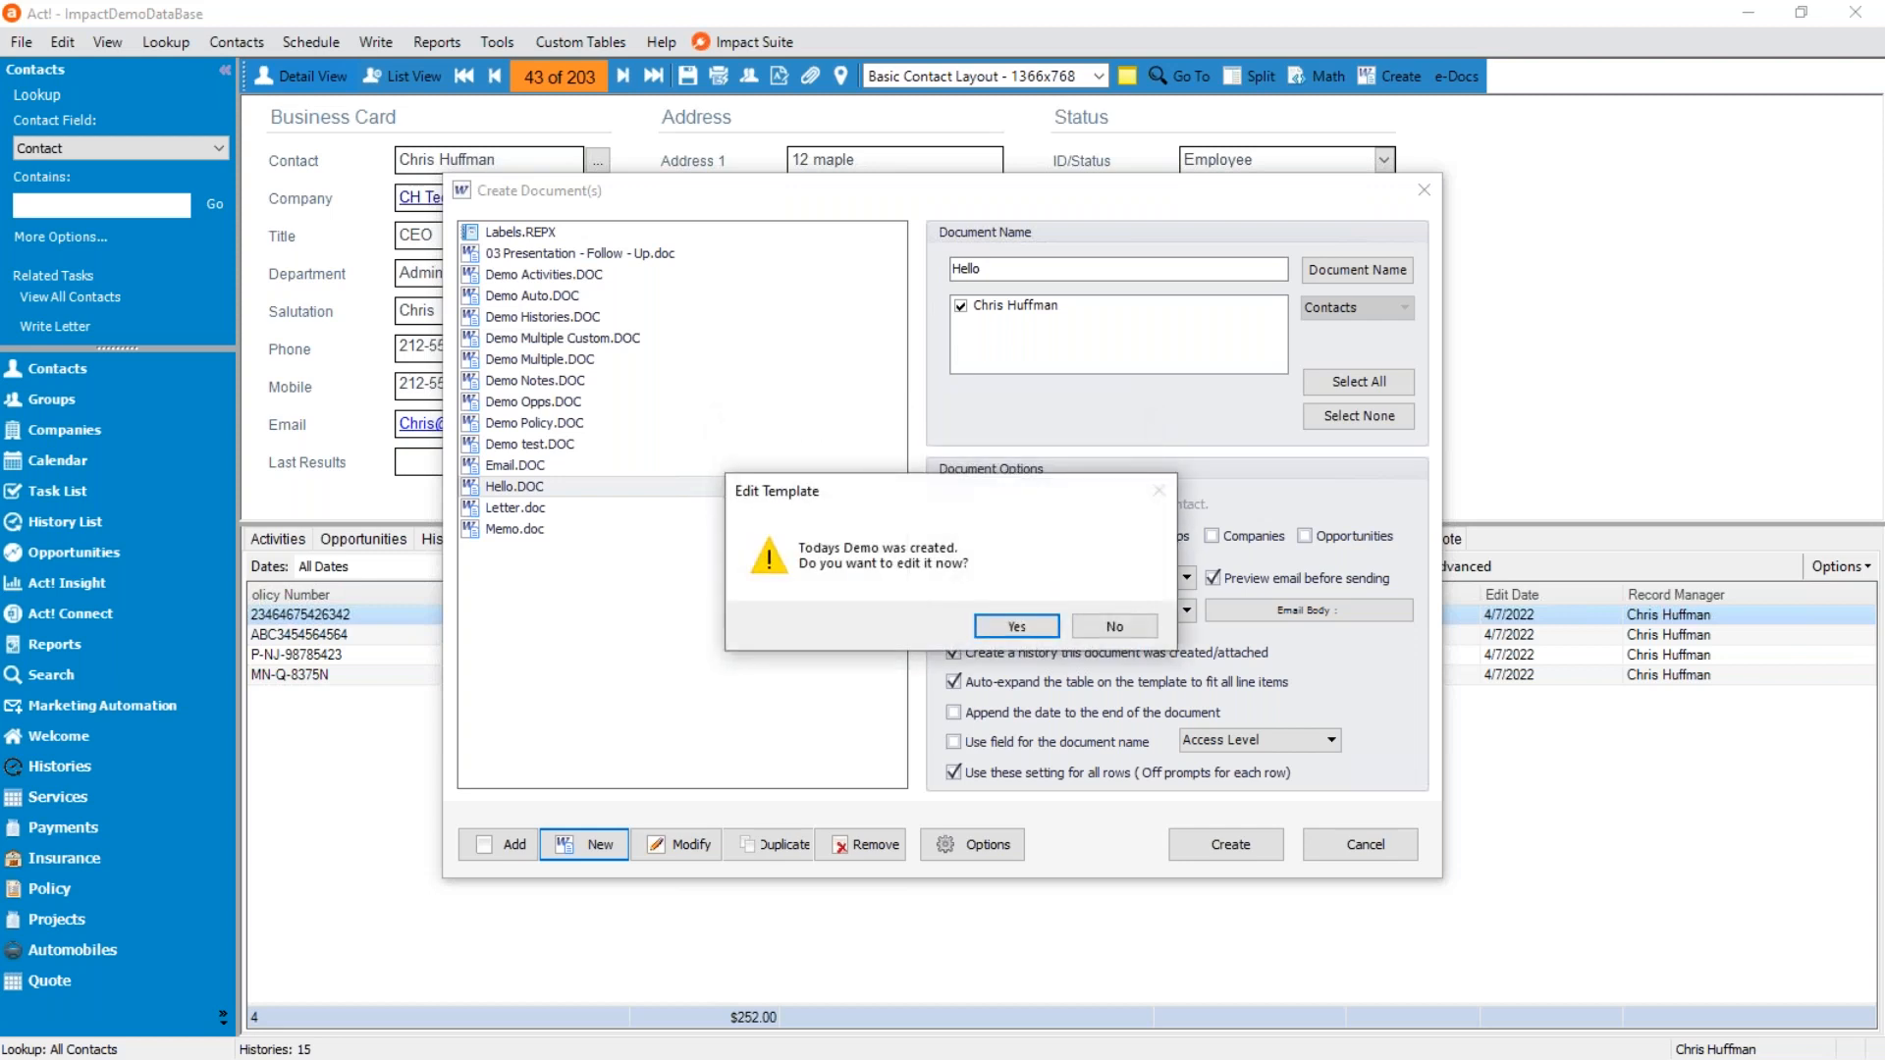
{"action": "left_click", "coordinate": [1011, 633]}
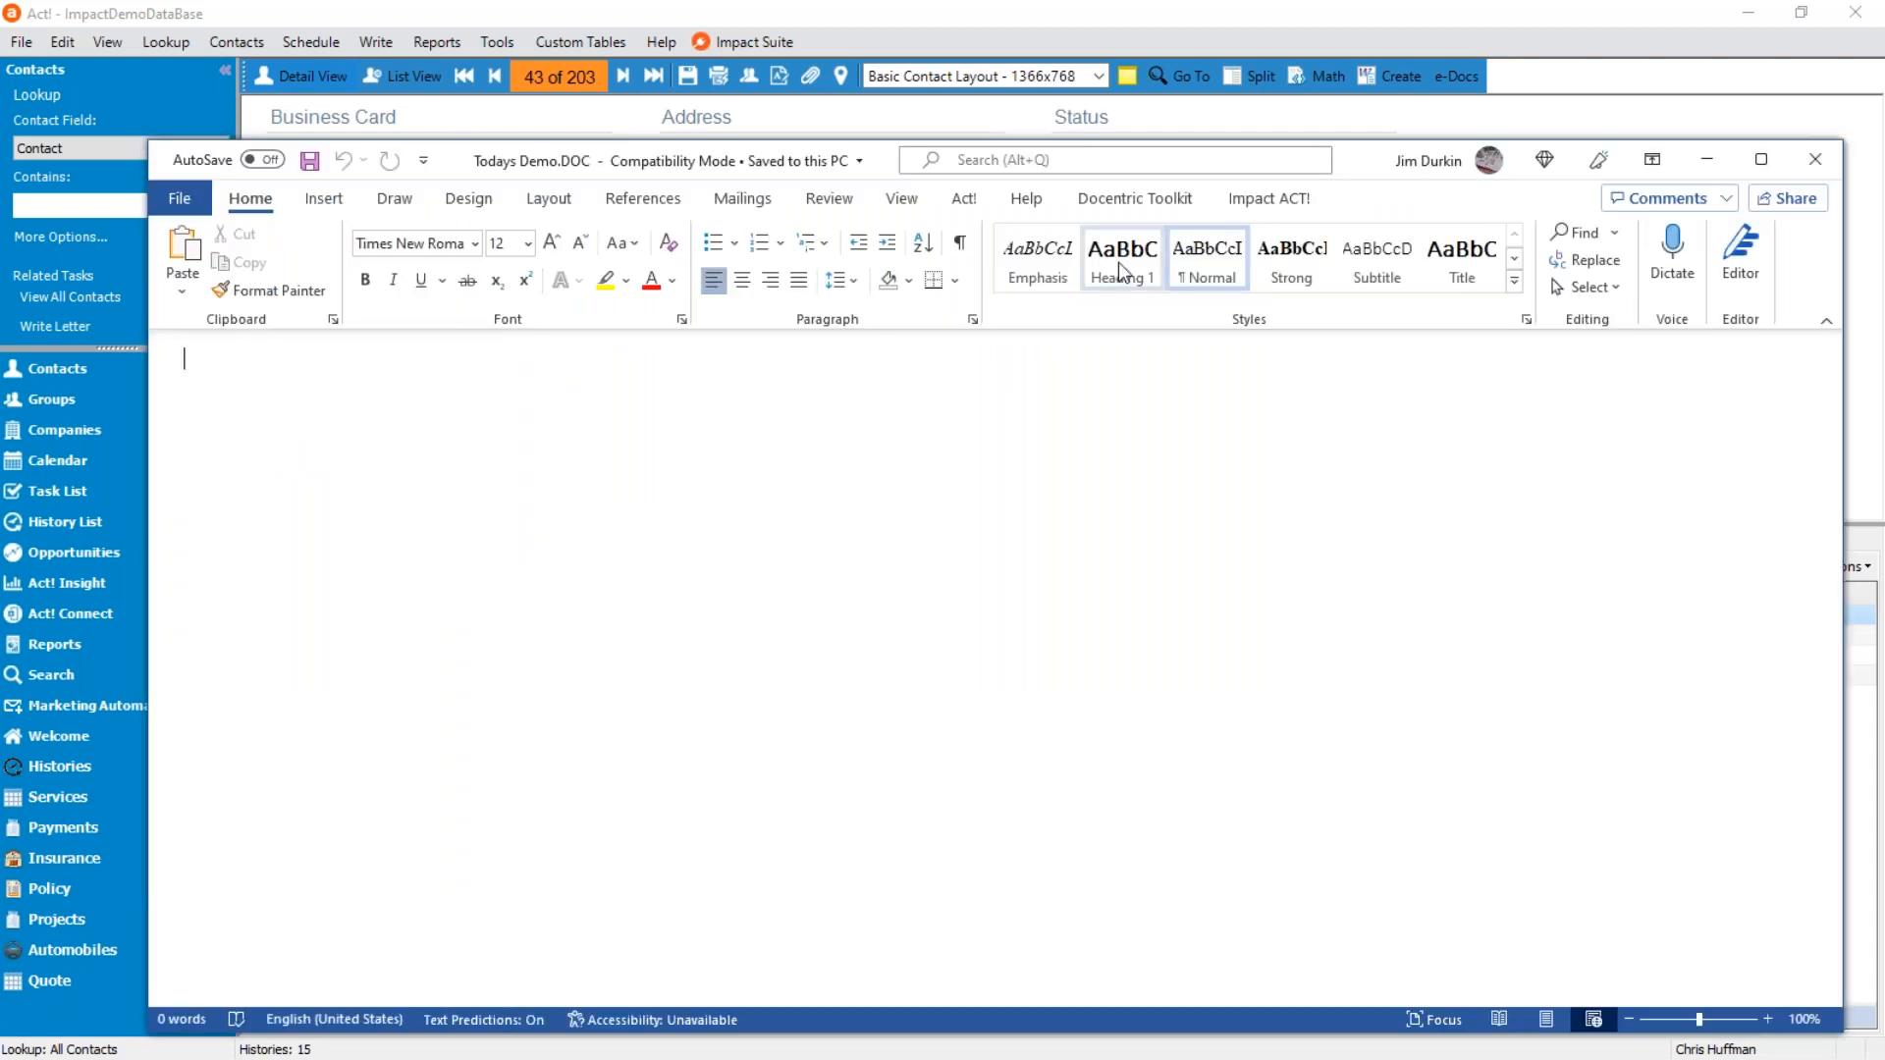
Switch the template to Print Layout and start the letter with "Dear ".
{"action": "left_click", "coordinate": [902, 200]}
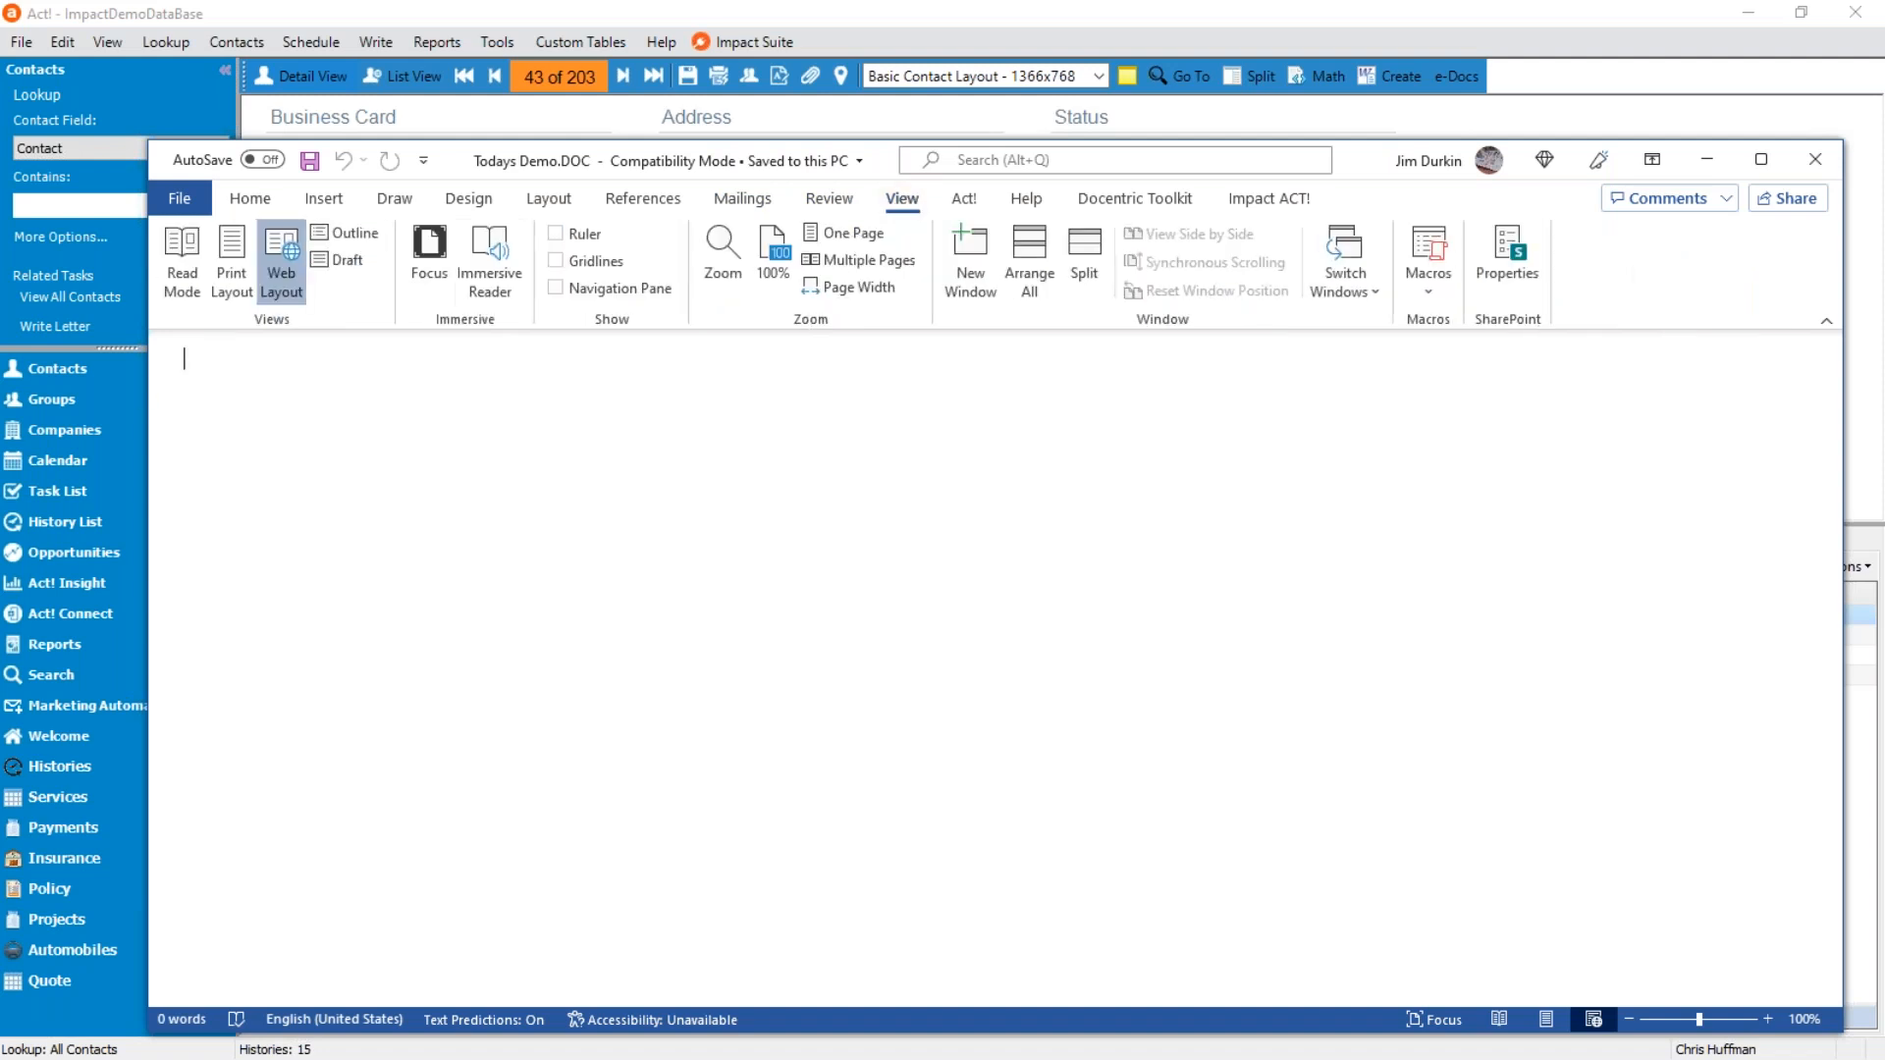
{"action": "left_click", "coordinate": [231, 260]}
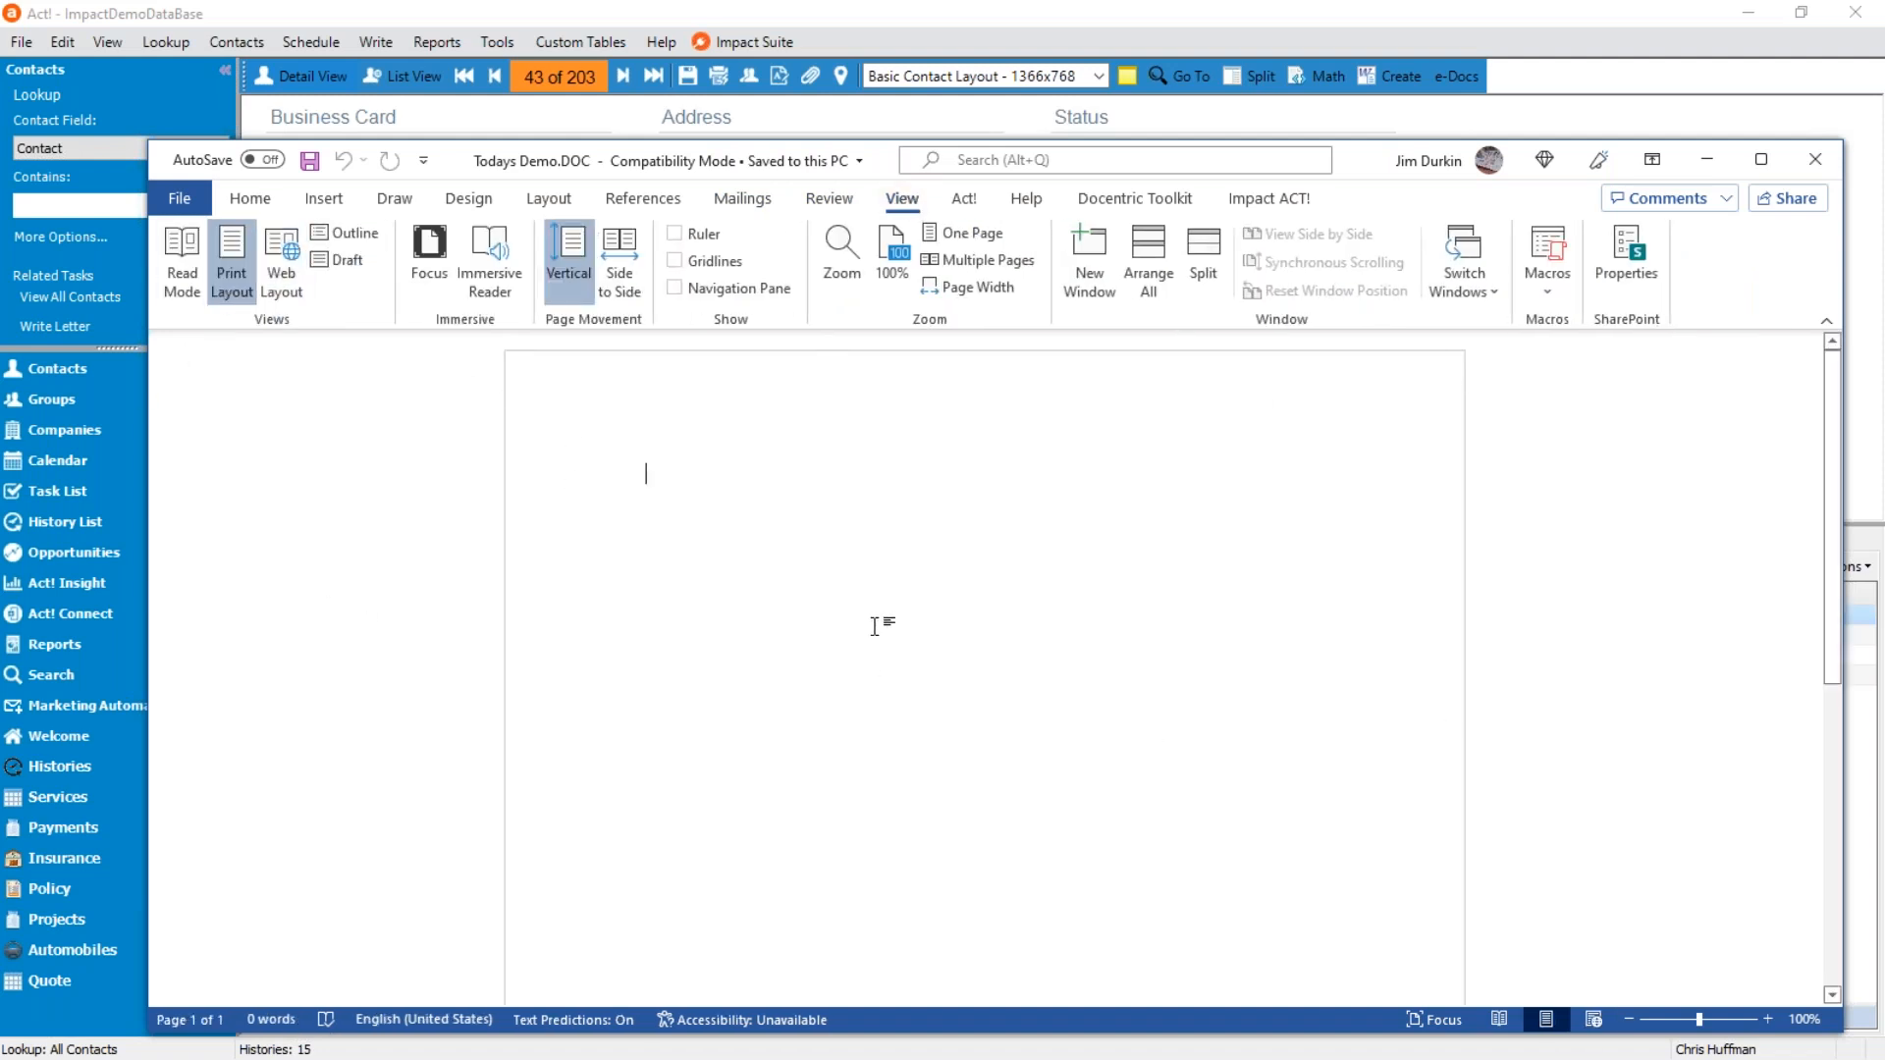
{"action": "type", "text": "Dear "}
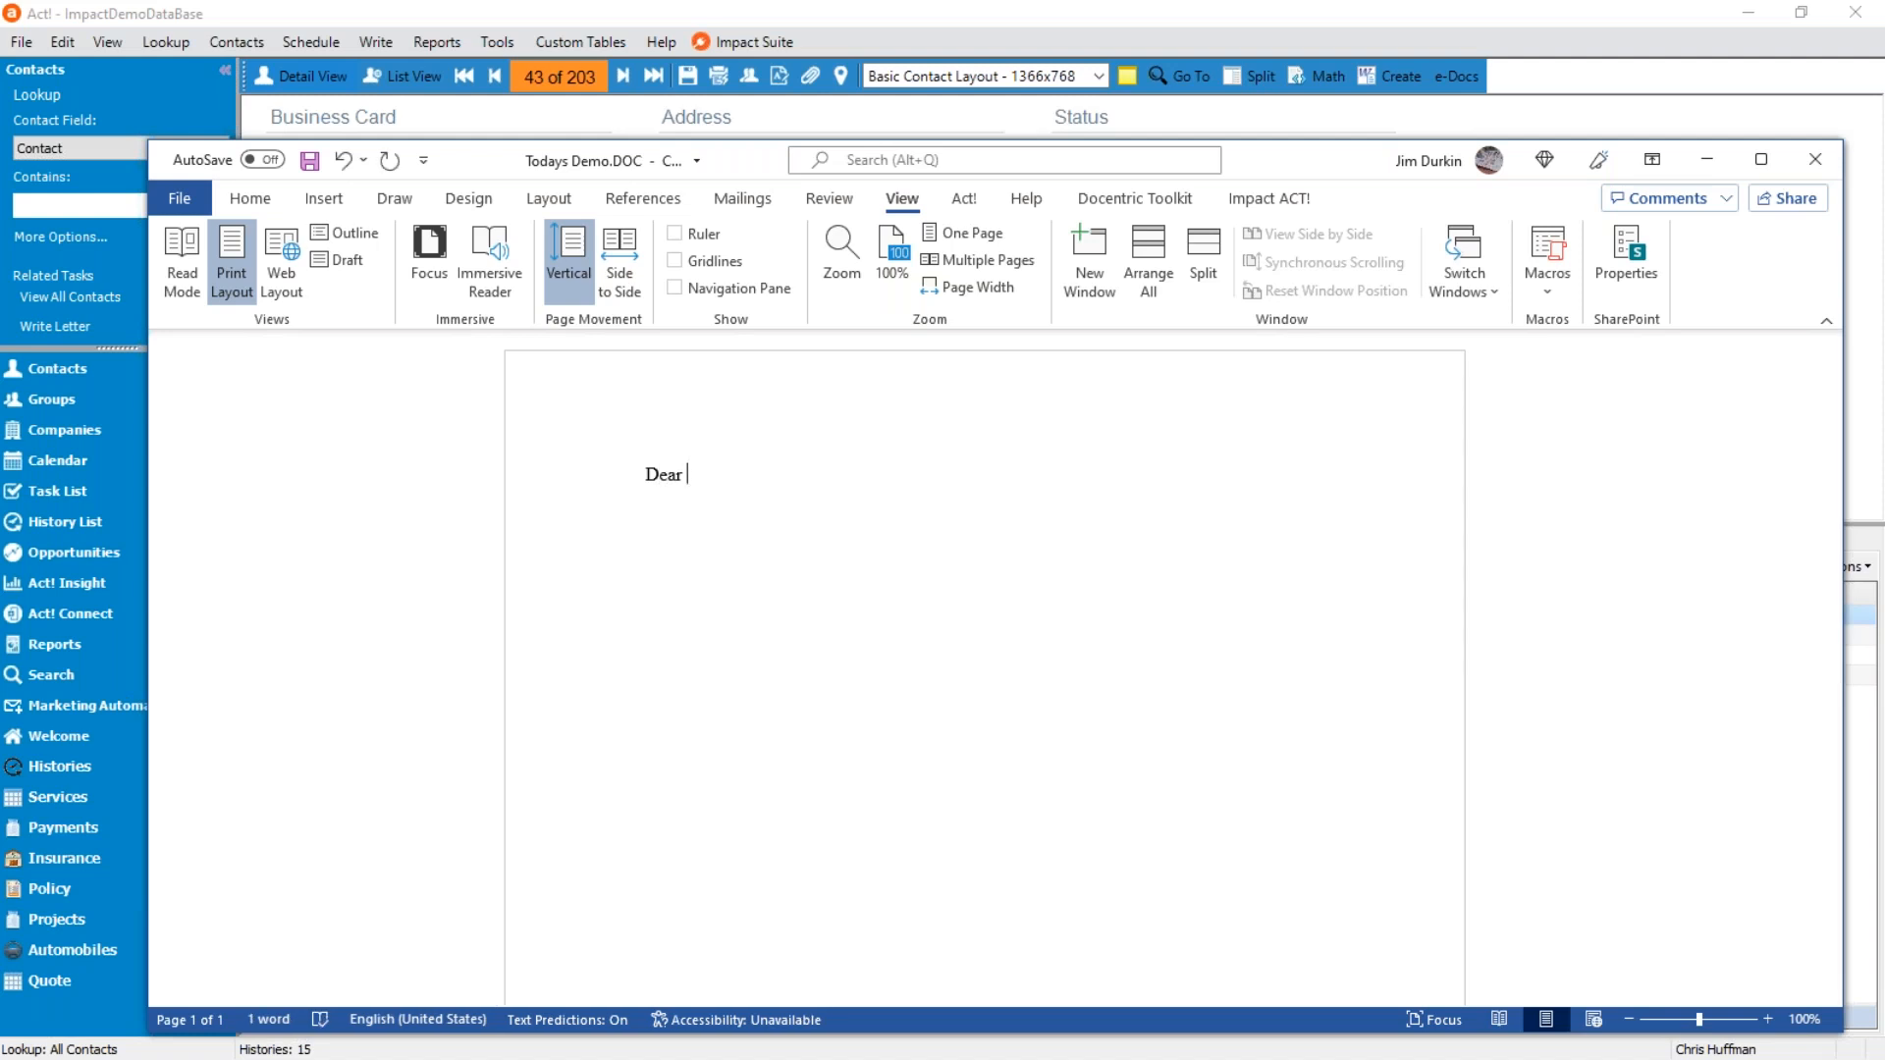
{"action": "type", "text": "<<>>"}
{"action": "key", "text": "BackSpace"}
{"action": "key", "text": "BackSpace"}
{"action": "key", "text": "BackSpace"}
{"action": "key", "text": "BackSpace"}
Show the Impact template designer and insert the Contact table's First Name field after "Dear".
{"action": "left_click", "coordinate": [1271, 198]}
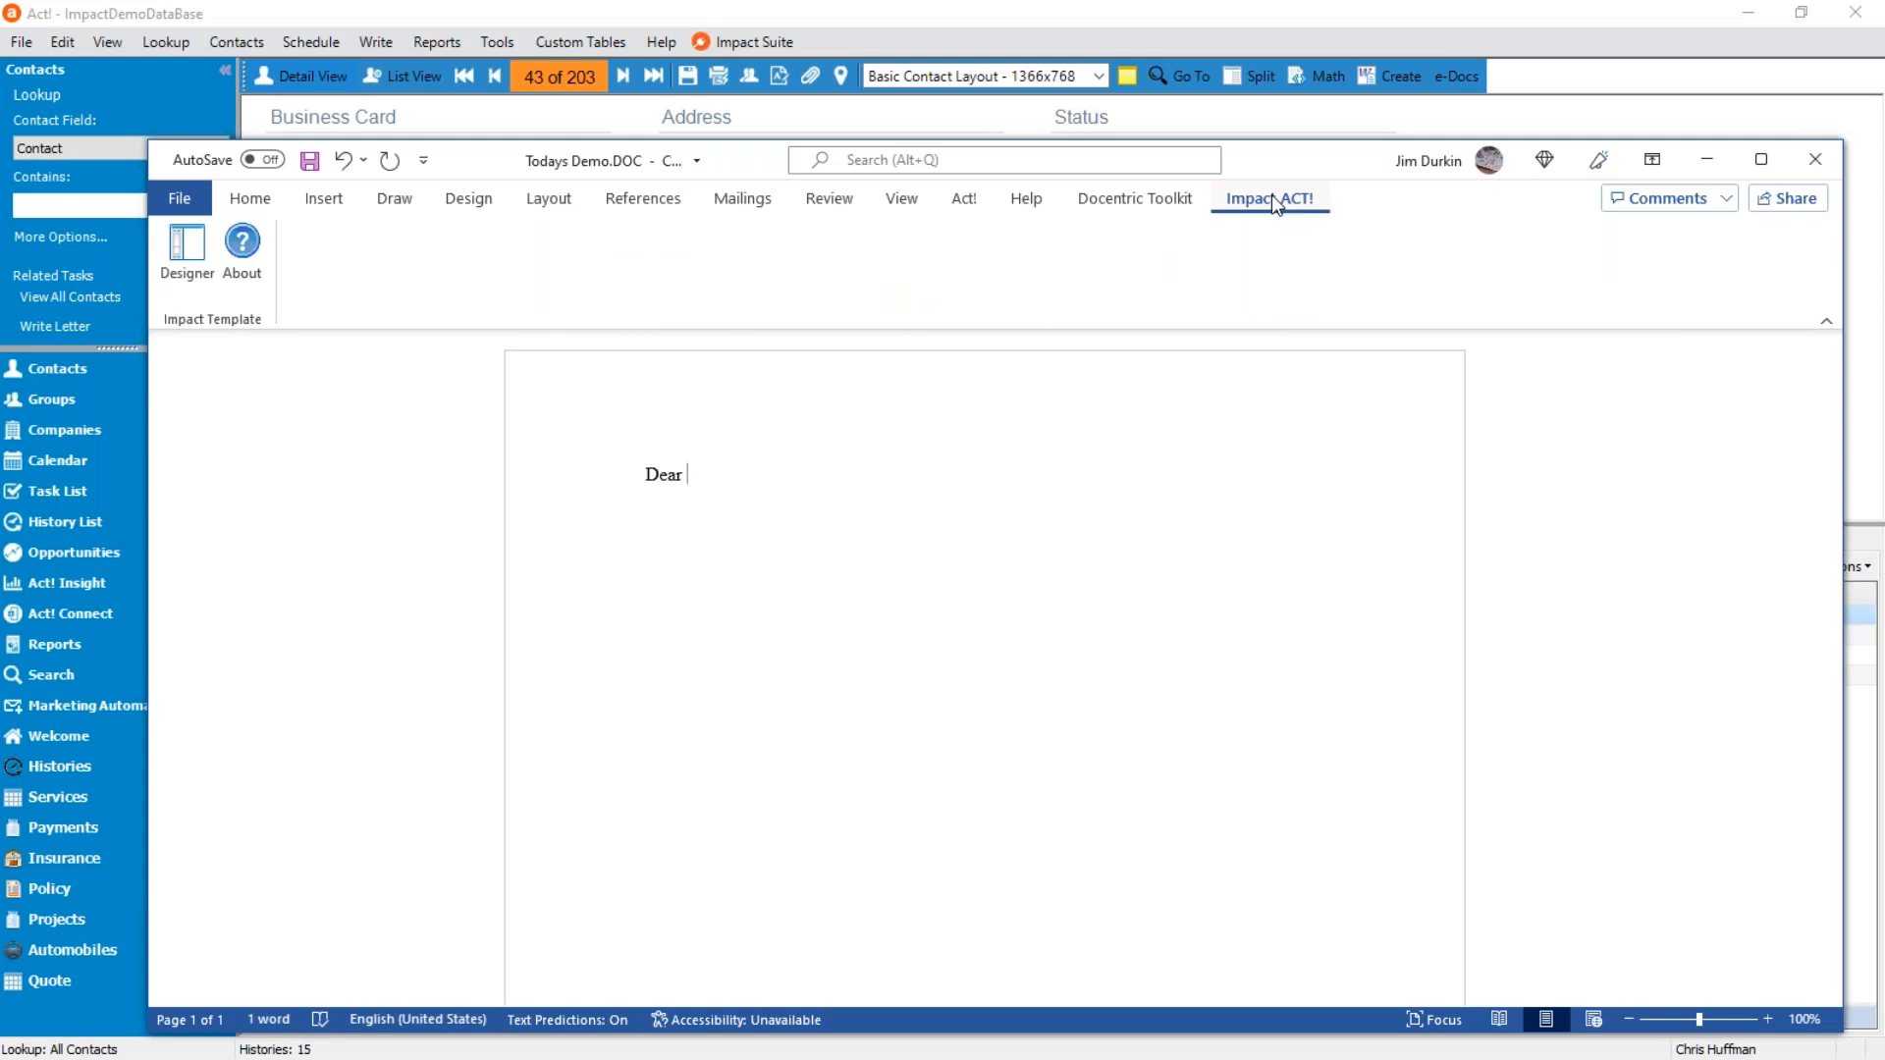
{"action": "left_click", "coordinate": [187, 250]}
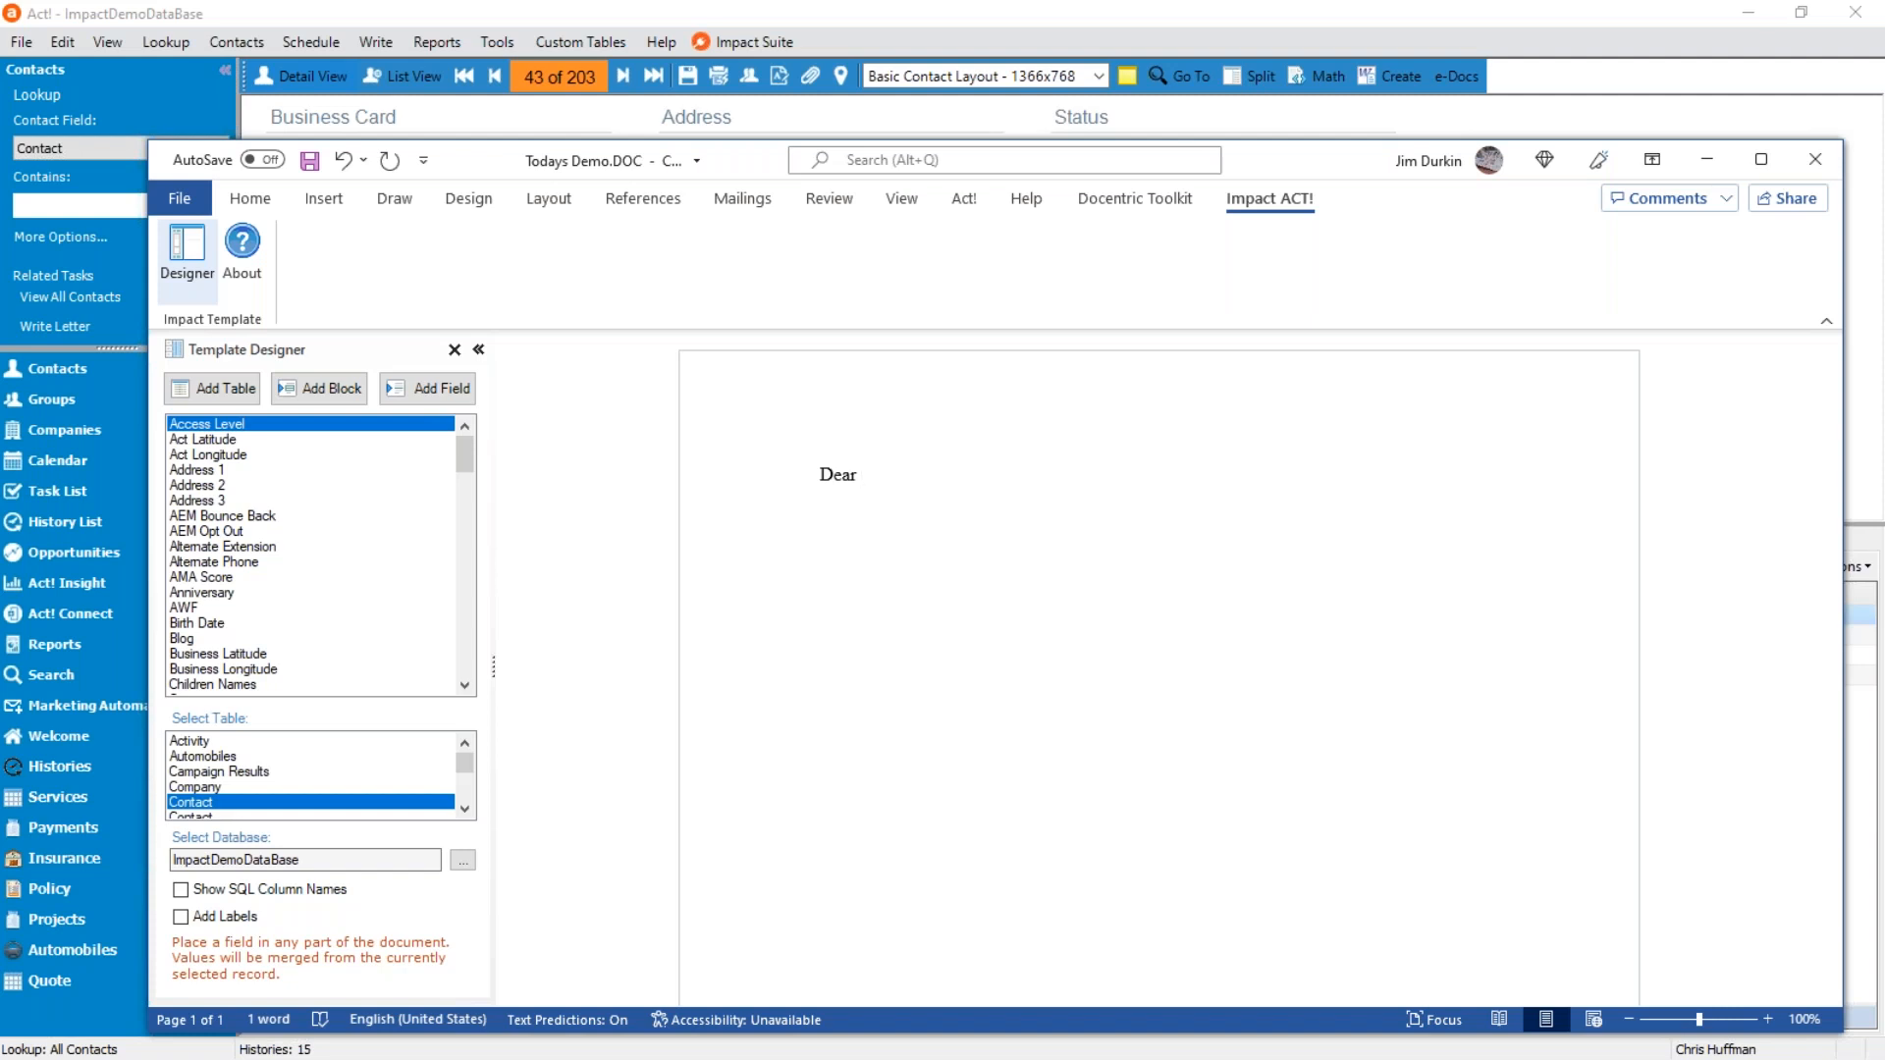
{"action": "left_click", "coordinate": [210, 608]}
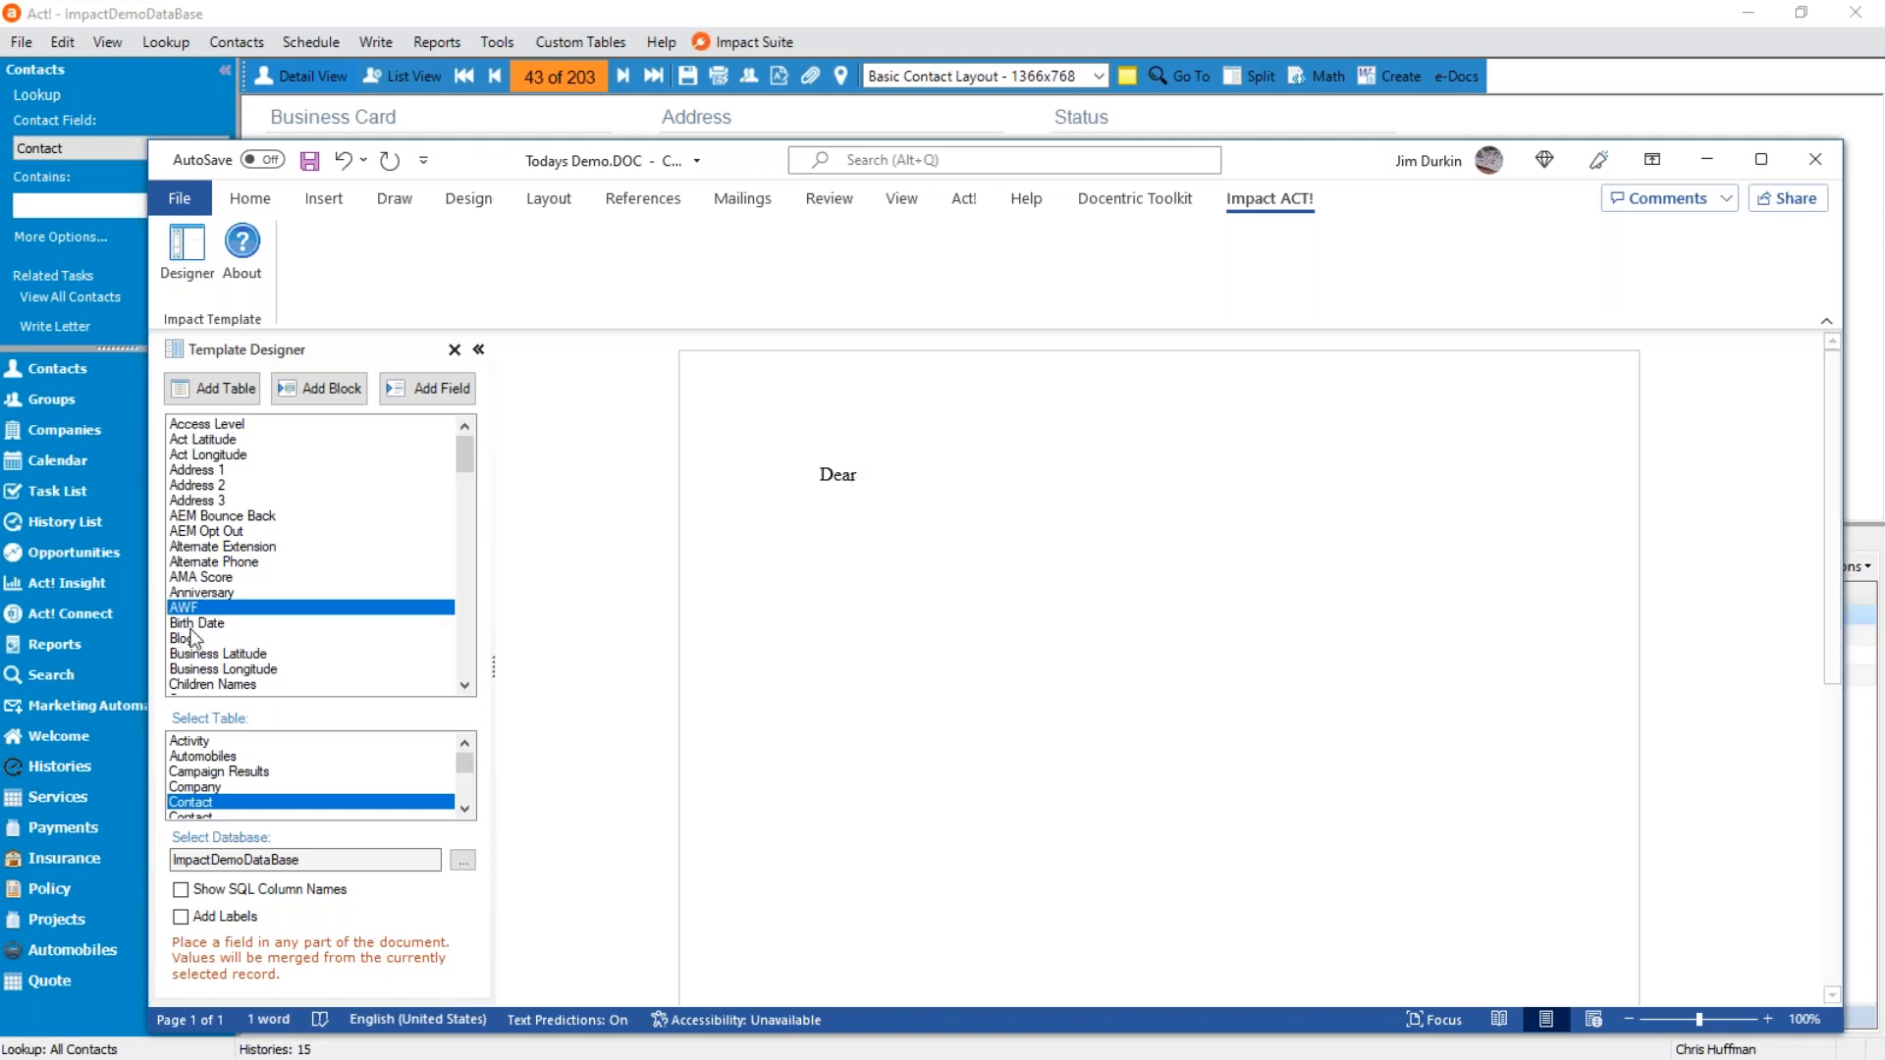
{"action": "left_click", "coordinate": [269, 592]}
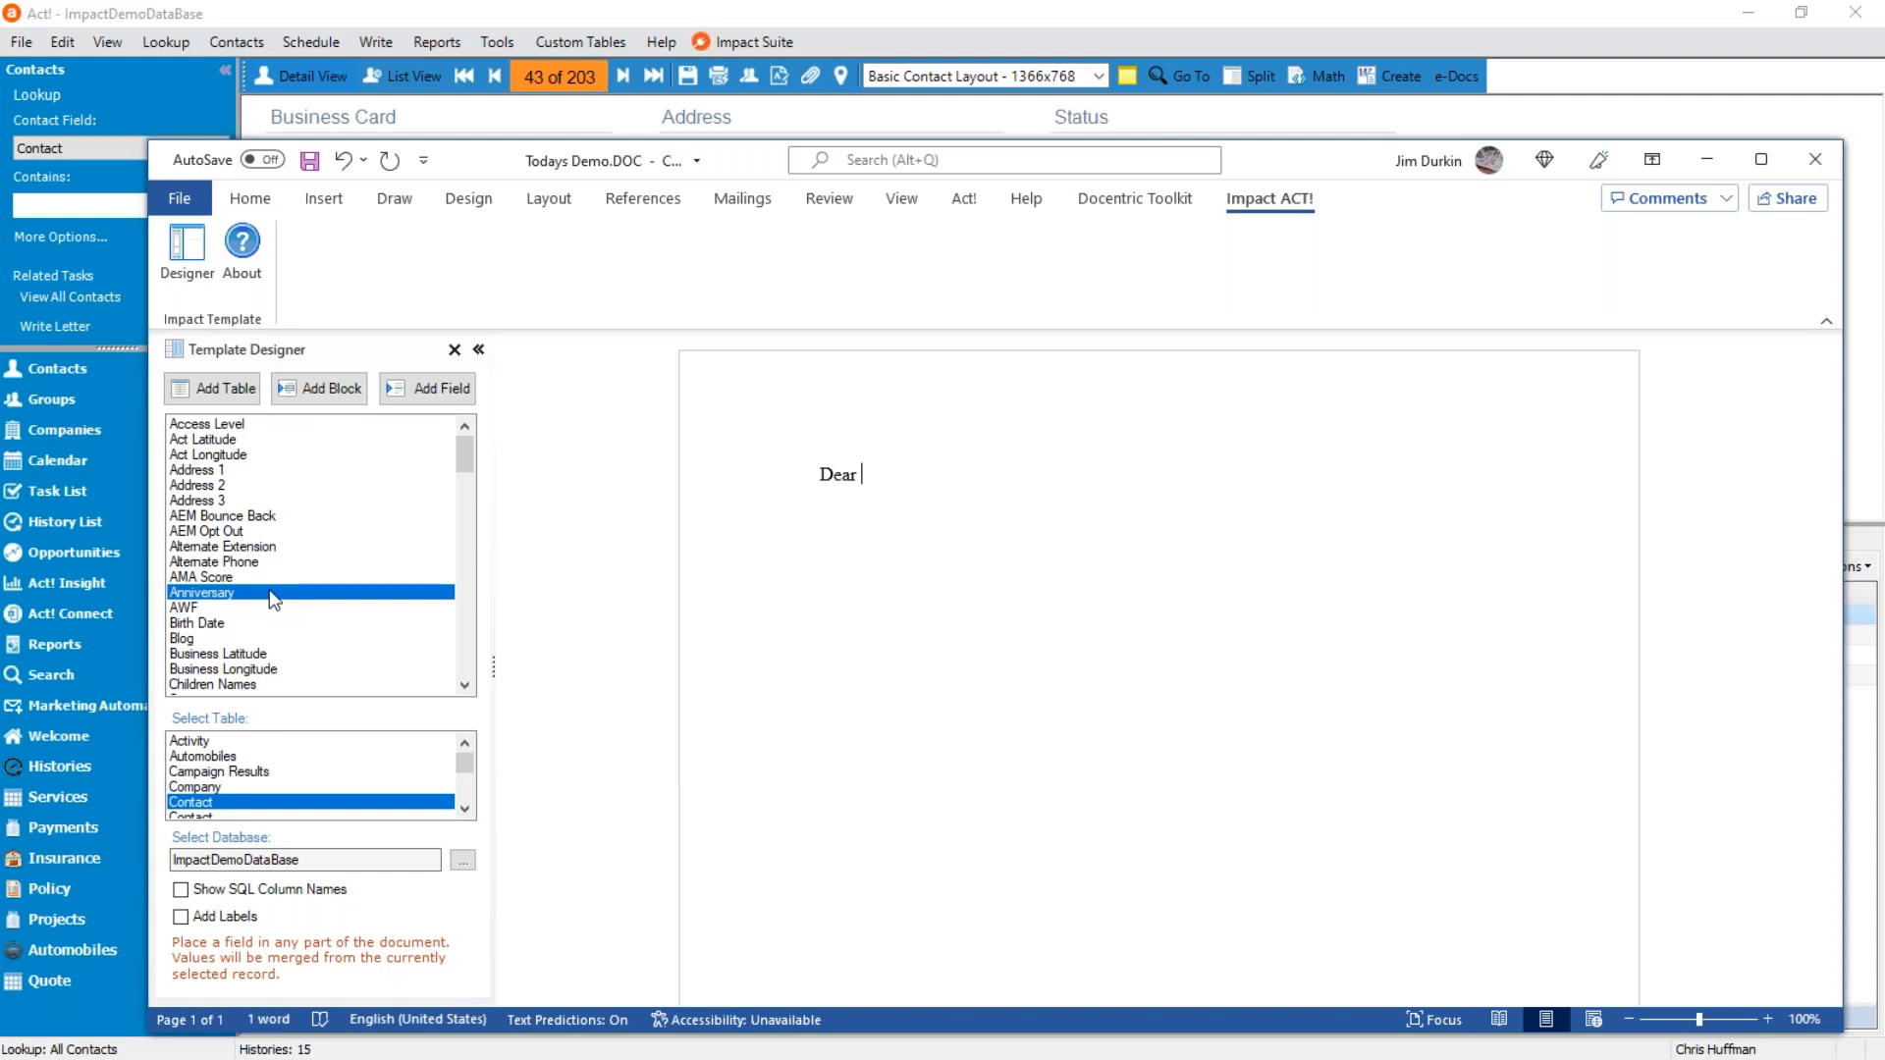
{"action": "key", "text": "i"}
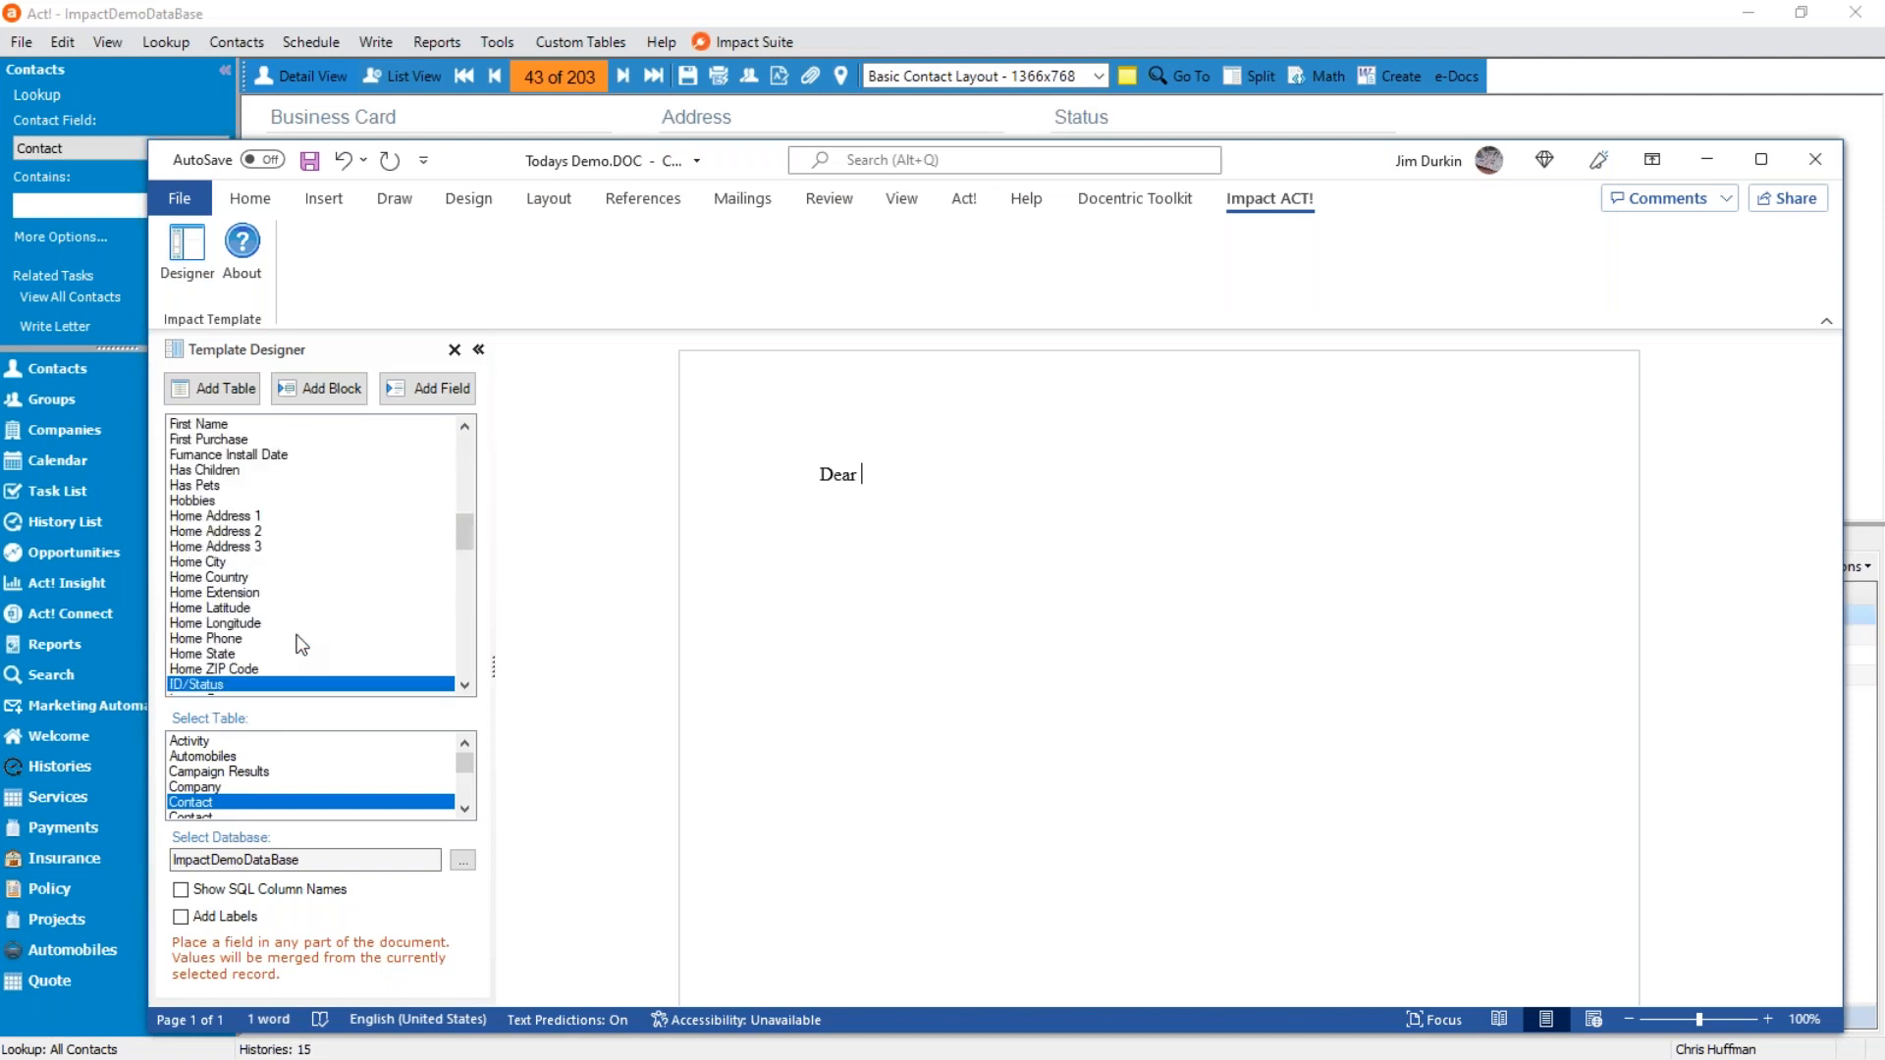
{"action": "scroll", "coordinate": [301, 645], "scroll_direction": "up", "scroll_amount": 1}
{"action": "double_click", "coordinate": [241, 470]}
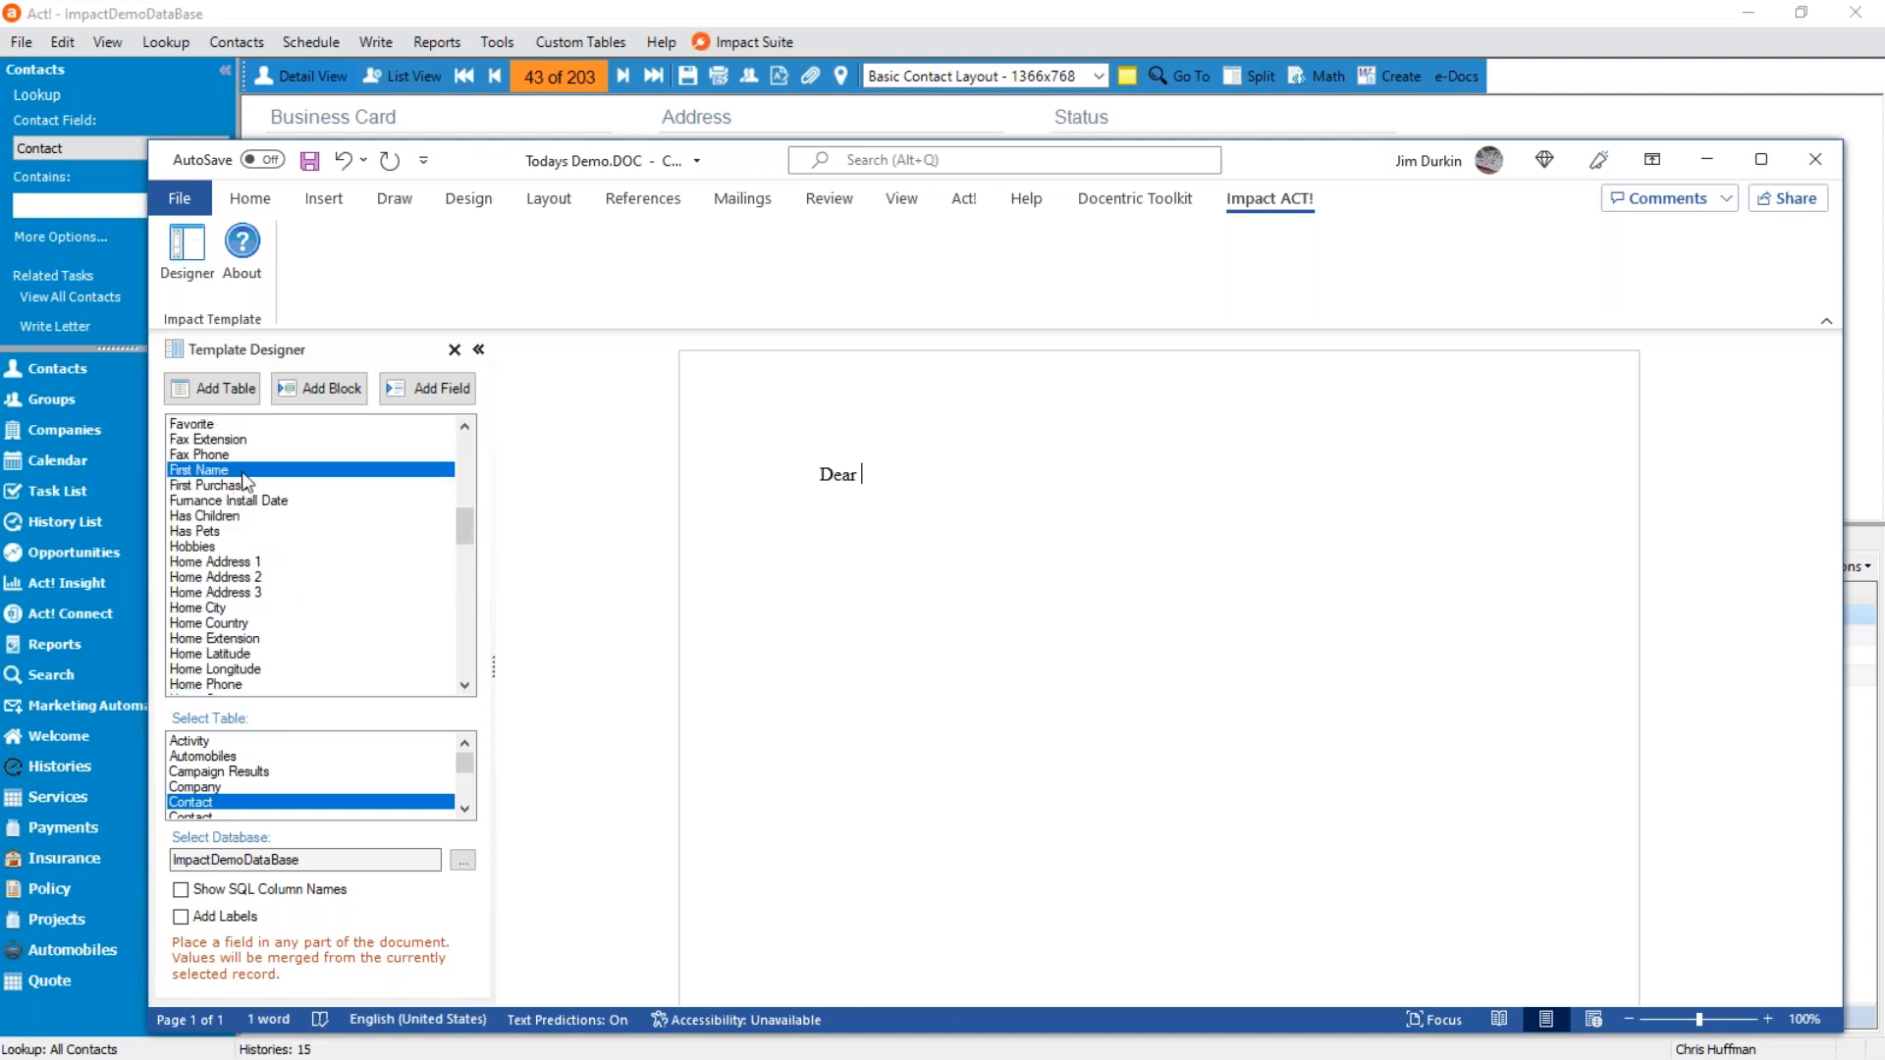
Add the body line "Thanks you for your order" below the greeting.
{"action": "key", "text": "Return"}
{"action": "type", "text": "Th"}
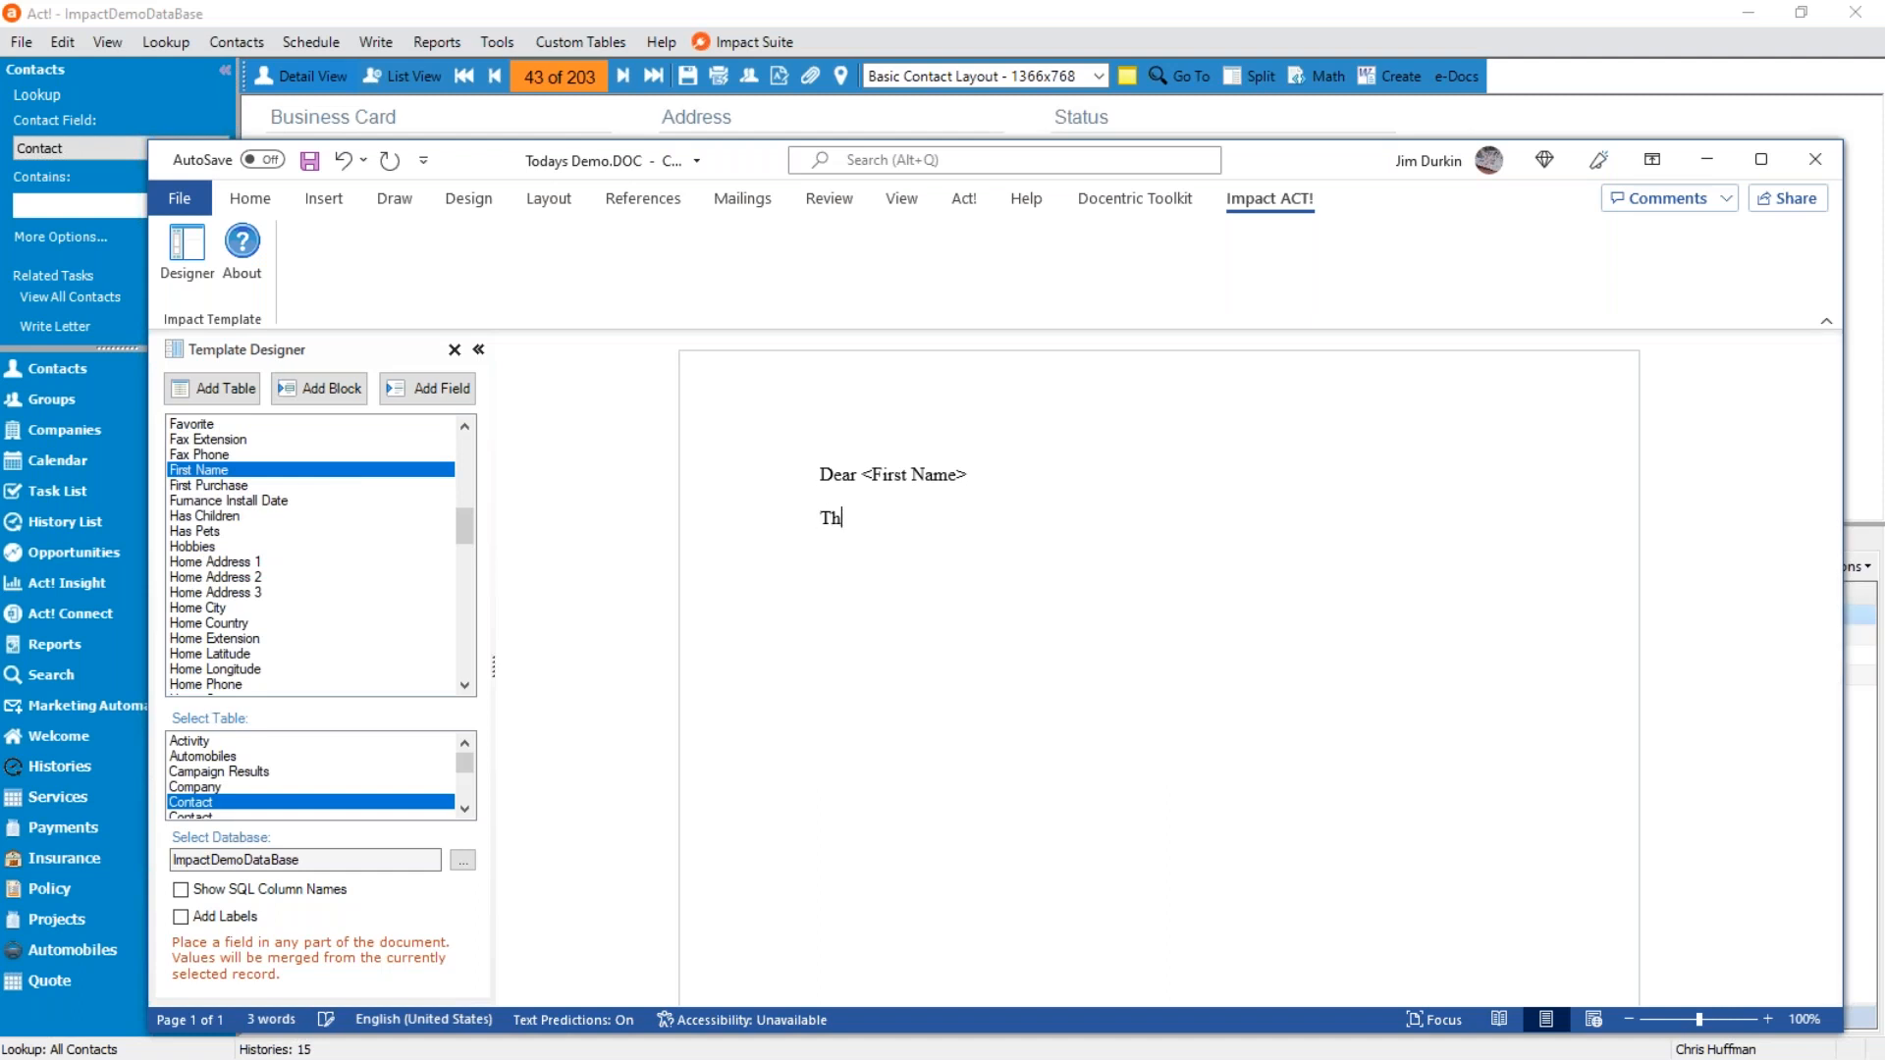
{"action": "type", "text": "anks you for your order"}
{"action": "key", "text": "Return"}
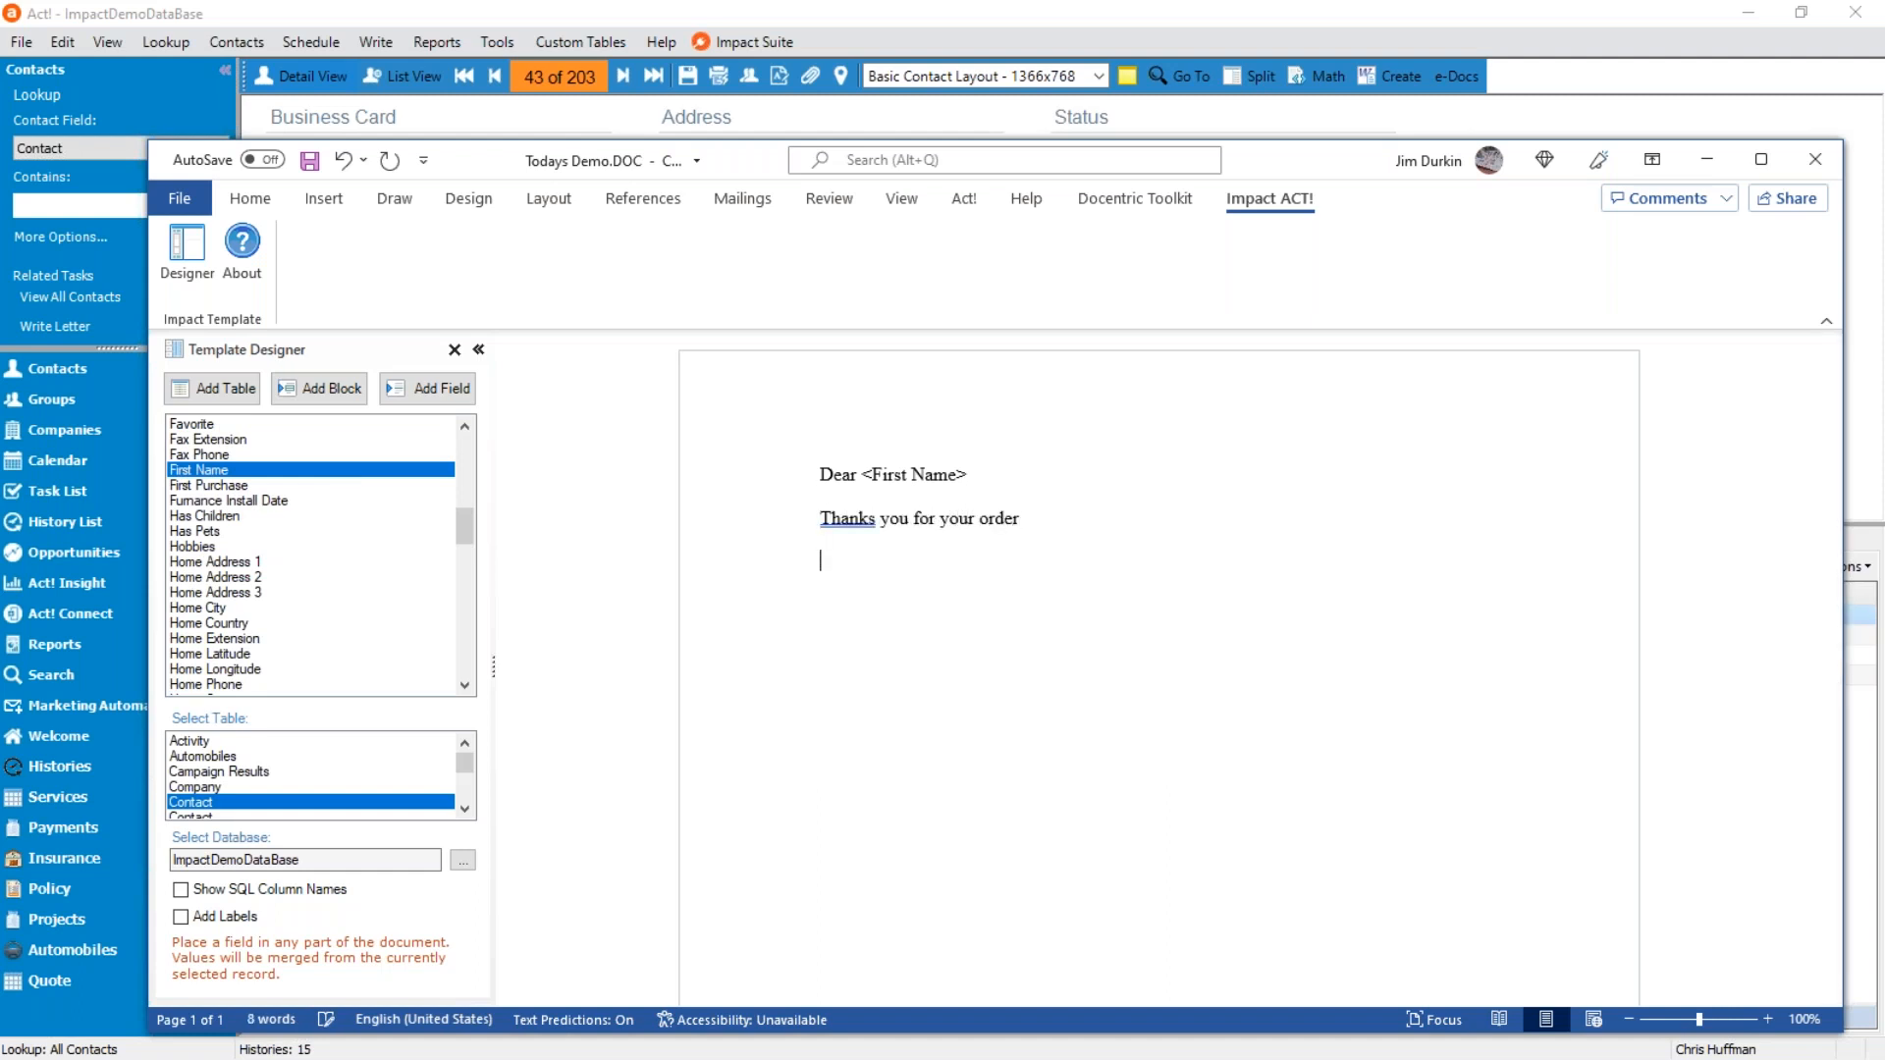
End the letter with "Closing" and the sender's full name, and save and close the template.
{"action": "type", "text": "closing"}
{"action": "key", "text": "Return"}
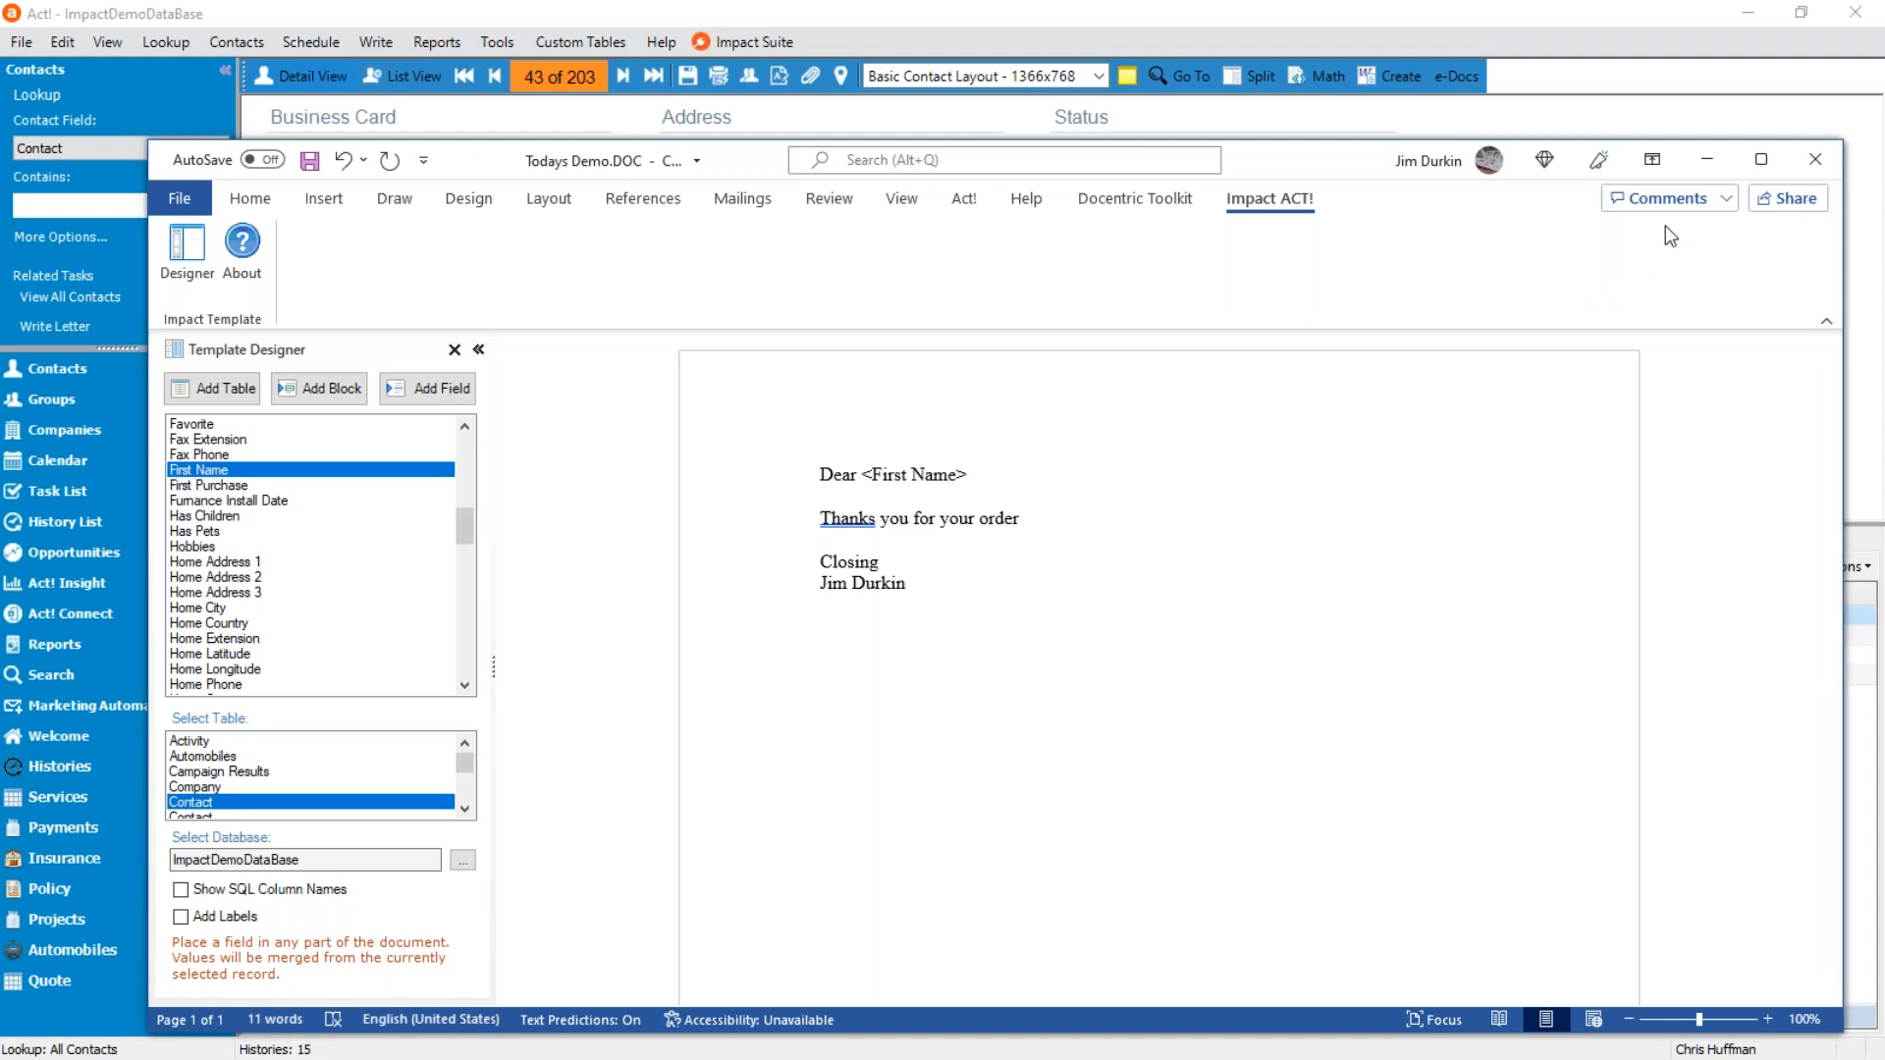
{"action": "left_click", "coordinate": [1815, 159]}
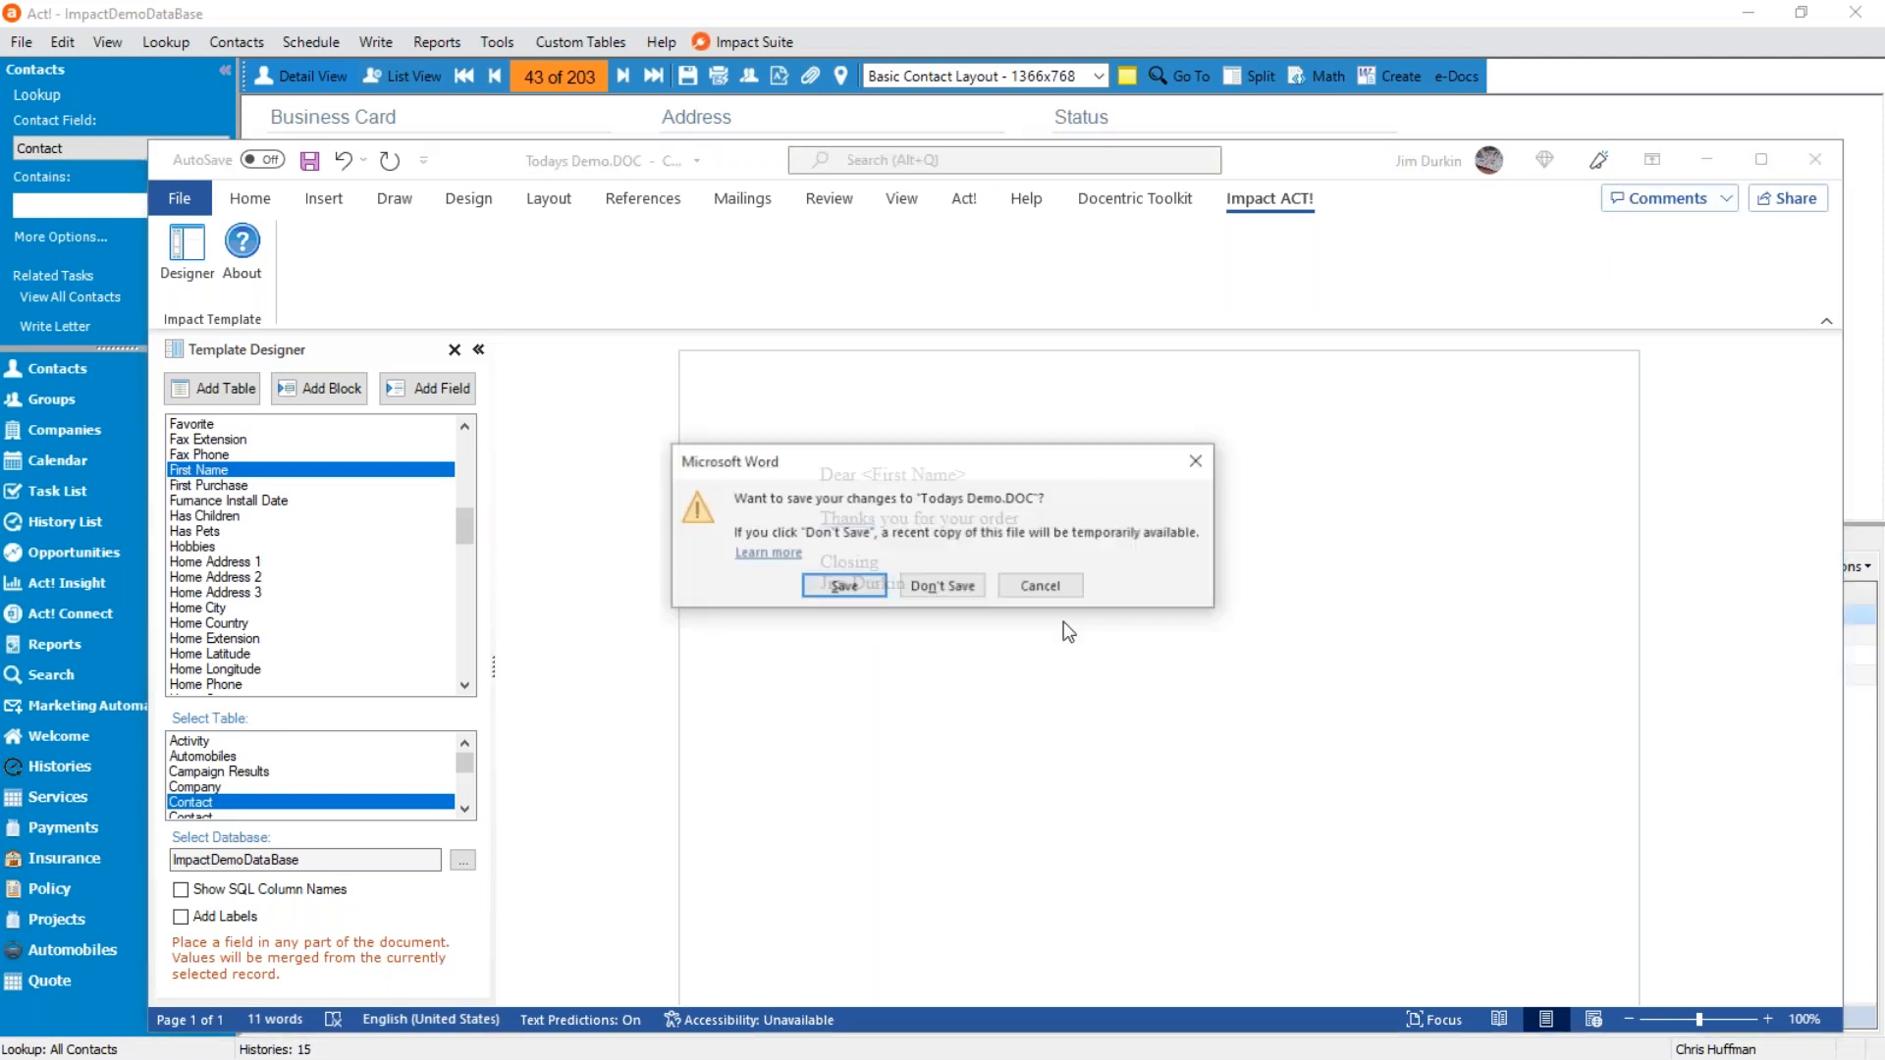
{"action": "left_click", "coordinate": [837, 595]}
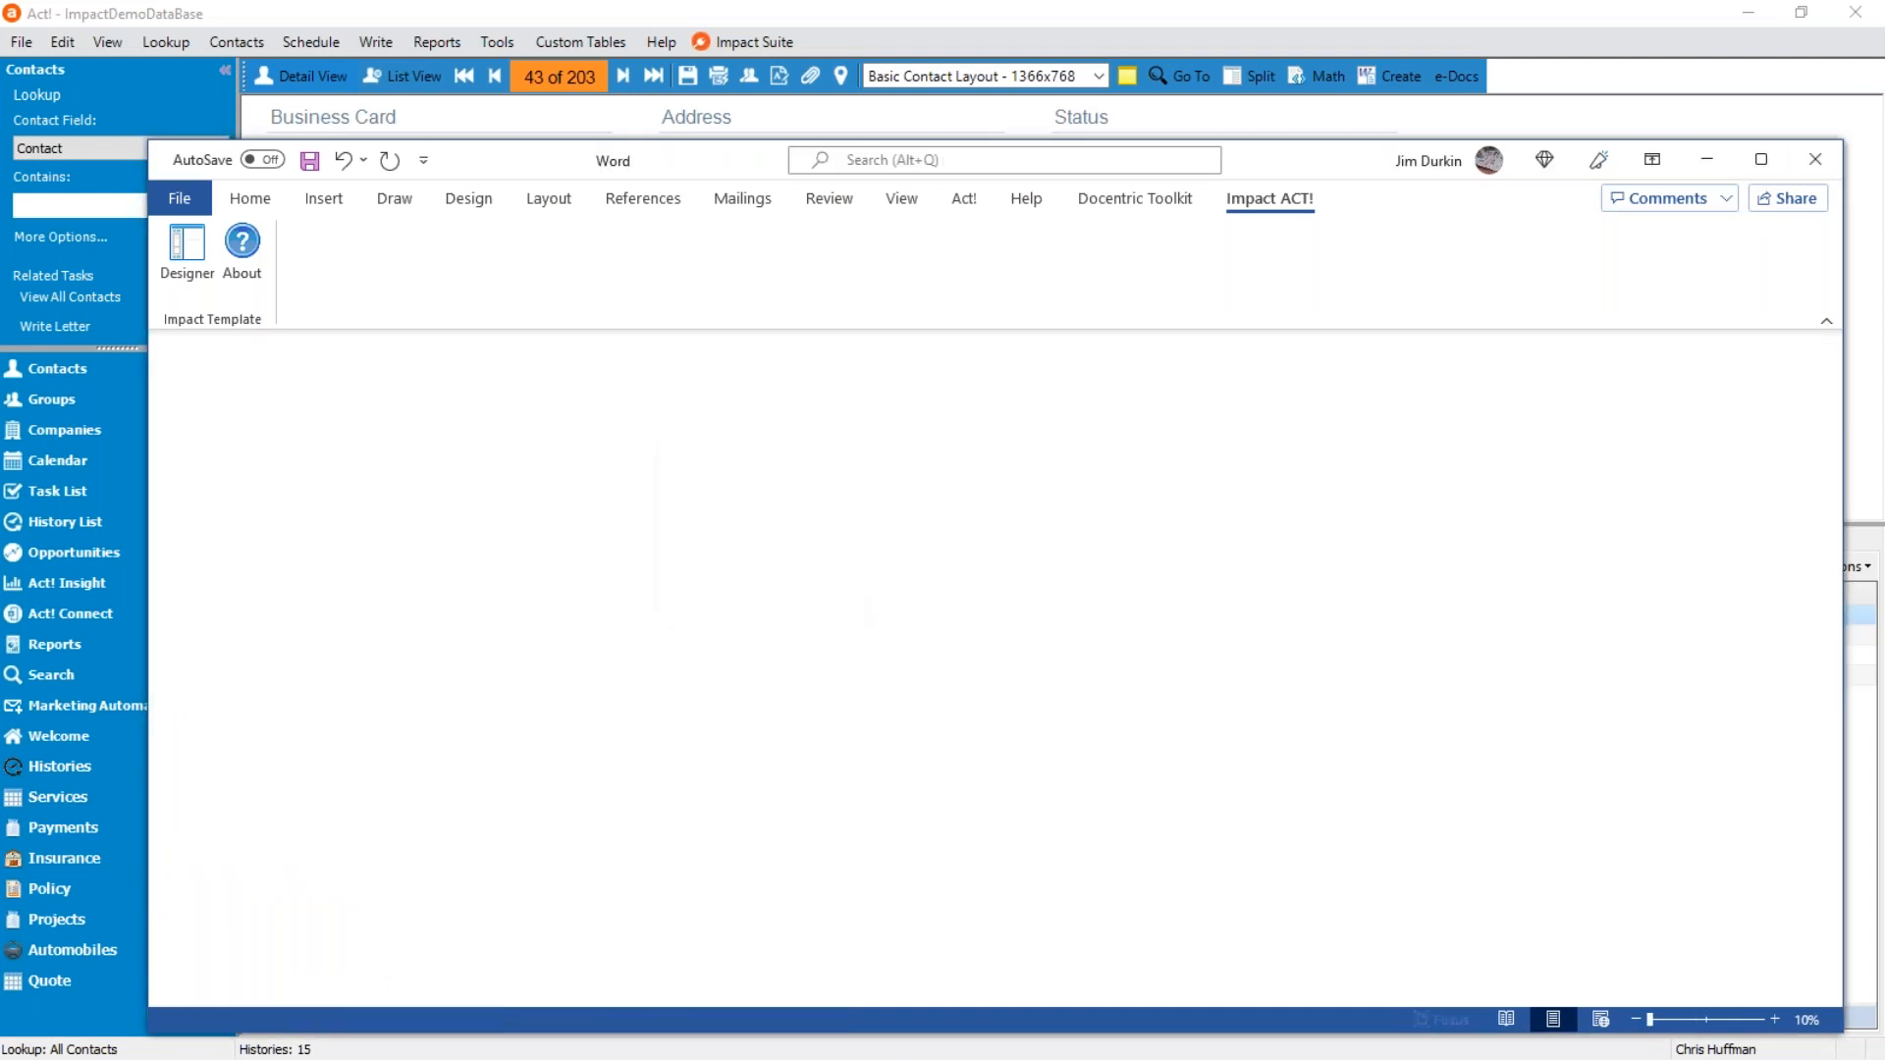
Select the Todays Demo.DOC template and set its action to Open document with the Convert to Word.PDF format.
{"action": "left_click", "coordinate": [592, 555]}
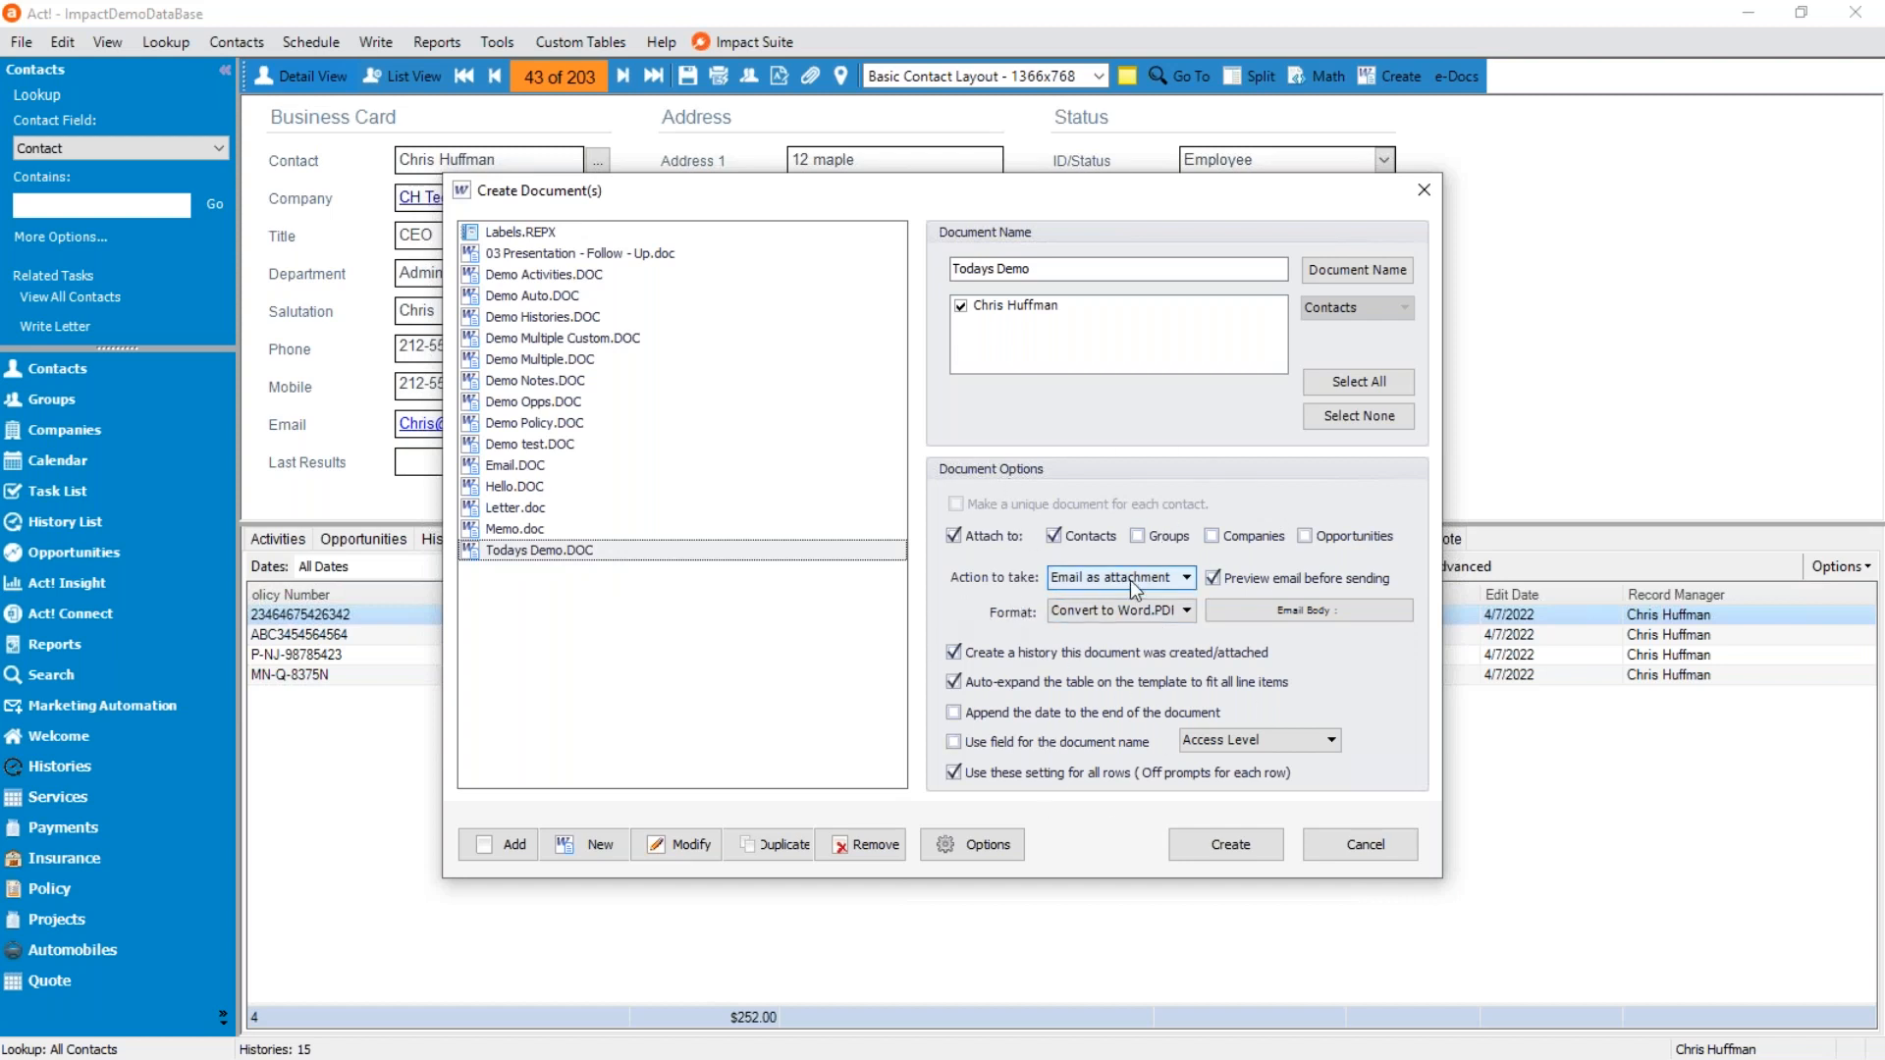
{"action": "left_click", "coordinate": [1187, 577]}
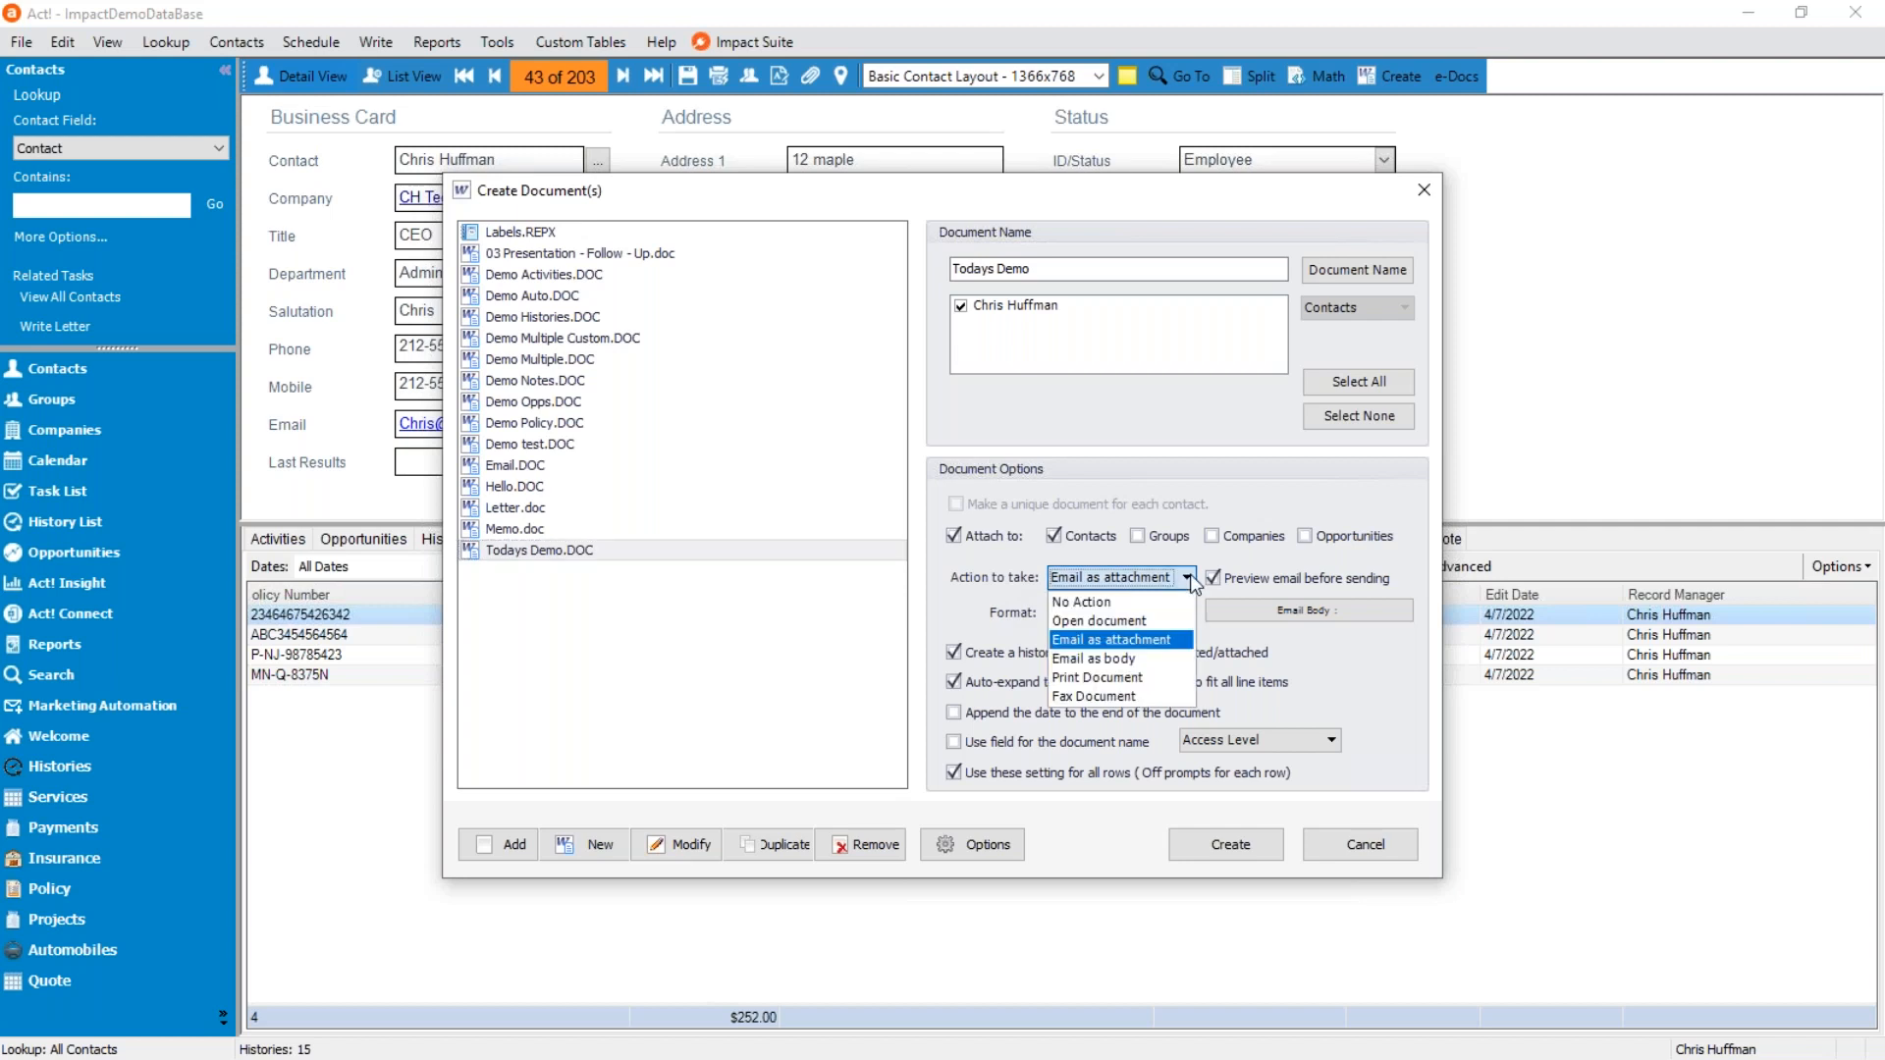
{"action": "left_click", "coordinate": [1149, 622]}
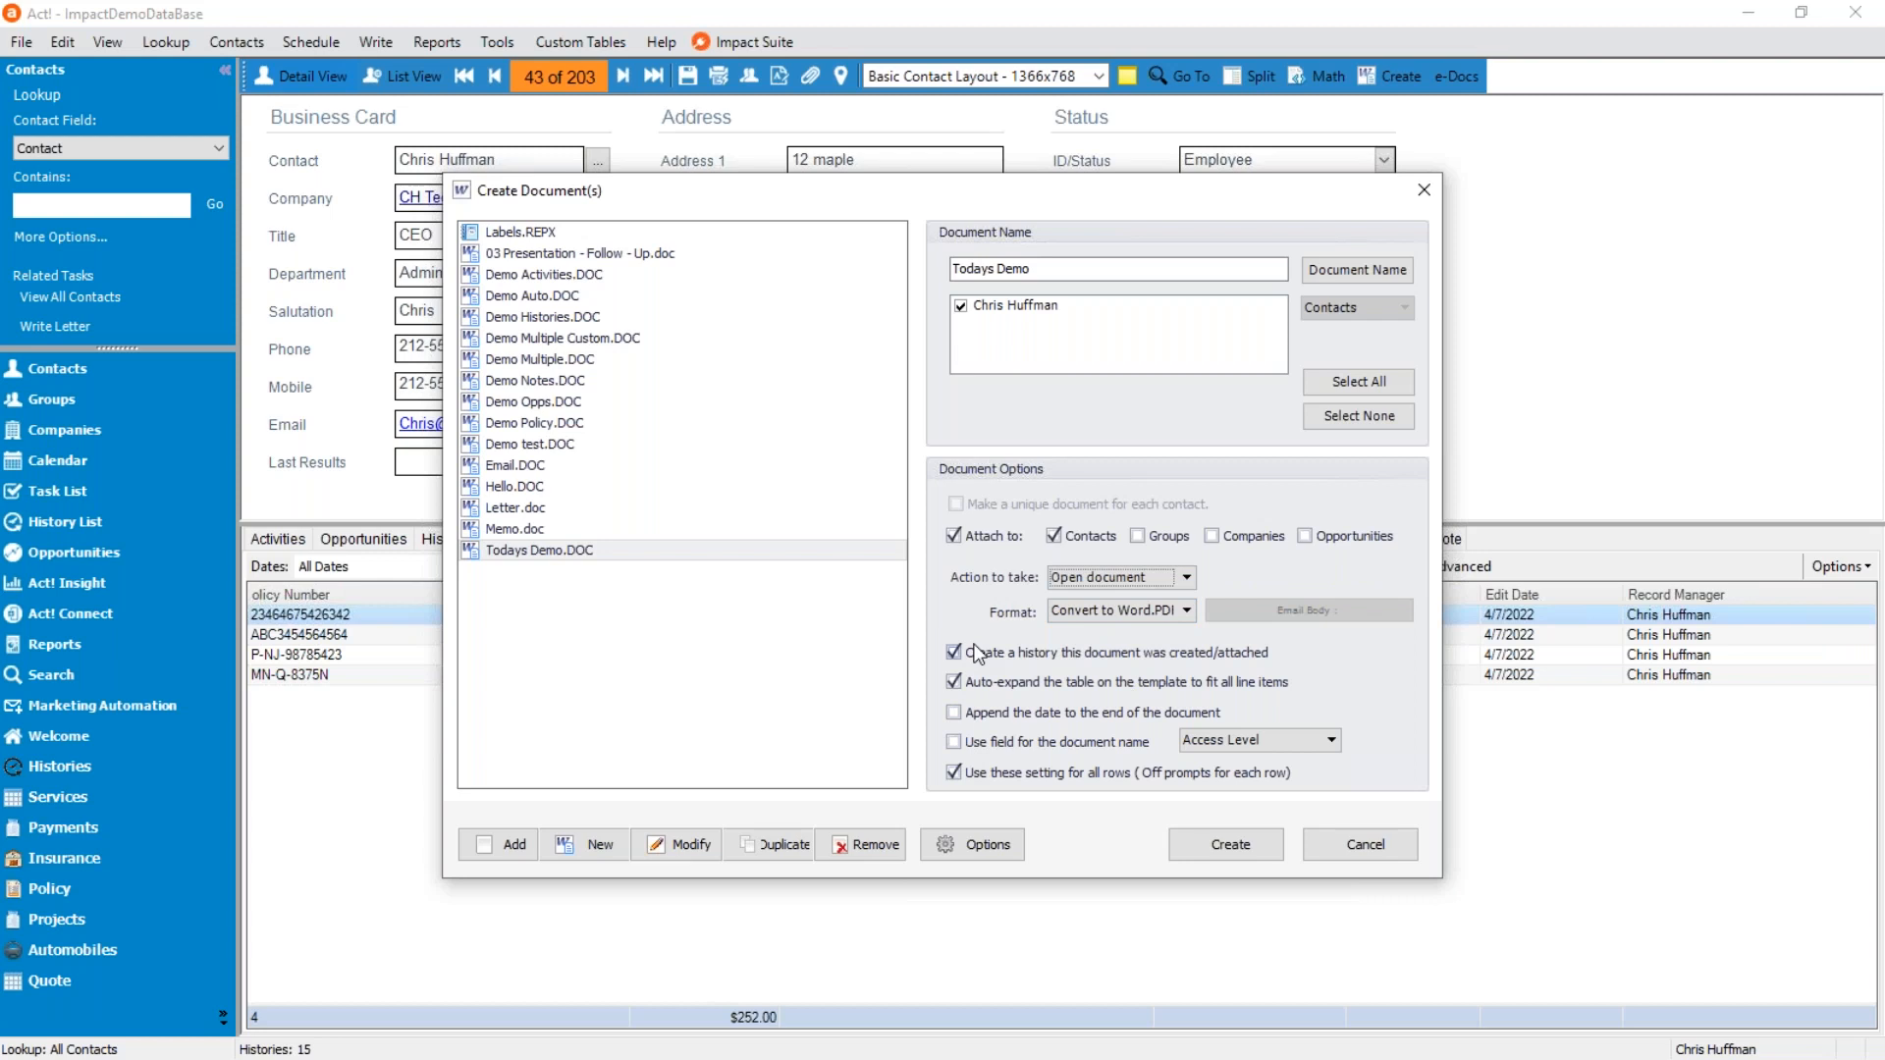
{"action": "left_click", "coordinate": [1188, 608]}
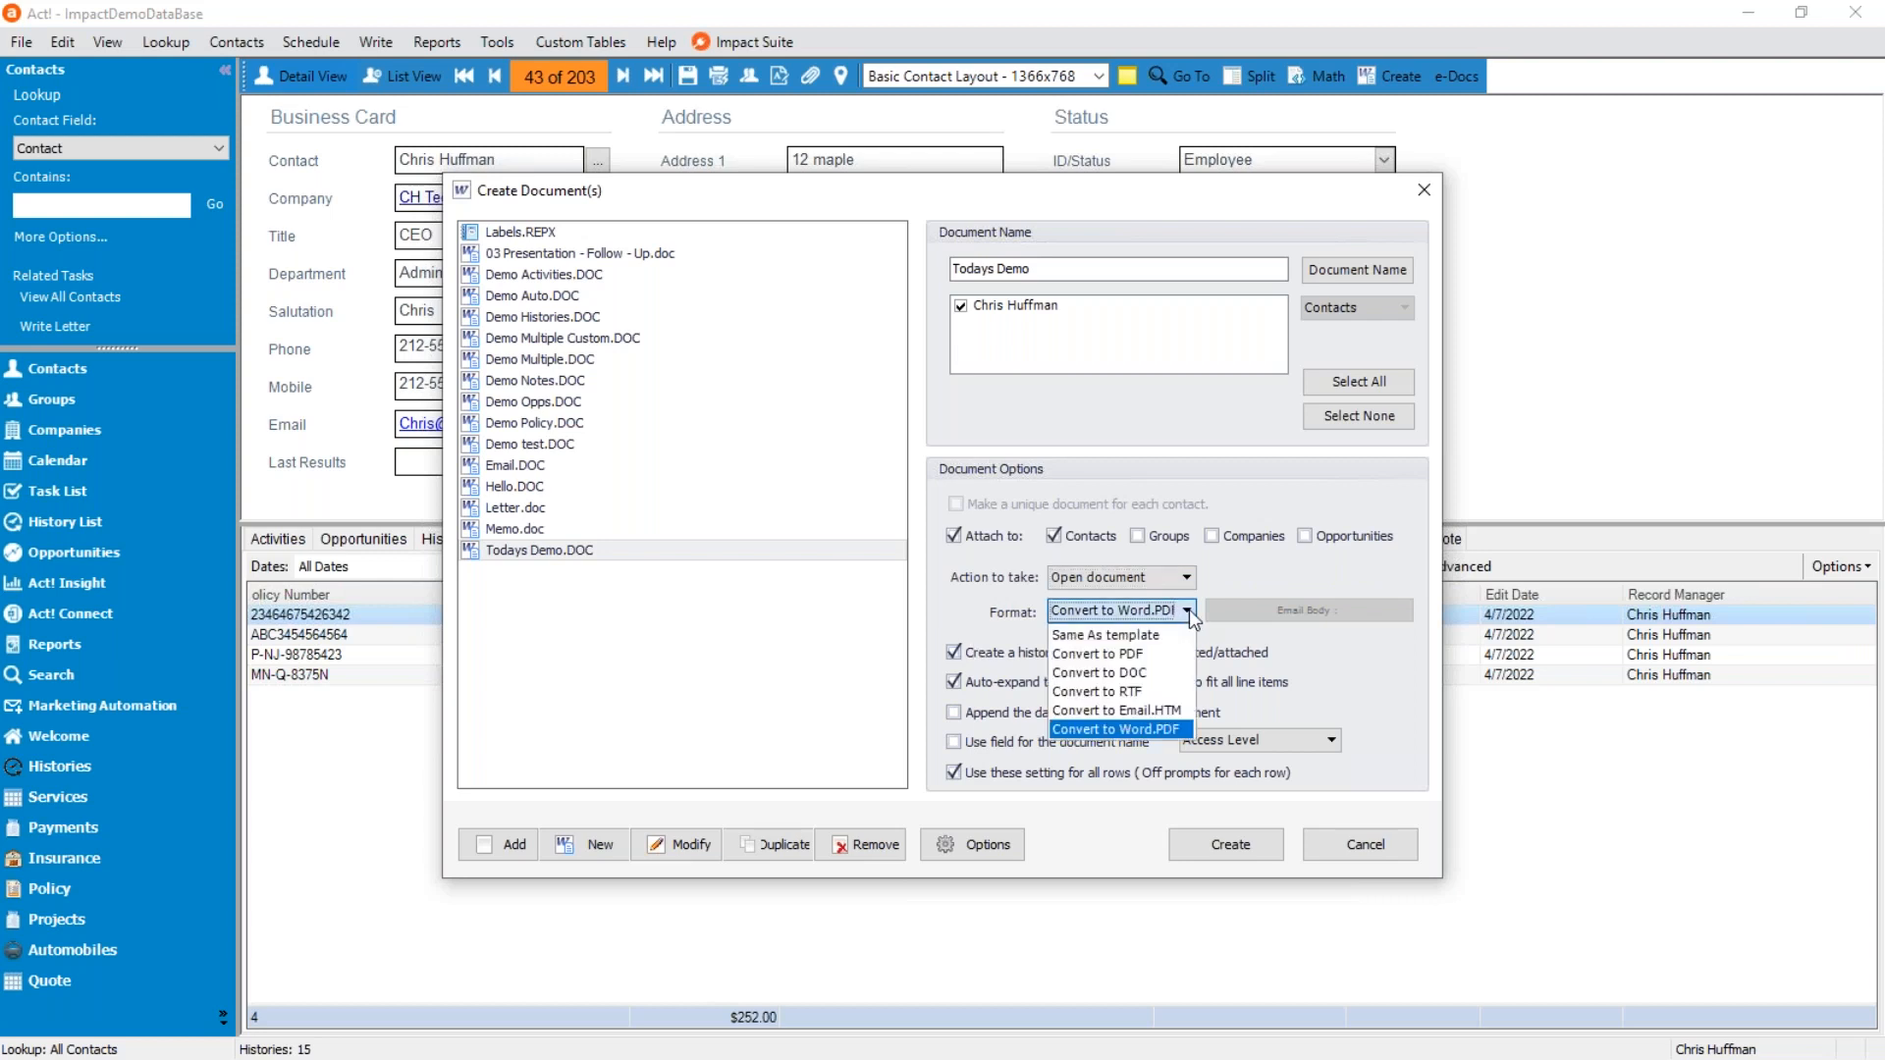
{"action": "left_click", "coordinate": [1146, 672]}
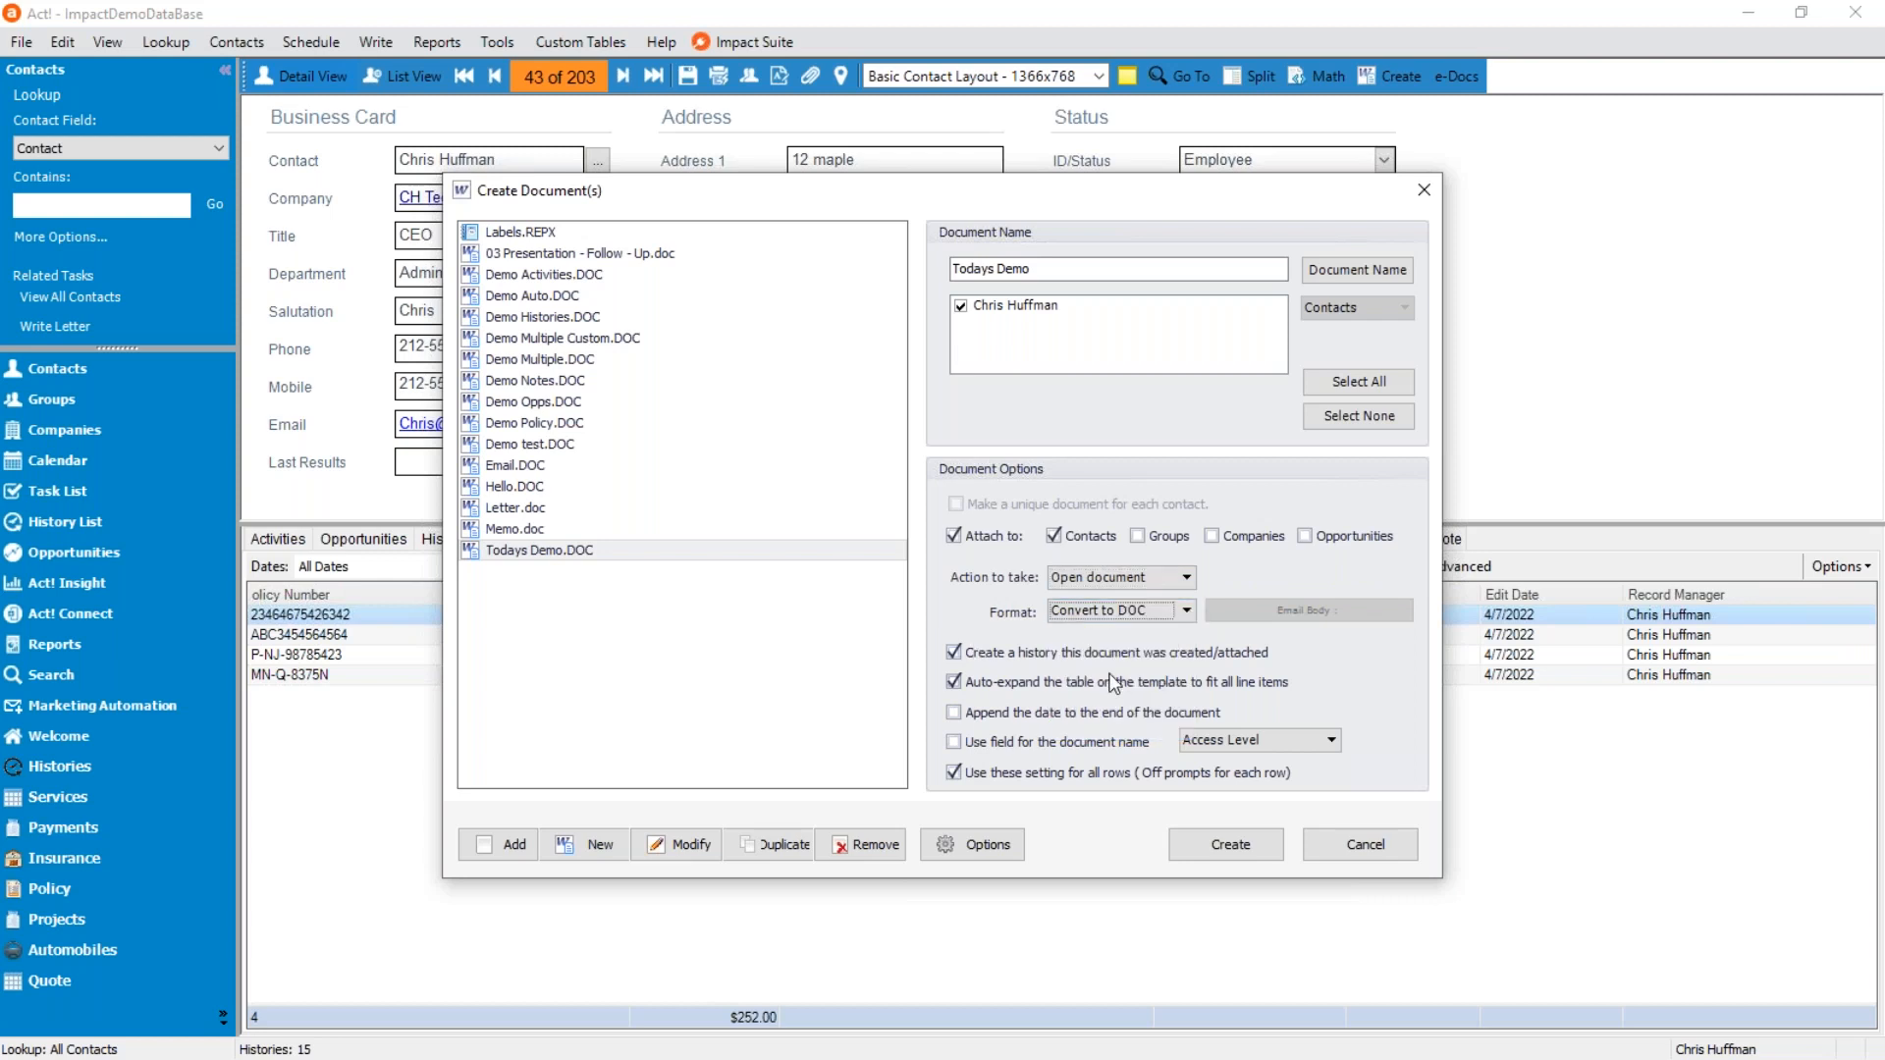
{"action": "left_click", "coordinate": [1185, 611]}
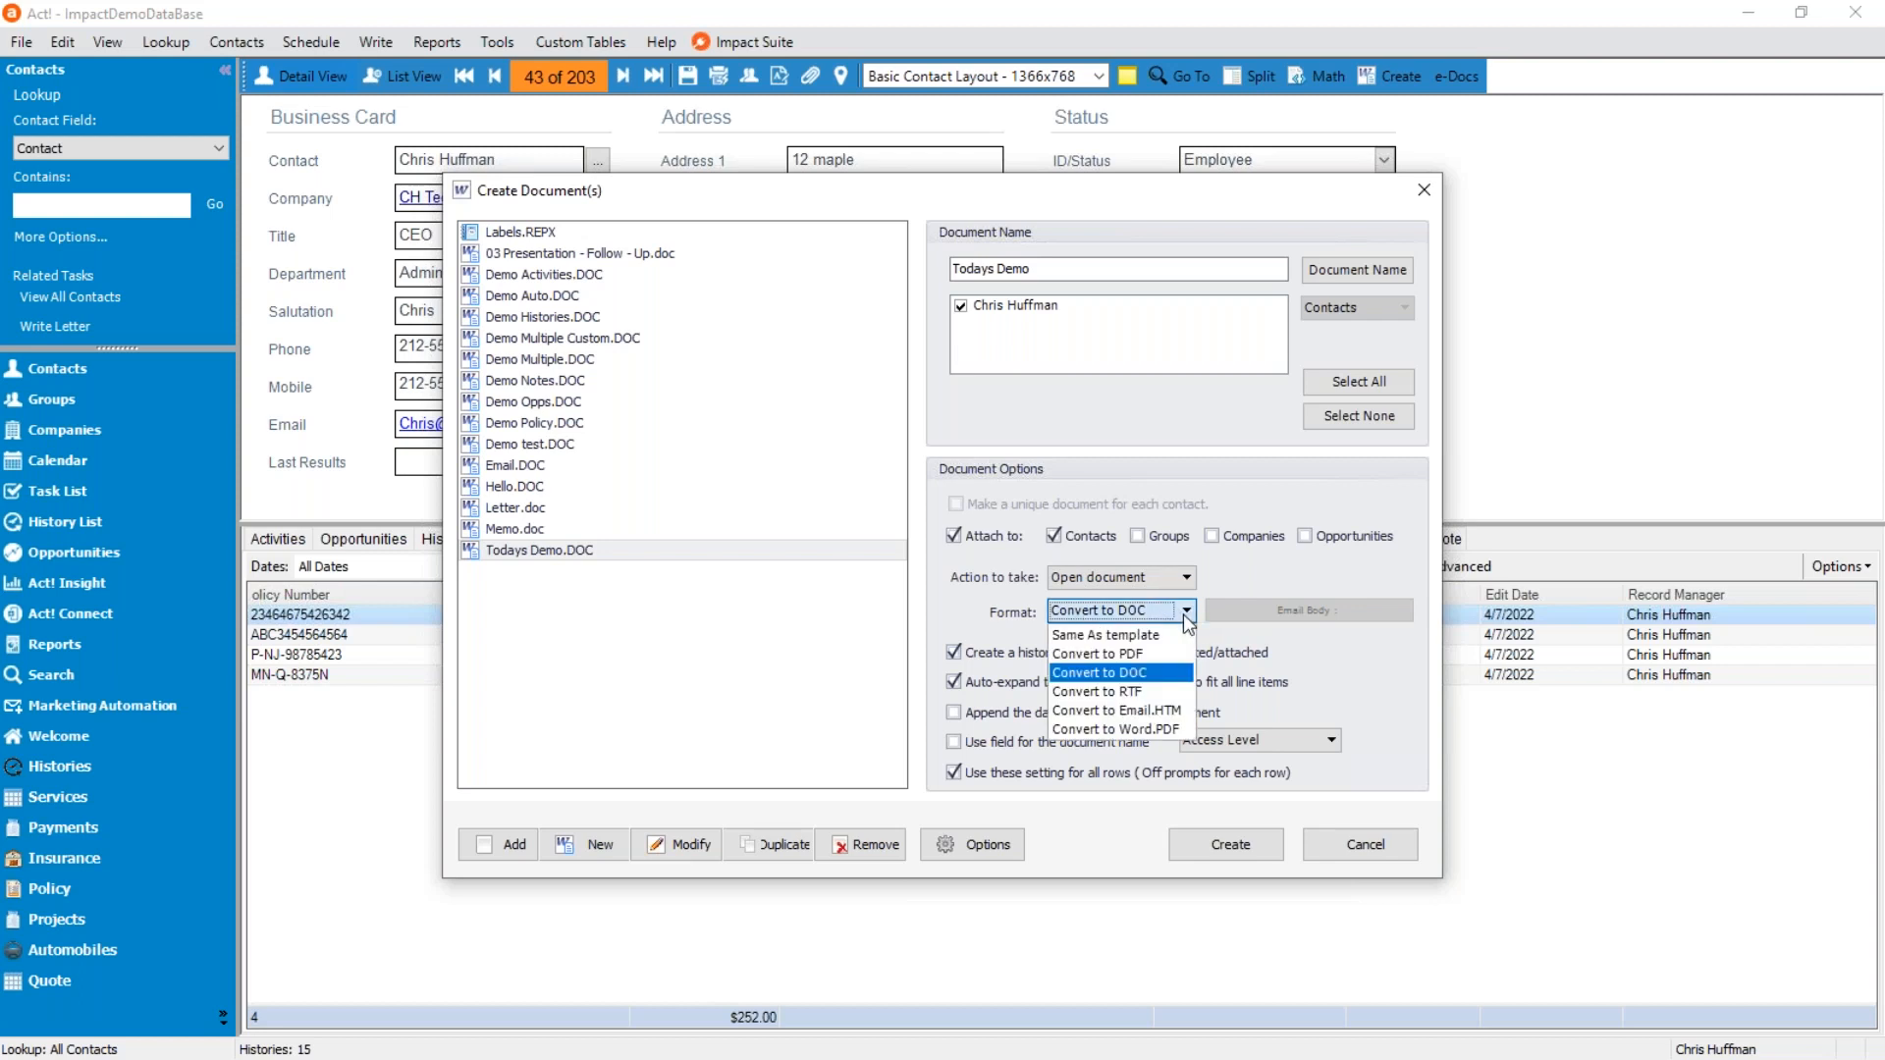
{"action": "left_click", "coordinate": [1144, 730]}
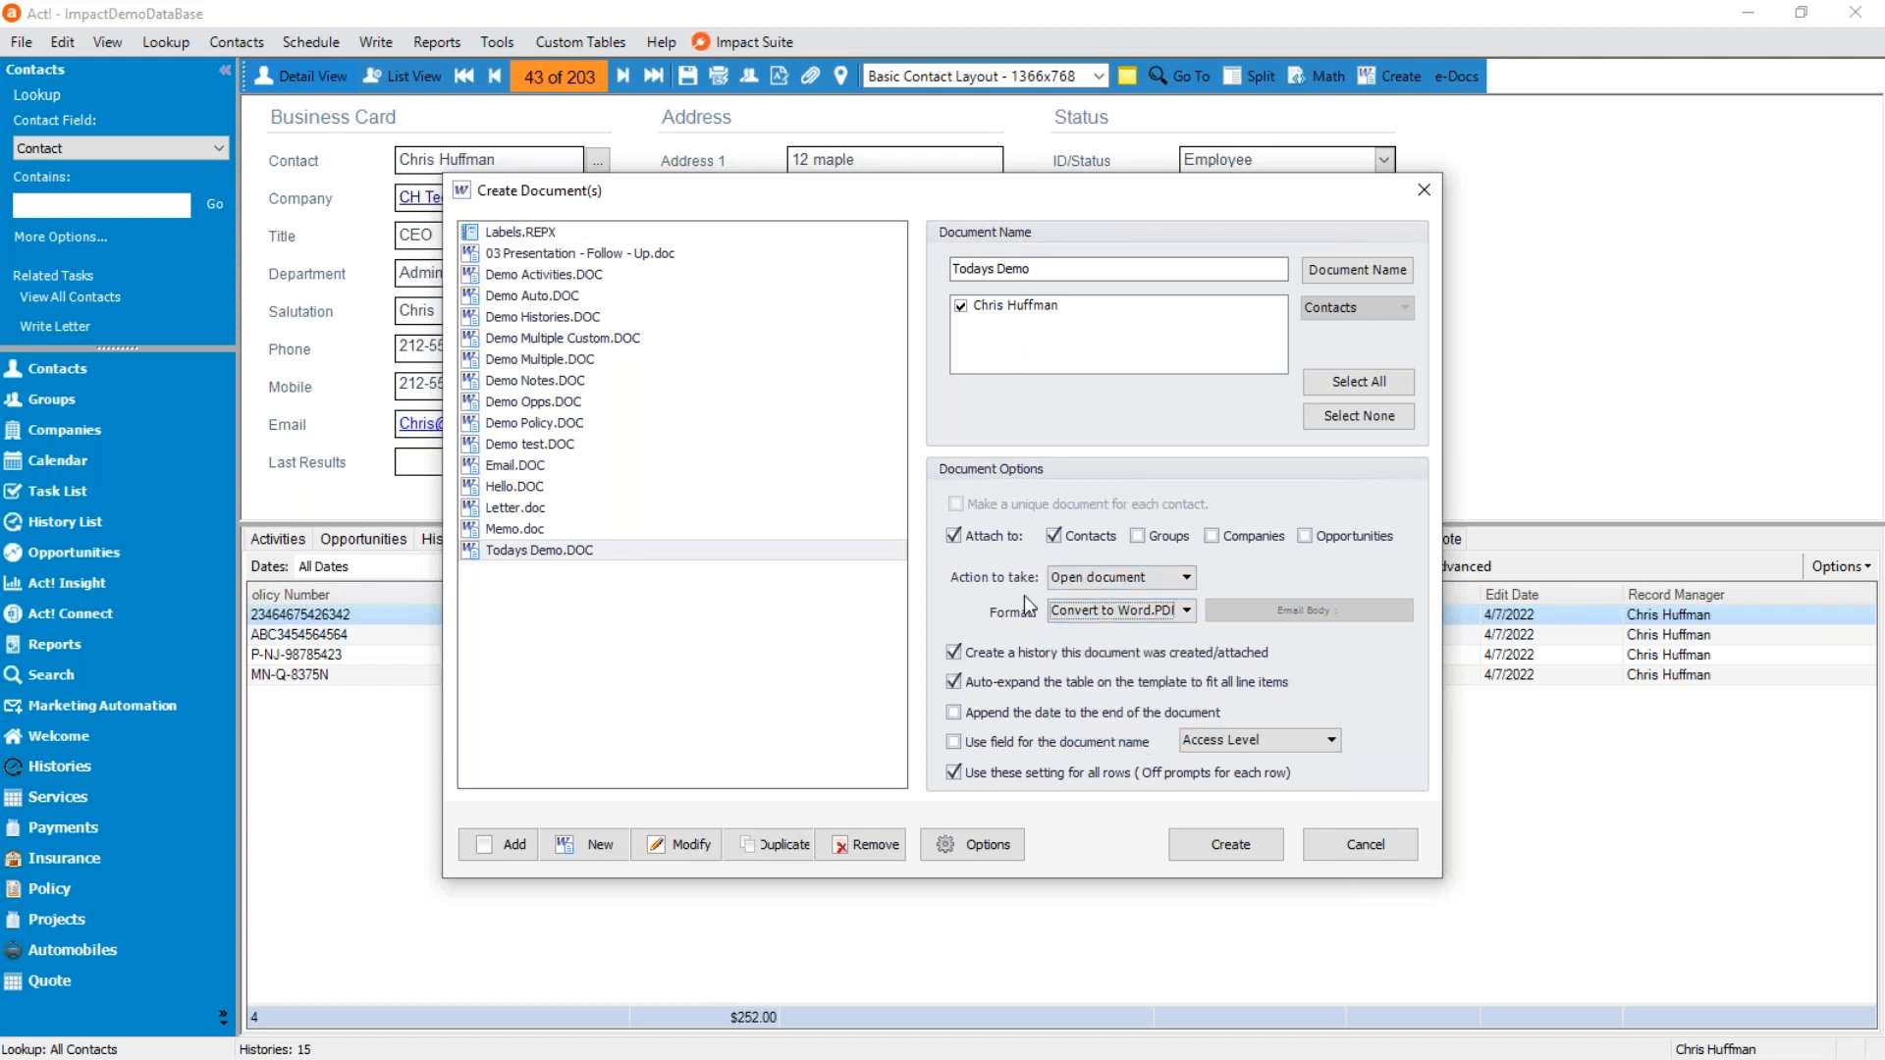
Create the merged PDF for the contact and check the first name in its greeting before closing it.
{"action": "left_click", "coordinate": [1220, 849]}
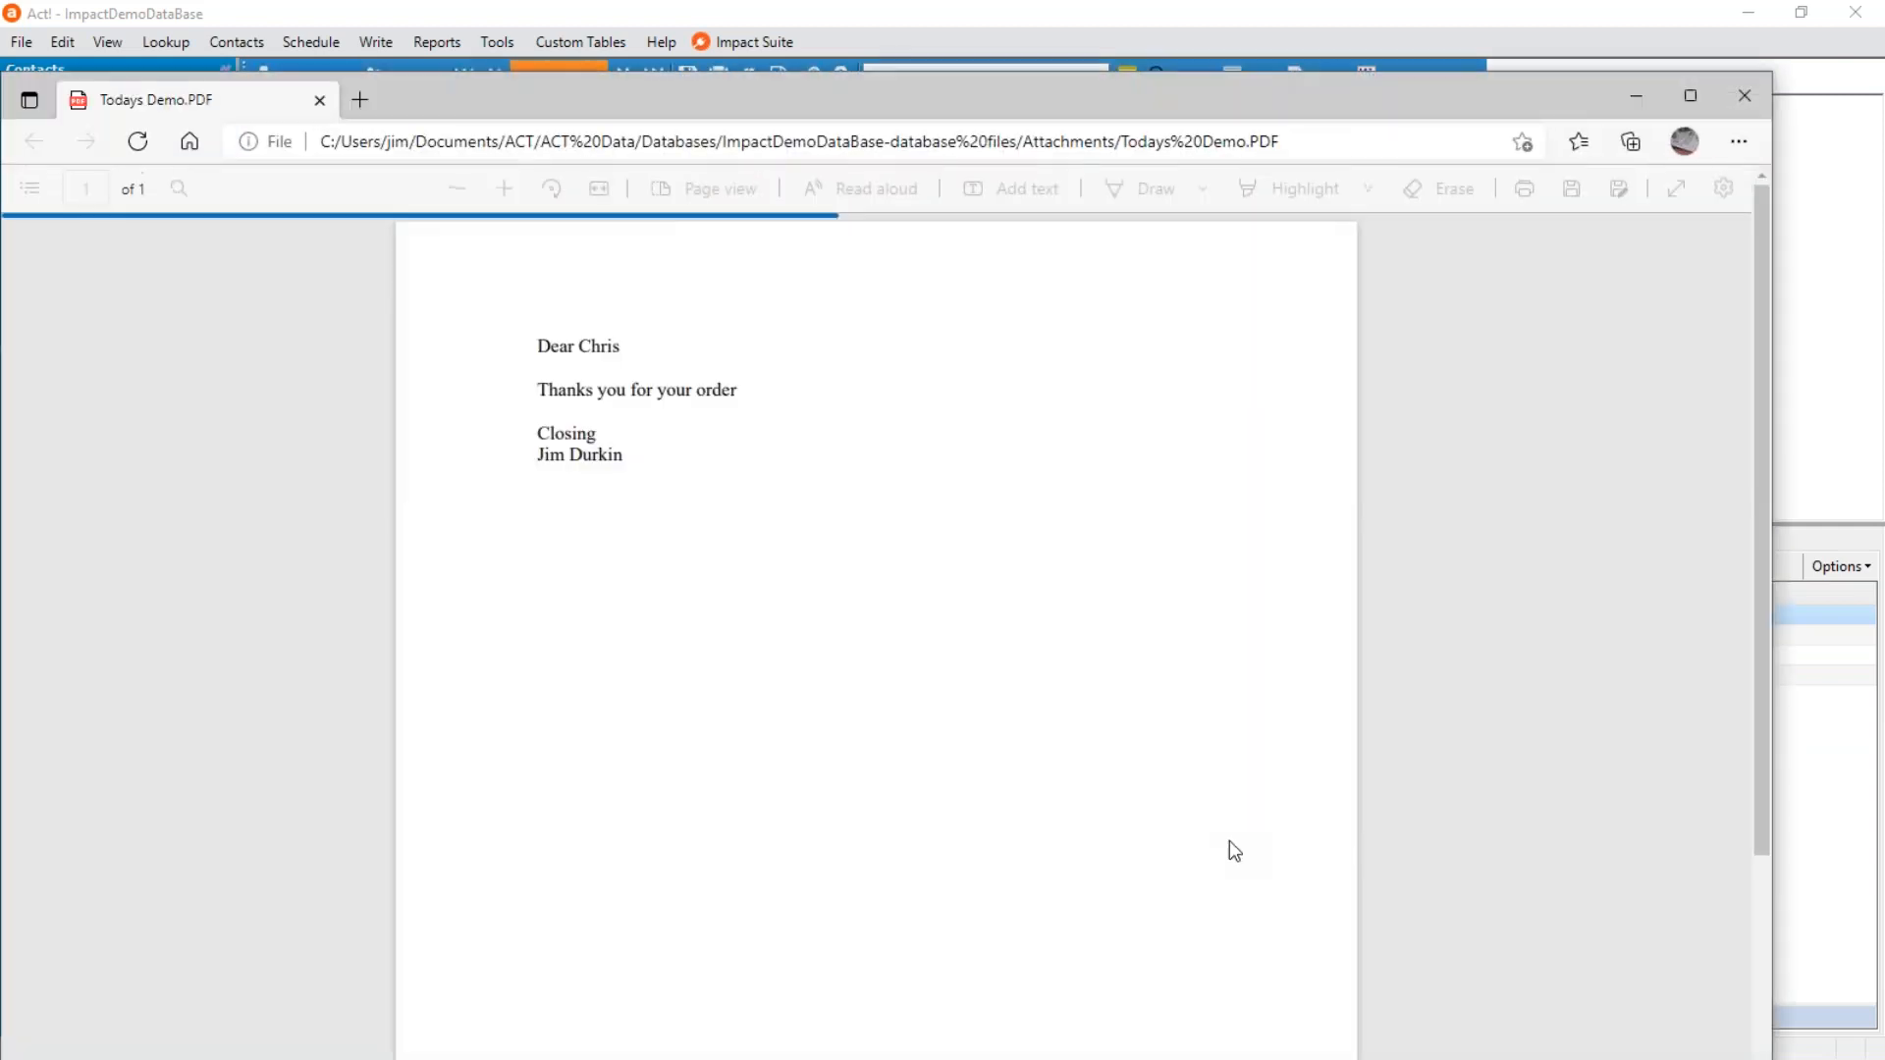
{"action": "double_click", "coordinate": [601, 349]}
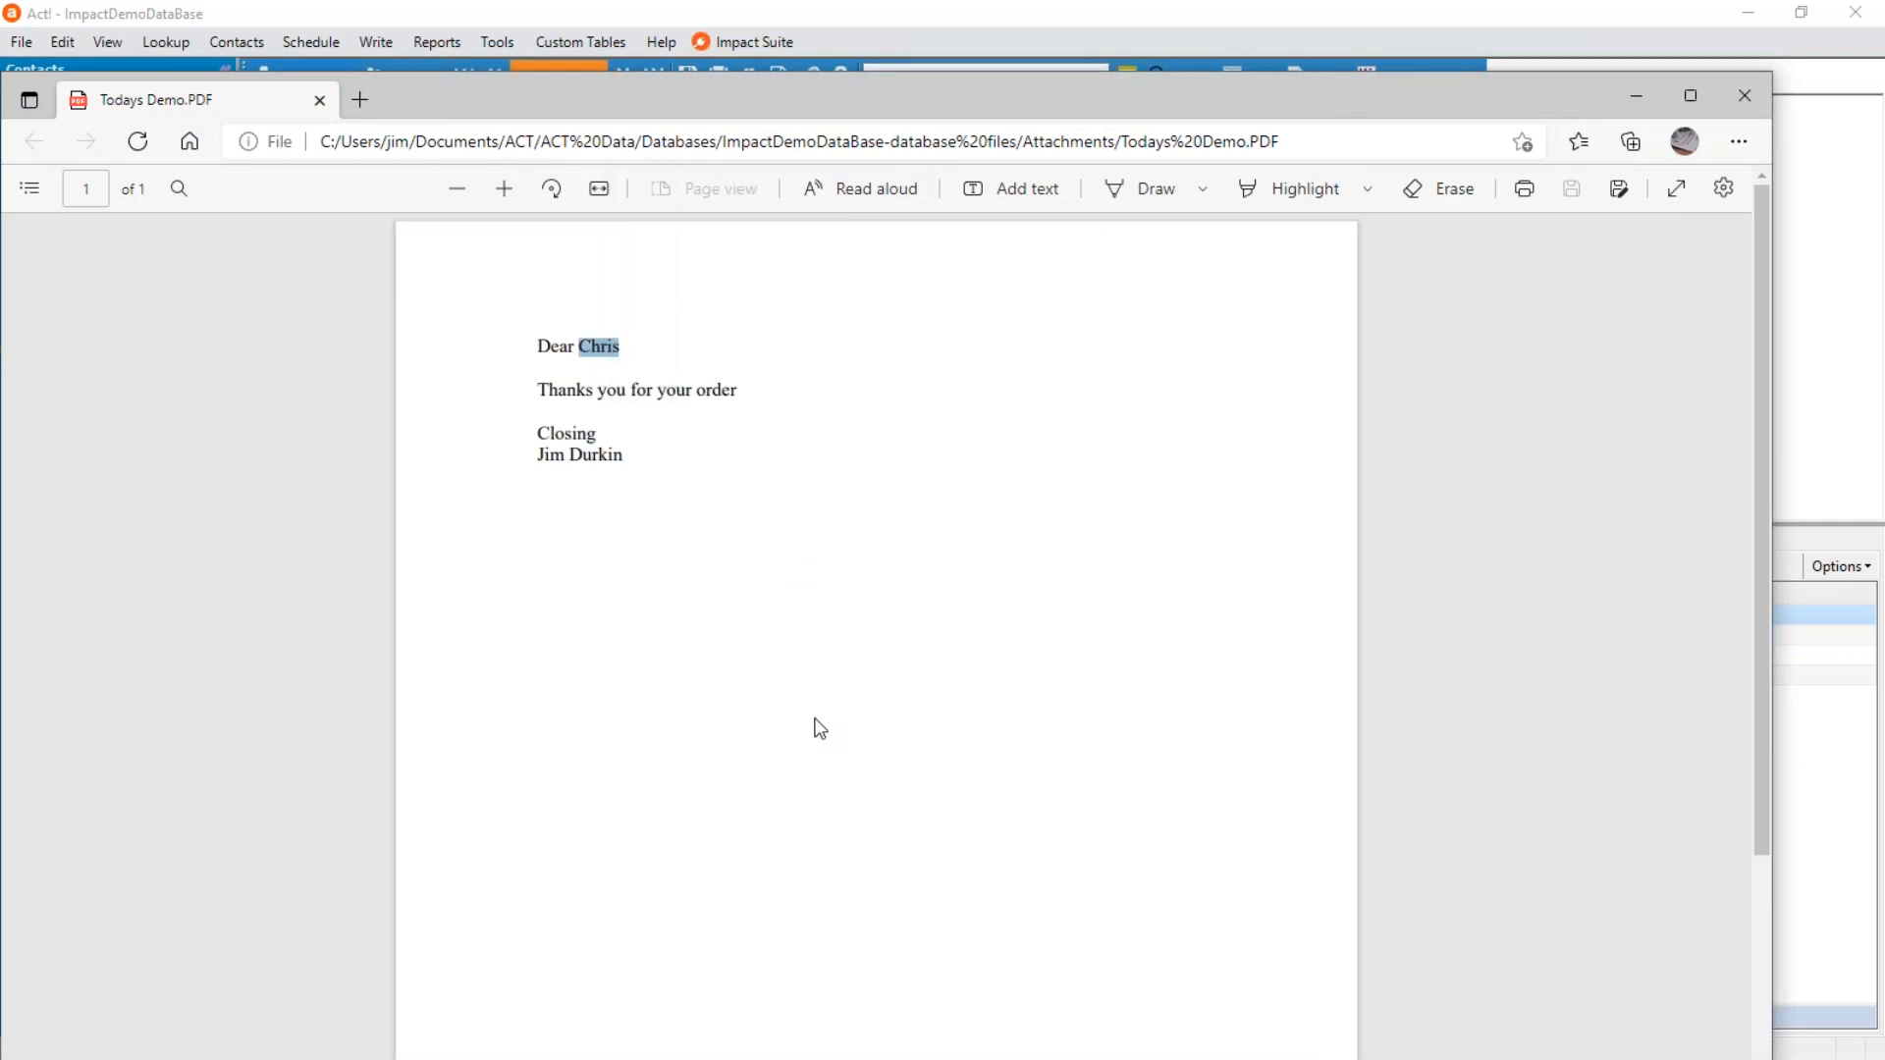
{"action": "left_click", "coordinate": [1747, 96]}
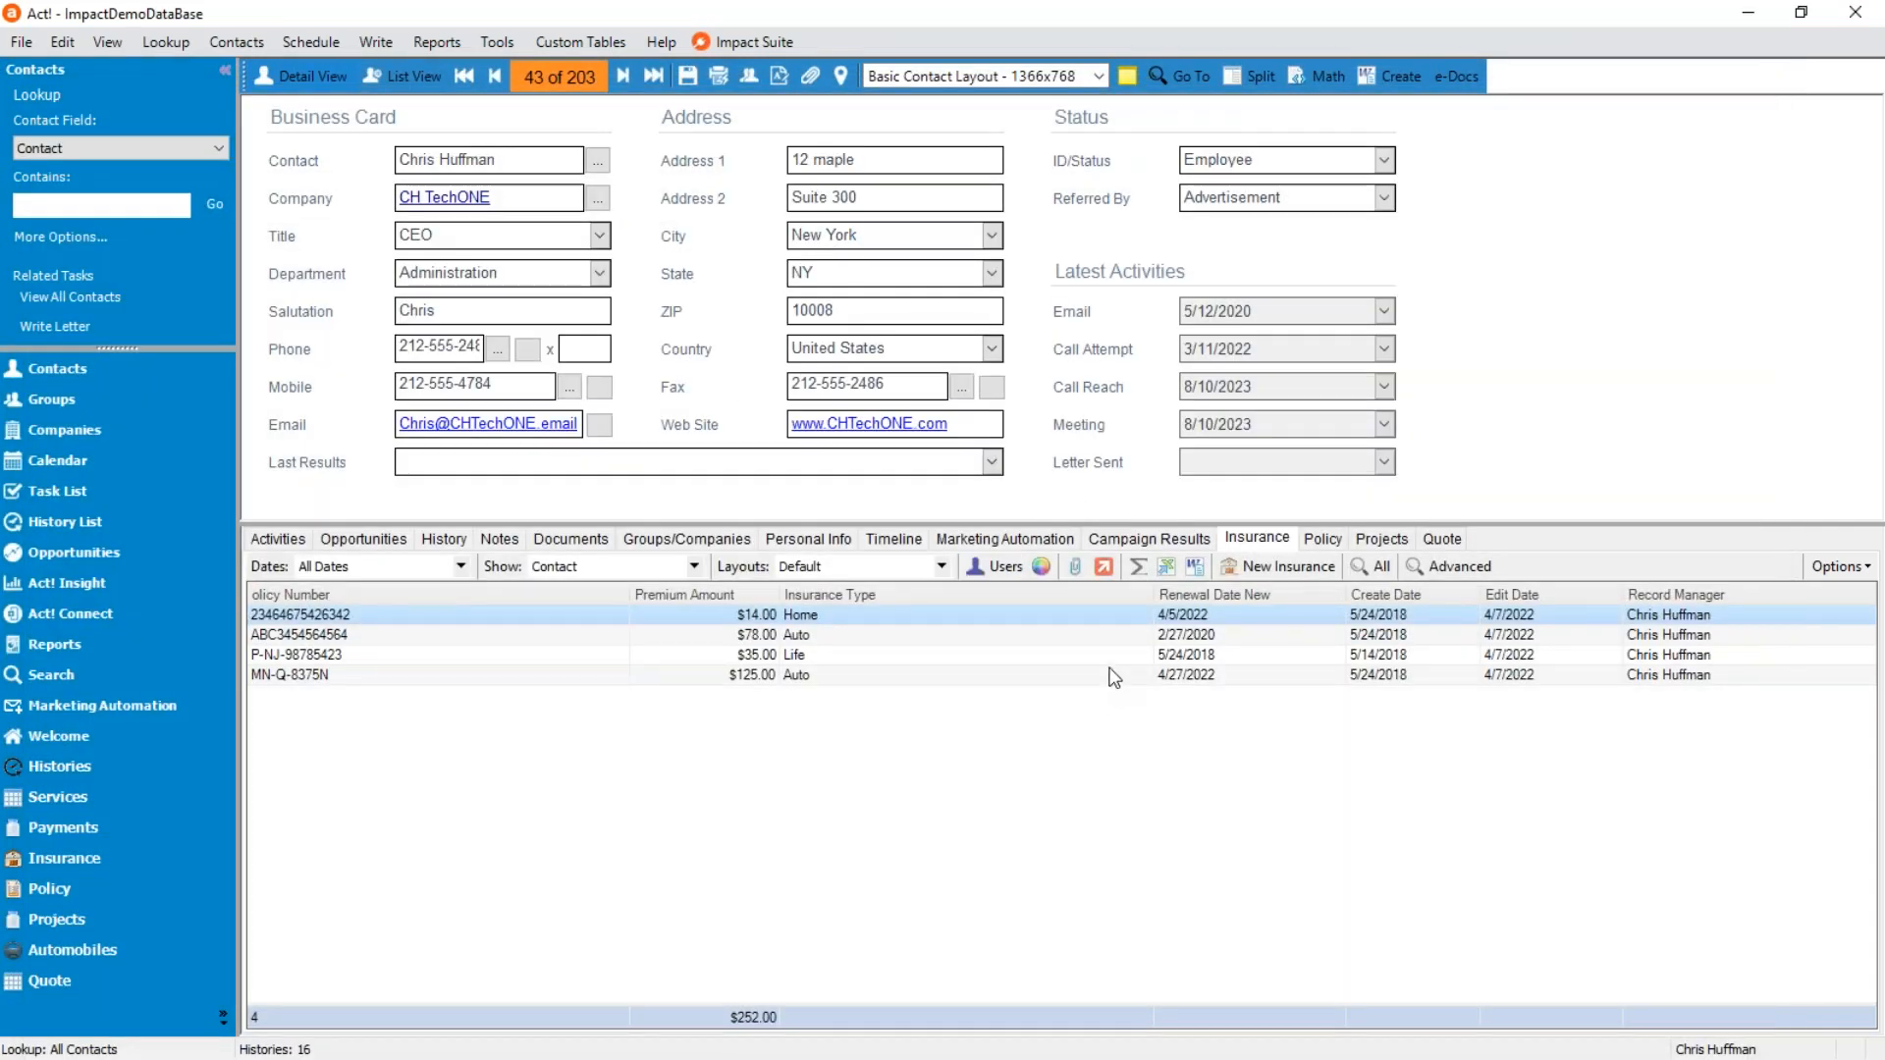
Add the Fax Cover Page.adt template from the database's Templates folder to the document template list.
{"action": "double_click", "coordinate": [954, 624]}
{"action": "left_click", "coordinate": [1400, 78]}
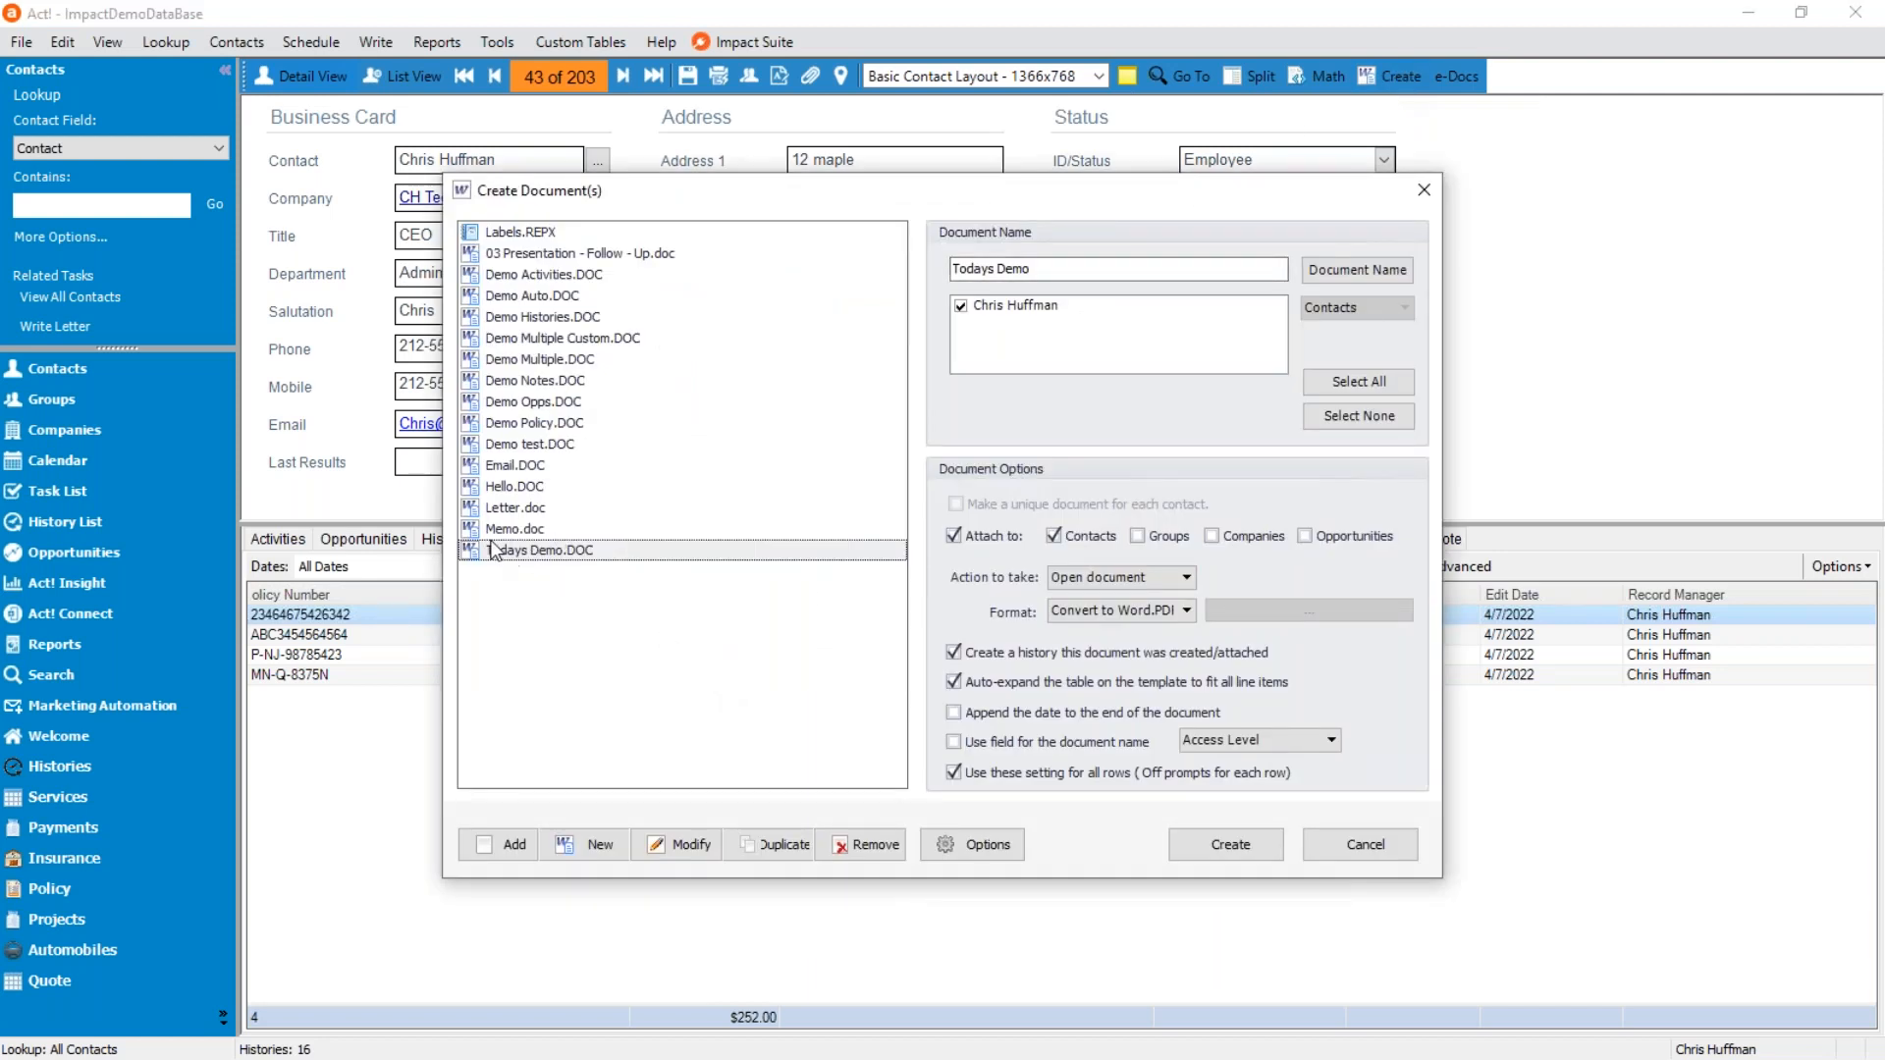
{"action": "left_click", "coordinate": [530, 530]}
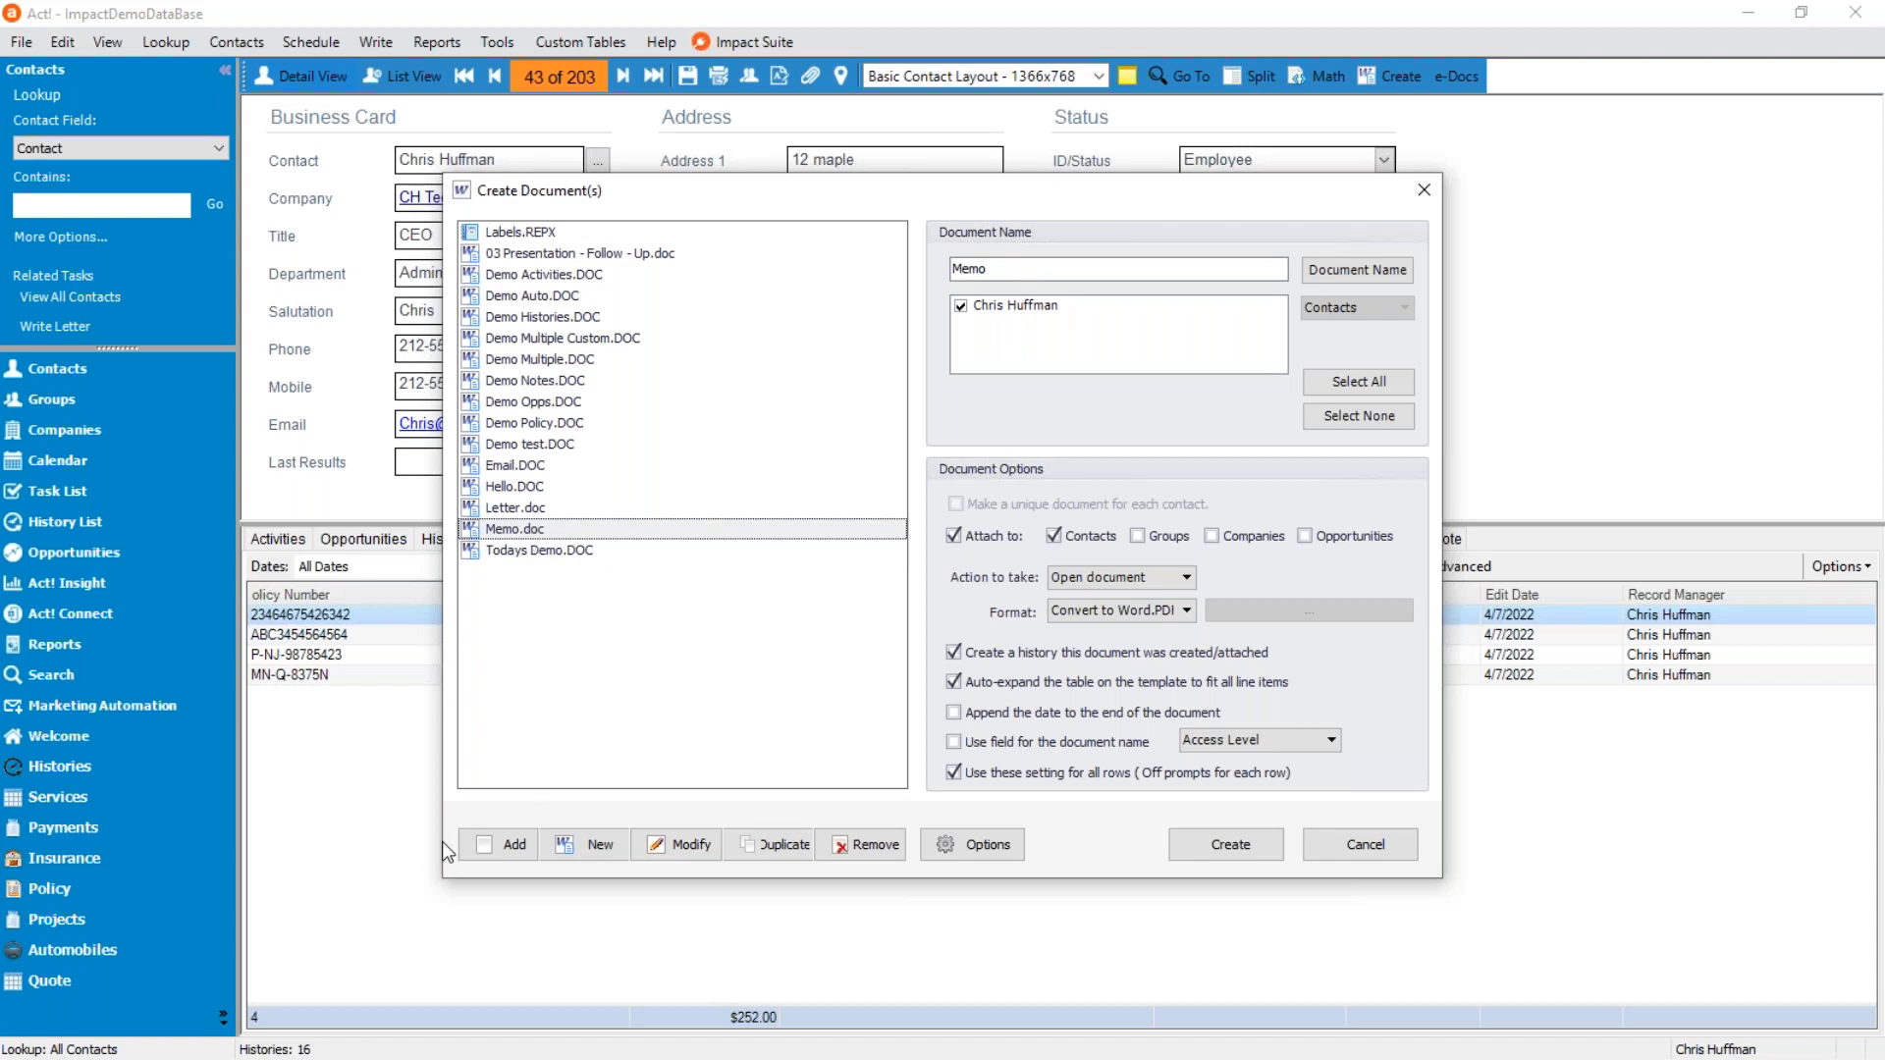
{"action": "left_click", "coordinate": [504, 847]}
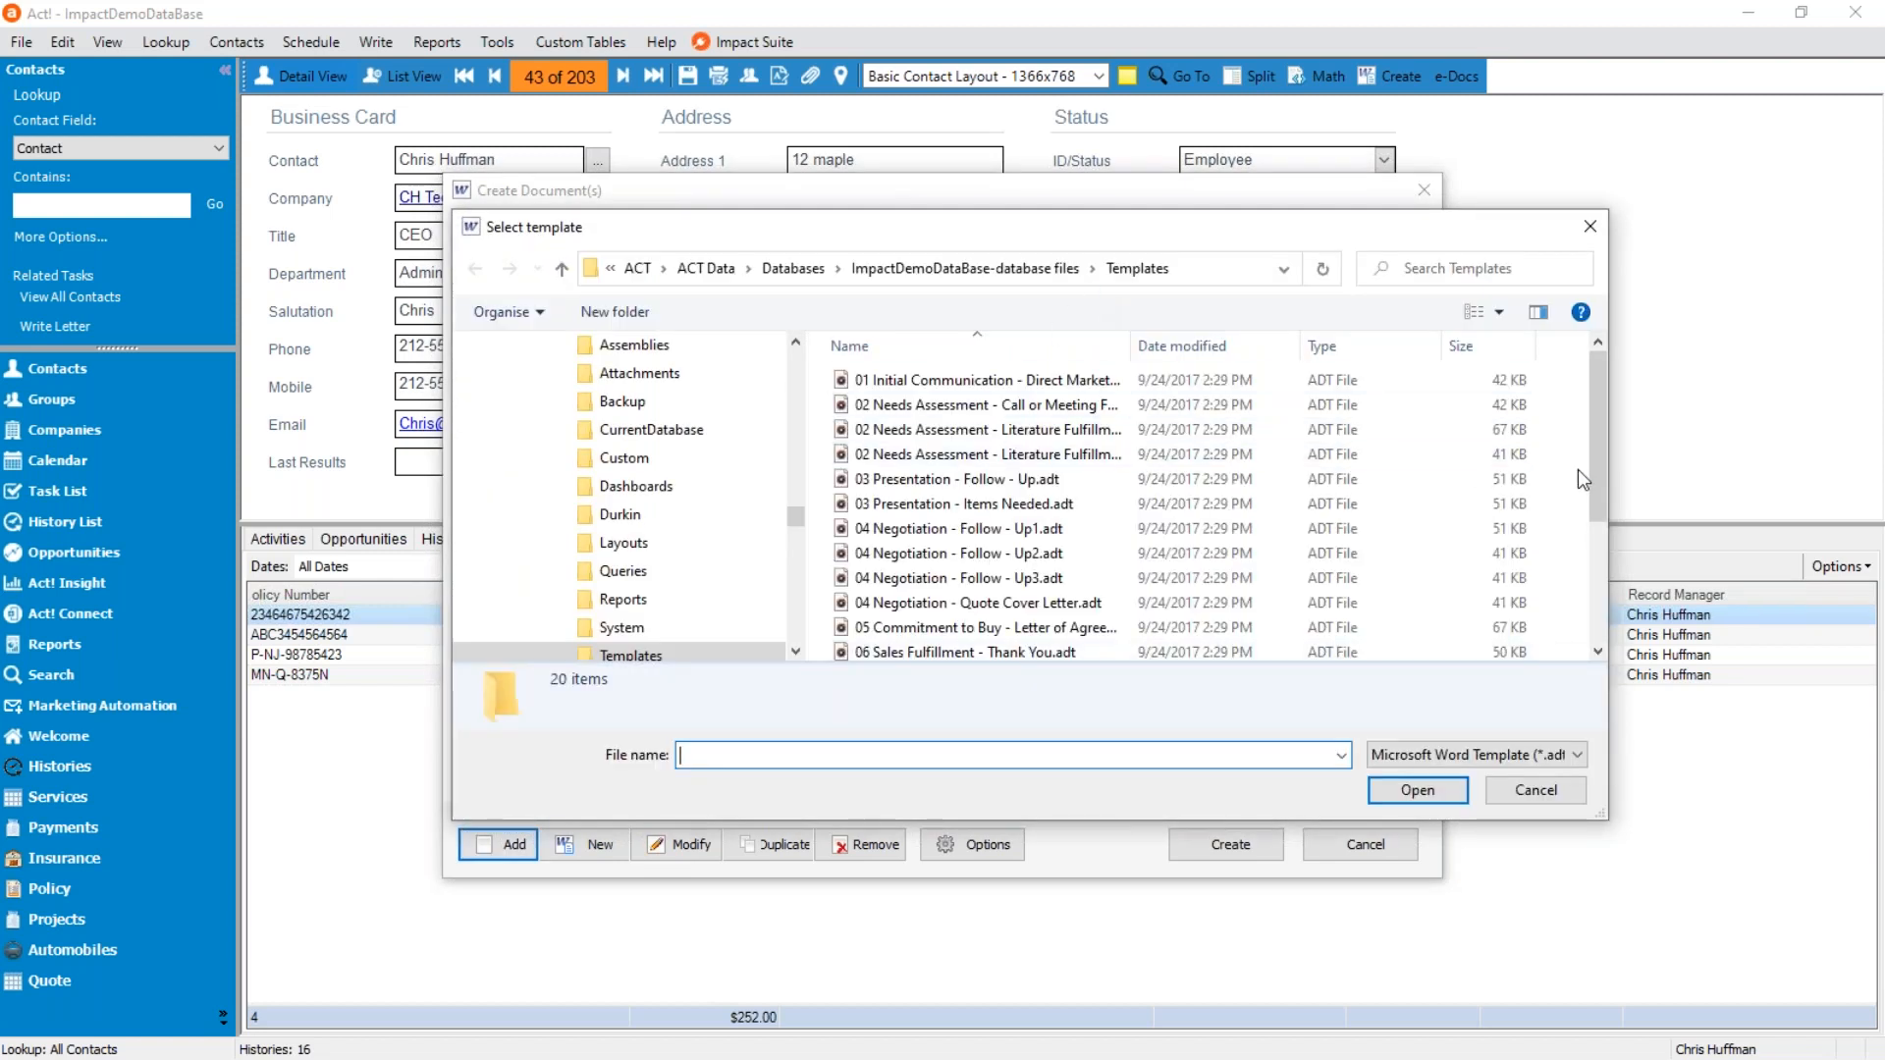
{"action": "left_click_drag", "start_coordinate": [1598, 440], "coordinate": [1176, 640]}
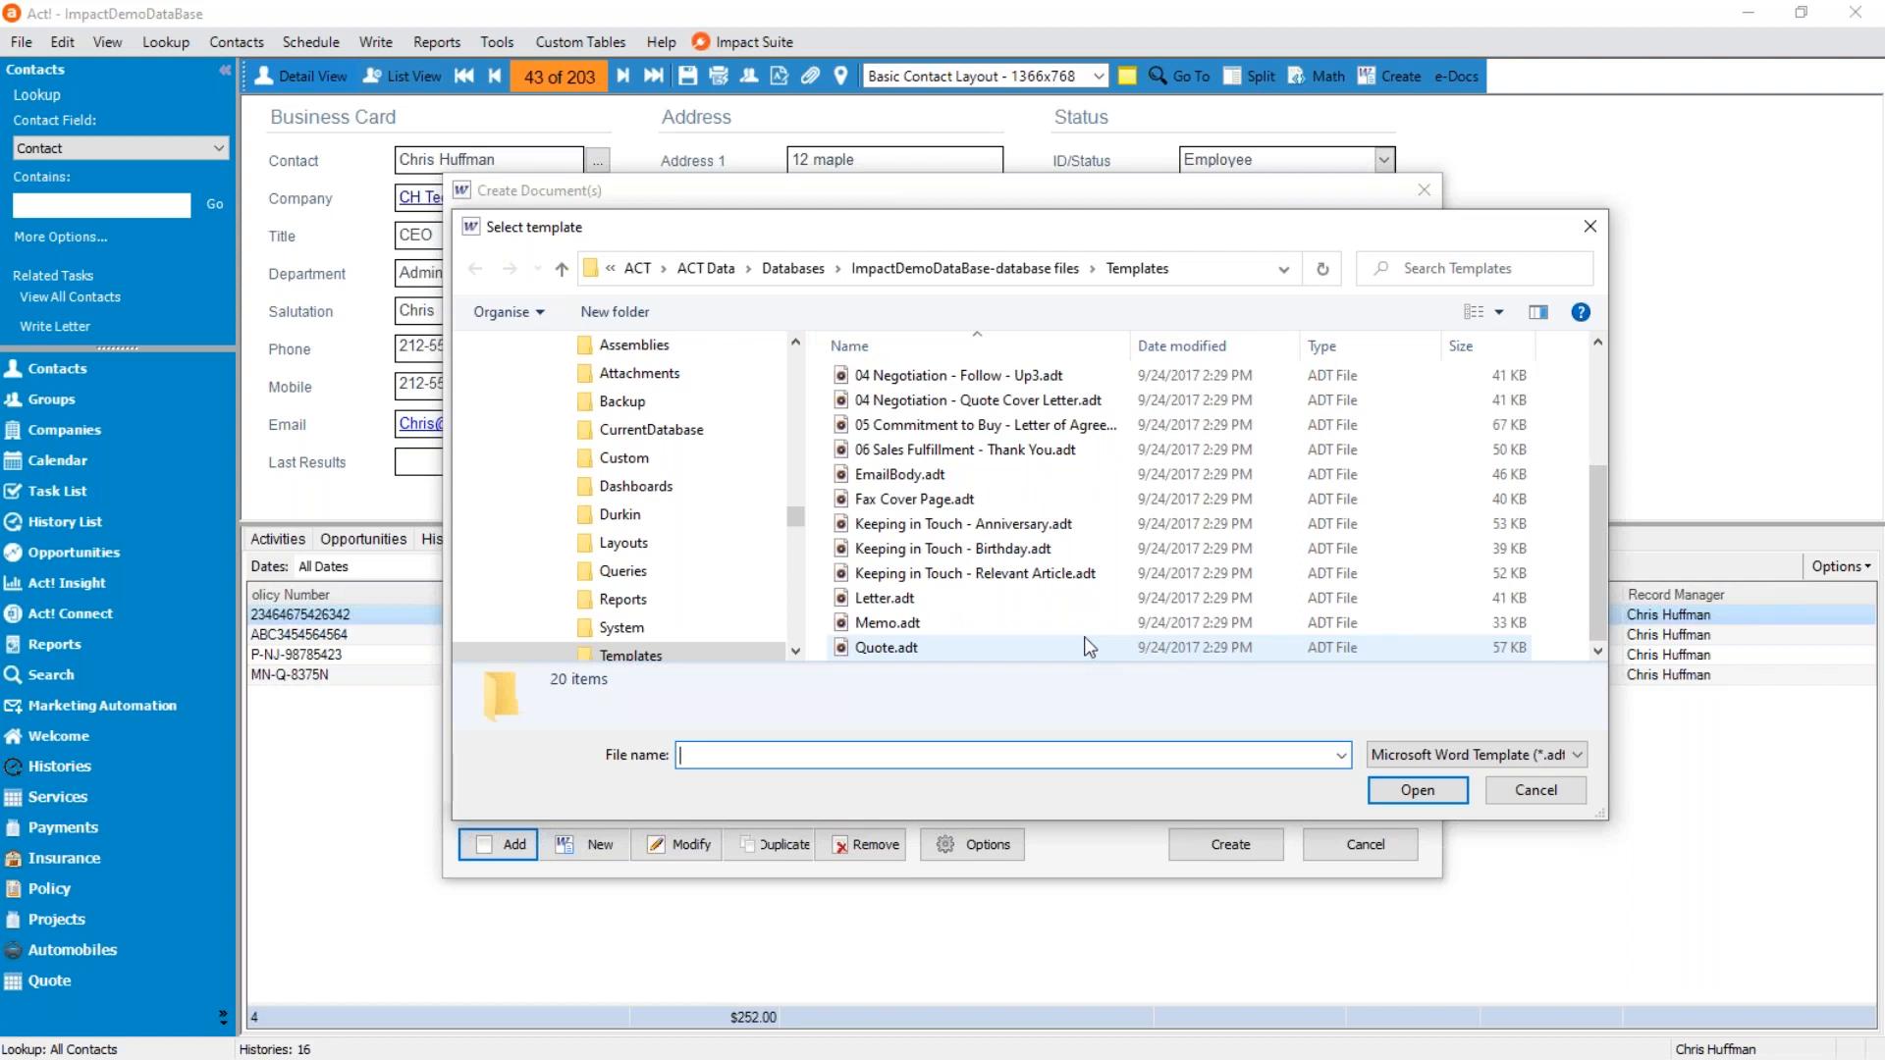
{"action": "scroll", "coordinate": [1017, 622], "scroll_direction": "up", "scroll_amount": 2}
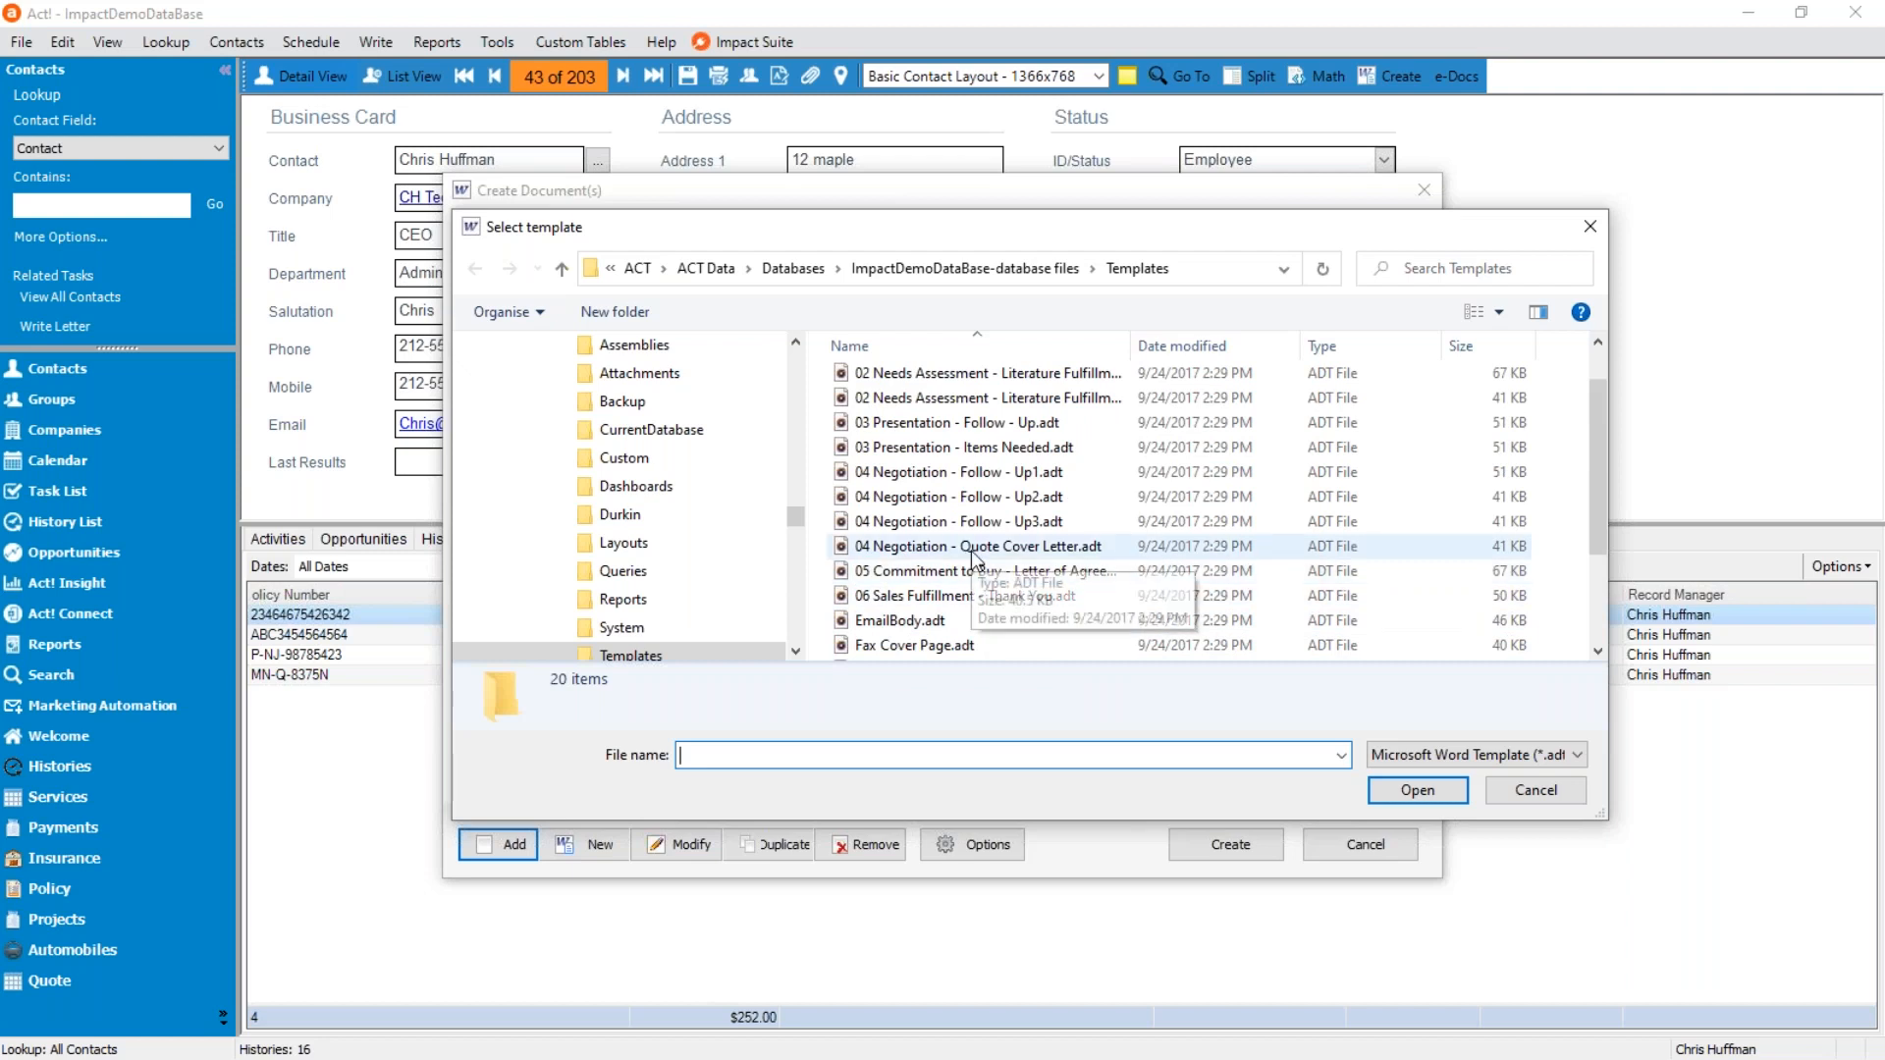
{"action": "scroll", "coordinate": [982, 565], "scroll_direction": "up", "scroll_amount": 1}
{"action": "scroll", "coordinate": [1070, 565], "scroll_direction": "down", "scroll_amount": 3}
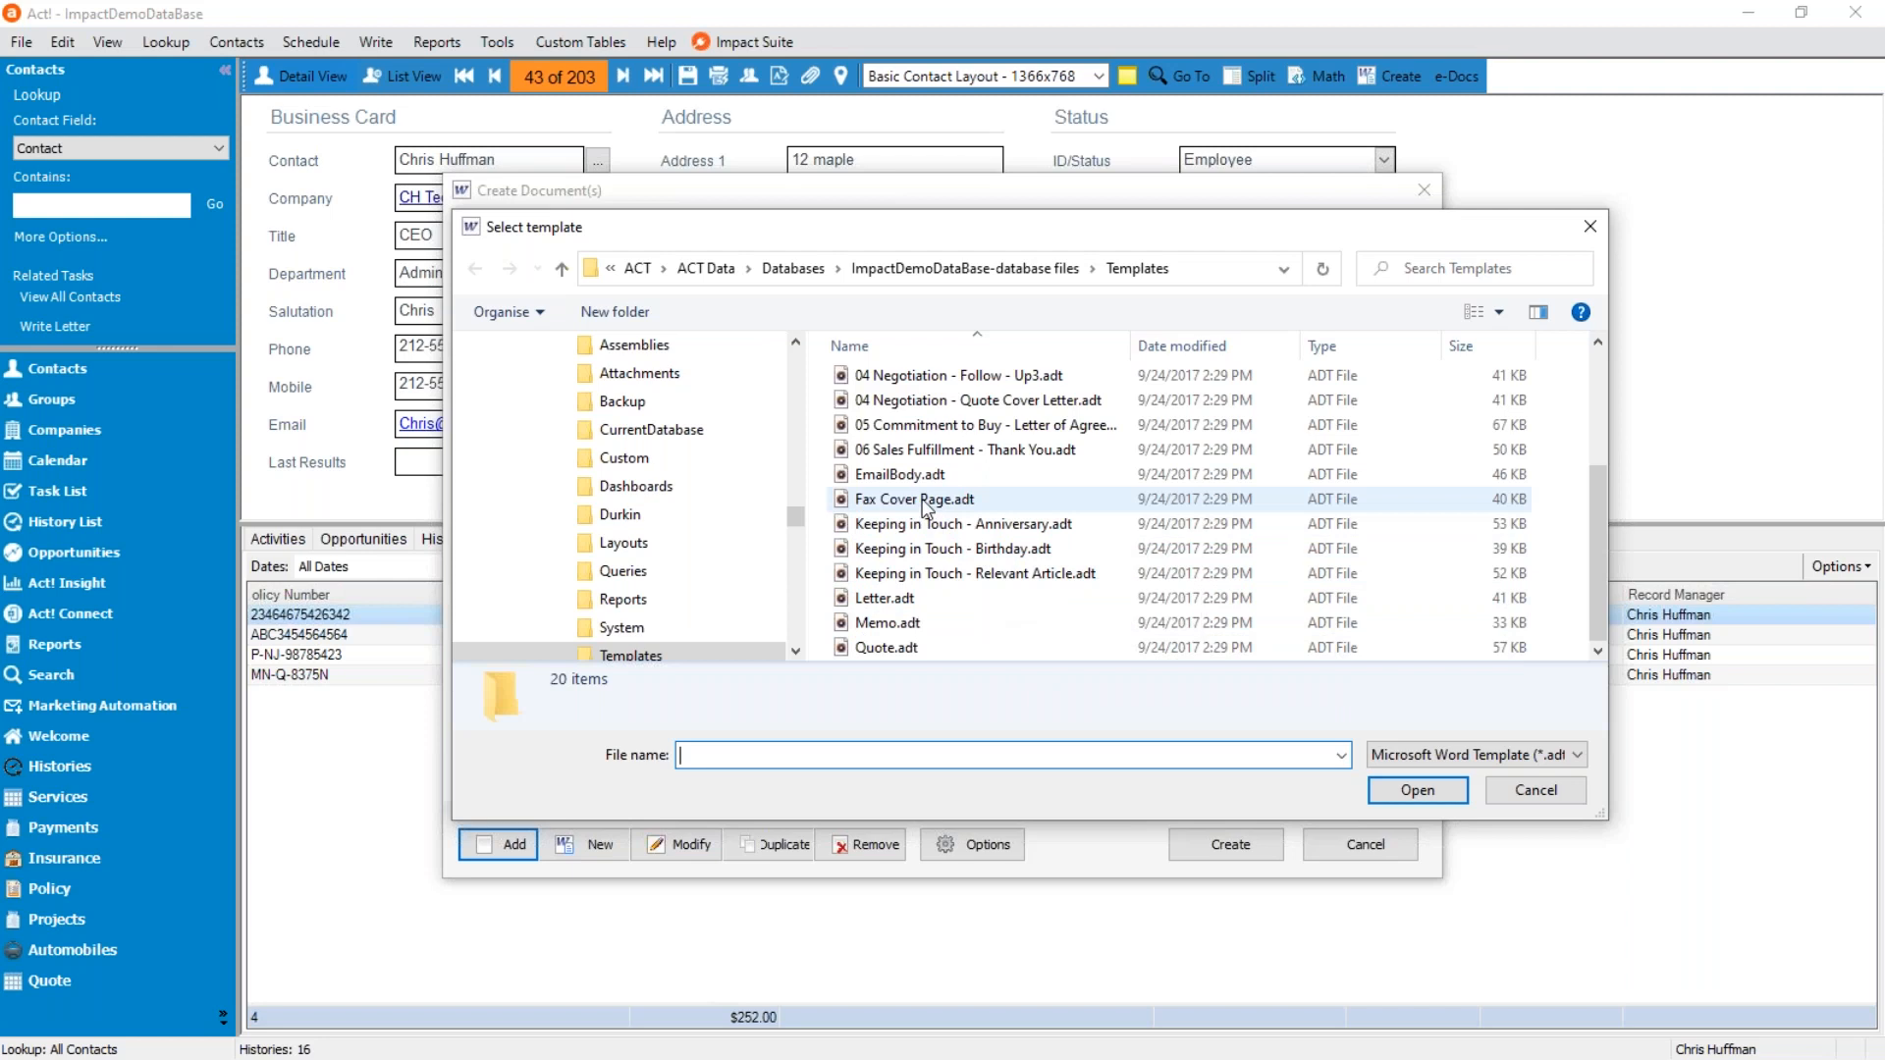
{"action": "left_click", "coordinate": [922, 502]}
{"action": "left_click", "coordinate": [1414, 792]}
Create a PDF for the contact from the Fax Cover Page.doc template, and close it after viewing.
{"action": "left_click", "coordinate": [589, 430]}
{"action": "left_click", "coordinate": [558, 484]}
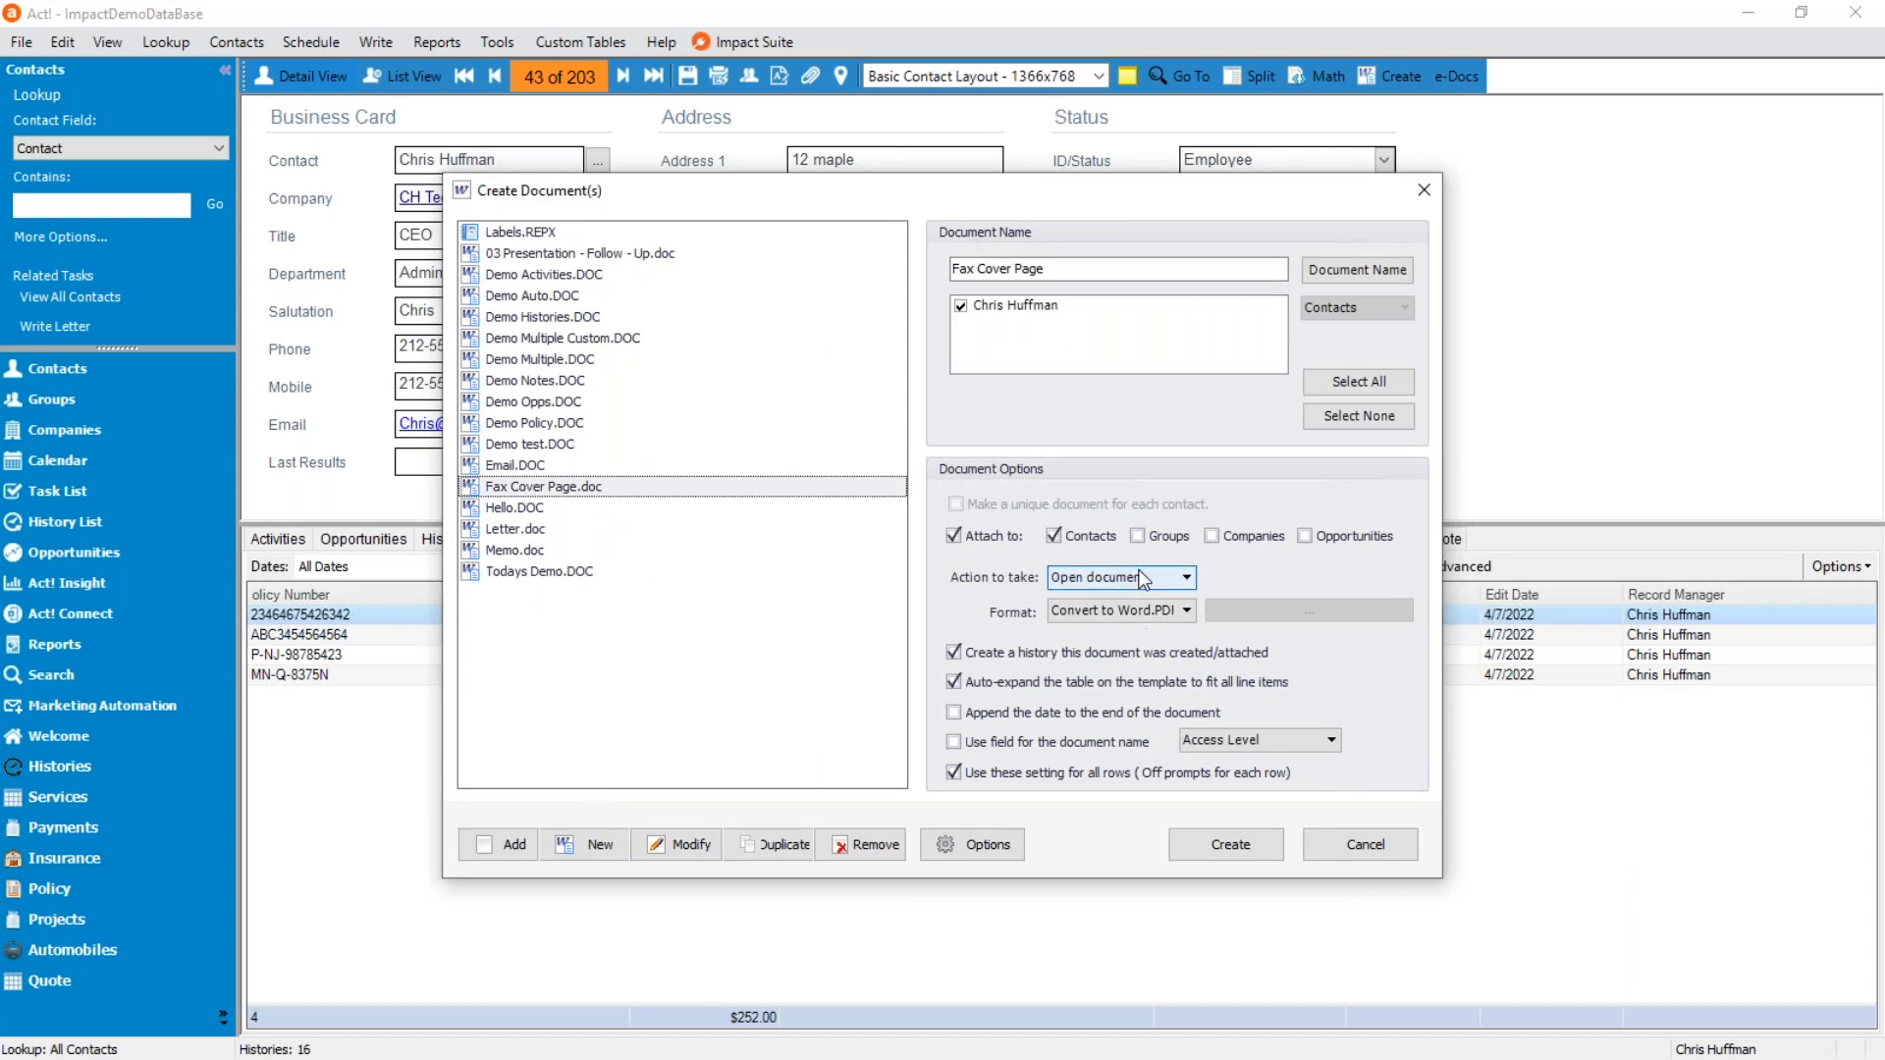
{"action": "left_click", "coordinate": [1227, 846]}
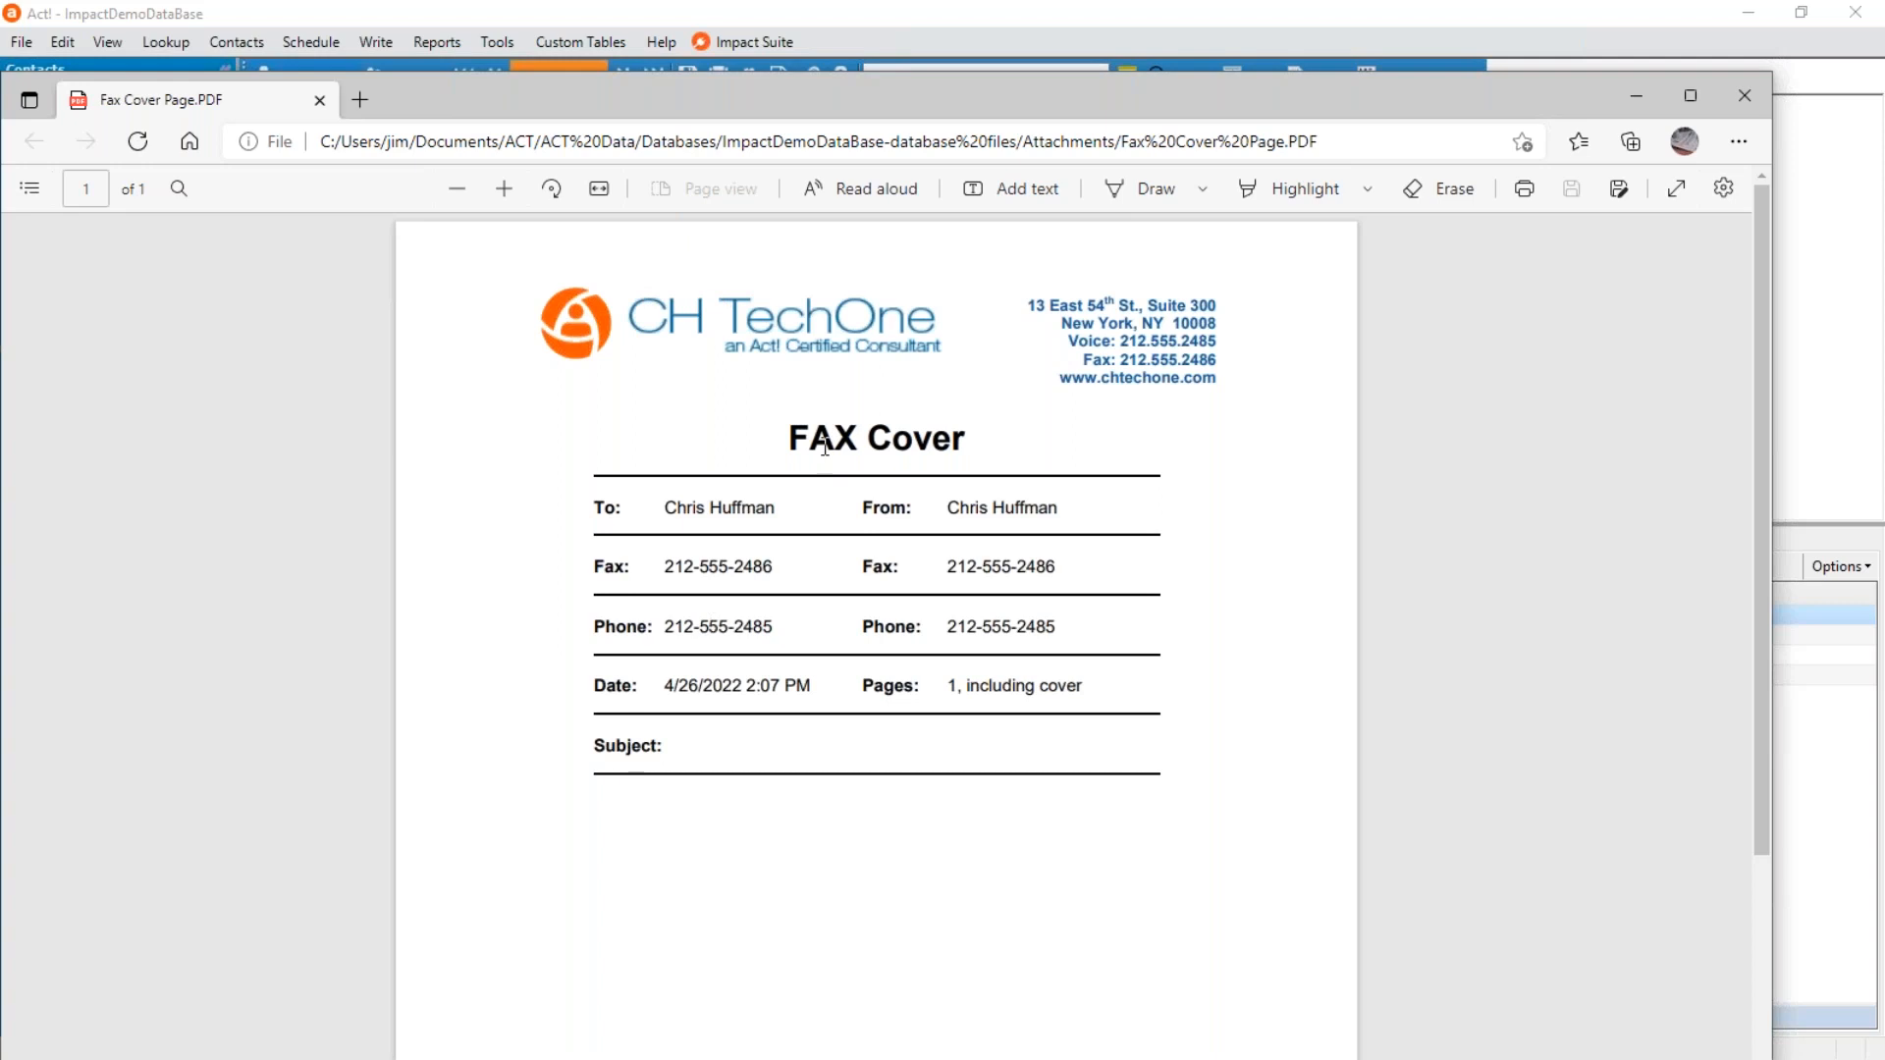
{"action": "left_click", "coordinate": [1747, 90]}
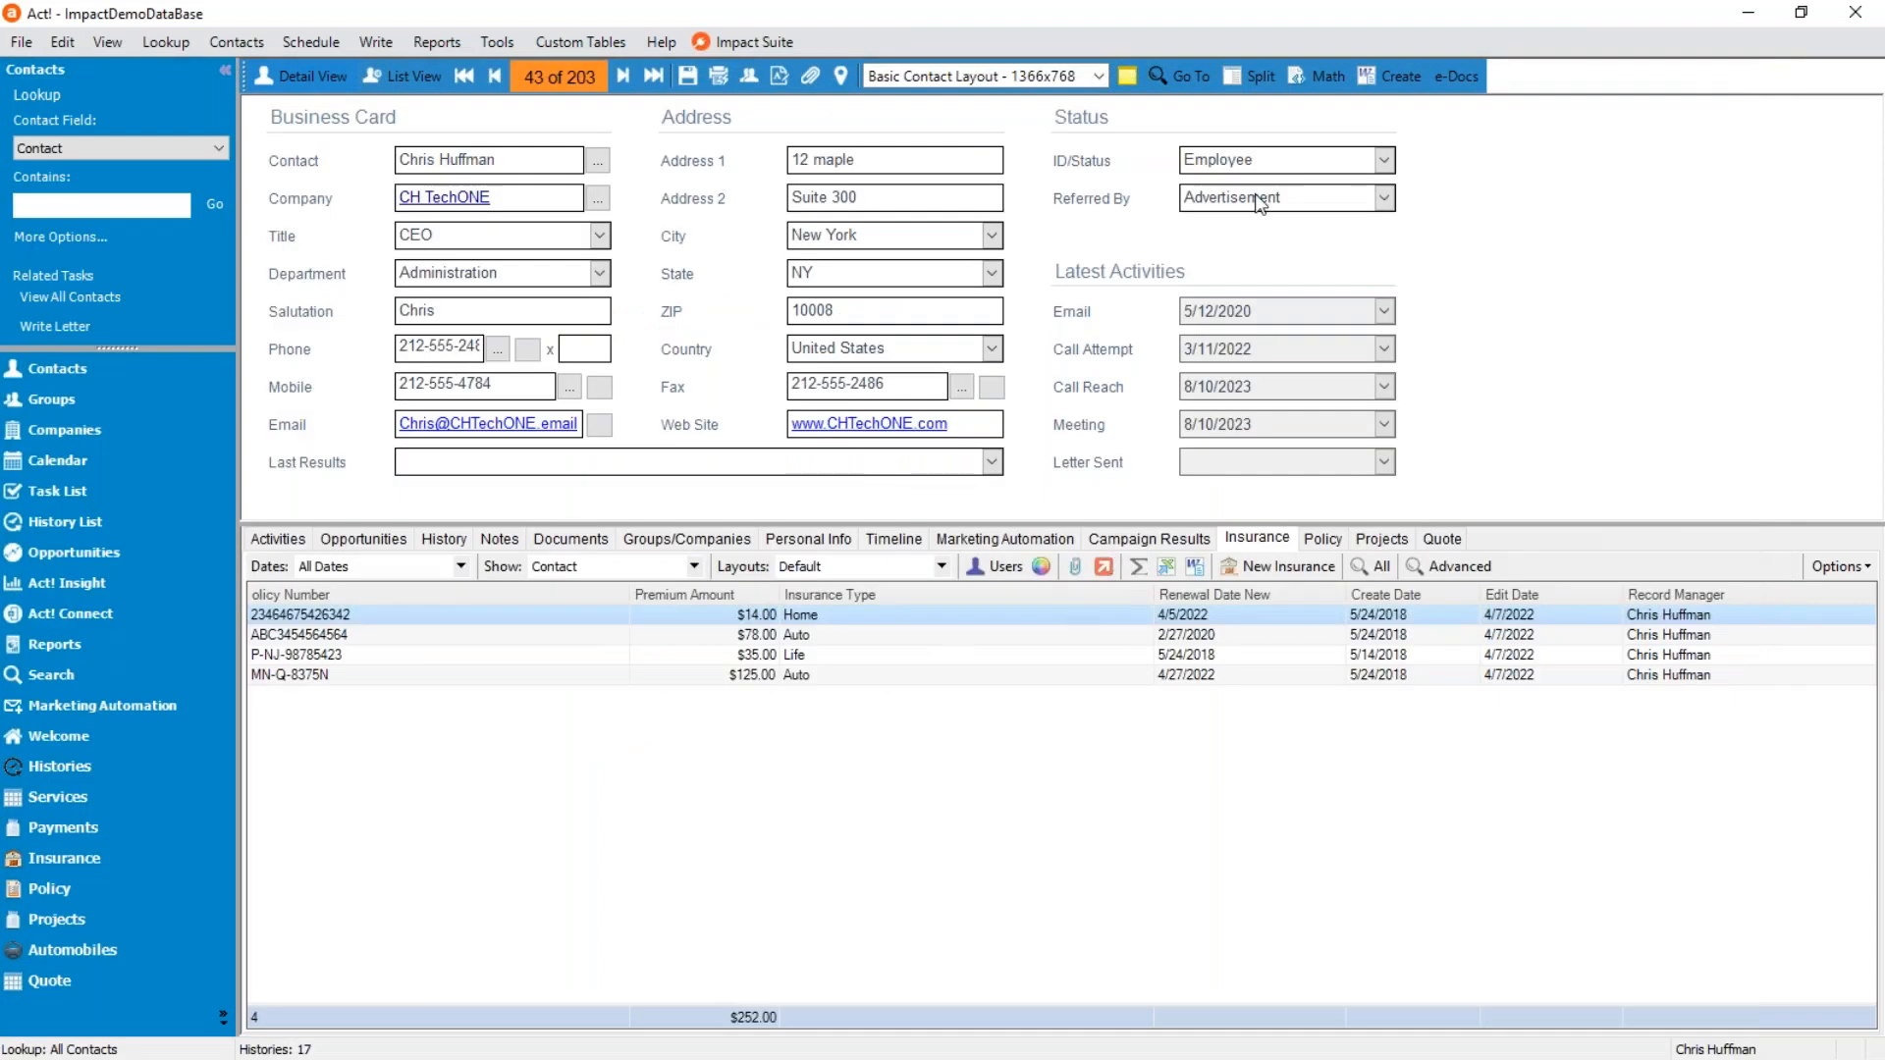
{"action": "left_click", "coordinate": [1376, 74]}
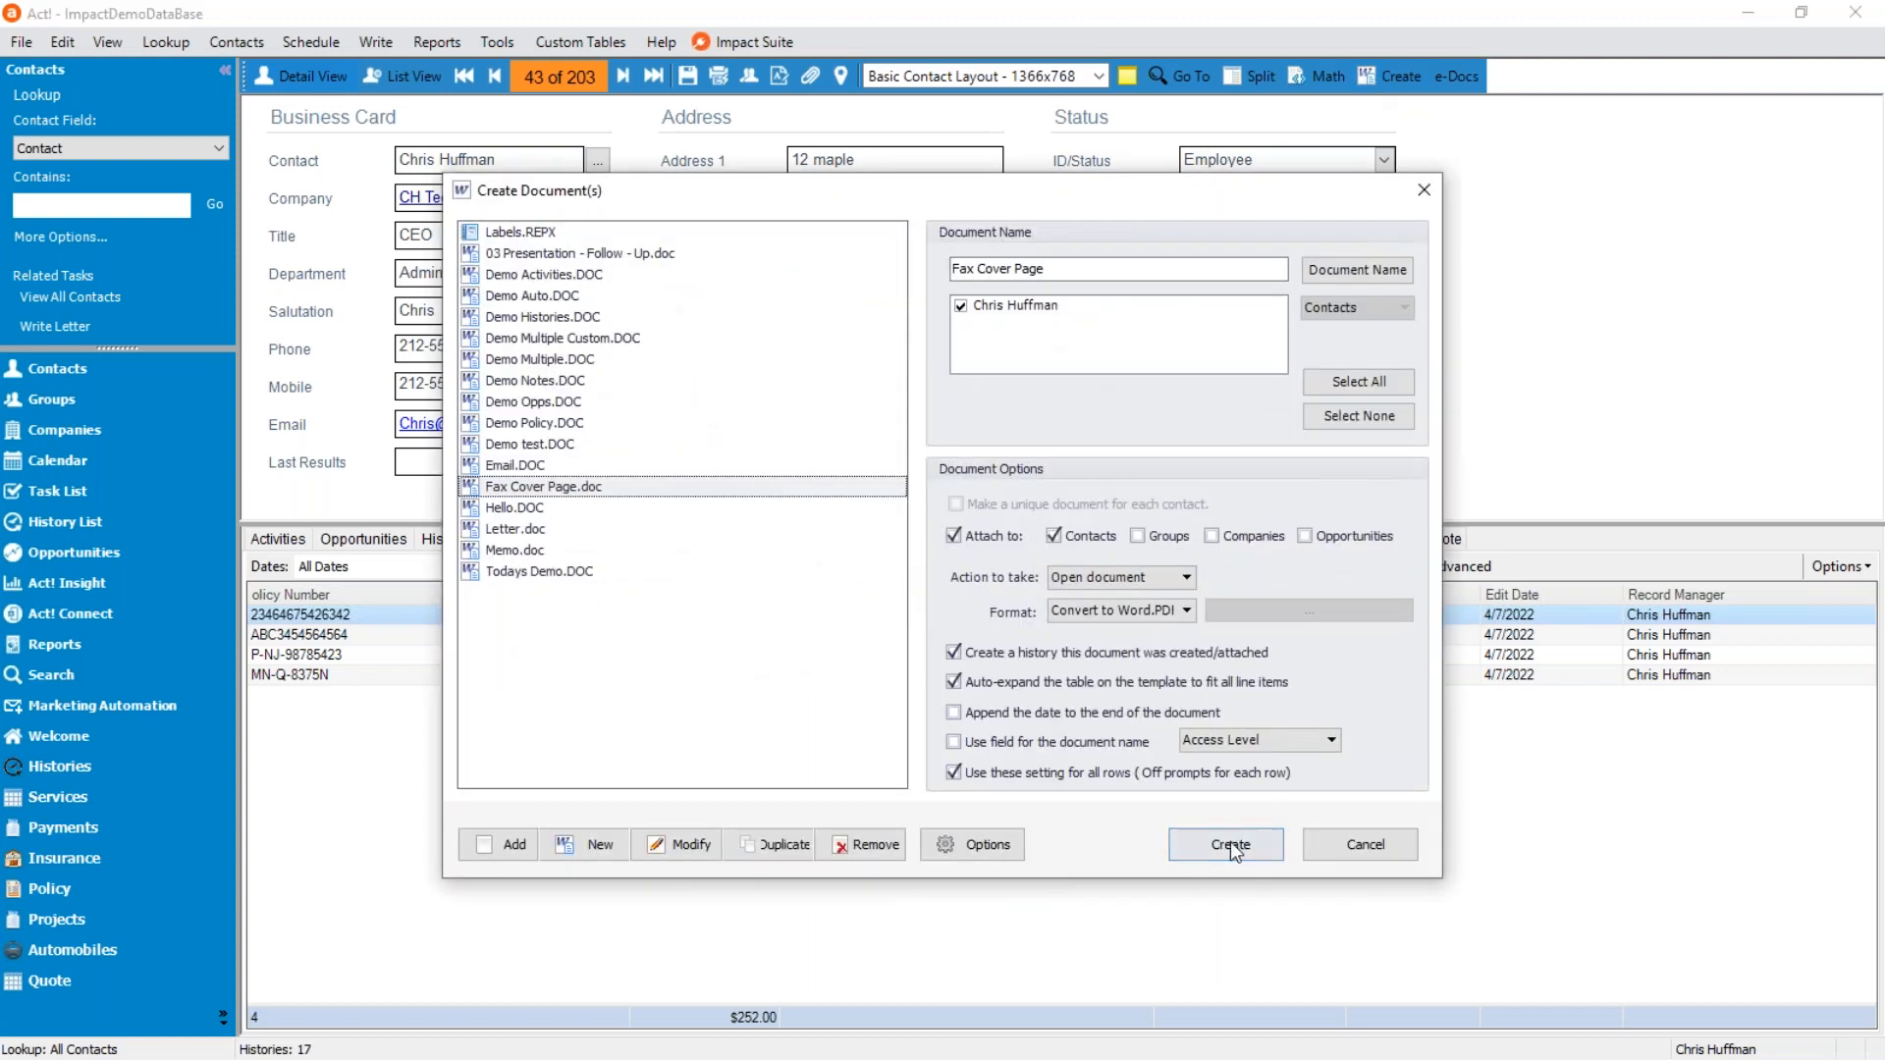
{"action": "left_click_drag", "start_coordinate": [1150, 190], "coordinate": [1069, 223]}
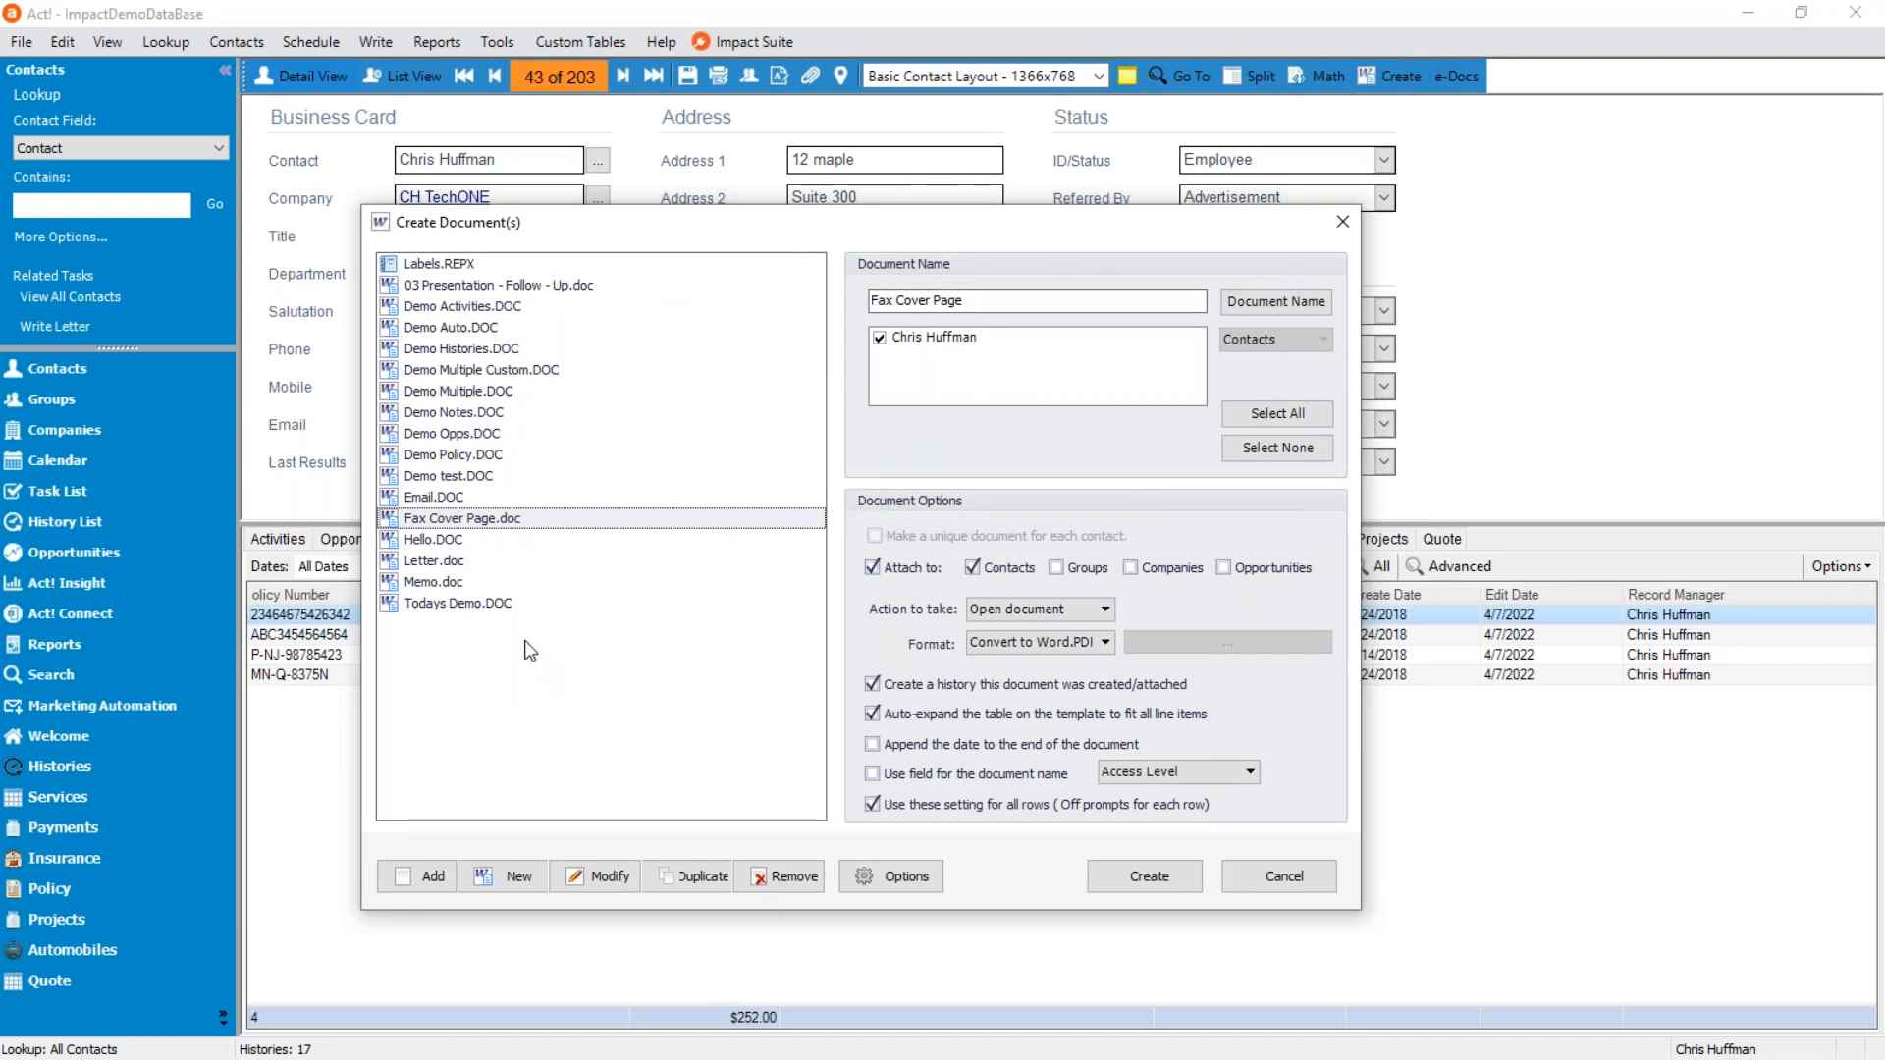
{"action": "left_click", "coordinate": [506, 474]}
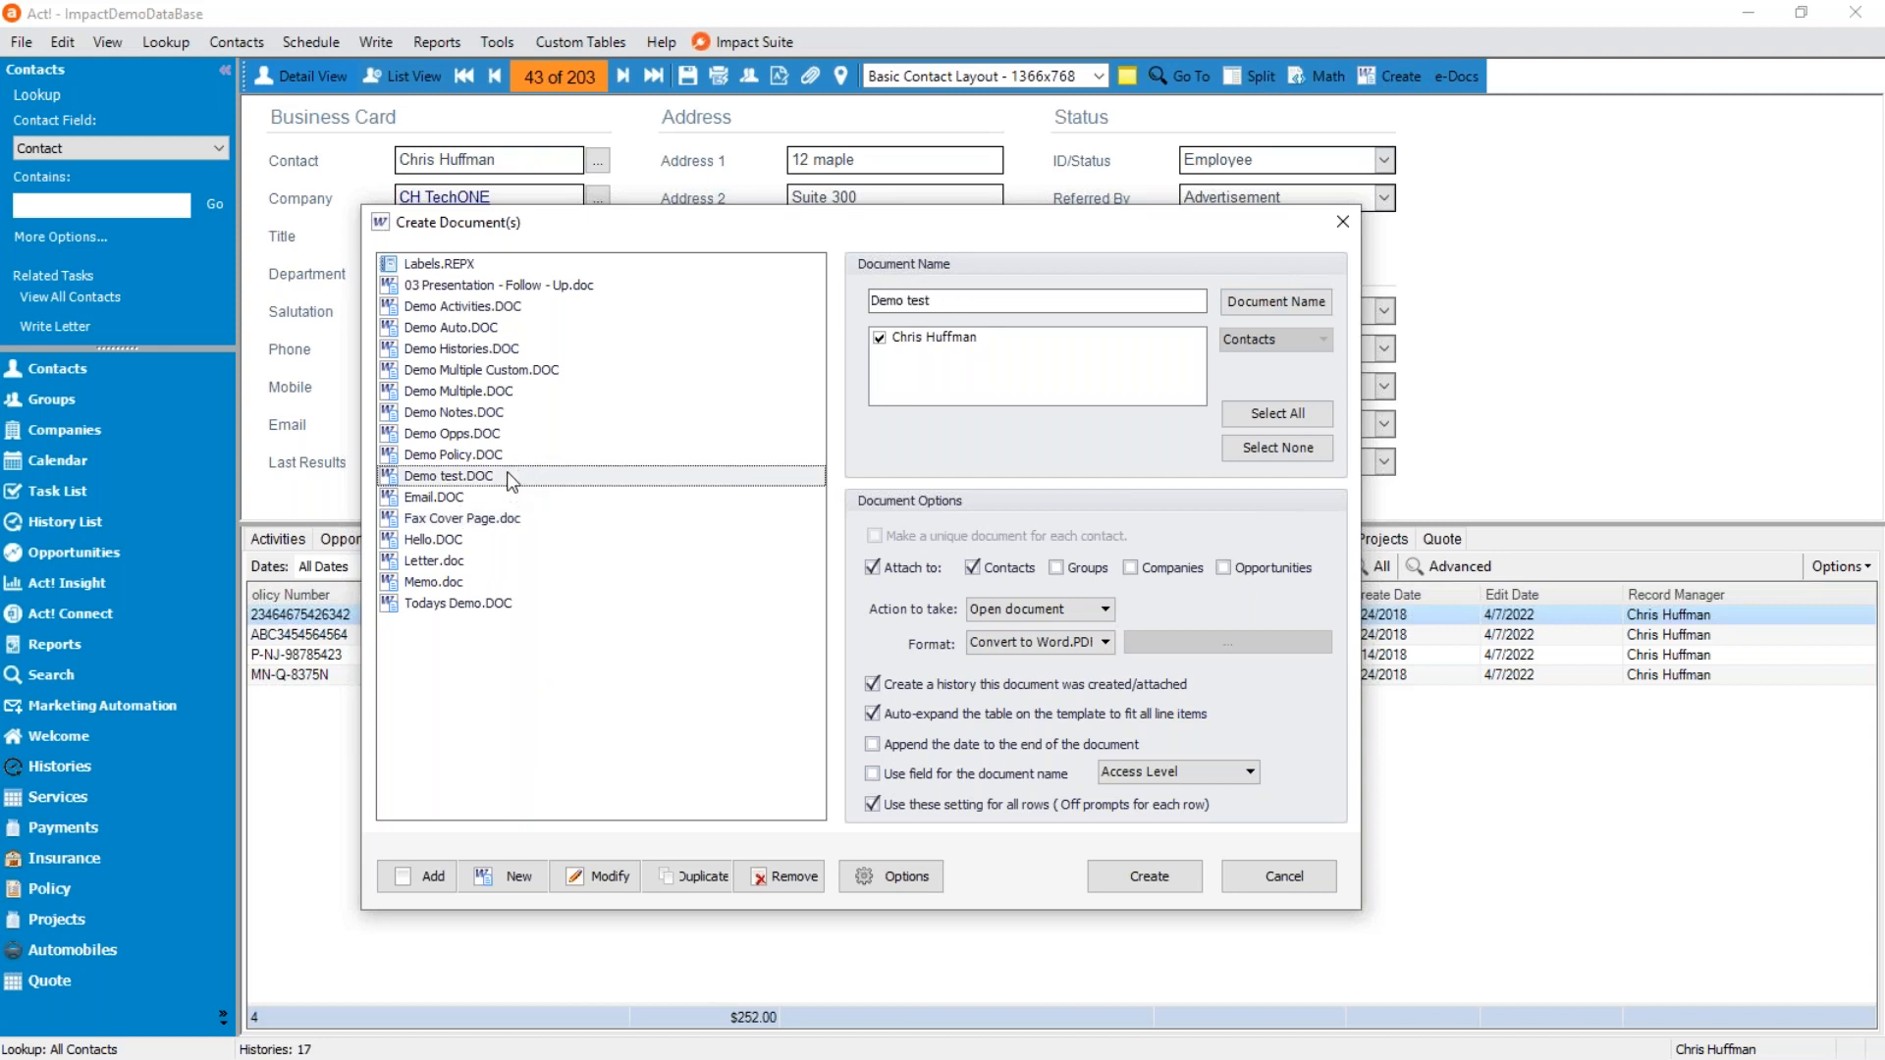
{"action": "left_click_drag", "start_coordinate": [640, 231], "coordinate": [1045, 300]}
{"action": "left_click", "coordinate": [859, 479]}
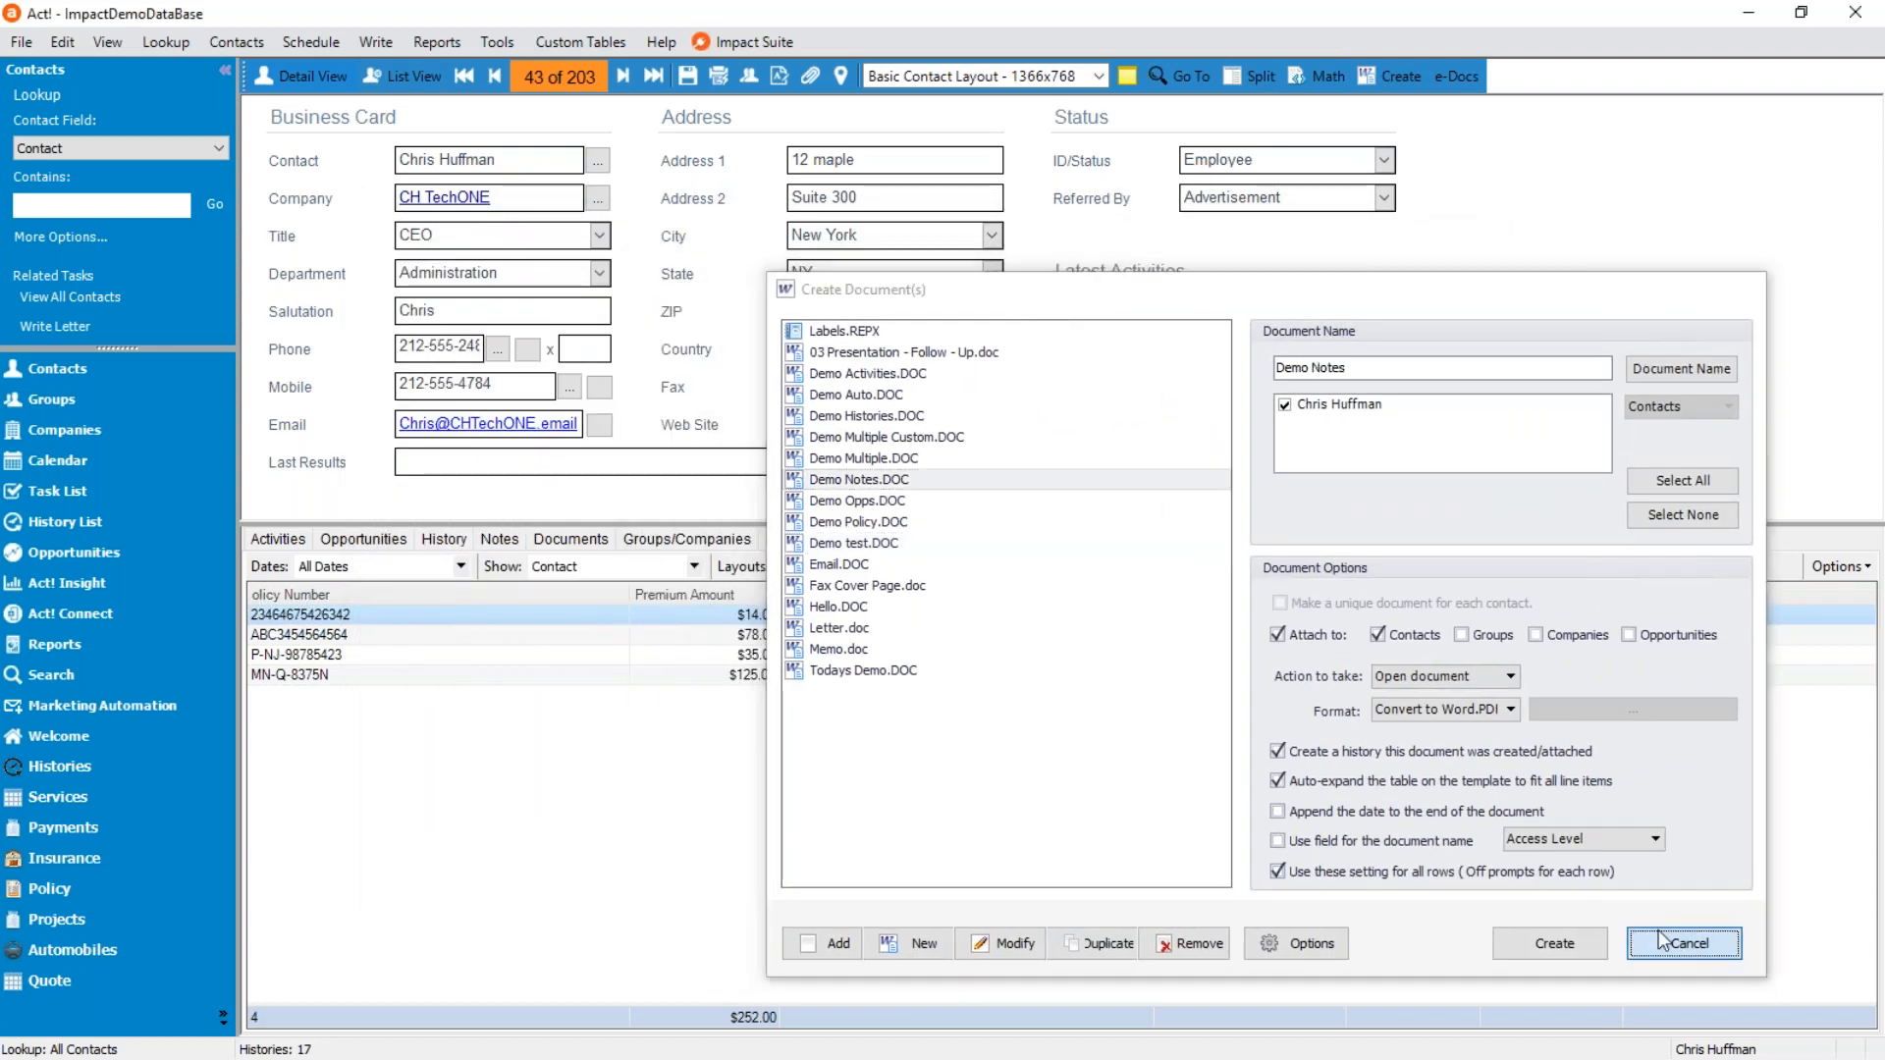
{"action": "left_click", "coordinate": [1686, 943]}
Show the contact's notes, and open the Demo Notes.DOC template for modification.
{"action": "left_click", "coordinate": [499, 540]}
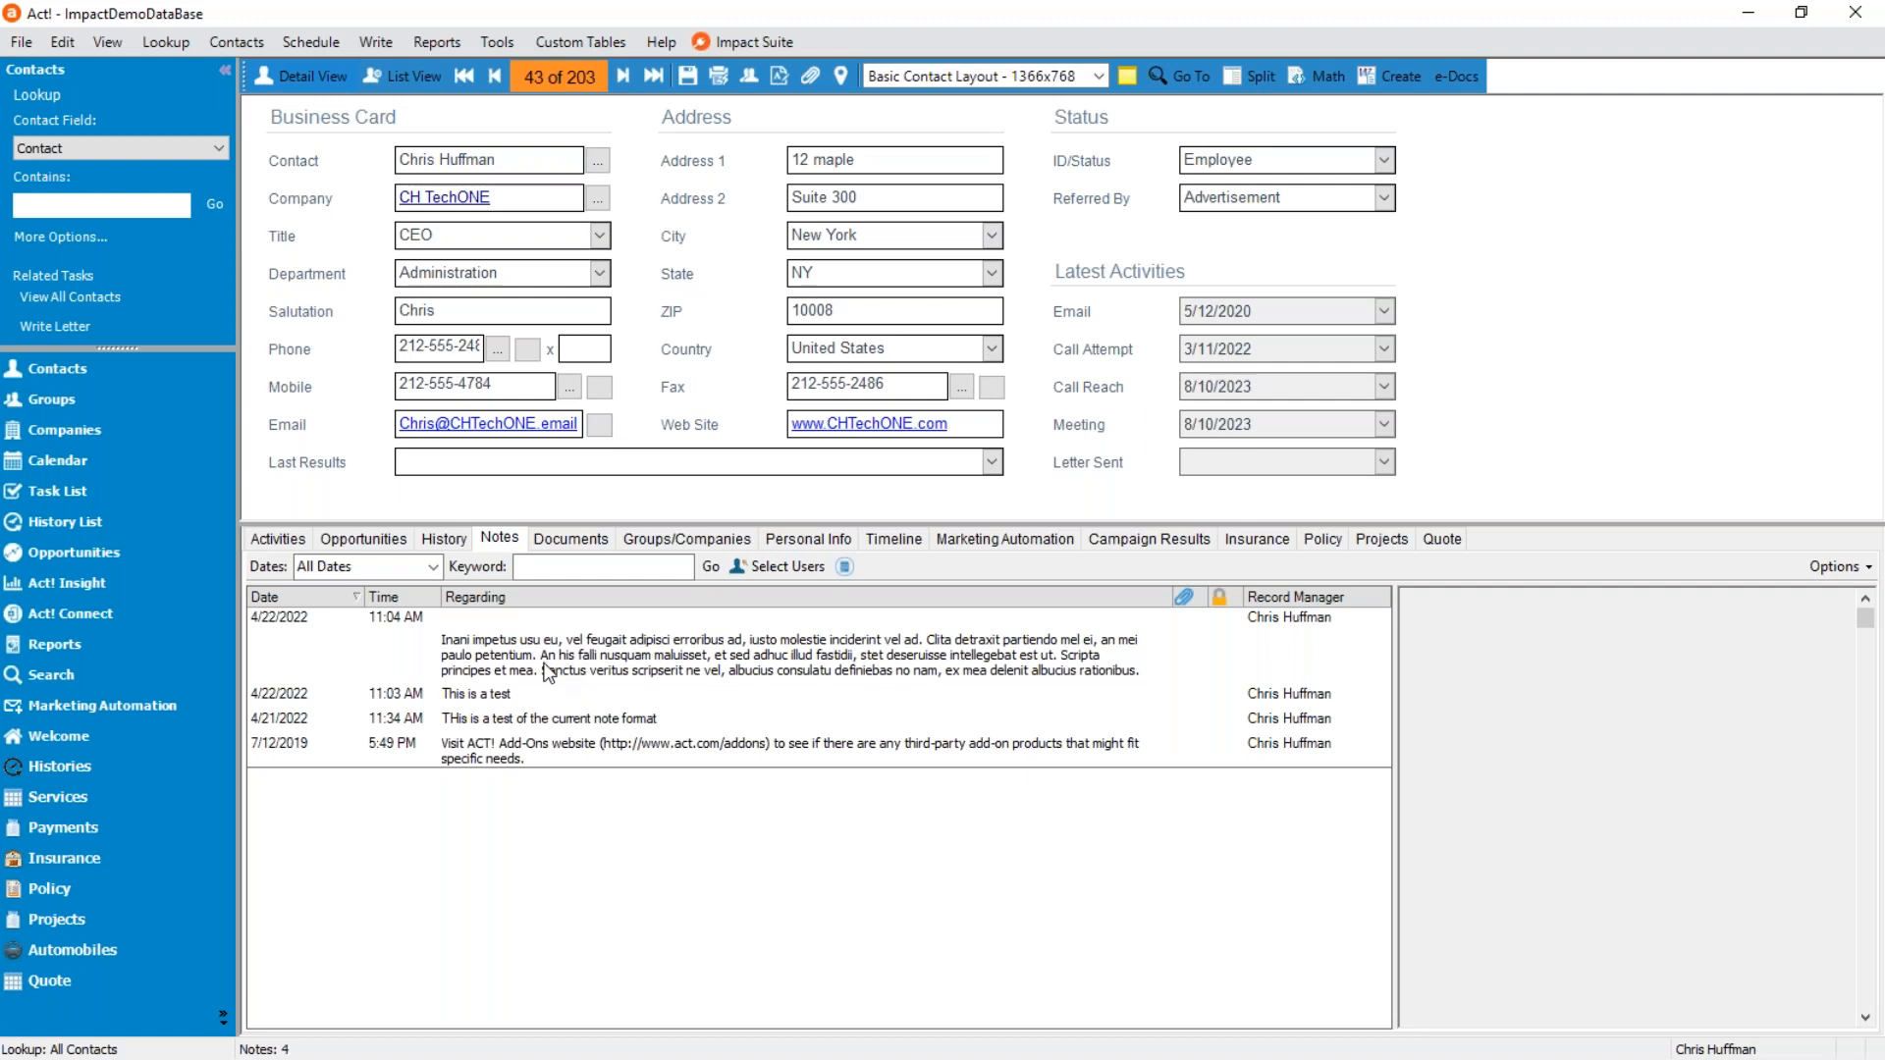
{"action": "left_click", "coordinate": [1385, 82]}
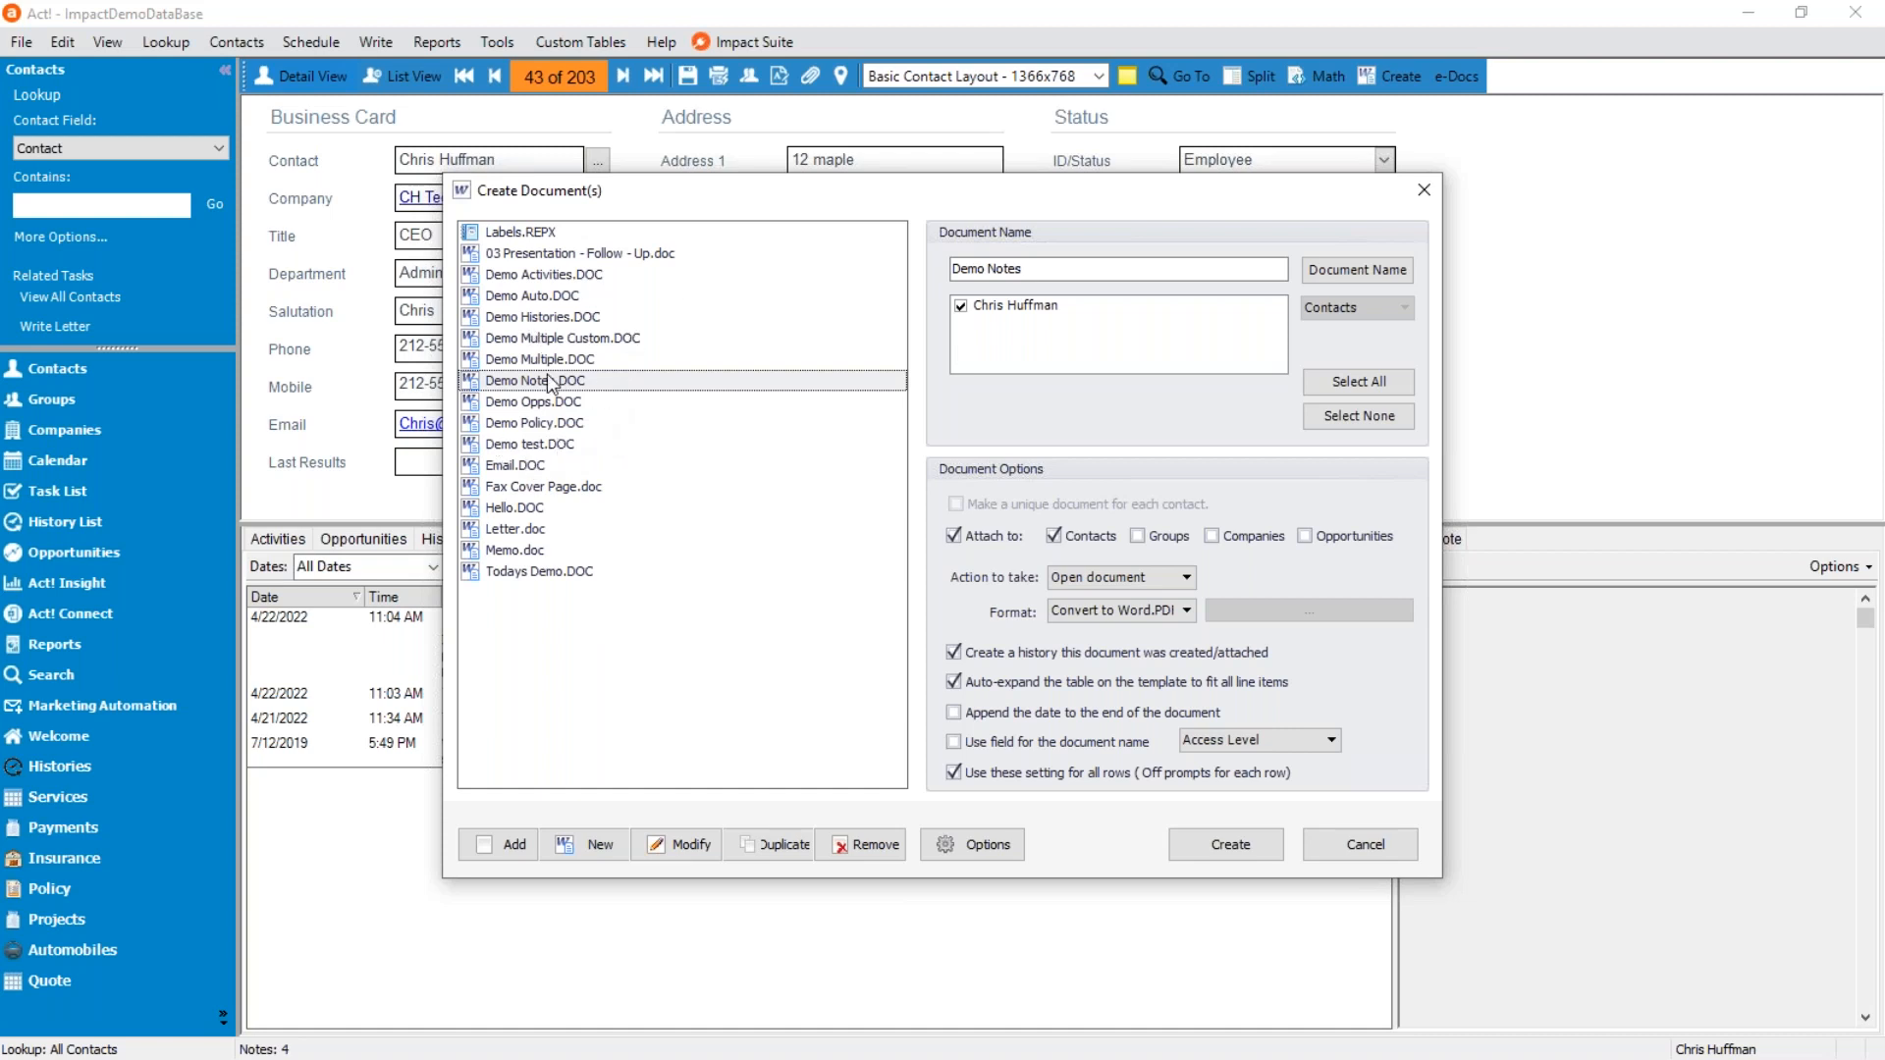
{"action": "left_click", "coordinate": [687, 846]}
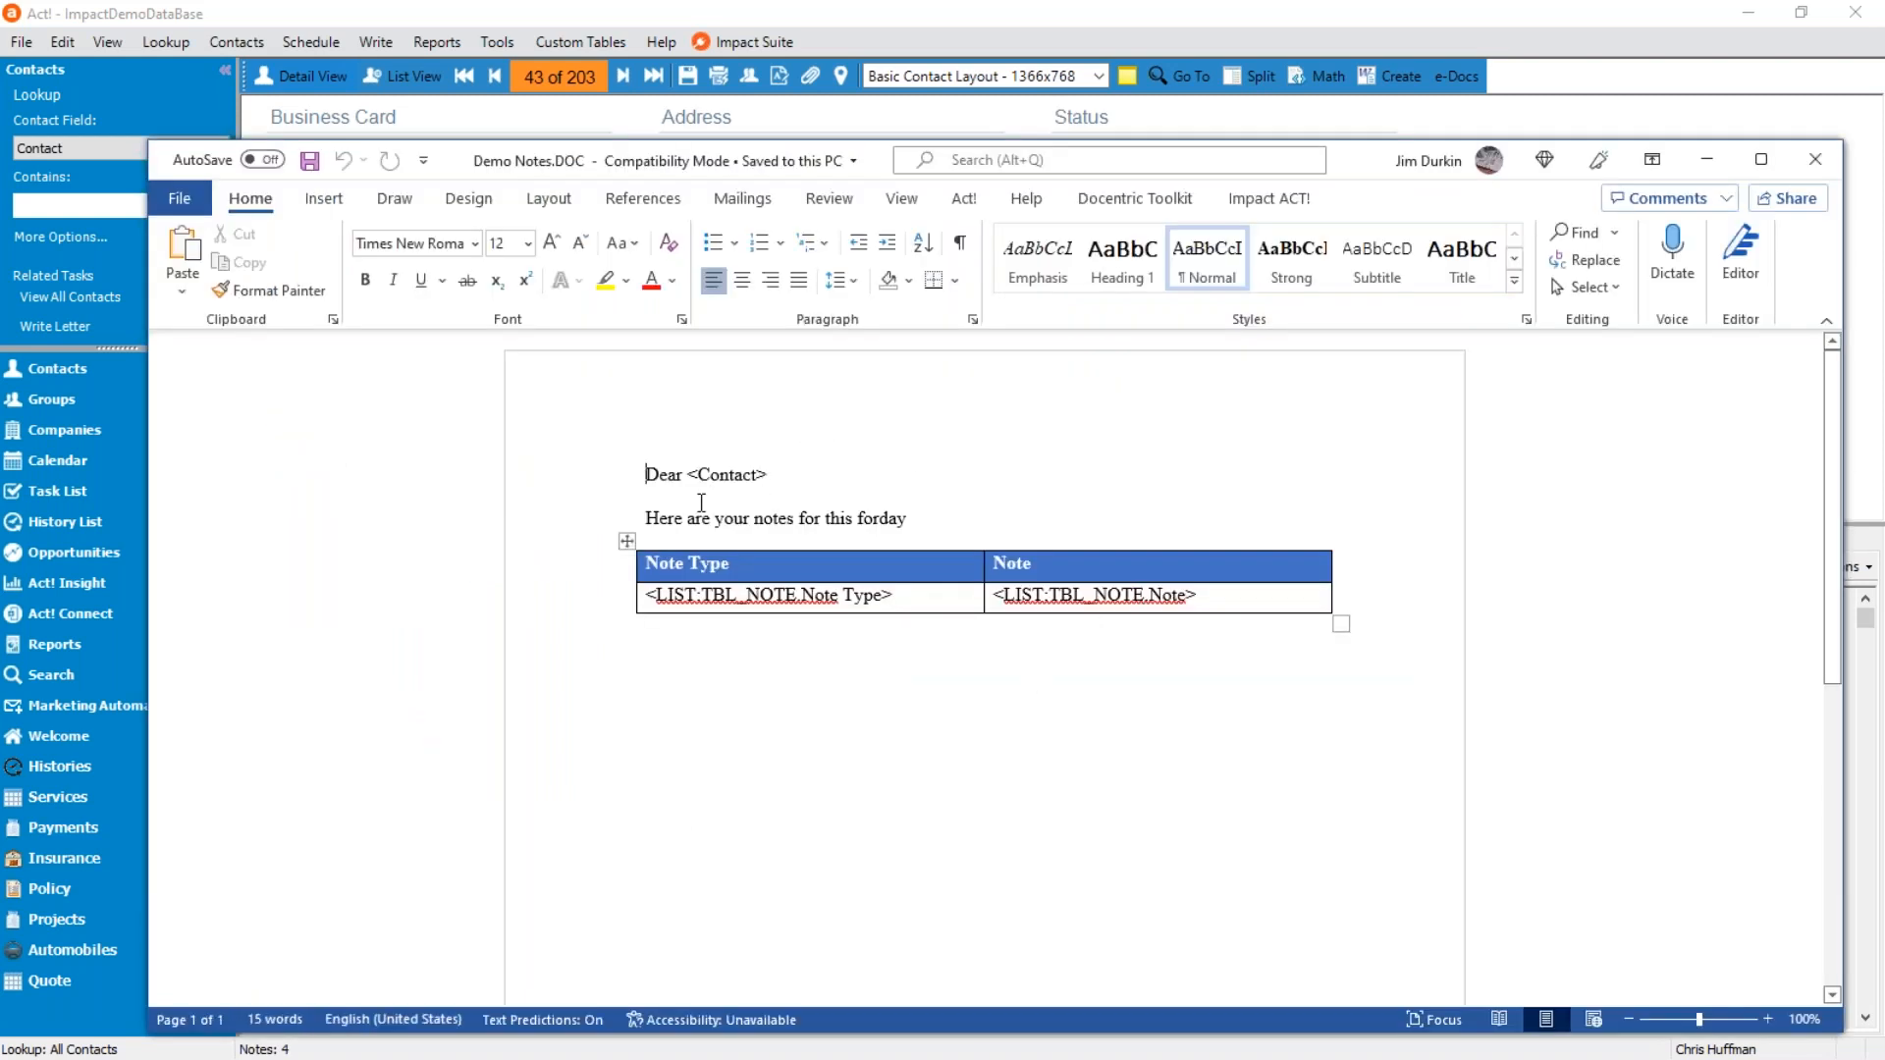
Show the Impact Template Designer next to the Demo Notes template and maximize the Word window.
{"action": "left_click_drag", "start_coordinate": [646, 517], "coordinate": [856, 518]}
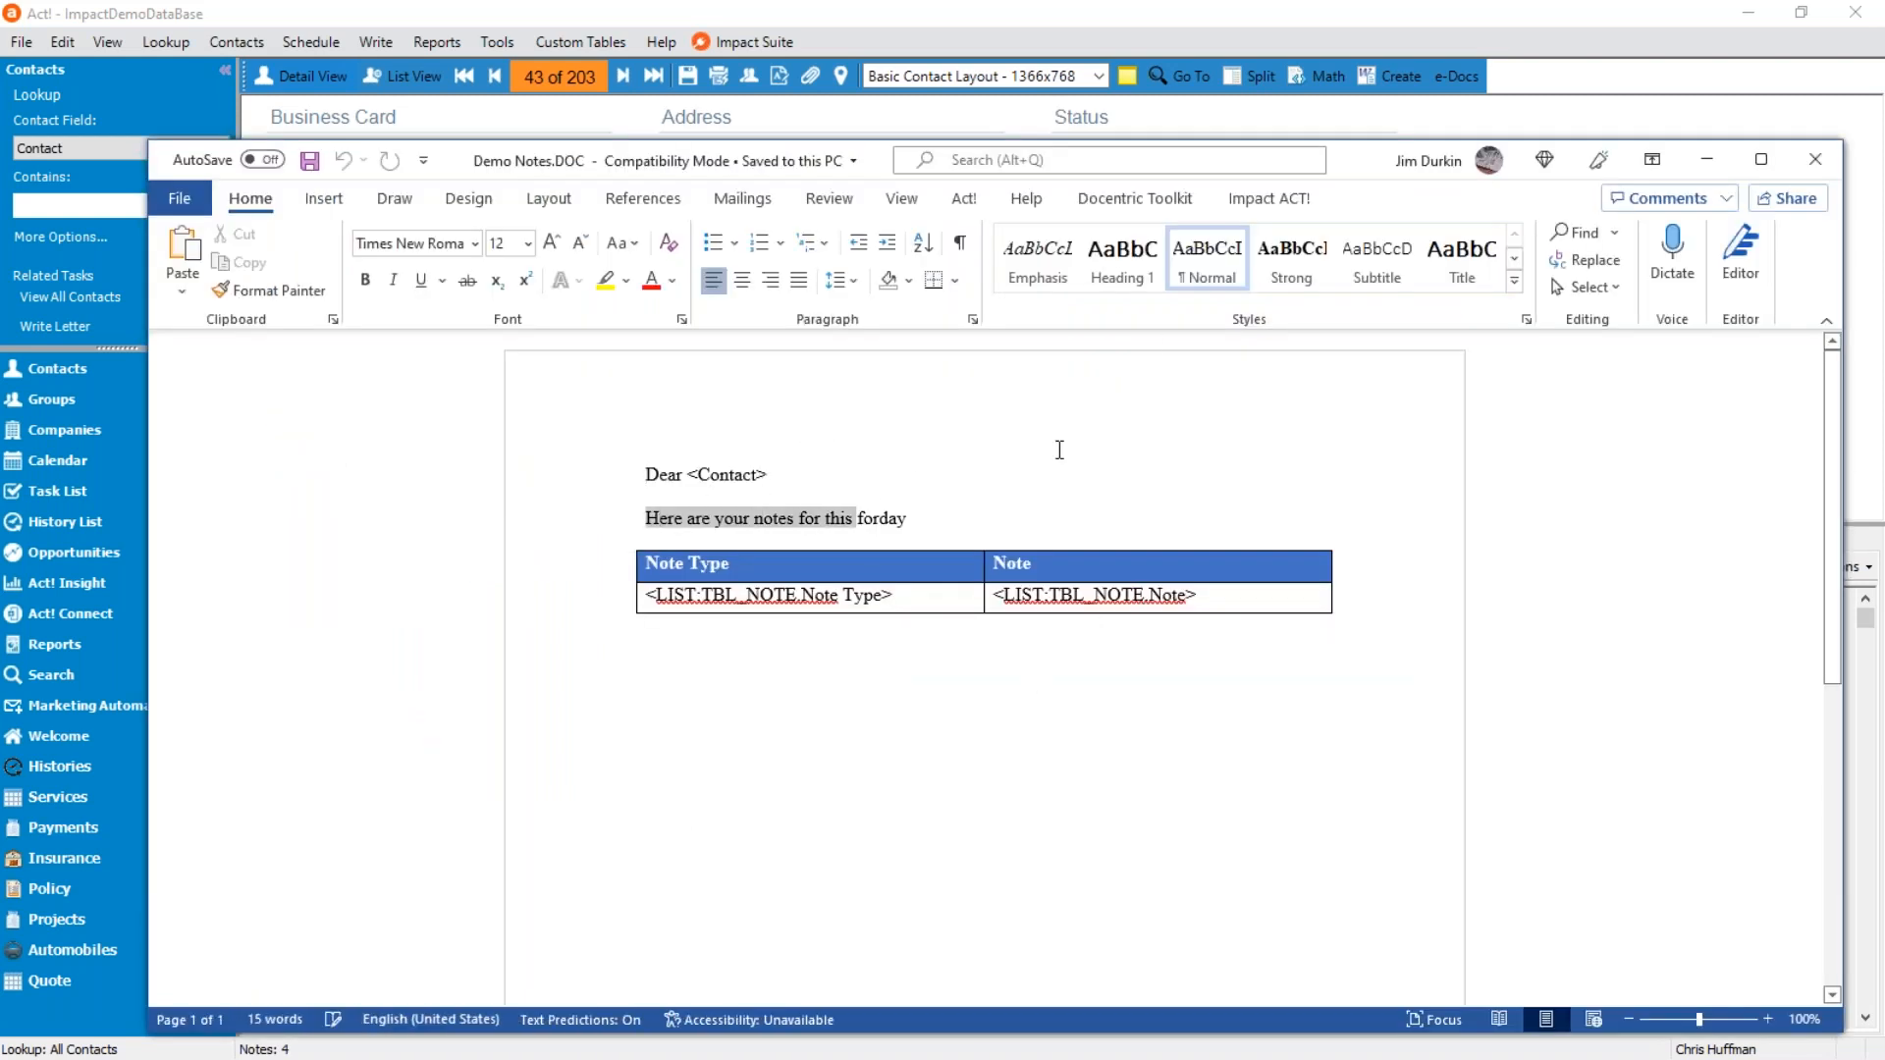
{"action": "double_click", "coordinate": [703, 474]}
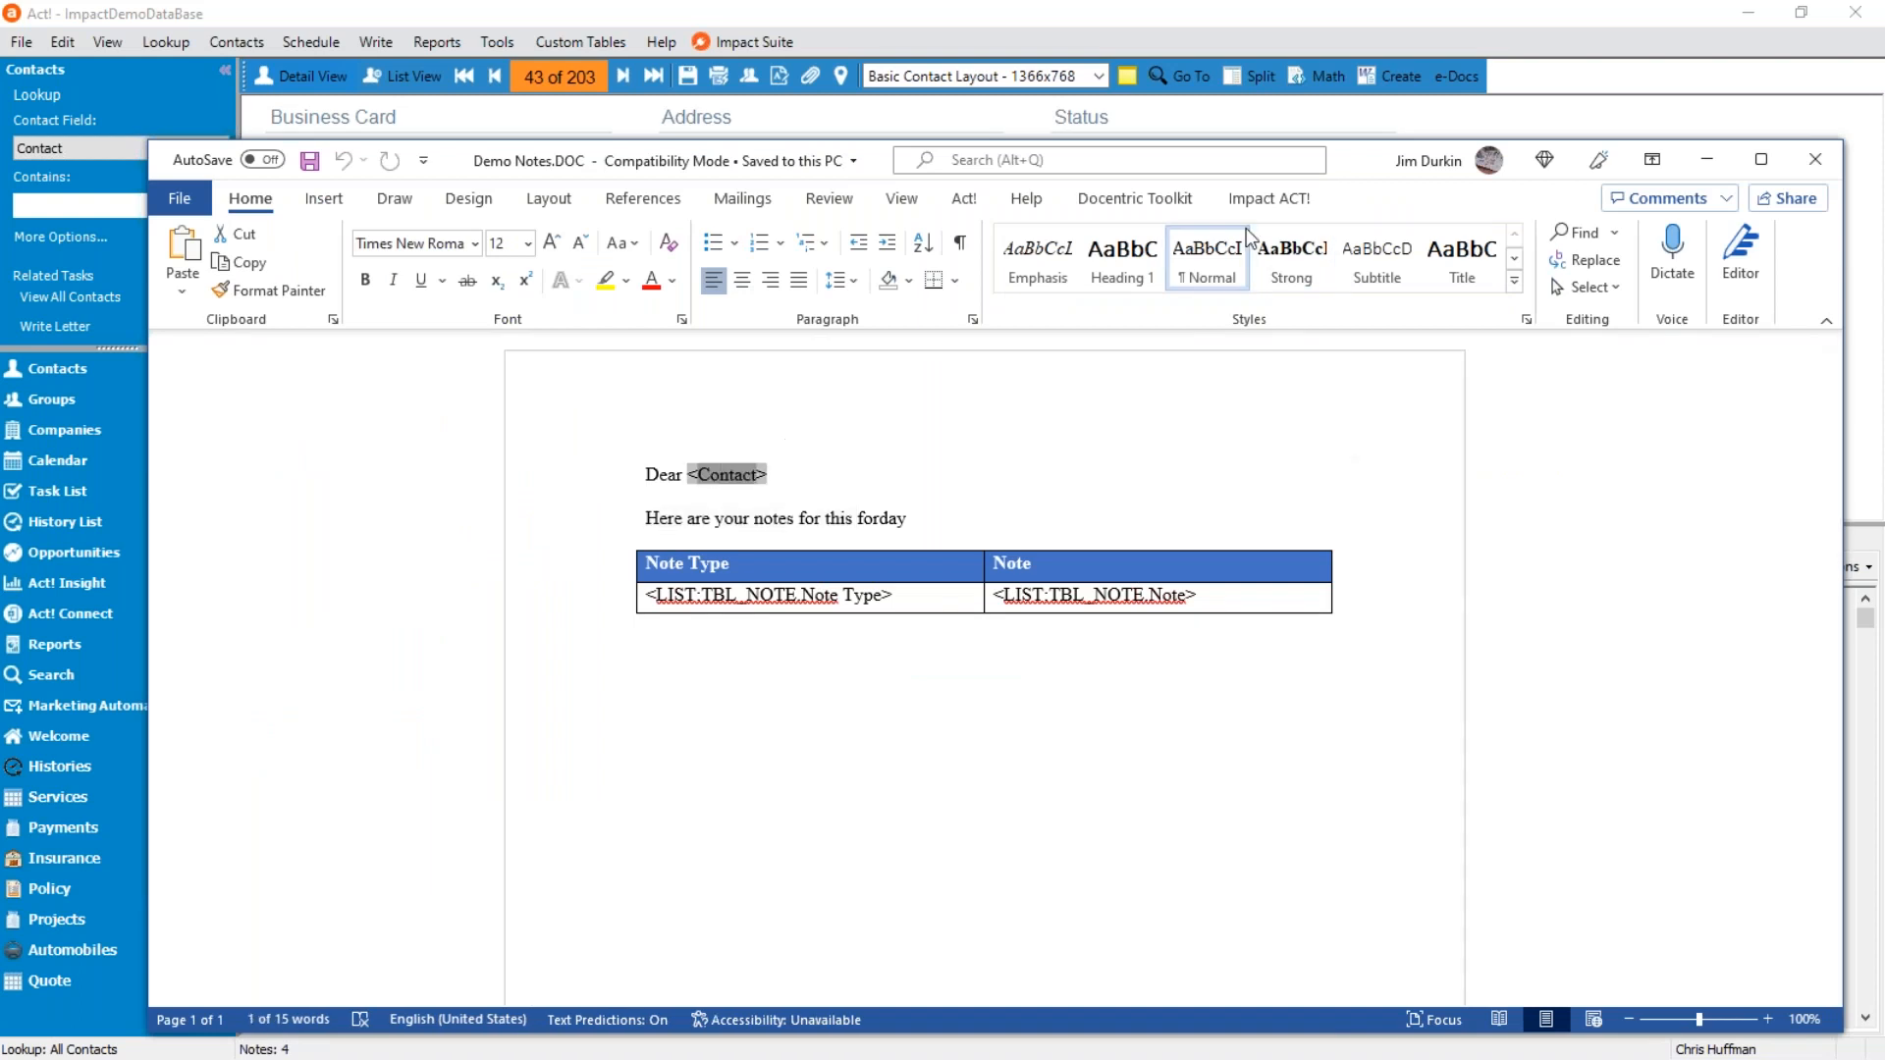
{"action": "left_click", "coordinate": [1282, 206]}
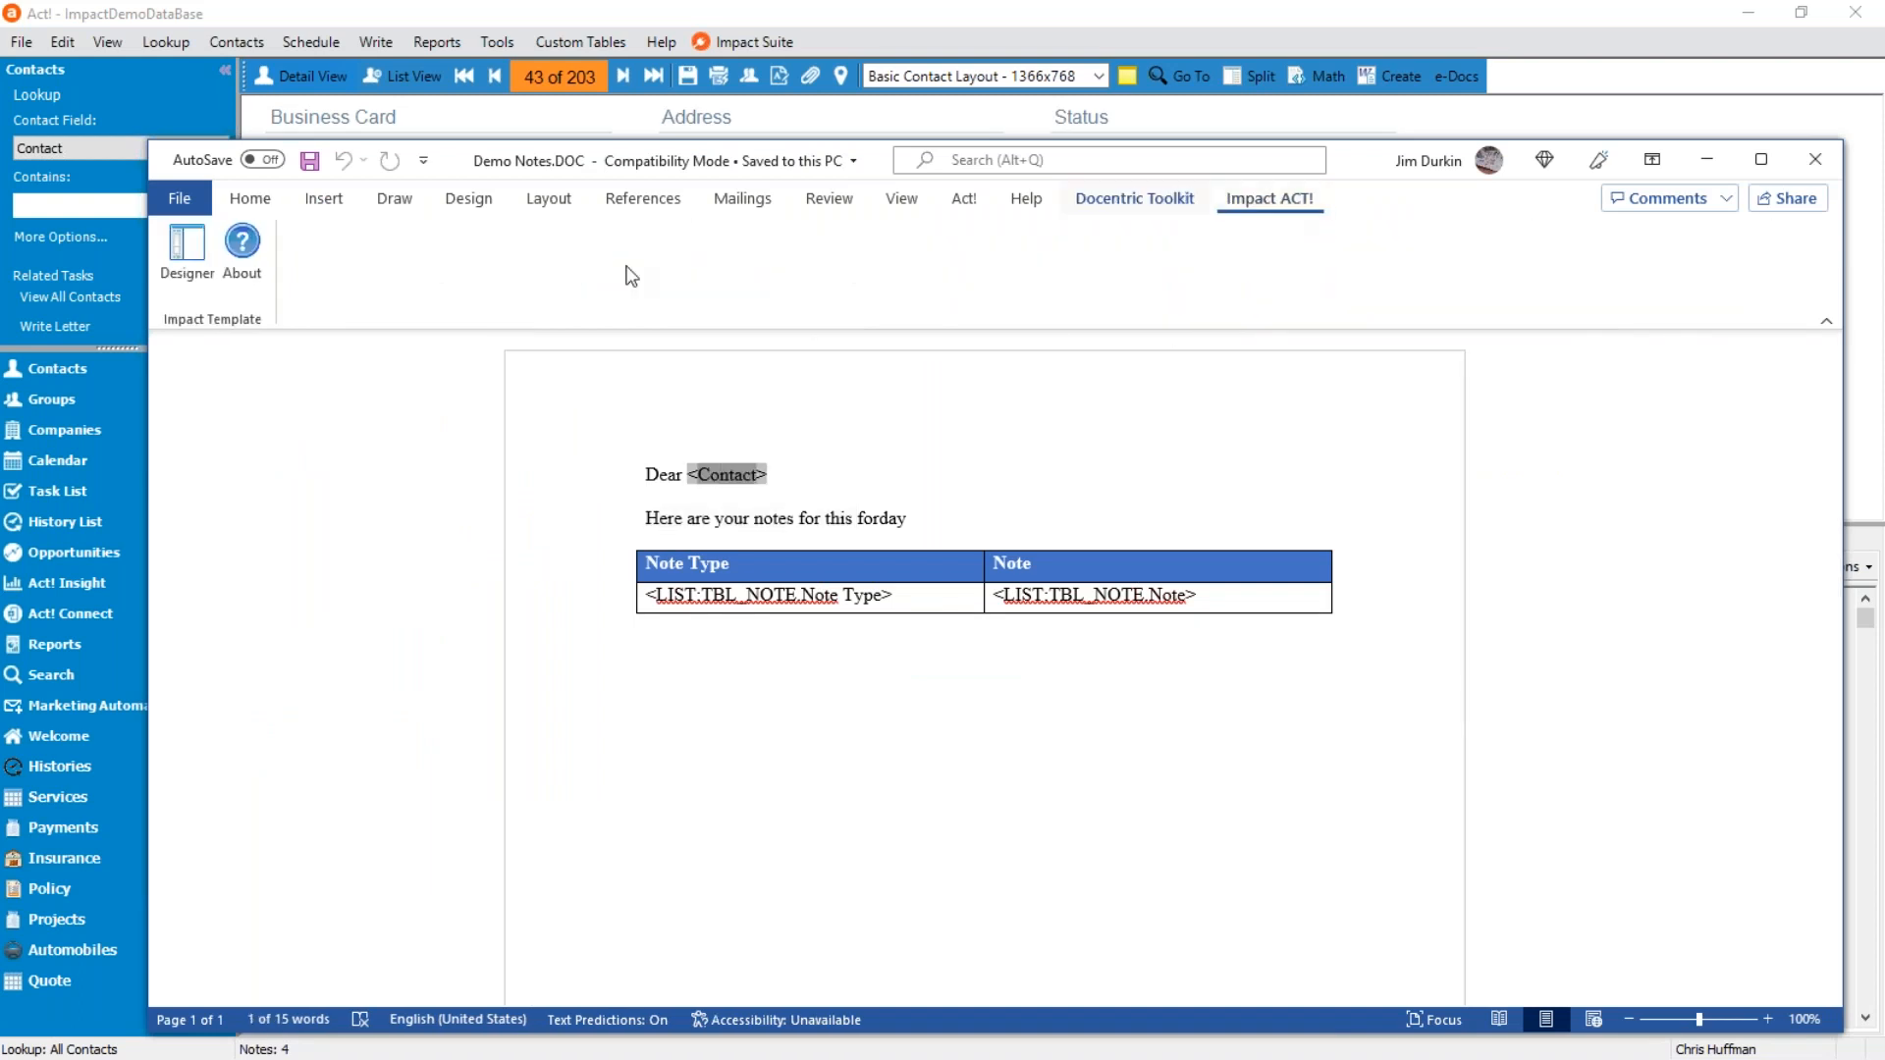
{"action": "left_click", "coordinate": [186, 250]}
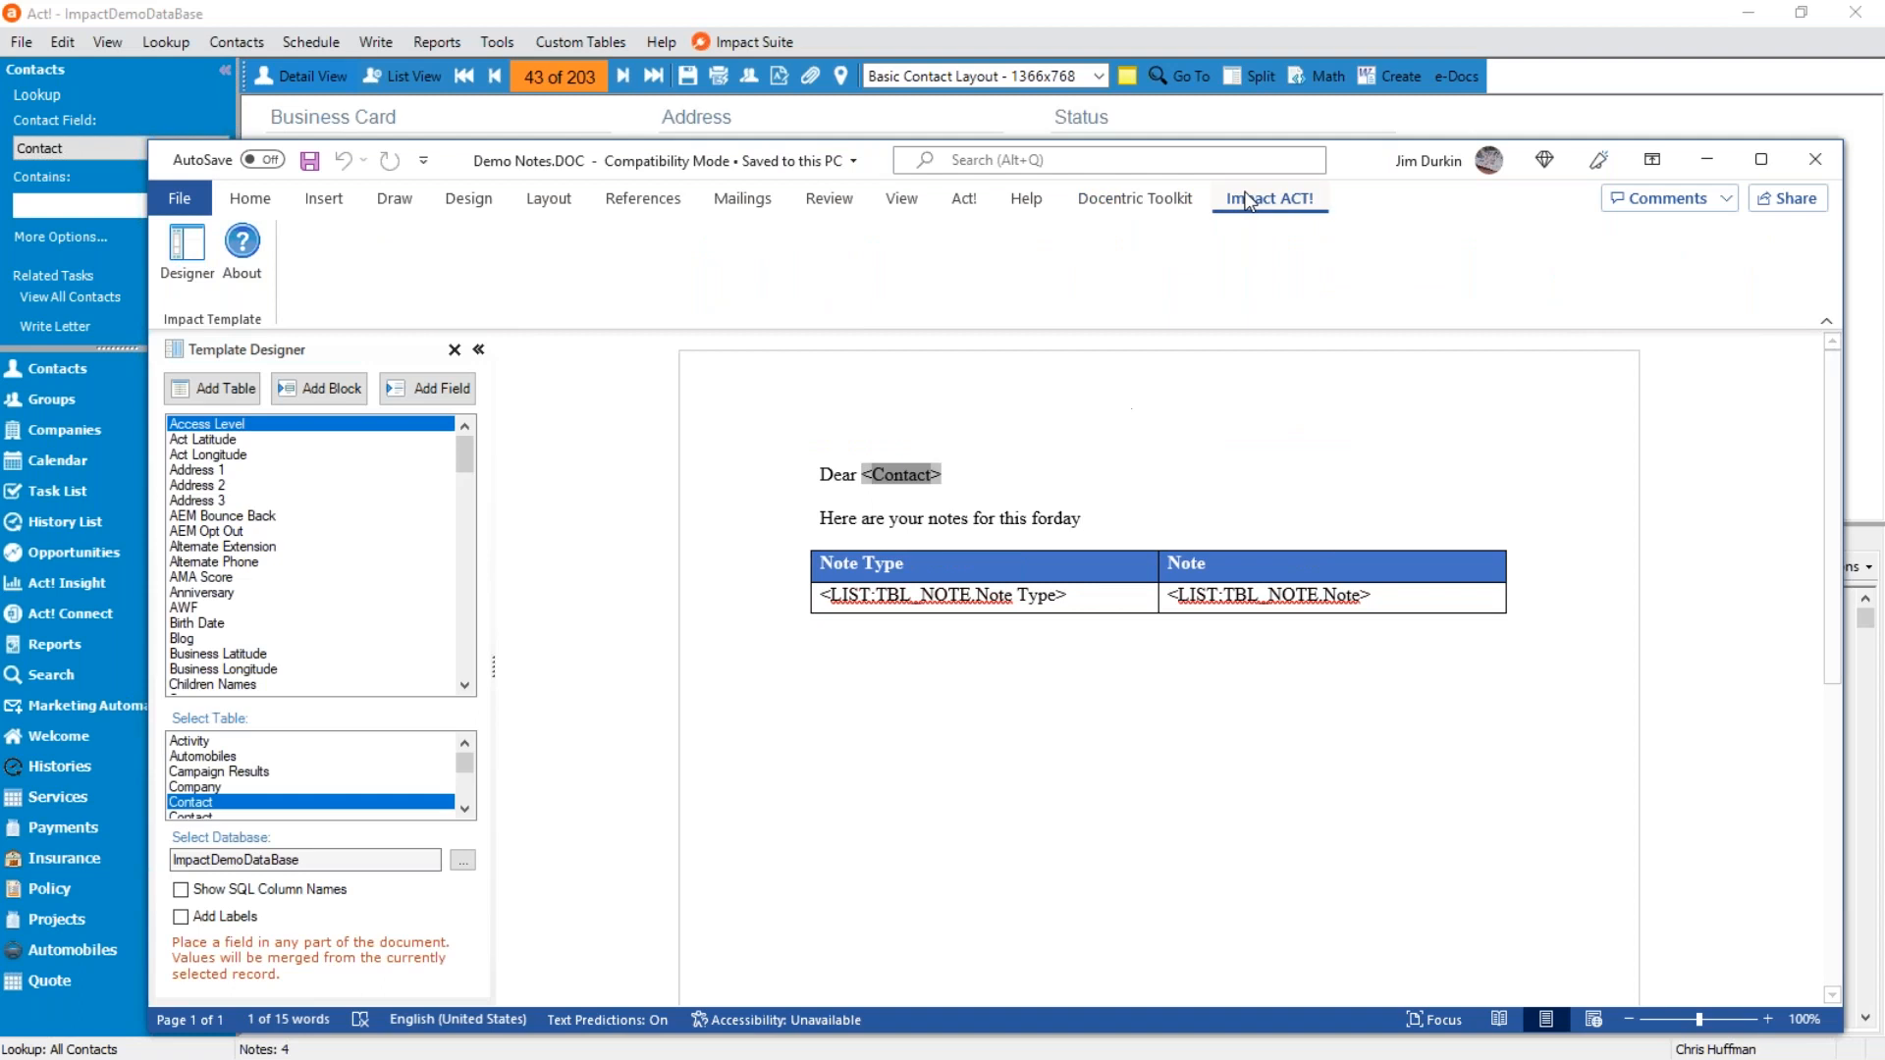
{"action": "double_click", "coordinate": [1358, 163]}
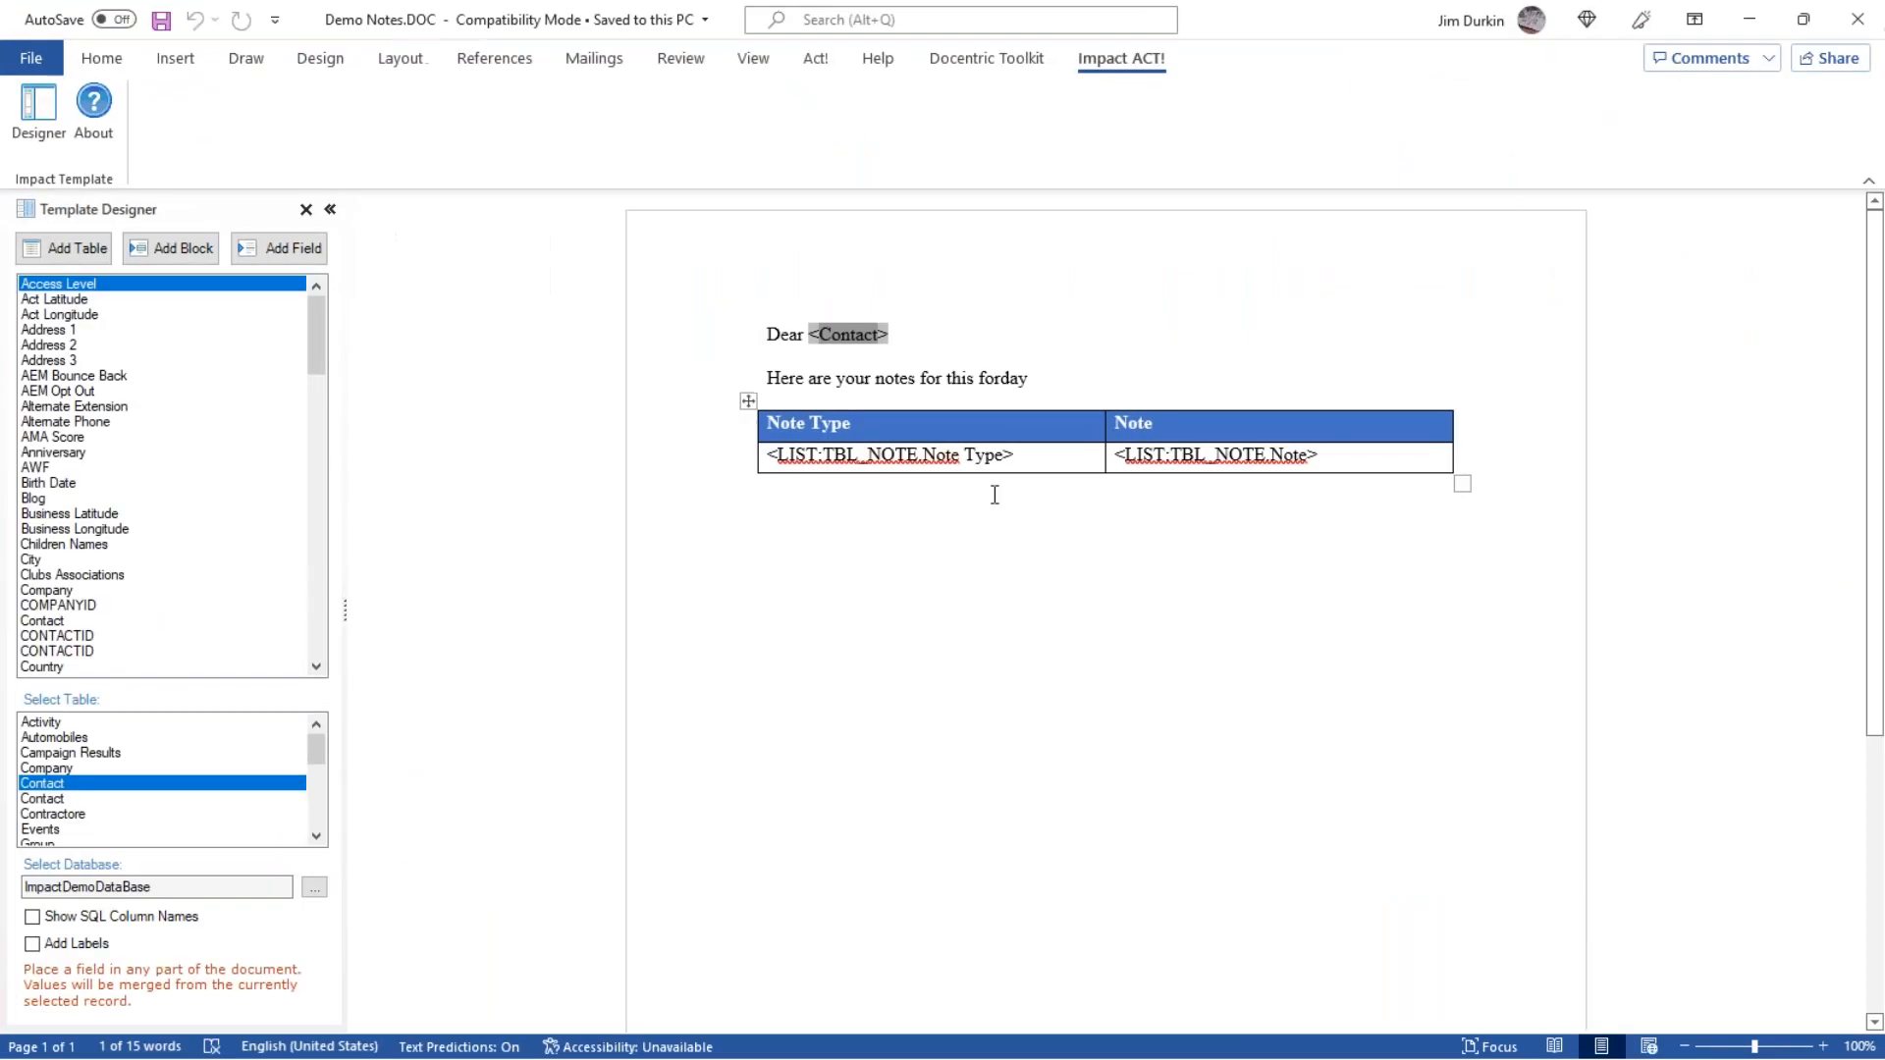
Delete the notes table from the template and start a new line below the body sentence.
{"action": "left_click", "coordinate": [748, 400]}
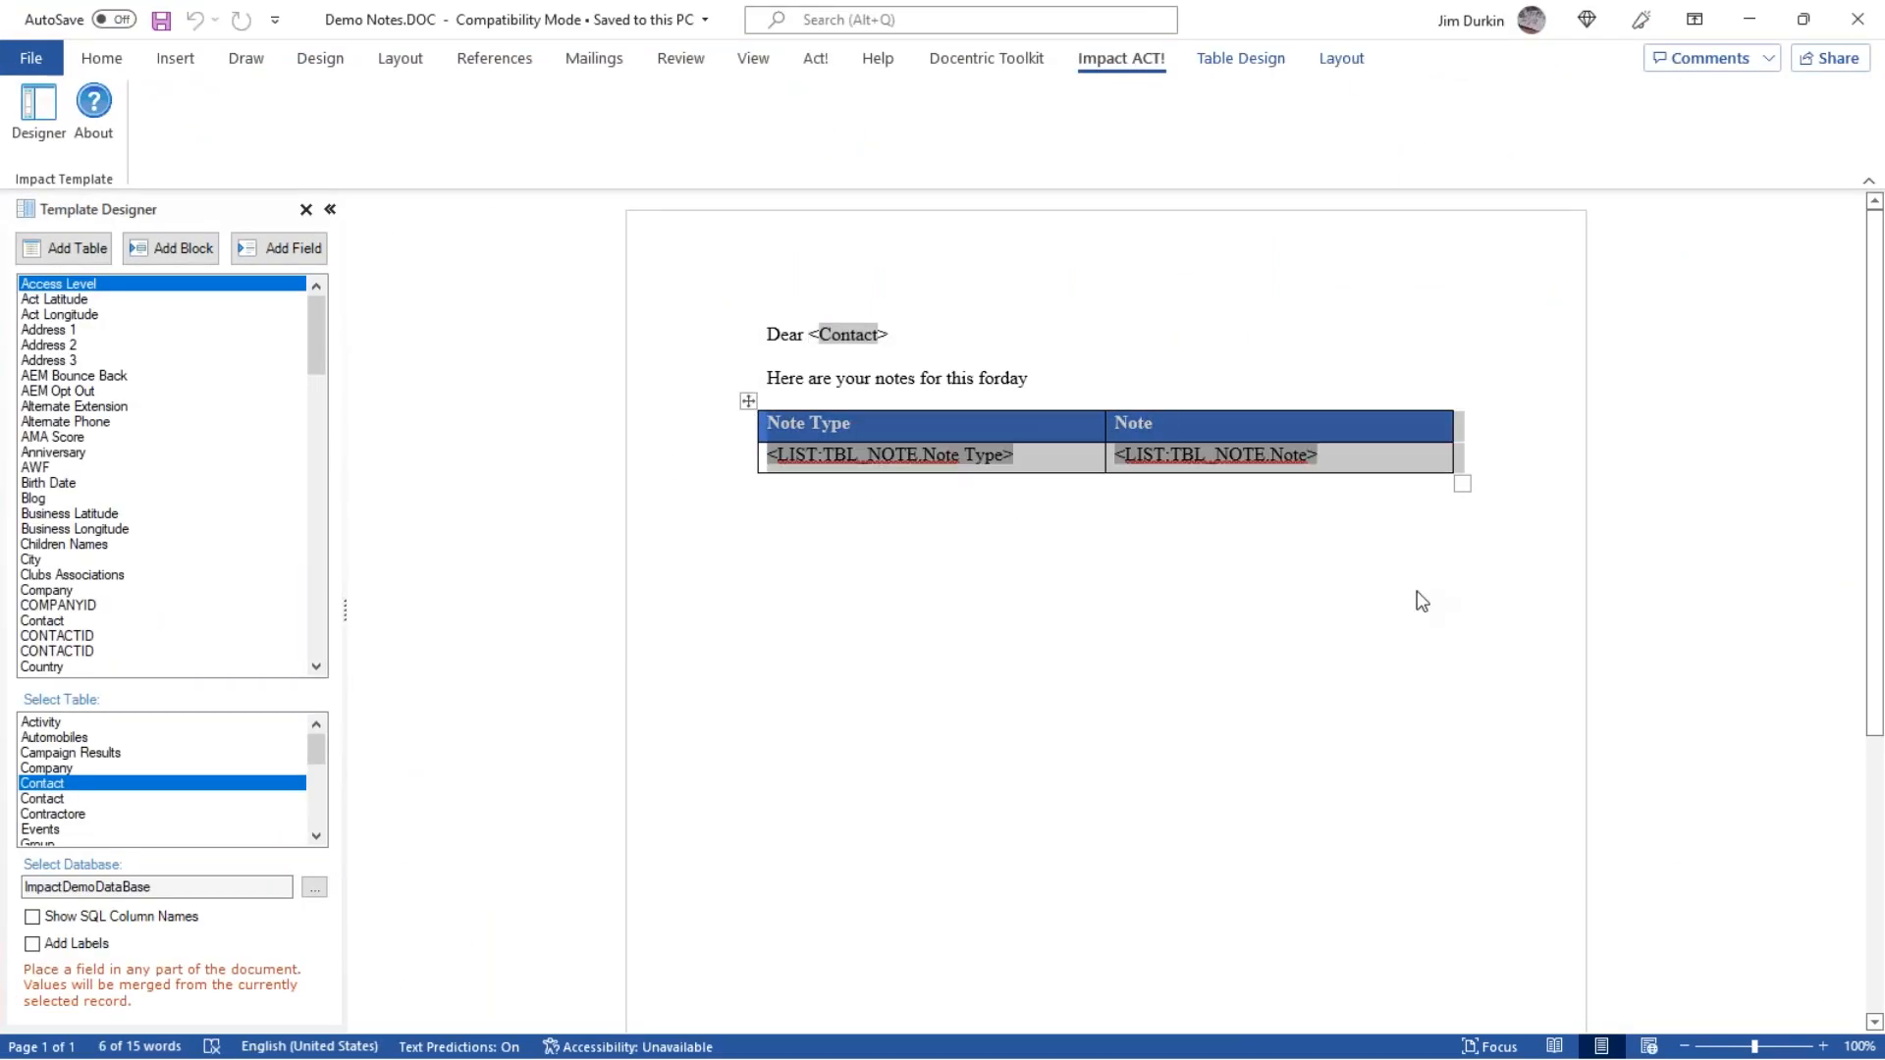
{"action": "key", "text": "Delete"}
{"action": "left_click_drag", "start_coordinate": [1069, 569], "coordinate": [1161, 375]}
{"action": "key", "text": "Delete"}
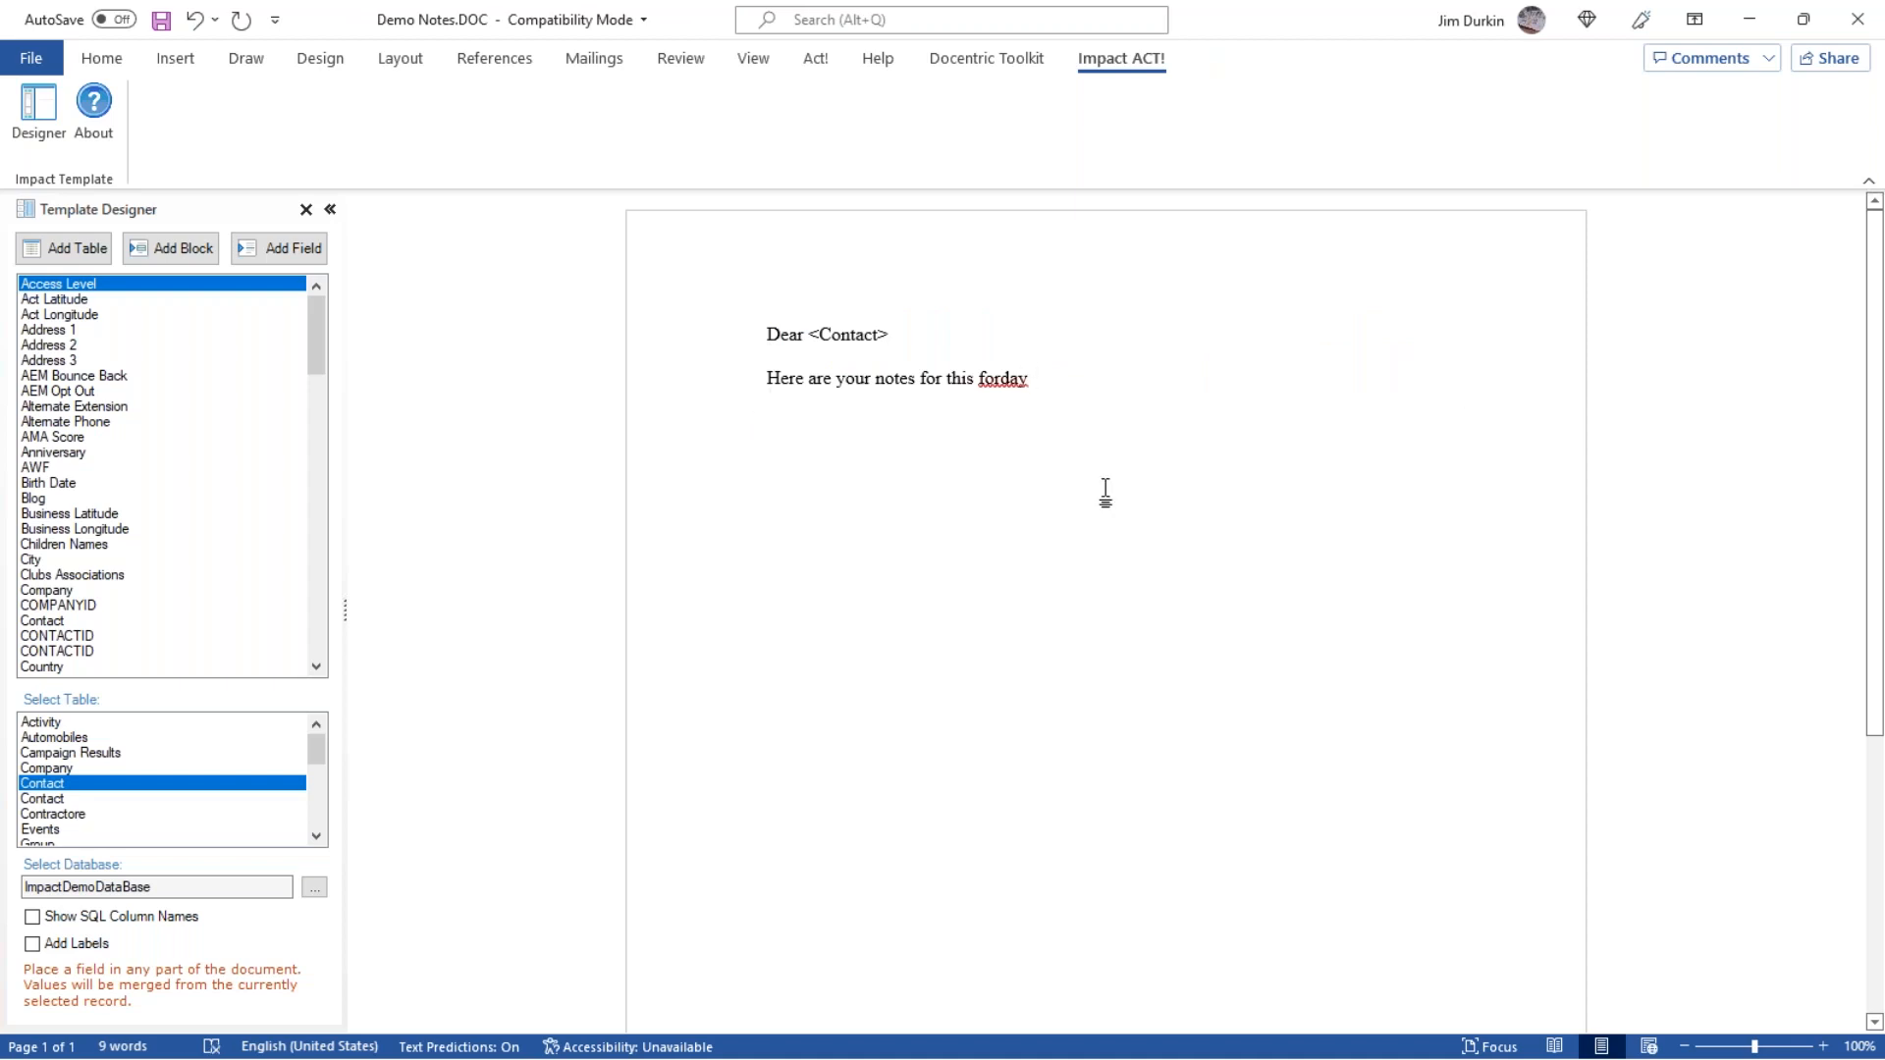
{"action": "key", "text": "Return"}
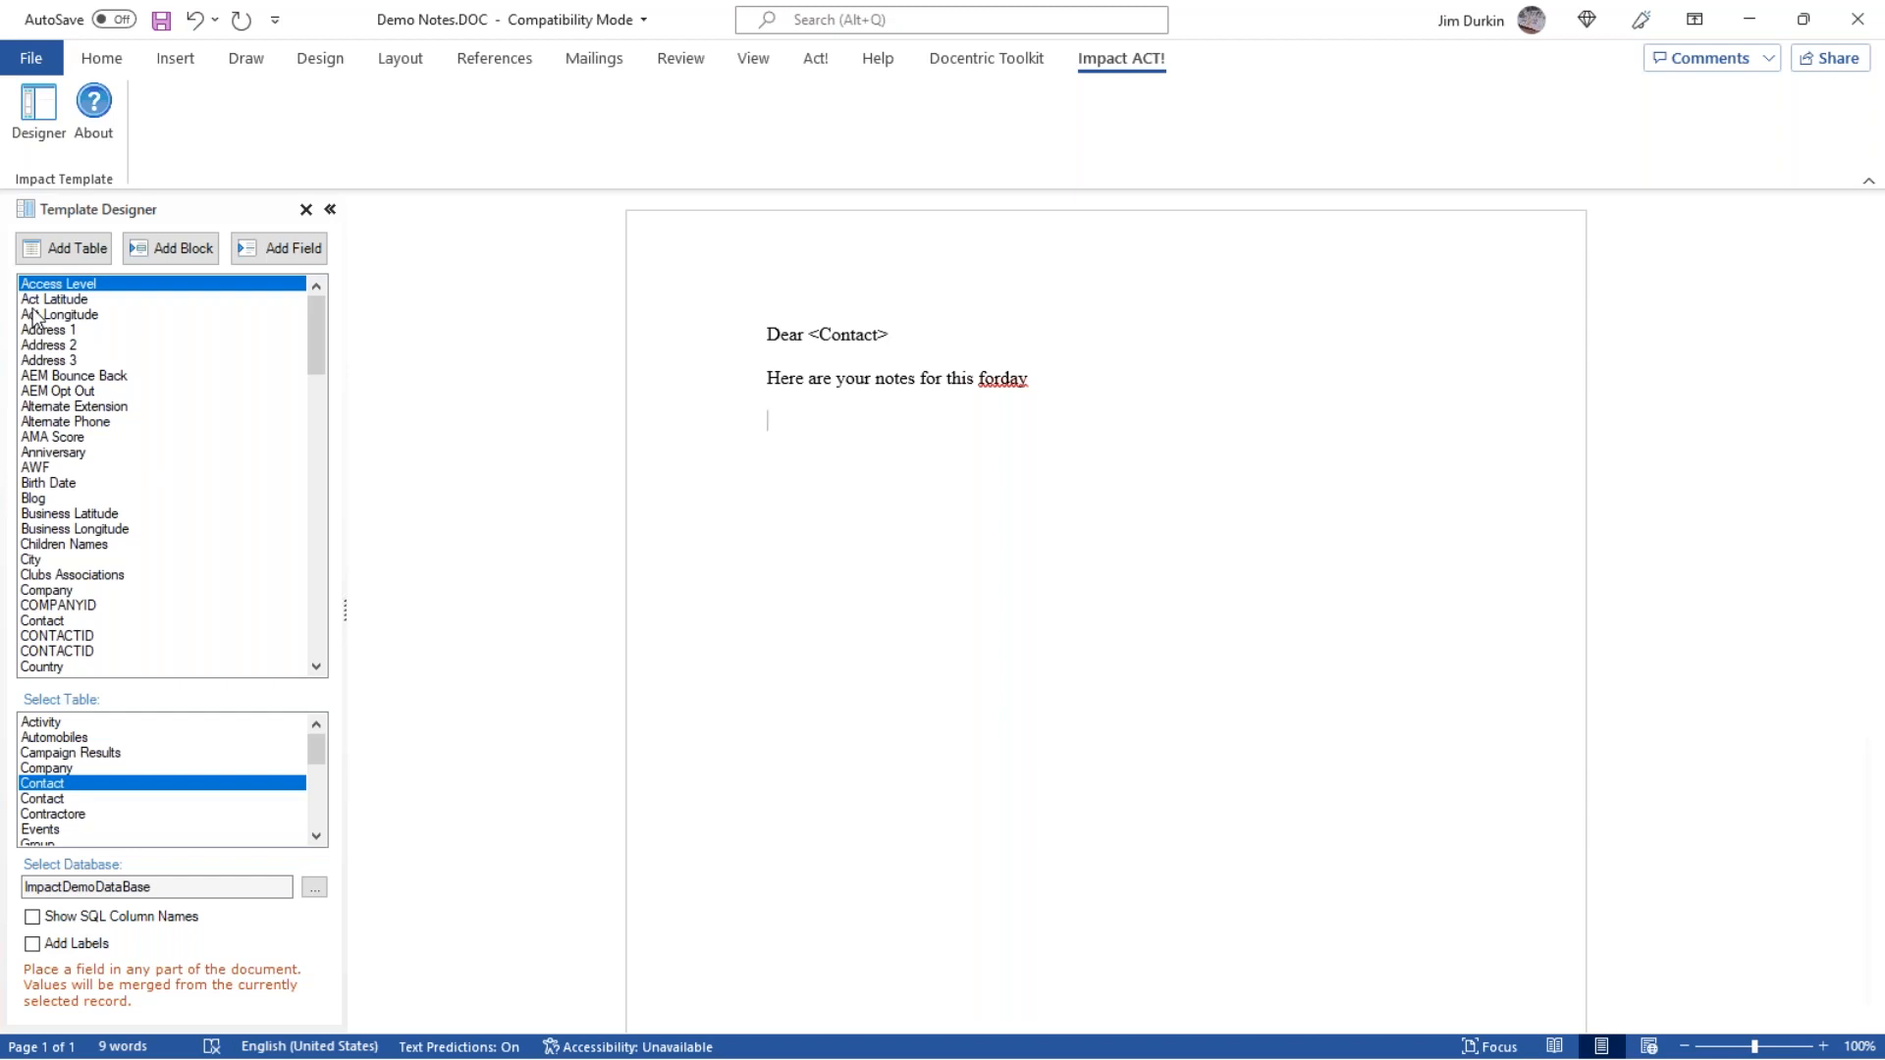
Try inserting the Address 1 and Address 2 contact fields on separate lines below the body sentence, and delete them.
{"action": "double_click", "coordinate": [68, 329]}
{"action": "key", "text": "Return"}
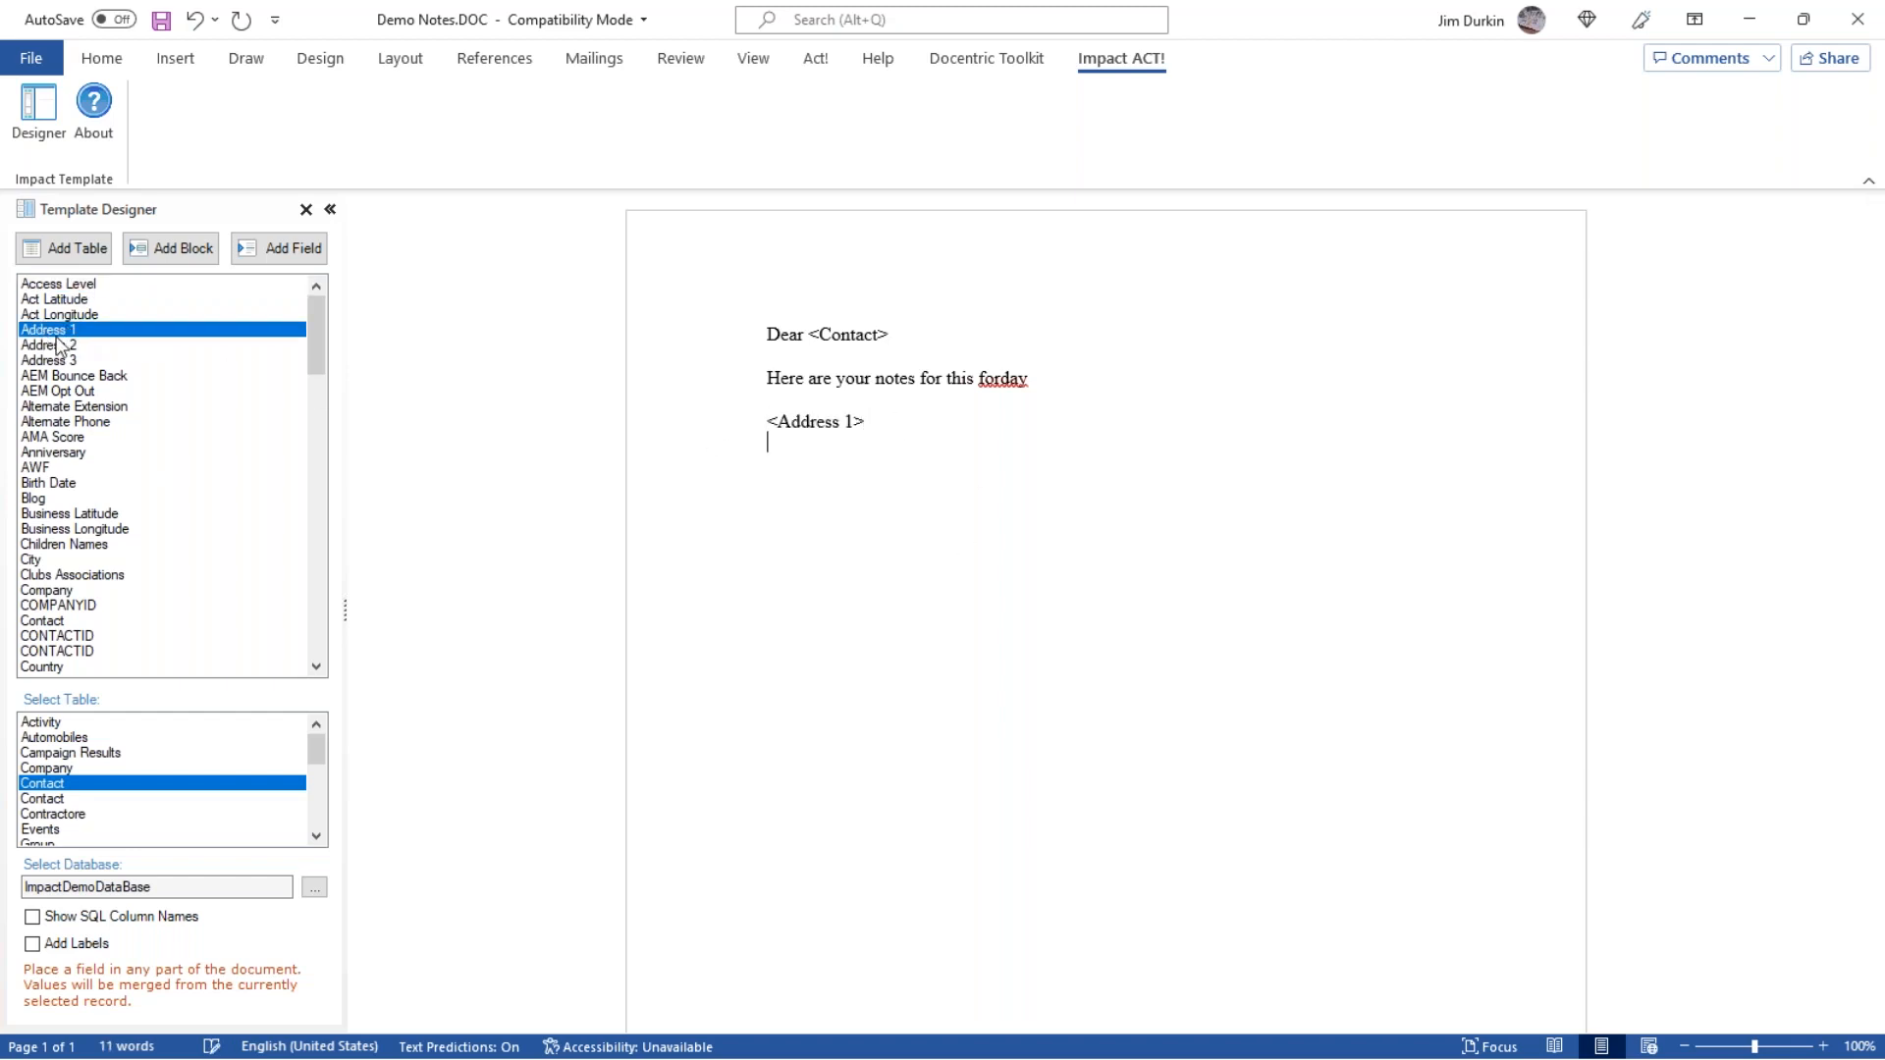
{"action": "double_click", "coordinate": [69, 346]}
{"action": "left_click_drag", "start_coordinate": [879, 458], "coordinate": [709, 422]}
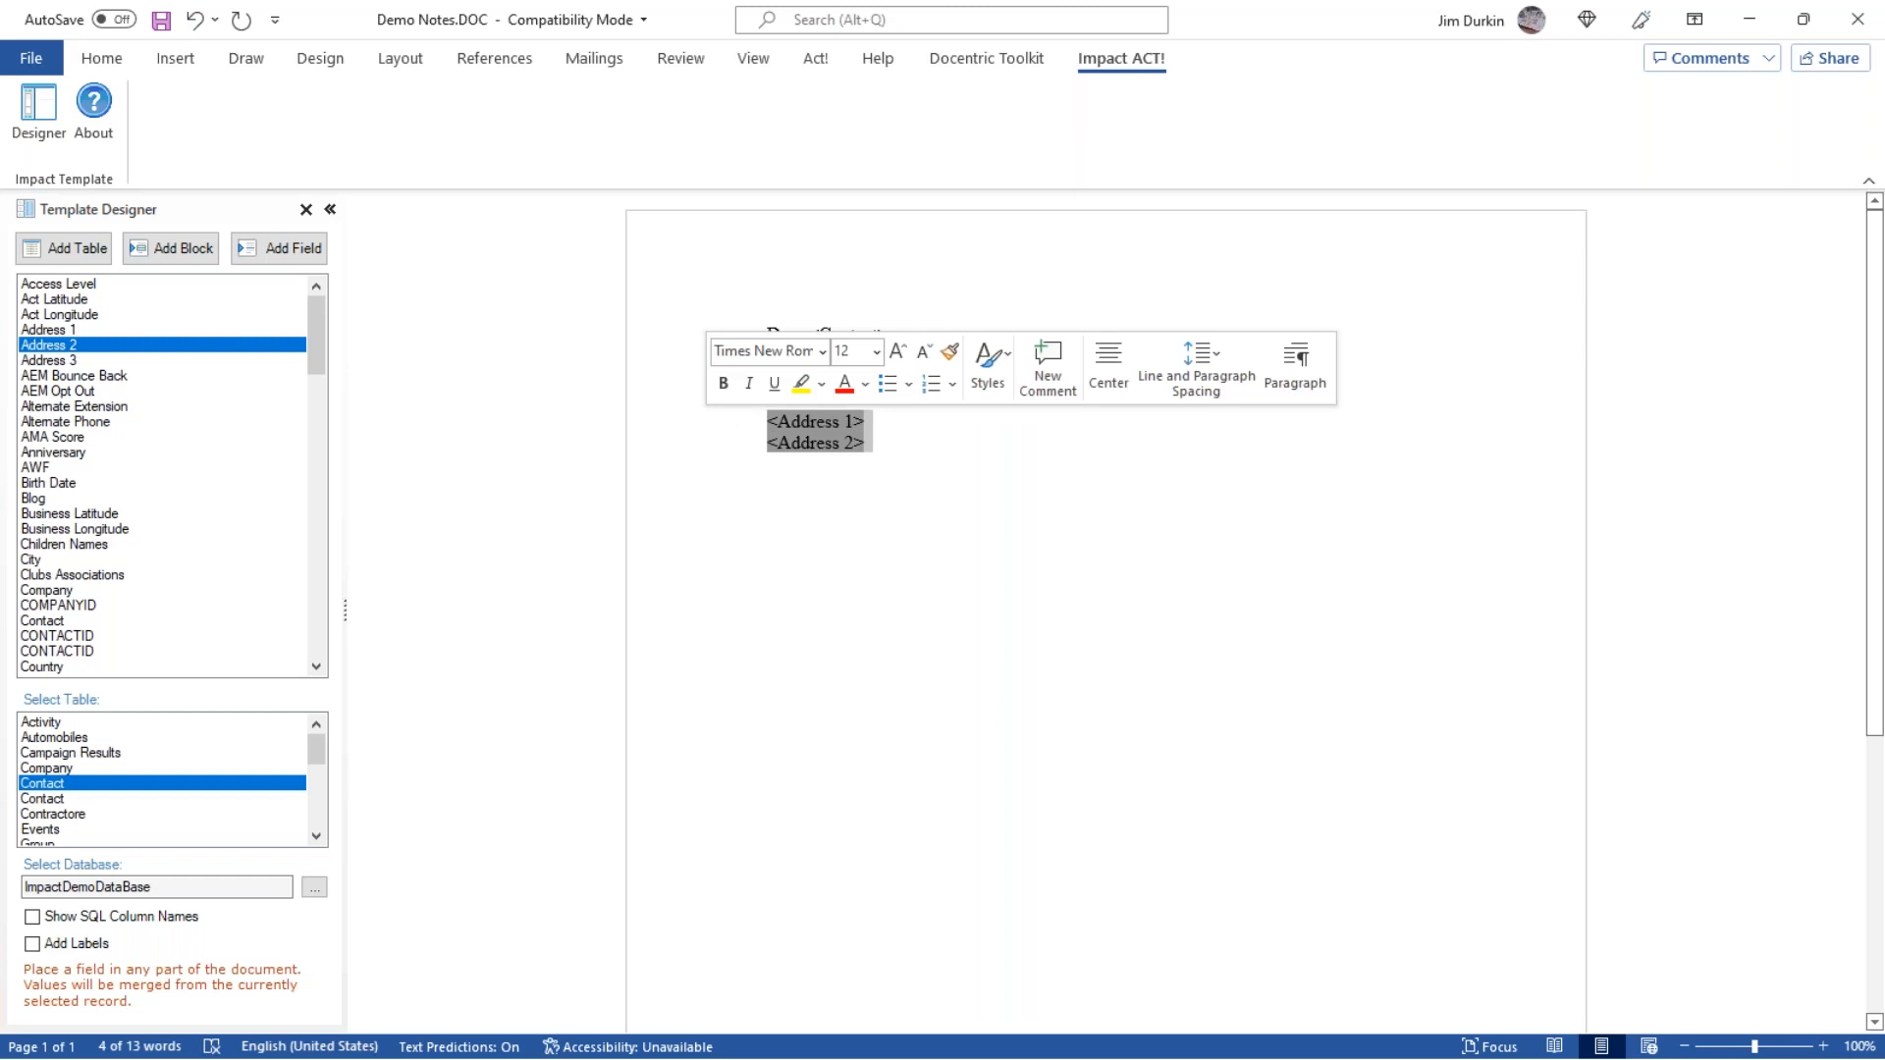
{"action": "key", "text": "Delete"}
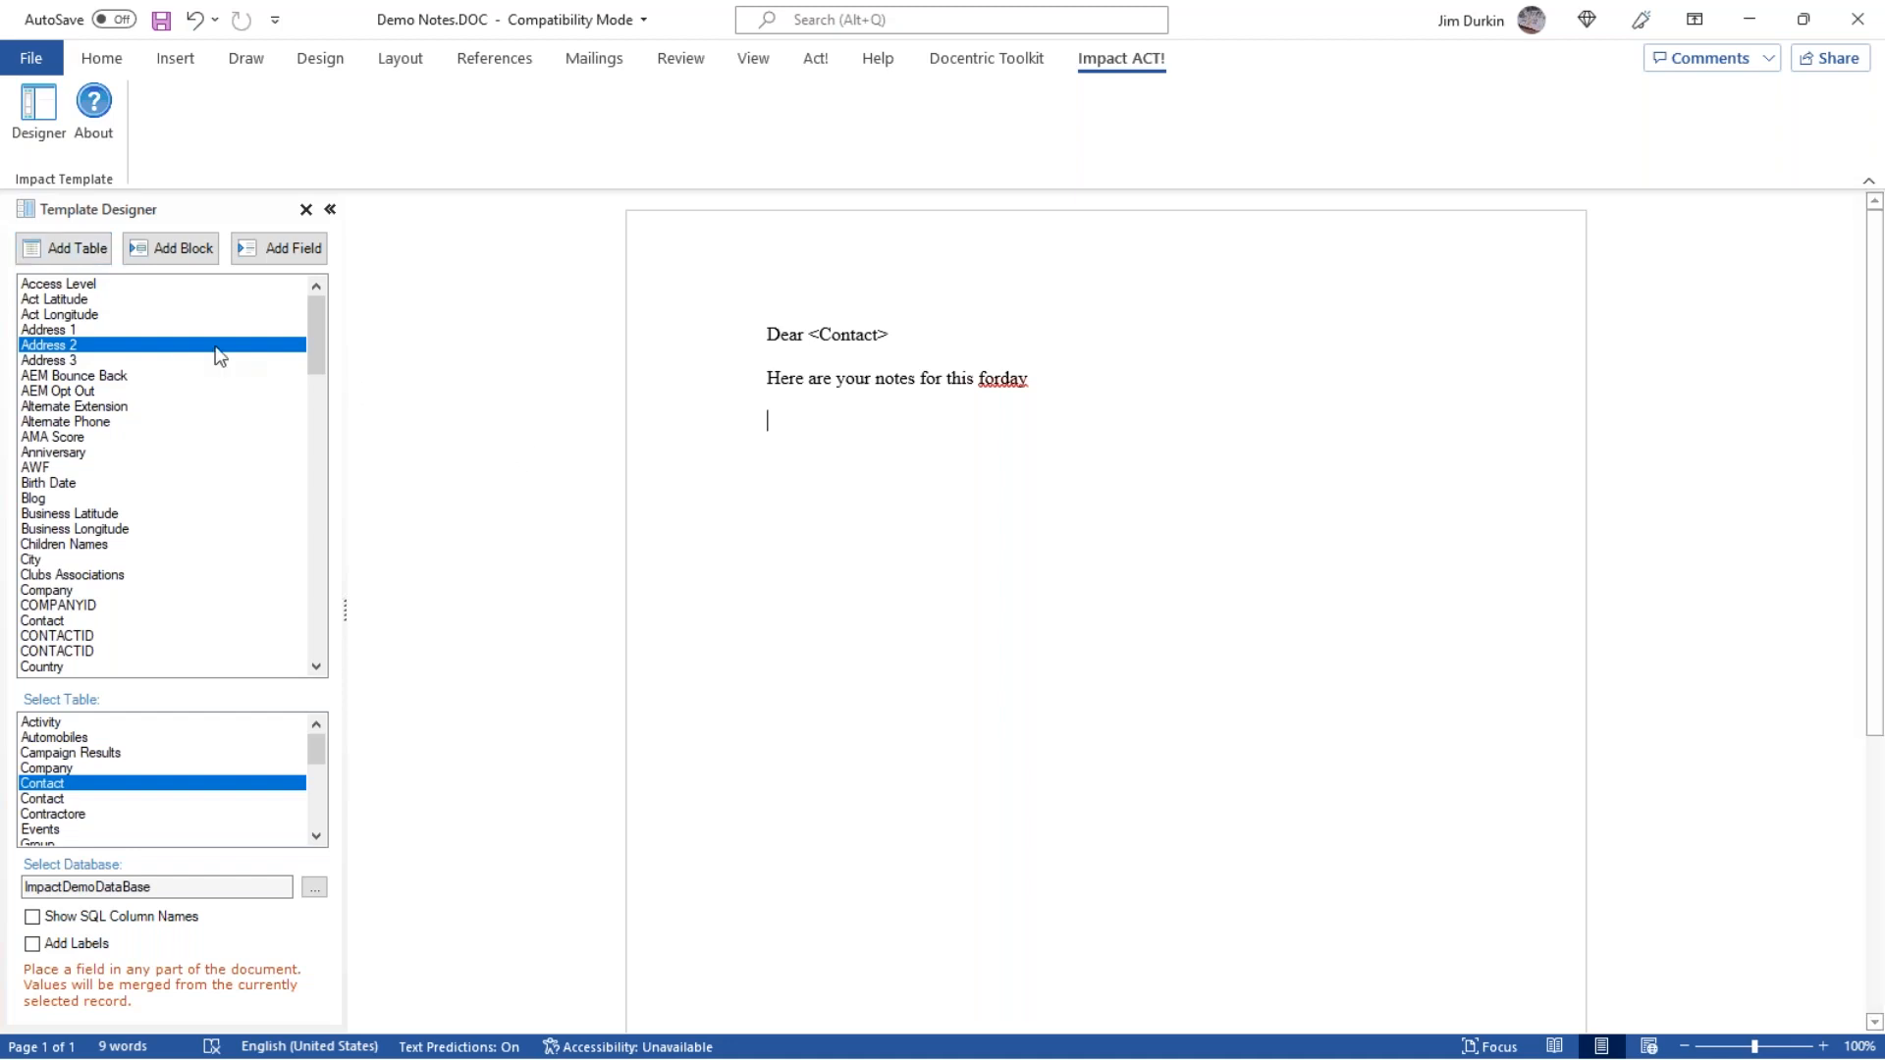
Browse the tables available in the Template Designer and examine the merge fields of the Note, Opportunity, Quote and Policy tables.
{"action": "left_click", "coordinate": [73, 254]}
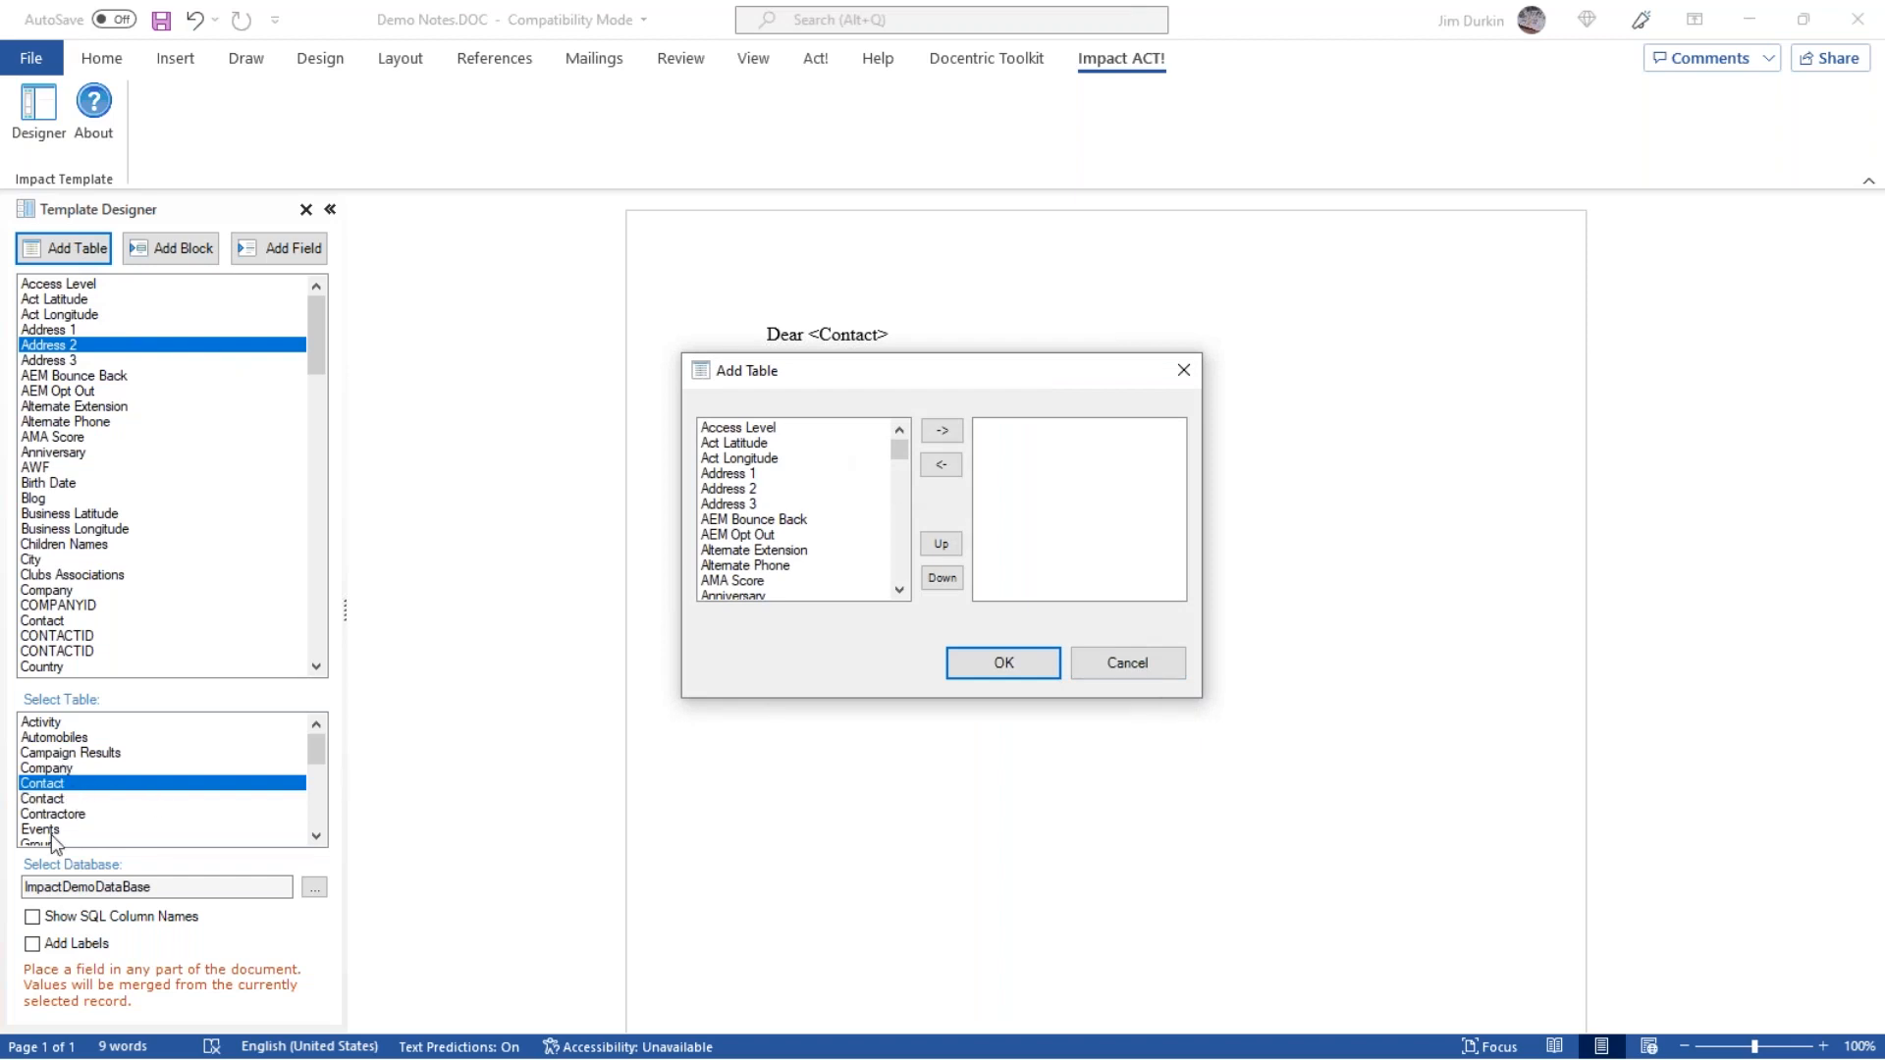
{"action": "left_click", "coordinate": [1152, 660]}
{"action": "scroll", "coordinate": [297, 824], "scroll_direction": "down", "scroll_amount": 2}
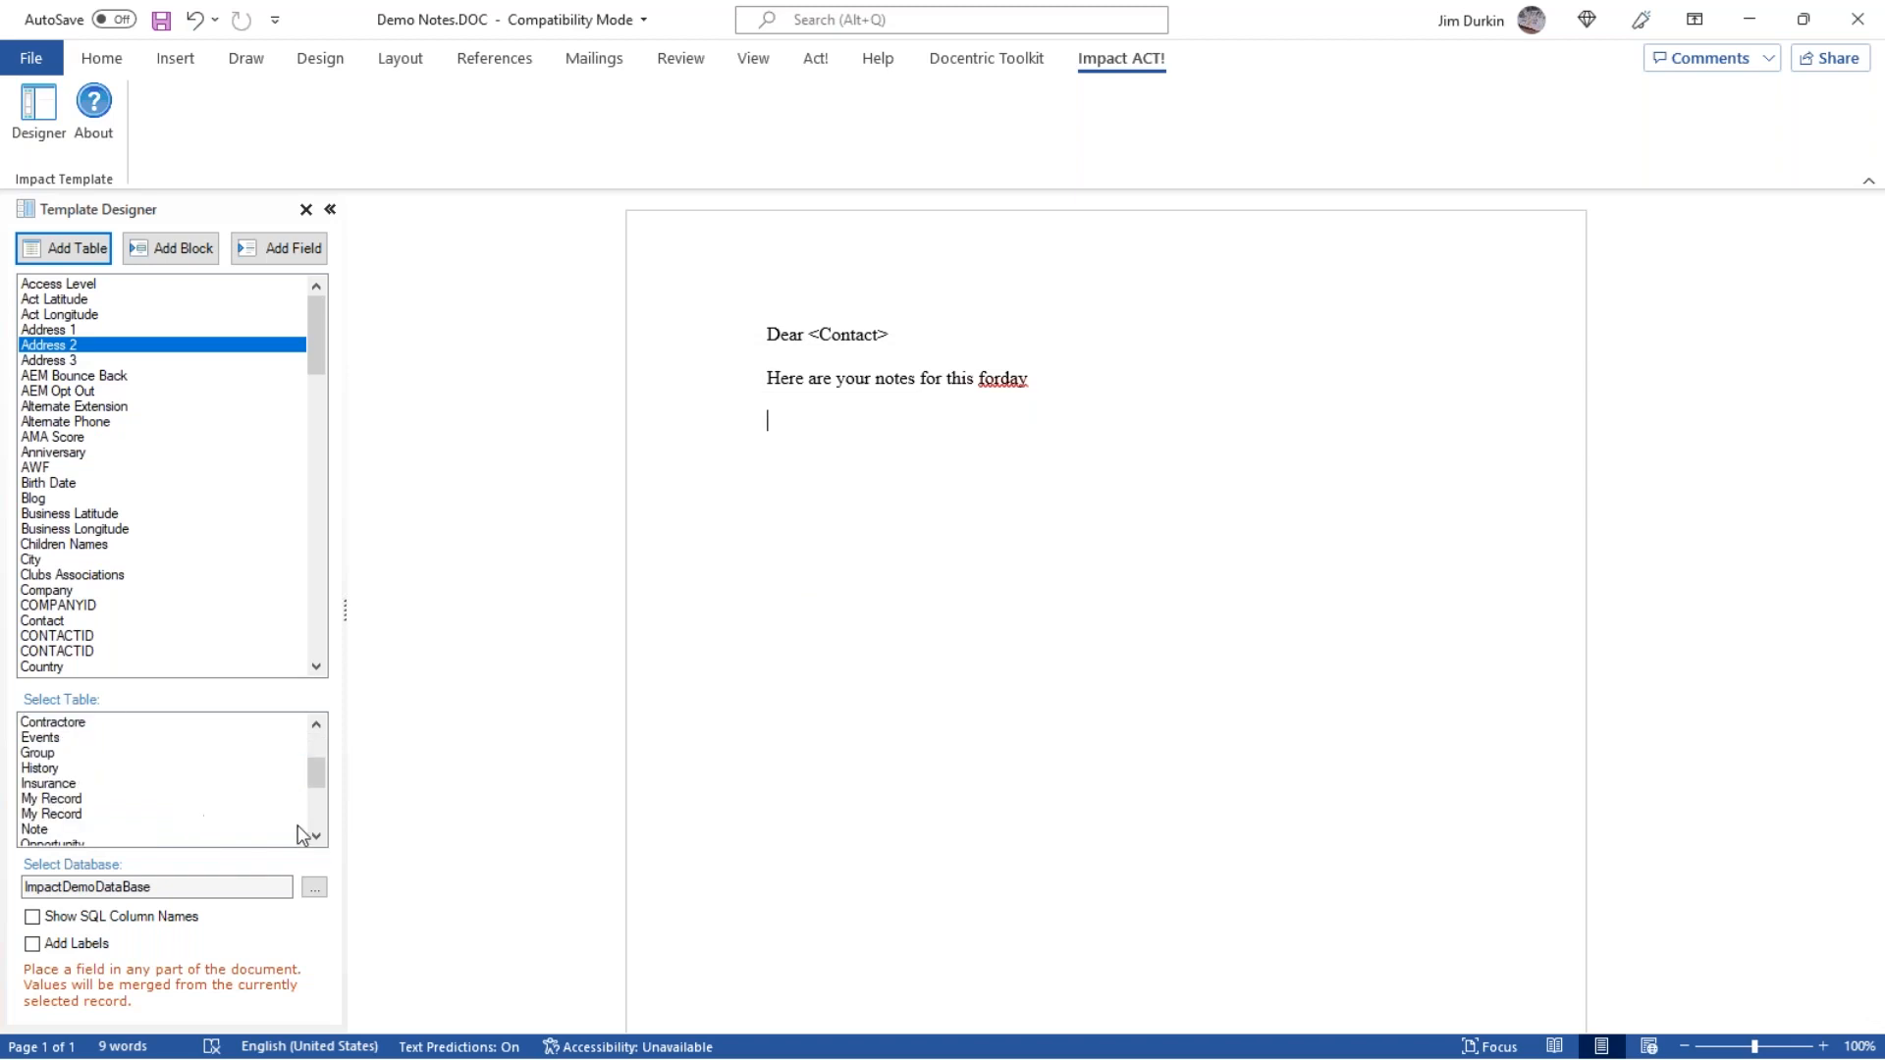
{"action": "scroll", "coordinate": [122, 762], "scroll_direction": "down", "scroll_amount": 1}
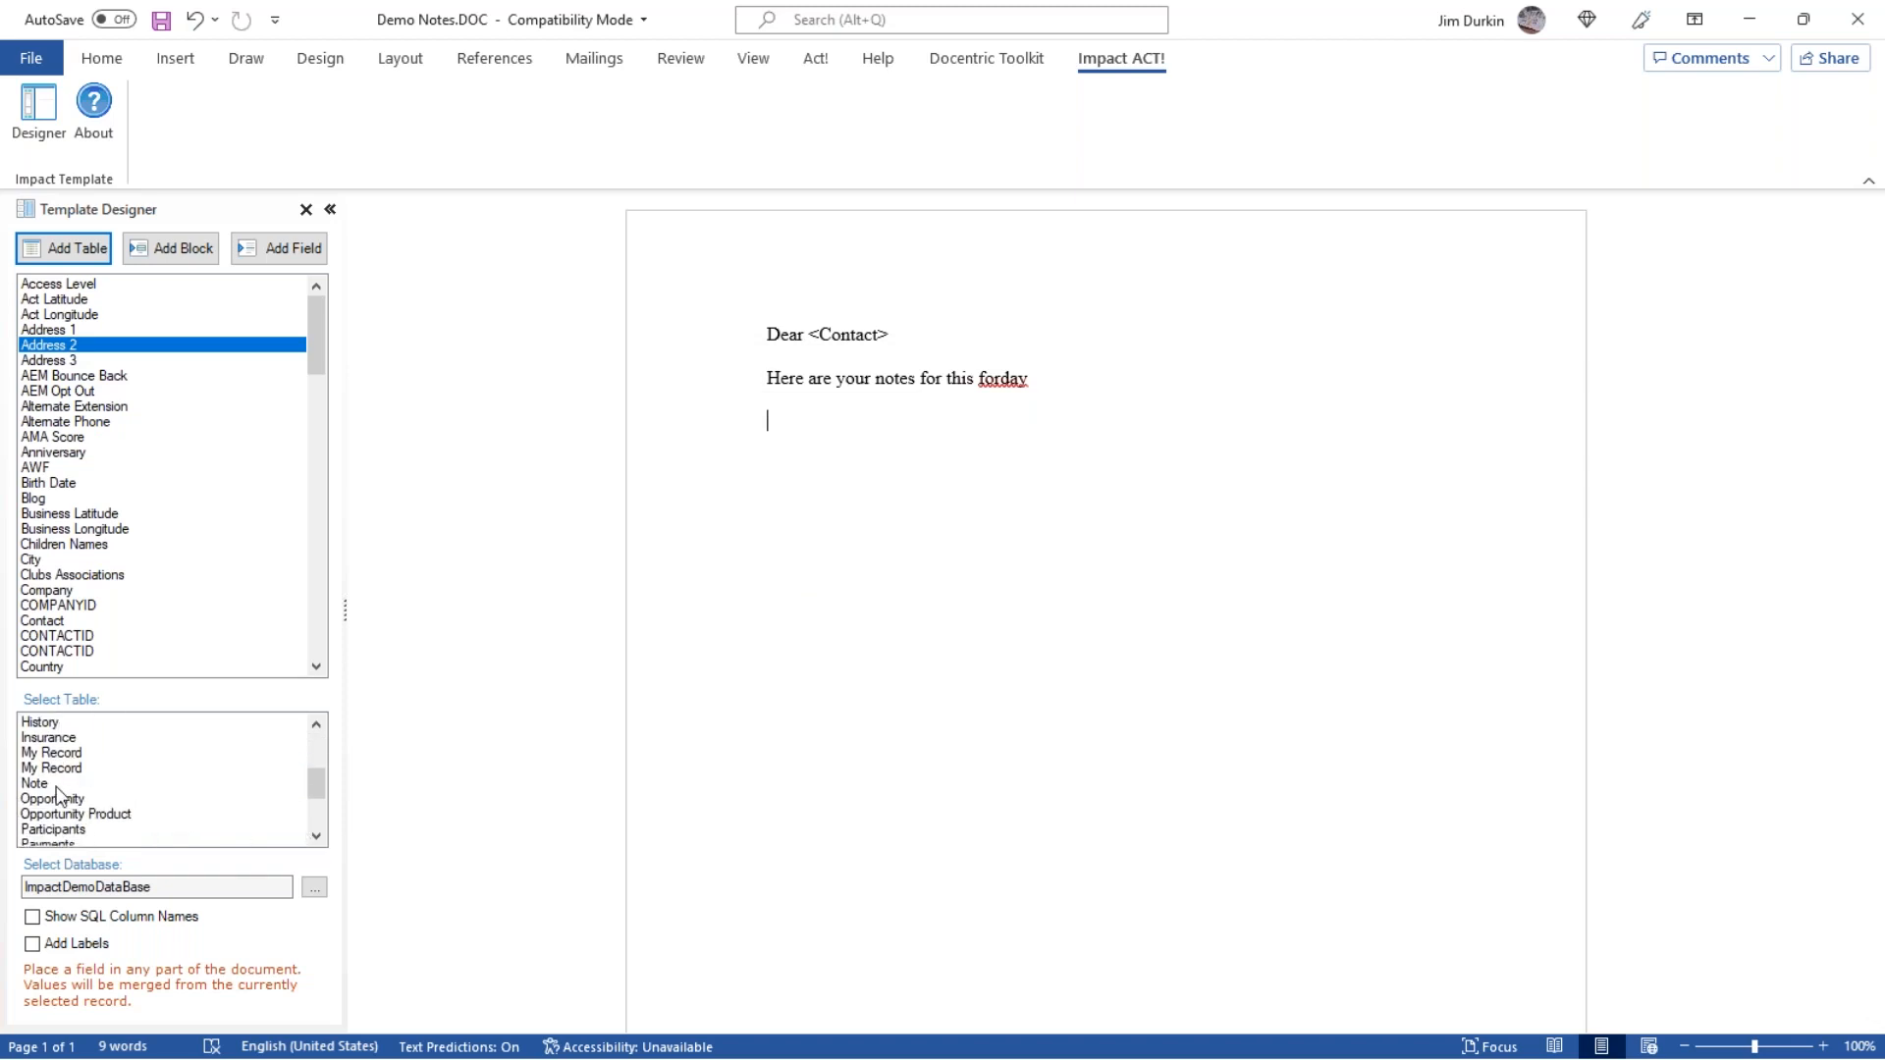
{"action": "left_click", "coordinate": [138, 784]}
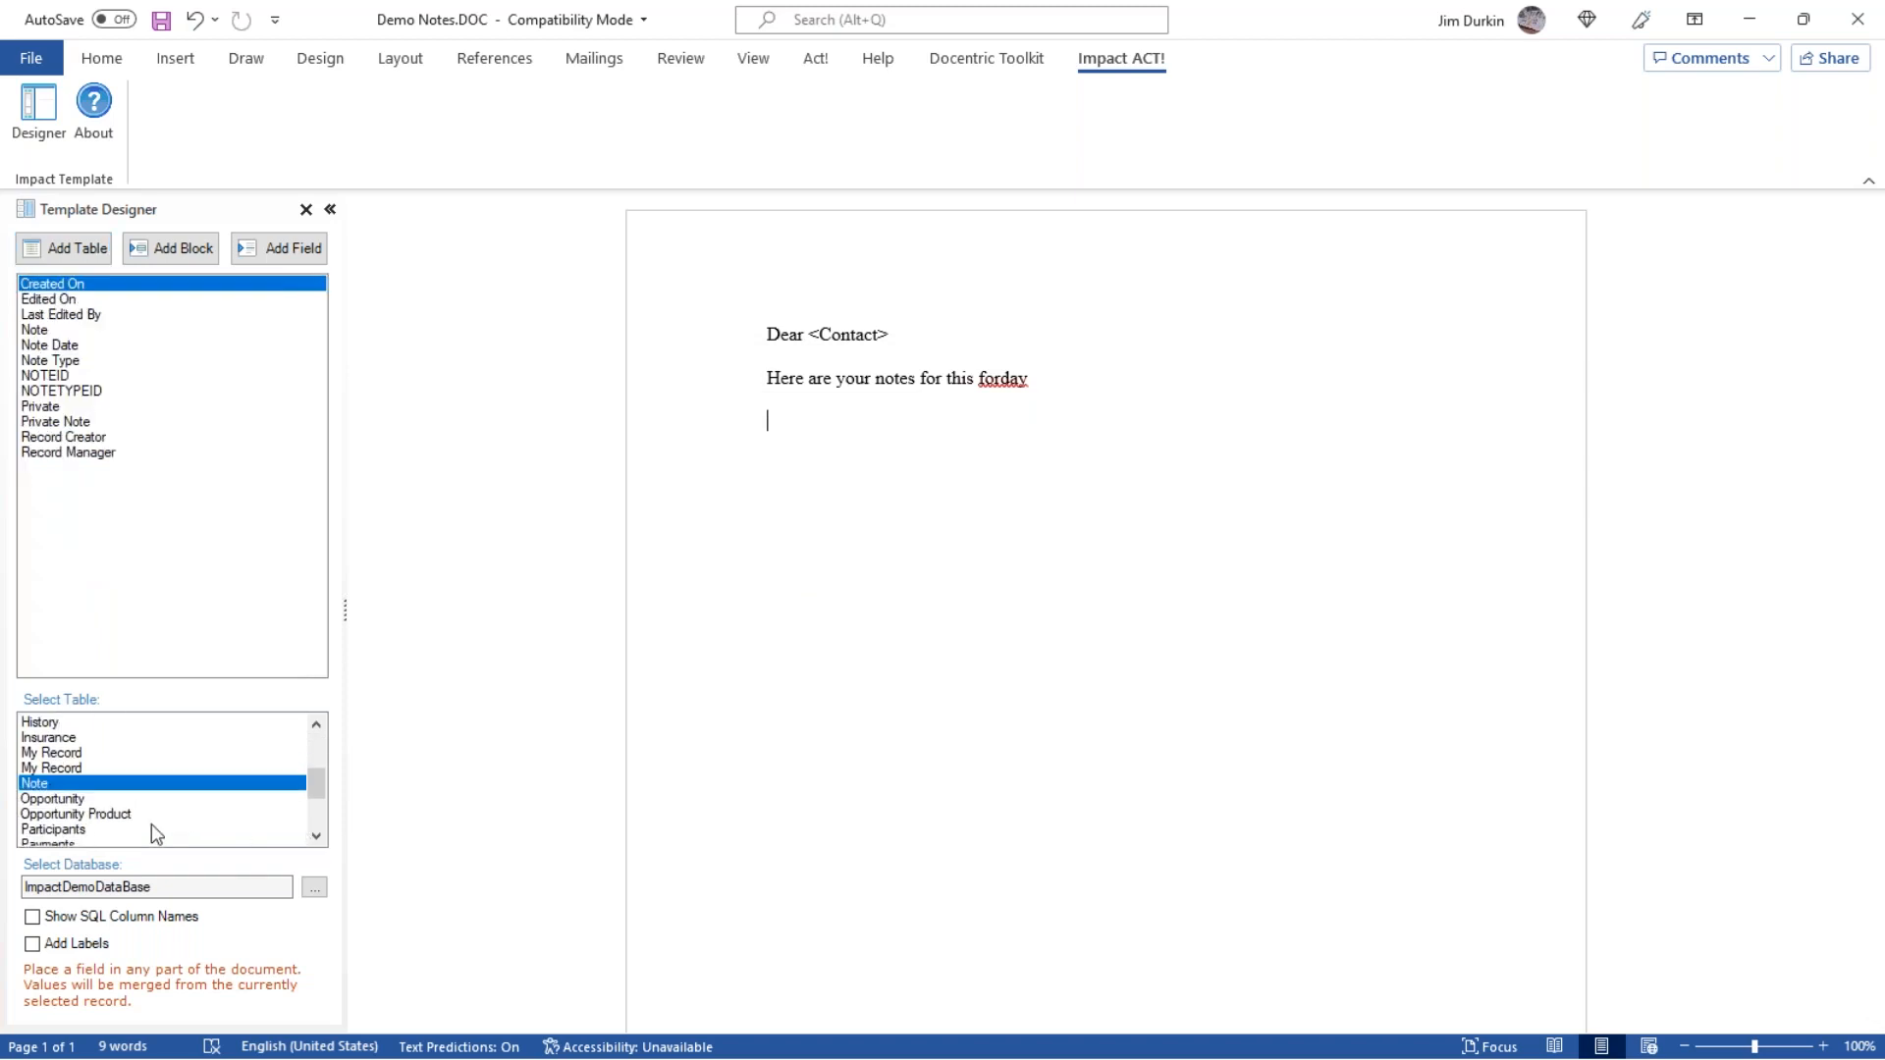
{"action": "left_click", "coordinate": [108, 799]}
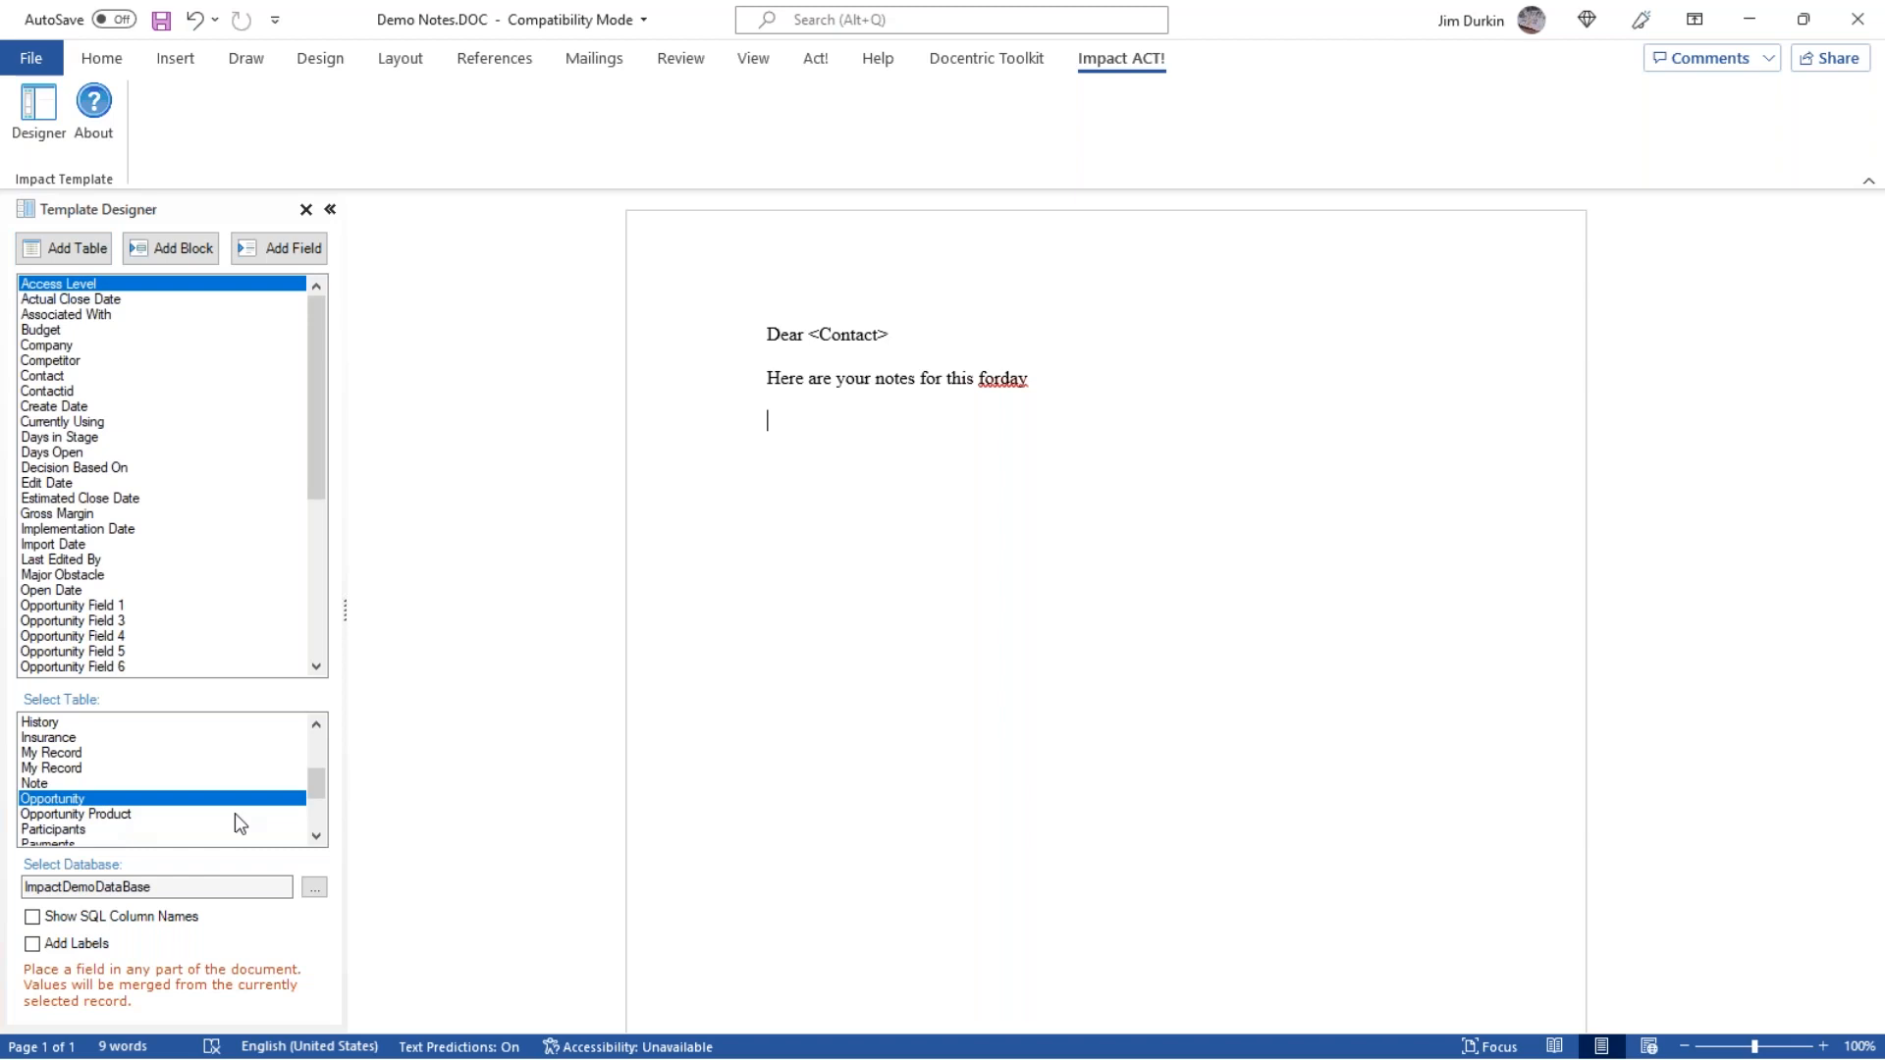
{"action": "left_click", "coordinate": [316, 836]}
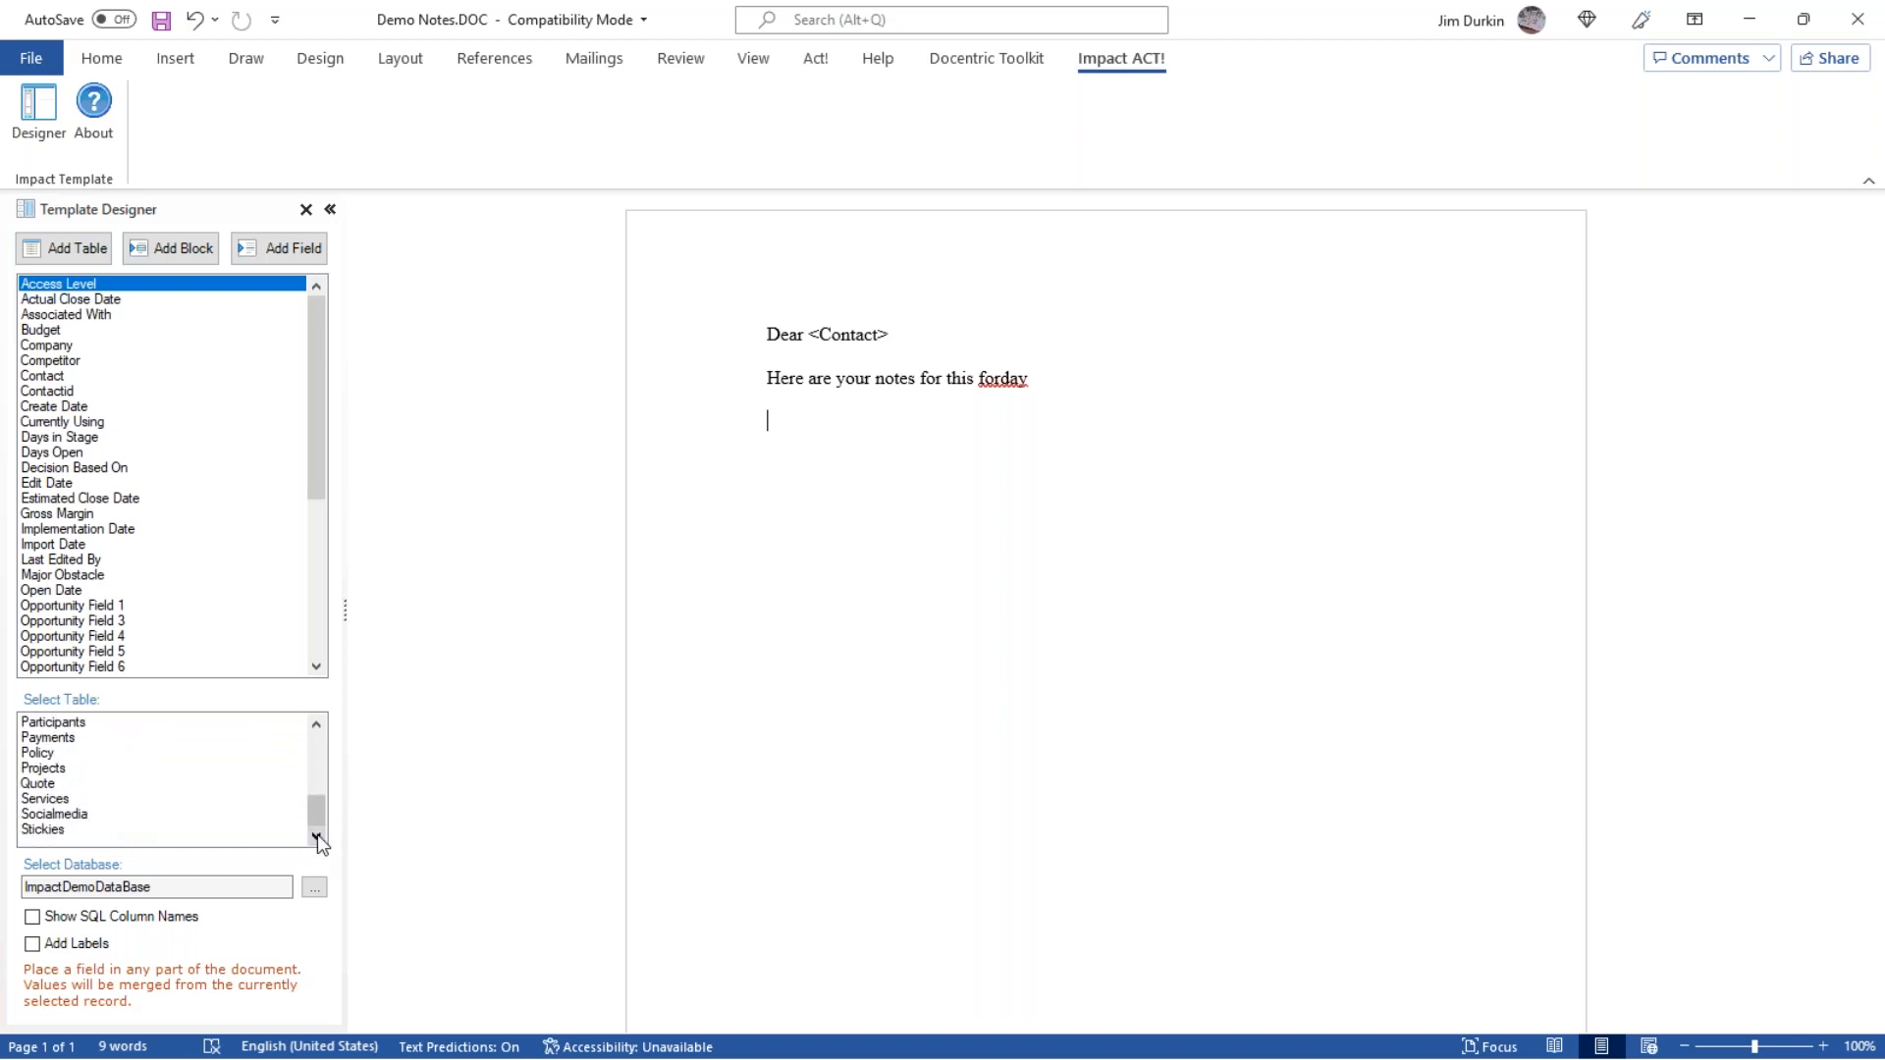
{"action": "left_click_drag", "start_coordinate": [318, 820], "coordinate": [322, 750]}
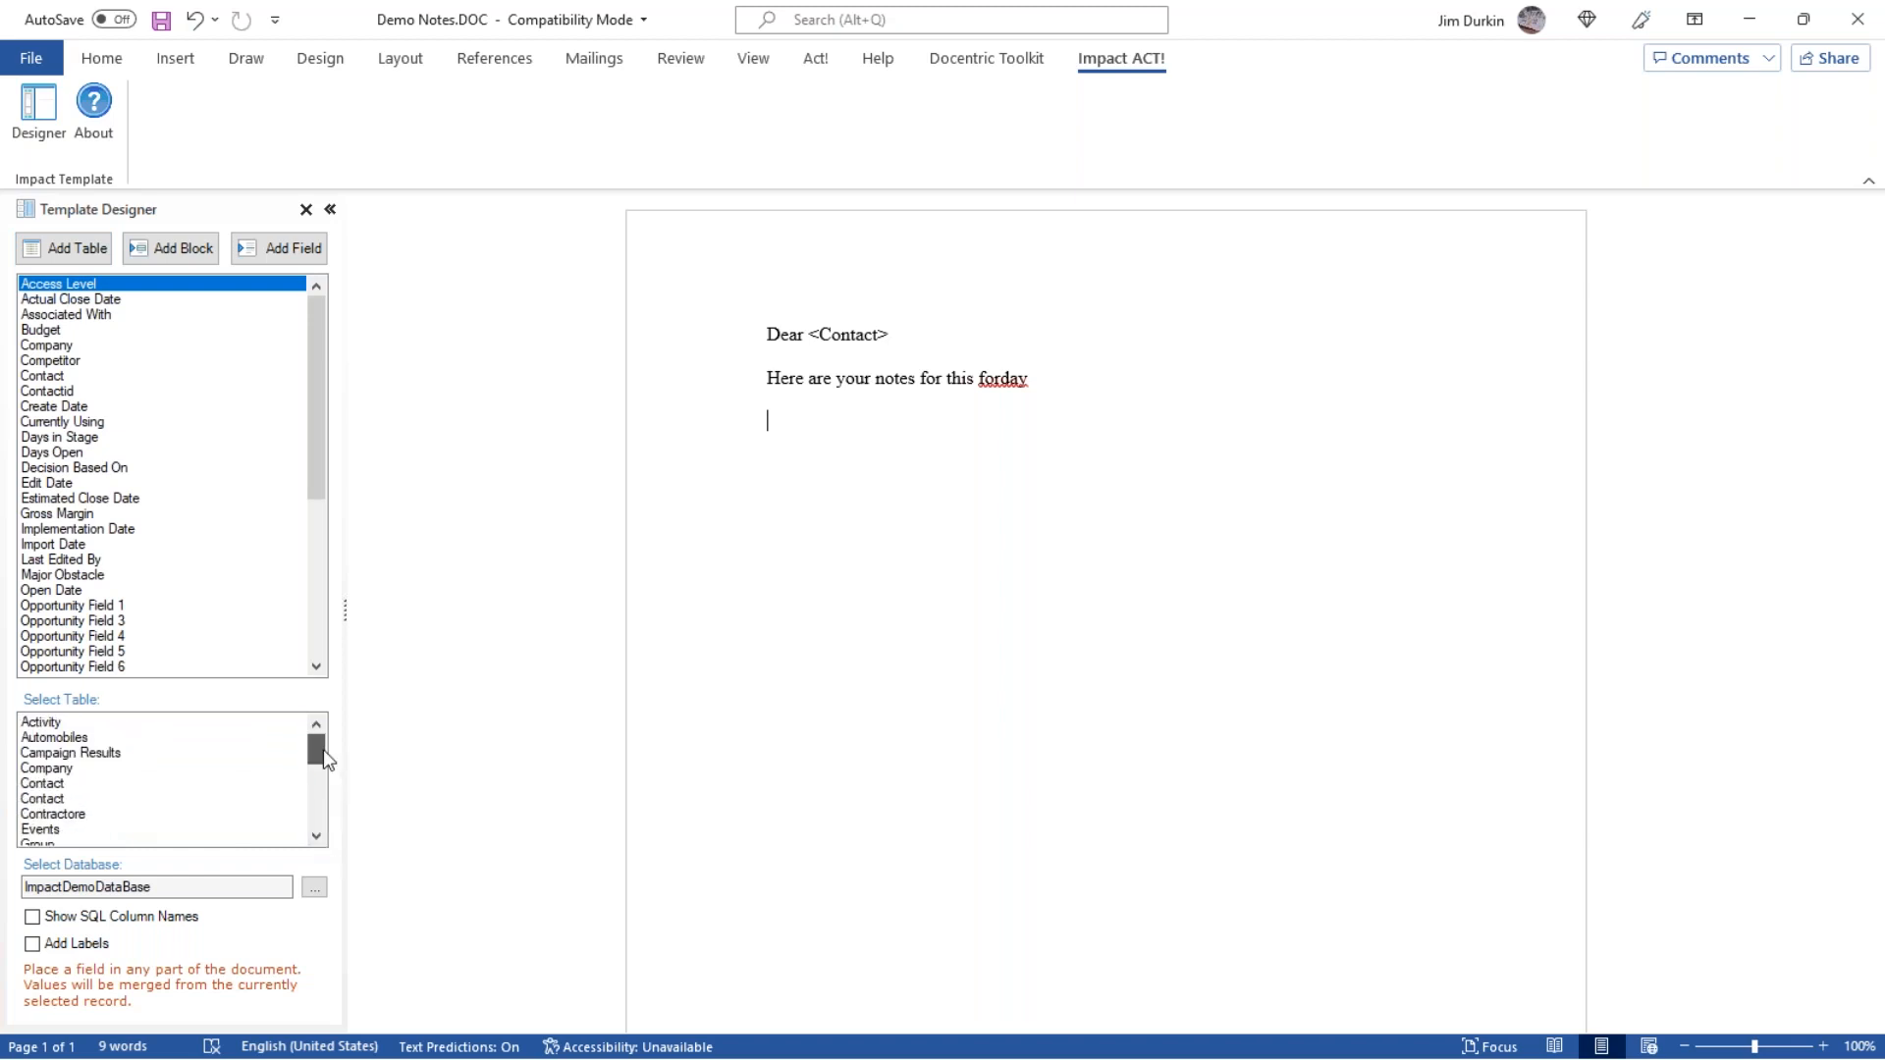
{"action": "left_click", "coordinate": [316, 822]}
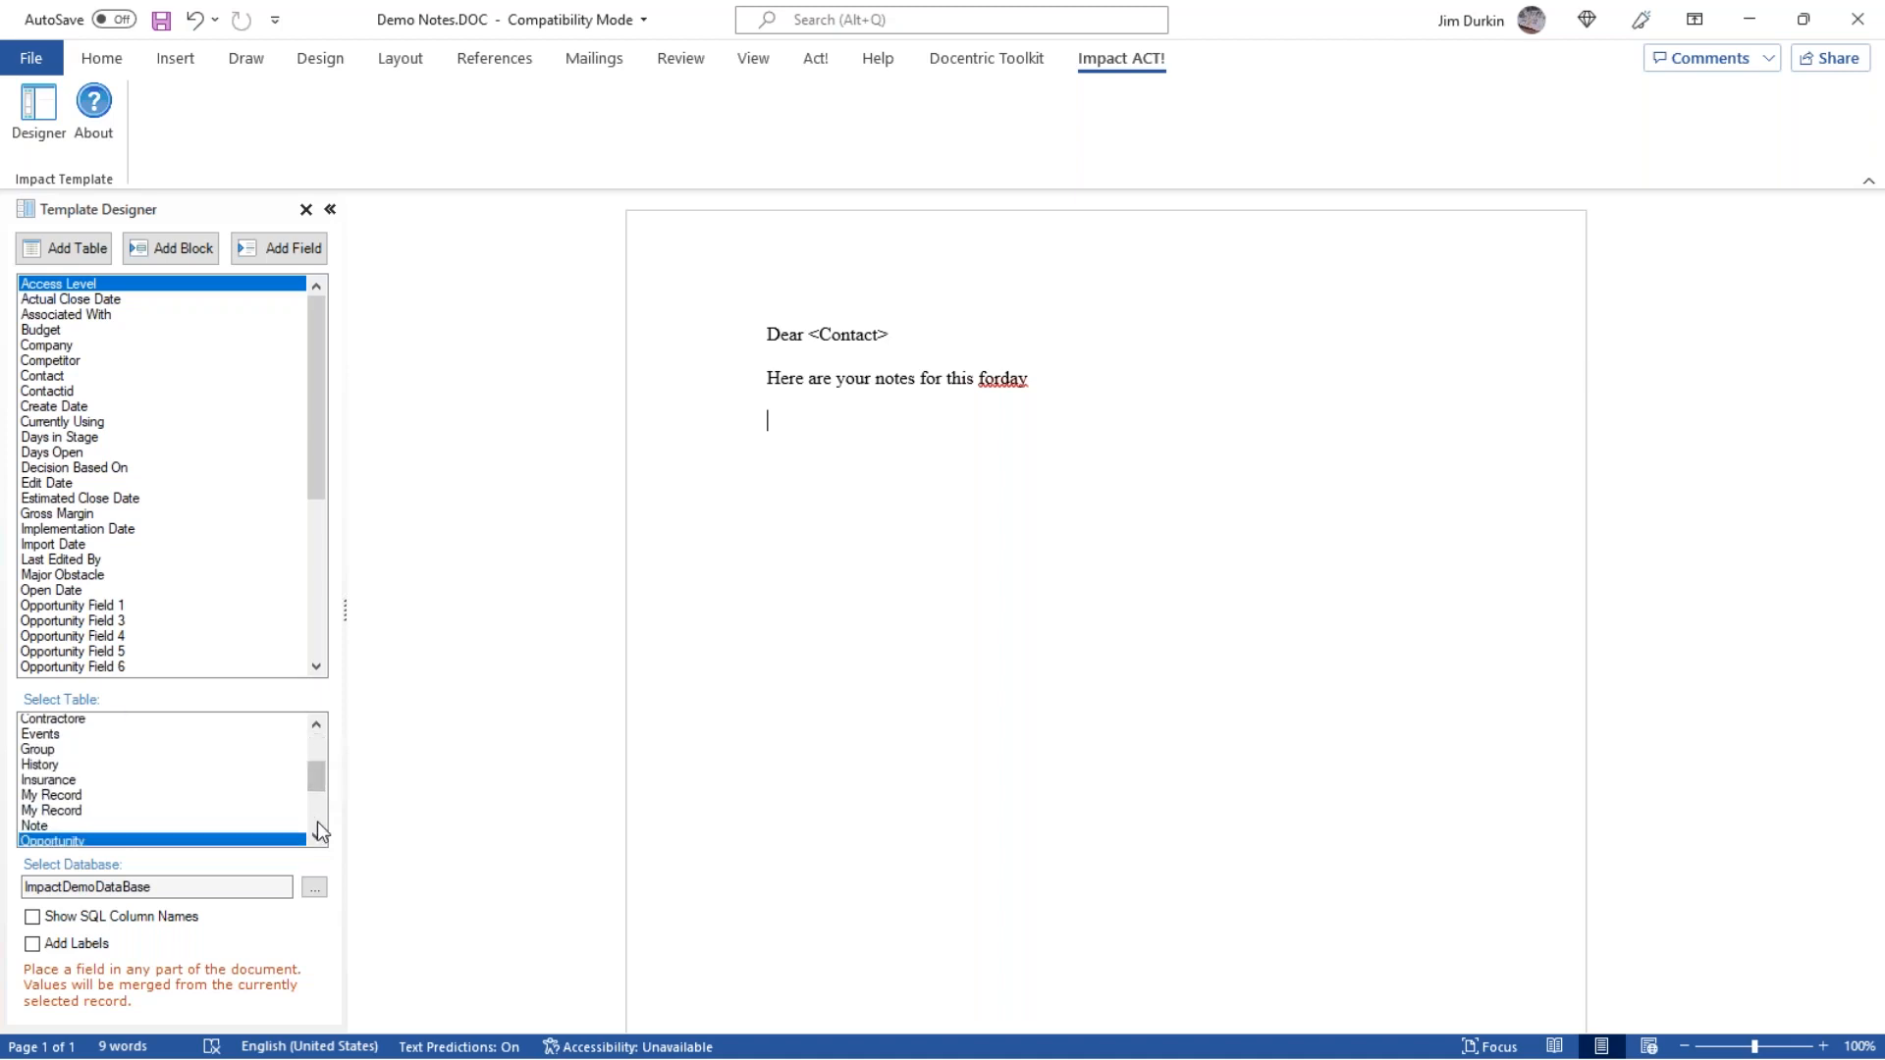
{"action": "left_click", "coordinate": [51, 784]}
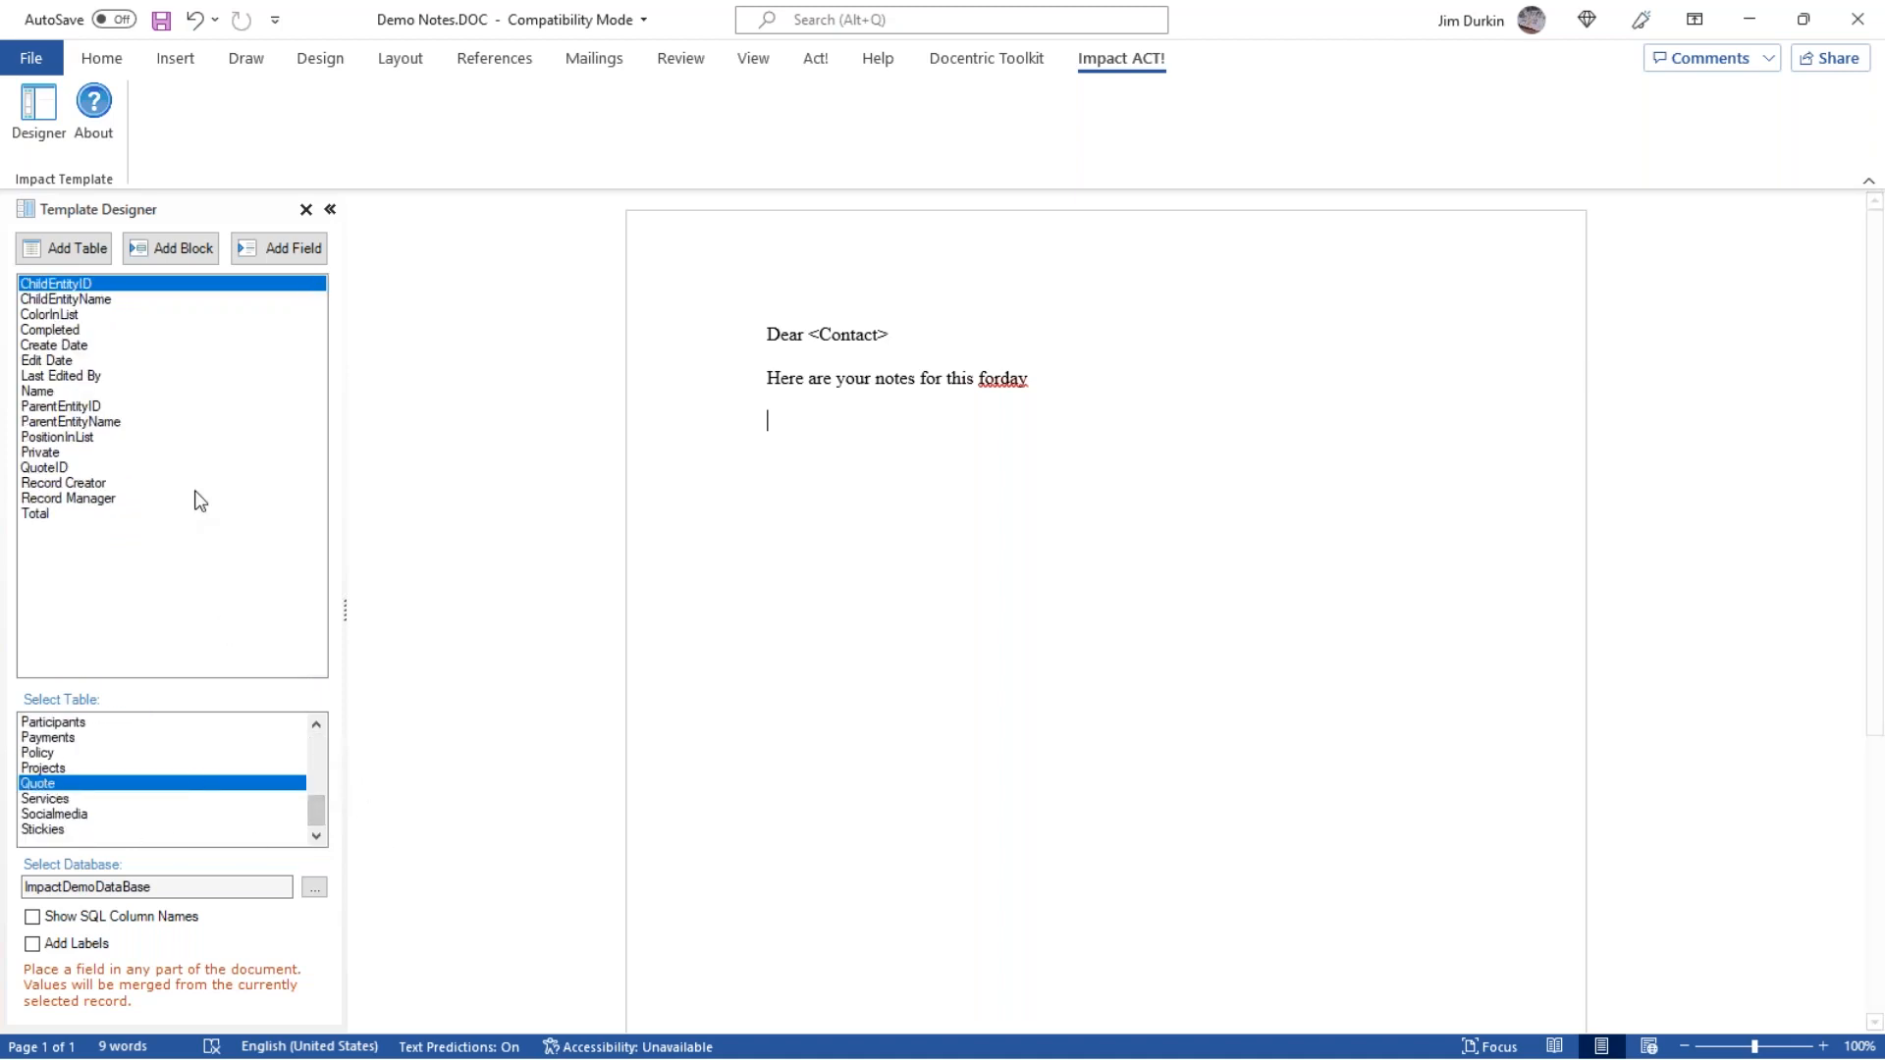
{"action": "left_click", "coordinate": [71, 752]}
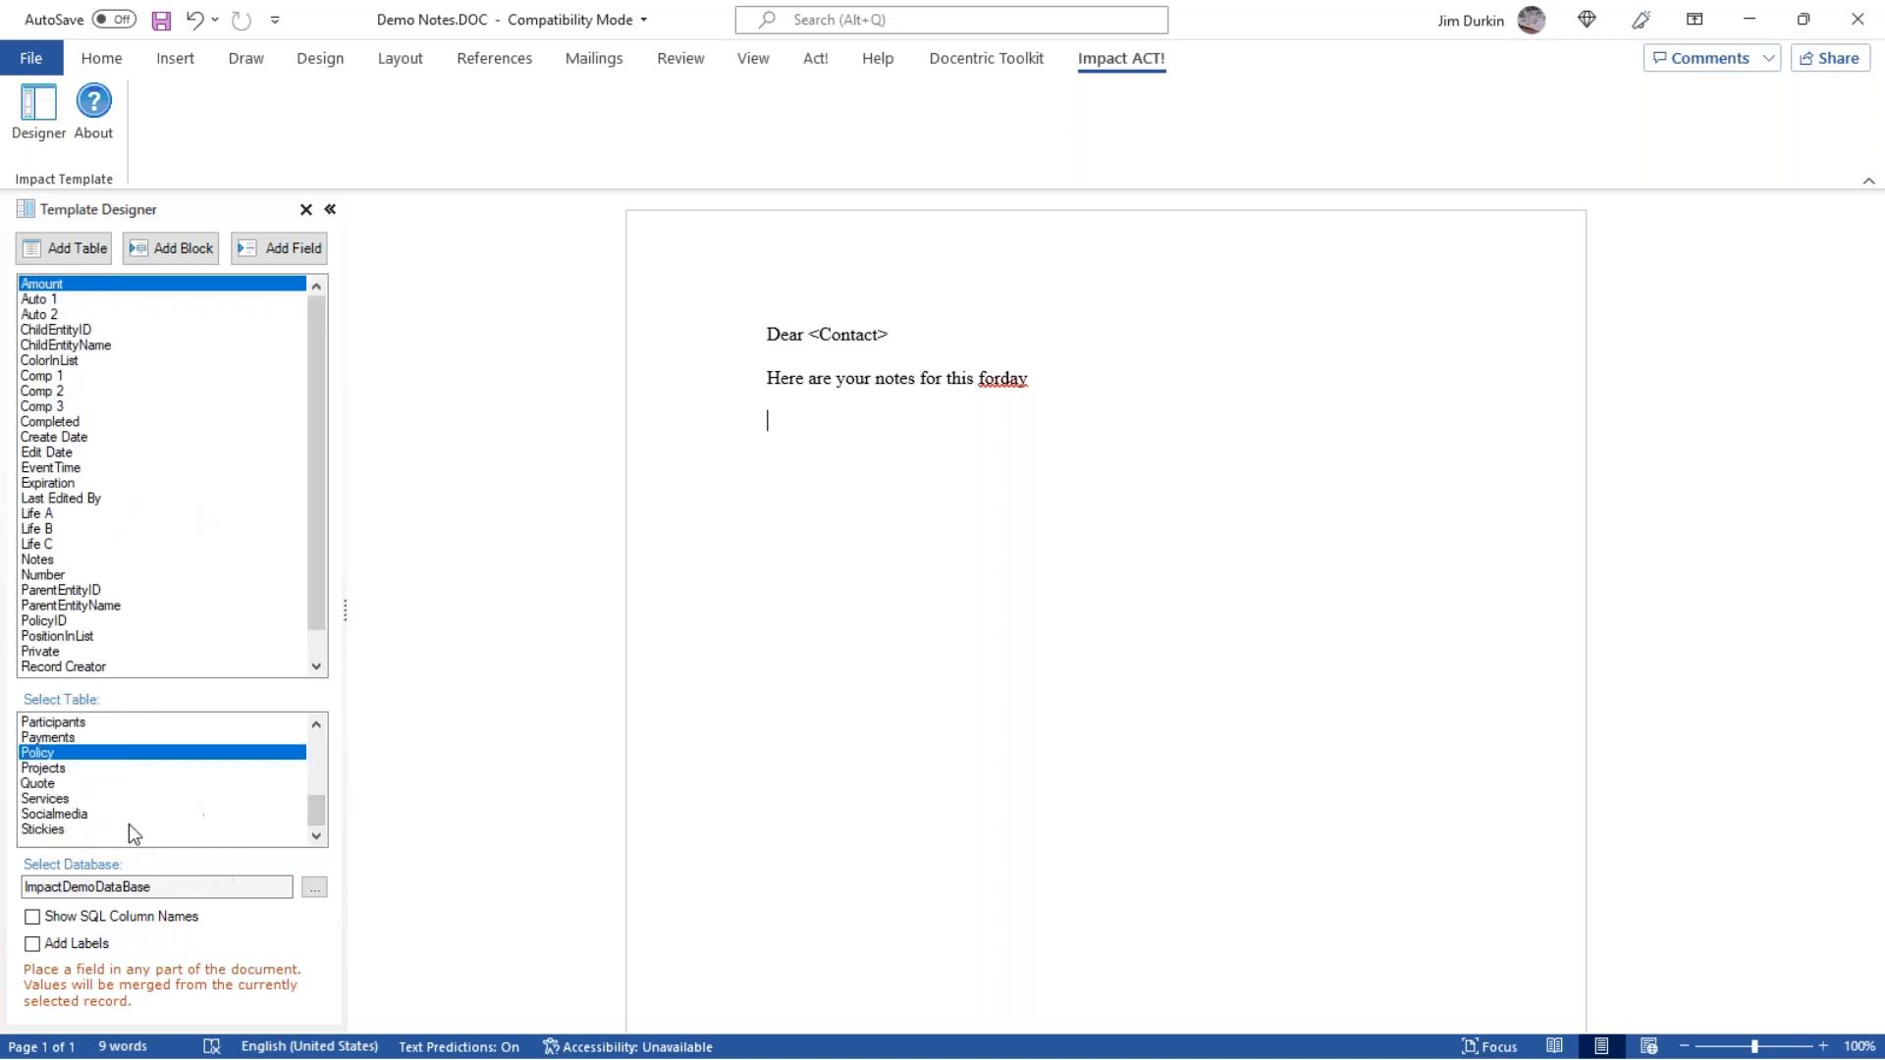
Insert a table based on the Note table with Note Type, Note and Note Date columns below the body sentence.
{"action": "scroll", "coordinate": [130, 823], "scroll_direction": "up", "scroll_amount": 2}
{"action": "left_click", "coordinate": [65, 769]}
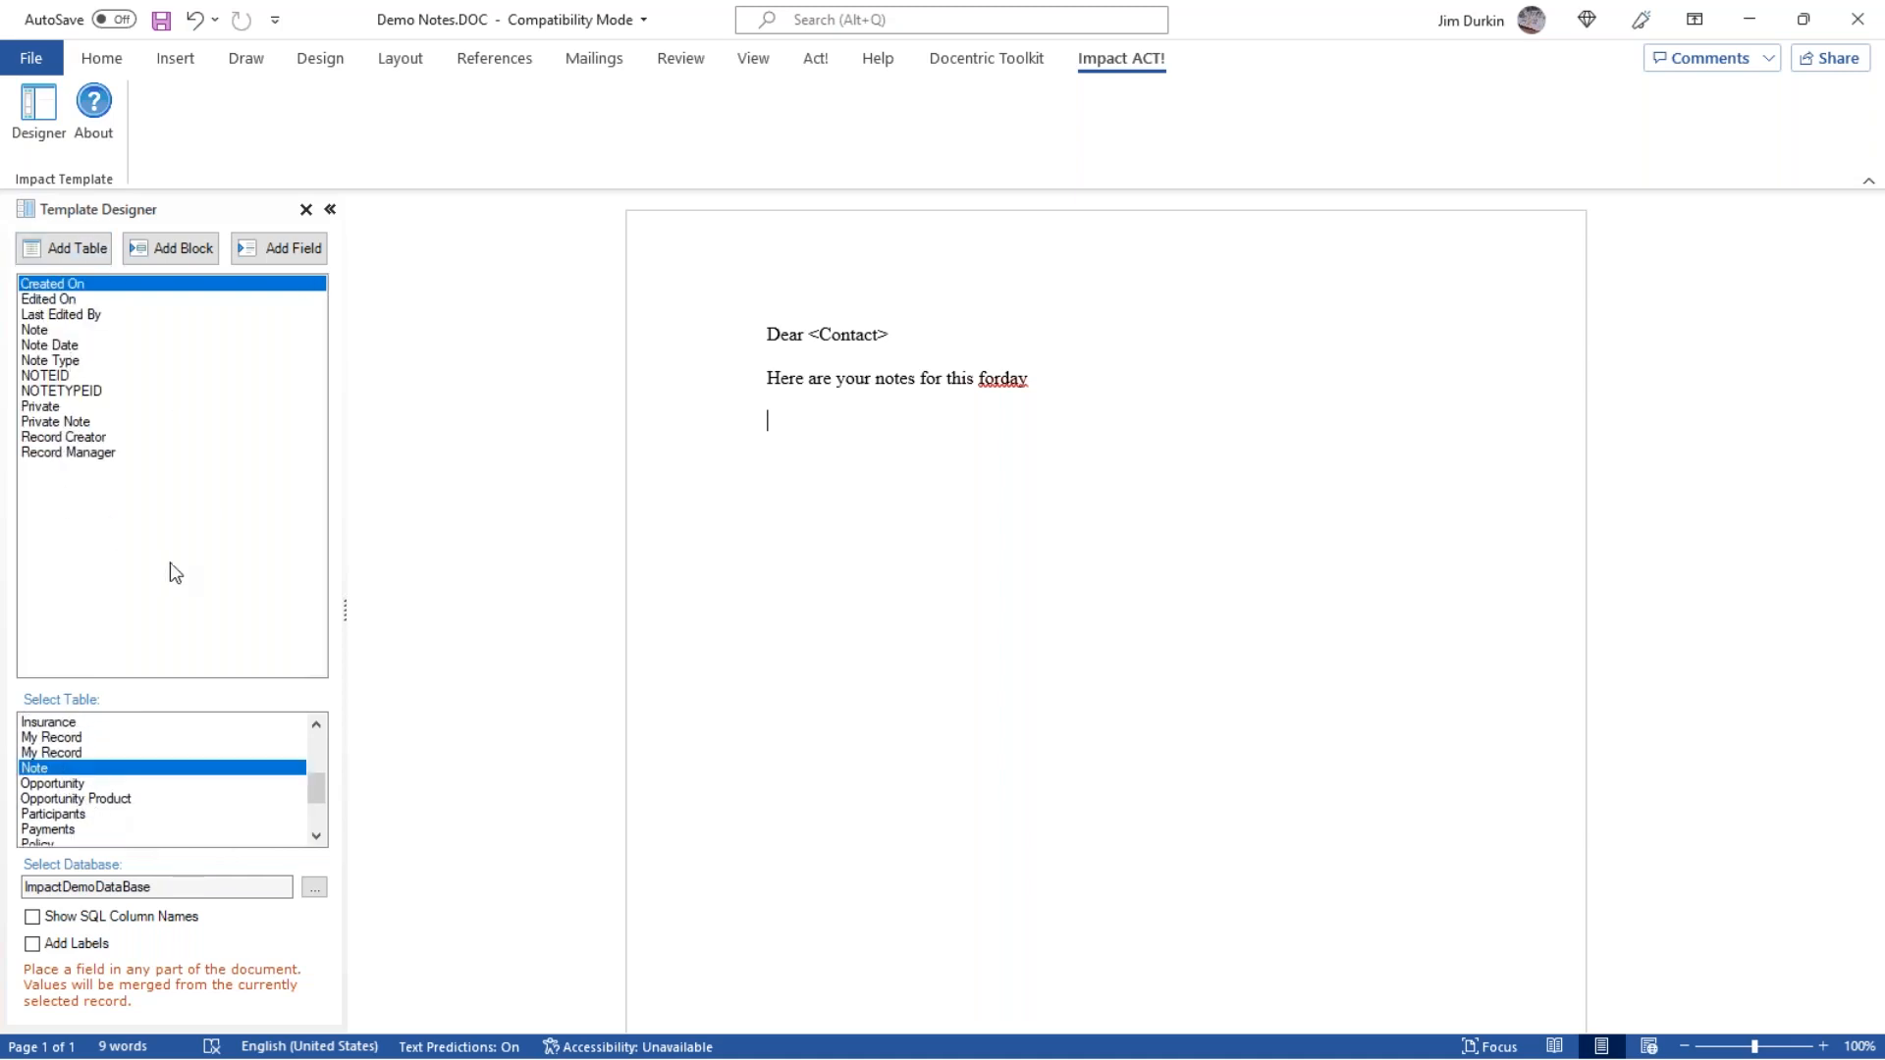
{"action": "left_click", "coordinate": [65, 247]}
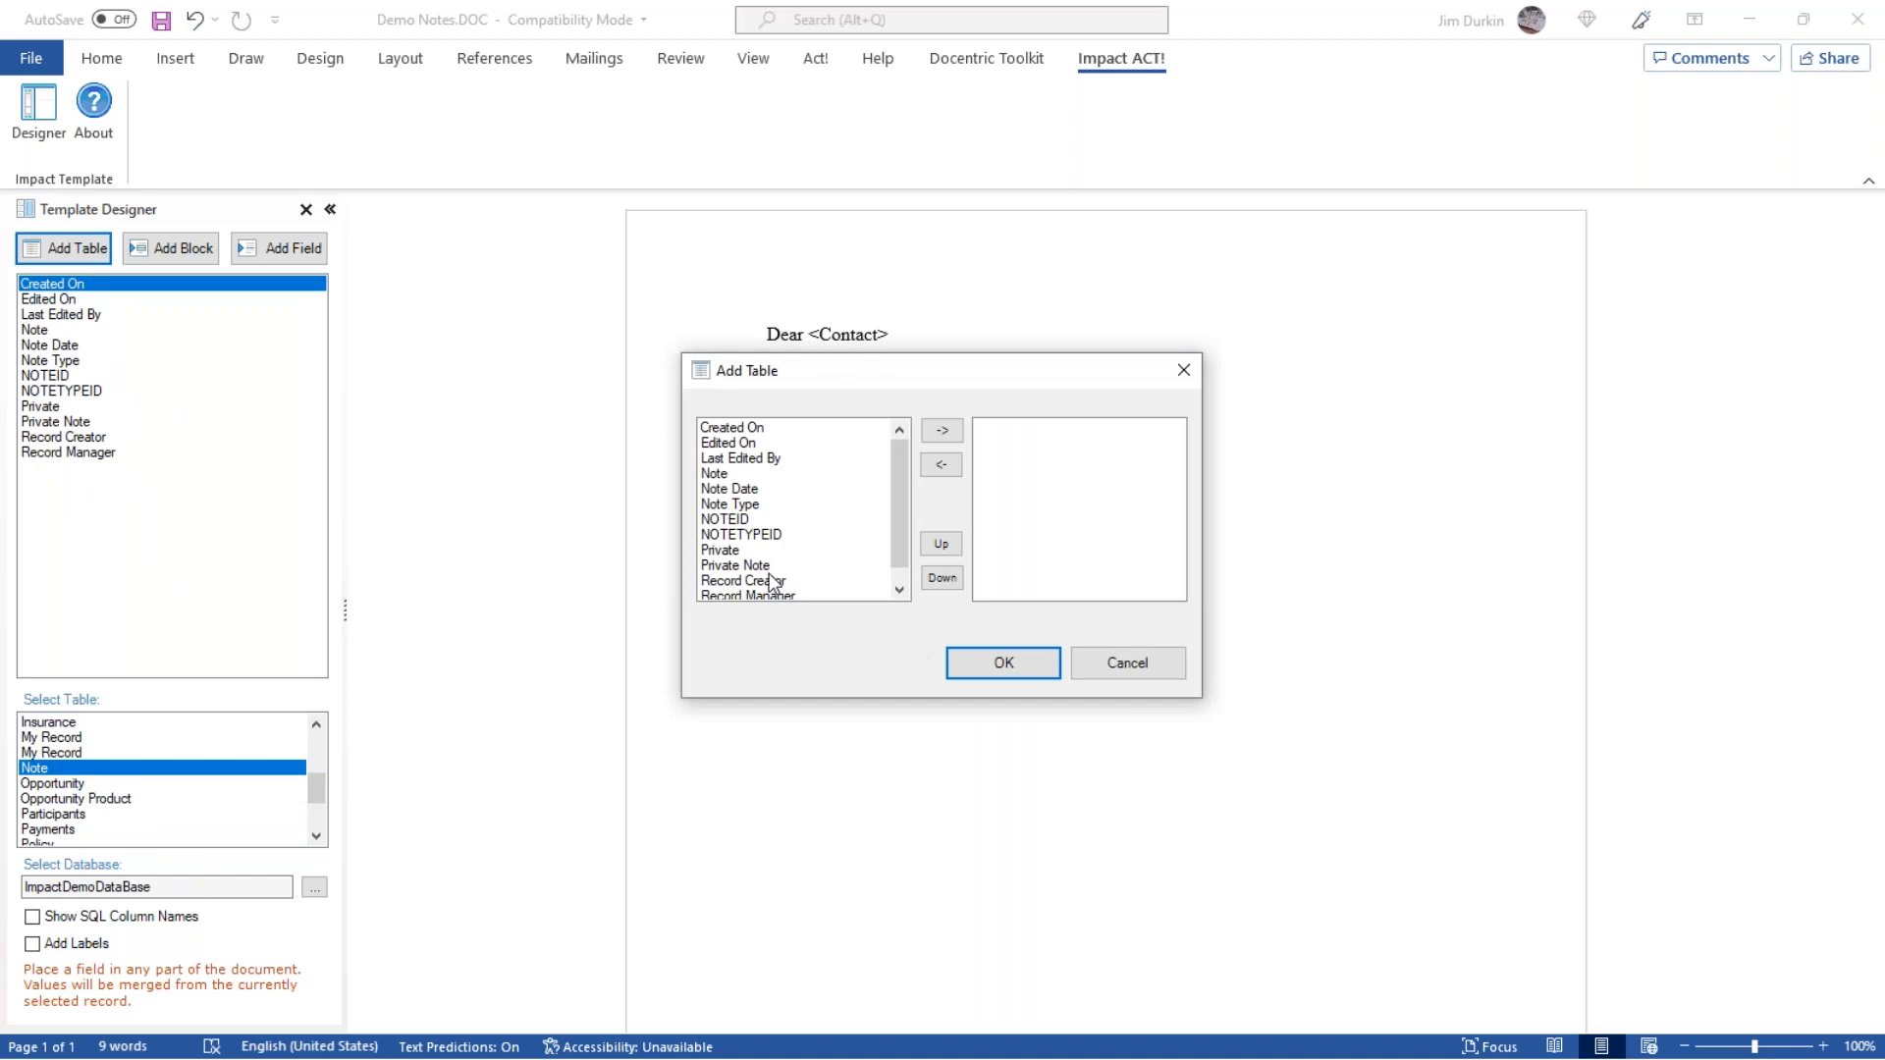
{"action": "double_click", "coordinate": [766, 503]}
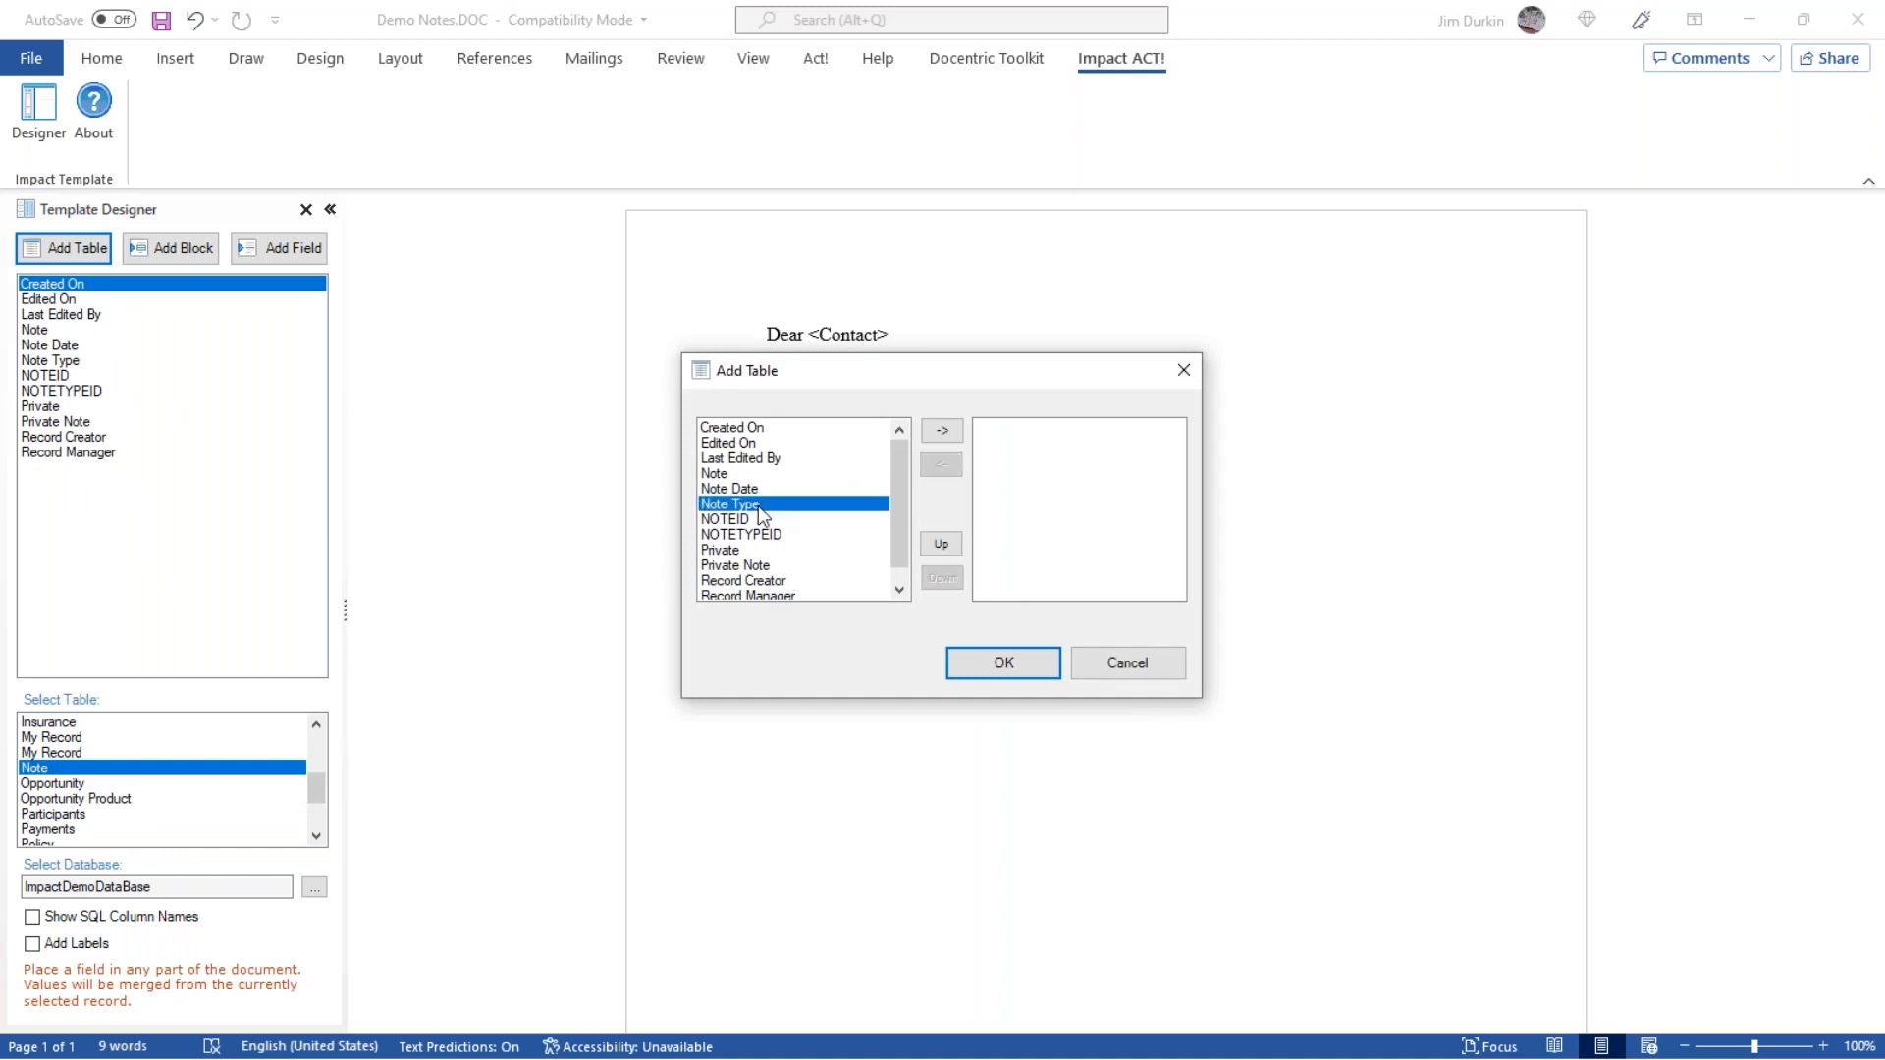
{"action": "scroll", "coordinate": [823, 596], "scroll_direction": "down", "scroll_amount": 1}
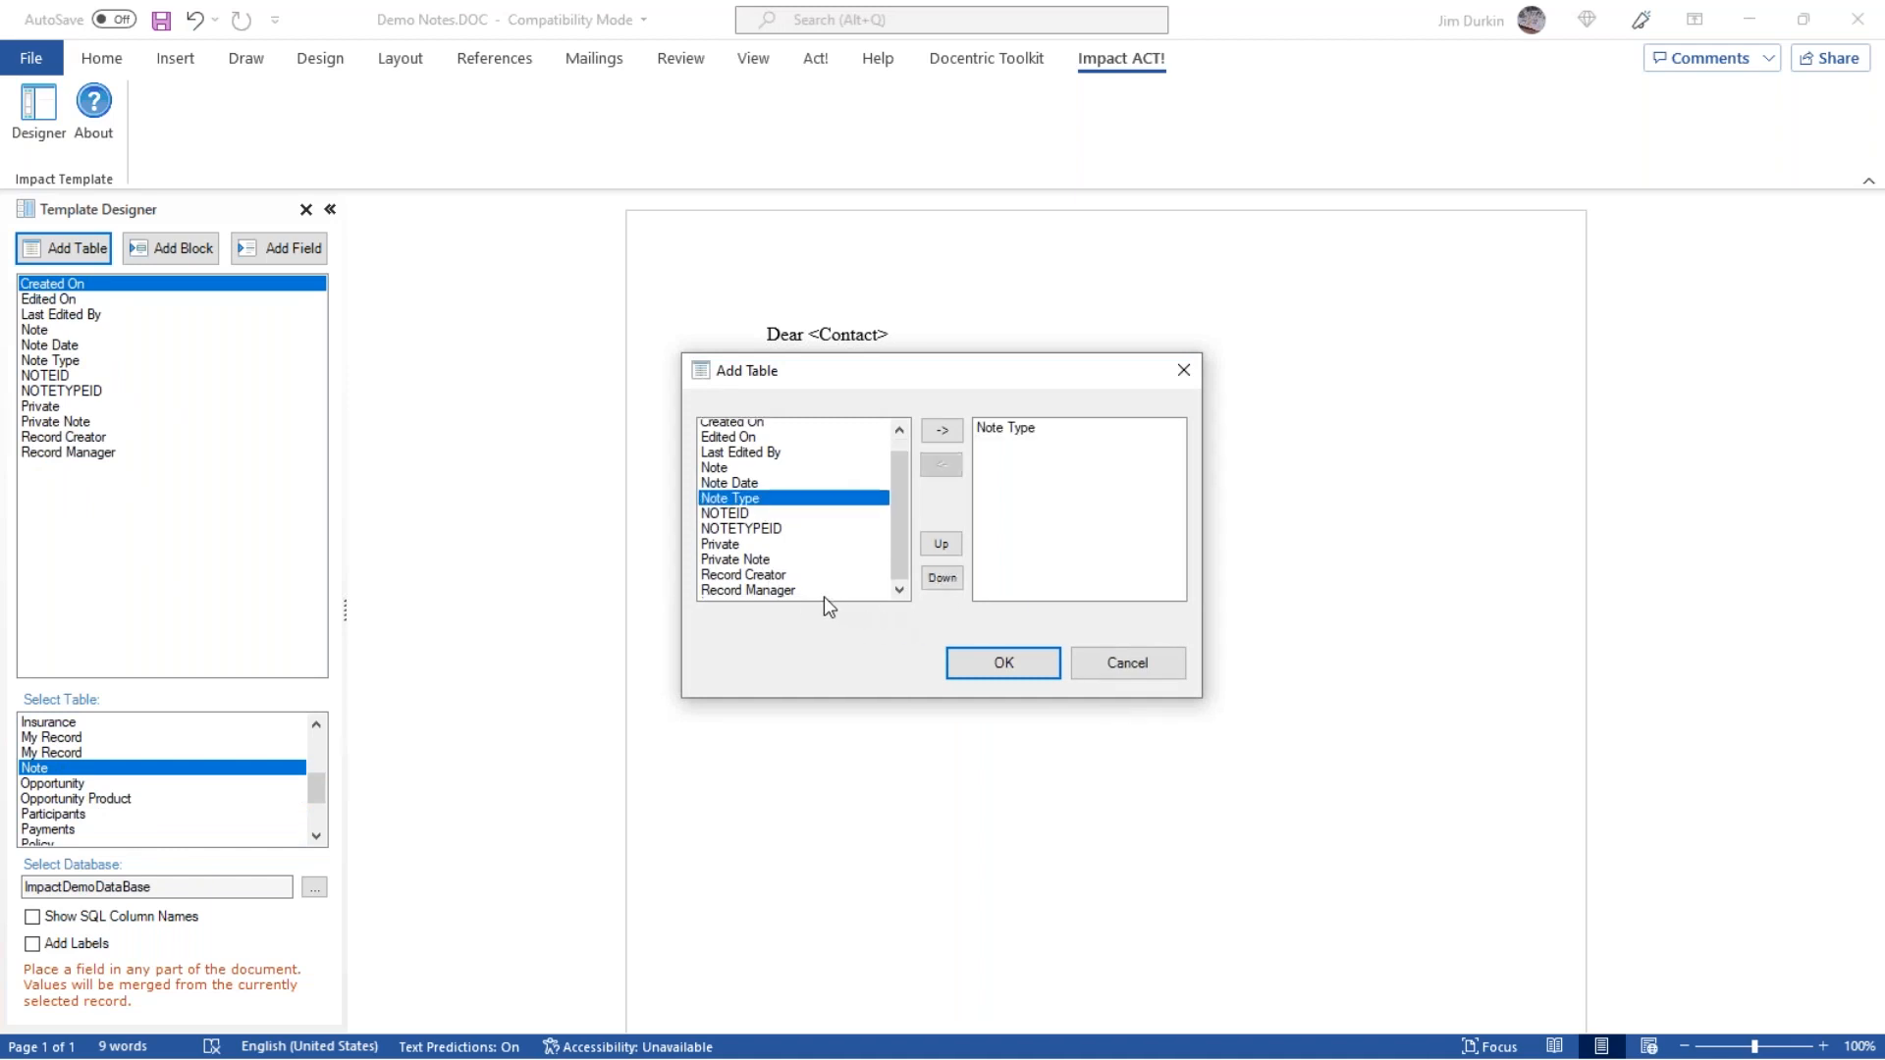
{"action": "double_click", "coordinate": [739, 458]}
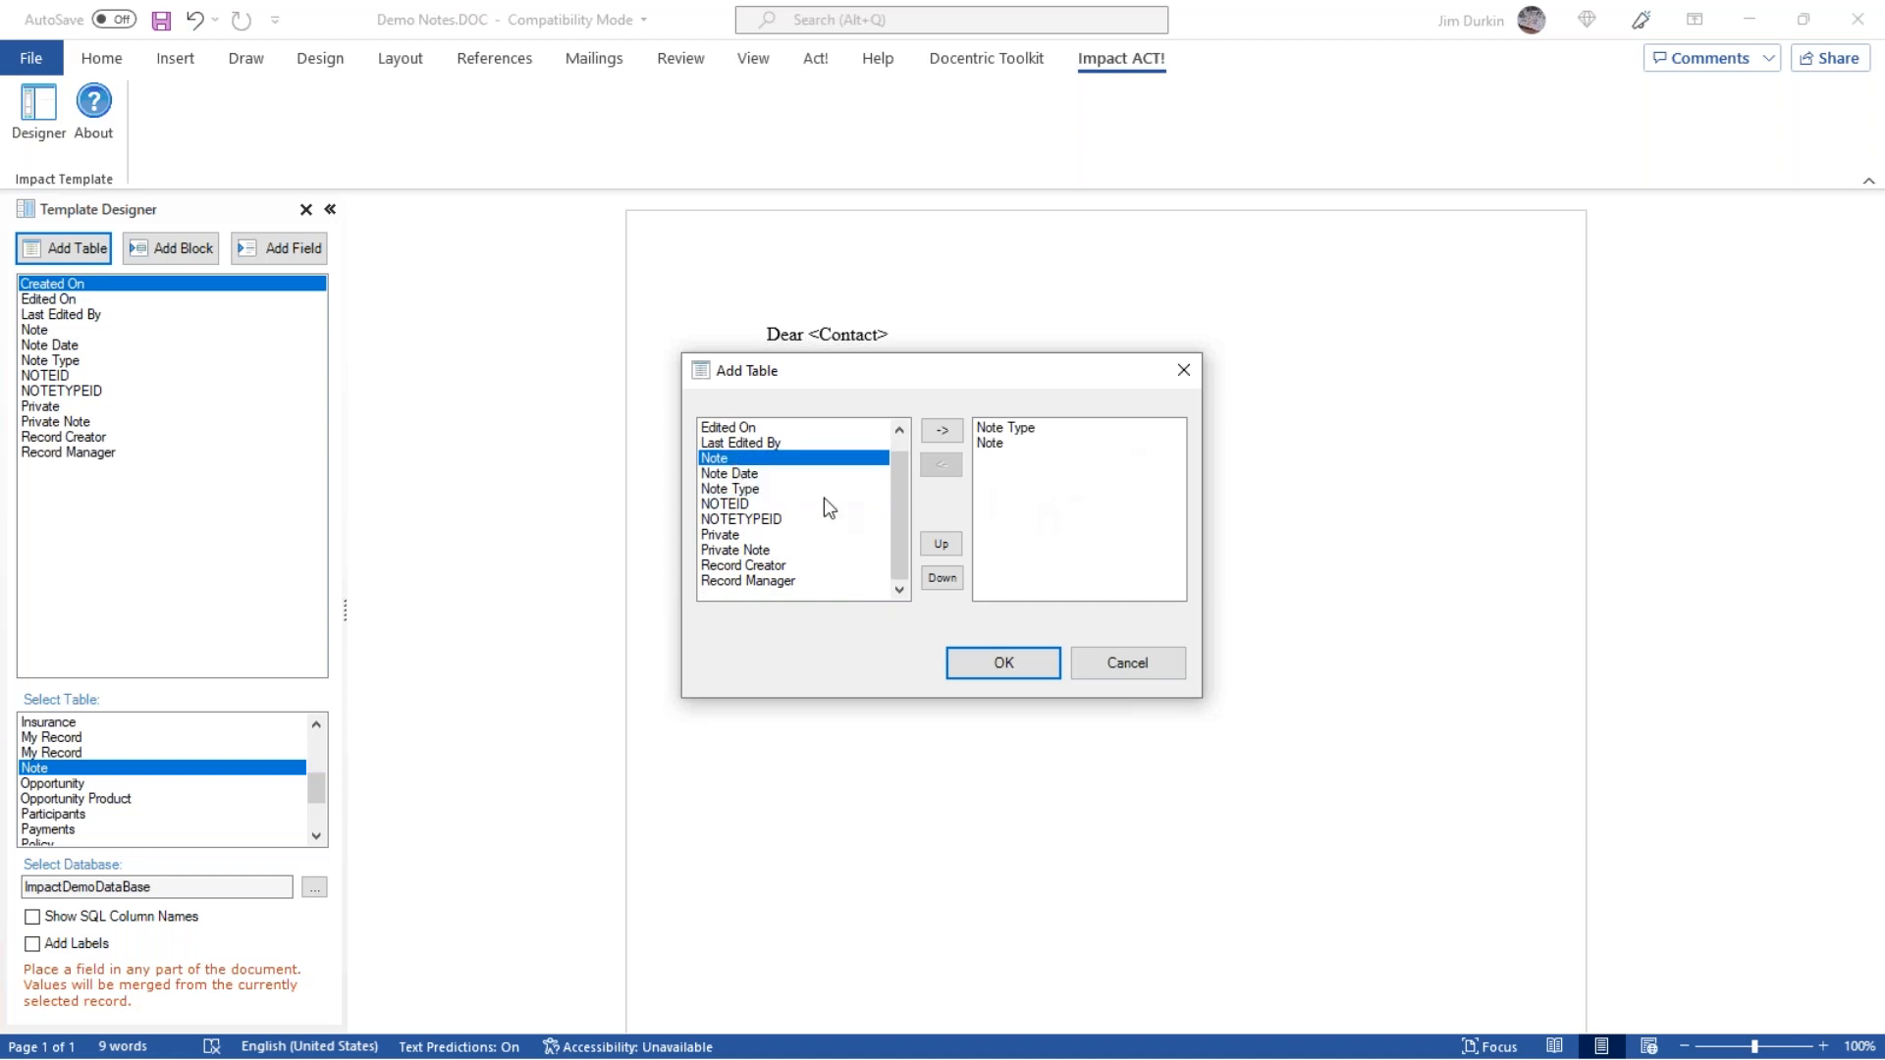
{"action": "double_click", "coordinate": [771, 476]}
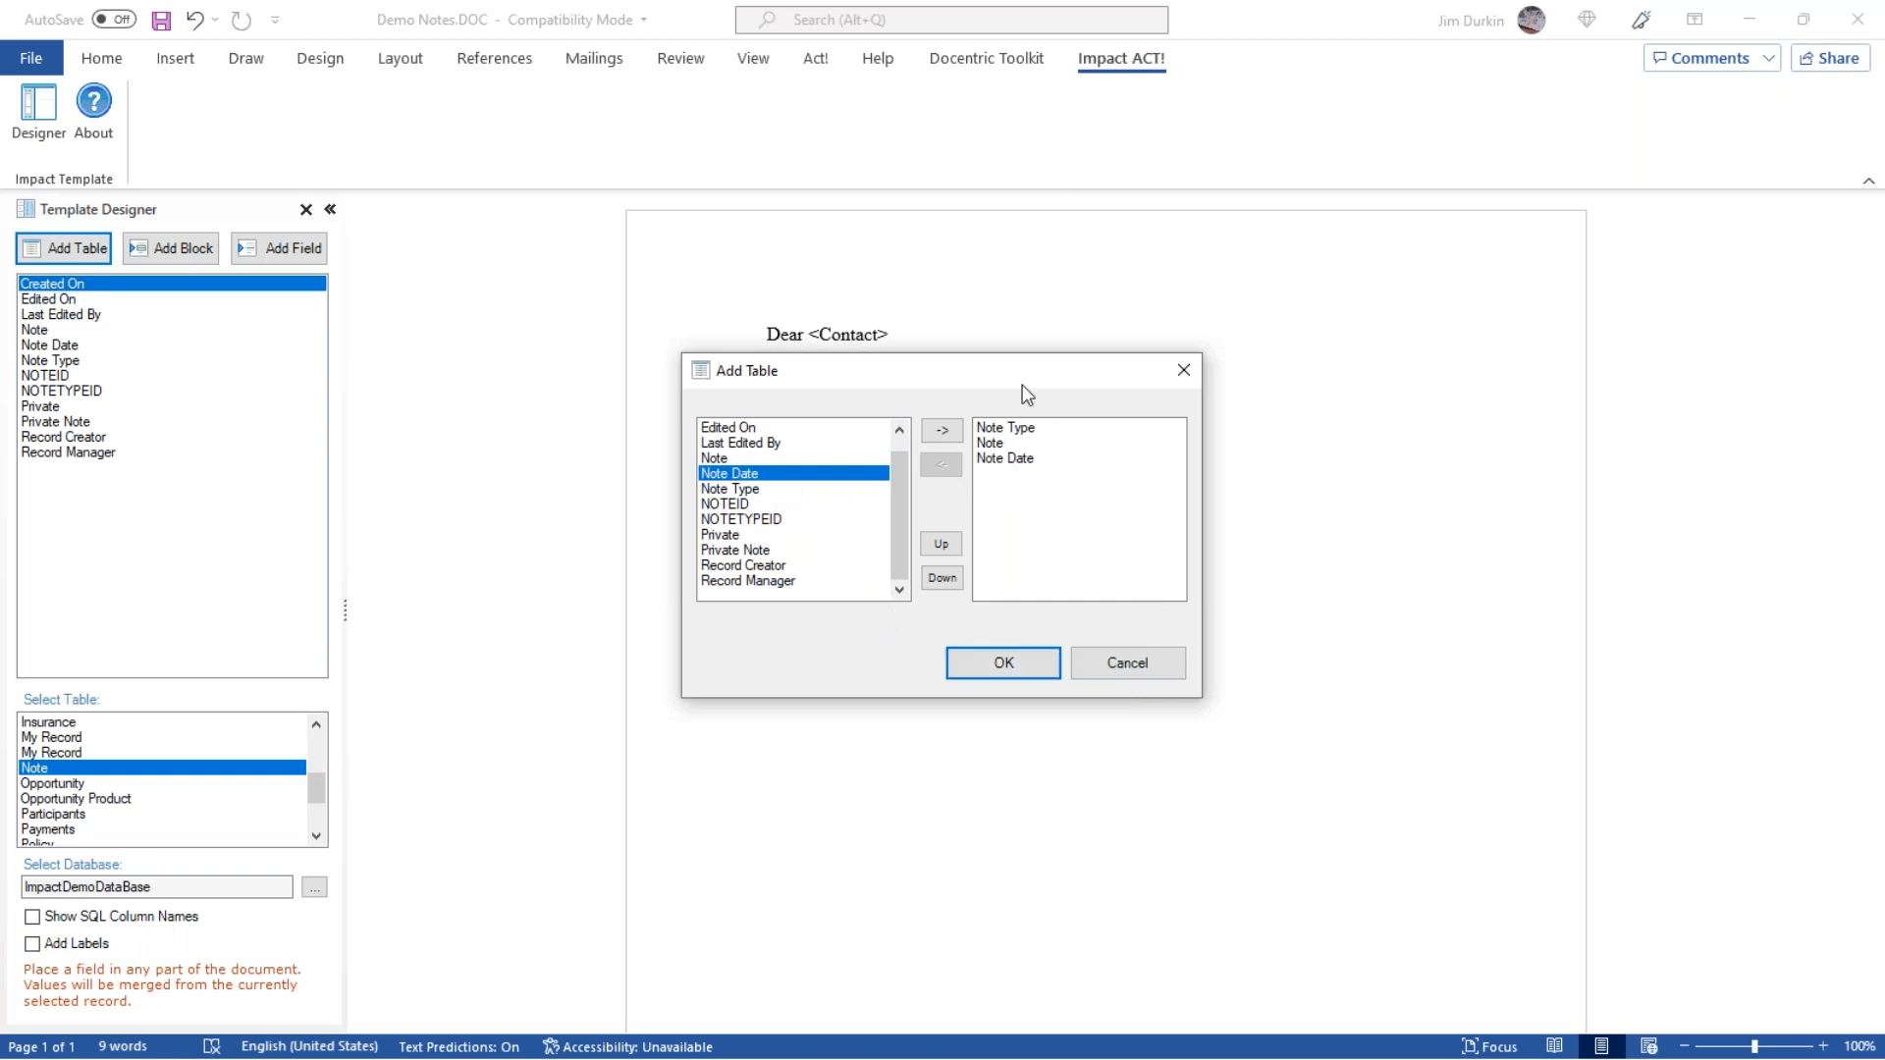
{"action": "left_click", "coordinate": [1003, 665]}
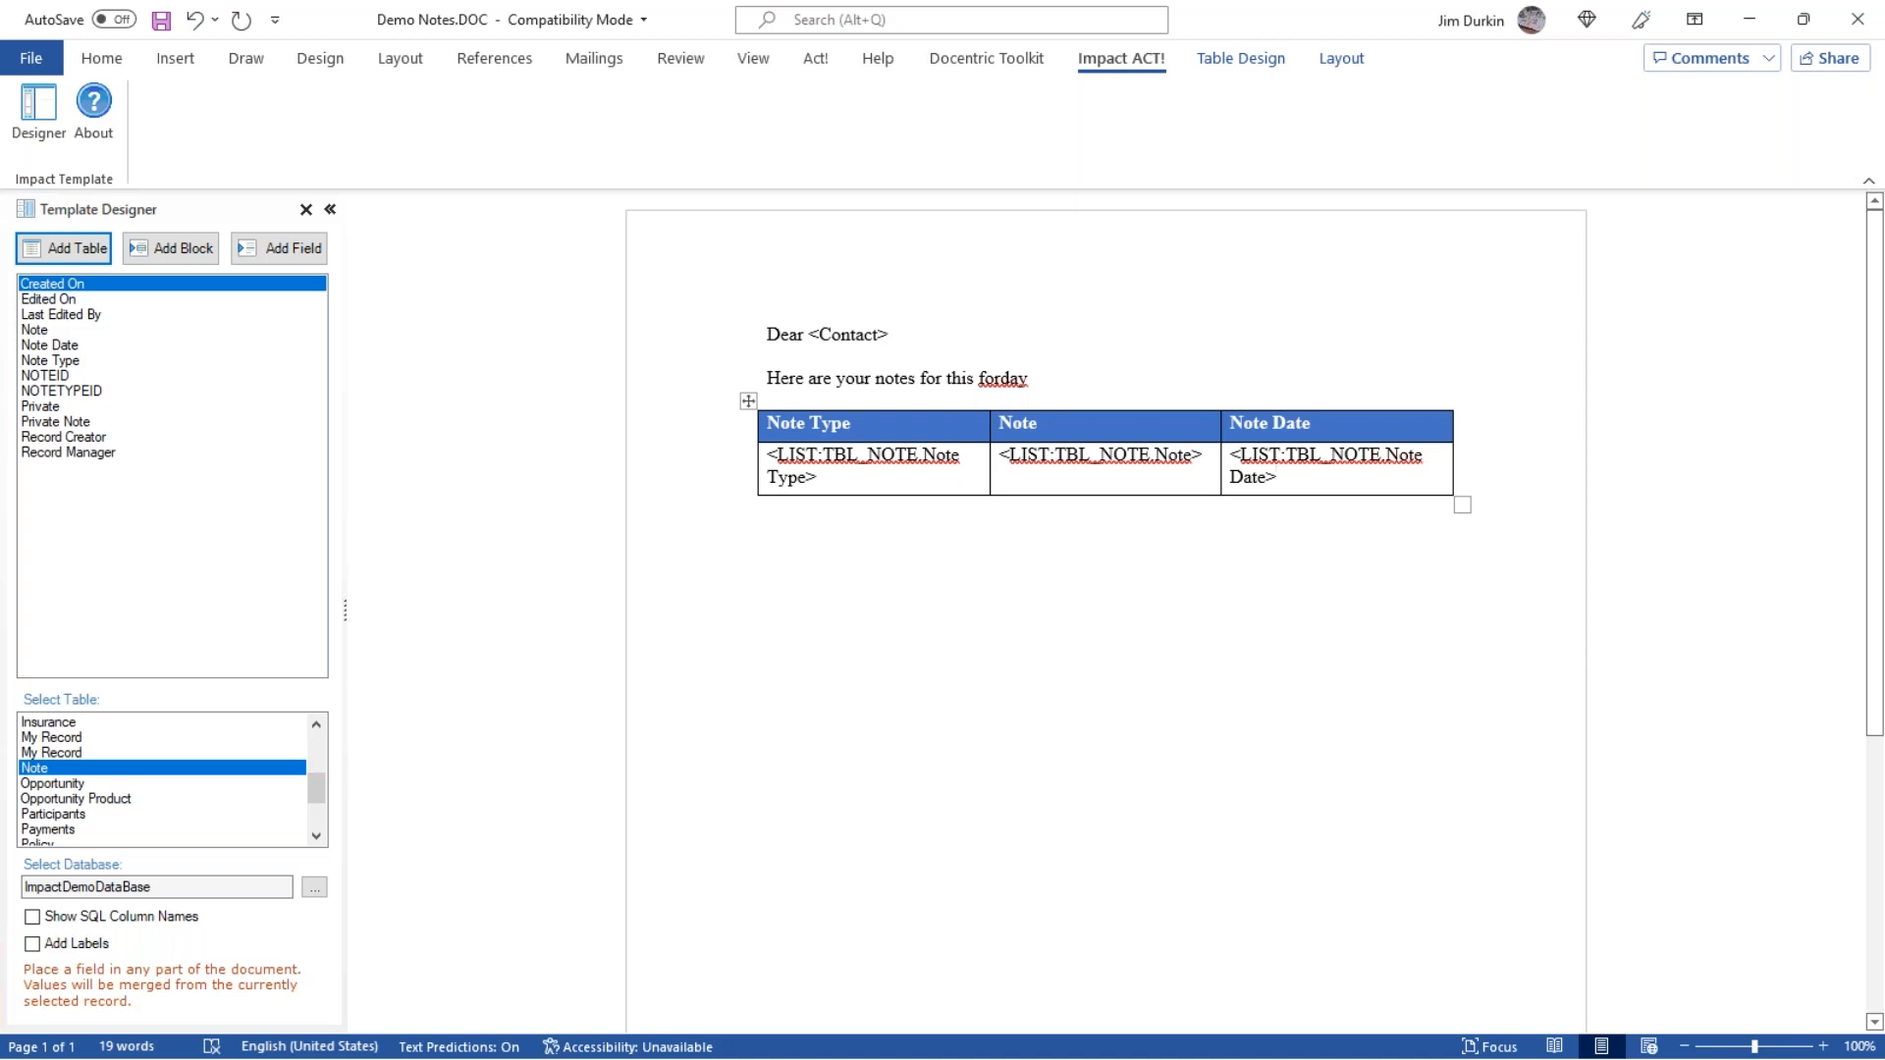
Apply a light blue style from the Grid Tables group to the whole notes table.
{"action": "left_click", "coordinate": [746, 403]}
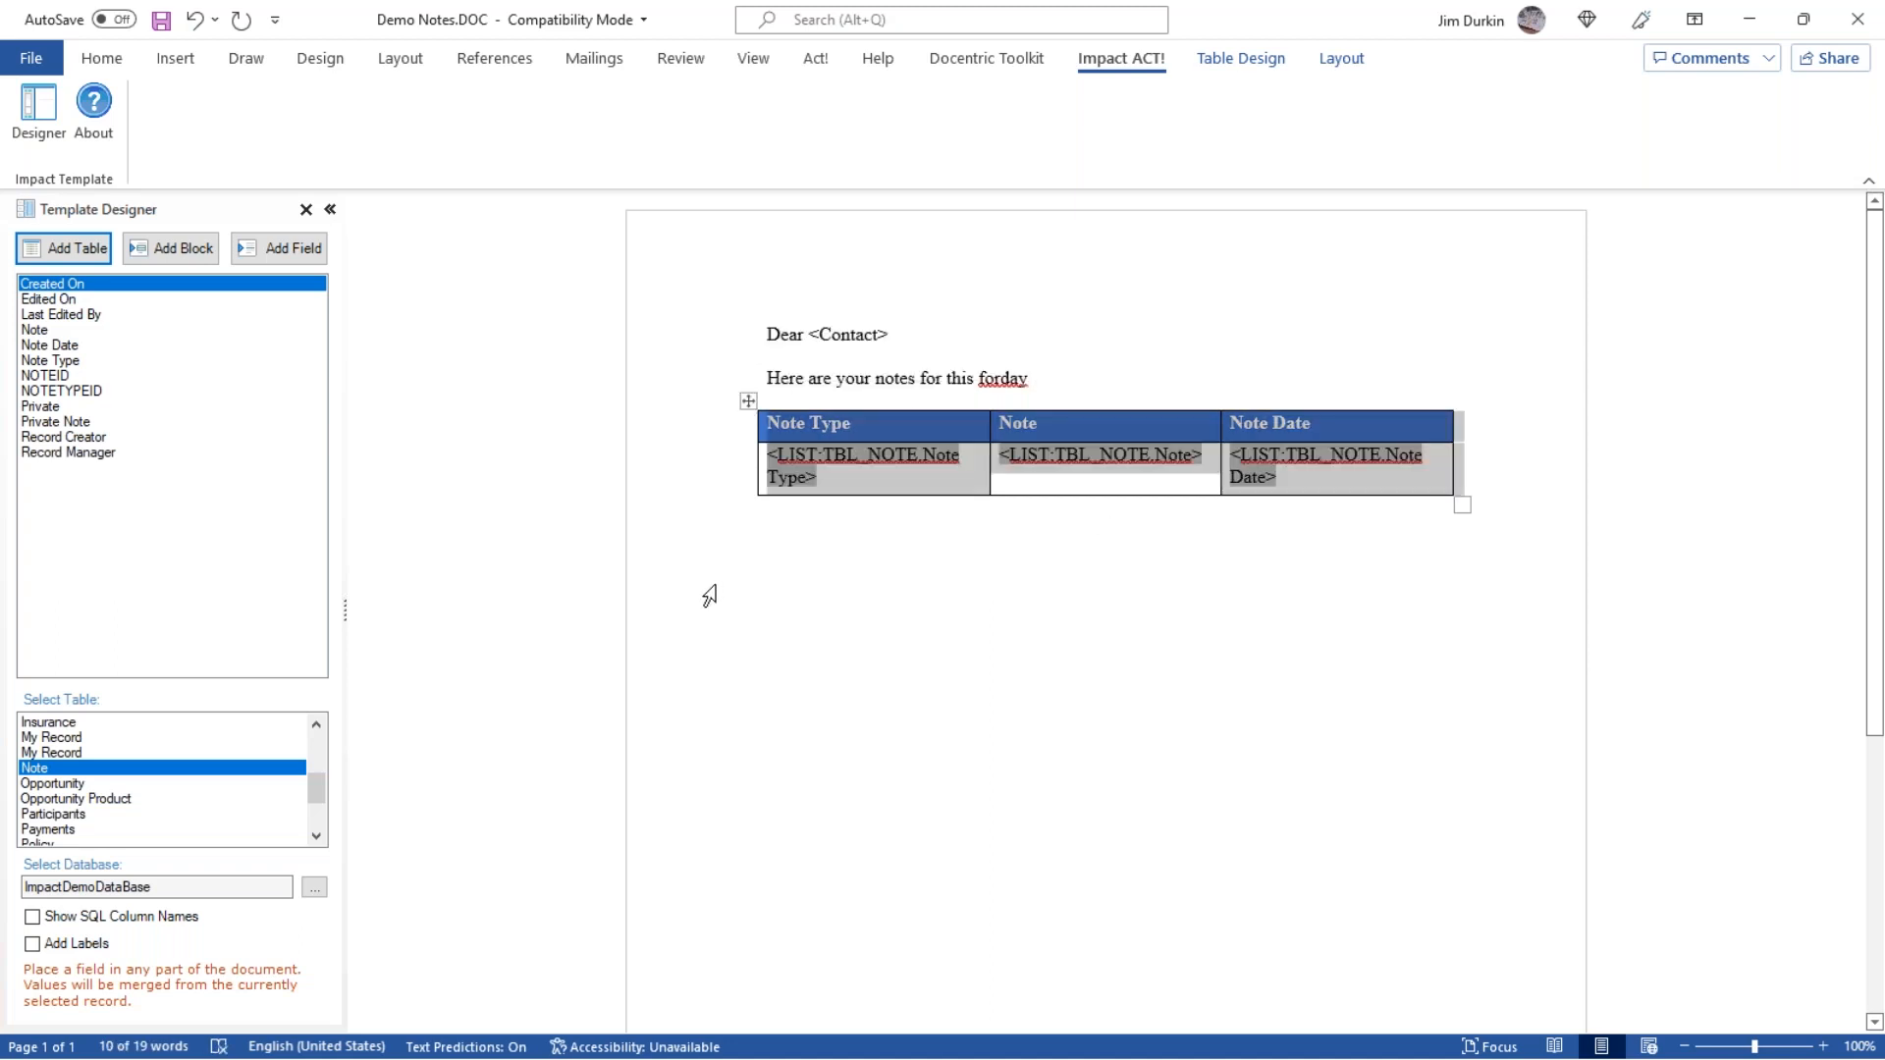
{"action": "left_click", "coordinate": [1256, 63]}
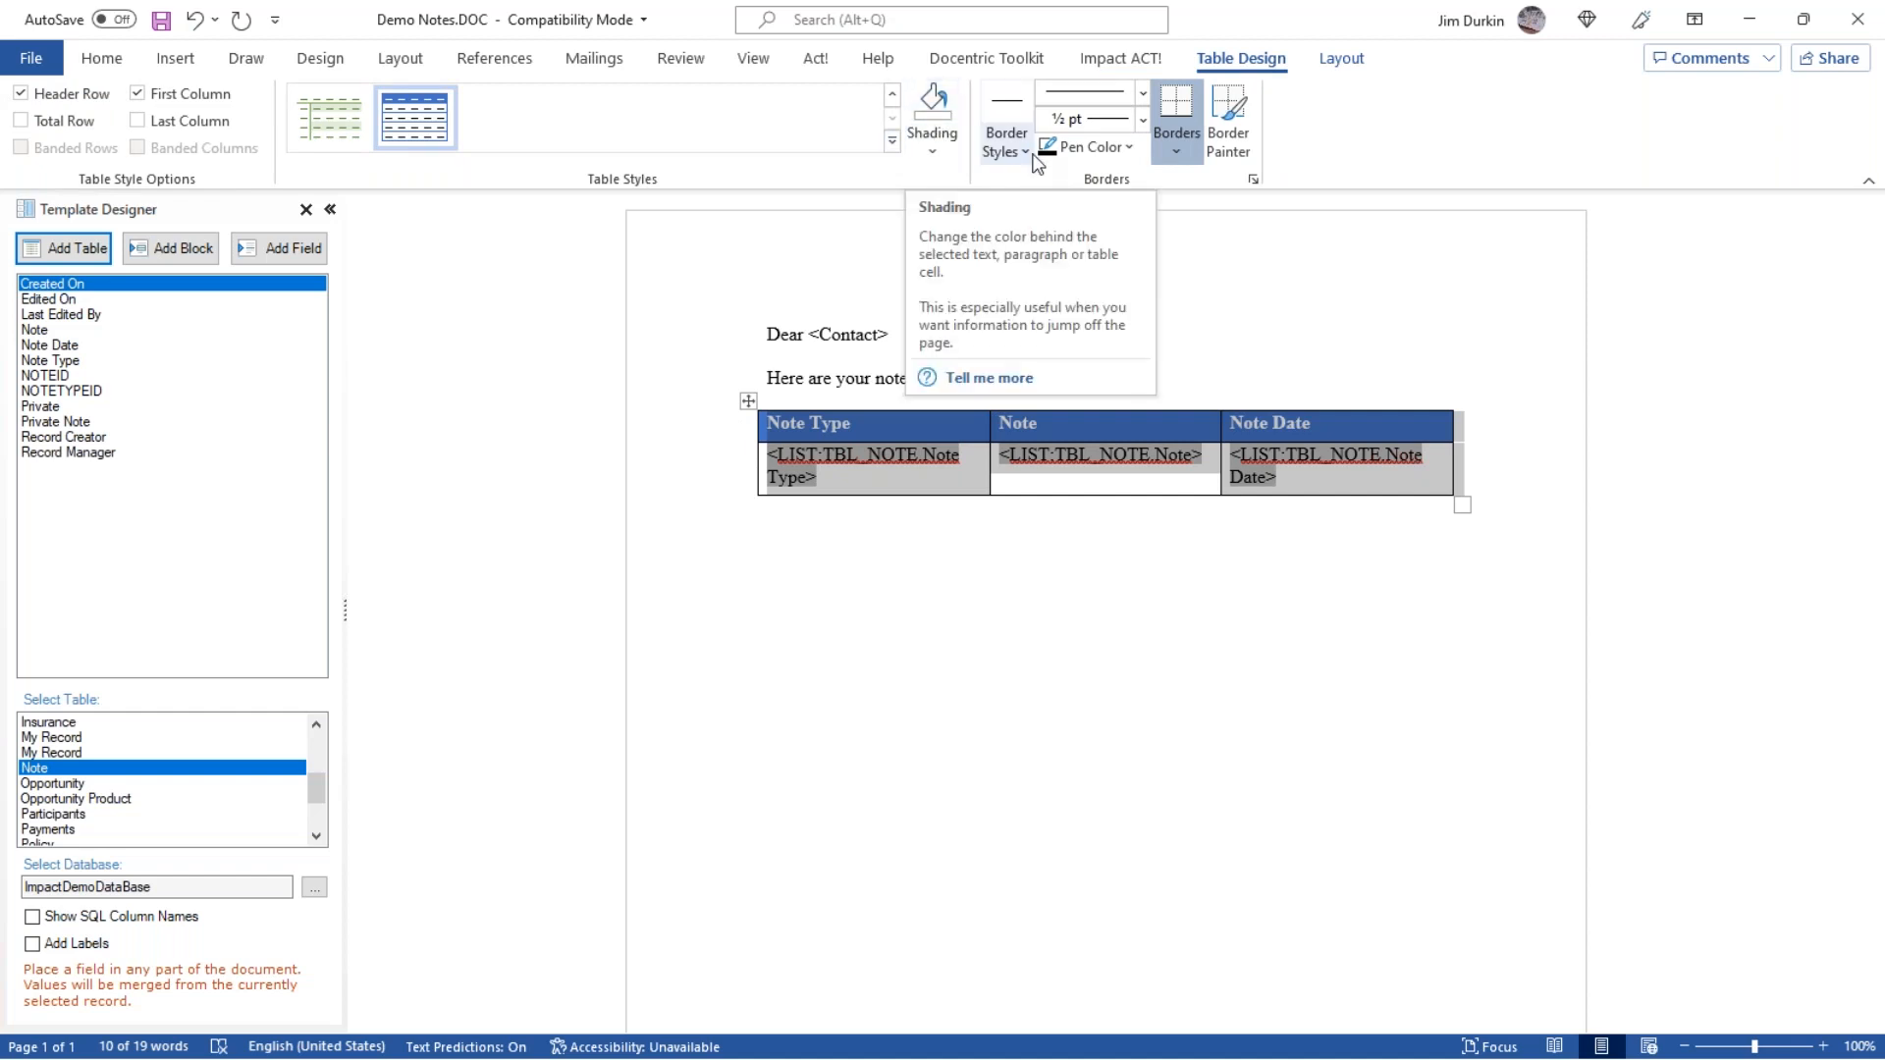
{"action": "left_click", "coordinate": [890, 143]}
{"action": "left_click_drag", "start_coordinate": [890, 573], "coordinate": [899, 191]}
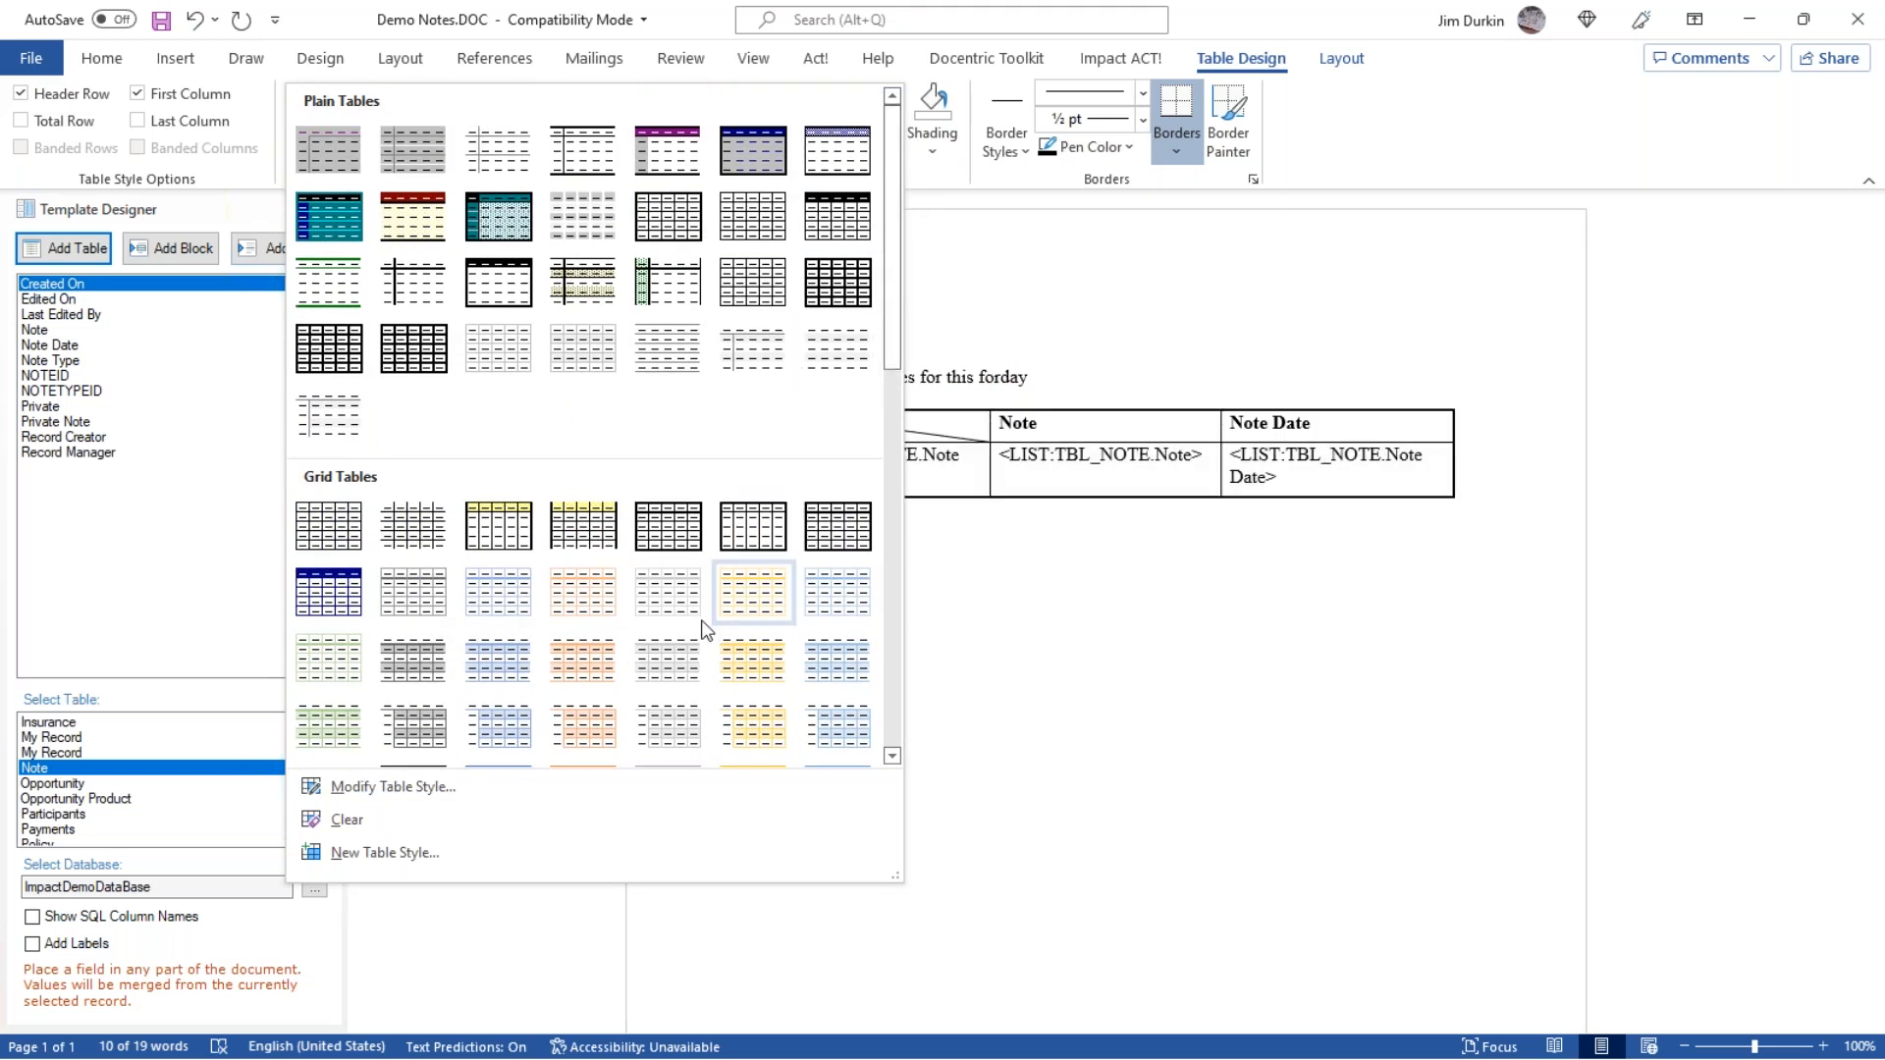
{"action": "left_click", "coordinate": [833, 675]}
{"action": "left_click", "coordinate": [999, 653]}
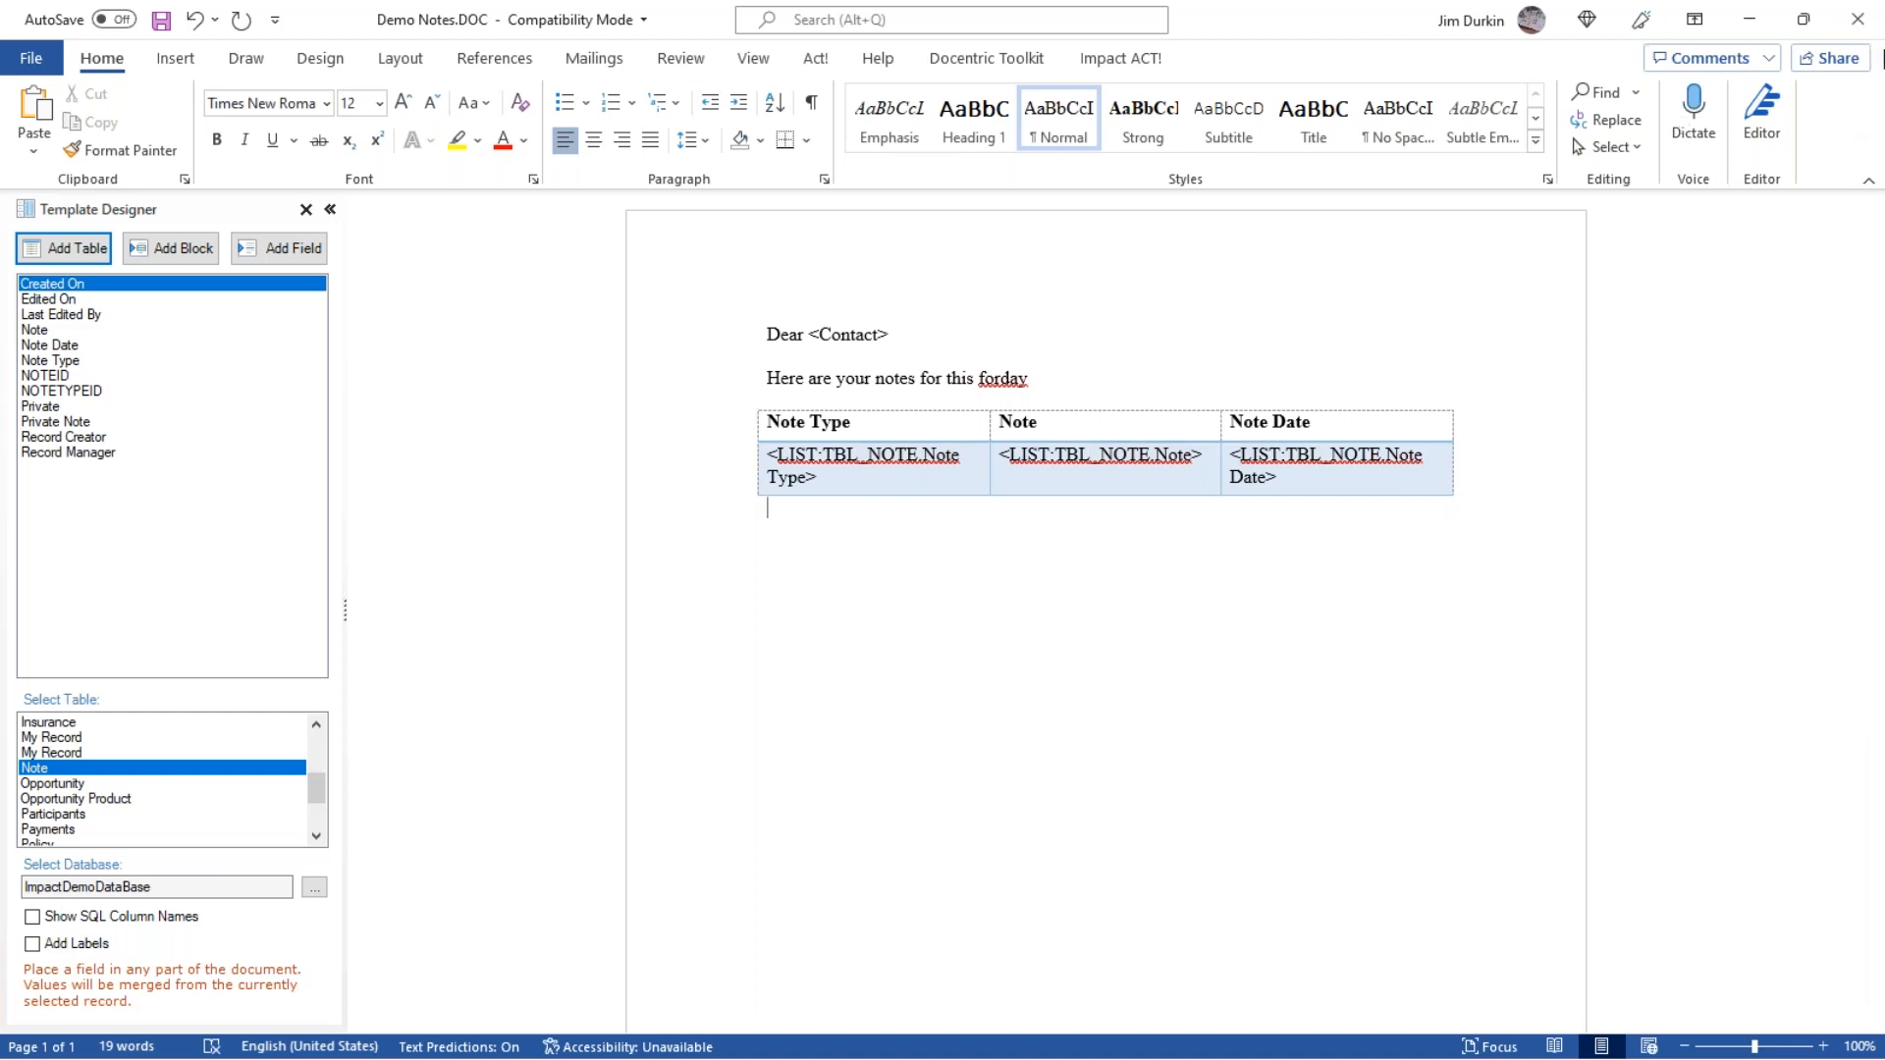
Close the Demo Notes template with its changes saved, and create the merged Demo Notes document for the contact.
{"action": "left_click", "coordinate": [1859, 24]}
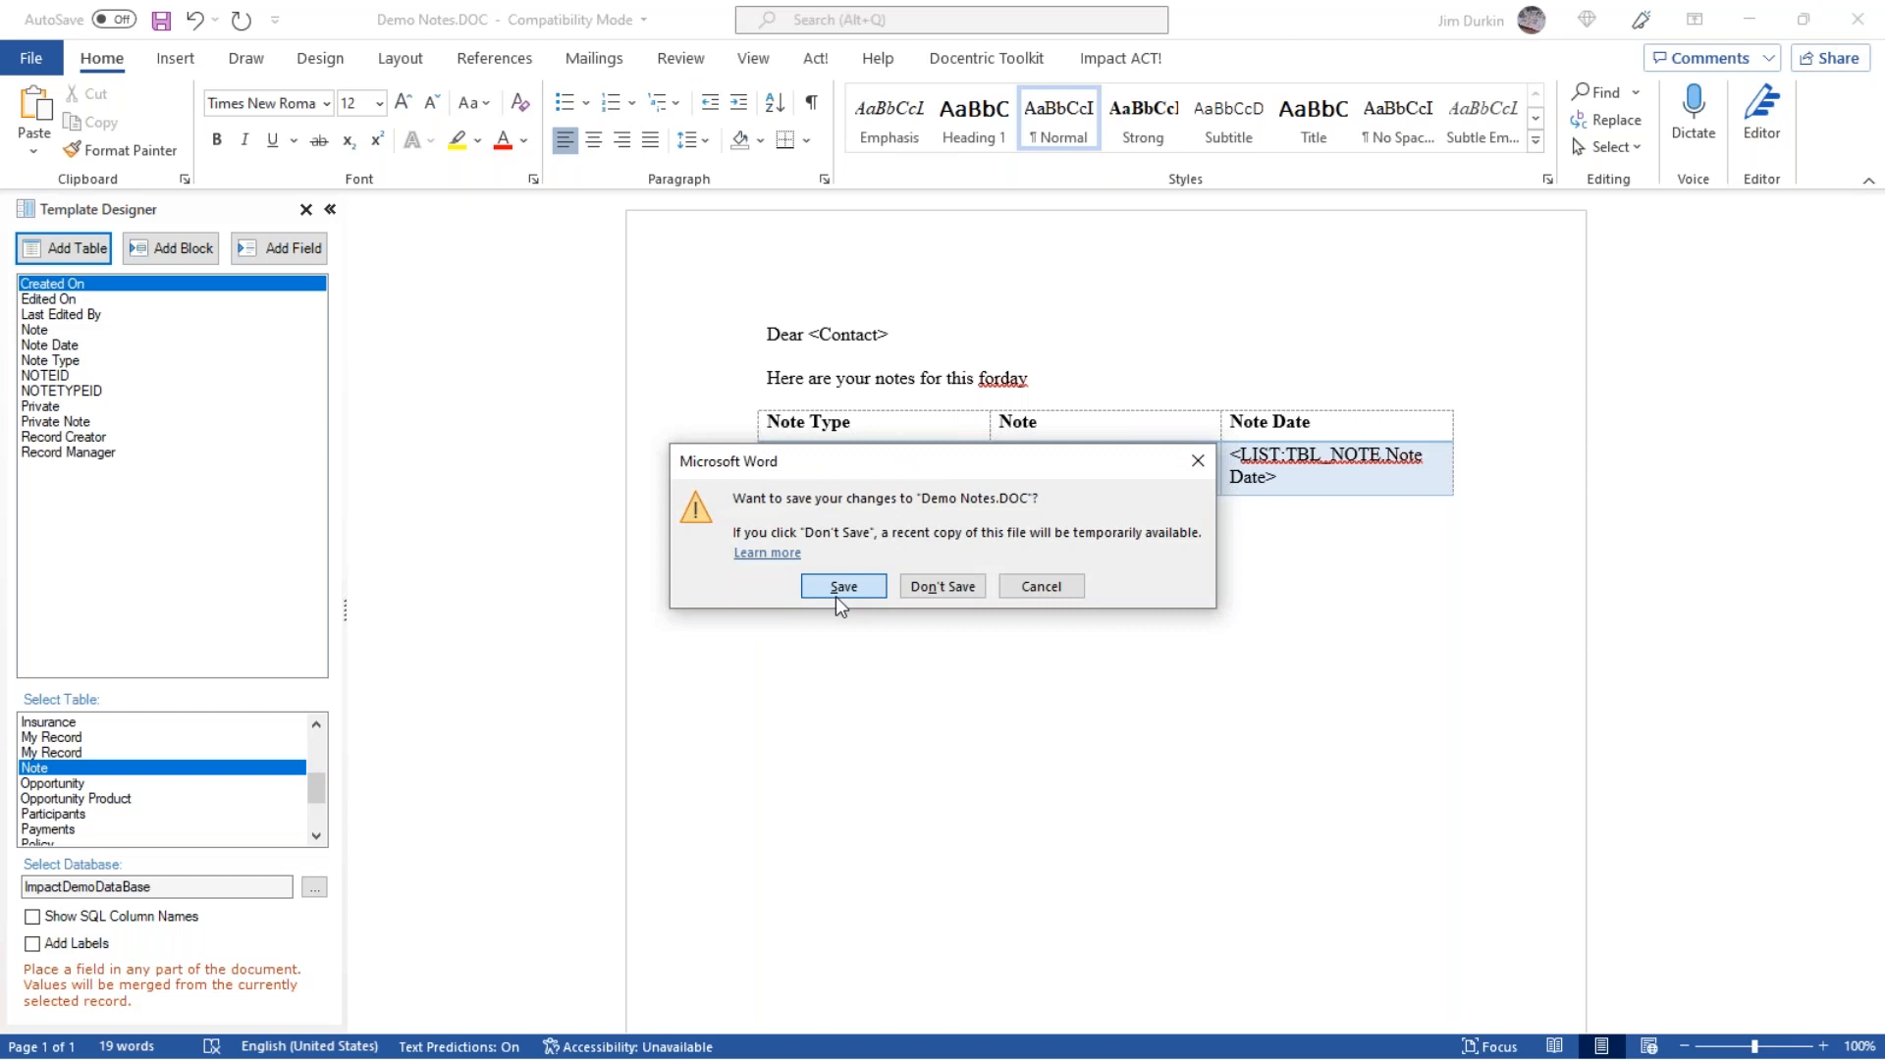
{"action": "left_click", "coordinate": [841, 592]}
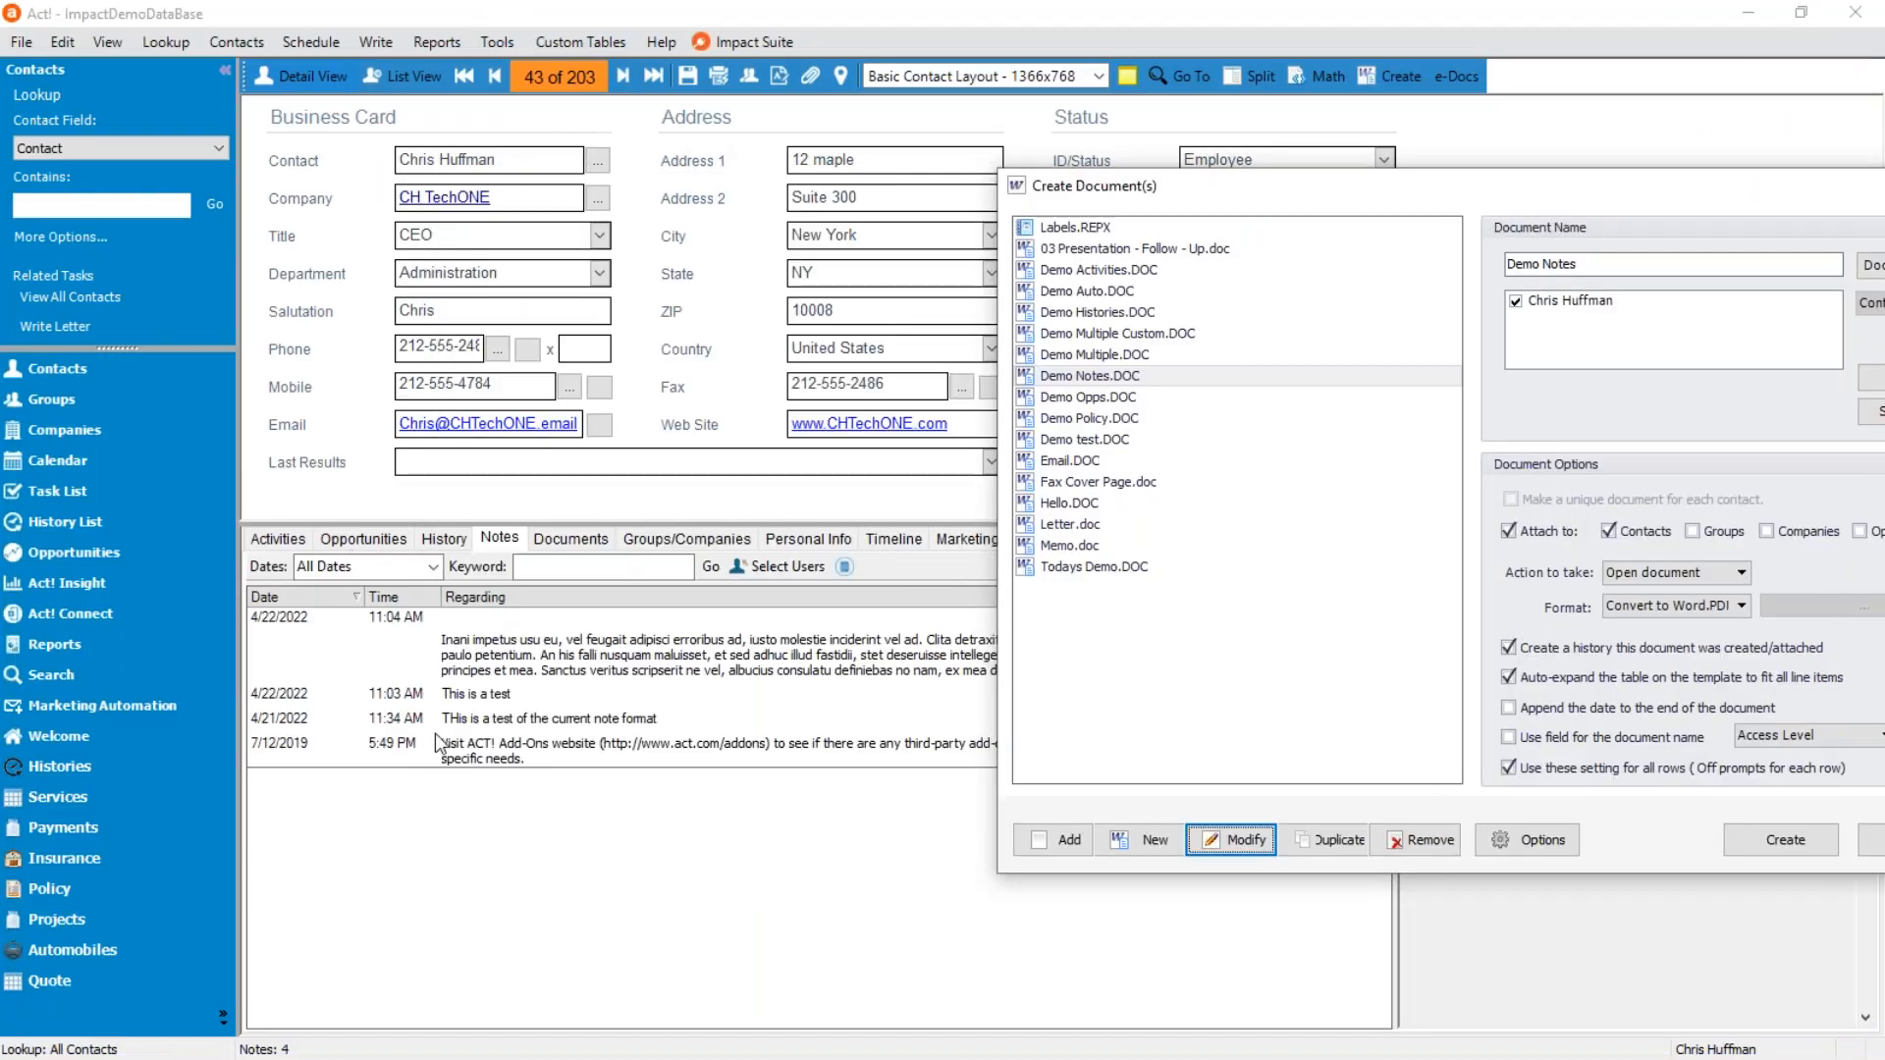
{"action": "left_click_drag", "start_coordinate": [1307, 193], "coordinate": [775, 122]}
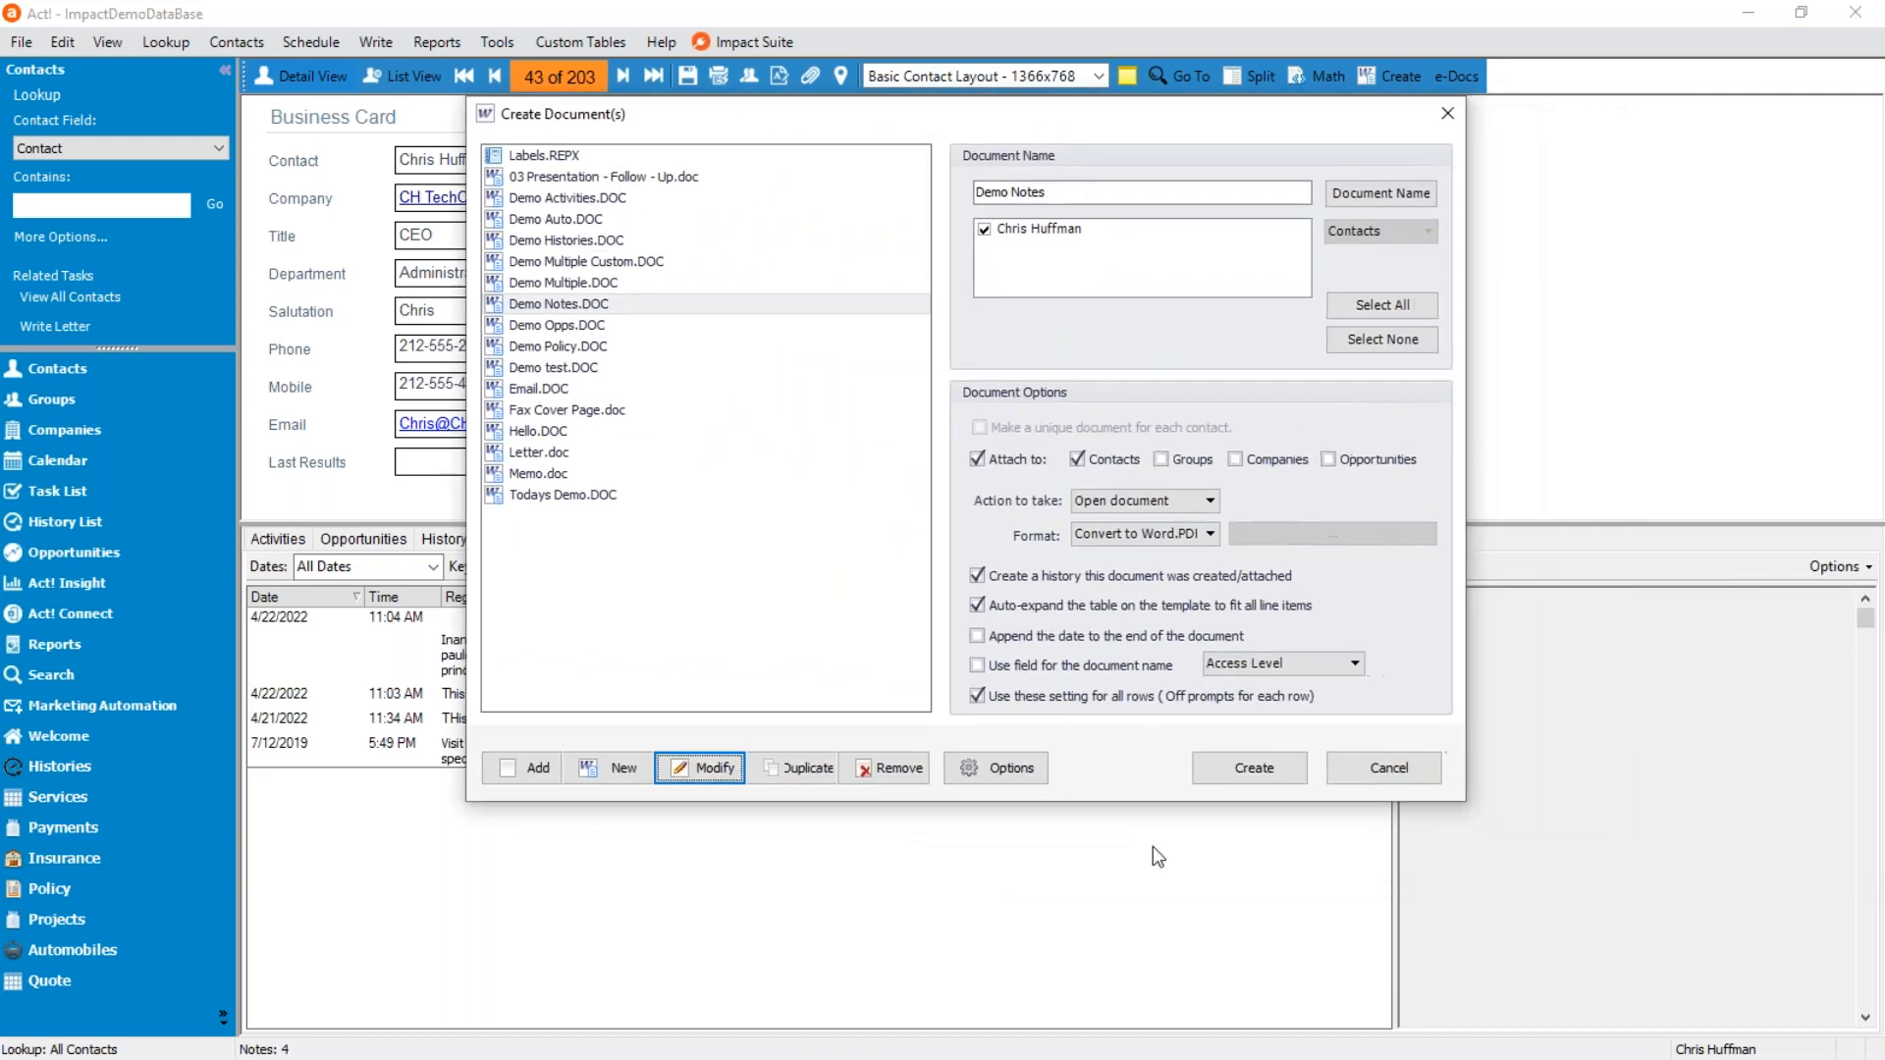
{"action": "left_click", "coordinate": [515, 306]}
{"action": "left_click", "coordinate": [1266, 776]}
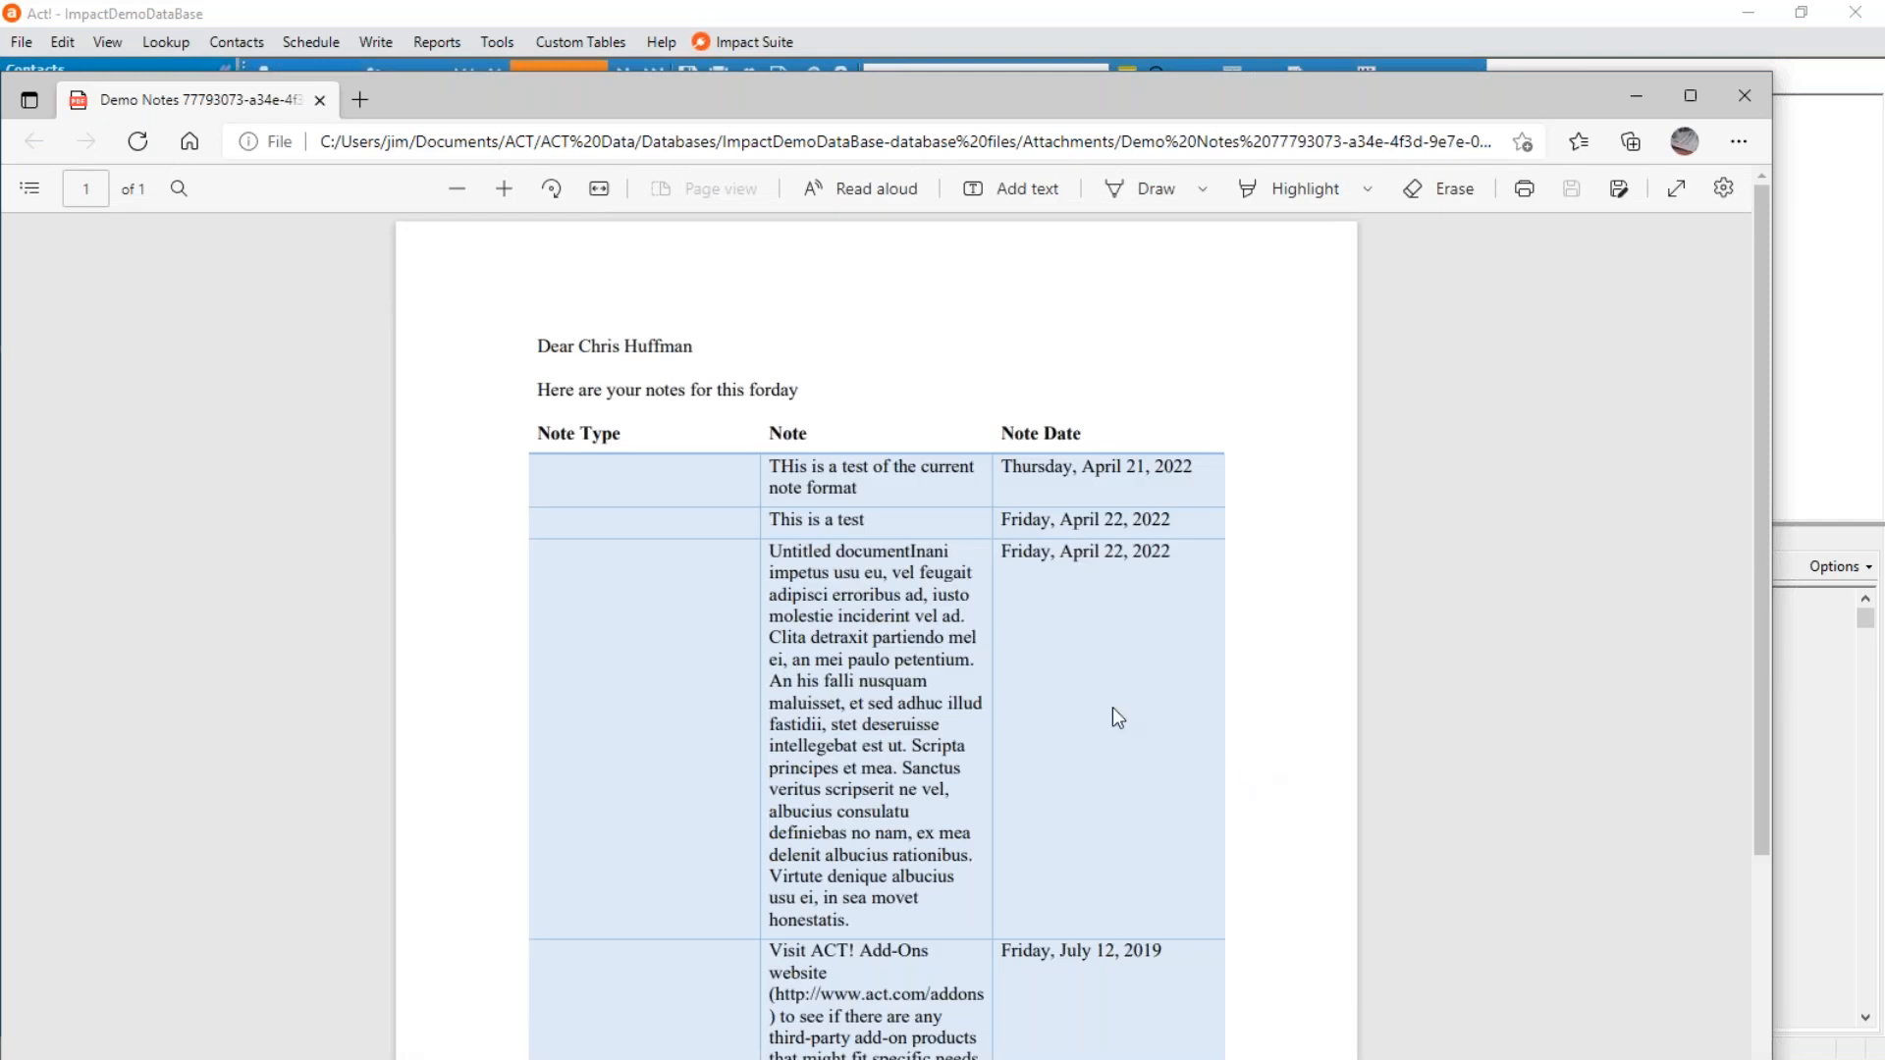
Review the notes table in the merged PDF, and check the 7/12/2019 note in the contact's record without changing it.
{"action": "scroll", "coordinate": [1076, 679], "scroll_direction": "down", "scroll_amount": 4}
{"action": "scroll", "coordinate": [1040, 706], "scroll_direction": "up", "scroll_amount": 3}
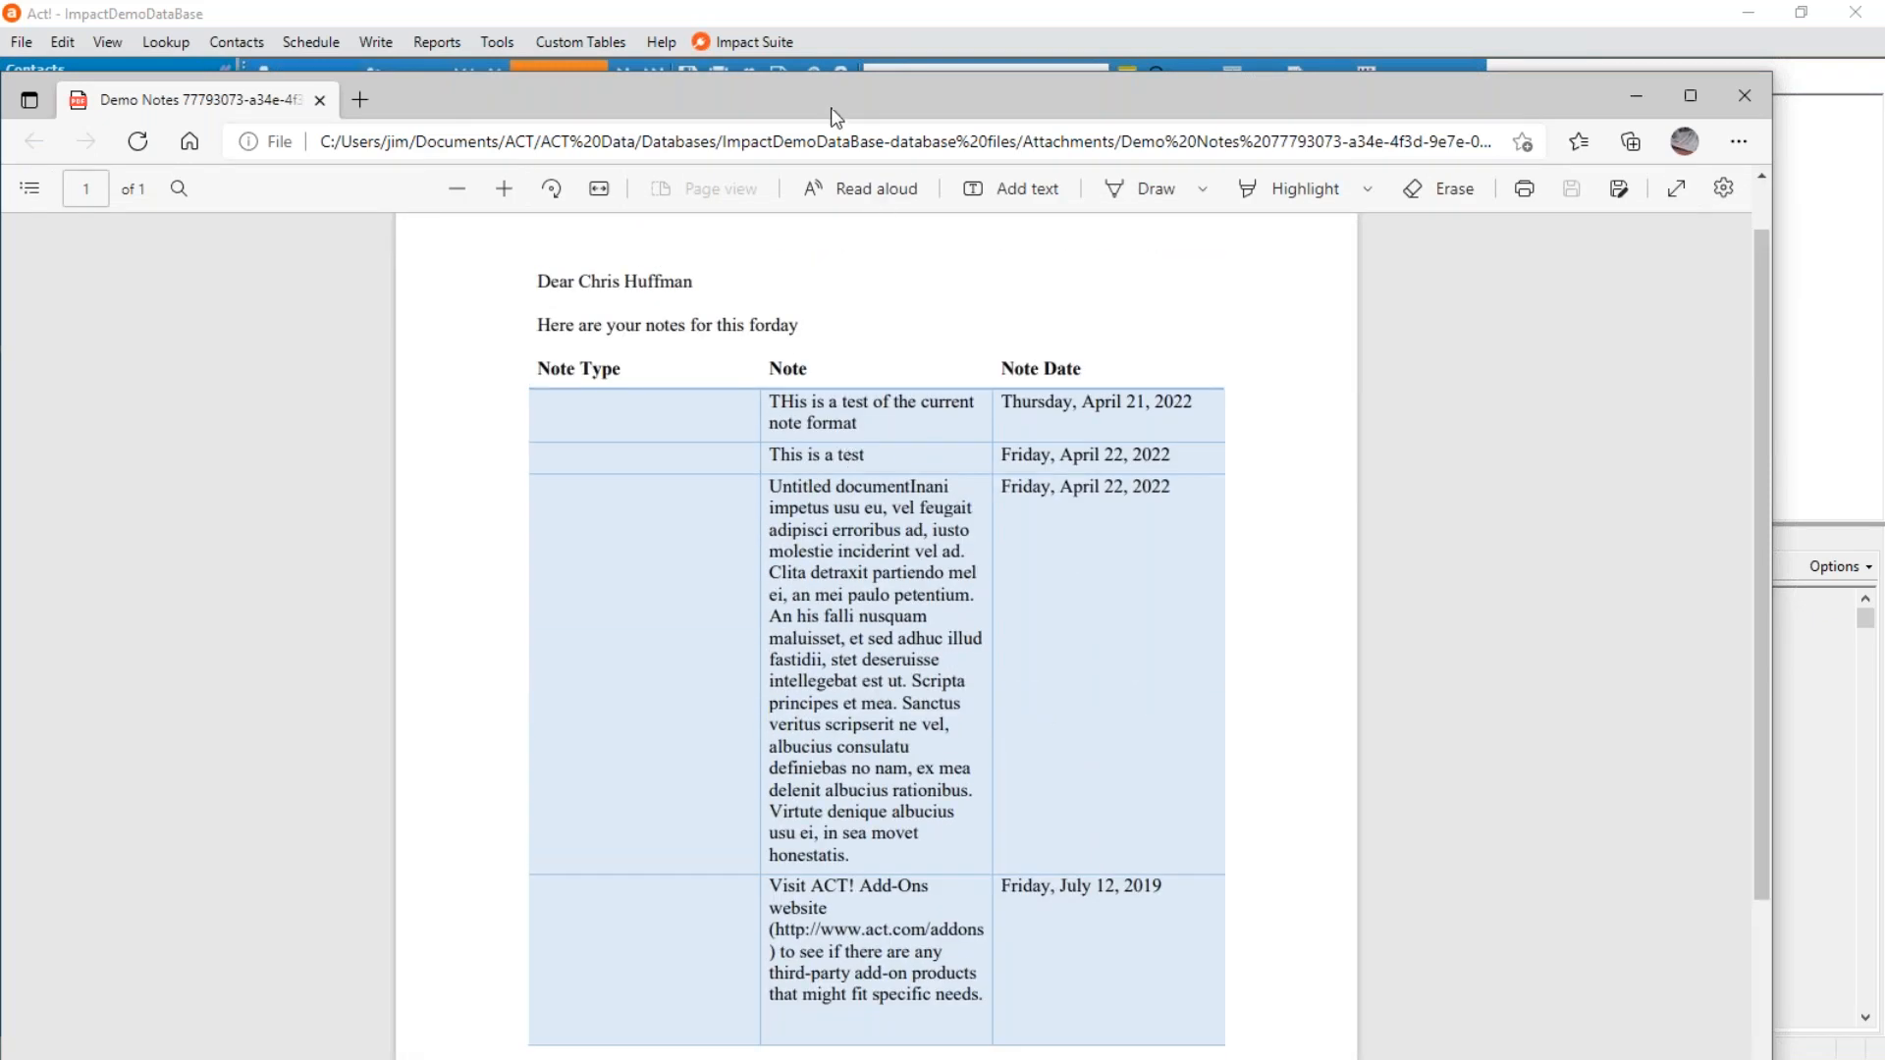
{"action": "left_click_drag", "start_coordinate": [878, 104], "coordinate": [994, 91]}
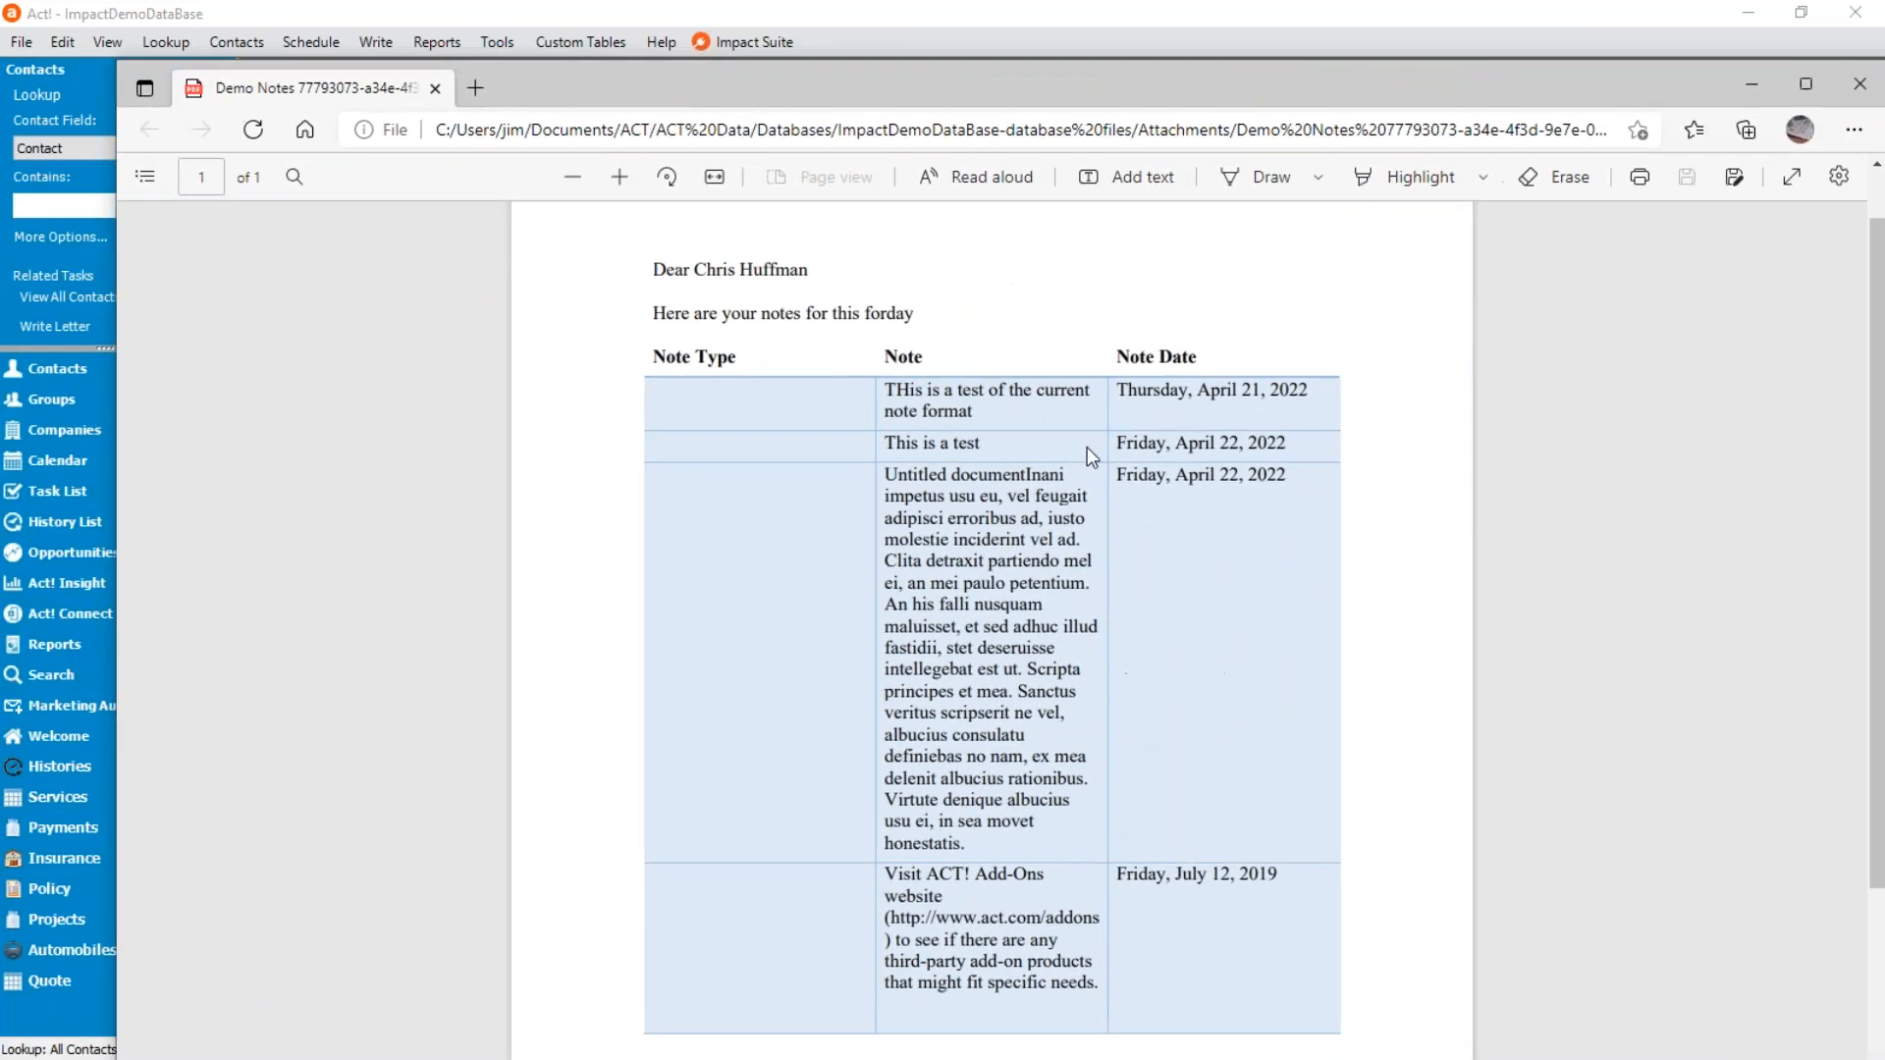
{"action": "left_click_drag", "start_coordinate": [1224, 75], "coordinate": [1149, 68]}
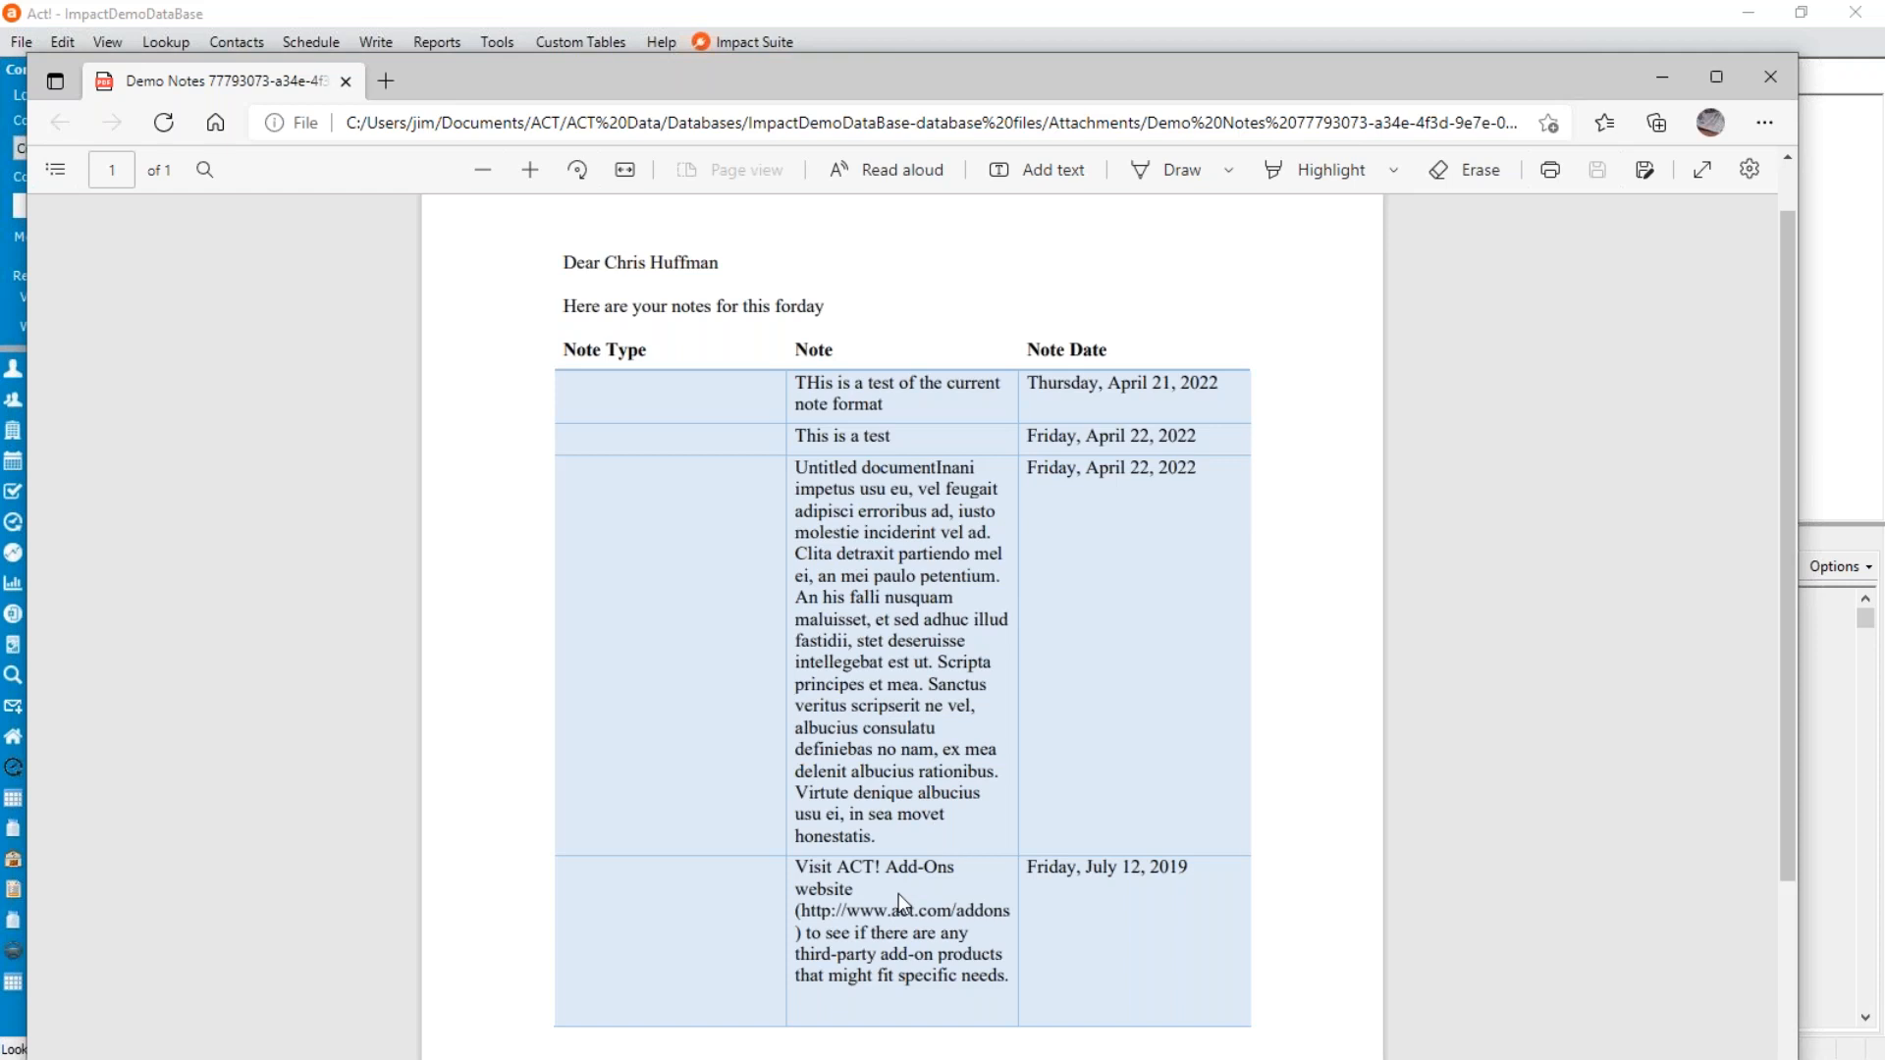
{"action": "left_click", "coordinate": [1776, 74]}
{"action": "left_click", "coordinate": [563, 746]}
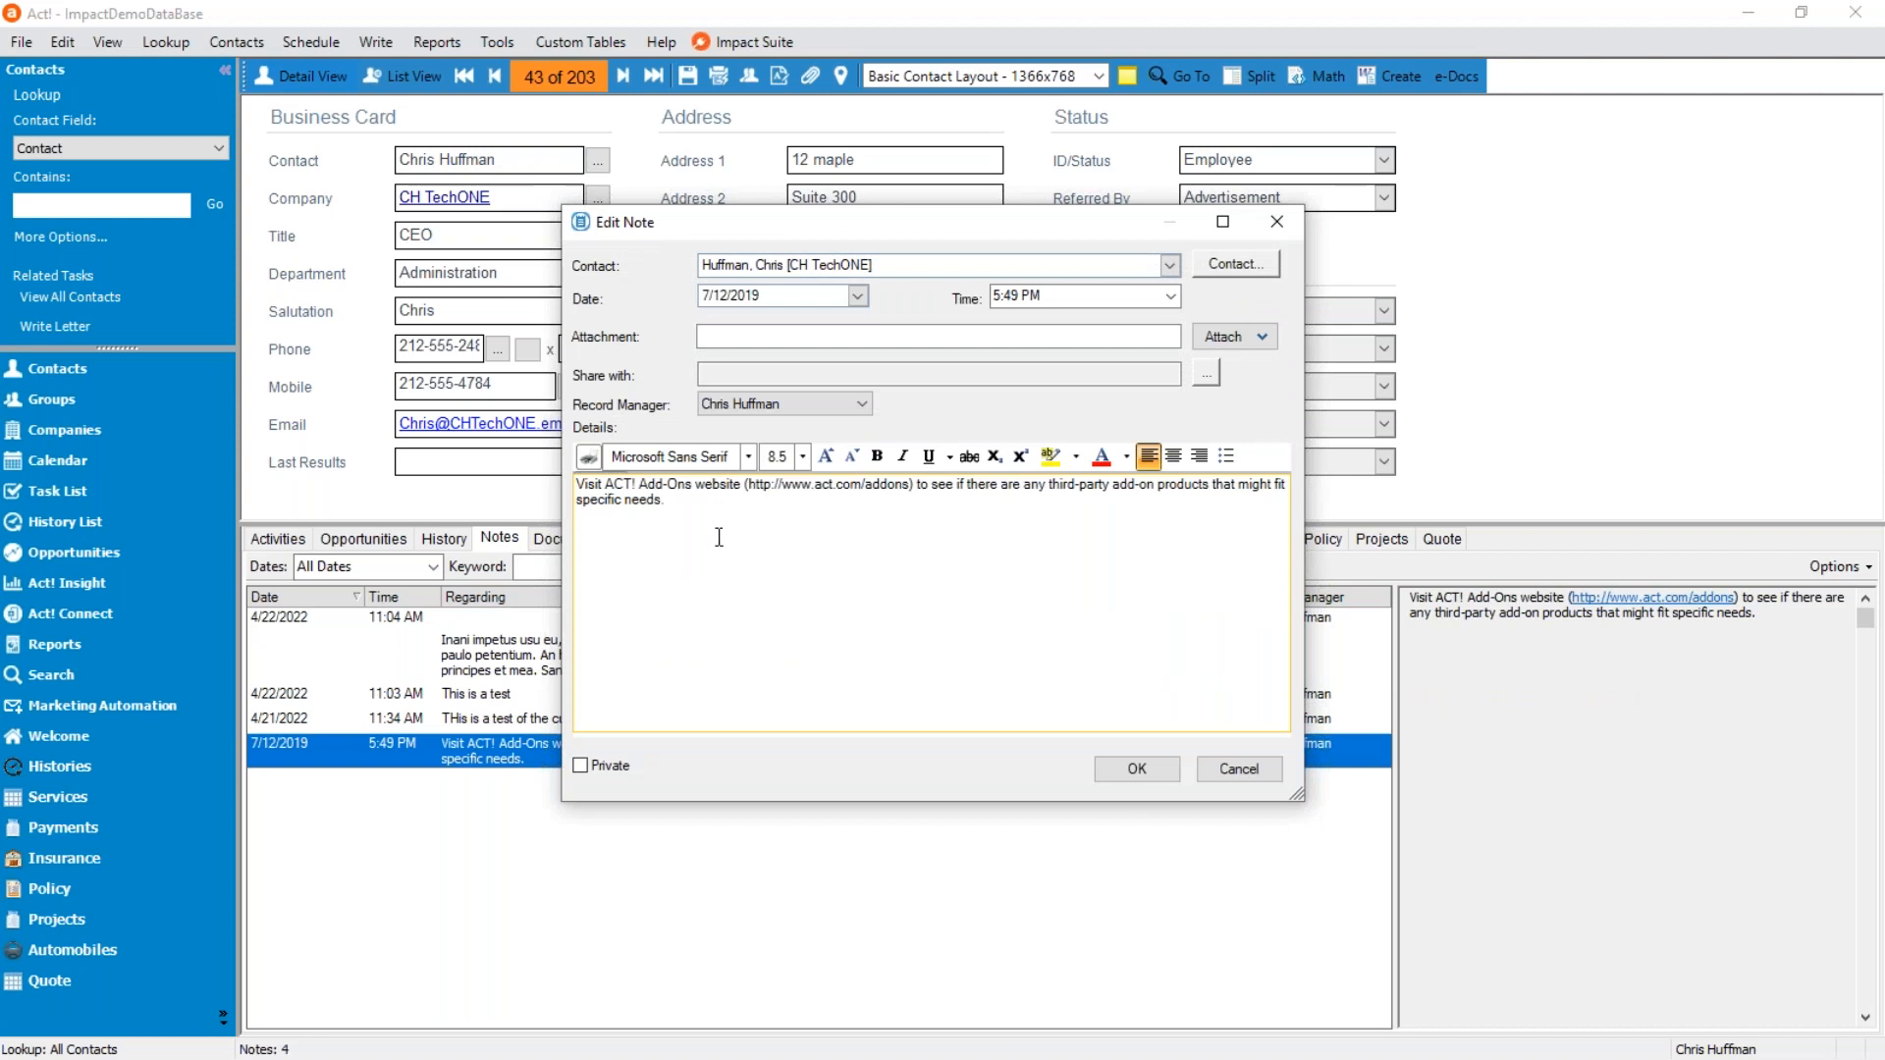
{"action": "left_click", "coordinate": [1240, 768]}
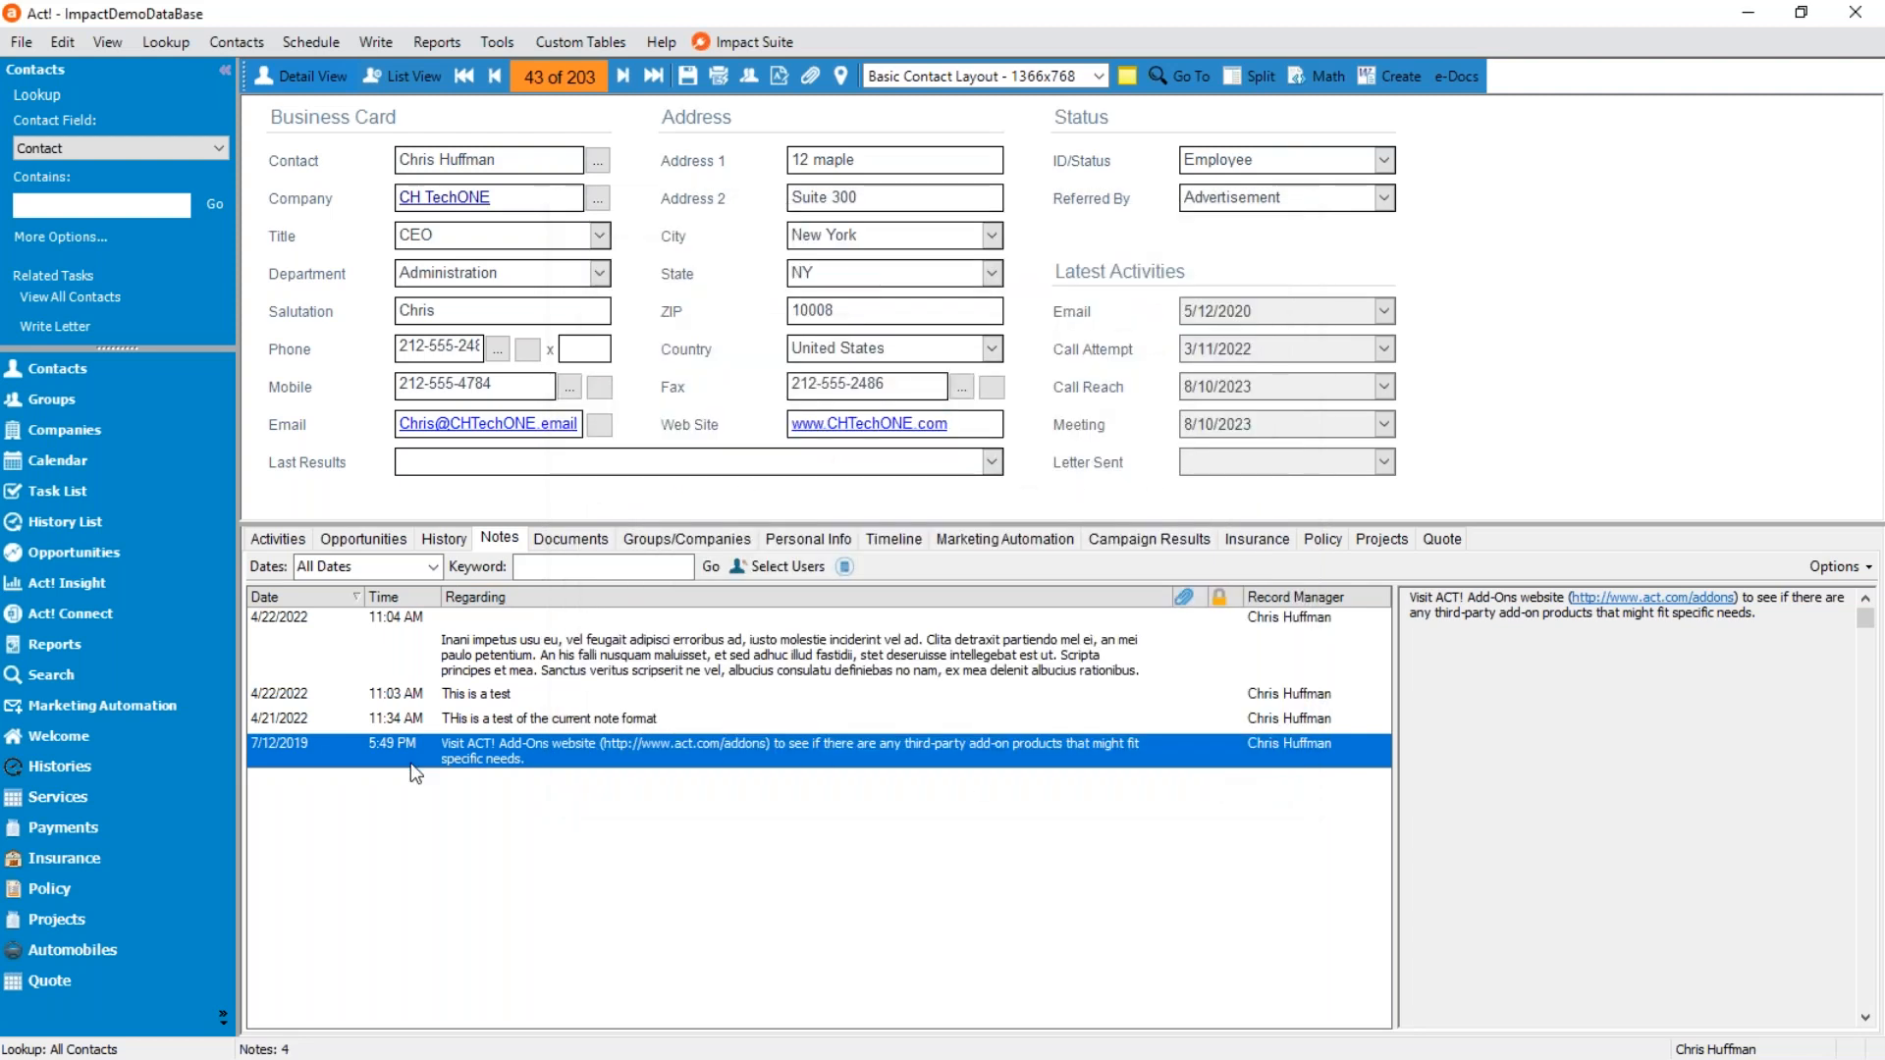
Start a new document from Demo Notes.DOC with the action Email as attachment and the format Convert to Word.PDF.
{"action": "left_click", "coordinate": [1399, 77]}
{"action": "left_click", "coordinate": [552, 381]}
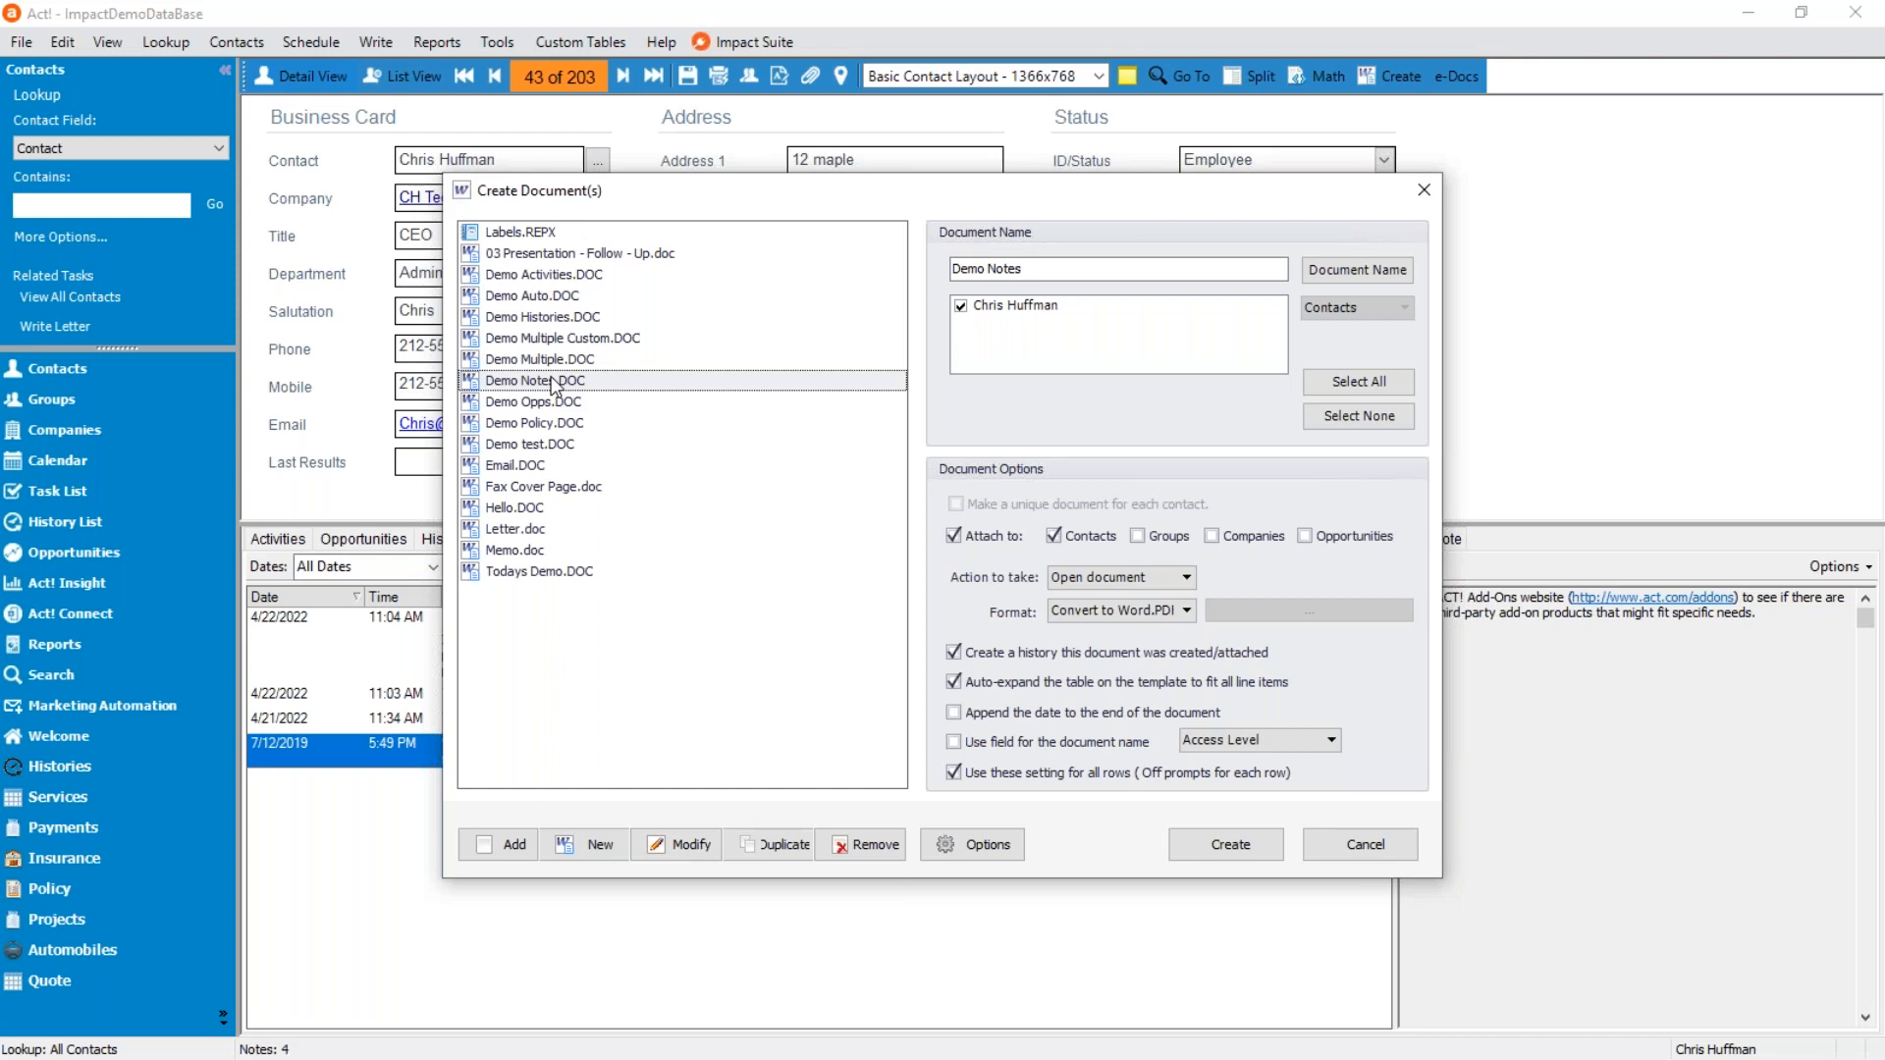
{"action": "left_click", "coordinate": [1171, 578]}
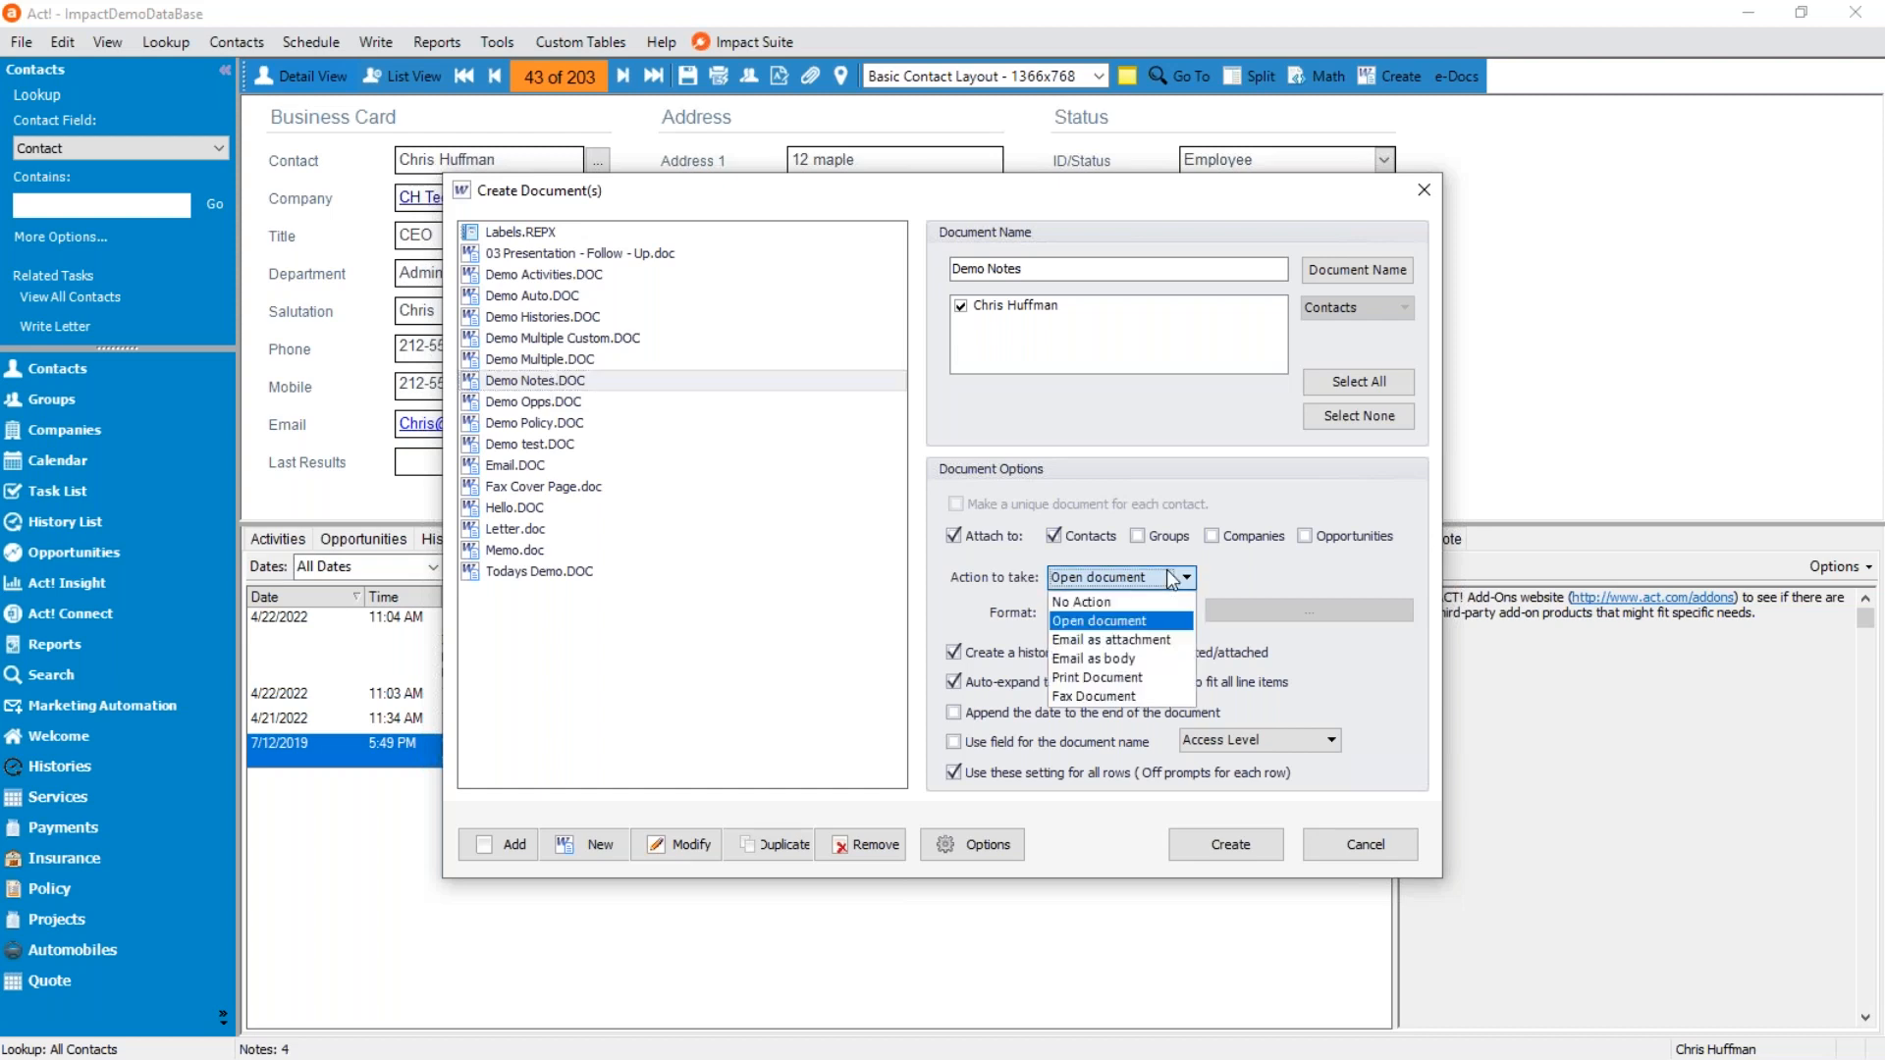
{"action": "left_click", "coordinate": [1148, 645]}
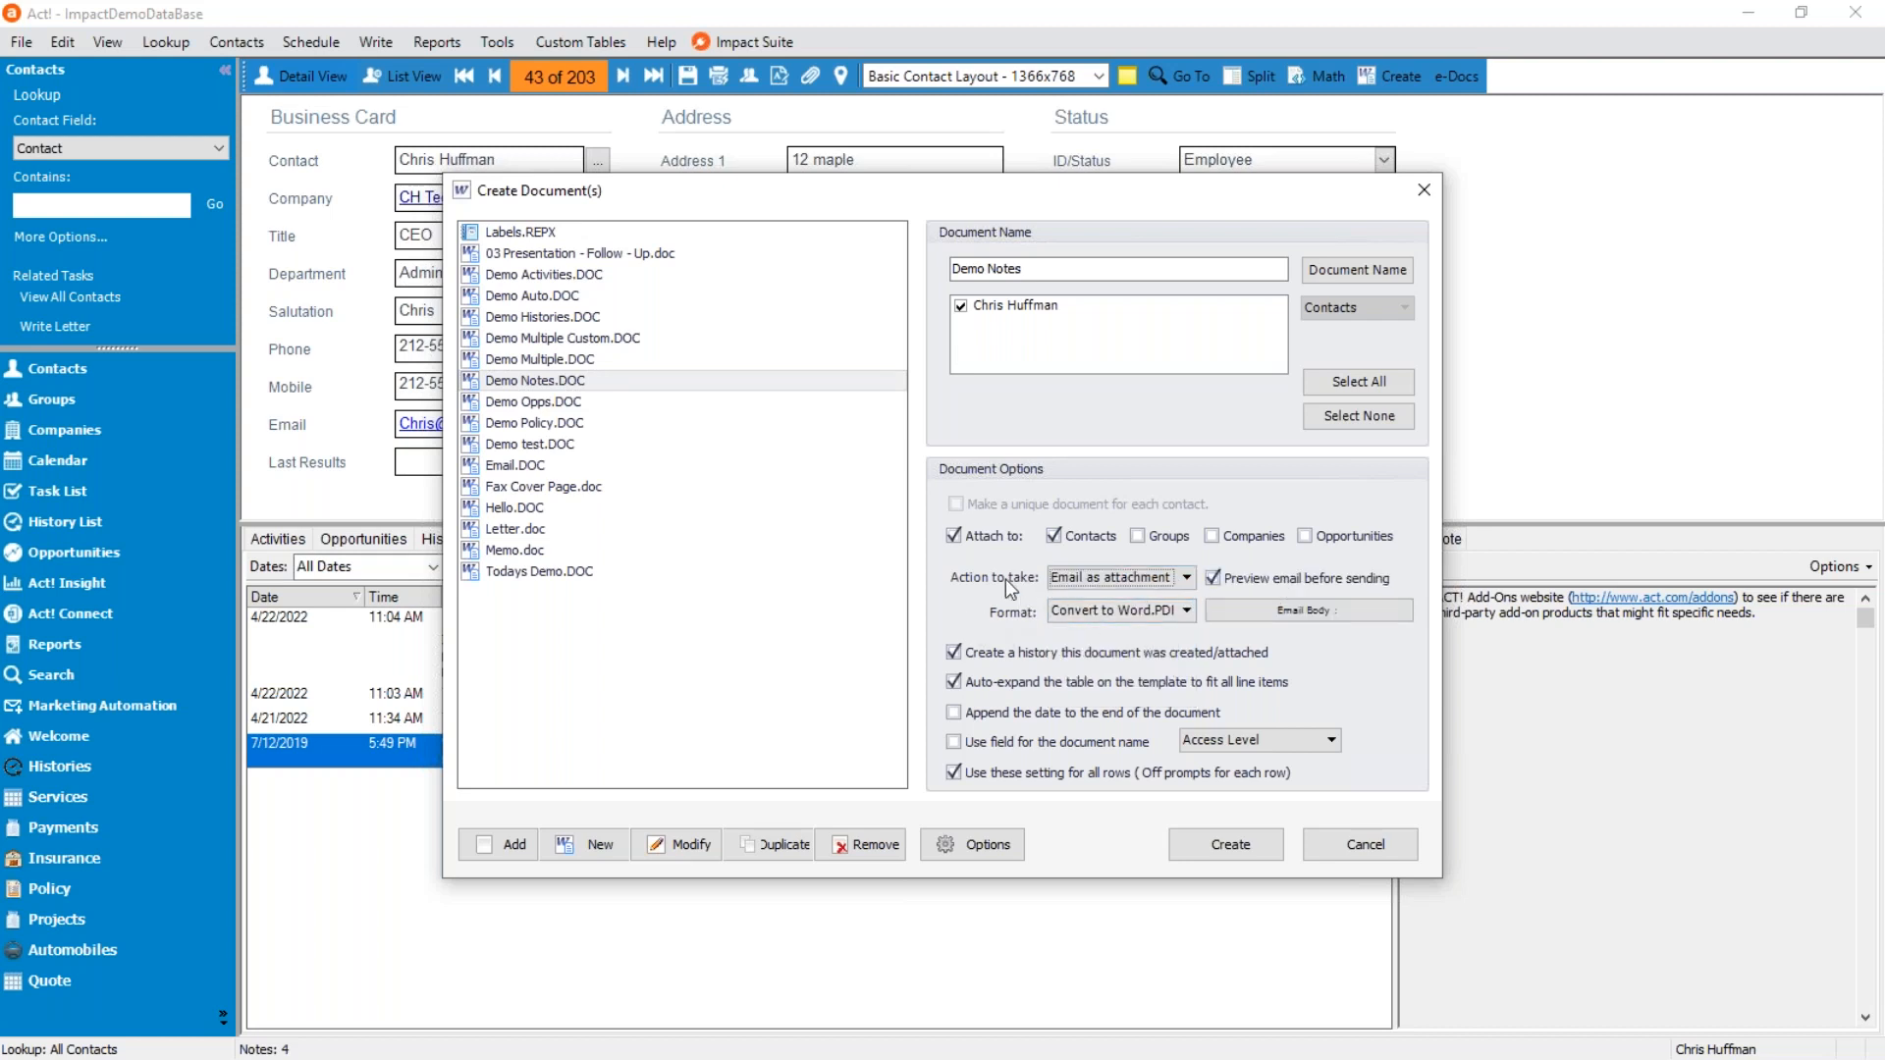
{"action": "left_click", "coordinate": [1168, 611]}
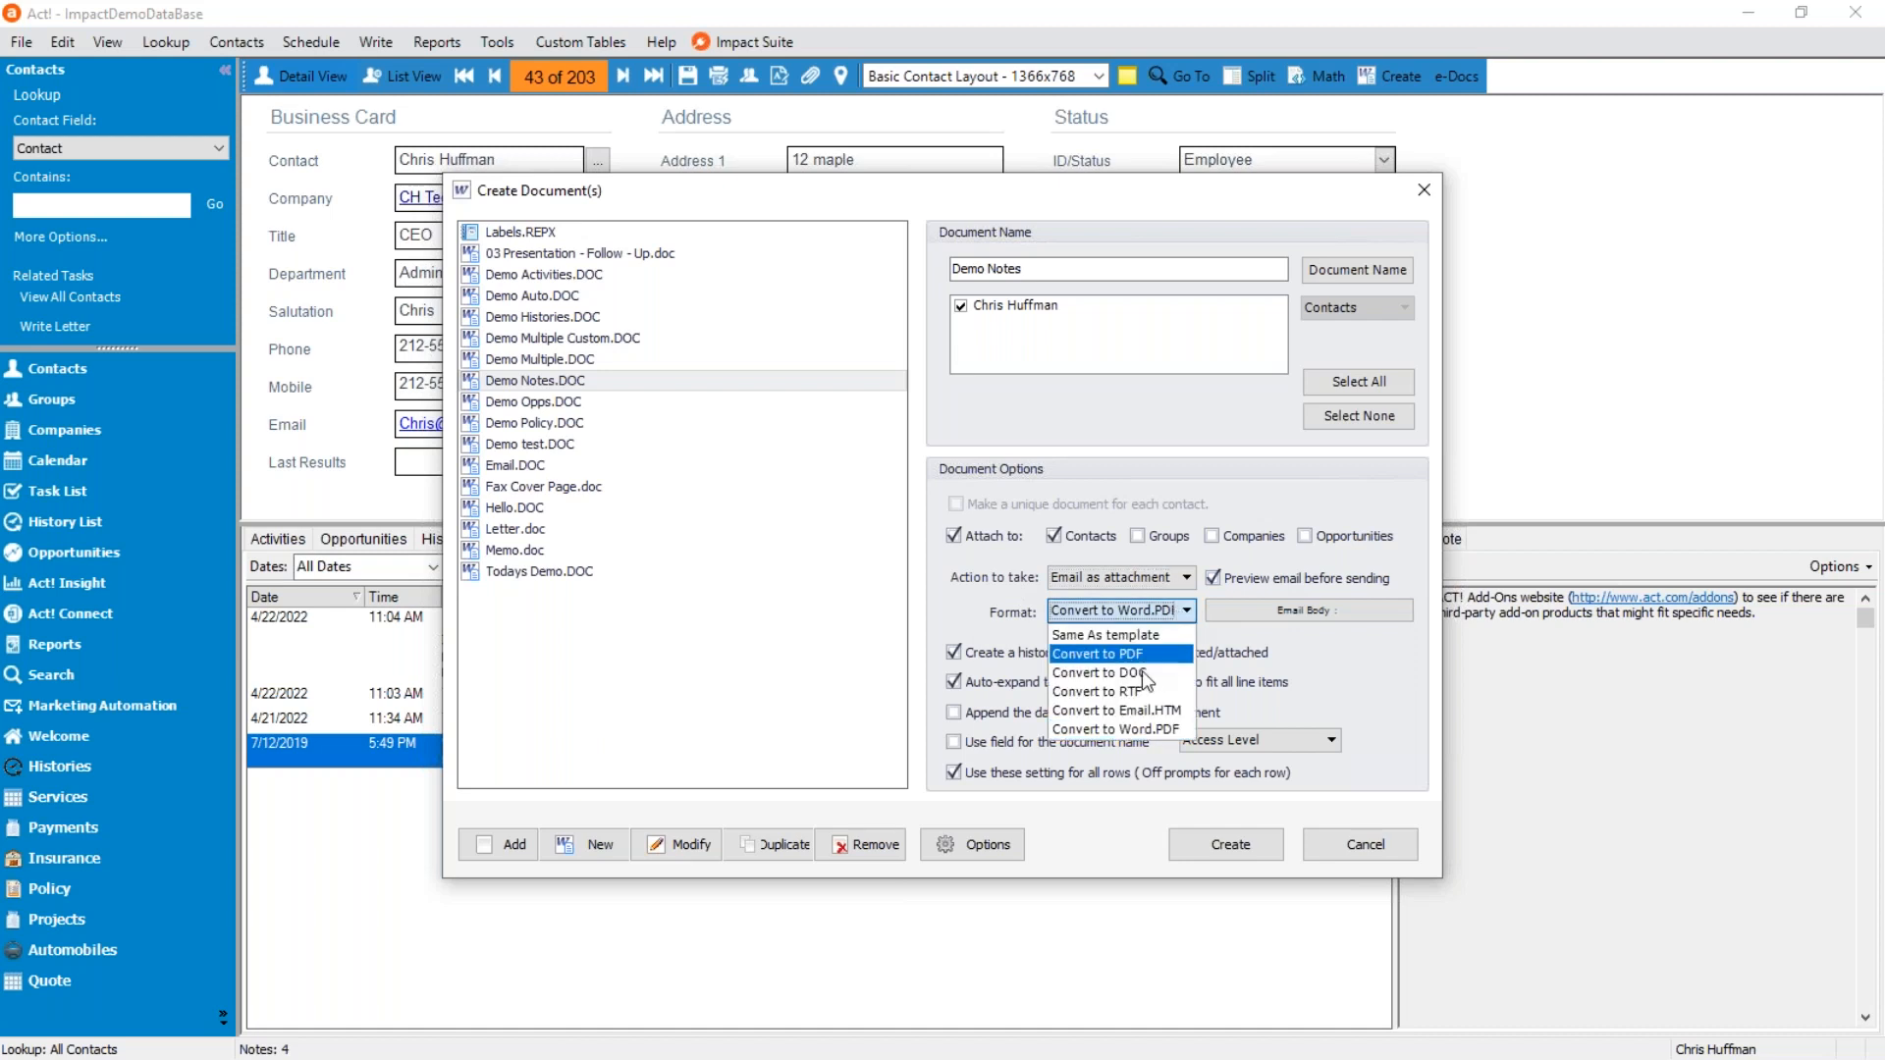
{"action": "left_click", "coordinate": [1141, 731]}
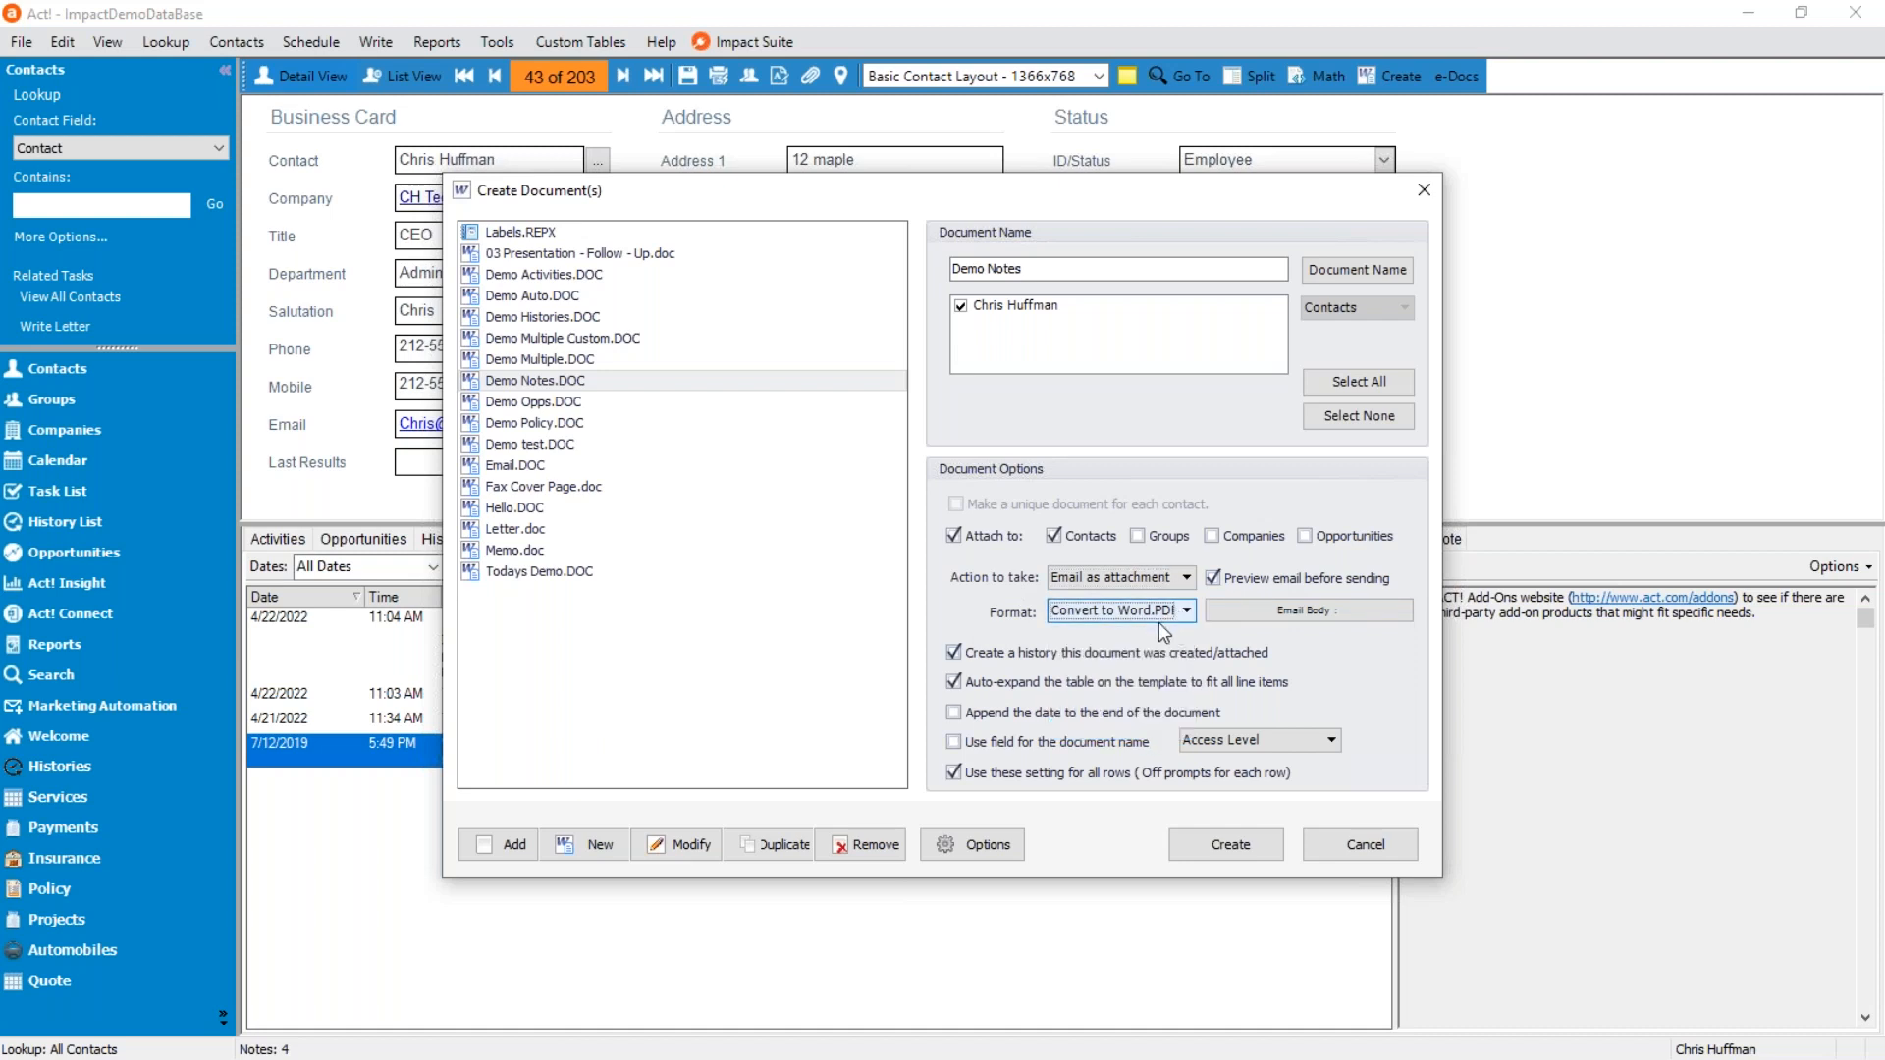
Create the Demo Notes email with its PDF attachment, and start the message text with "Attach" below the greeting.
{"action": "left_click", "coordinate": [1192, 842]}
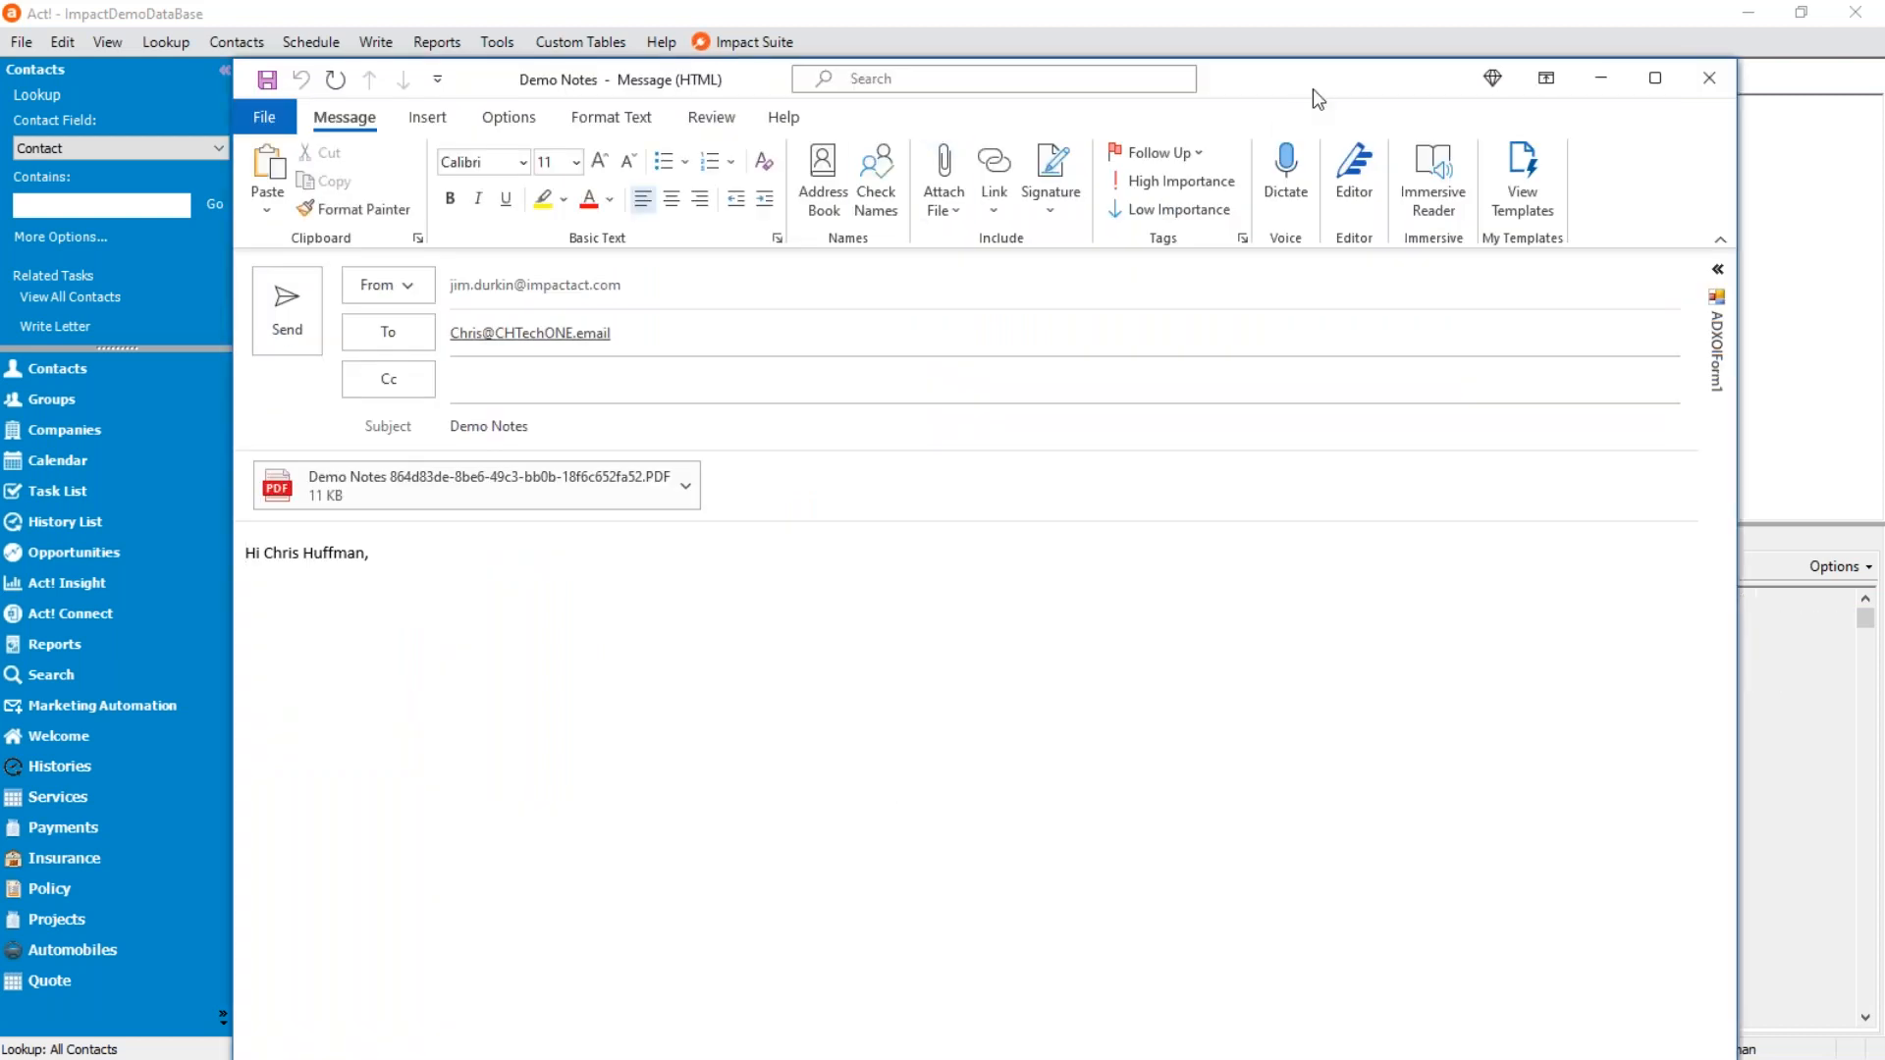
{"action": "left_click_drag", "start_coordinate": [1235, 79], "coordinate": [1512, 191]}
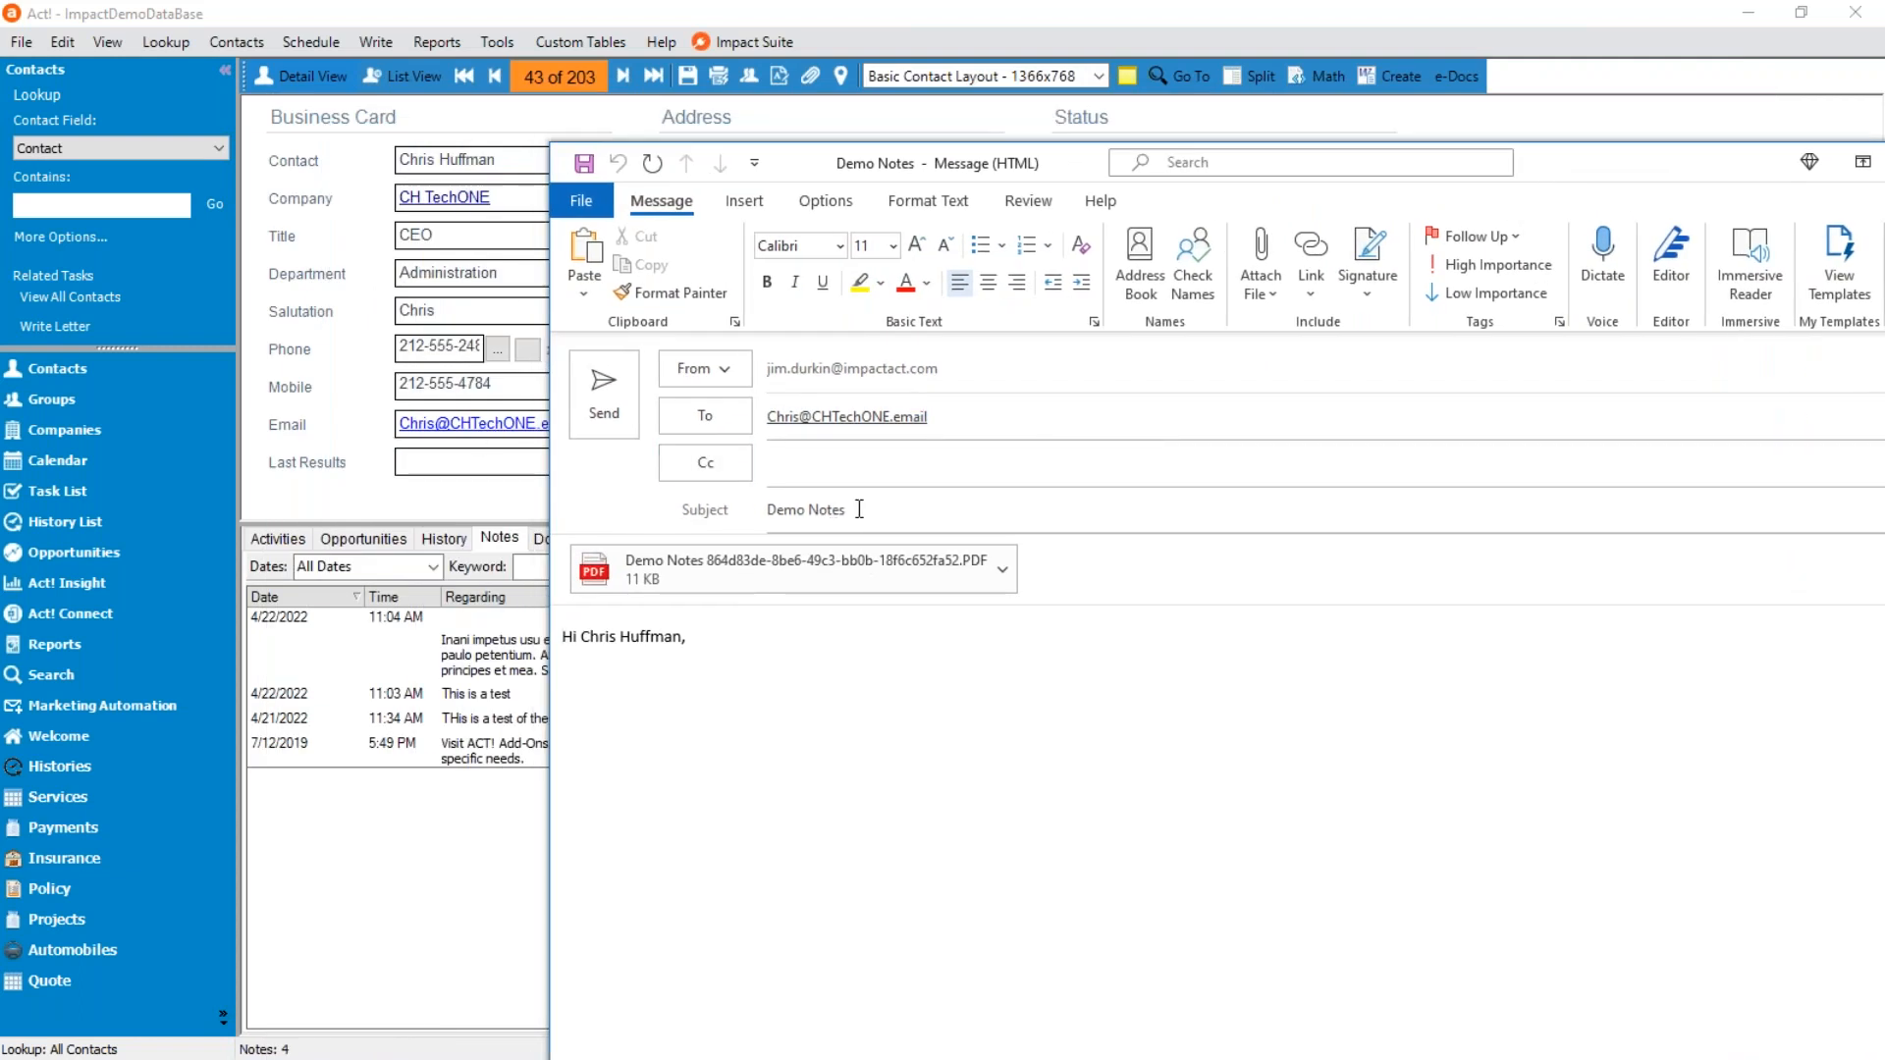
{"action": "left_click_drag", "start_coordinate": [859, 509], "coordinate": [772, 511]}
{"action": "left_click_drag", "start_coordinate": [581, 636], "coordinate": [682, 636]}
{"action": "left_click", "coordinate": [686, 636]}
{"action": "key", "text": "Return"}
{"action": "type", "text": "Attach"}
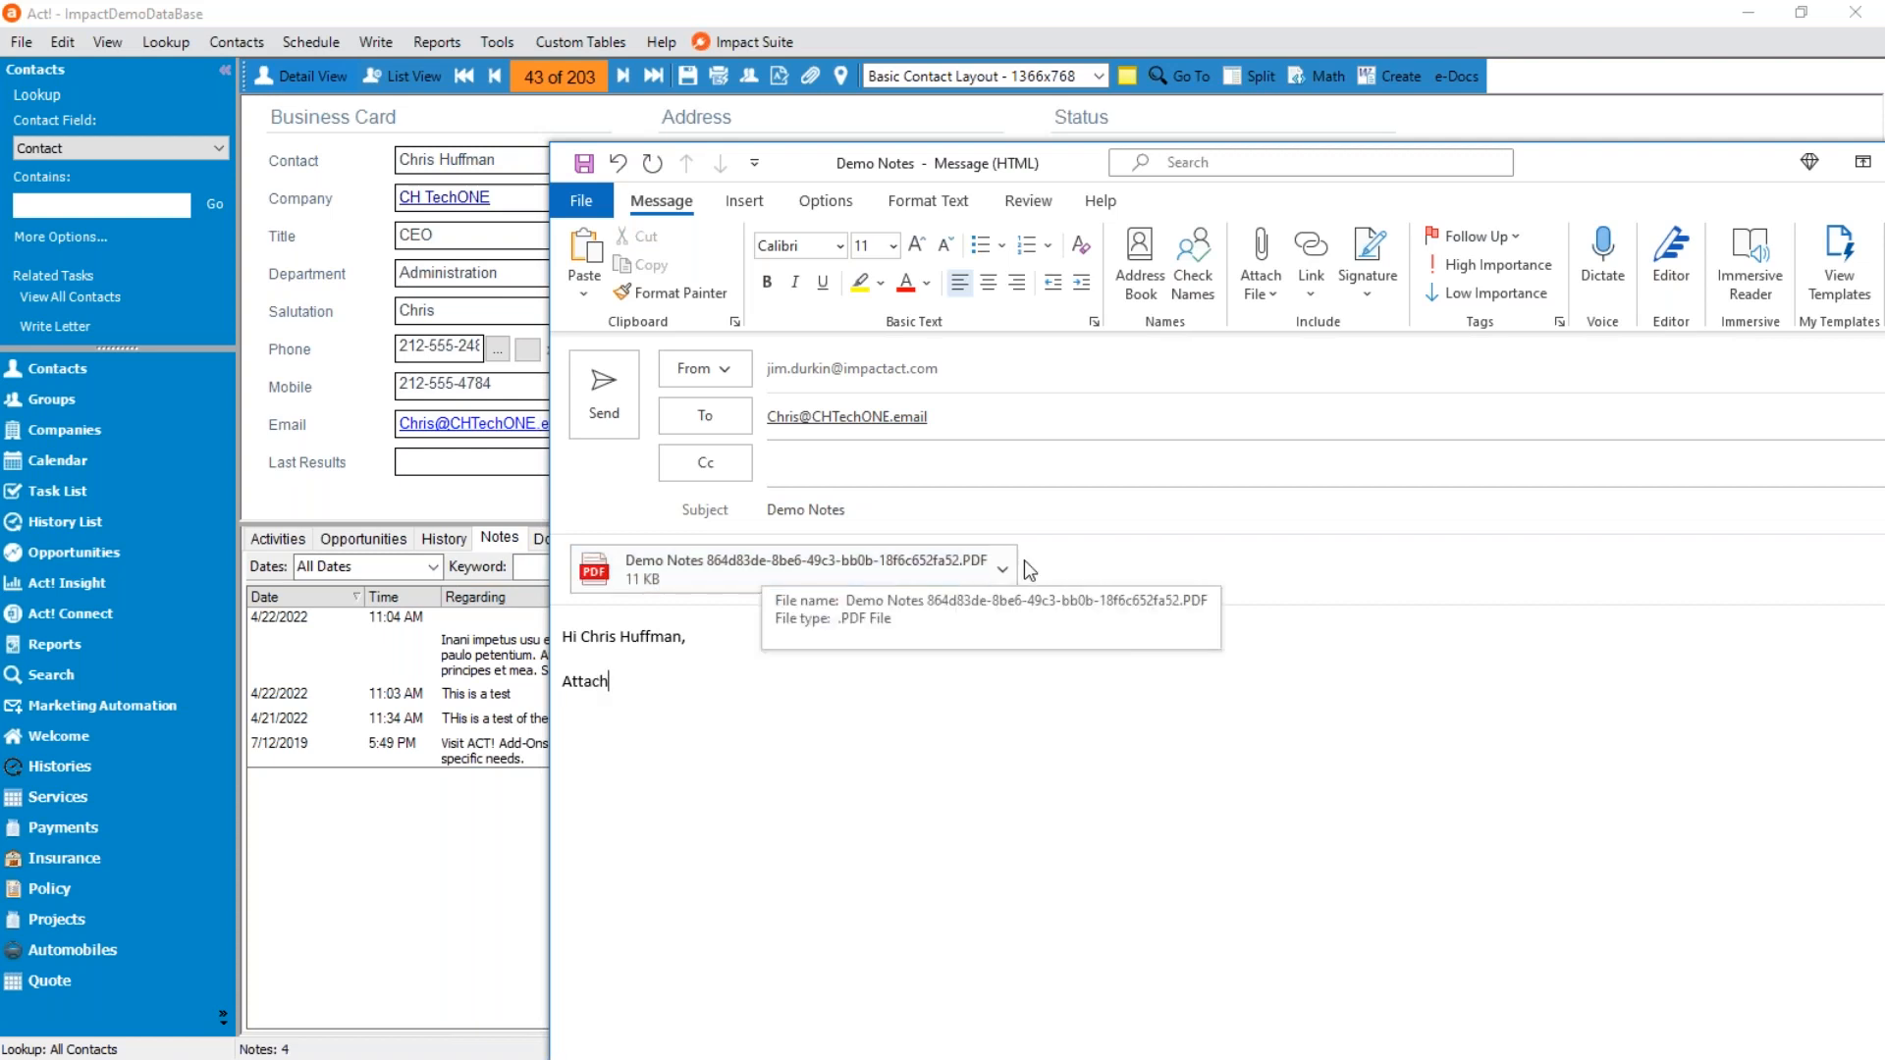
Open the attached Demo Notes PDF from the email, examine its notes table, and close it.
{"action": "left_click", "coordinate": [1005, 565]}
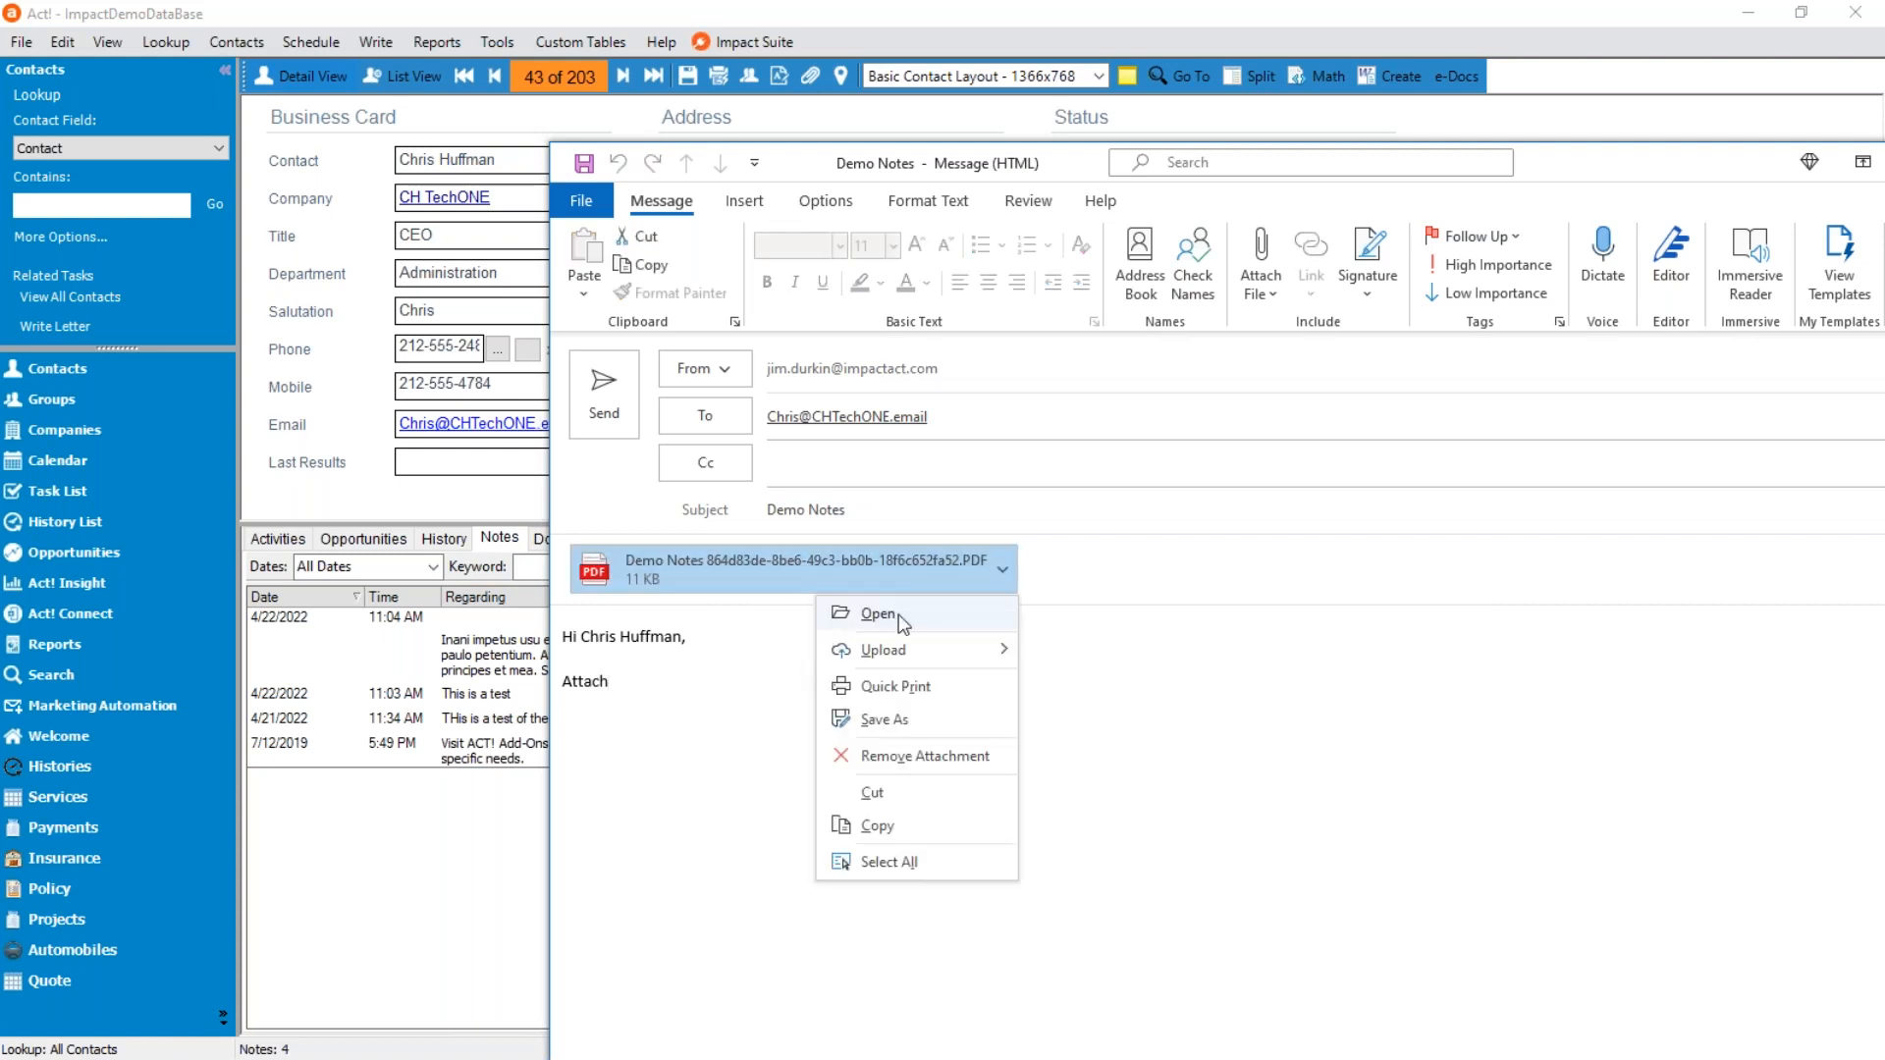
{"action": "left_click", "coordinate": [868, 618]}
{"action": "left_click", "coordinate": [1192, 715]}
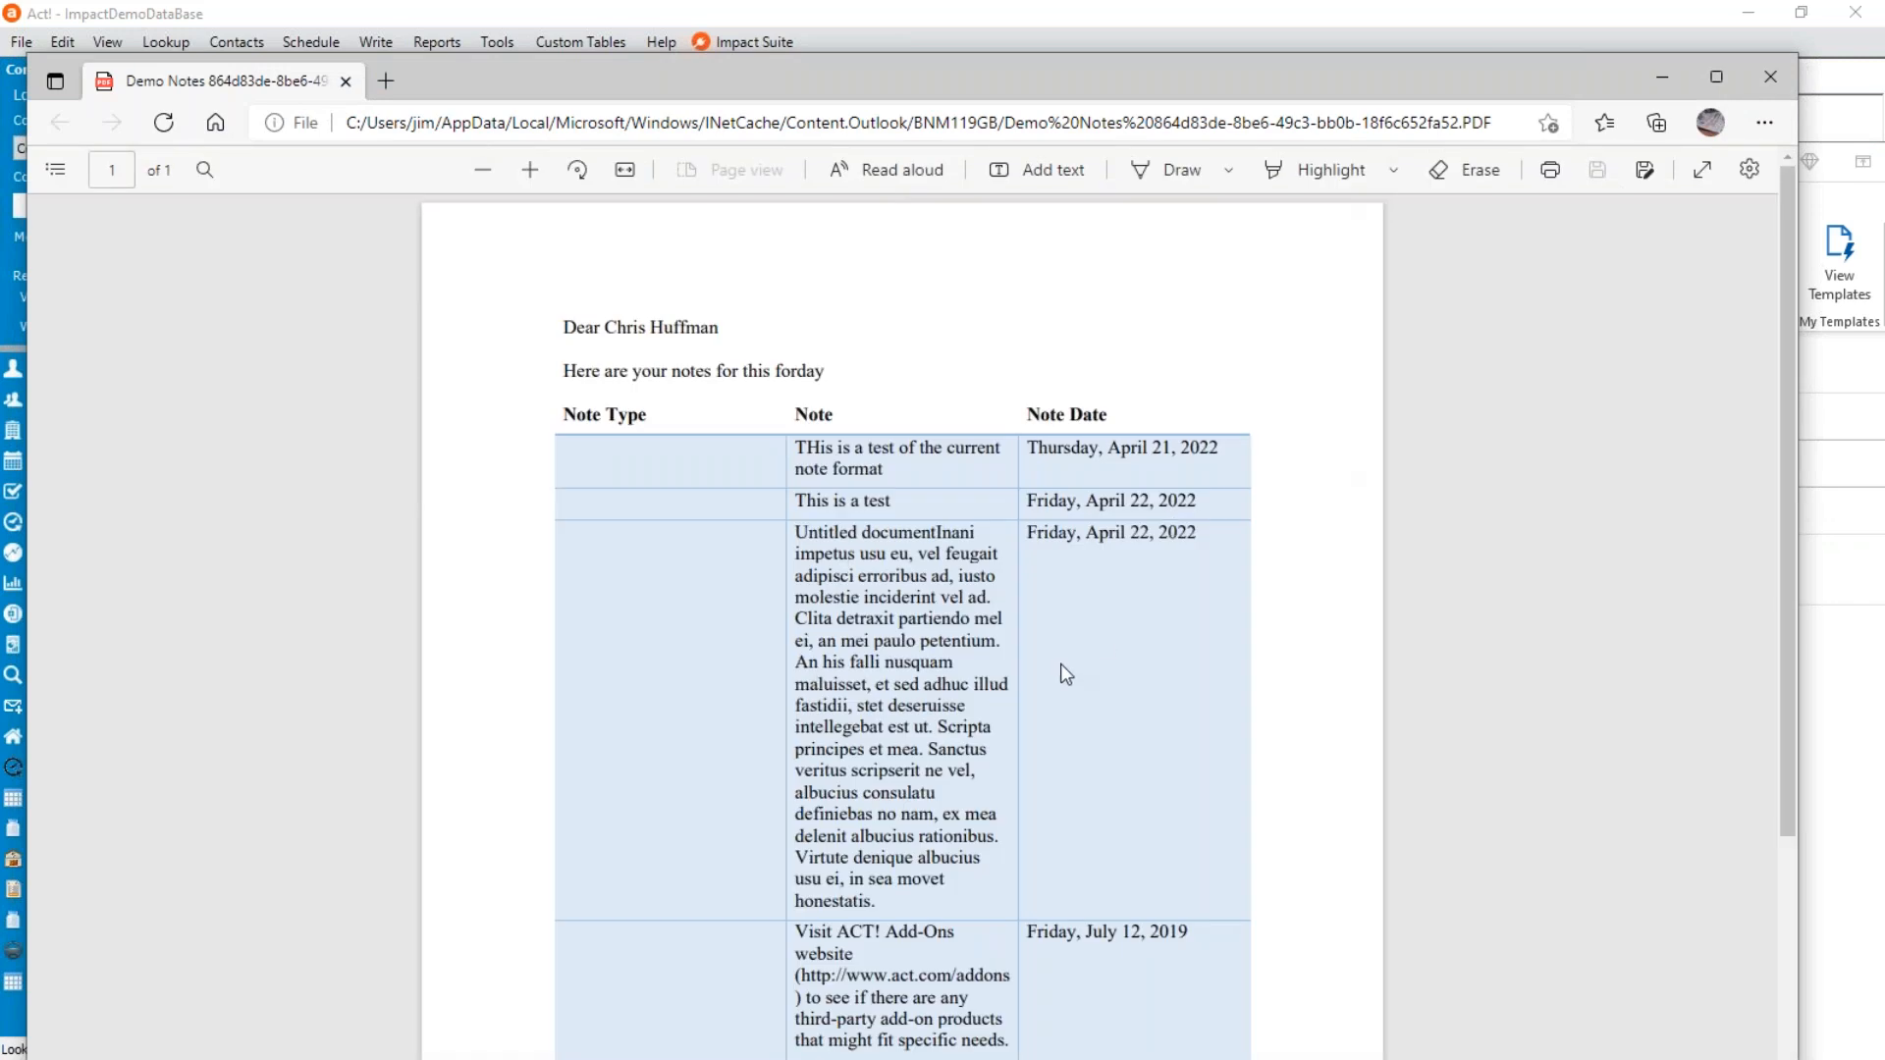
{"action": "scroll", "coordinate": [1060, 666], "scroll_direction": "down", "scroll_amount": 3}
{"action": "scroll", "coordinate": [1087, 736], "scroll_direction": "up", "scroll_amount": 4}
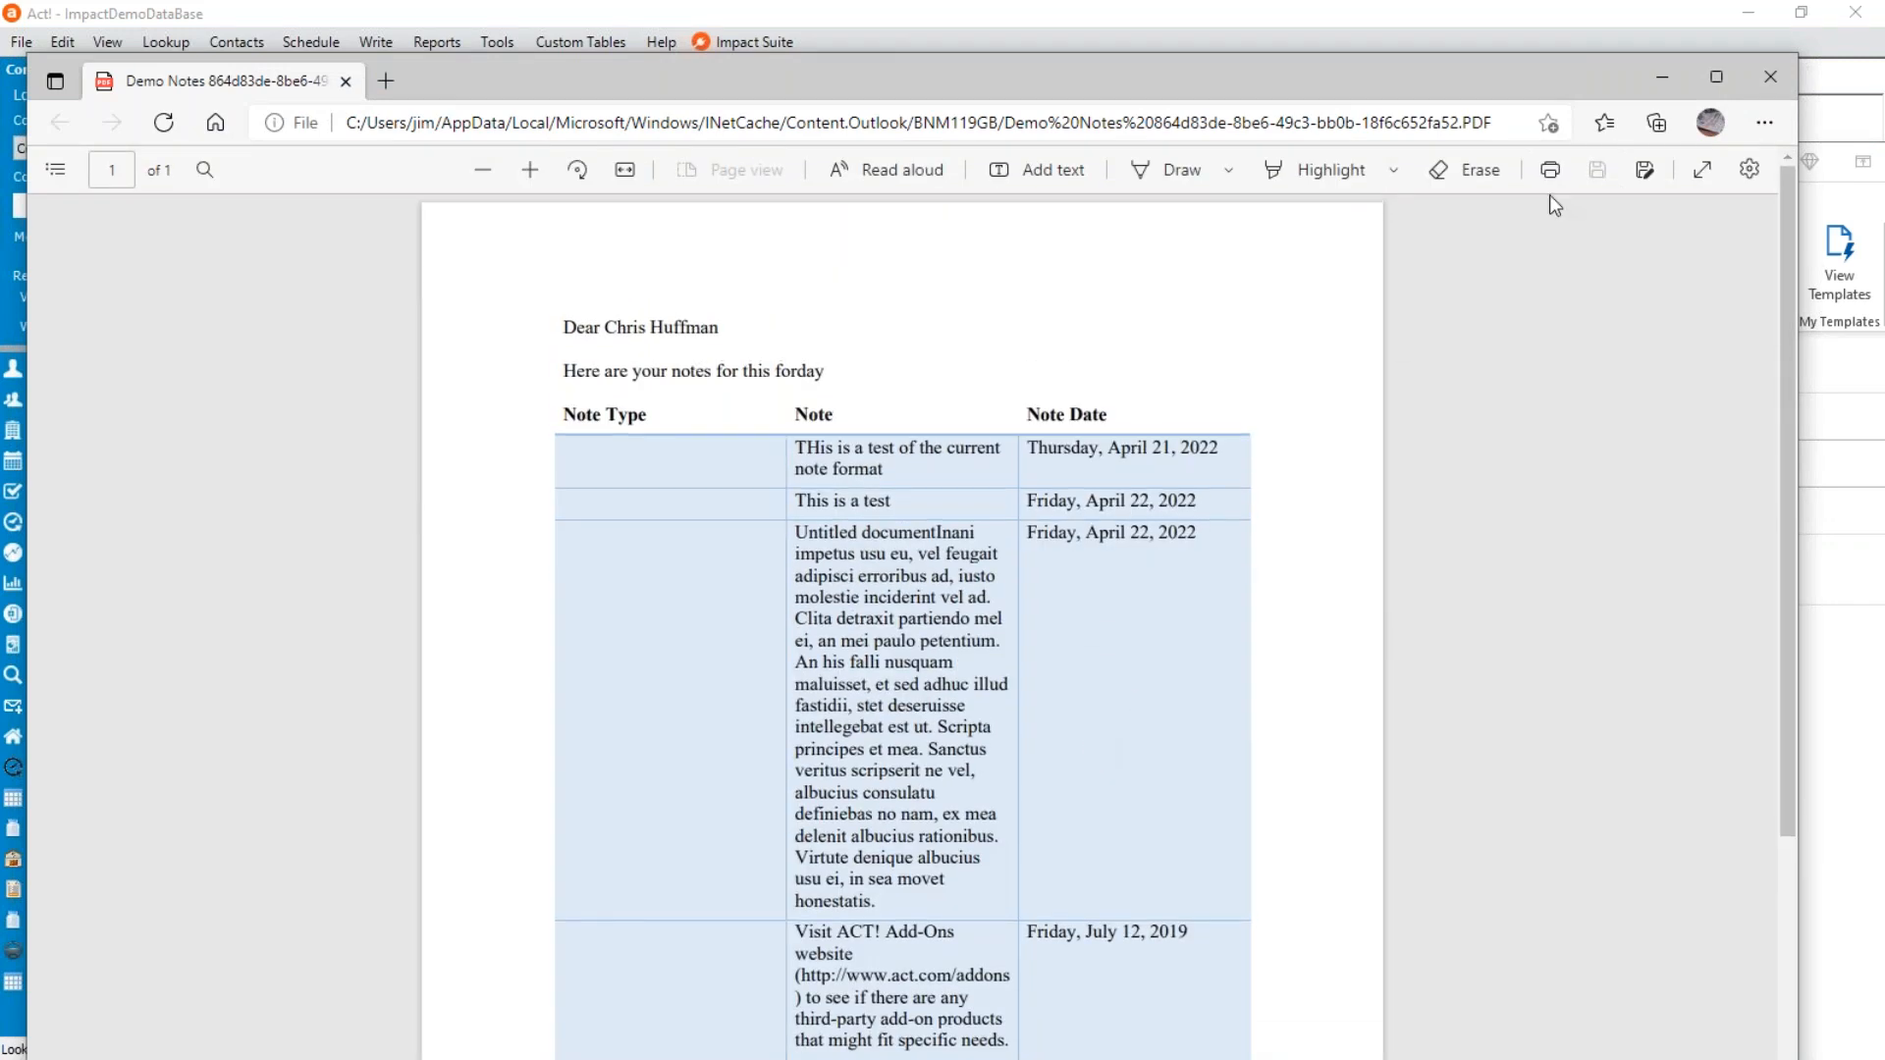
{"action": "left_click", "coordinate": [1782, 68]}
Close the Demo Notes attachment email without saving its changes.
{"action": "left_click_drag", "start_coordinate": [1573, 177], "coordinate": [1243, 175]}
{"action": "left_click", "coordinate": [651, 582]}
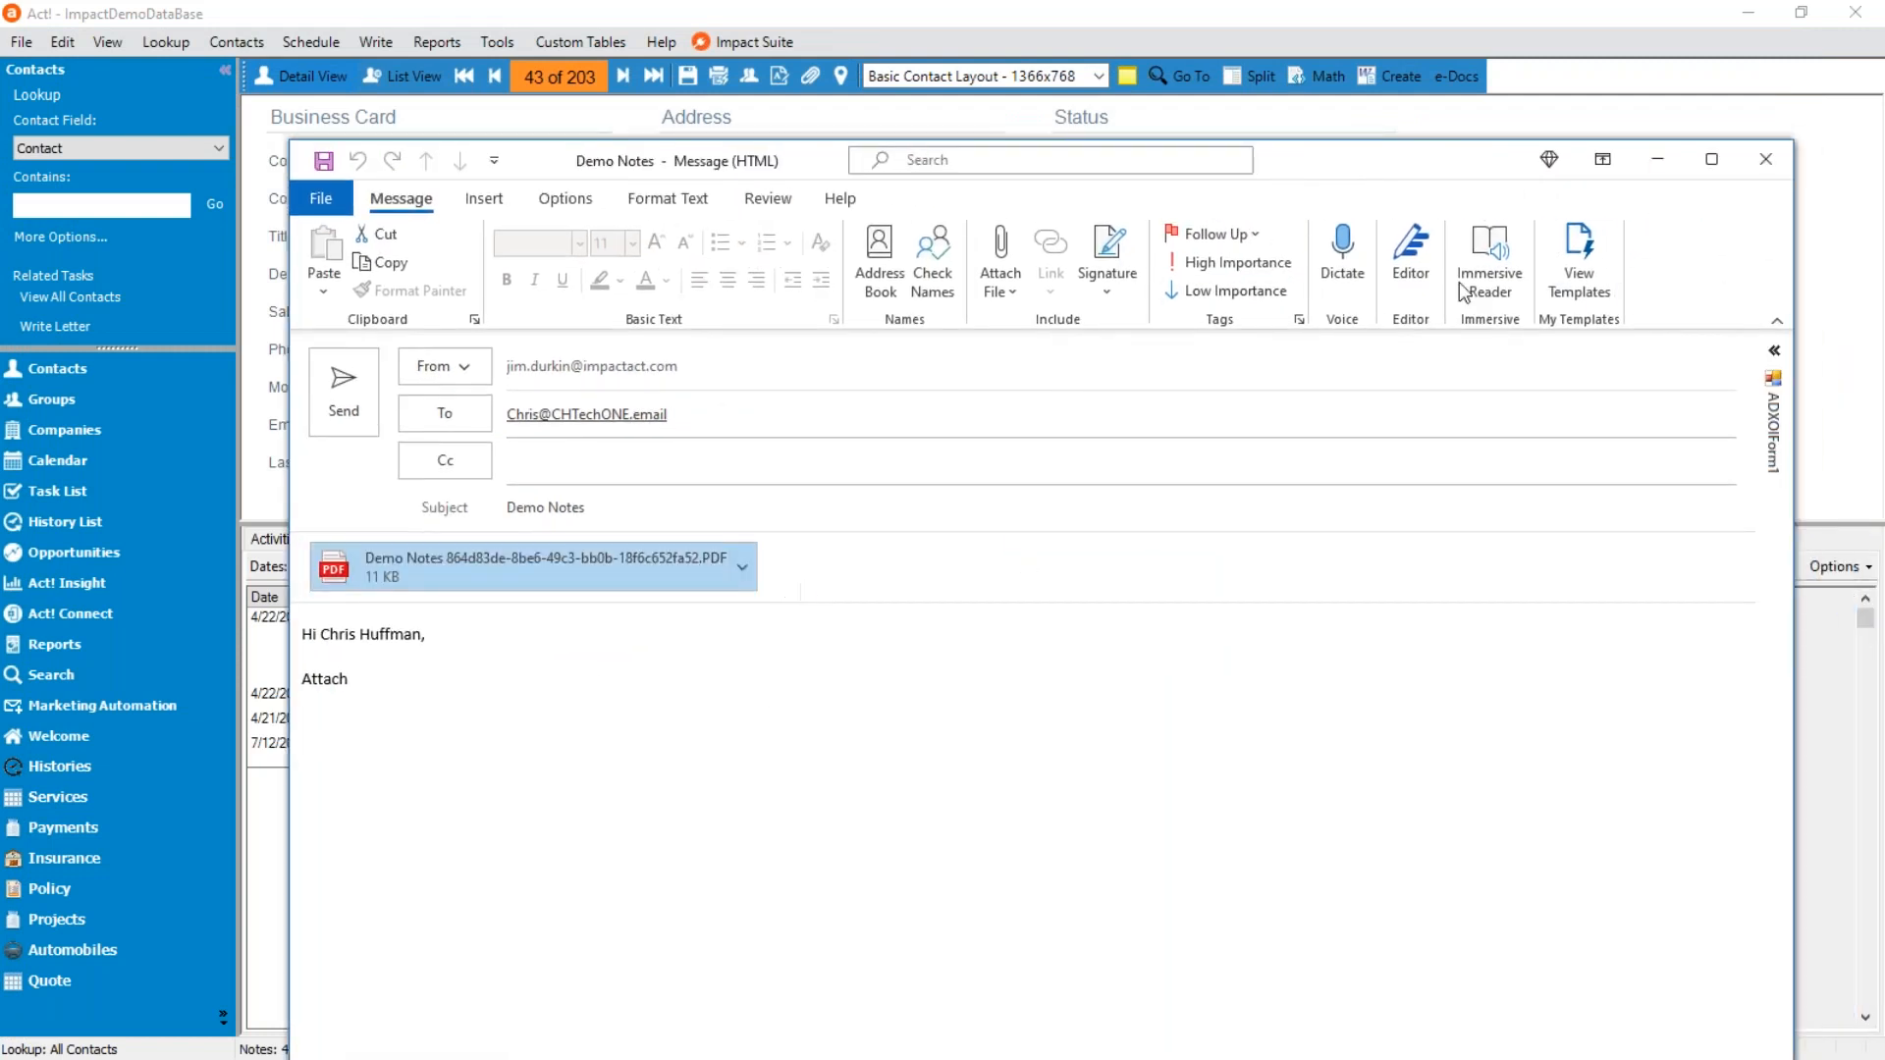
{"action": "left_click", "coordinate": [1765, 159]}
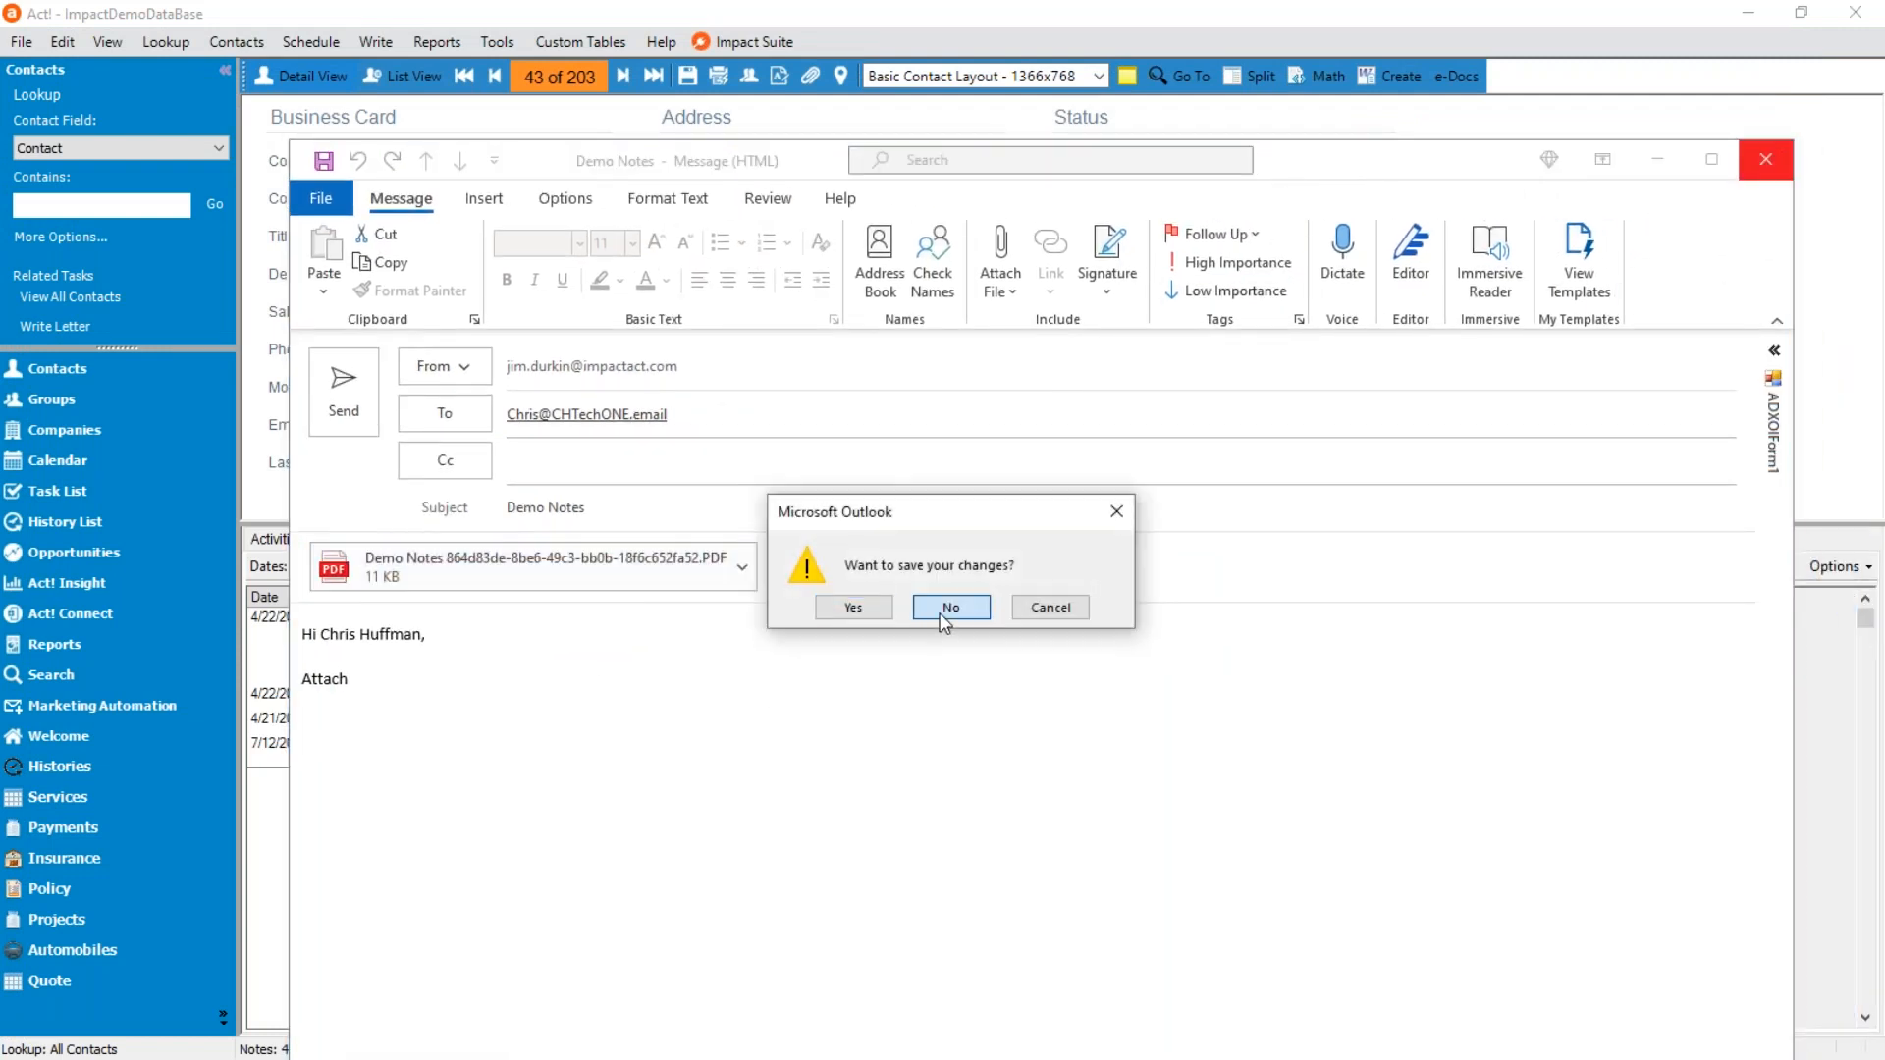
{"action": "left_click", "coordinate": [940, 612]}
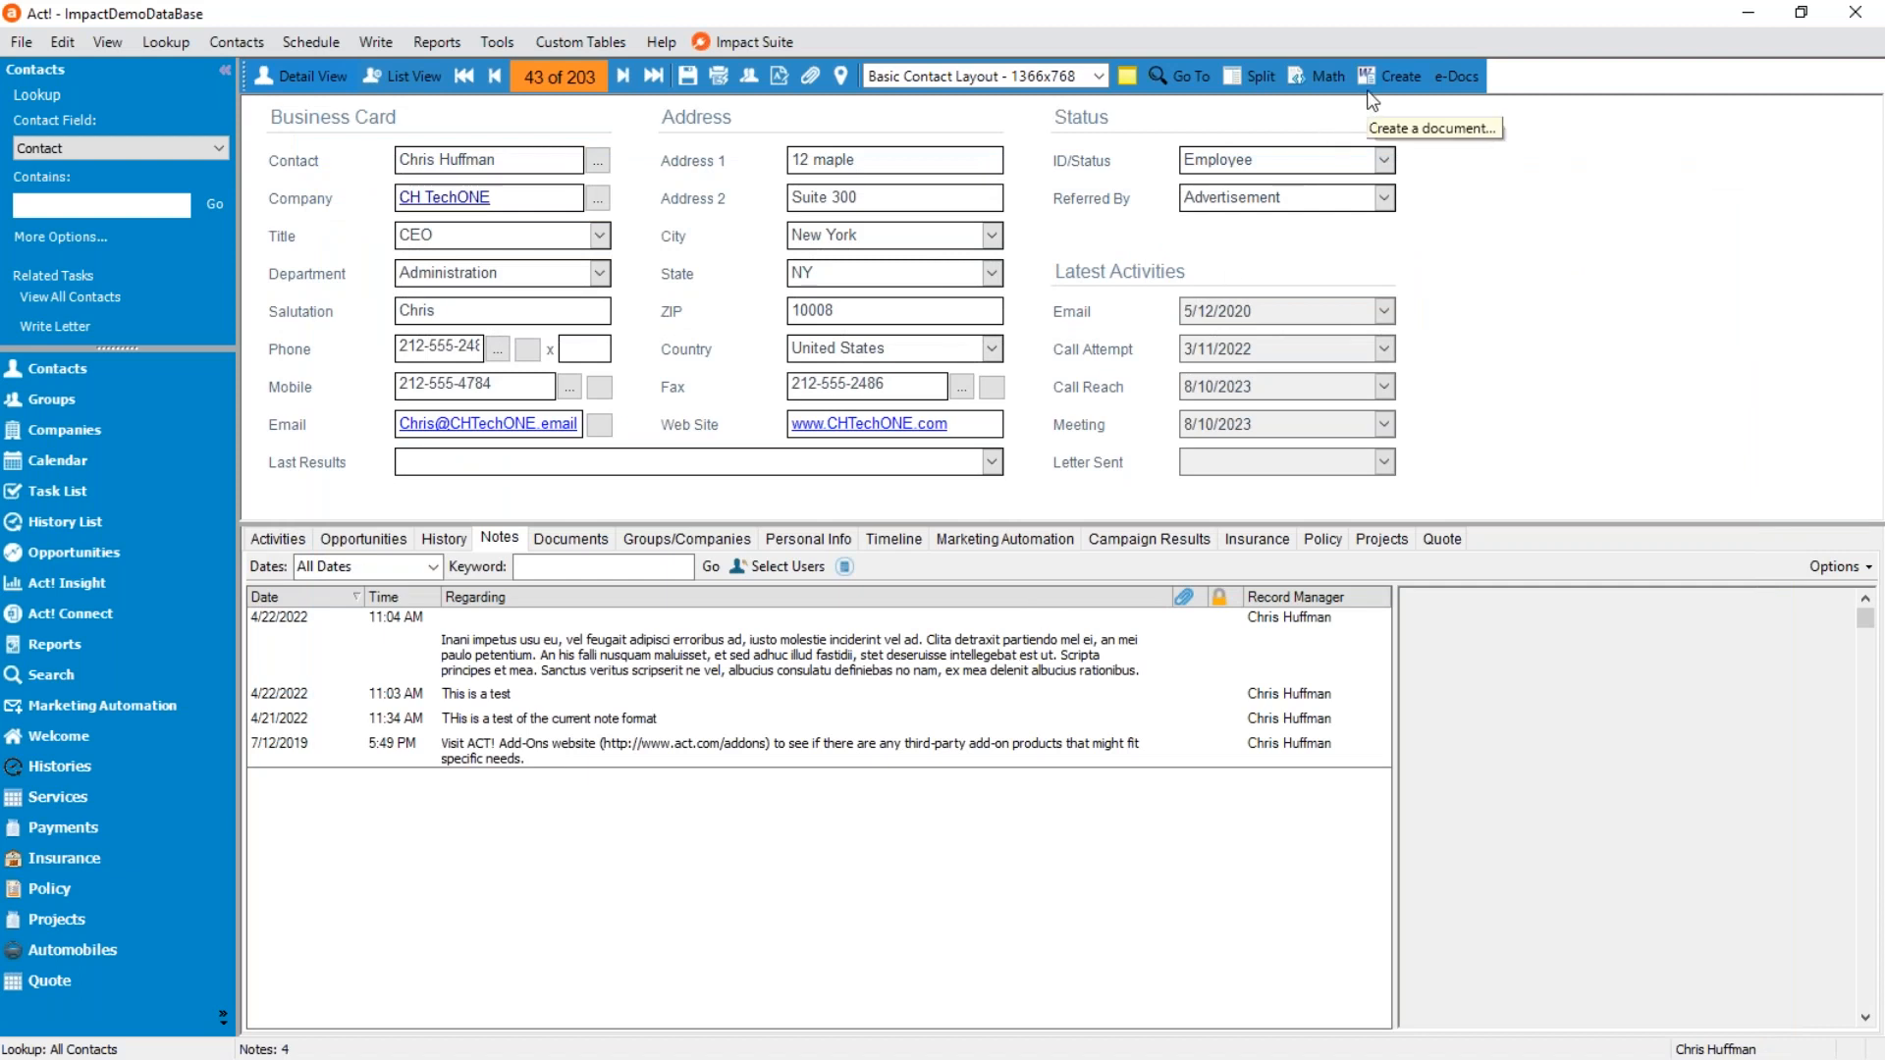
Create another document for the contact from Demo Notes.DOC with the action set to Email as body.
{"action": "left_click", "coordinate": [1392, 77]}
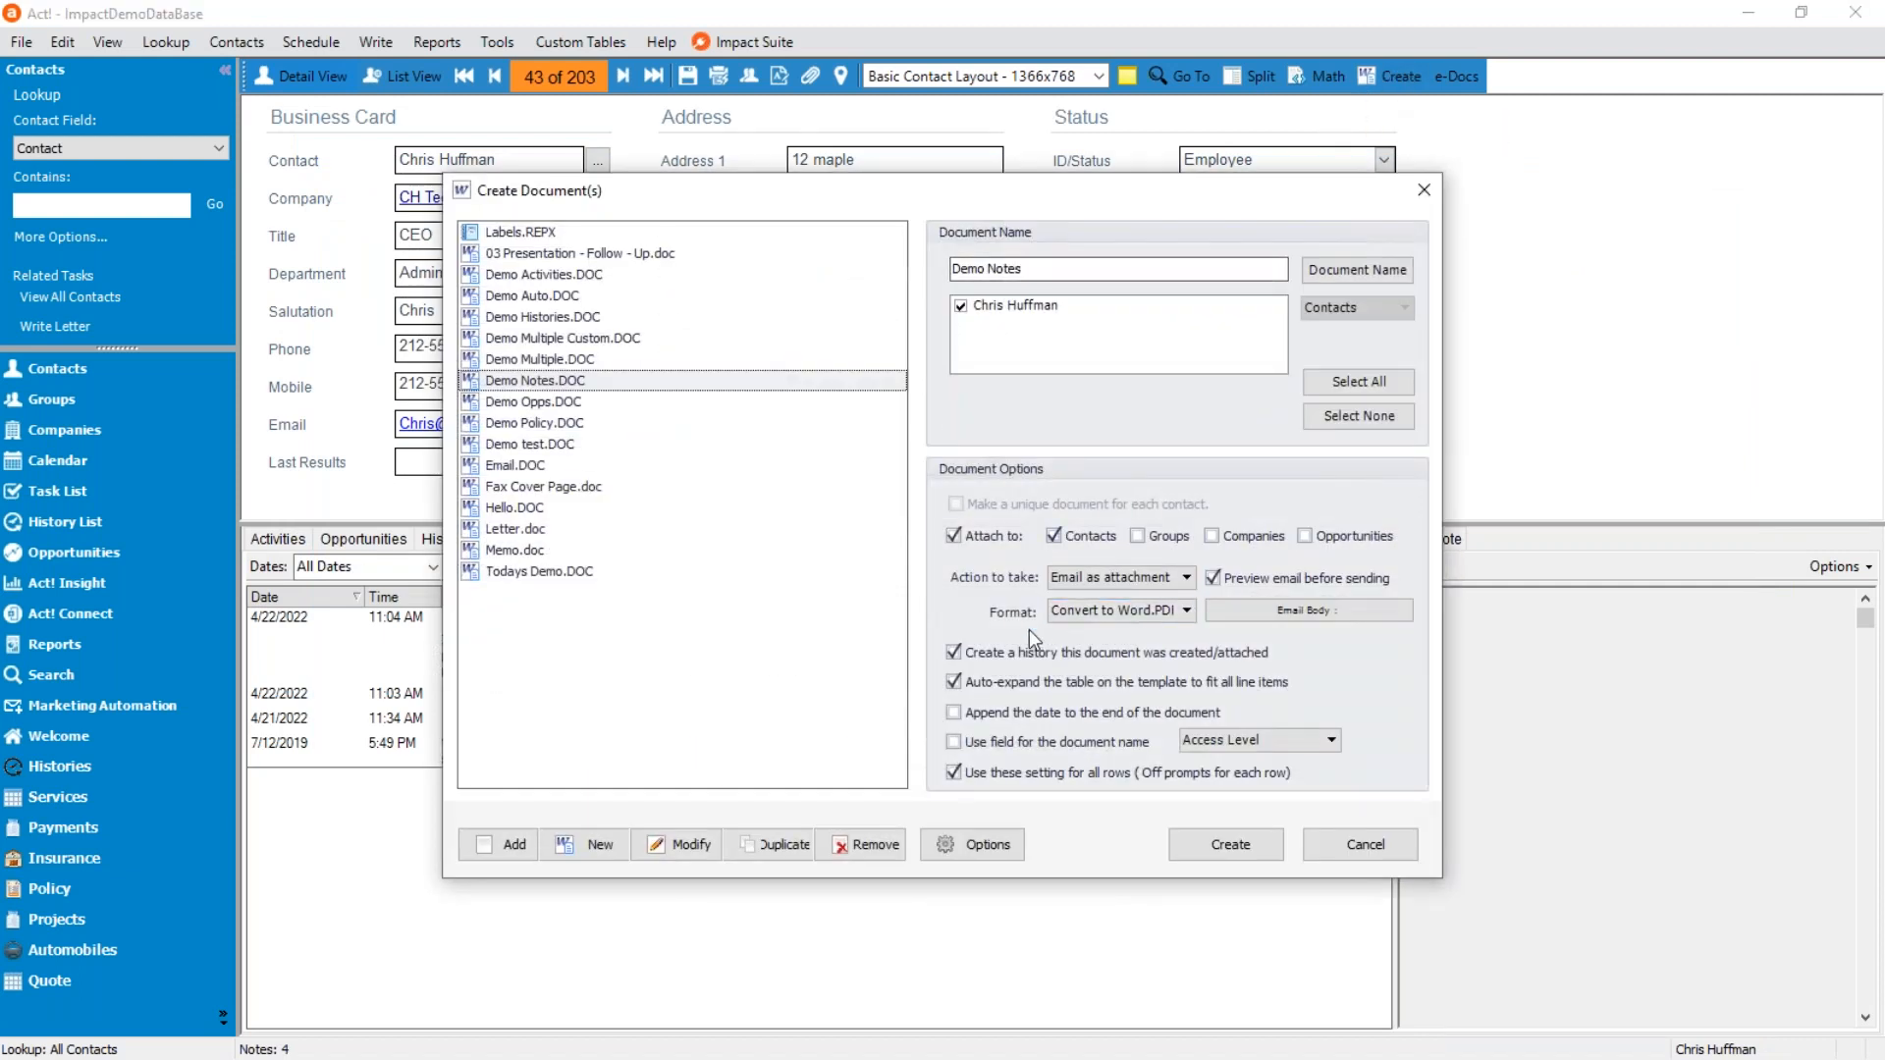
{"action": "left_click", "coordinate": [1060, 577]}
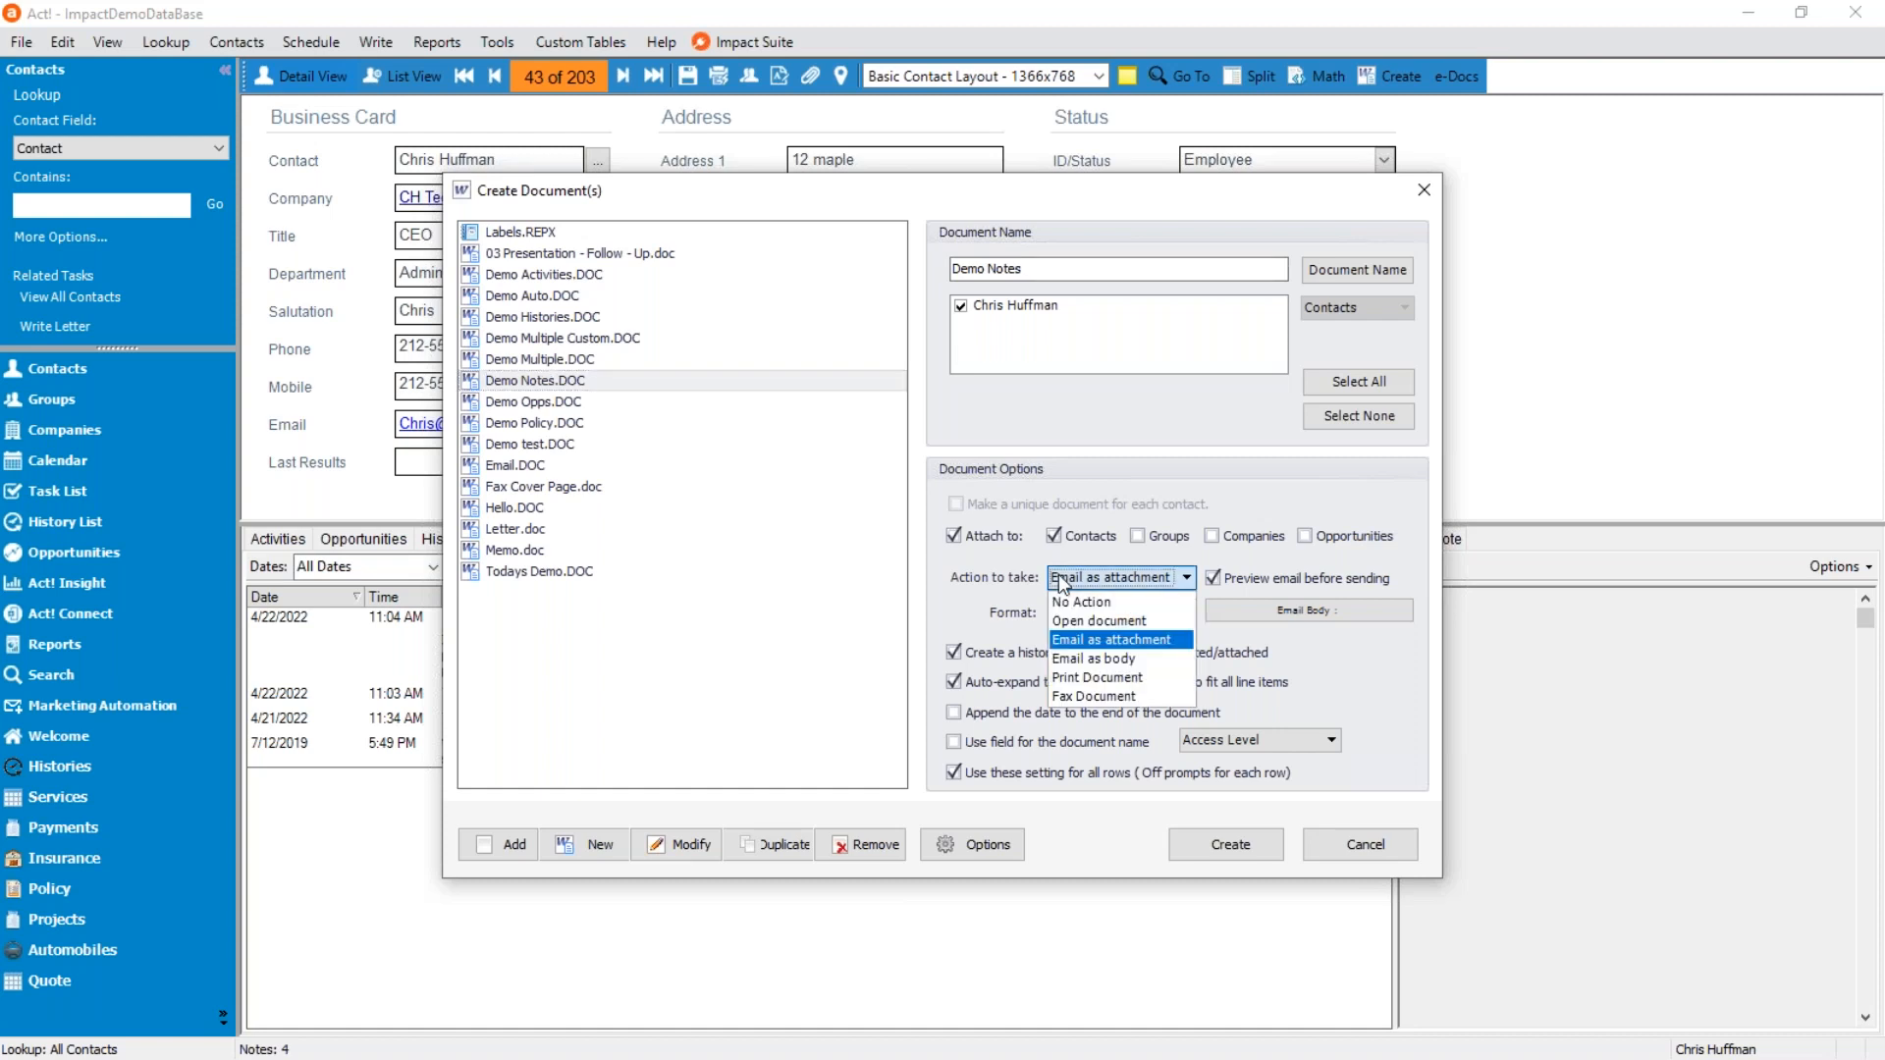
{"action": "left_click", "coordinate": [1125, 656]}
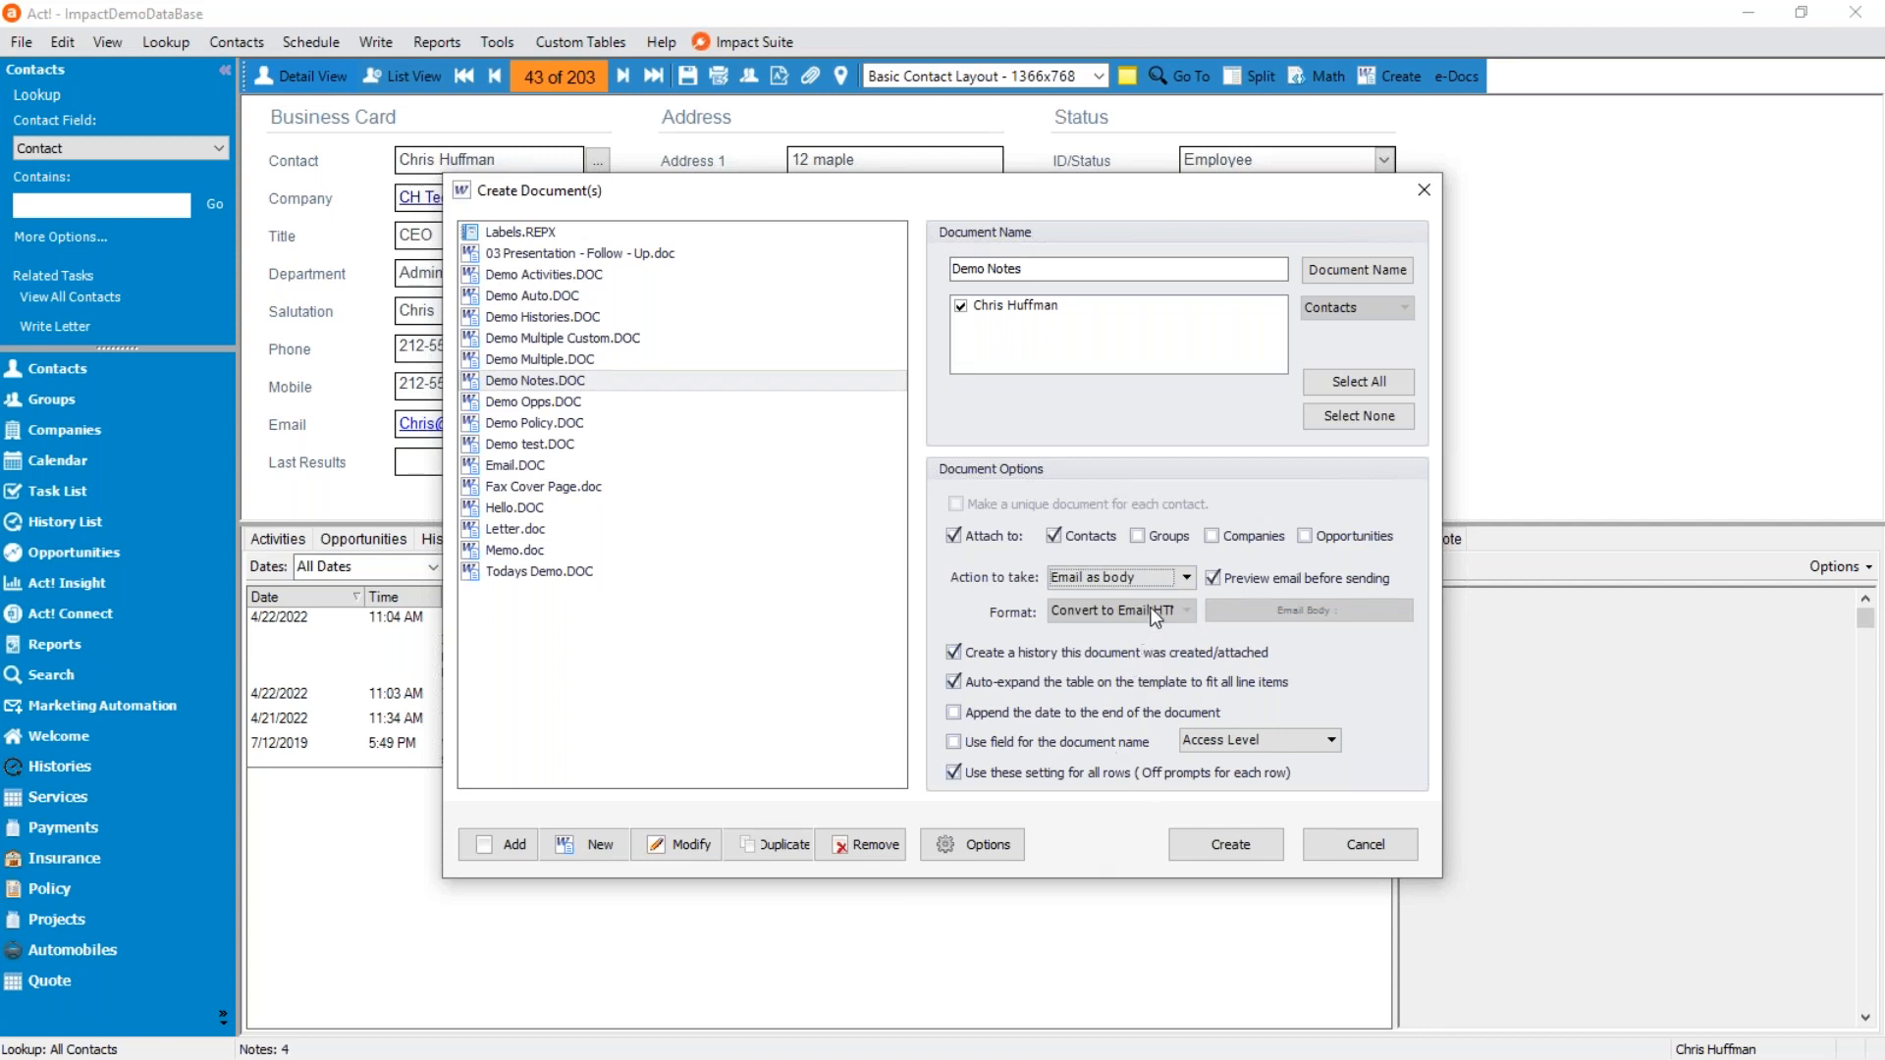
{"action": "left_click", "coordinate": [1226, 842]}
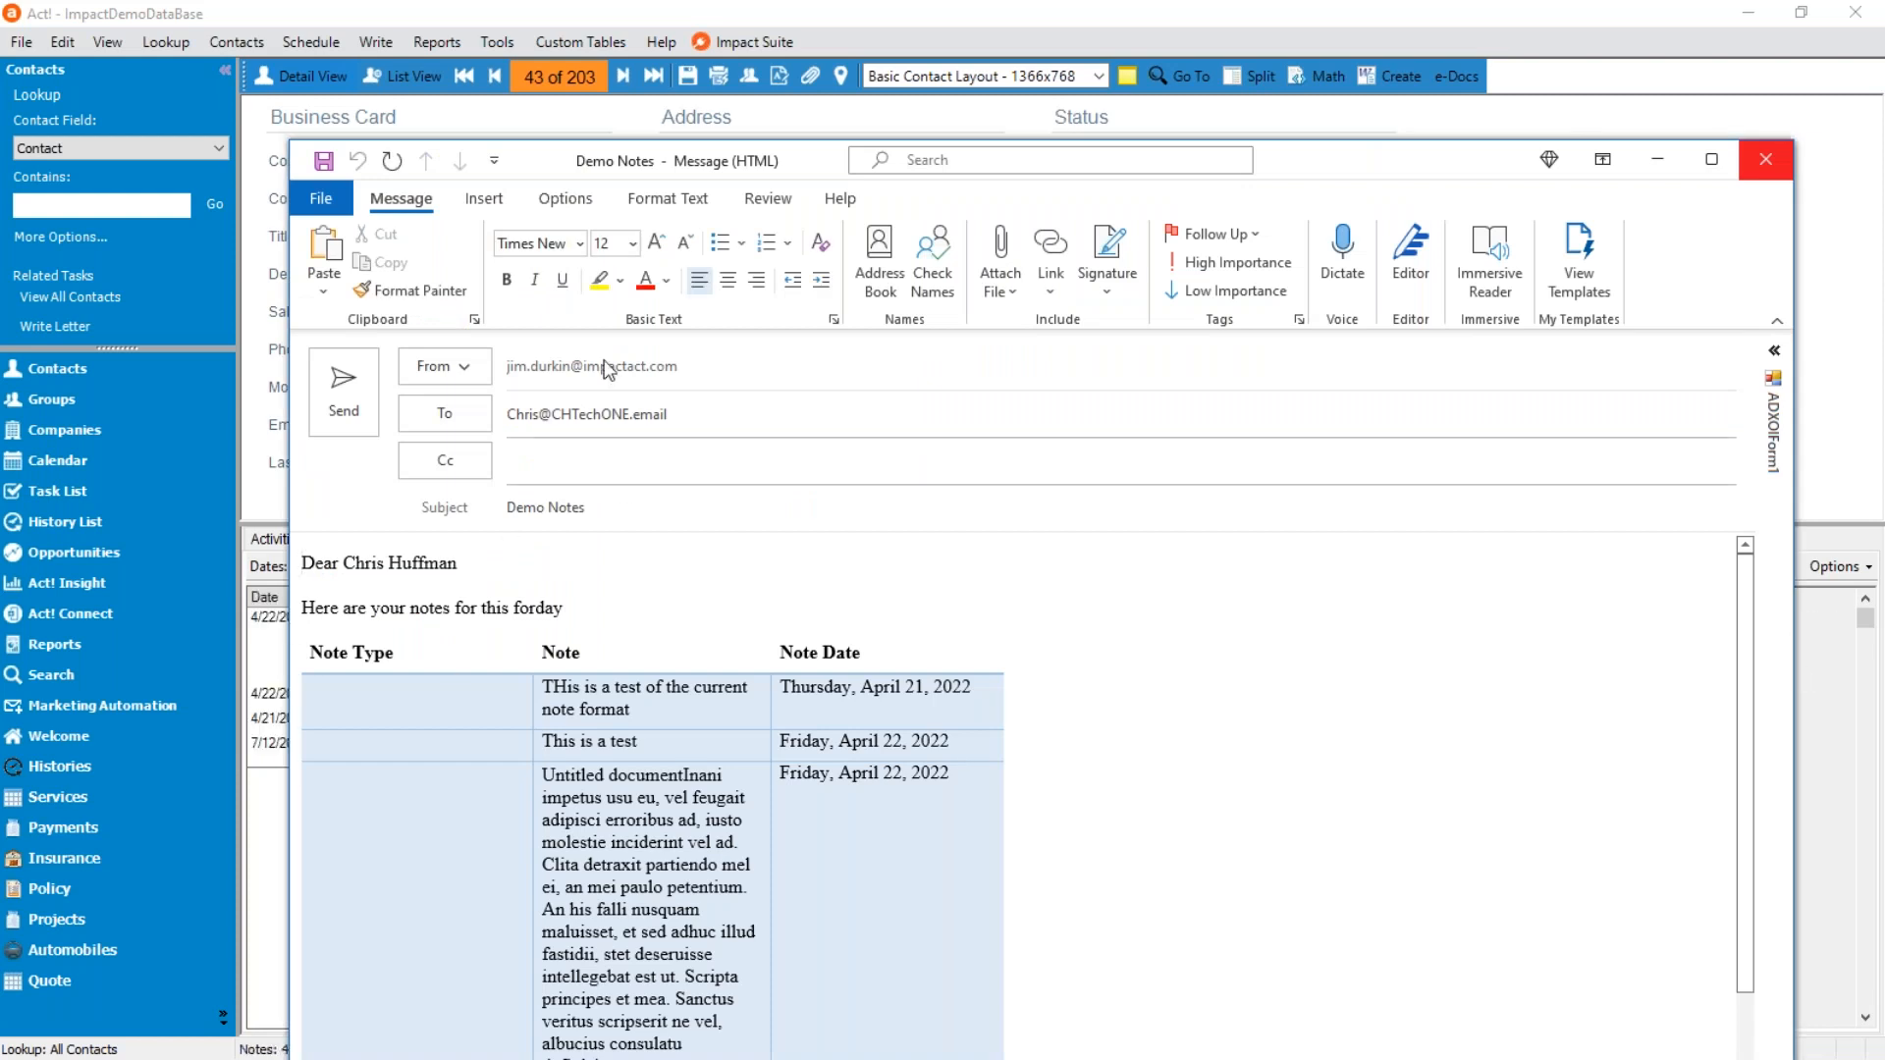
Examine the introductory line and notes table in the email body, and close the message without saving.
{"action": "left_click_drag", "start_coordinate": [1398, 167], "coordinate": [1376, 64]}
{"action": "scroll", "coordinate": [1104, 822], "scroll_direction": "down", "scroll_amount": 5}
{"action": "scroll", "coordinate": [1104, 822], "scroll_direction": "up", "scroll_amount": 5}
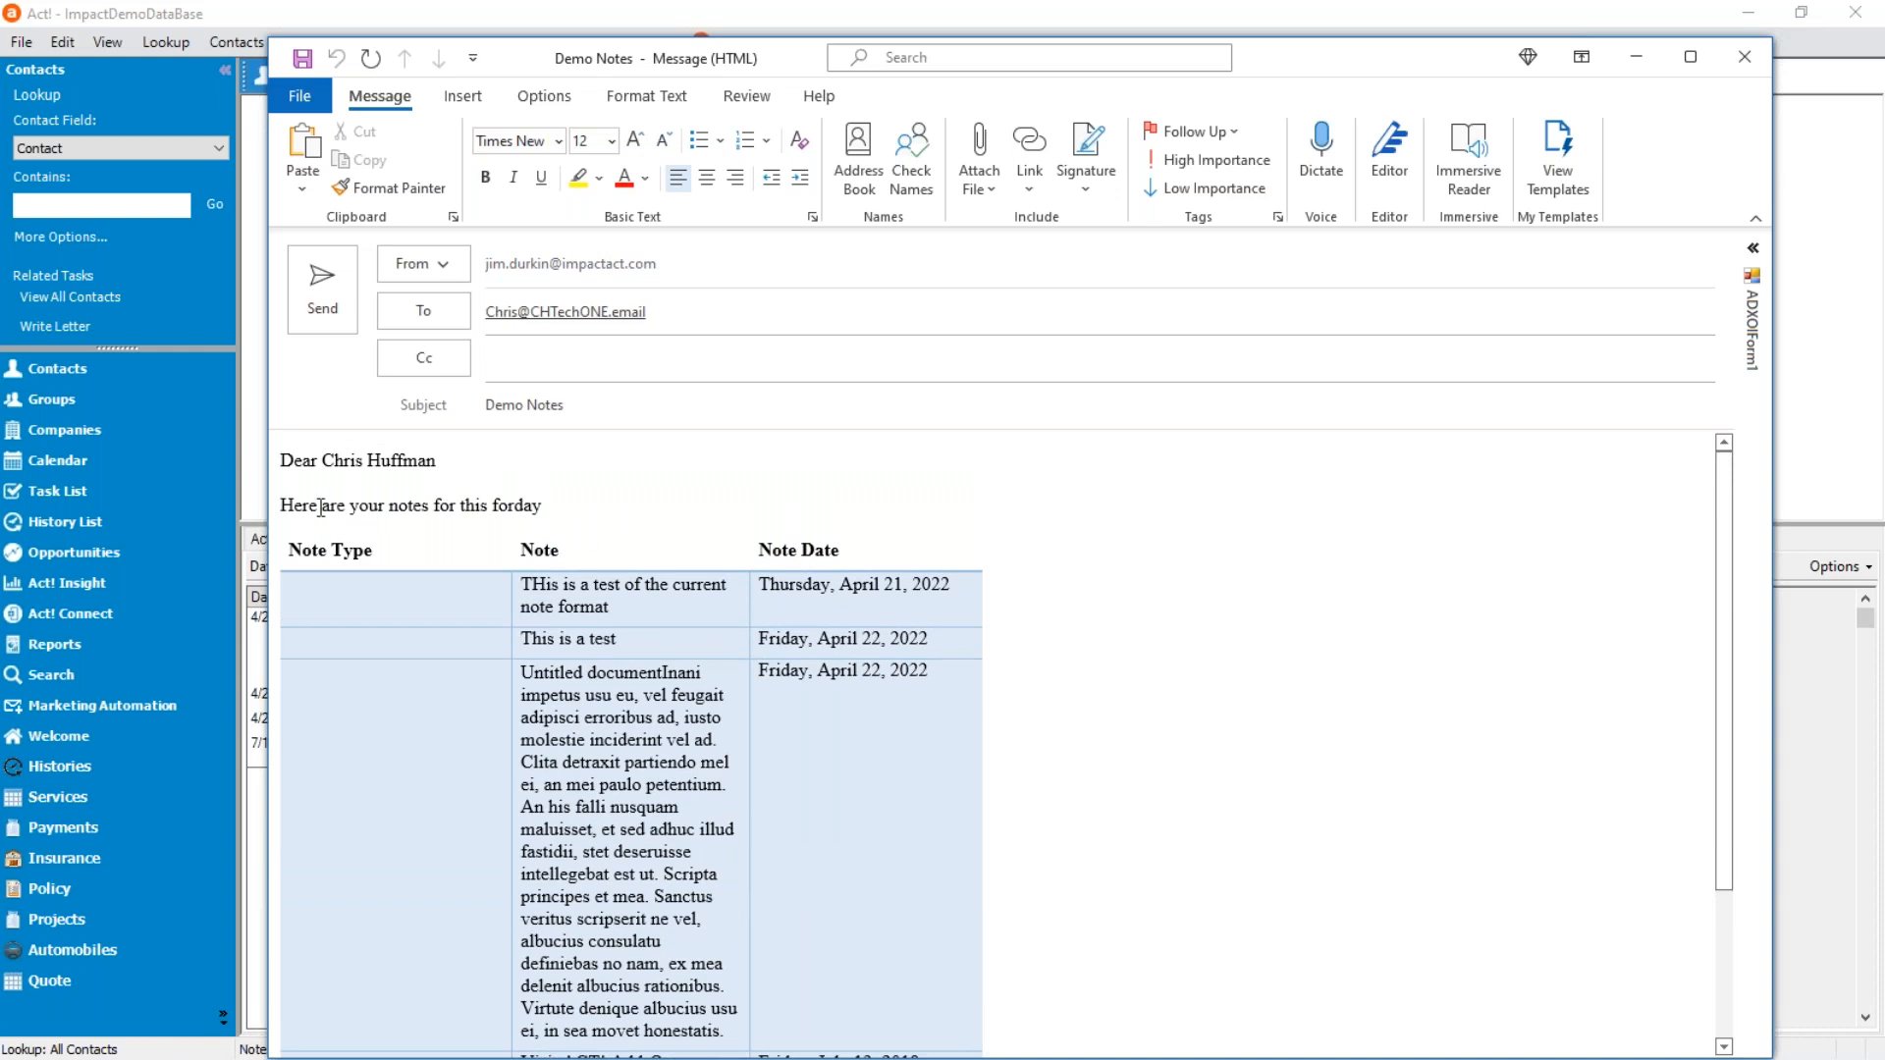
{"action": "left_click_drag", "start_coordinate": [282, 505], "coordinate": [593, 502]}
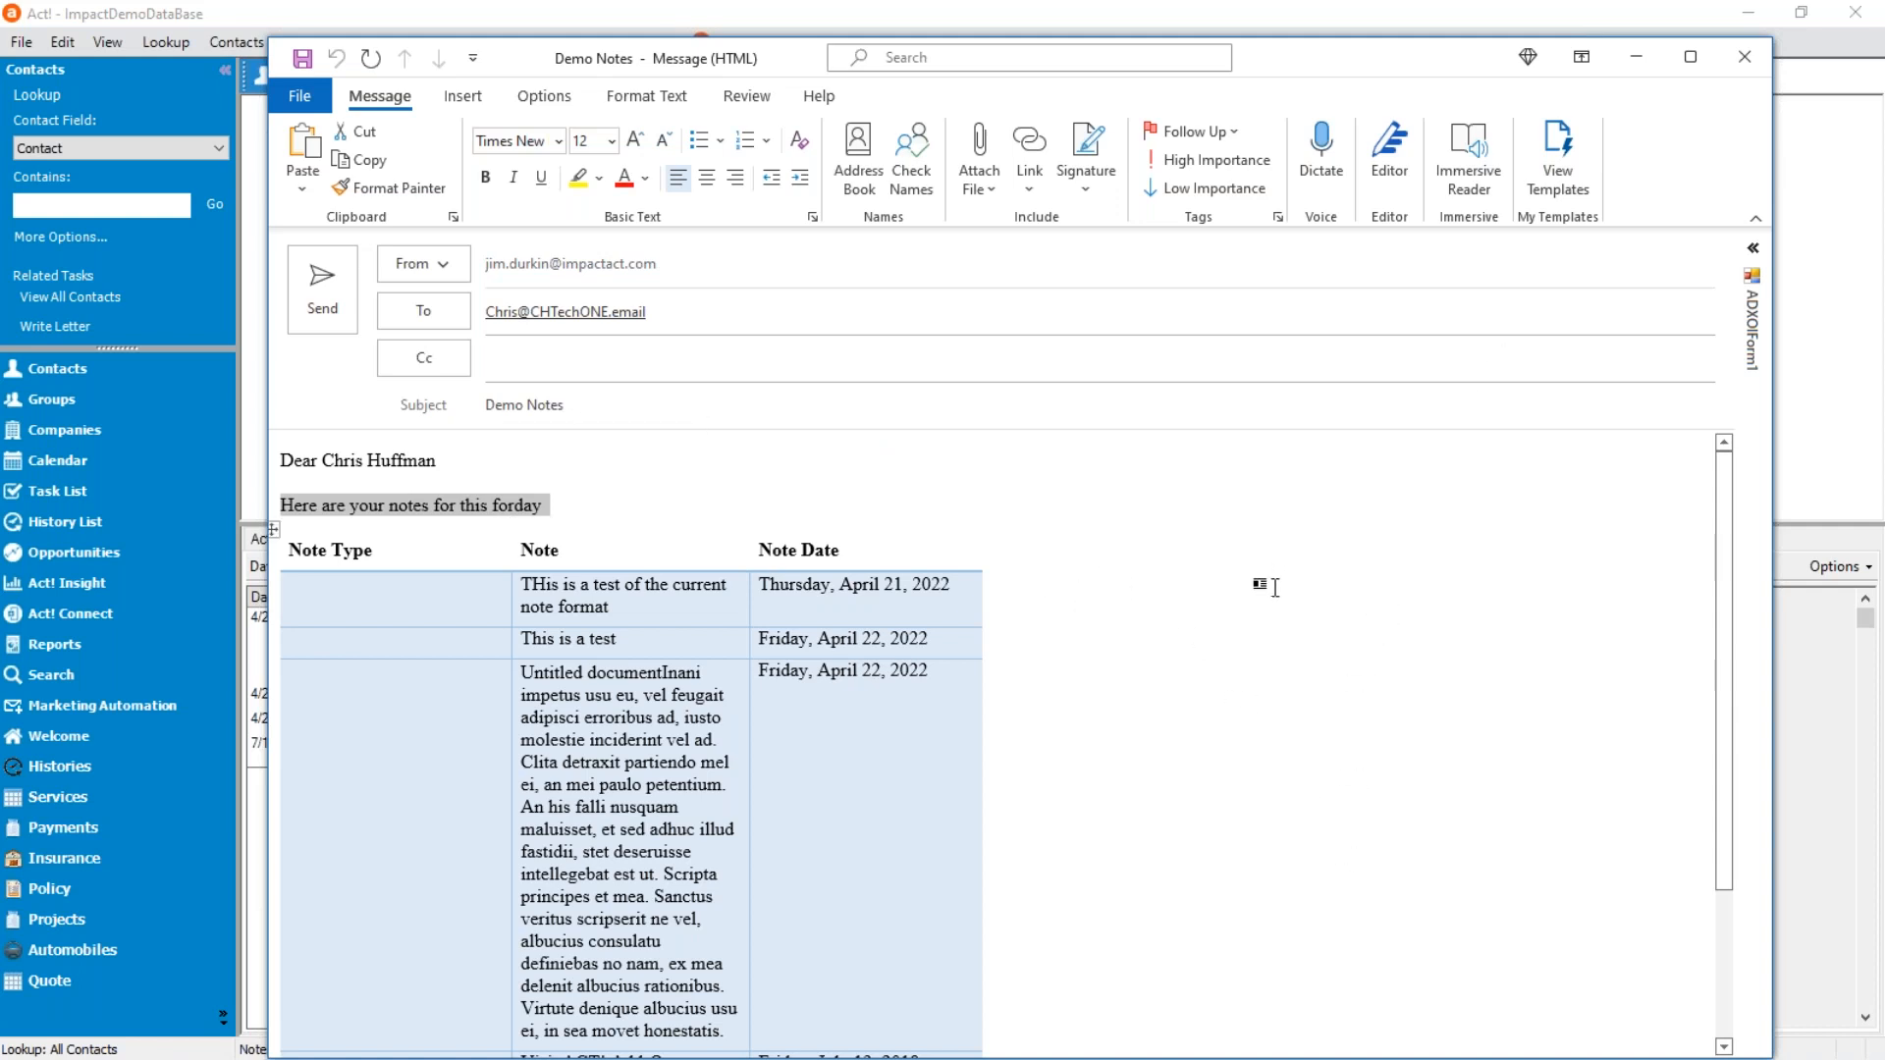
{"action": "left_click", "coordinate": [1744, 59]}
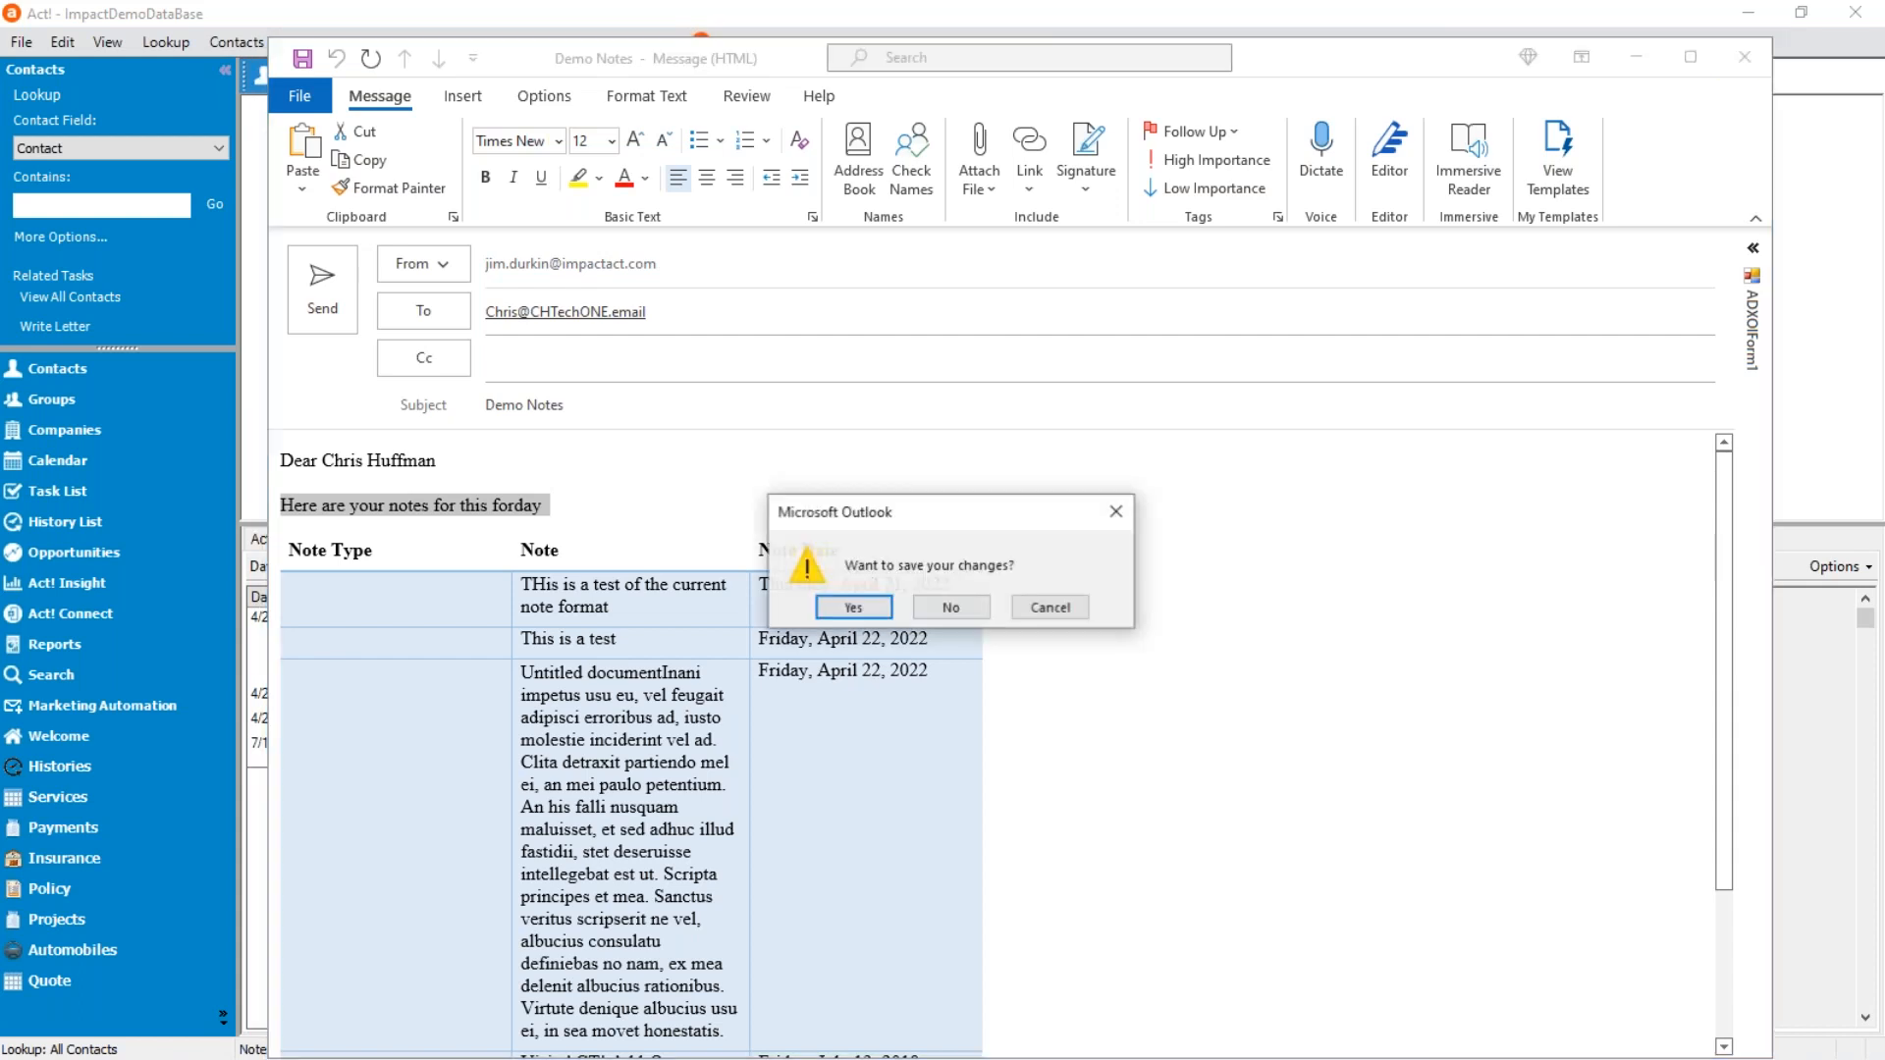
{"action": "left_click", "coordinate": [950, 608]}
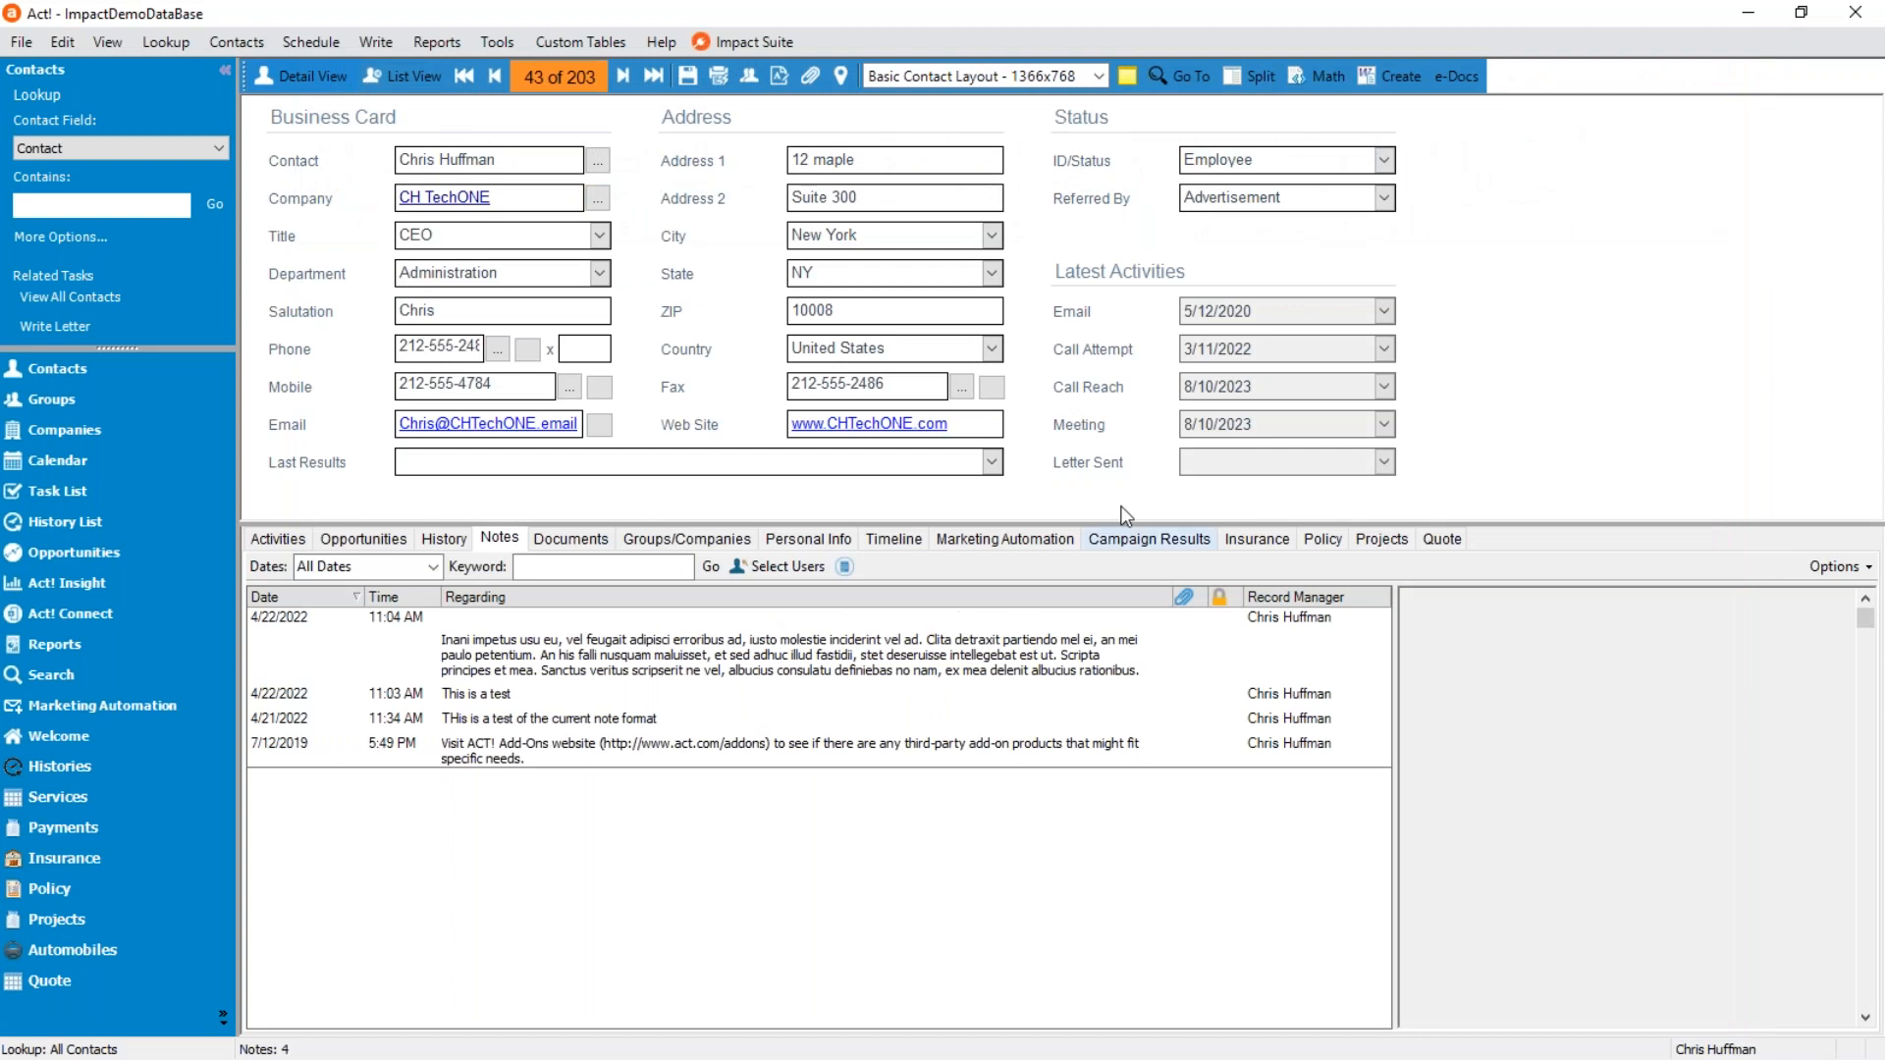
Set the Date and Date Time merge formats to {0:d} in the document creation options and save them.
{"action": "left_click", "coordinate": [1399, 76]}
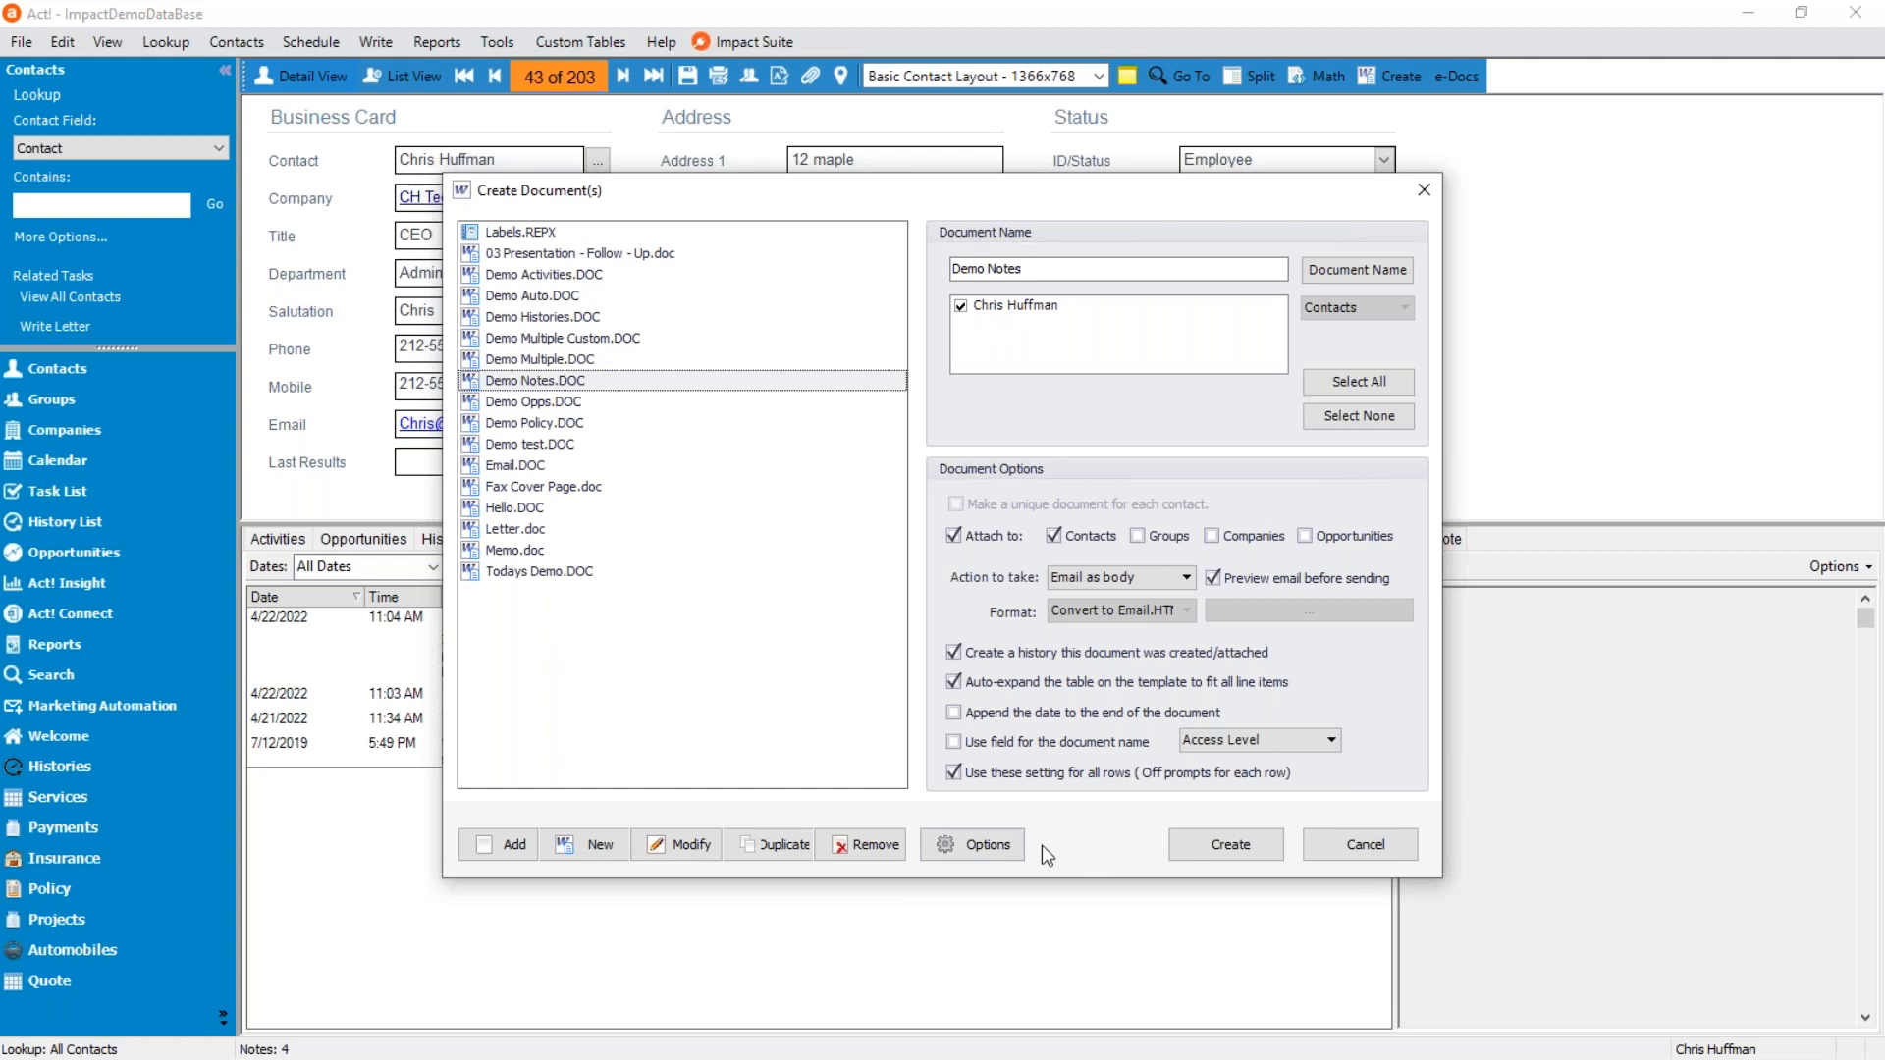
{"action": "left_click", "coordinate": [988, 844]}
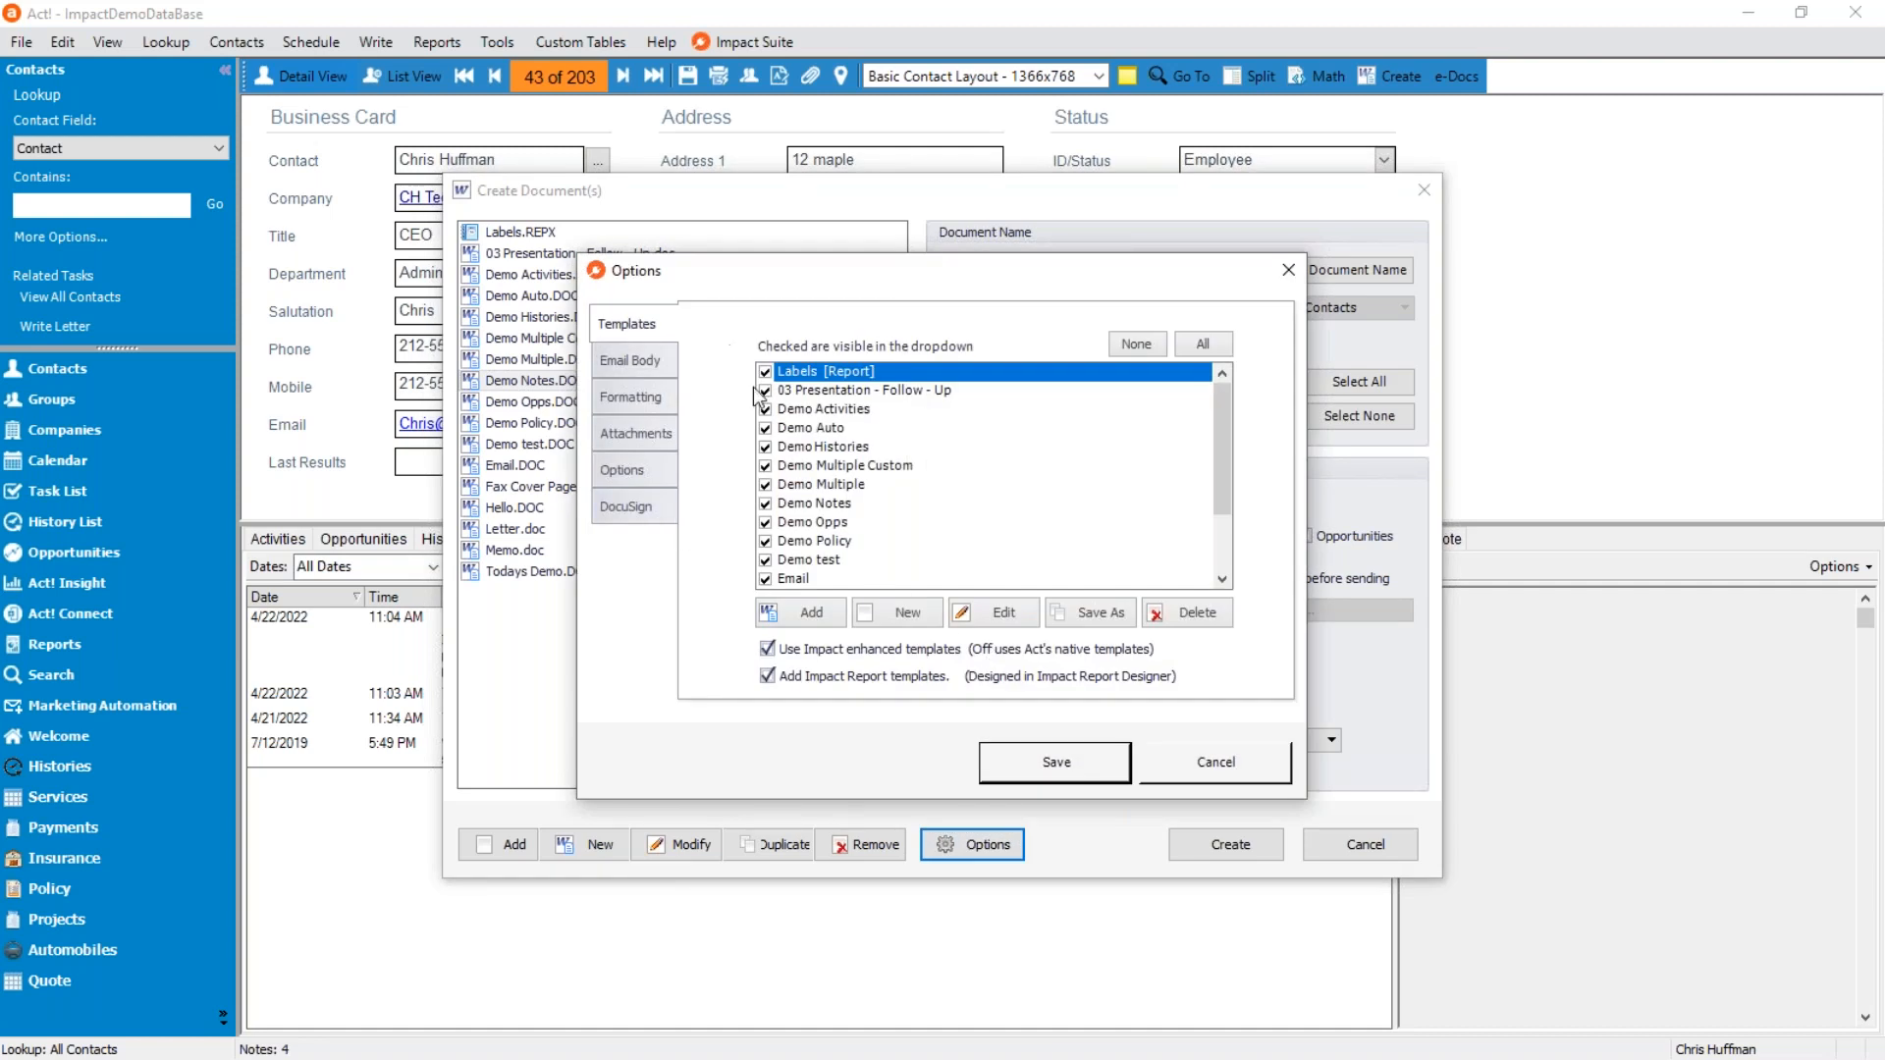
{"action": "left_click", "coordinate": [643, 398]}
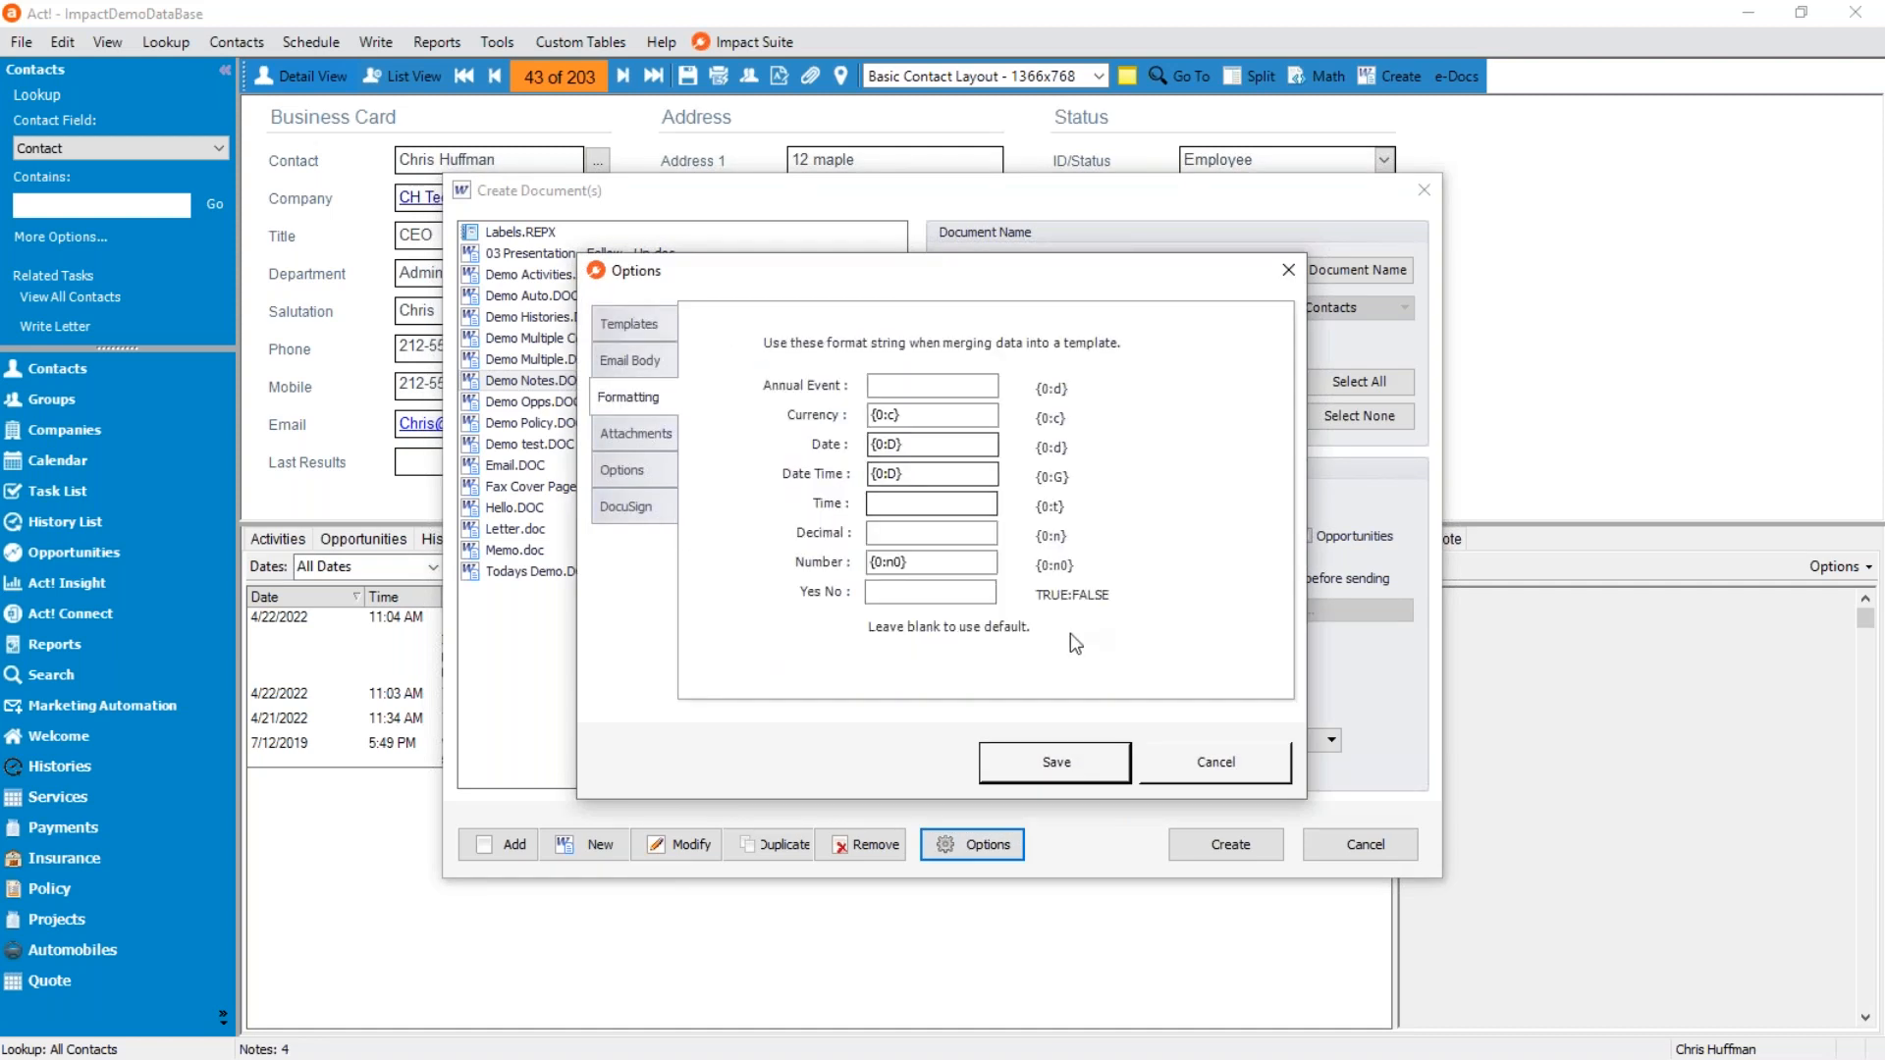
{"action": "left_click", "coordinate": [893, 444]}
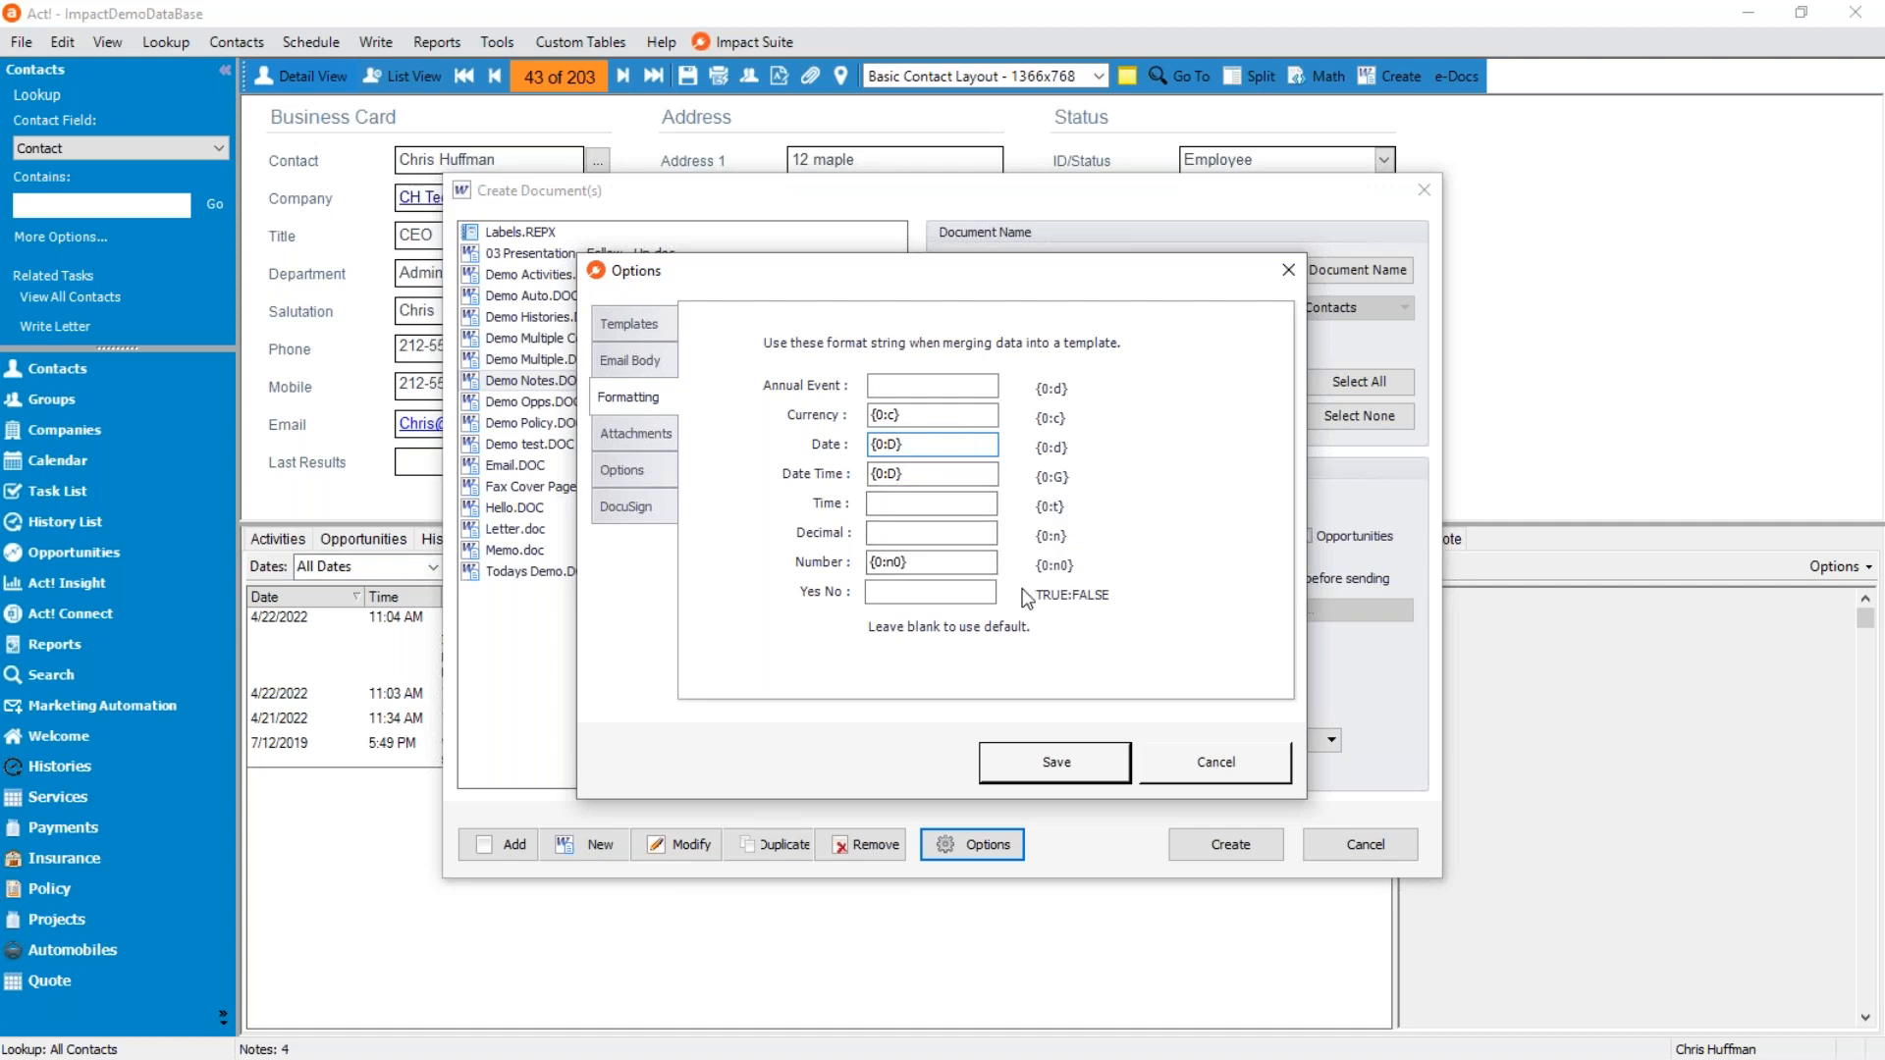
{"action": "key", "text": "BackSpace"}
{"action": "type", "text": "d"}
{"action": "key", "text": "Tab"}
{"action": "left_click_drag", "start_coordinate": [888, 475], "coordinate": [897, 476]}
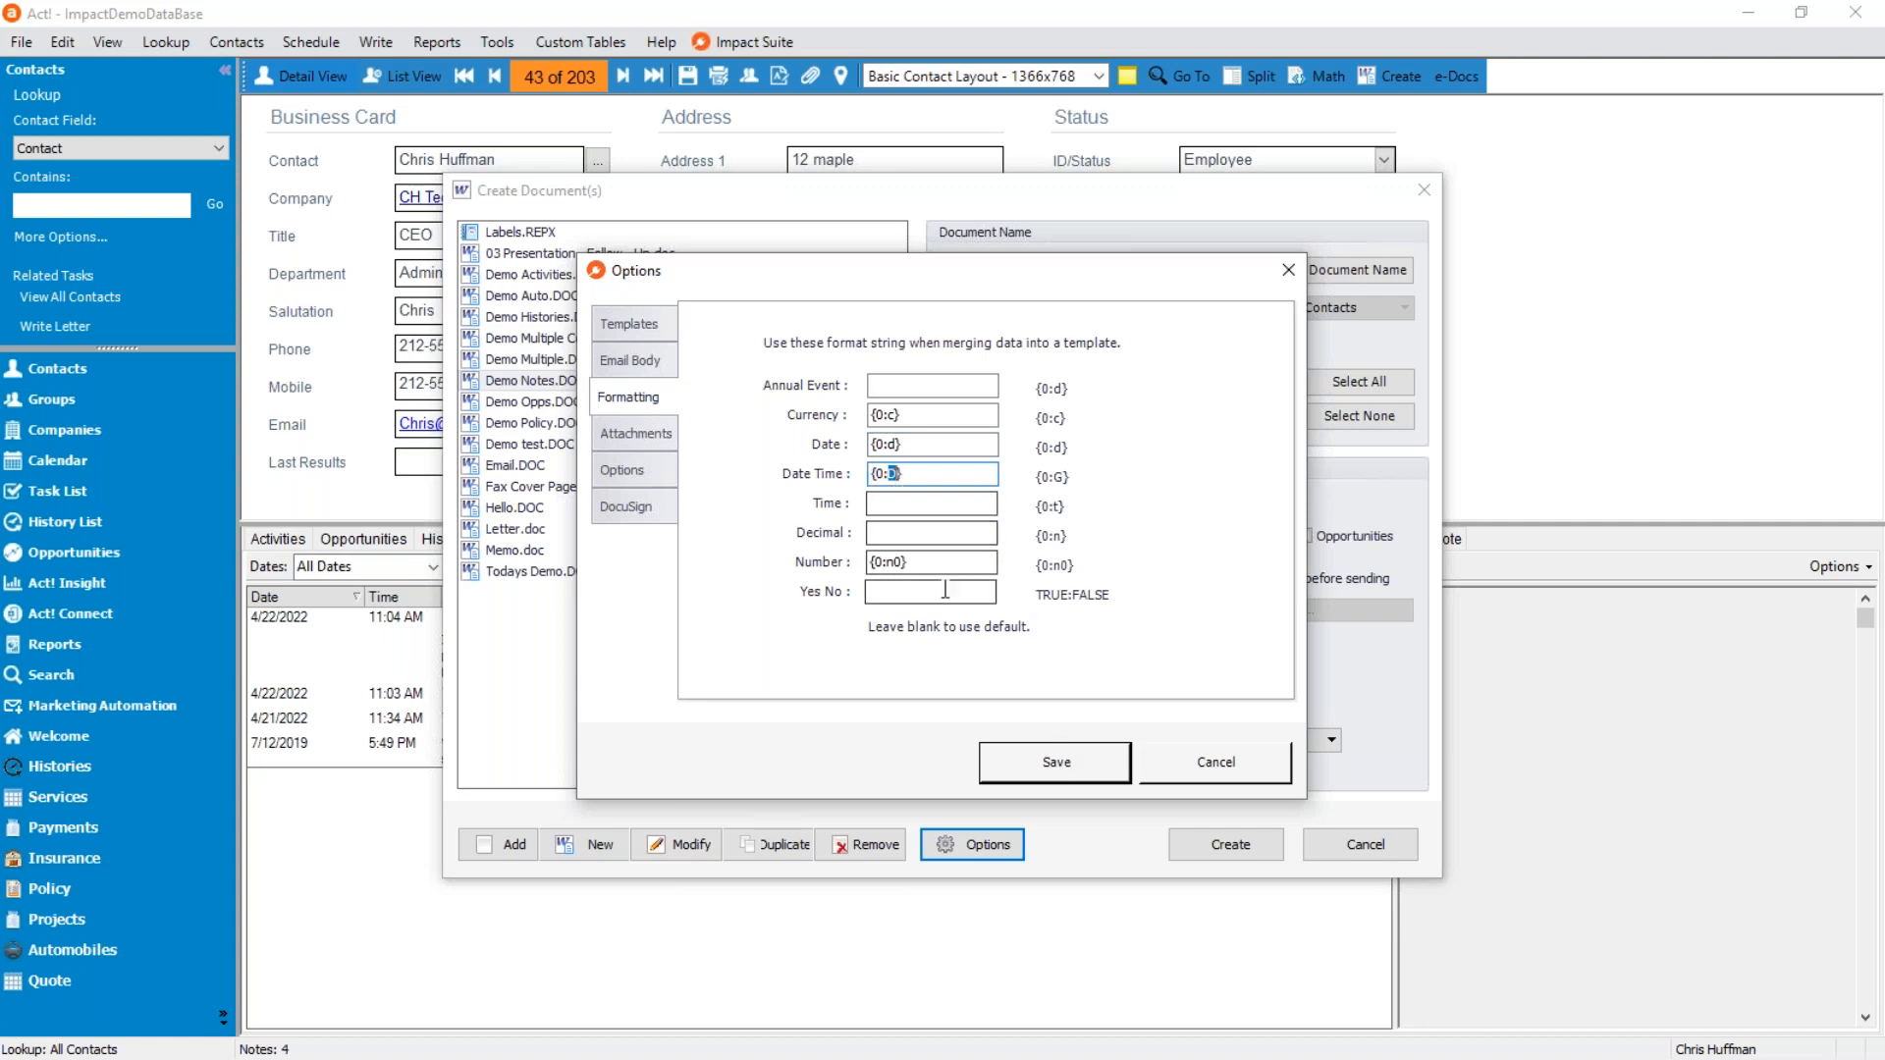
{"action": "type", "text": "d"}
{"action": "left_click", "coordinate": [1070, 774]}
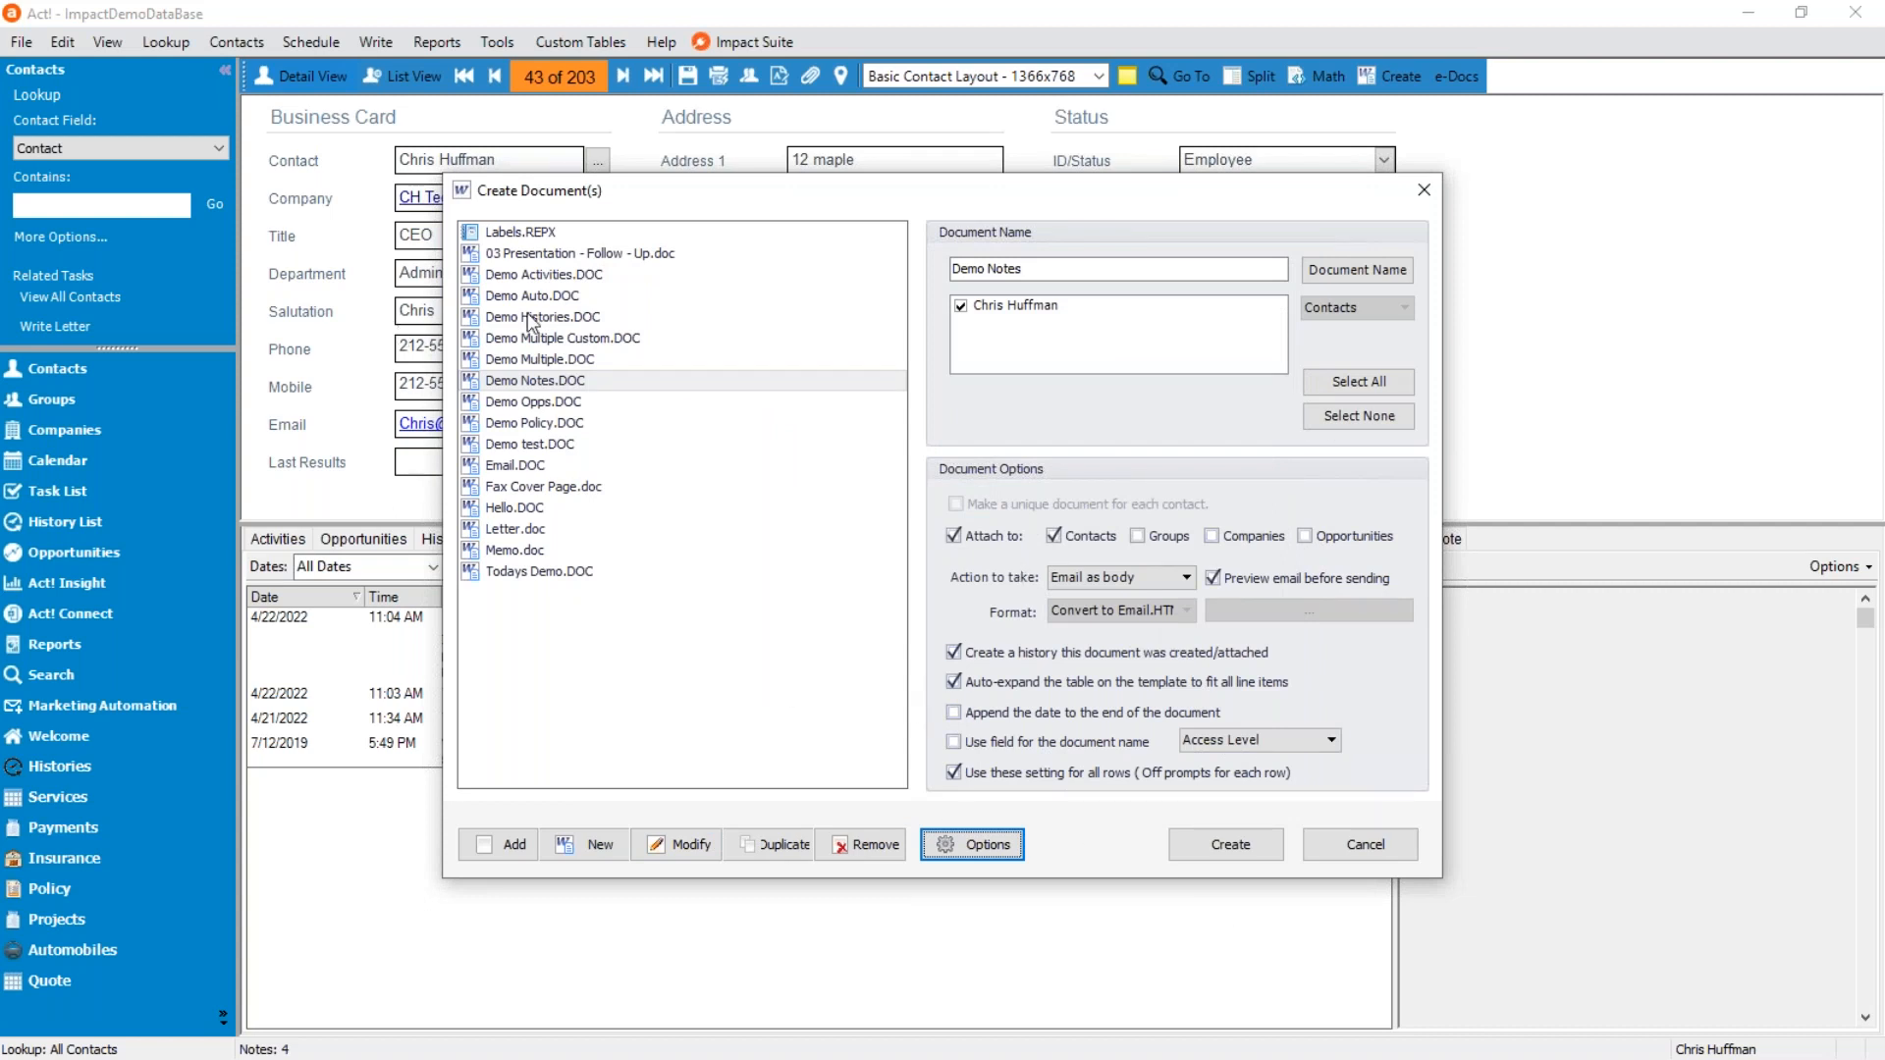
Generate the Demo Notes email again to check the dates in its Note Date column, and discard the message.
{"action": "left_click", "coordinate": [1227, 844]}
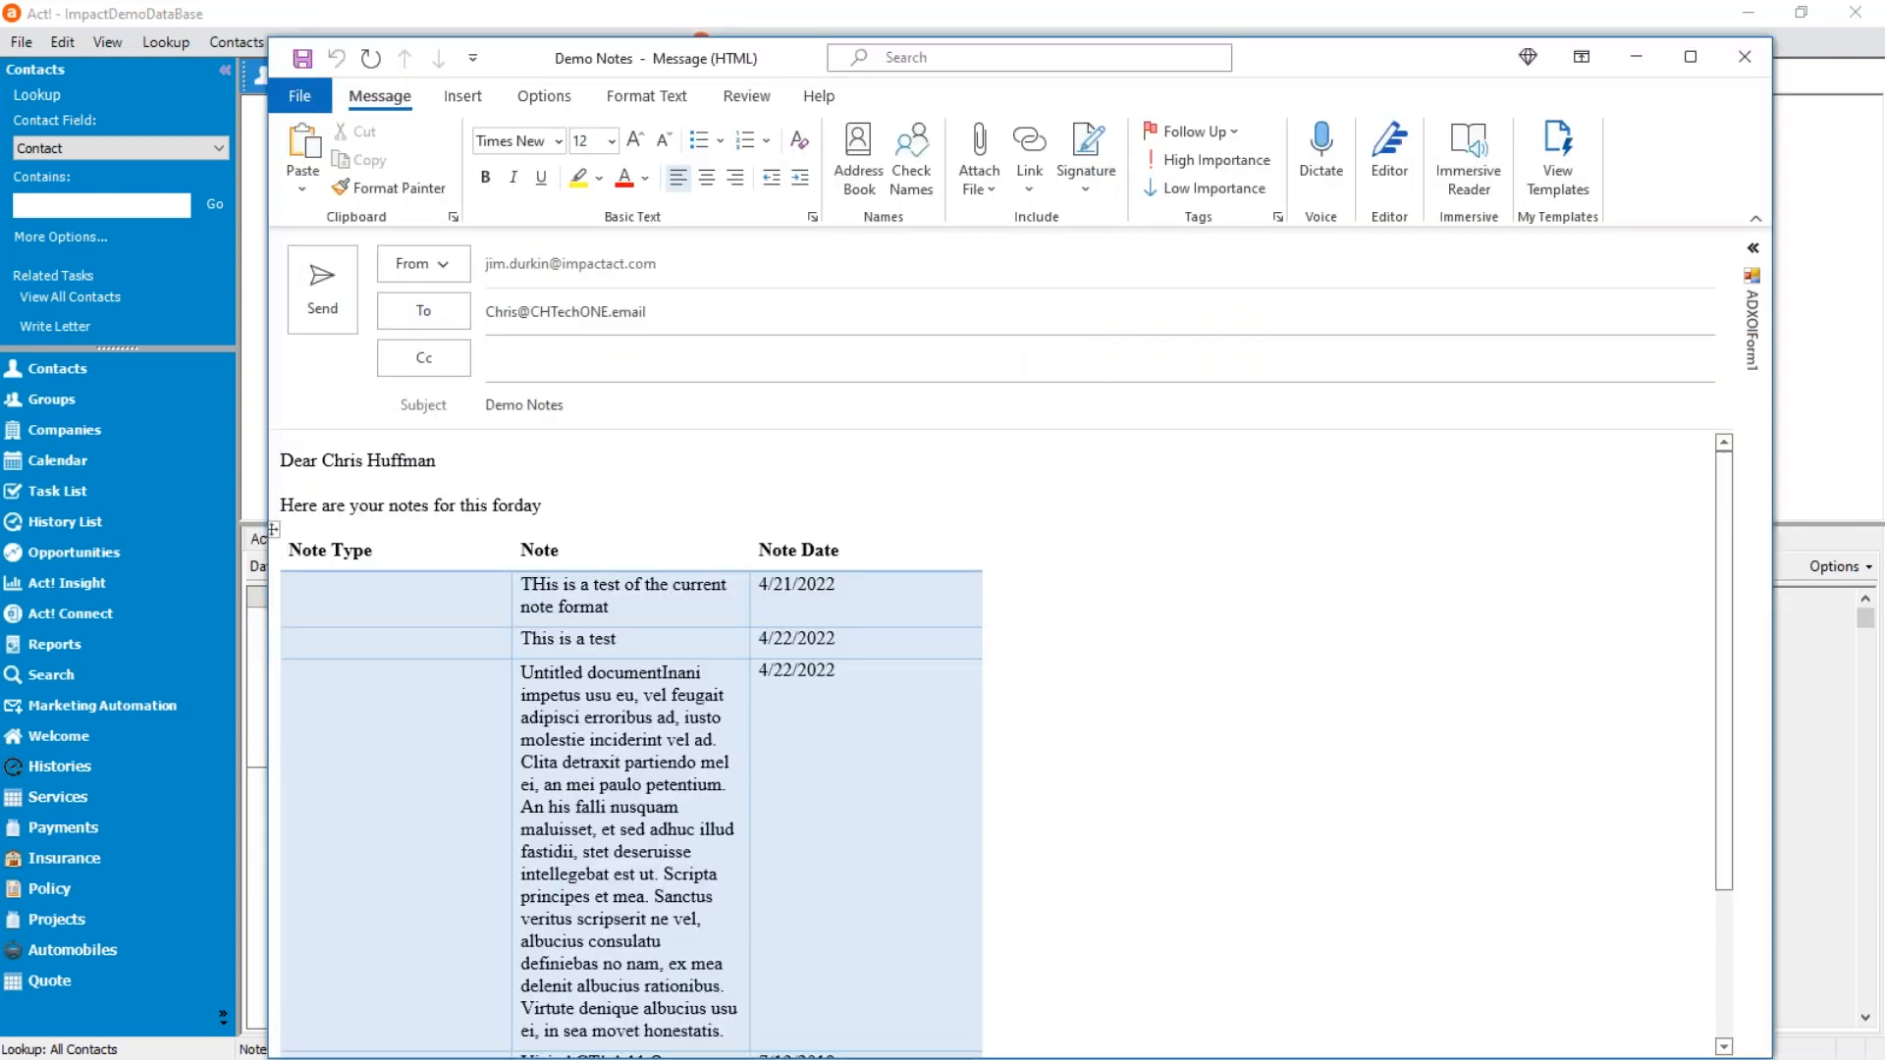
{"action": "left_click_drag", "start_coordinate": [852, 583], "coordinate": [759, 585]}
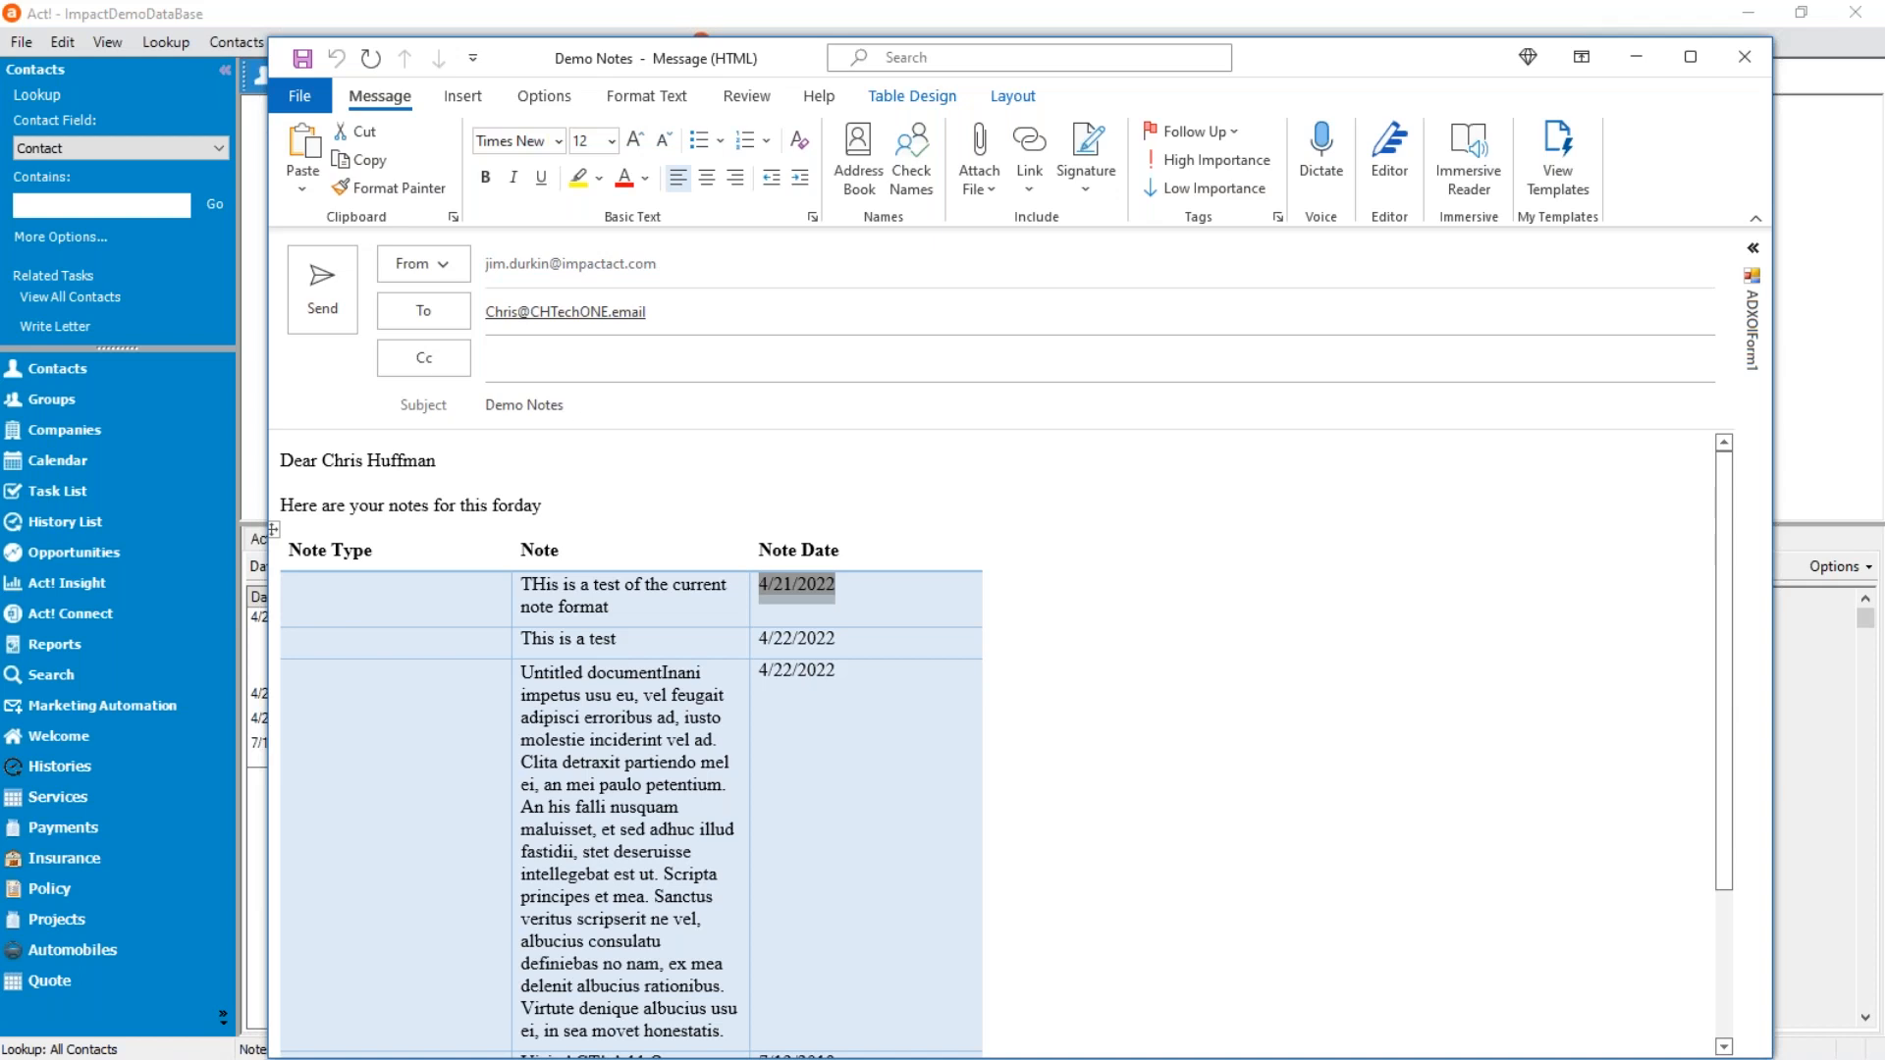
{"action": "left_click", "coordinate": [798, 585]}
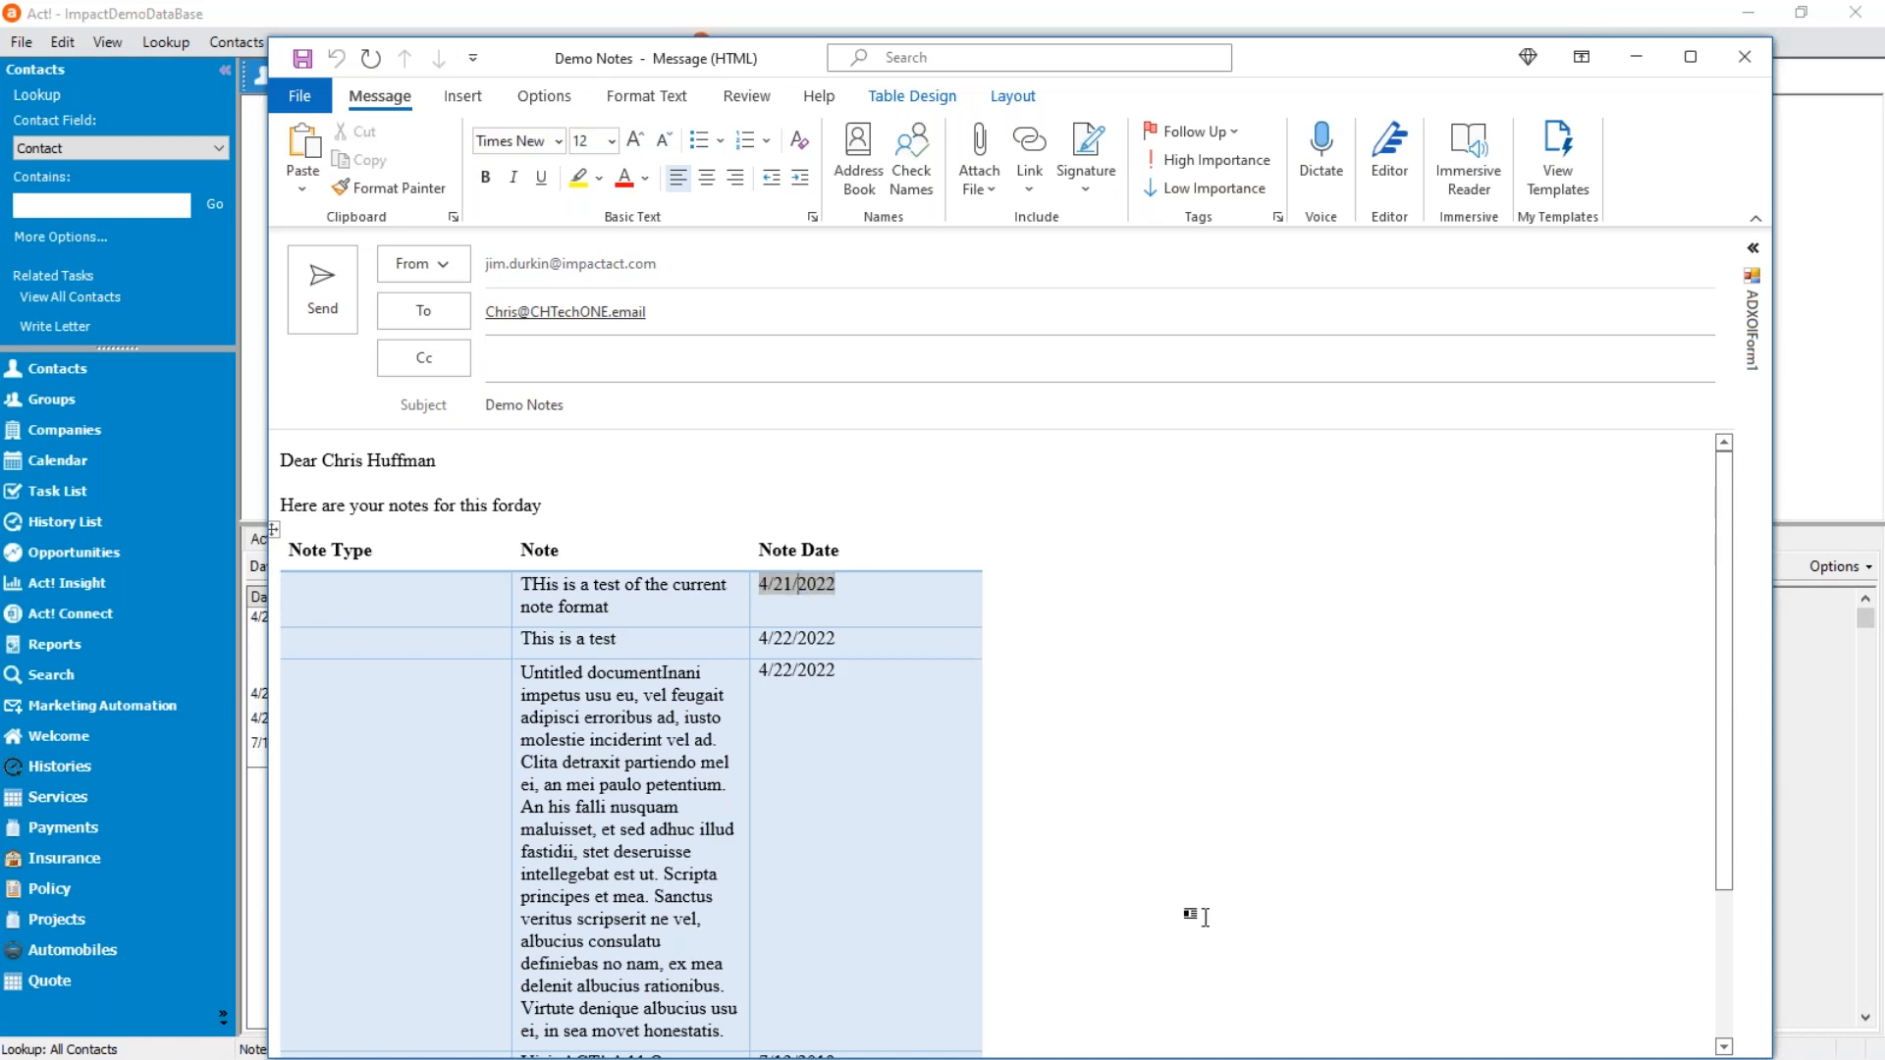
{"action": "scroll", "coordinate": [1486, 1043], "scroll_direction": "down", "scroll_amount": 3}
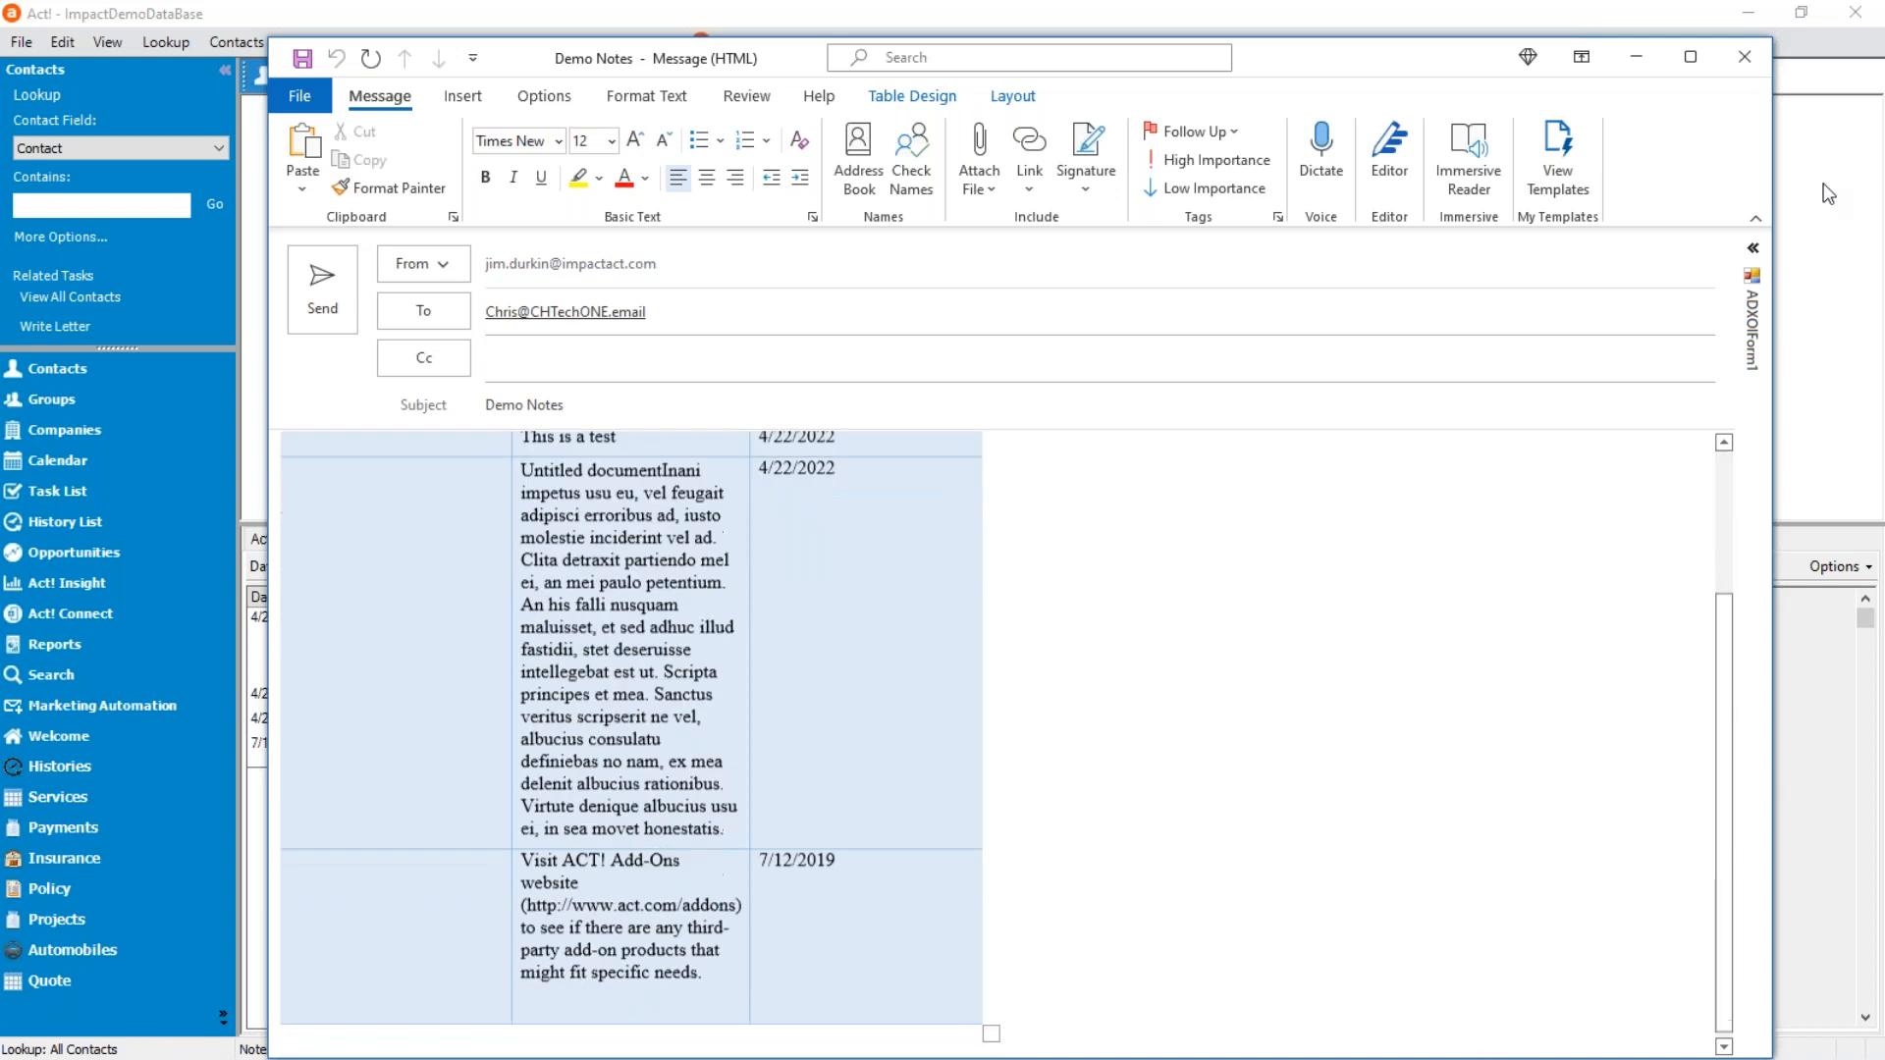
{"action": "left_click", "coordinate": [1740, 65]}
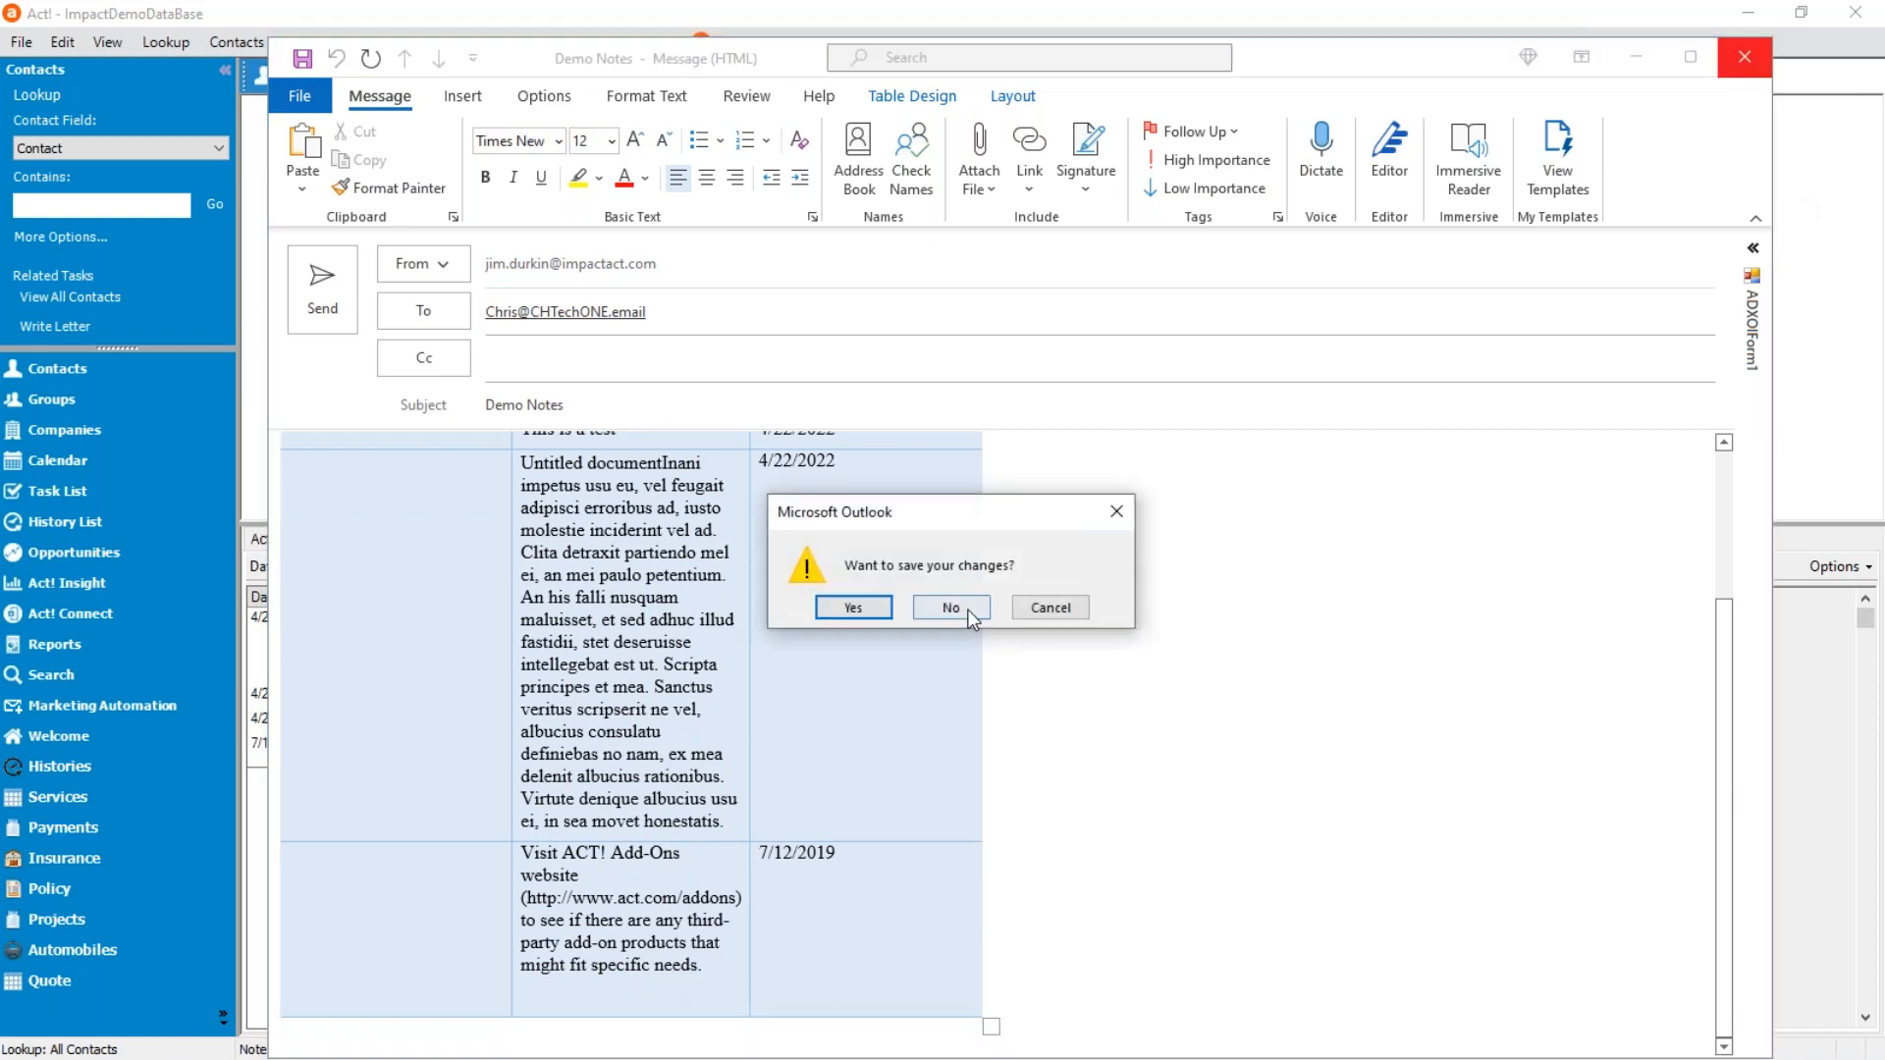
{"action": "left_click", "coordinate": [951, 607]}
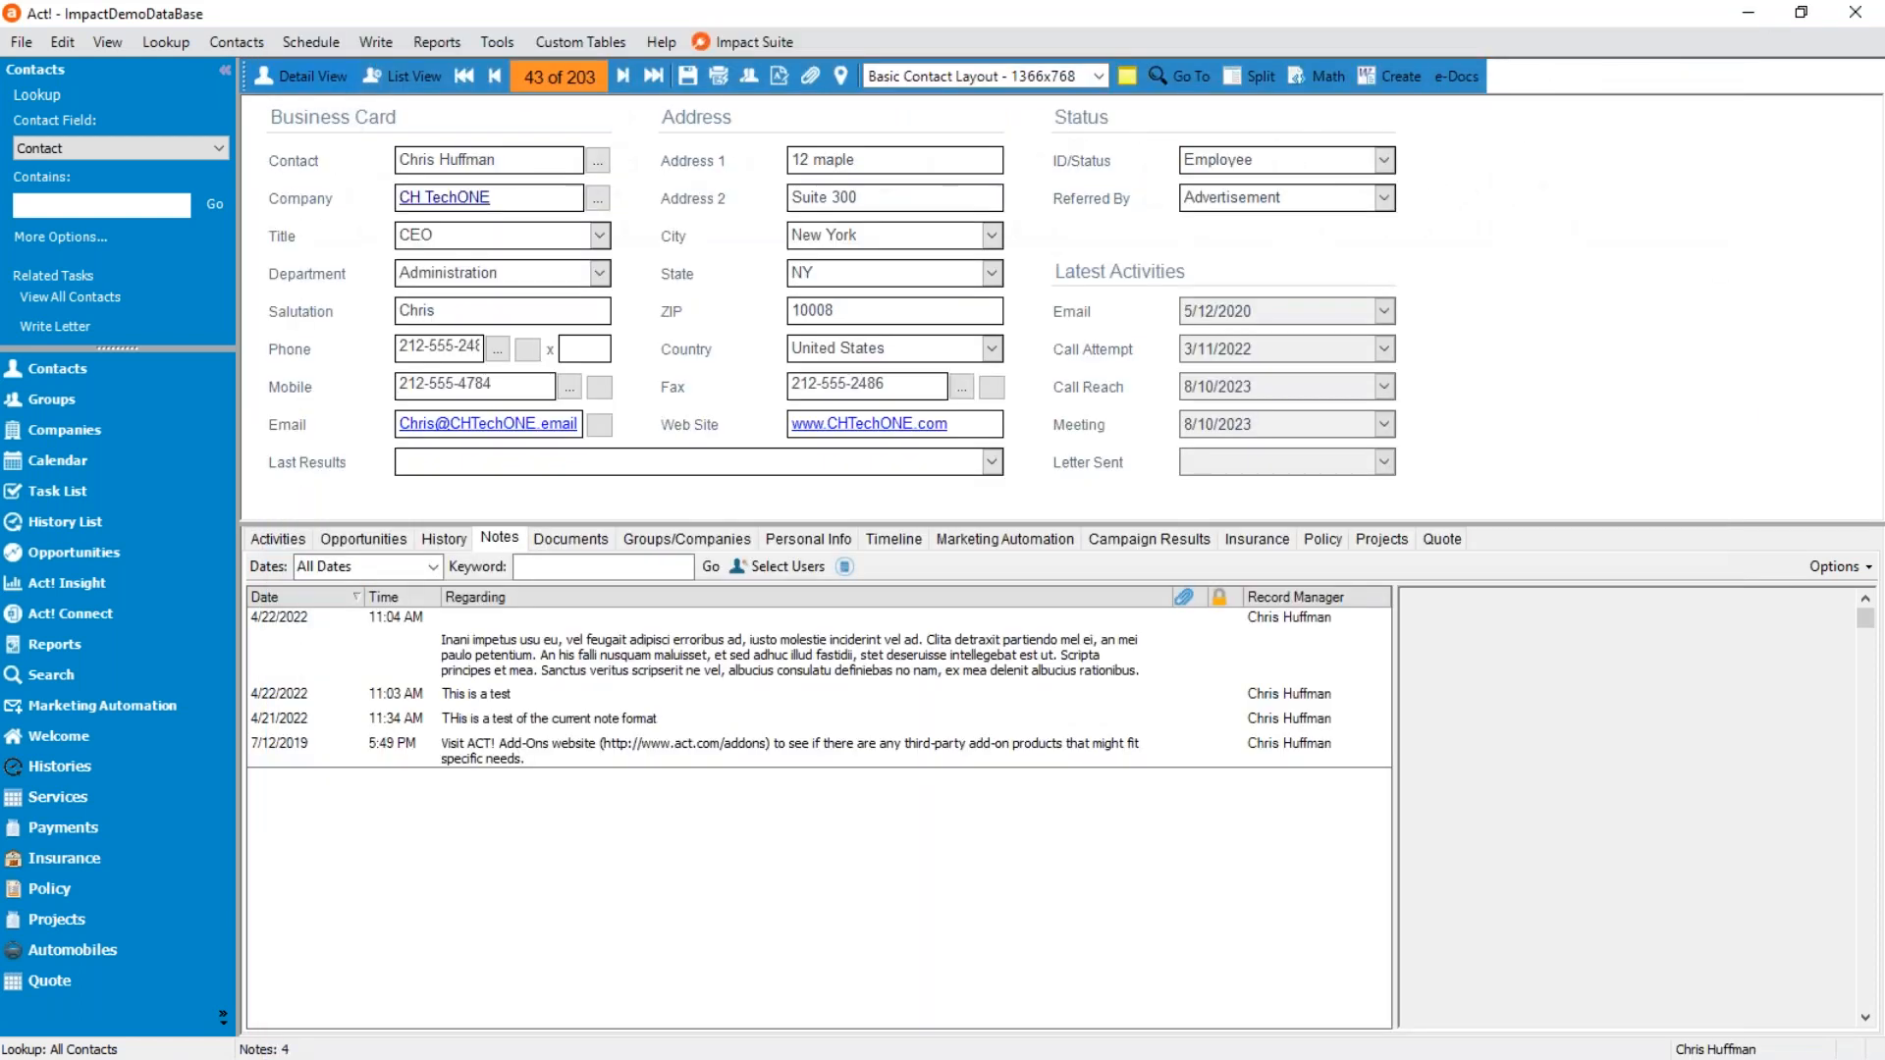
Open the Todays Demo.DOC template for modification and show the Impact Template Designer in Word.
{"action": "left_click", "coordinate": [1388, 76]}
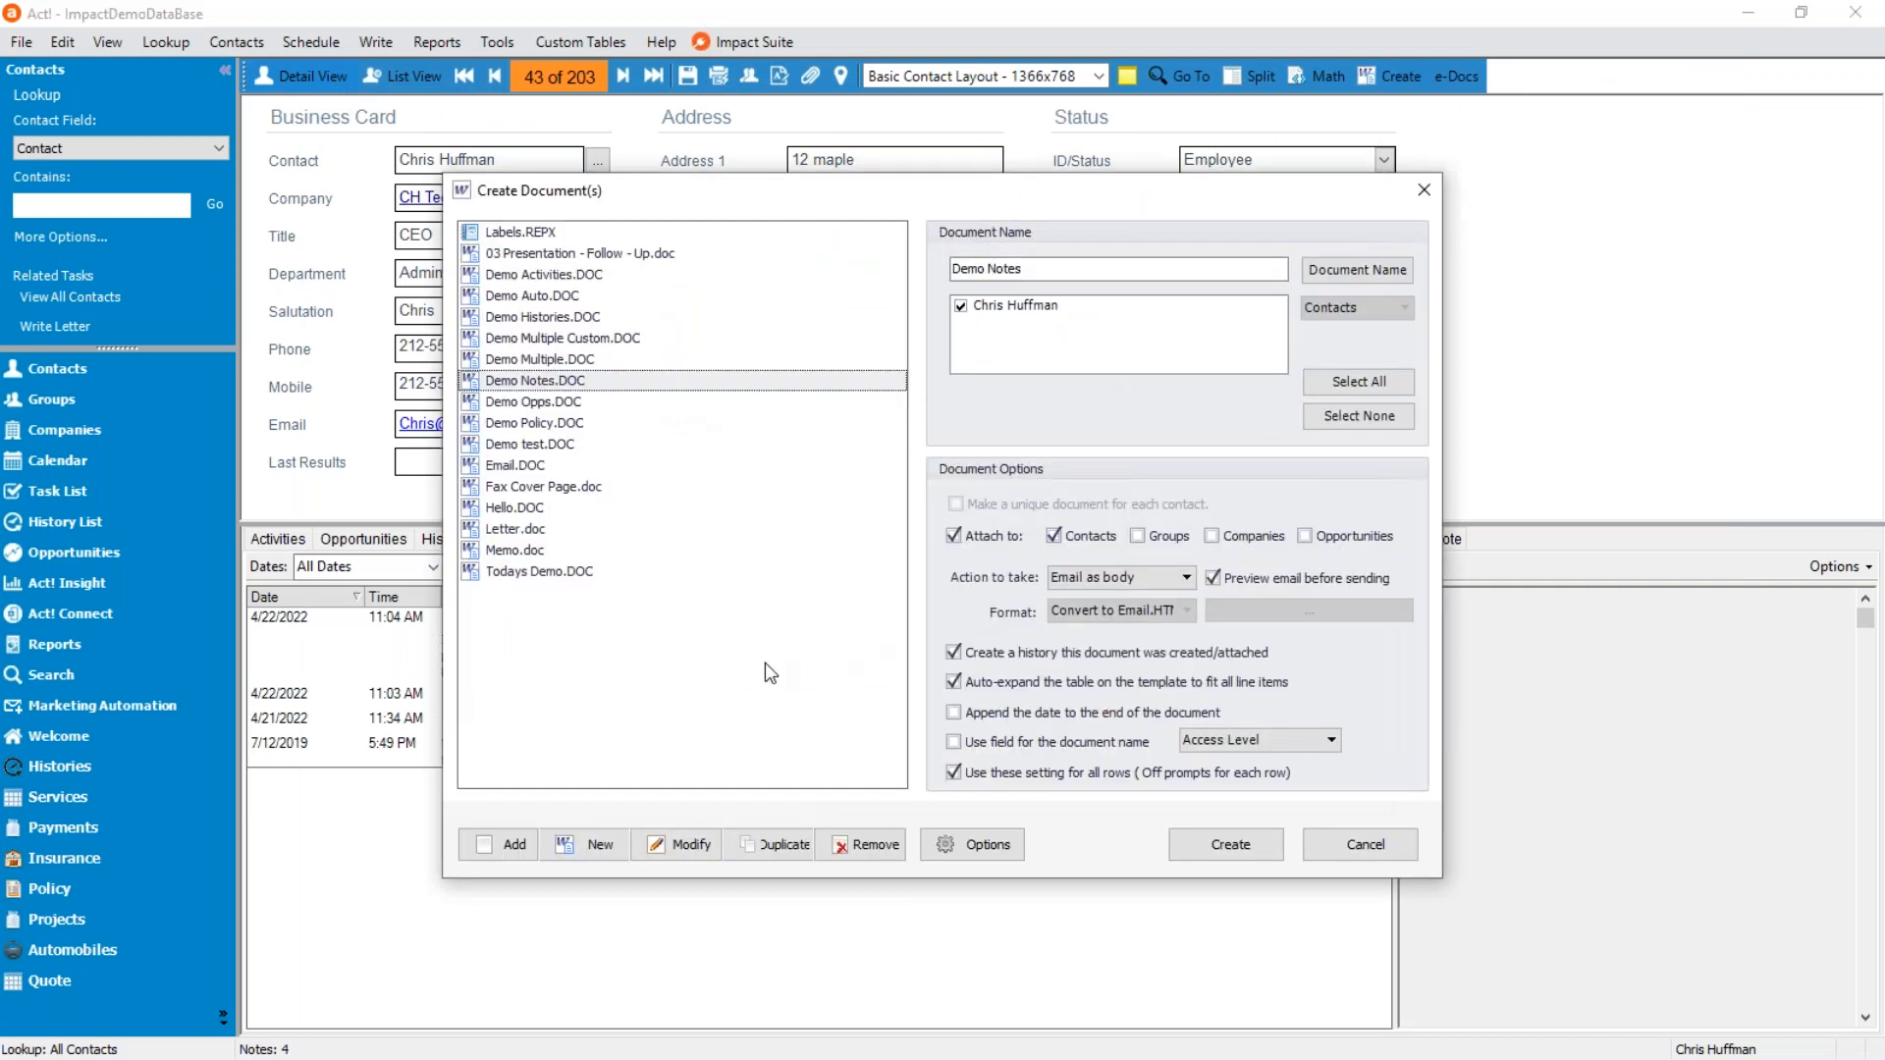
{"action": "left_click", "coordinate": [540, 571]}
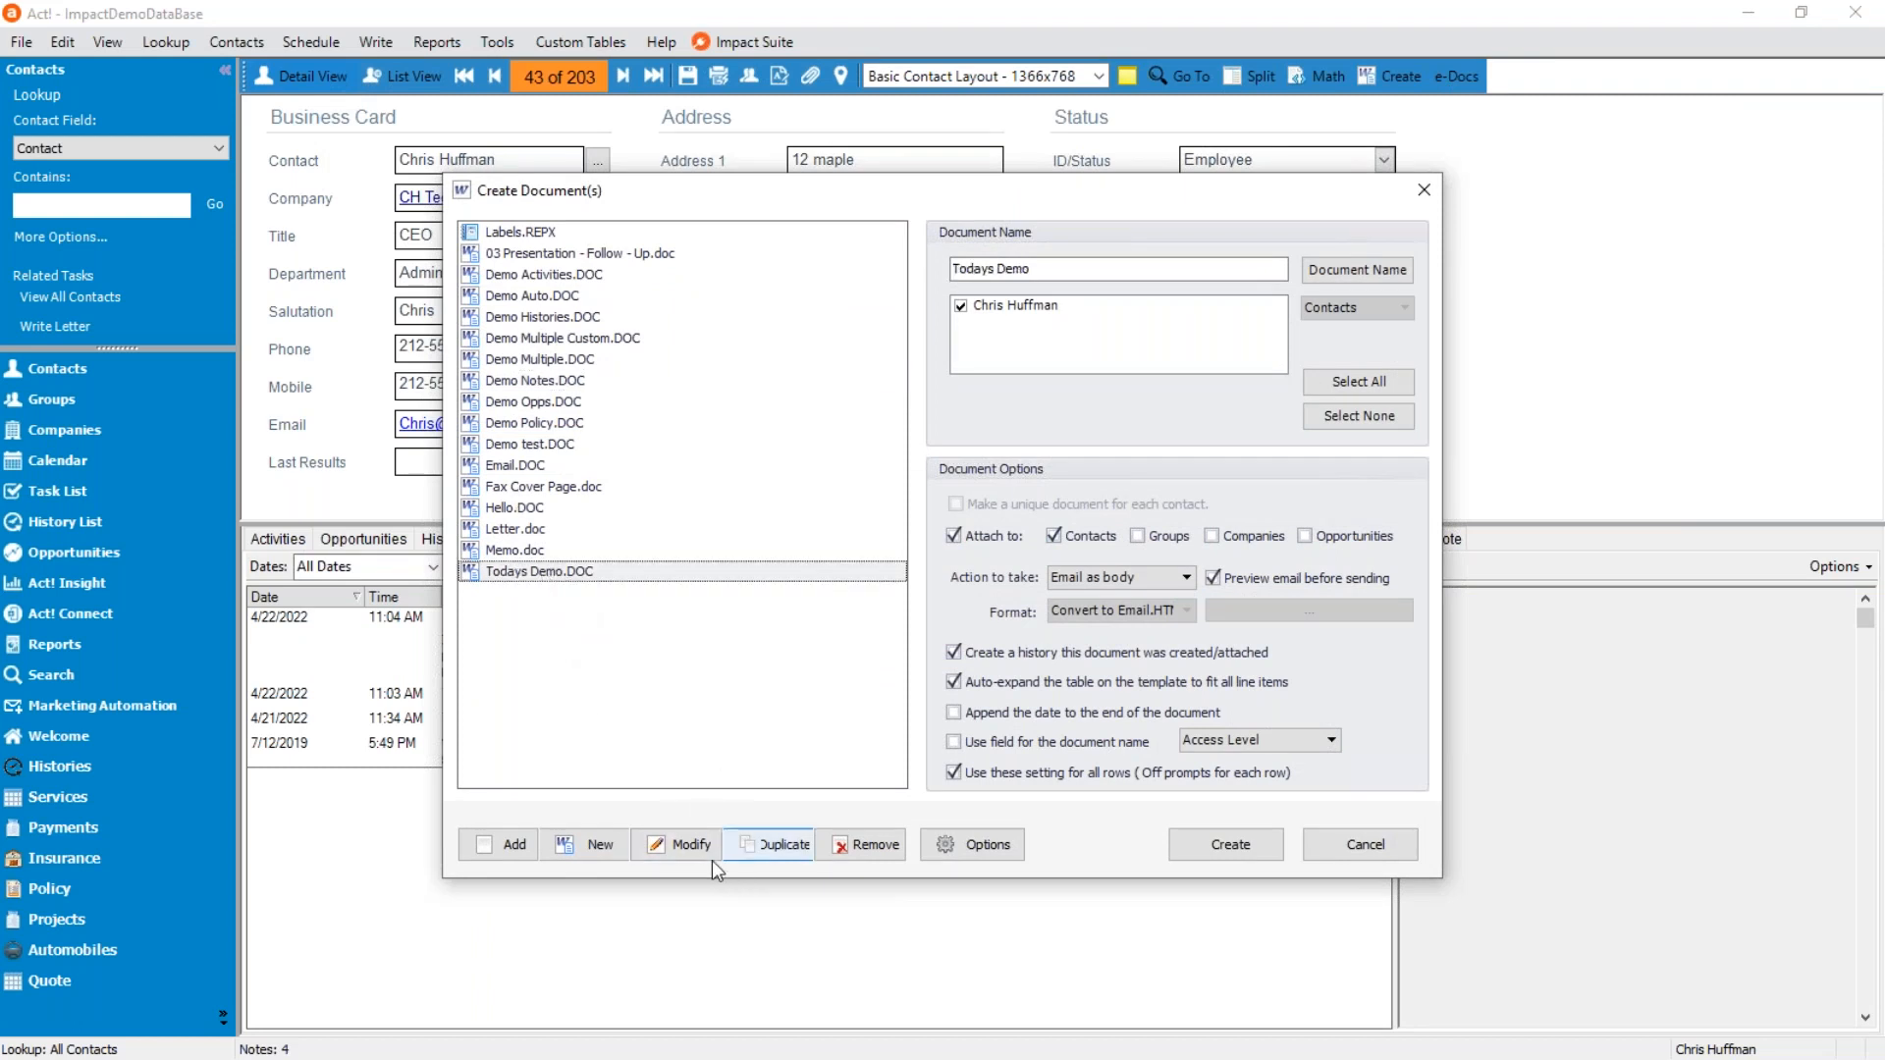
{"action": "left_click", "coordinate": [686, 846]}
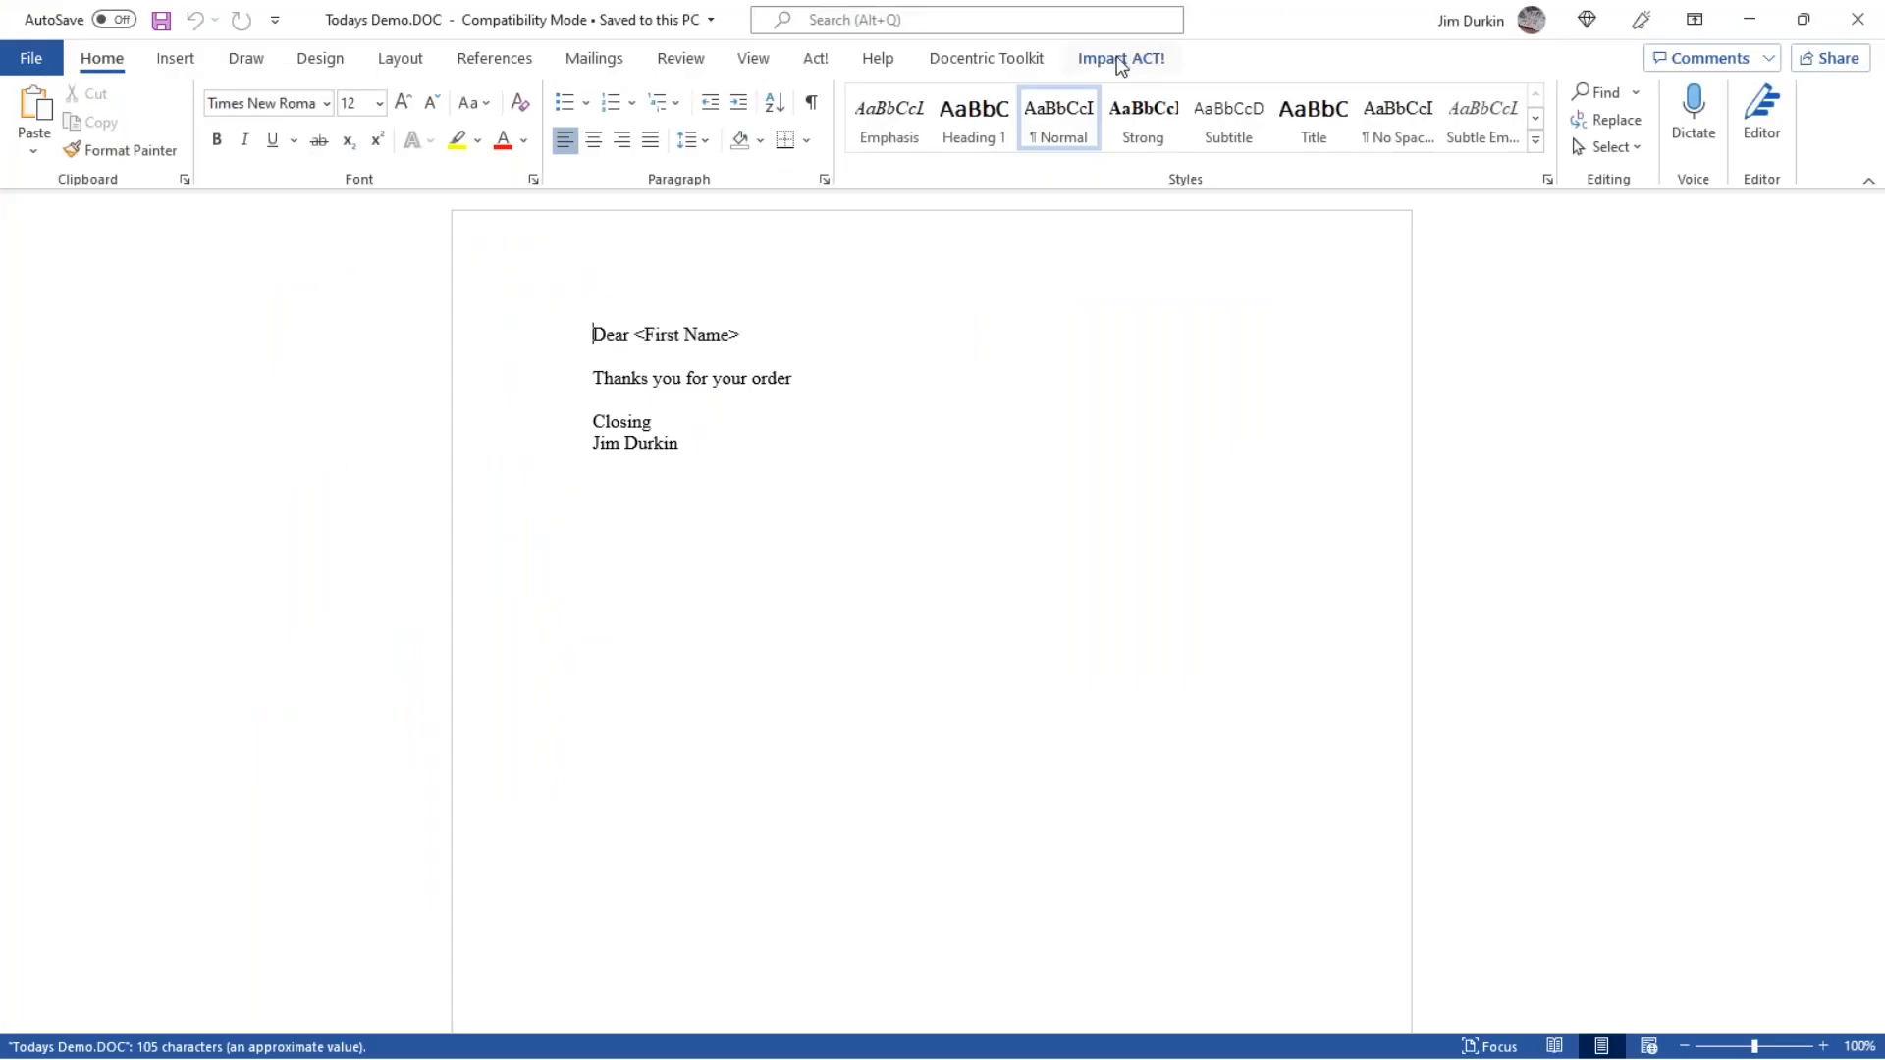
{"action": "left_click", "coordinate": [1120, 61]}
{"action": "left_click", "coordinate": [34, 138]}
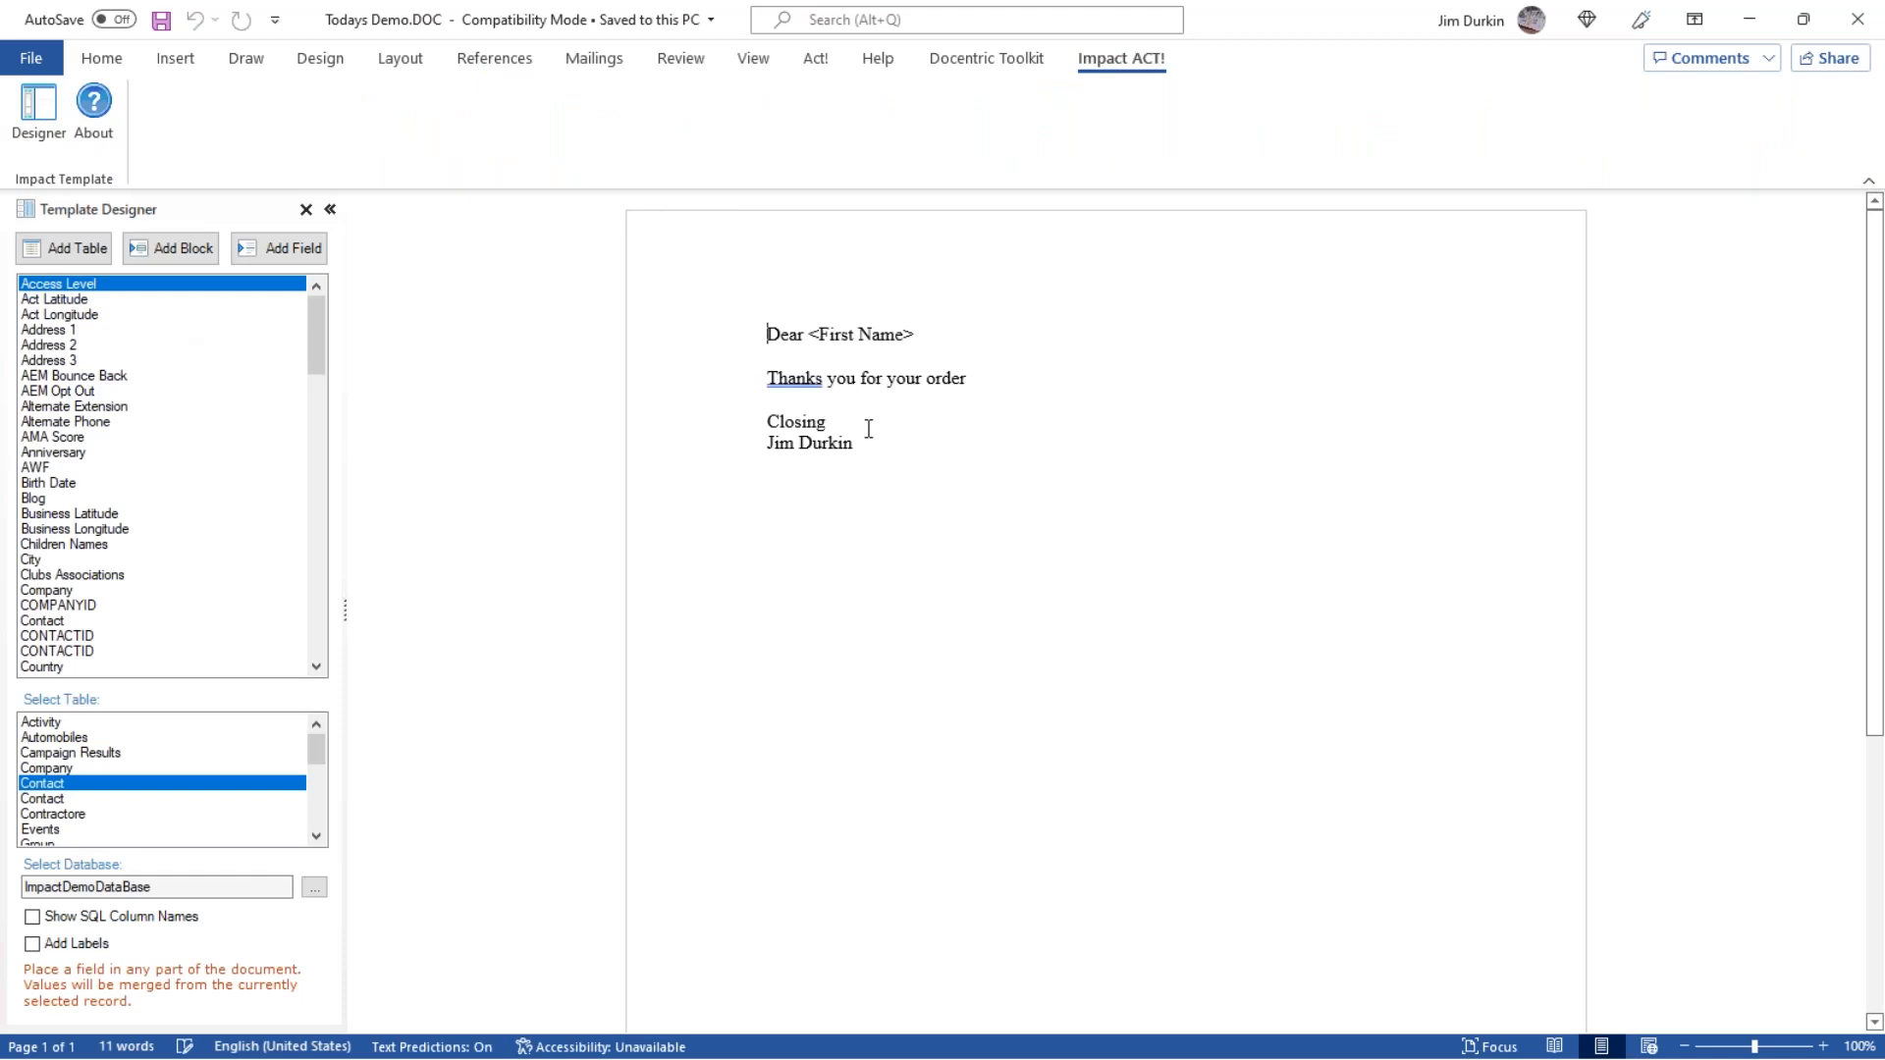
Insert the Contact fields Address 1, Address 2 and Address 3 on separate lines above the "Dear" greeting, with blank lines between.
{"action": "key", "text": "Return"}
{"action": "key", "text": "Return"}
{"action": "key", "text": "Return"}
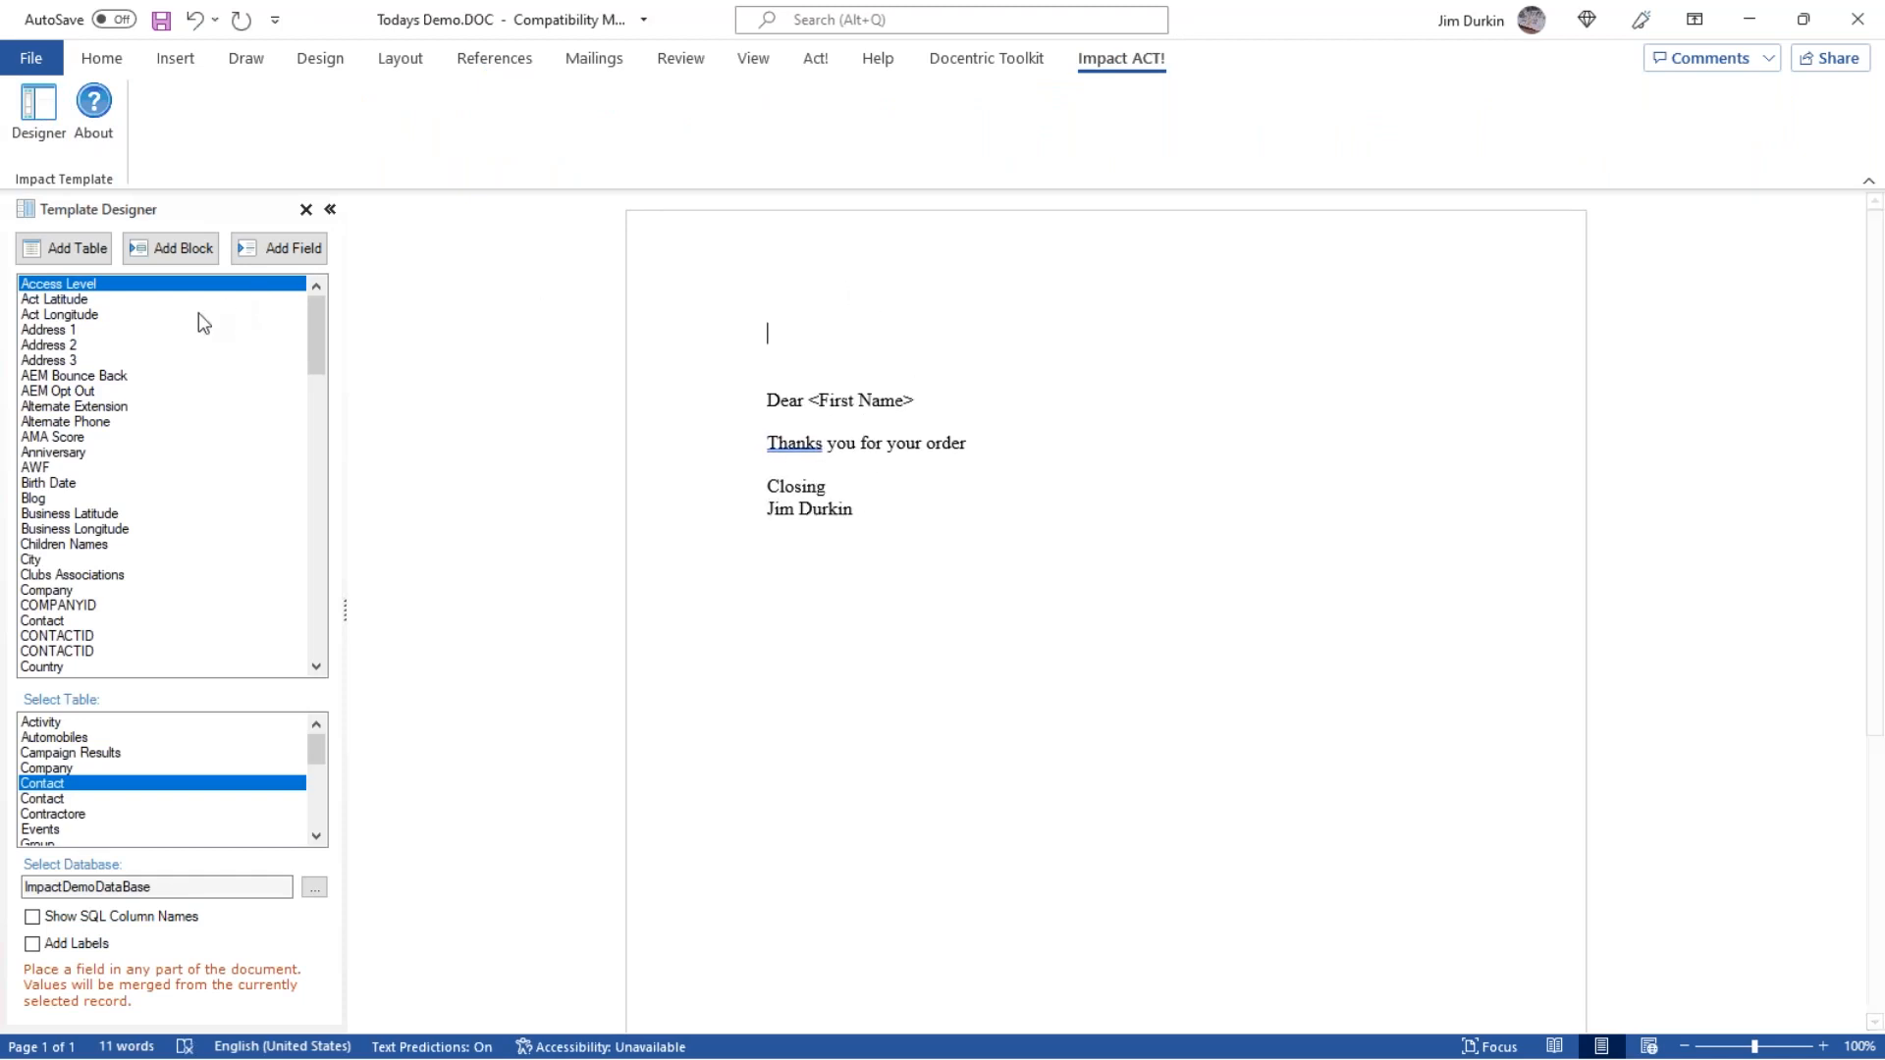
{"action": "double_click", "coordinate": [135, 331]}
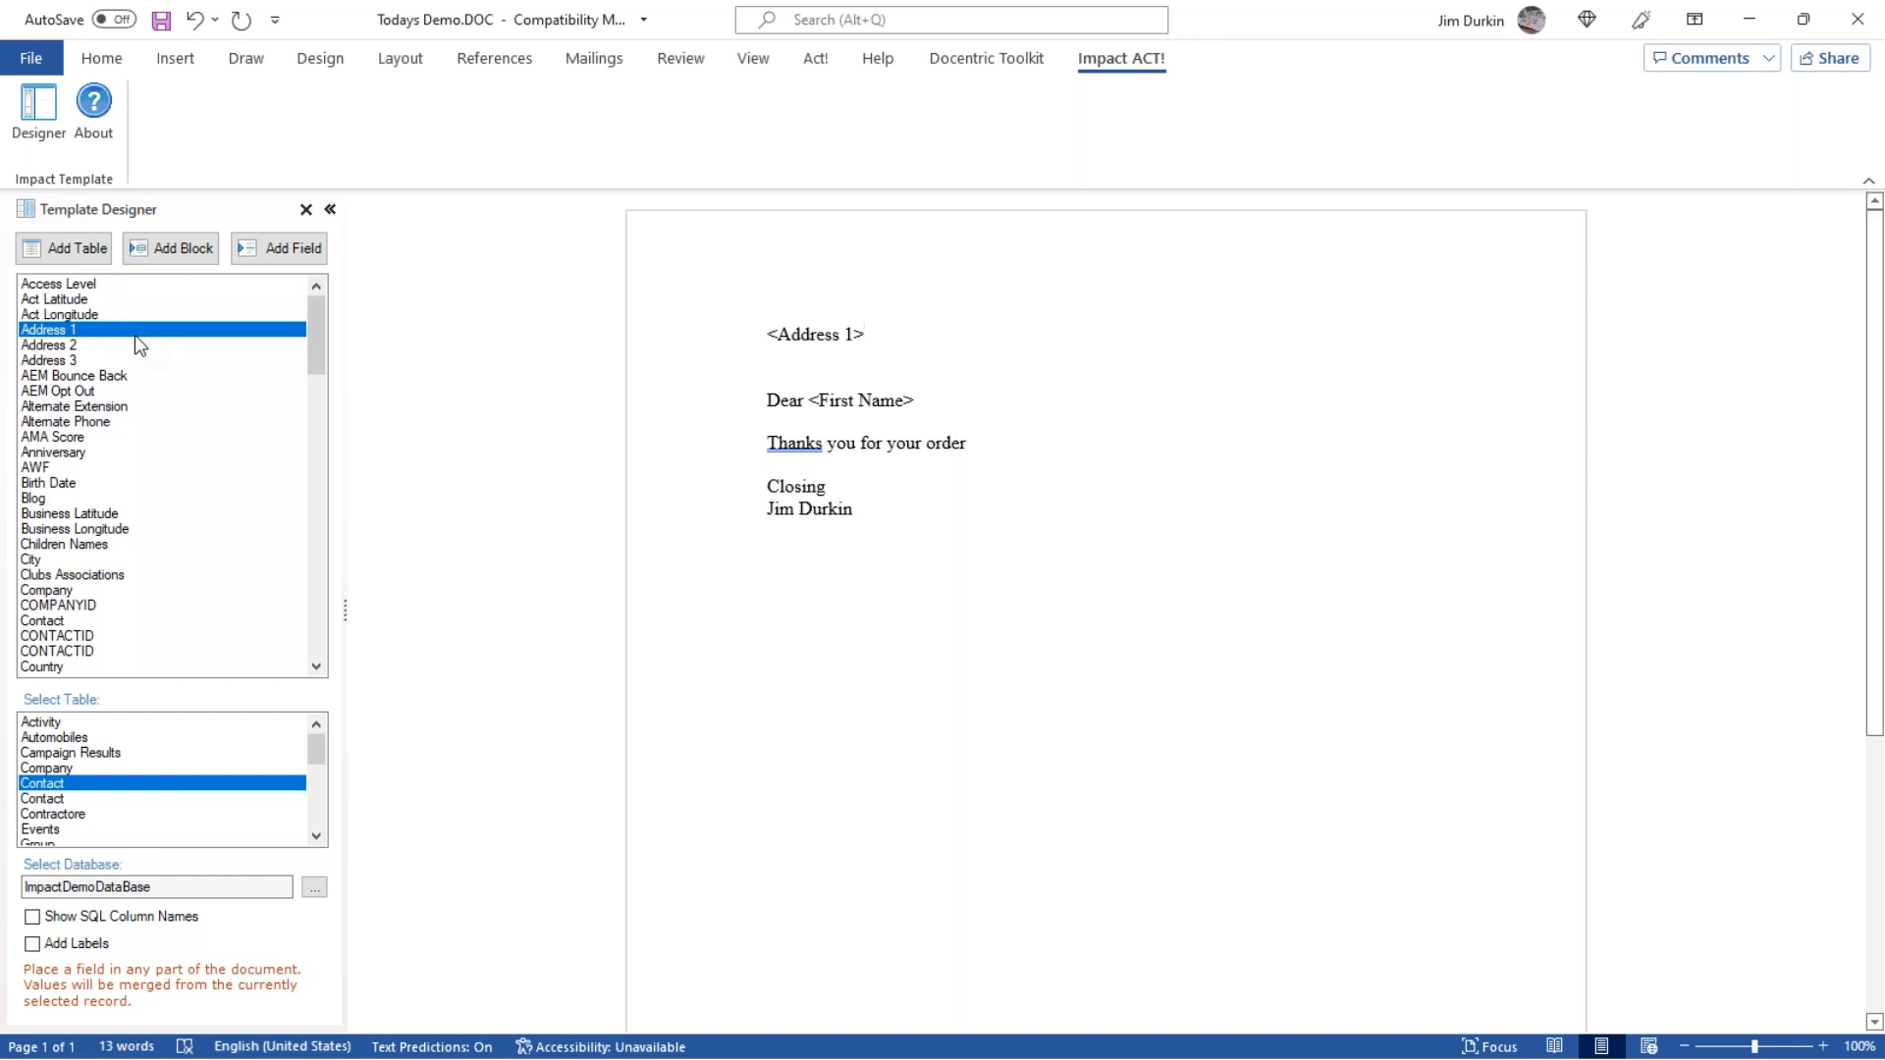
{"action": "key", "text": "Return"}
{"action": "double_click", "coordinate": [95, 346]}
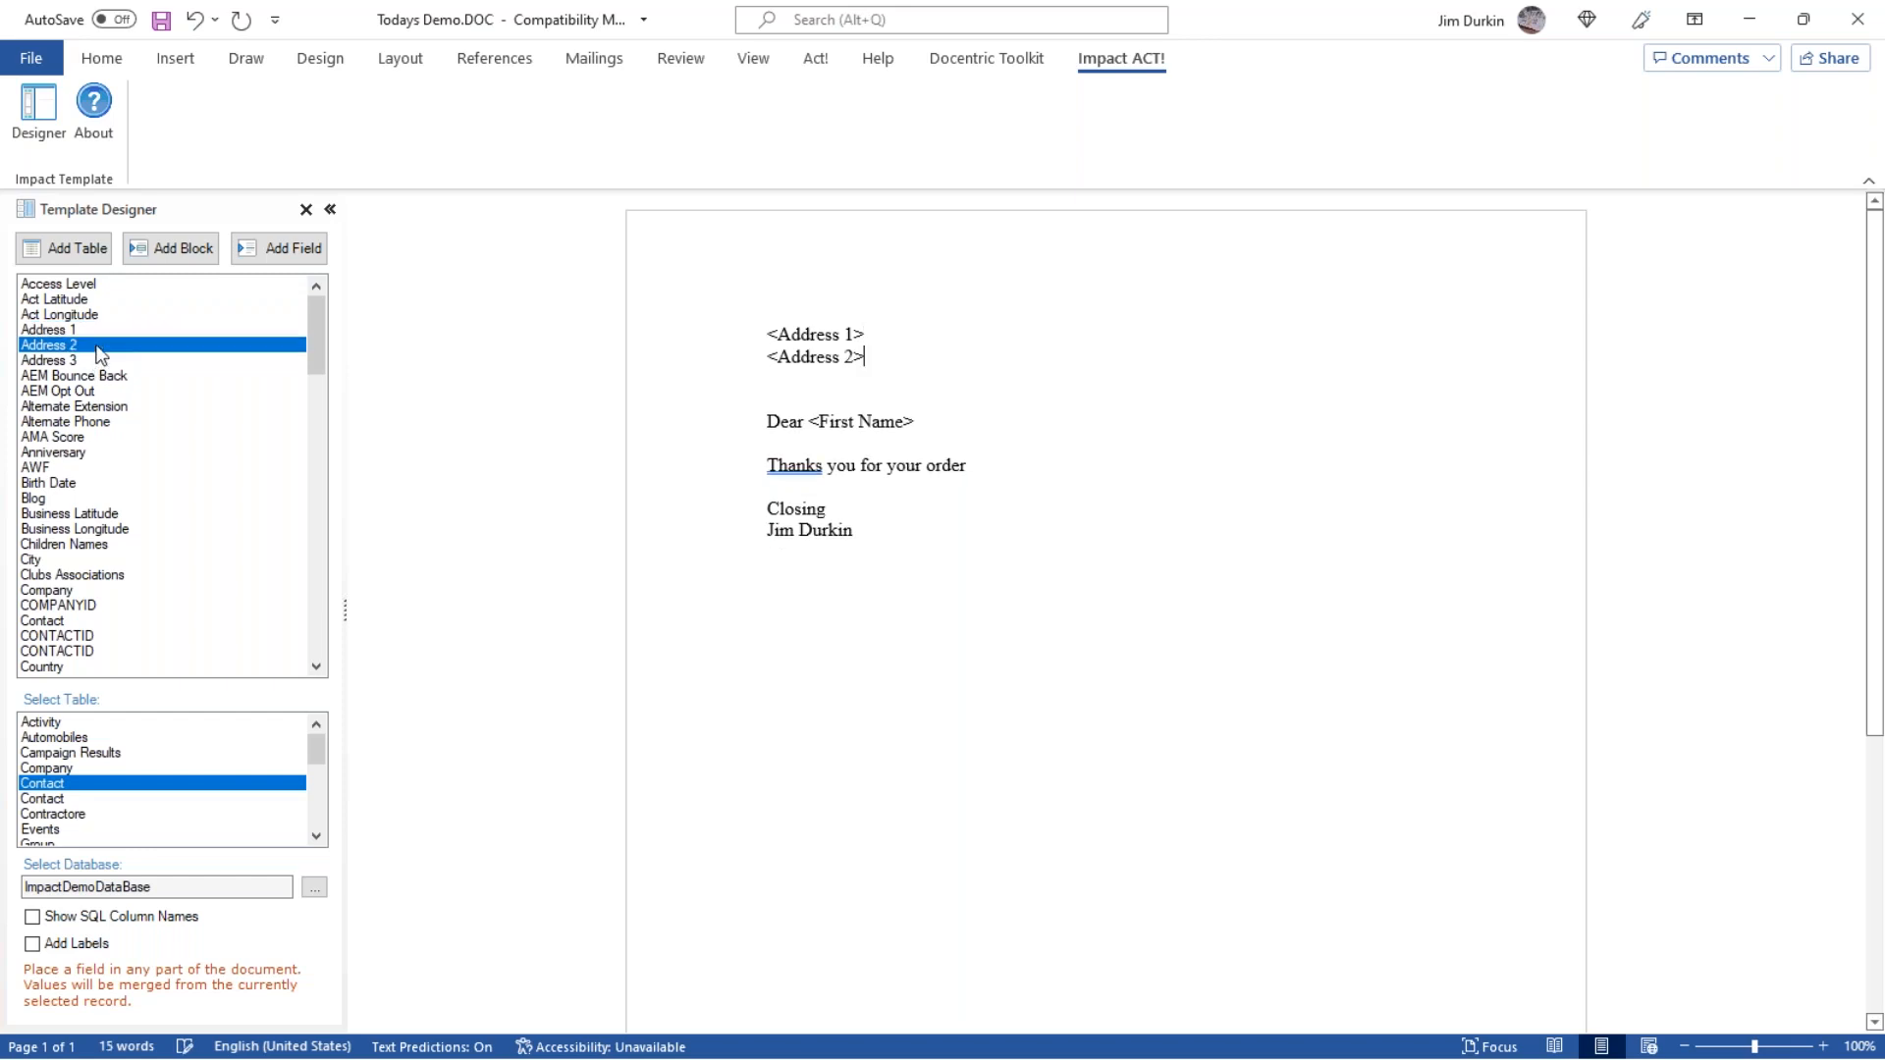
{"action": "key", "text": "Return"}
{"action": "double_click", "coordinate": [97, 360]}
{"action": "key", "text": "Return"}
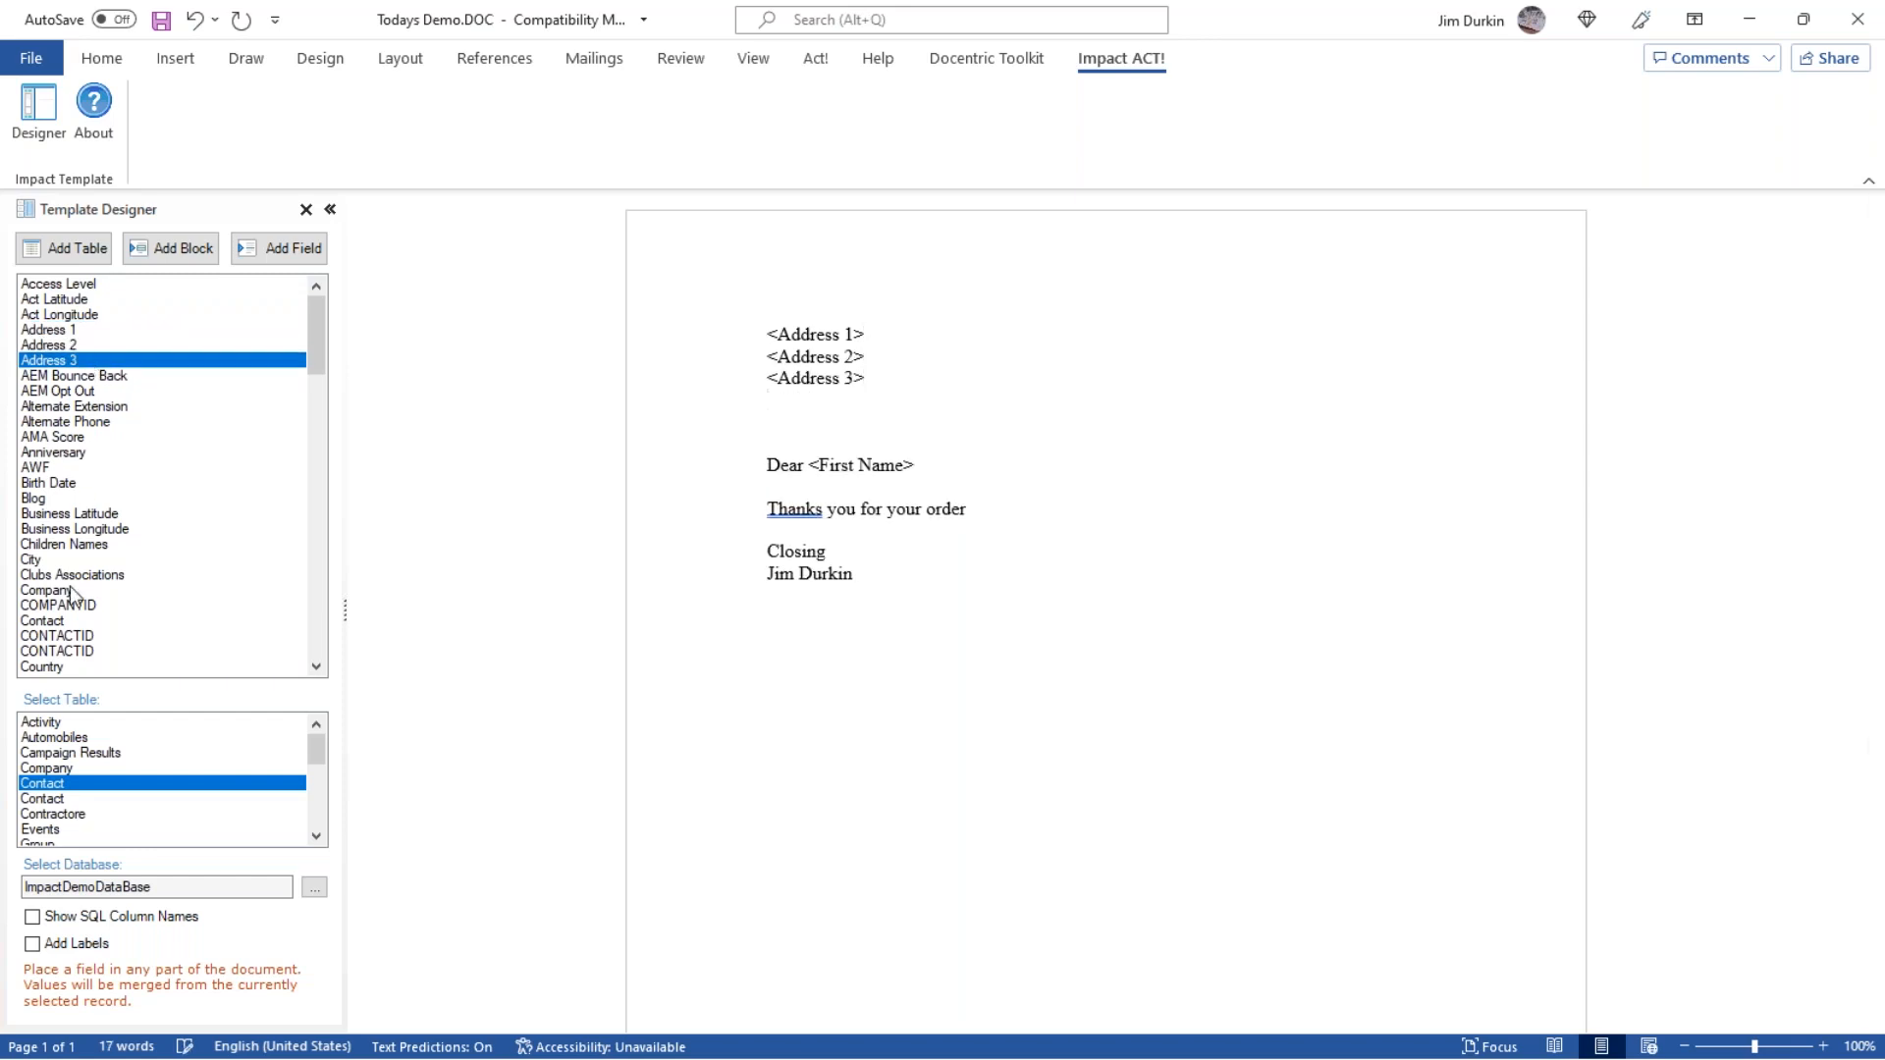
Insert the Contact fields City, State and ZIP Code on the line below Address 3, with a comma after City.
{"action": "double_click", "coordinate": [61, 560]}
{"action": "type", "text": ","}
{"action": "left_click", "coordinate": [51, 590]}
{"action": "key", "text": "s"}
{"action": "scroll", "coordinate": [84, 582], "scroll_direction": "down", "scroll_amount": 2}
{"action": "scroll", "coordinate": [86, 589], "scroll_direction": "down", "scroll_amount": 2}
{"action": "double_click", "coordinate": [51, 621]}
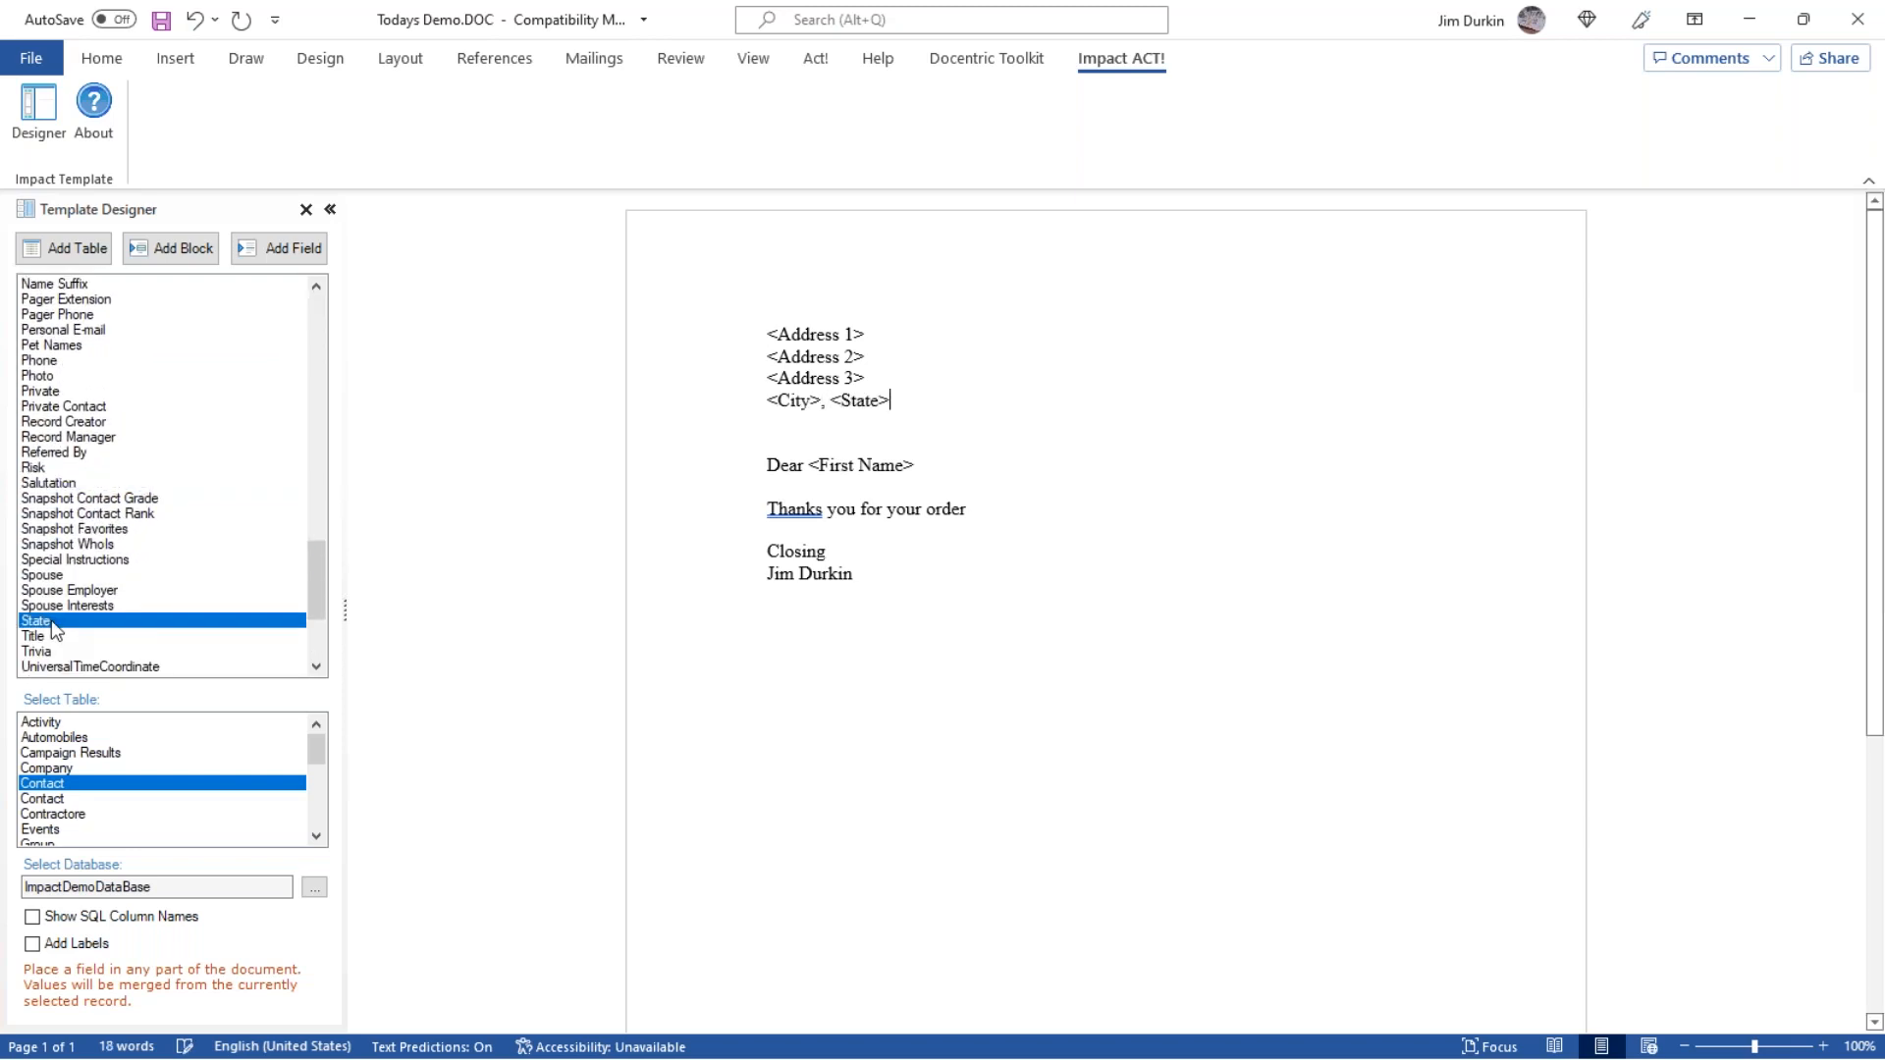
{"action": "left_click", "coordinate": [103, 652]}
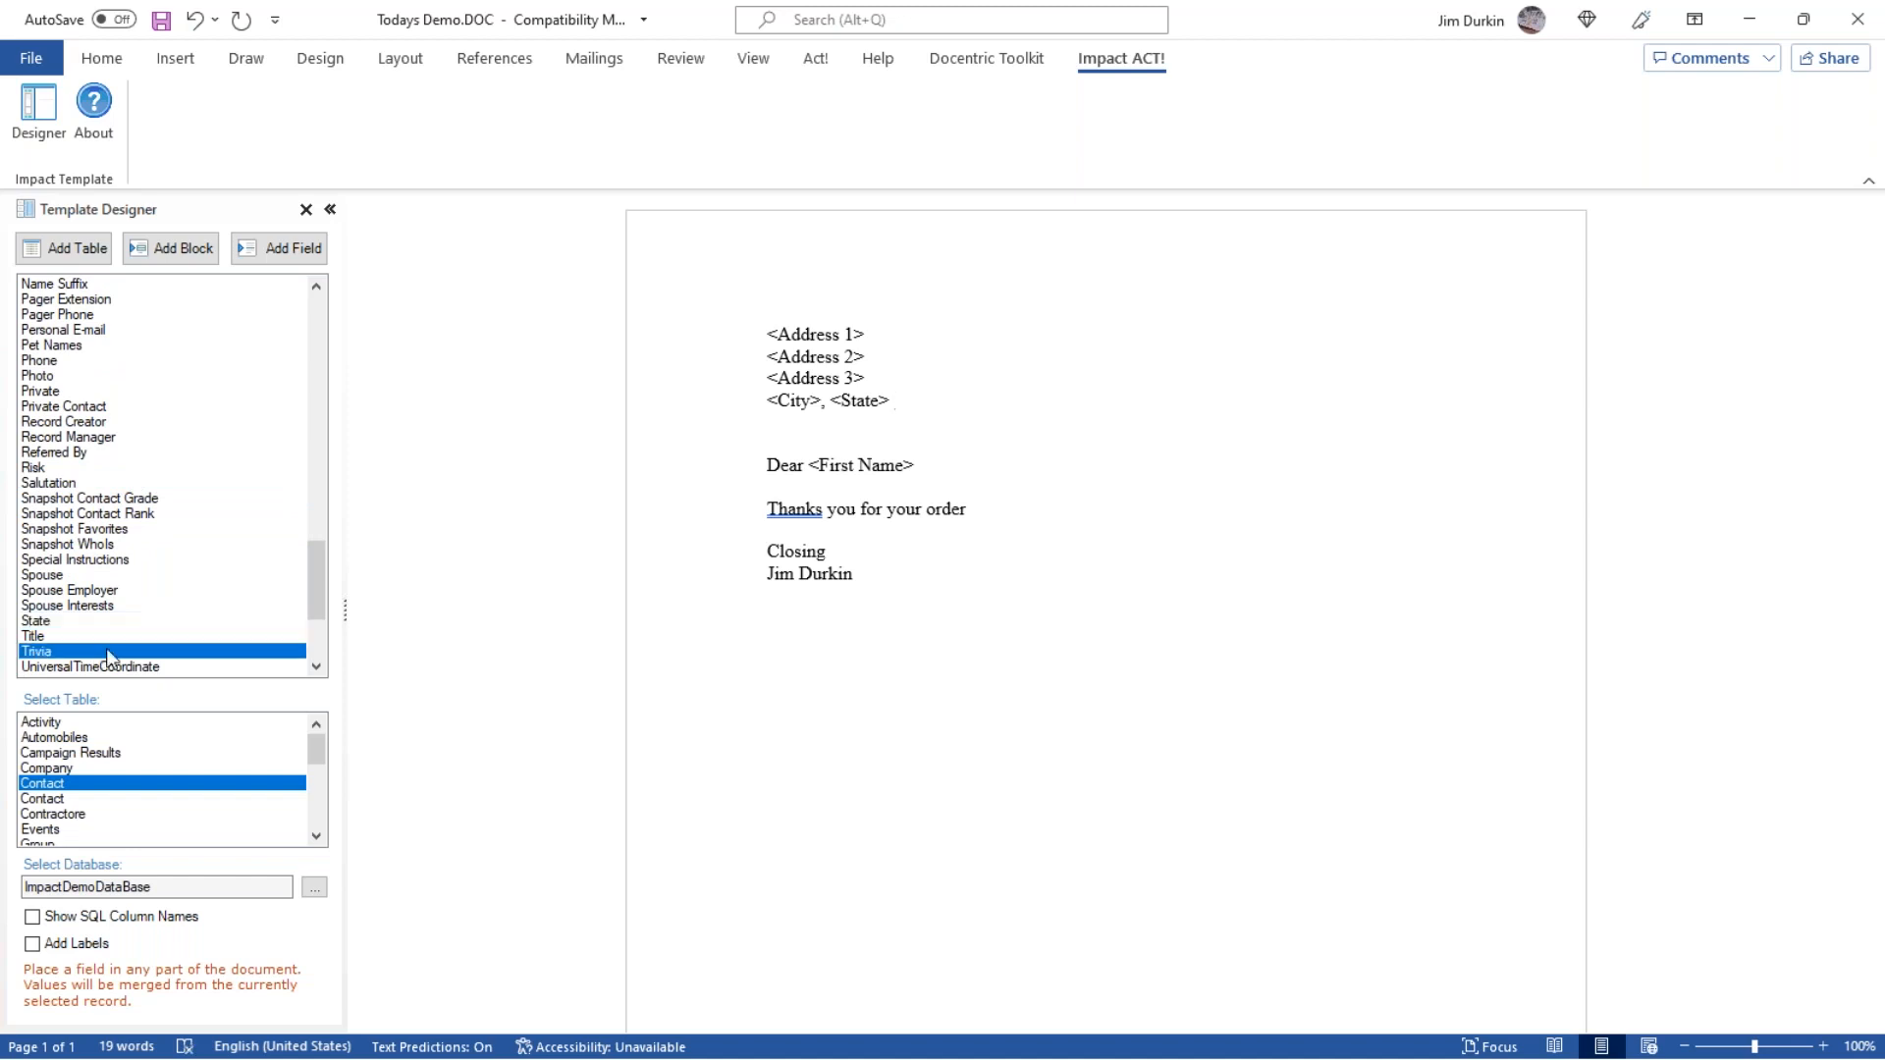
{"action": "scroll", "coordinate": [113, 656], "scroll_direction": "down", "scroll_amount": 3}
{"action": "scroll", "coordinate": [118, 658], "scroll_direction": "down", "scroll_amount": 2}
{"action": "double_click", "coordinate": [47, 666]}
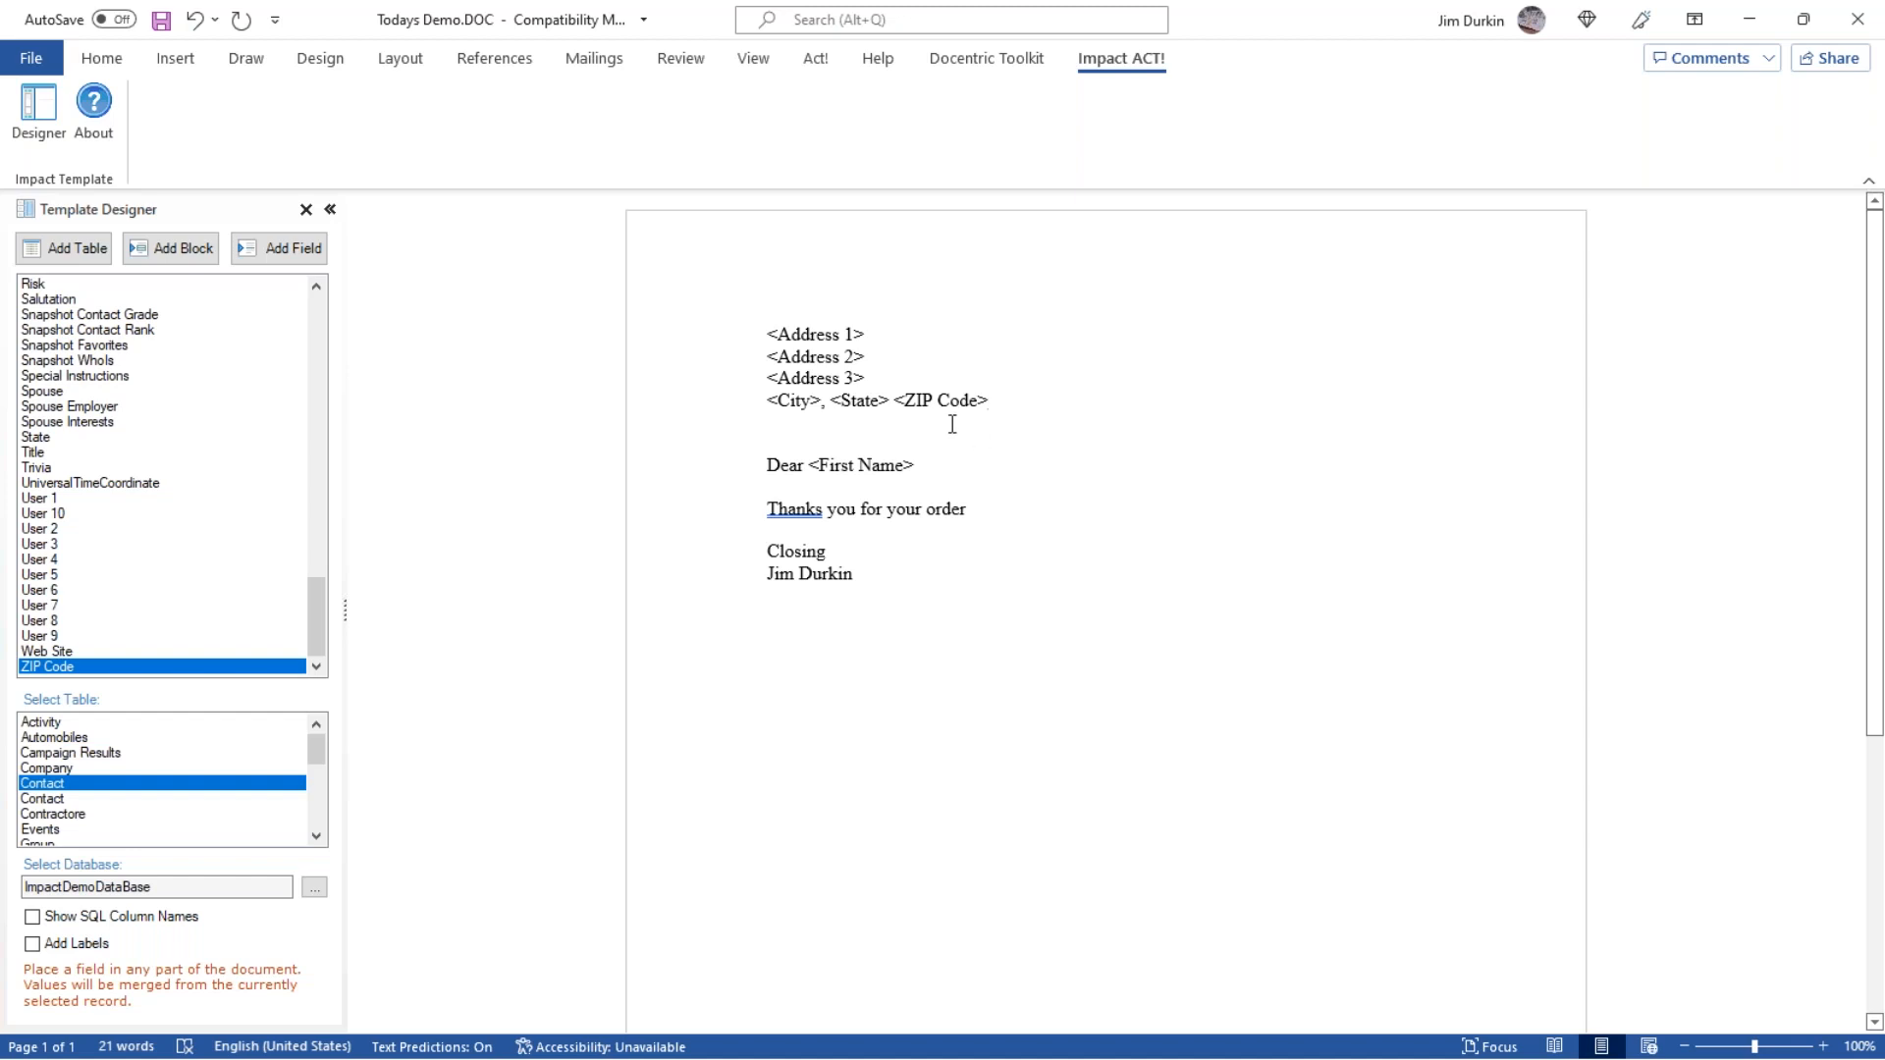
Close the Todays Demo.DOC template and save its changes.
{"action": "left_click_drag", "start_coordinate": [891, 360], "coordinate": [766, 366]}
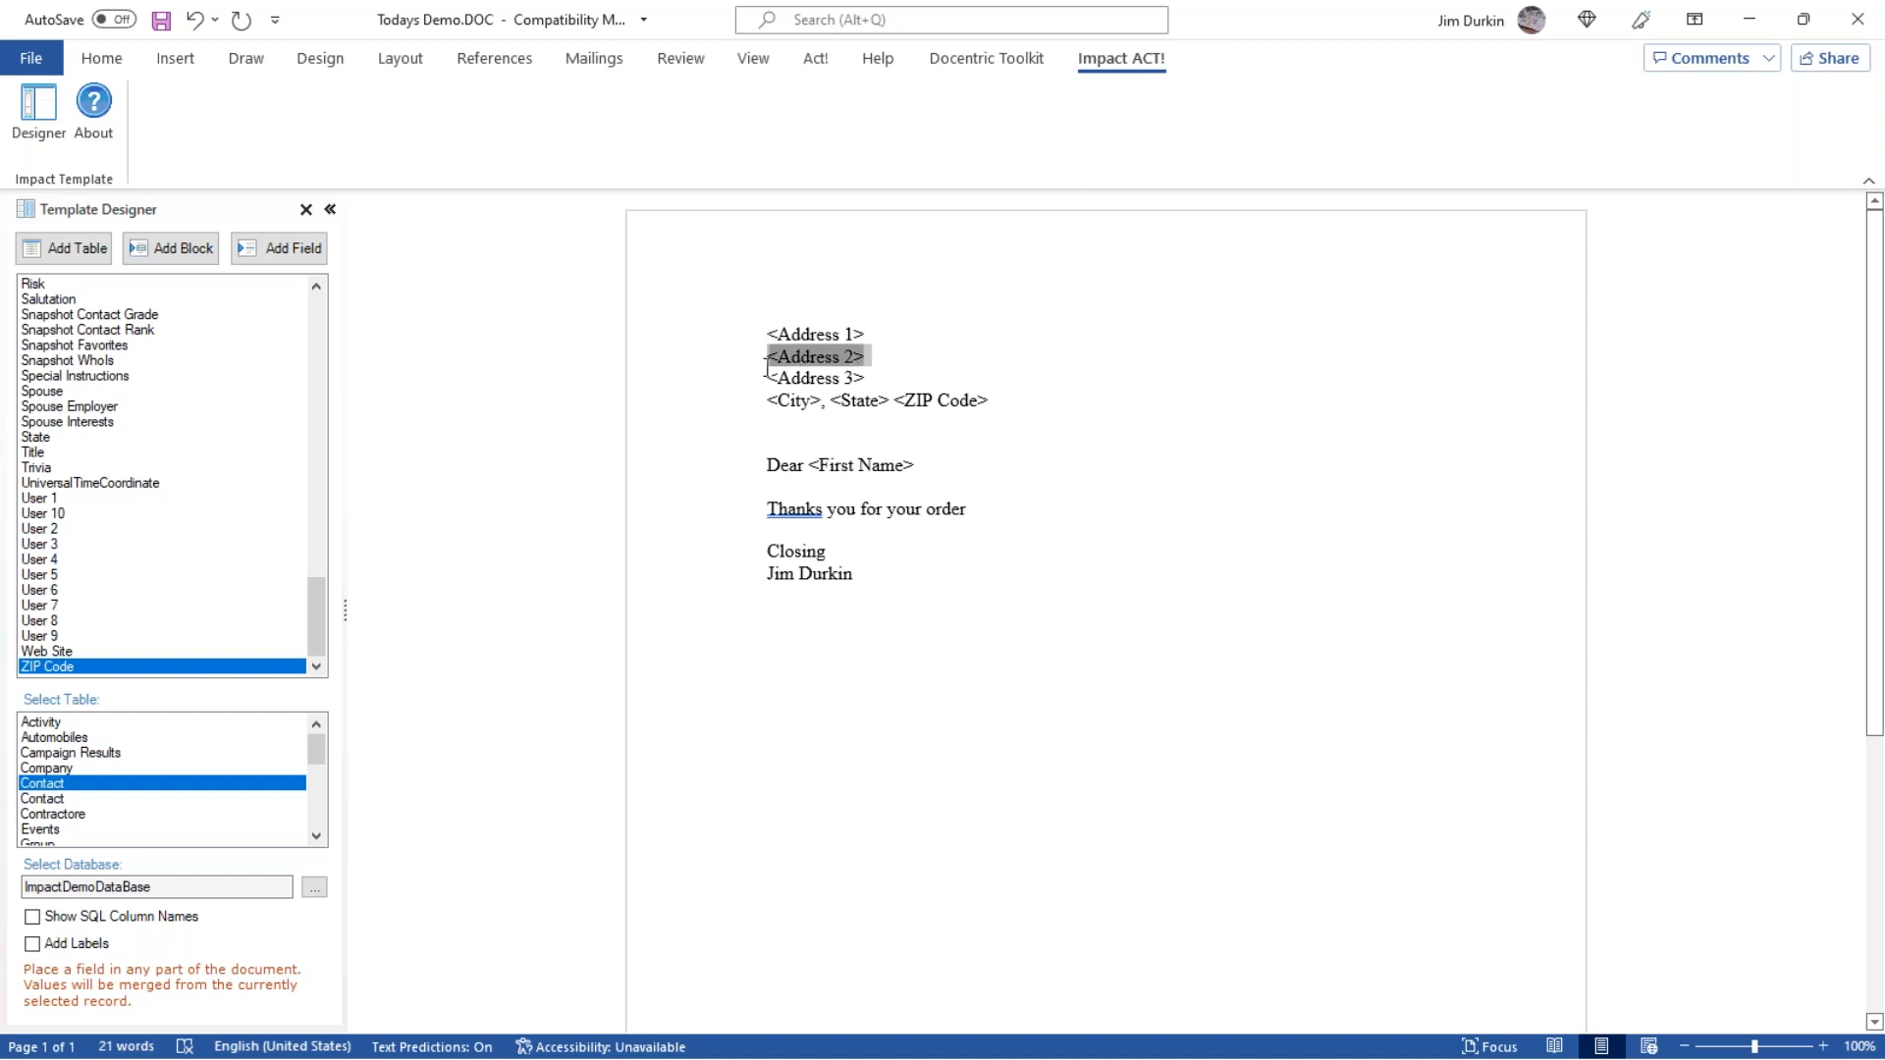
{"action": "left_click_drag", "start_coordinate": [884, 357], "coordinate": [769, 366]}
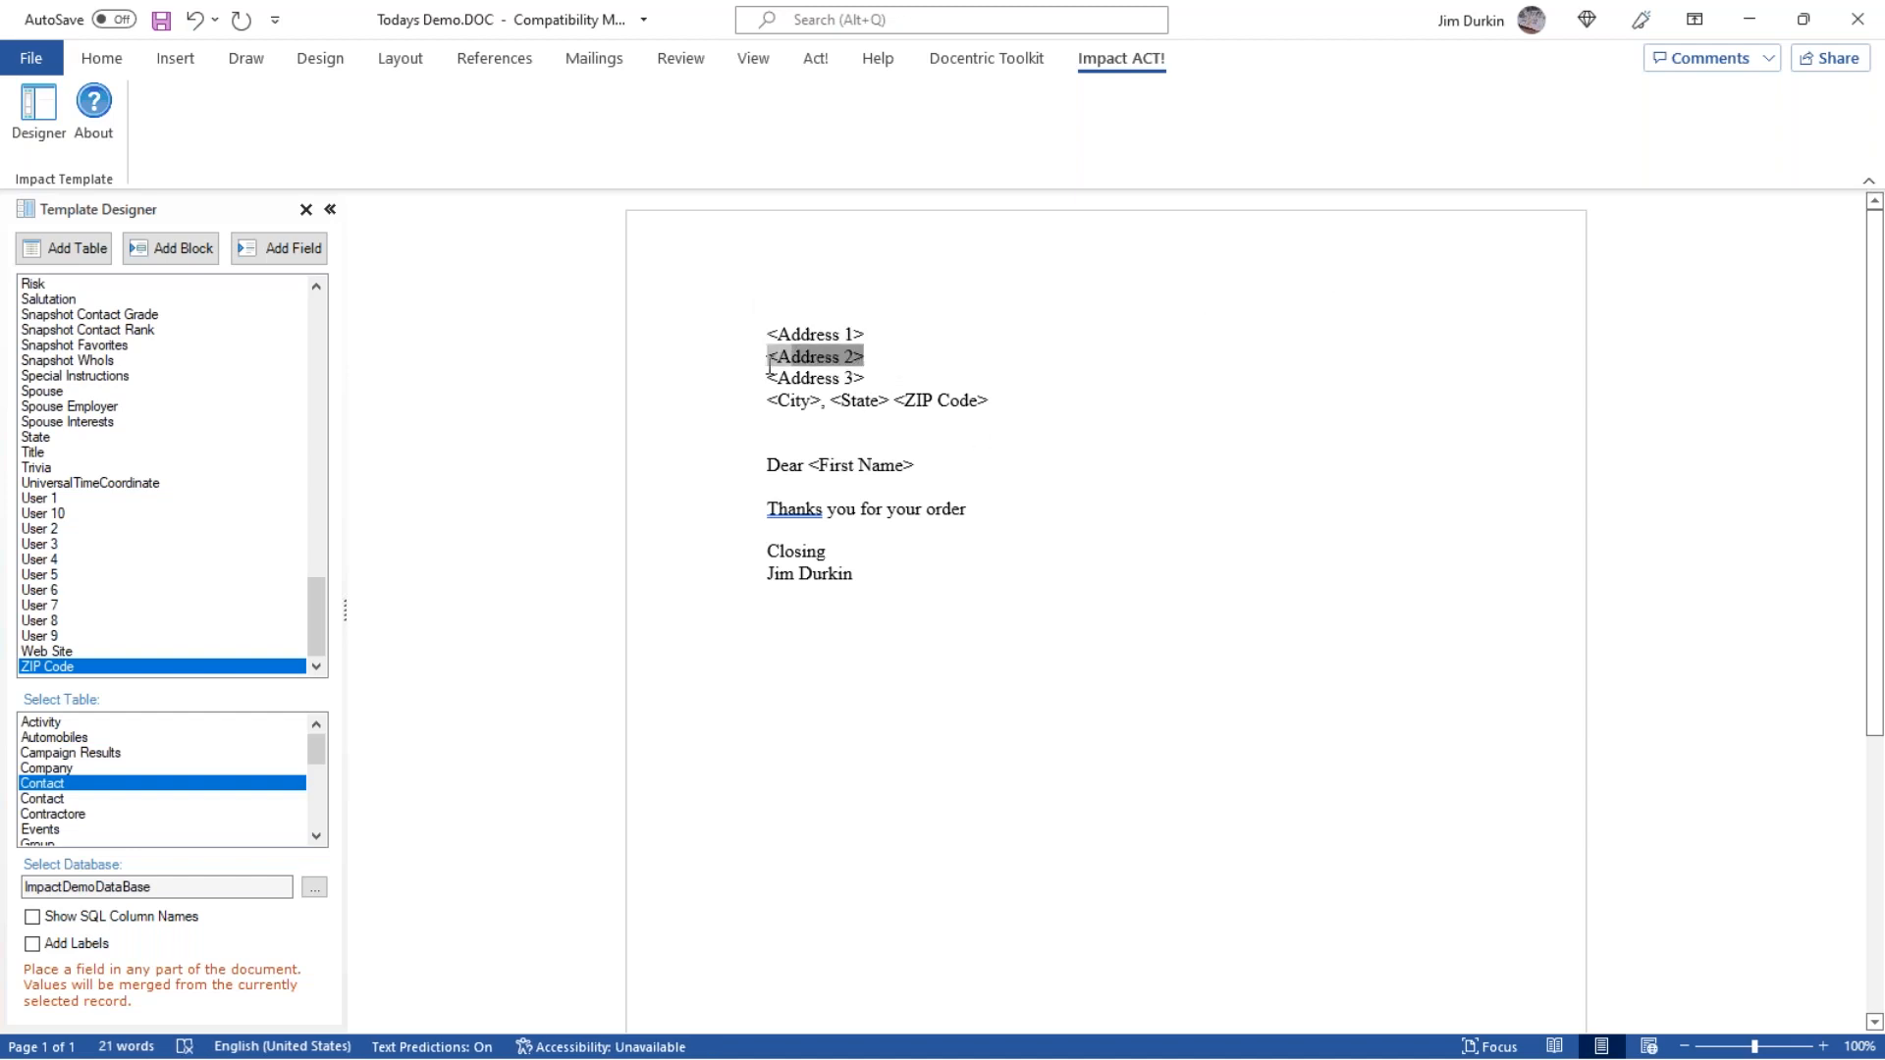
{"action": "left_click", "coordinate": [1865, 24]}
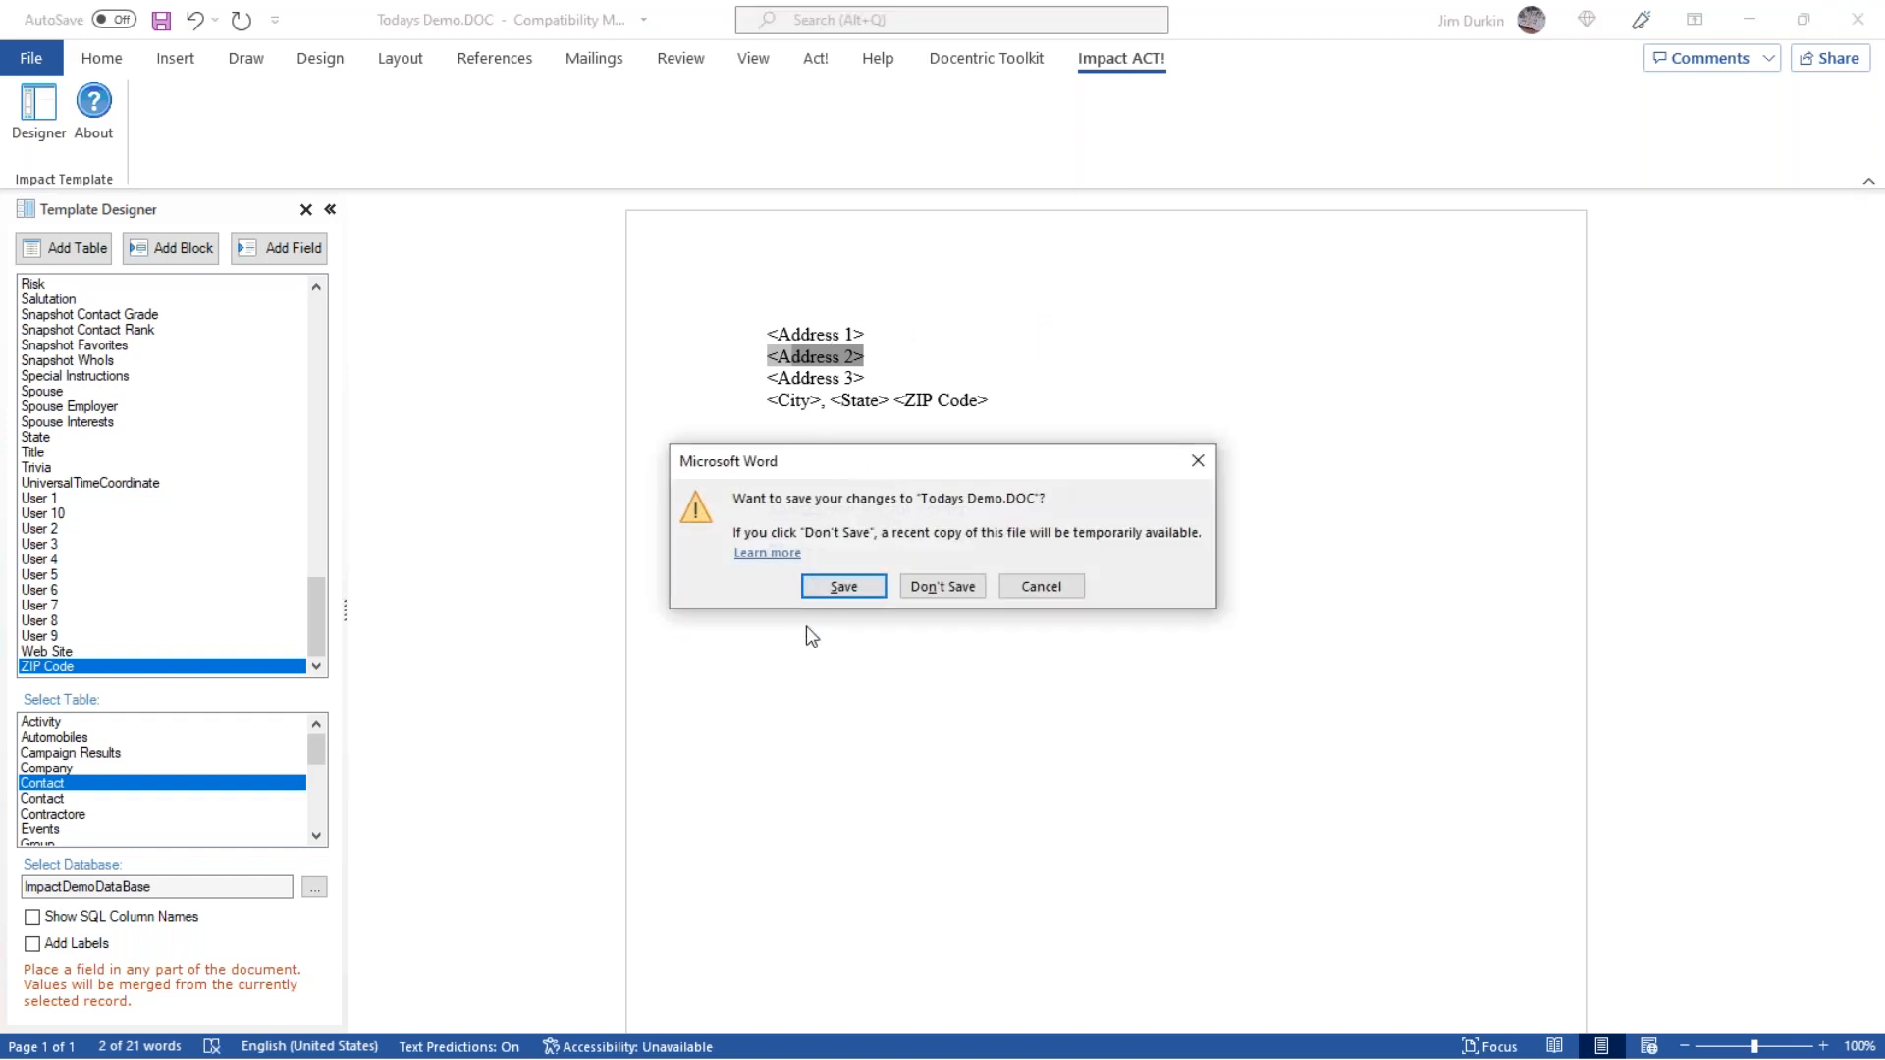
{"action": "left_click", "coordinate": [841, 588]}
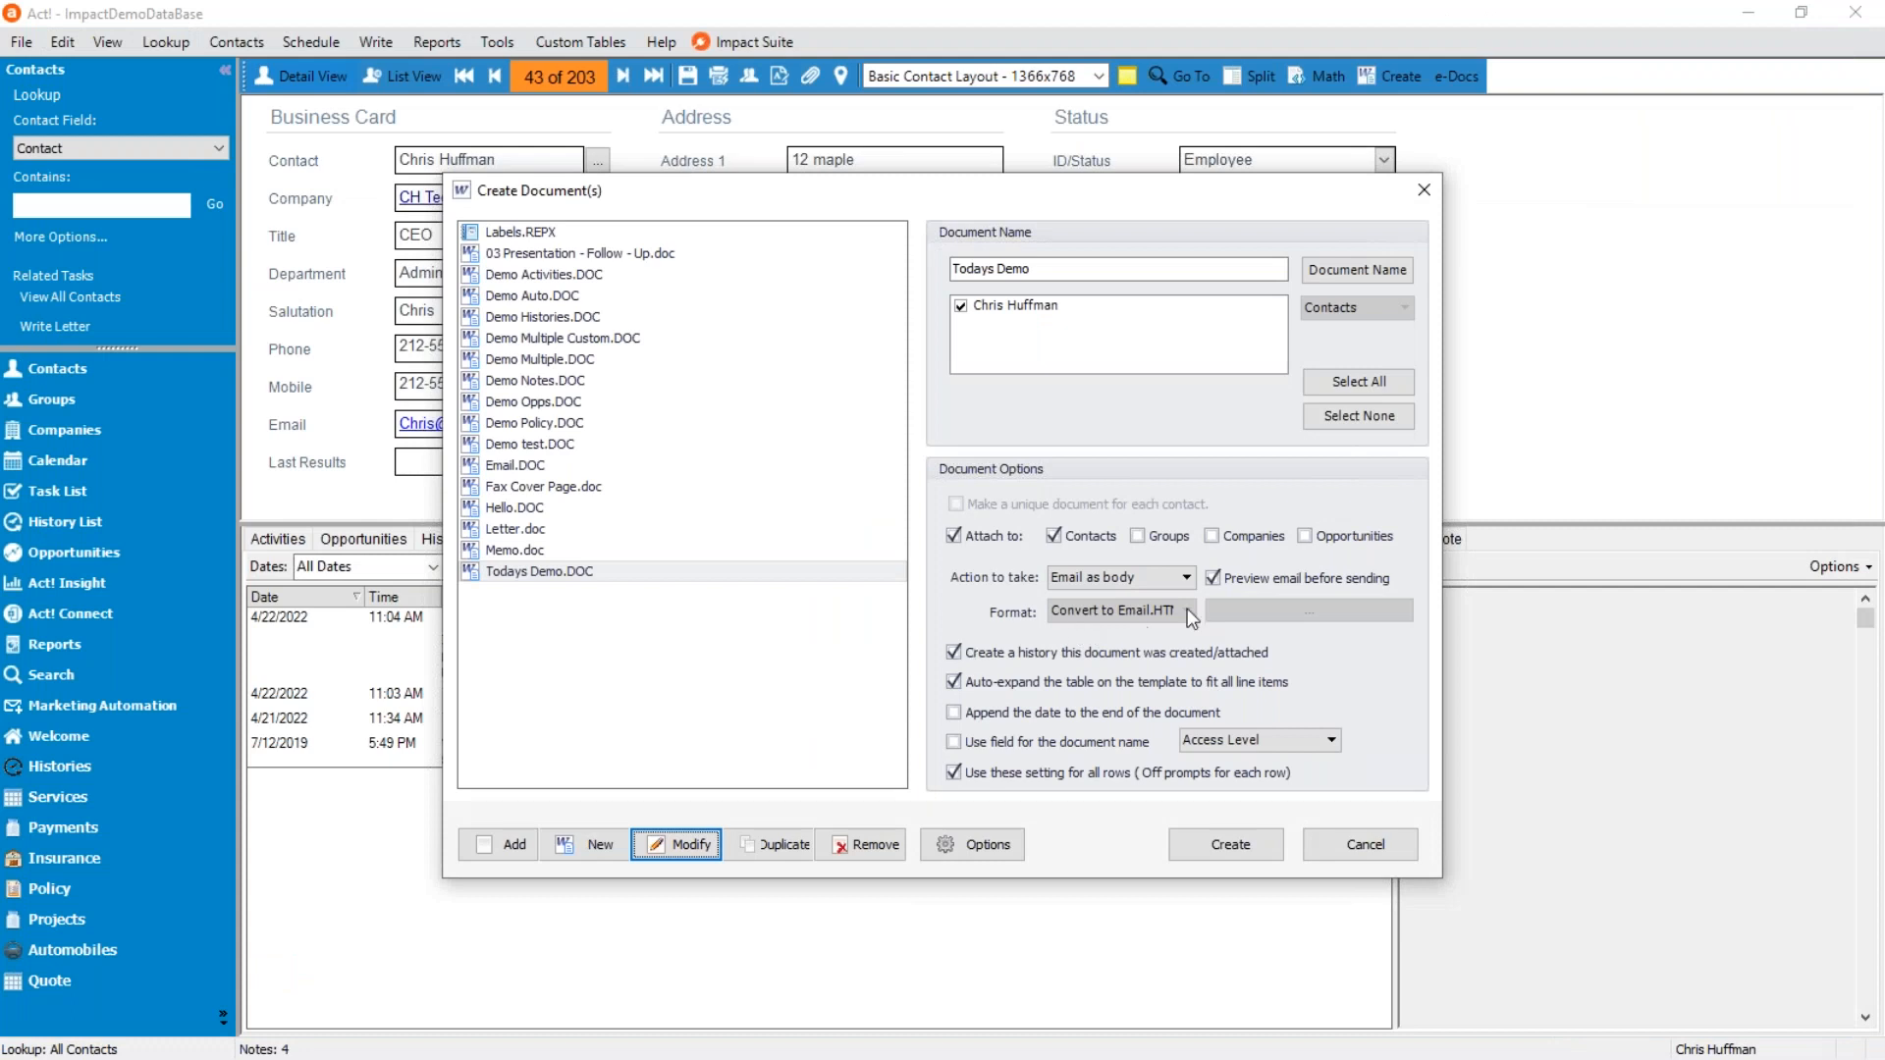
Set the action to Open document, create Todays Demo for the current contact, and close the resulting page after checking its address lines.
{"action": "left_click", "coordinate": [1139, 579]}
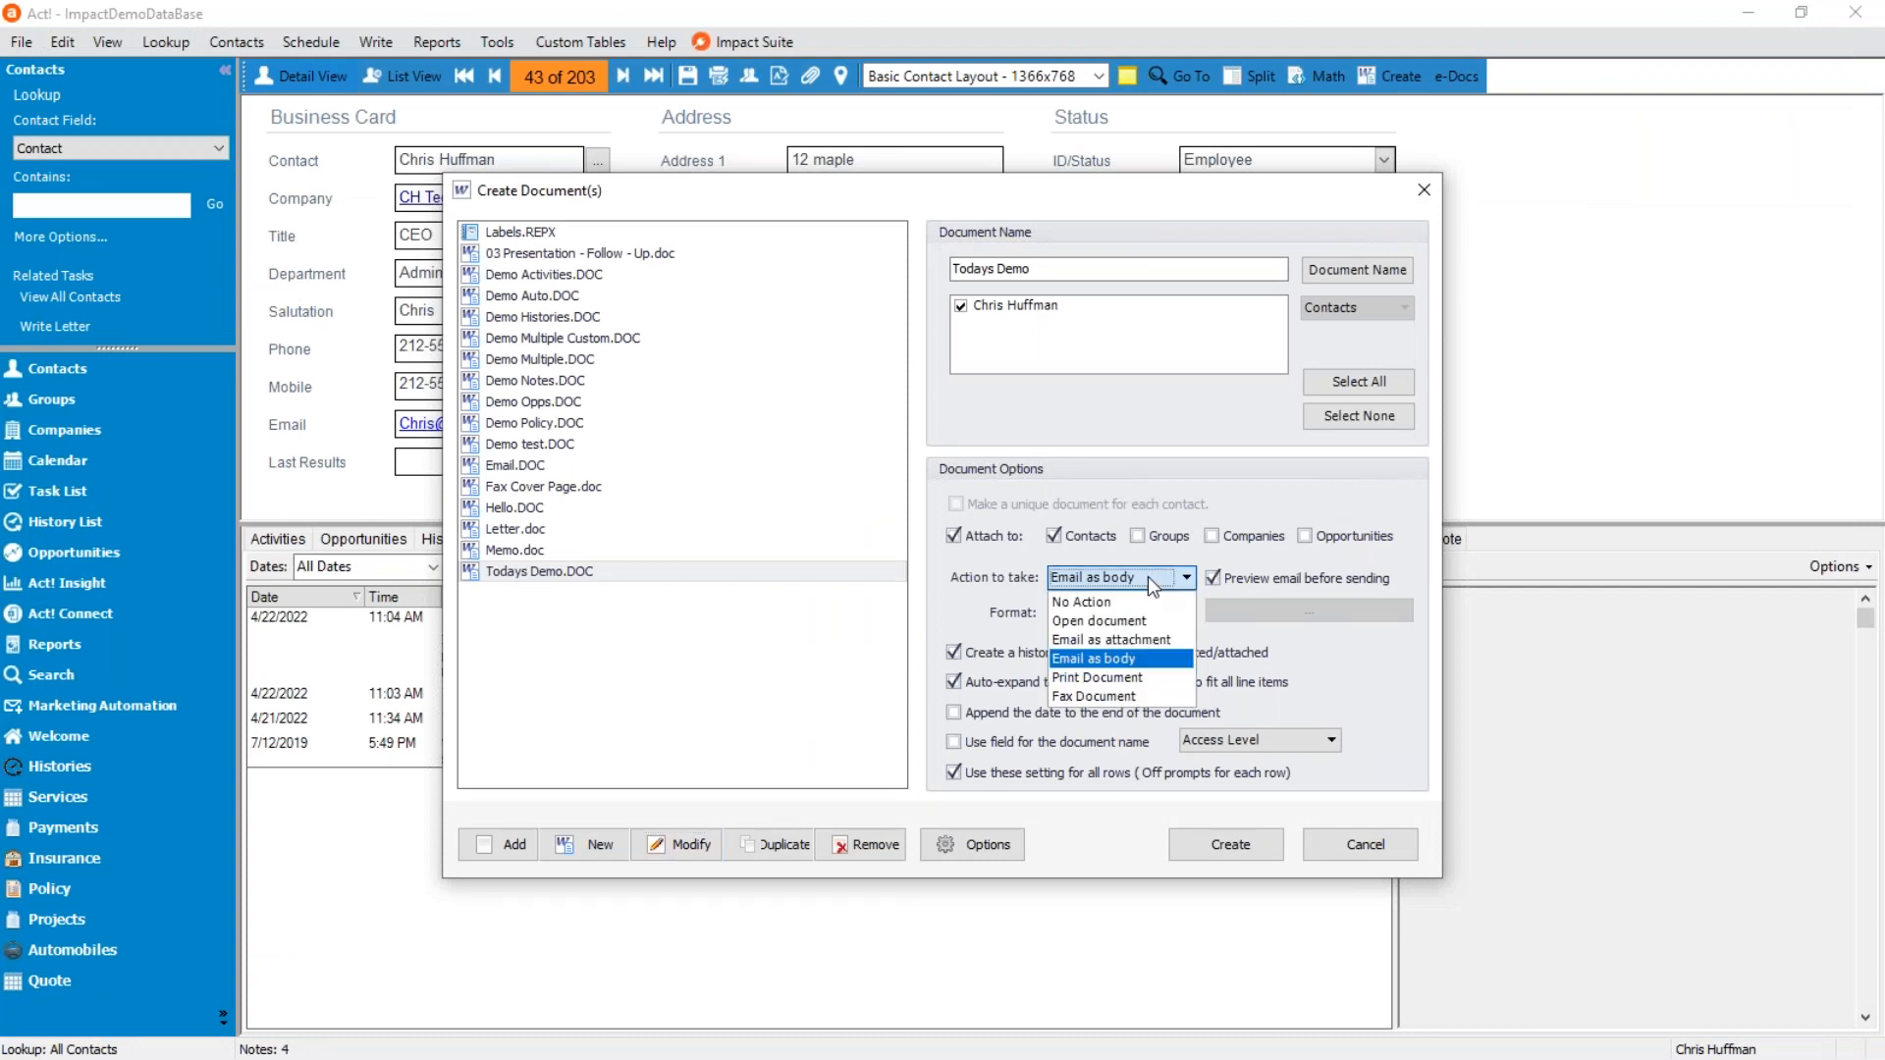
{"action": "left_click", "coordinate": [1137, 622]}
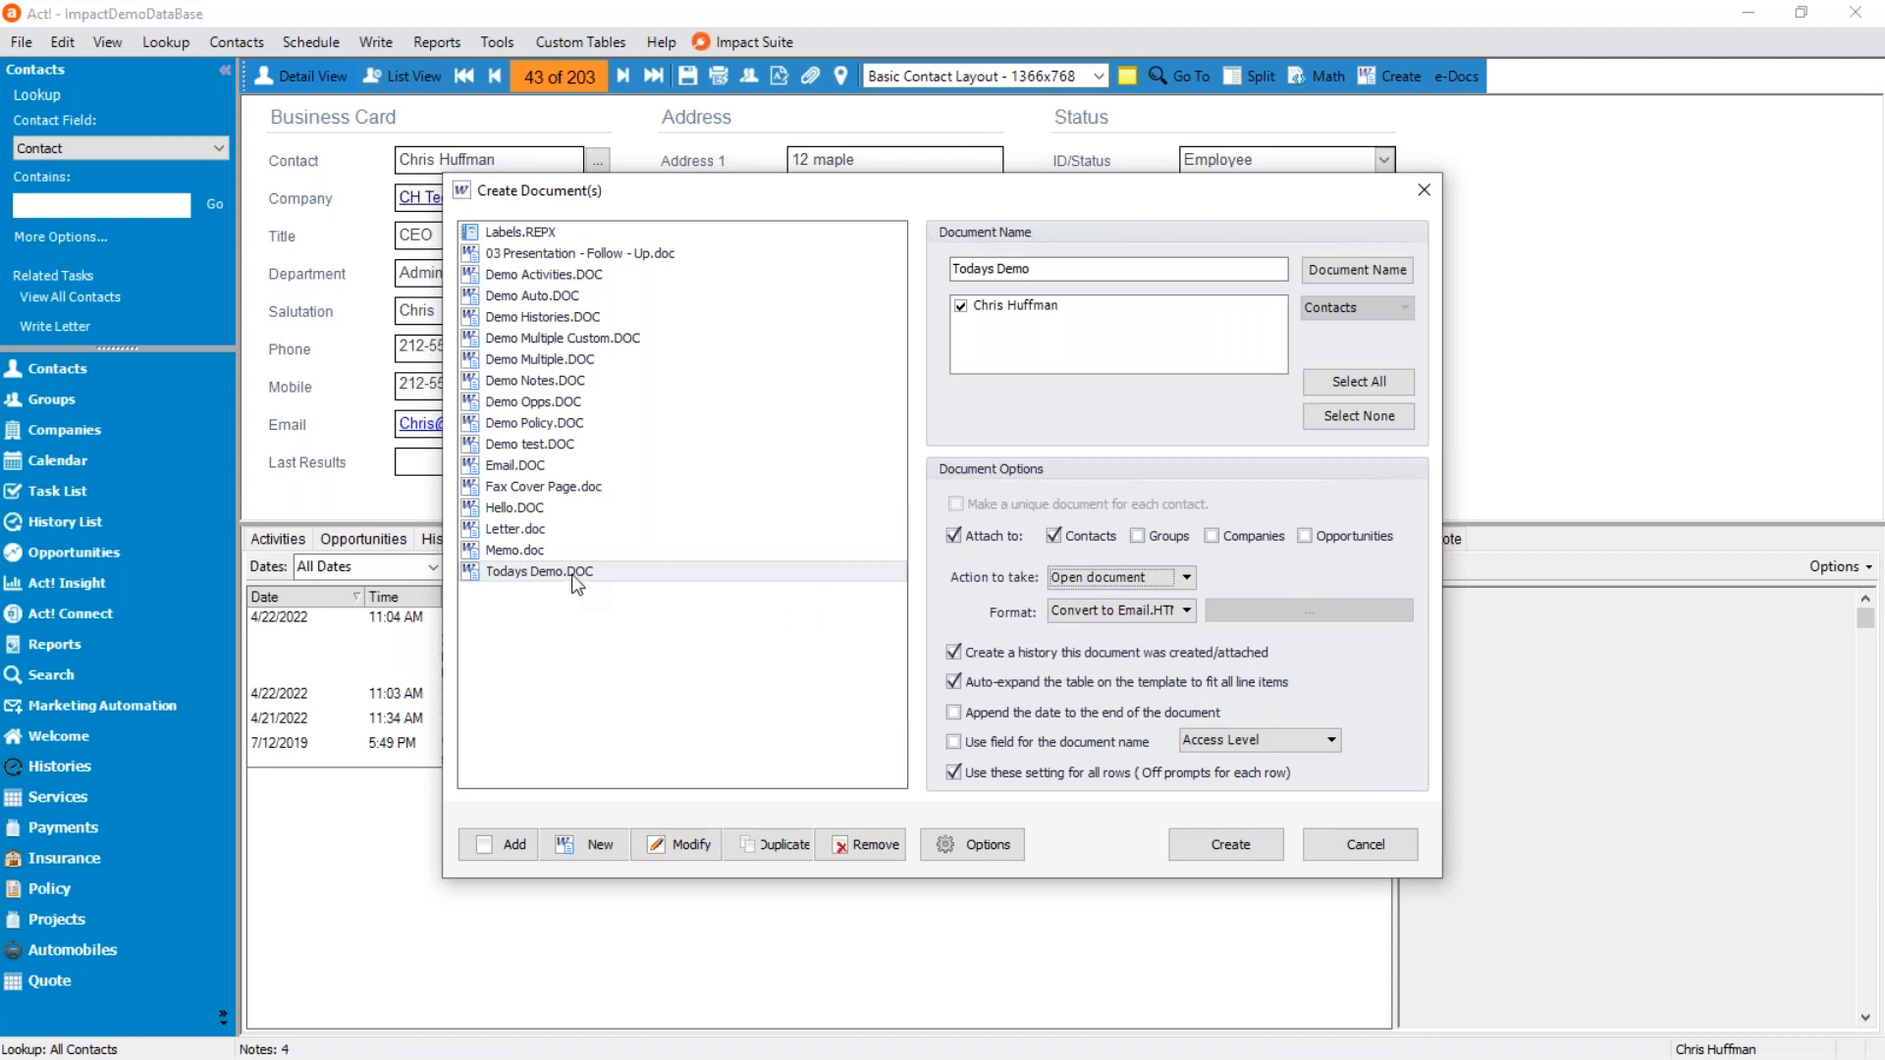
{"action": "left_click", "coordinate": [1195, 832]}
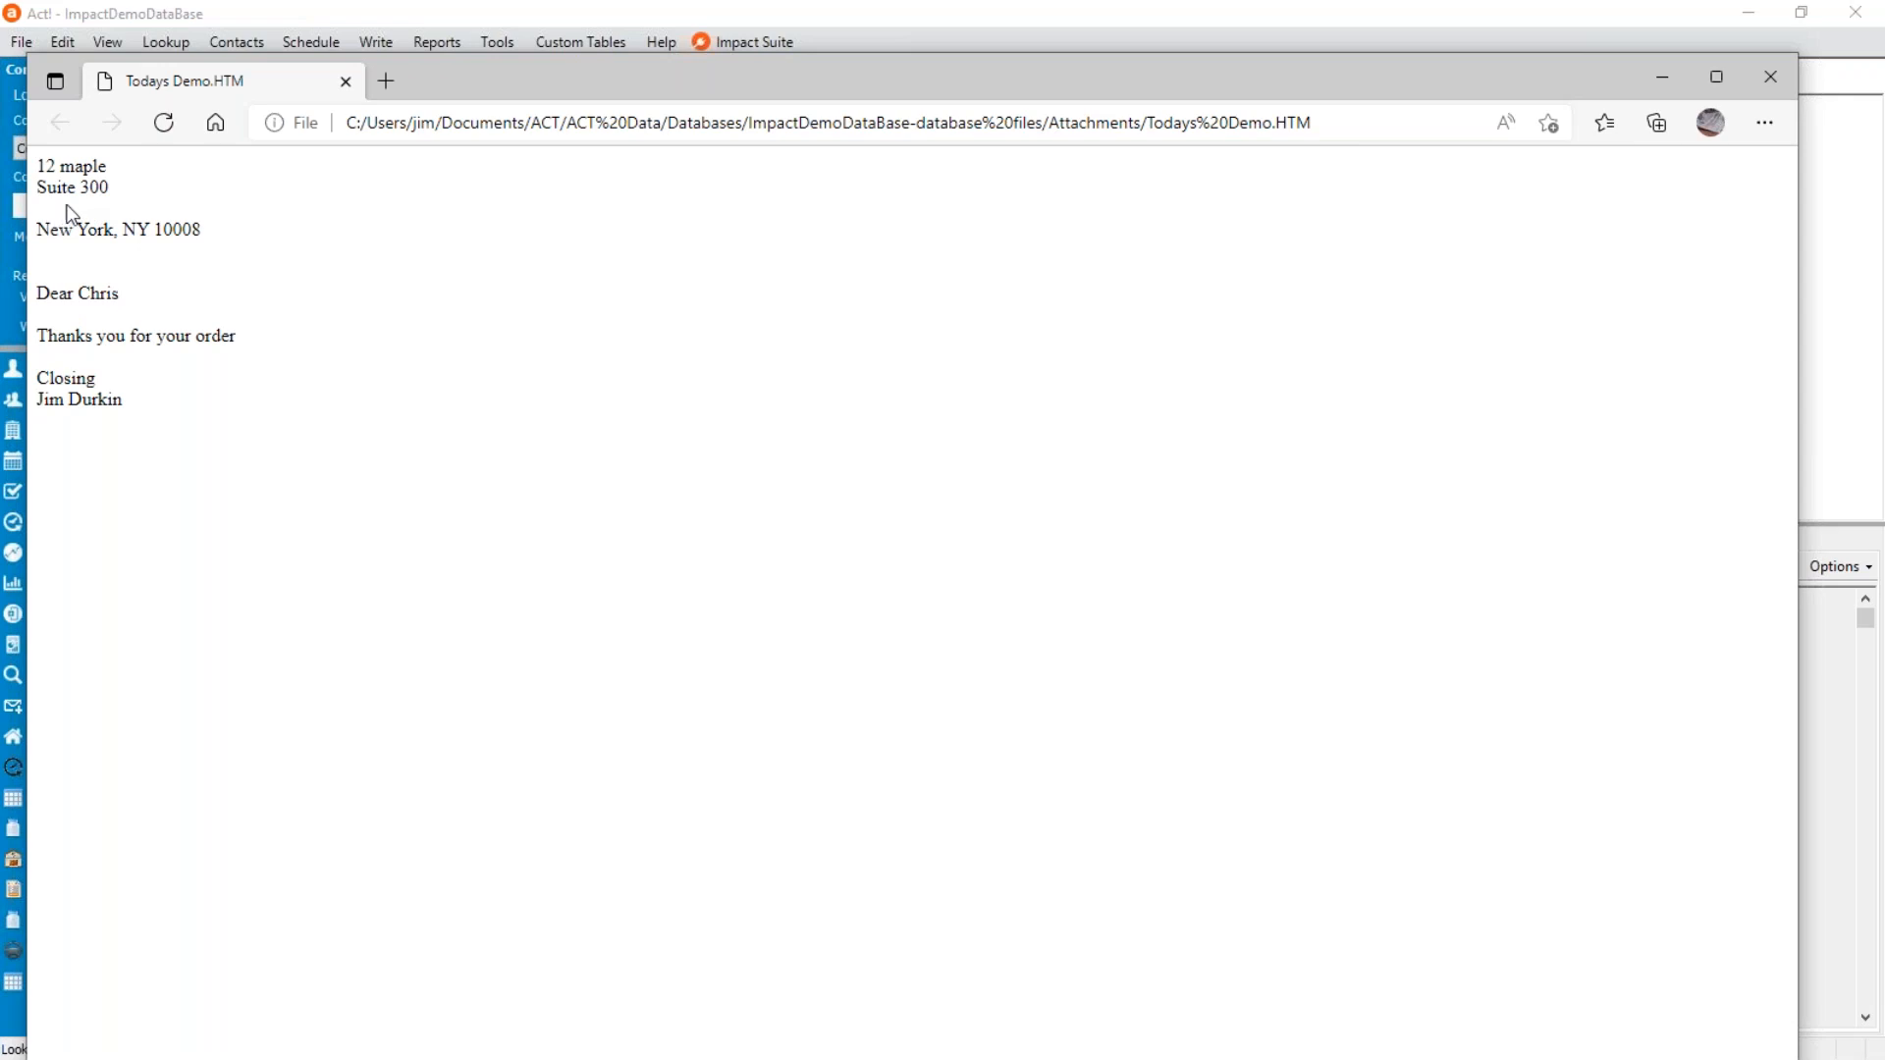
{"action": "left_click", "coordinate": [1771, 79]}
Clear the Address 2 field in the current contact's record.
{"action": "left_click", "coordinate": [835, 196]}
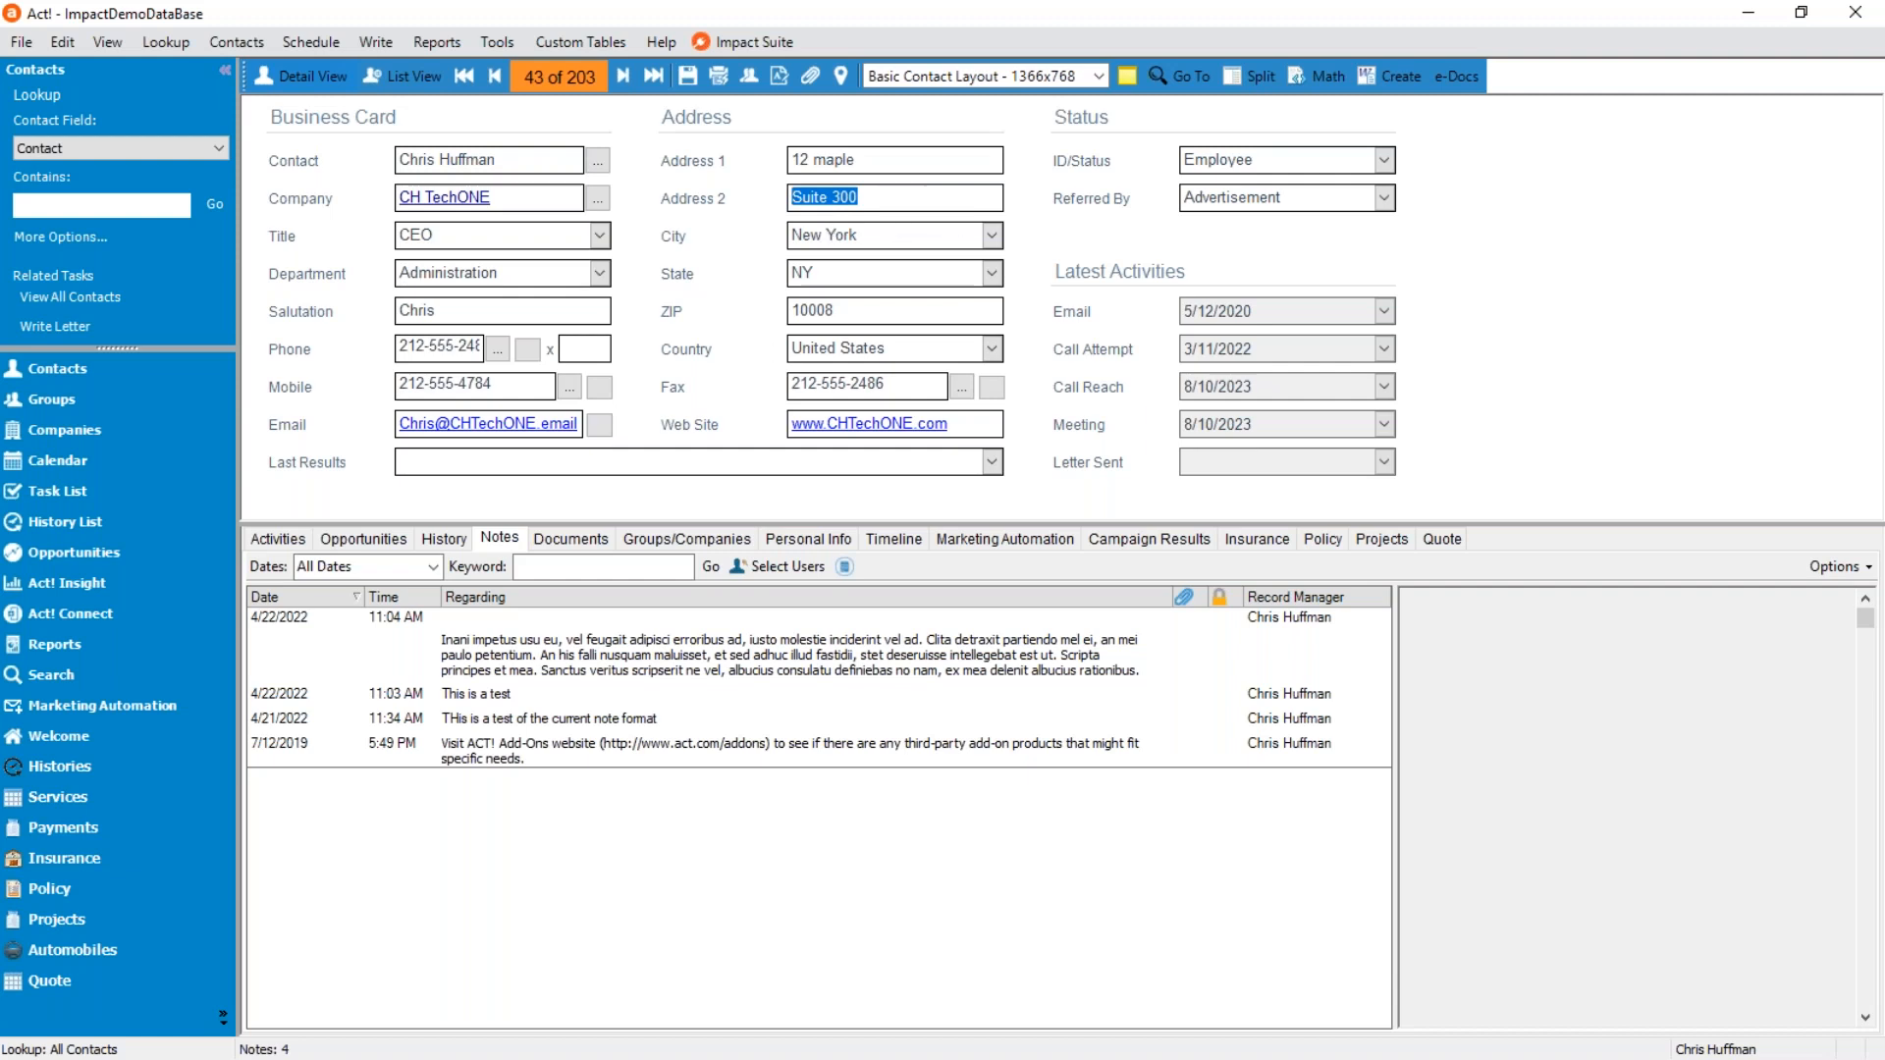
{"action": "key", "text": "Delete"}
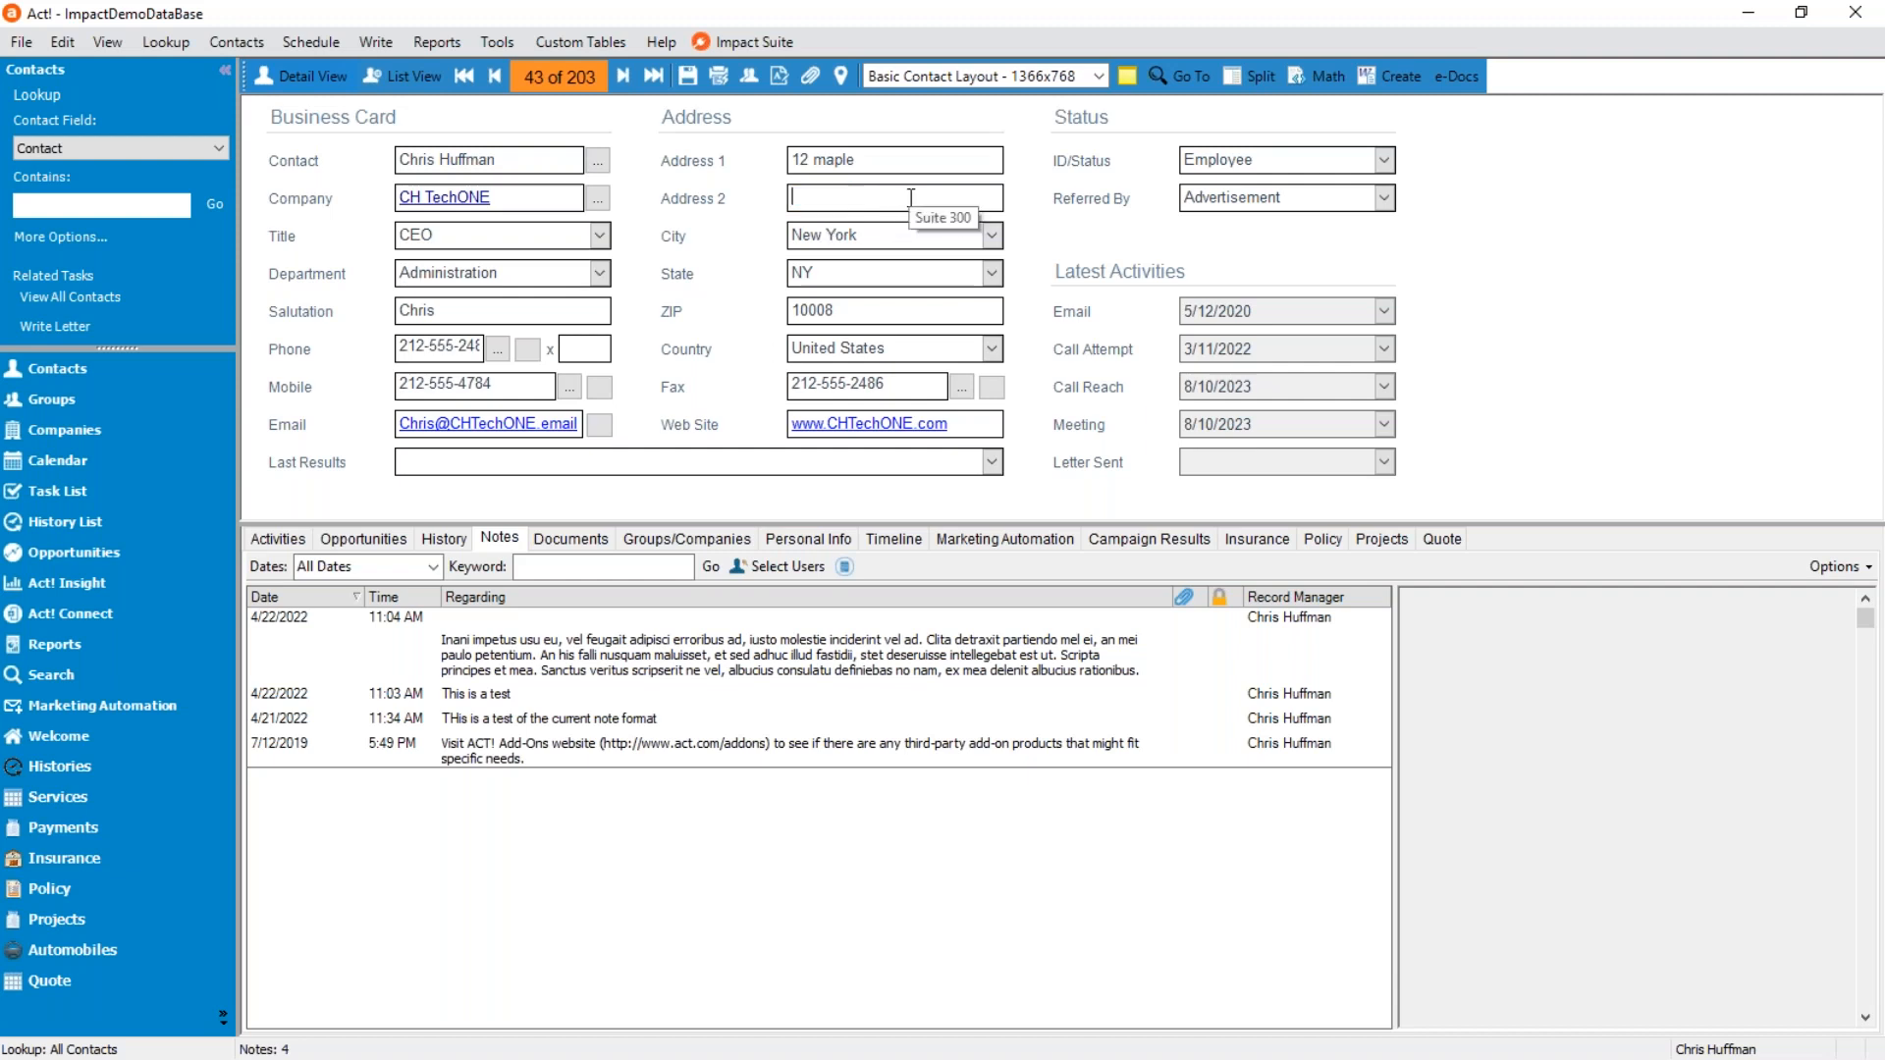
{"action": "left_click", "coordinate": [894, 165]}
Open the Todays Demo.DOC template for modification again, in Print Layout view with the Template Designer shown.
{"action": "left_click", "coordinate": [1384, 76]}
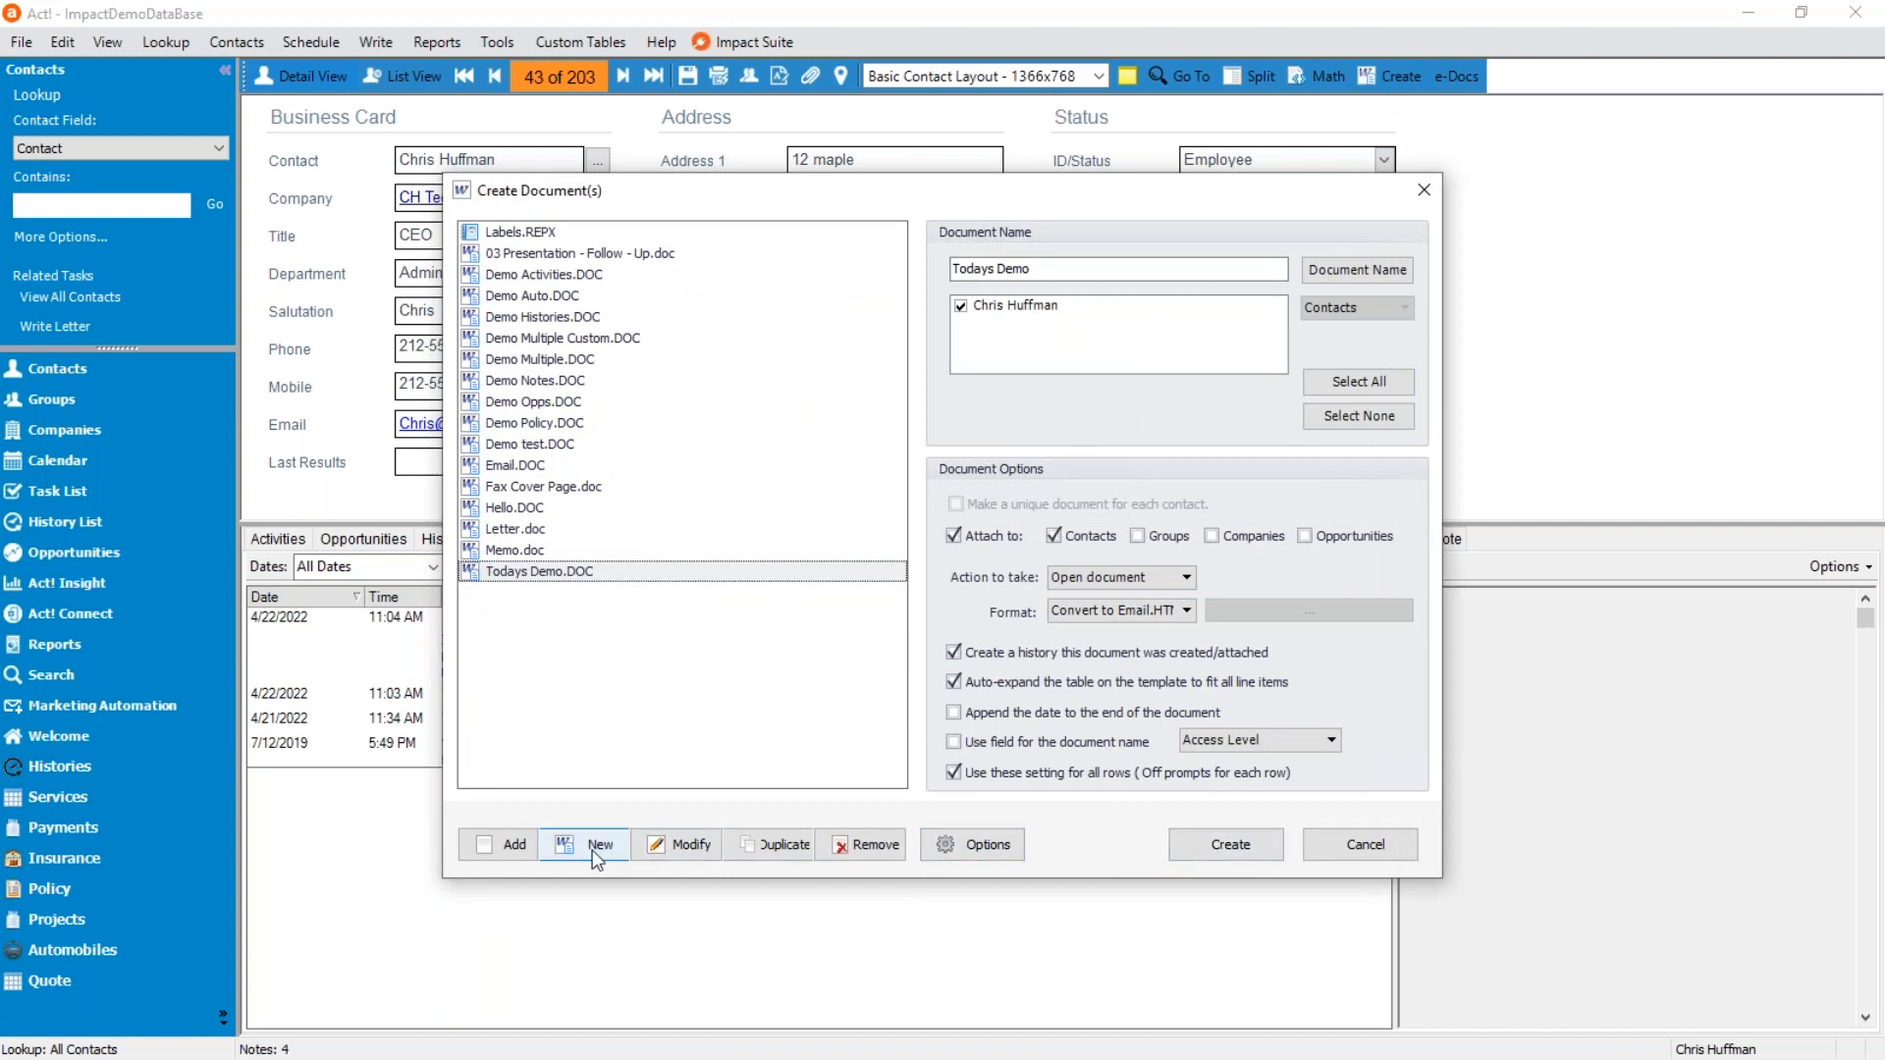
{"action": "left_click", "coordinate": [676, 847]}
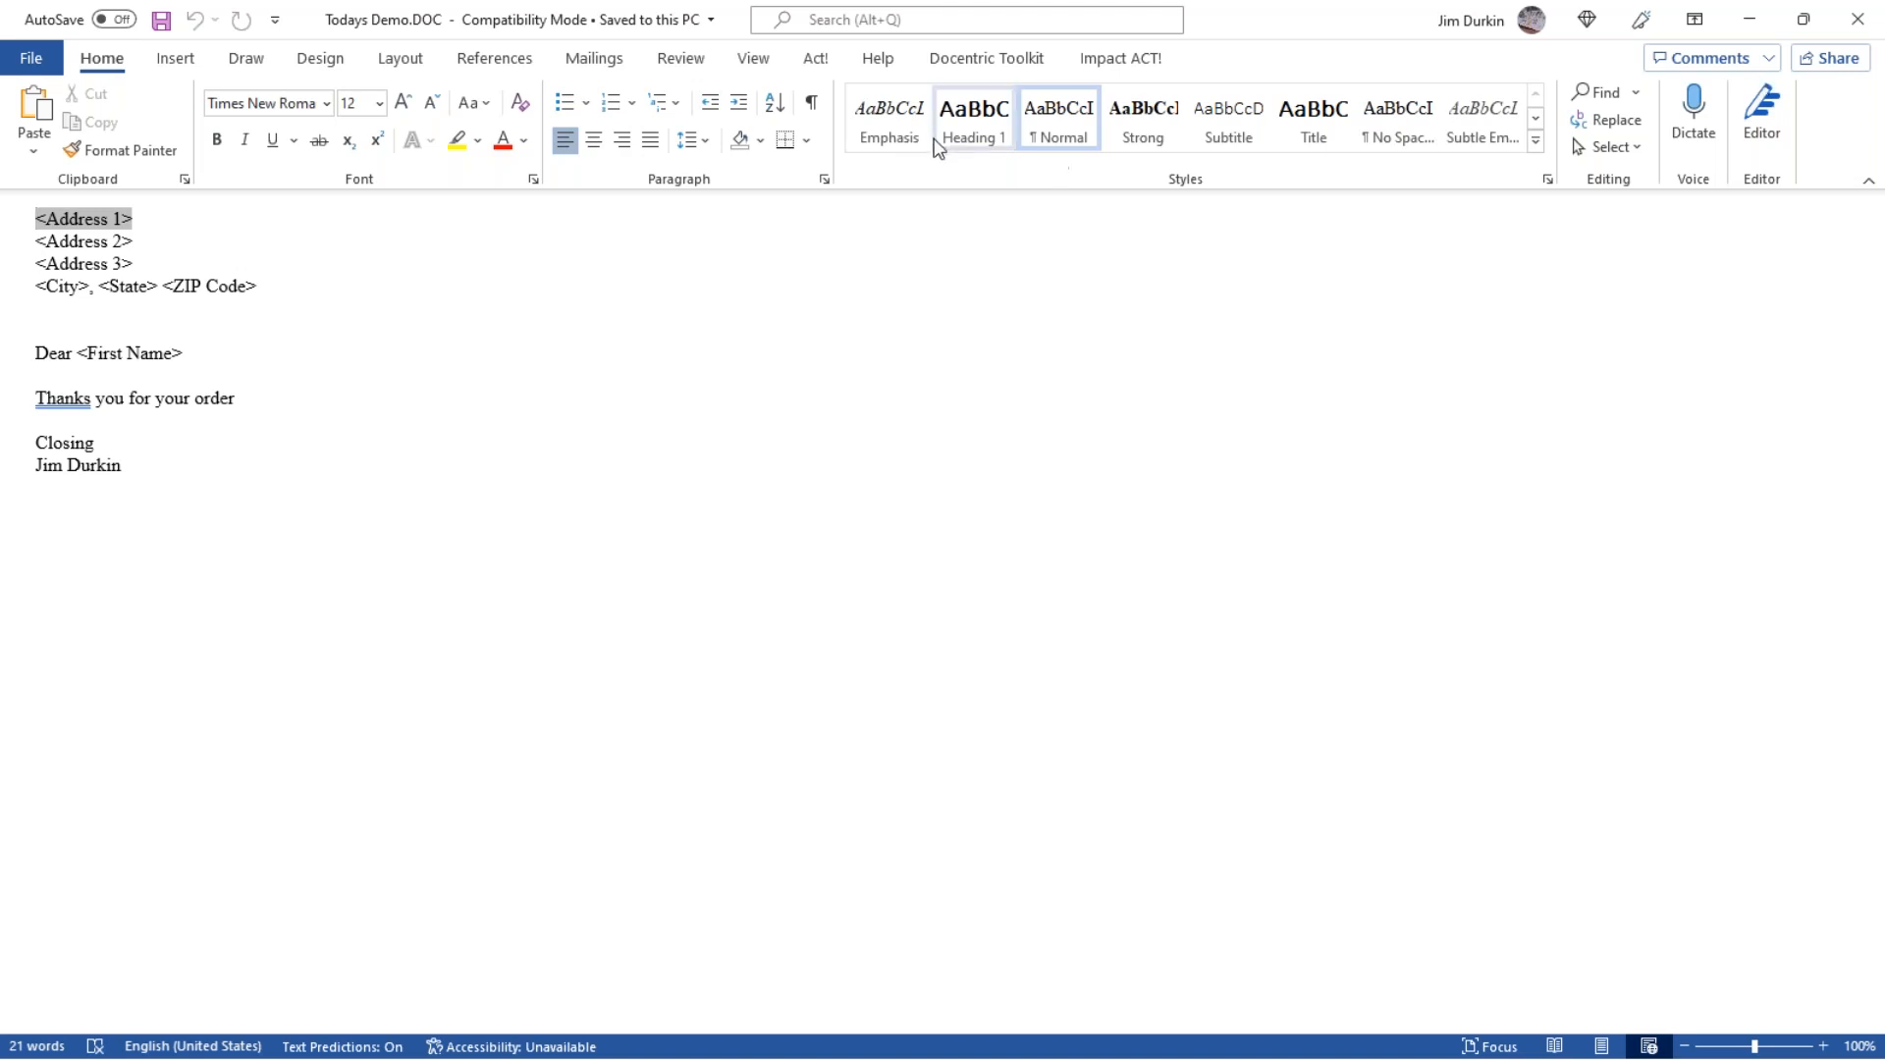
{"action": "left_click", "coordinate": [753, 59]}
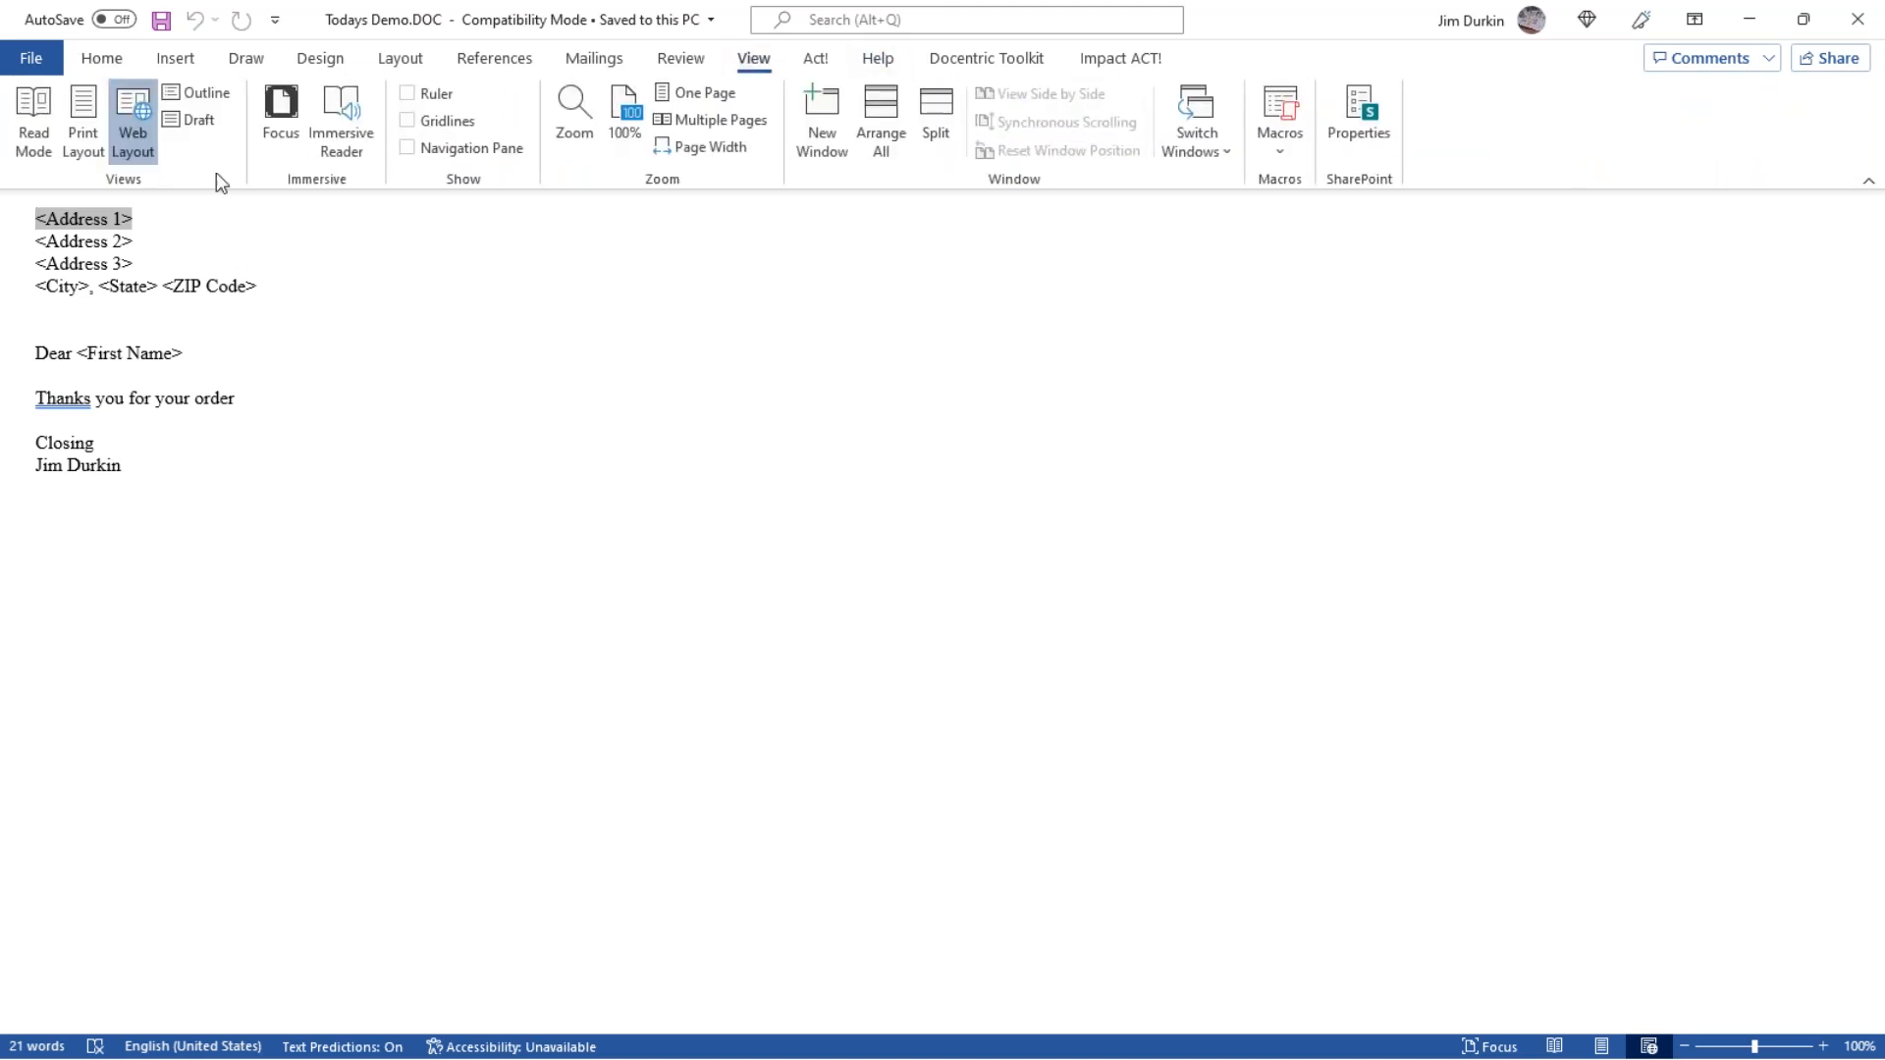
{"action": "left_click", "coordinate": [83, 141]}
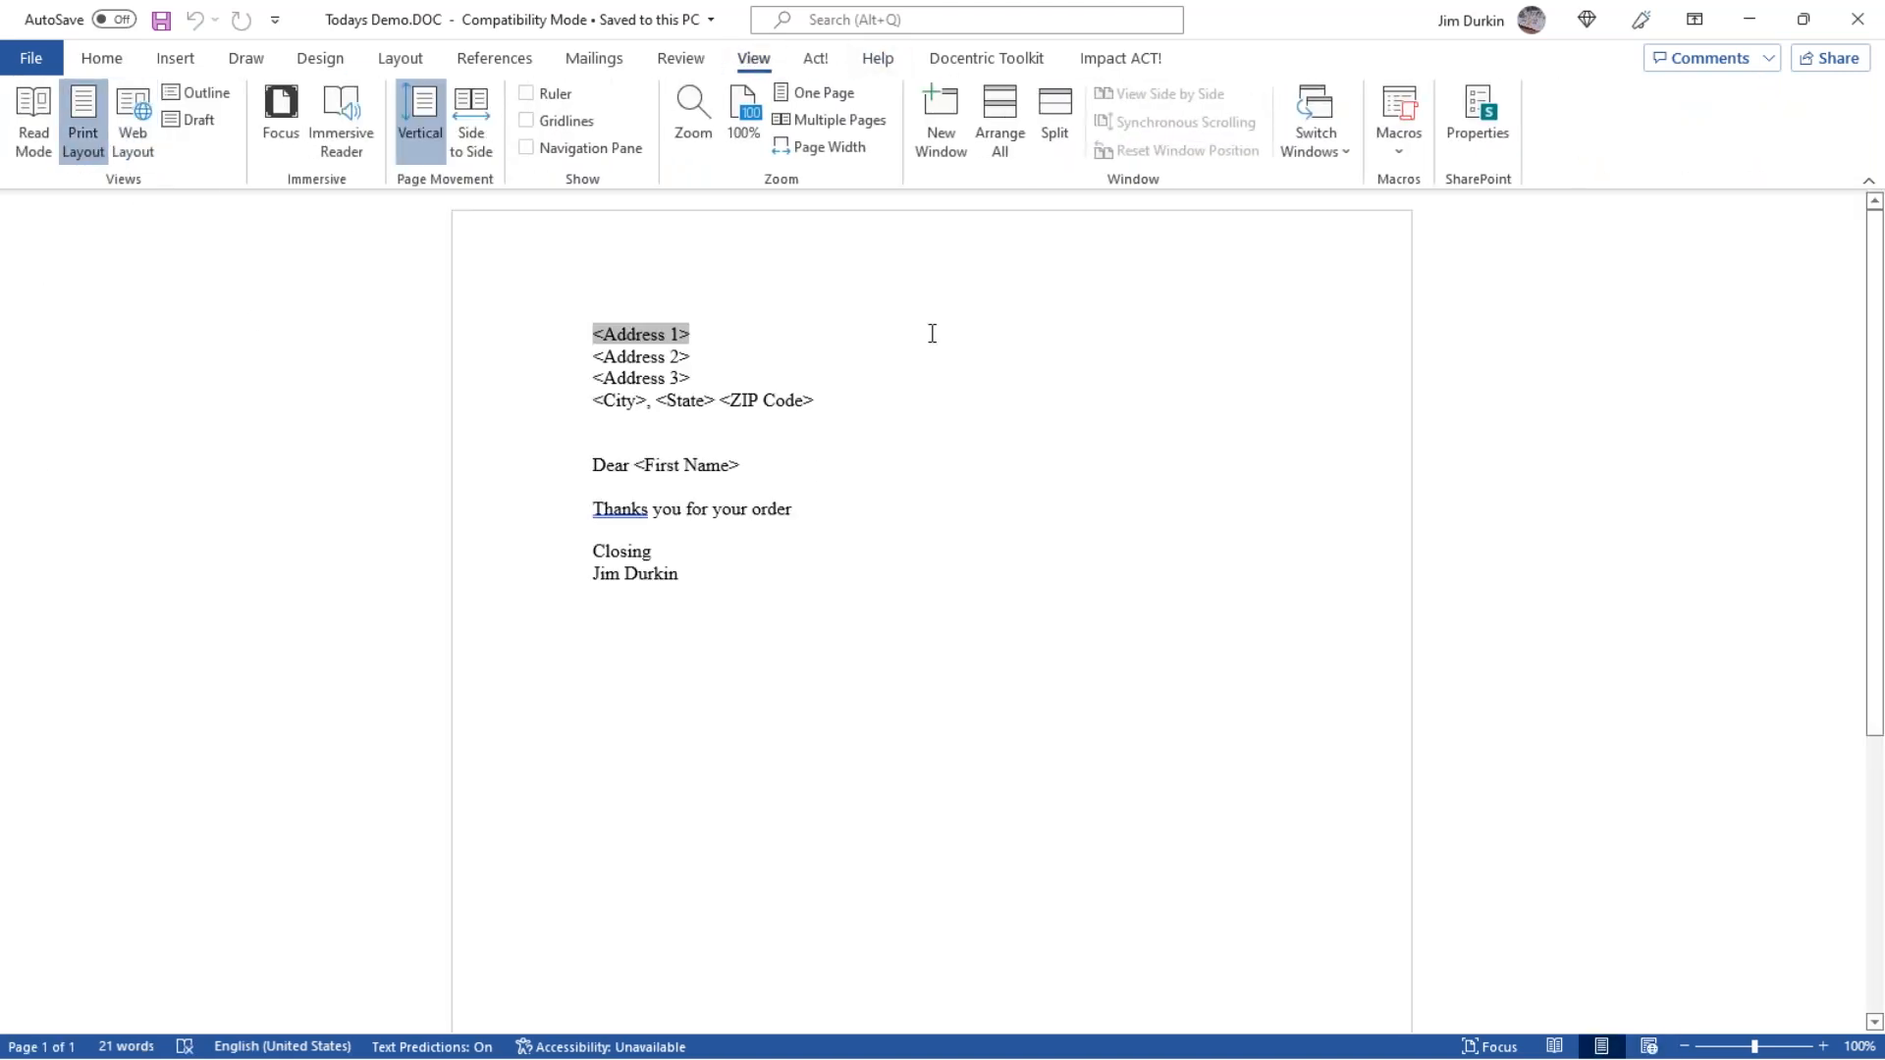
{"action": "left_click", "coordinate": [720, 350]}
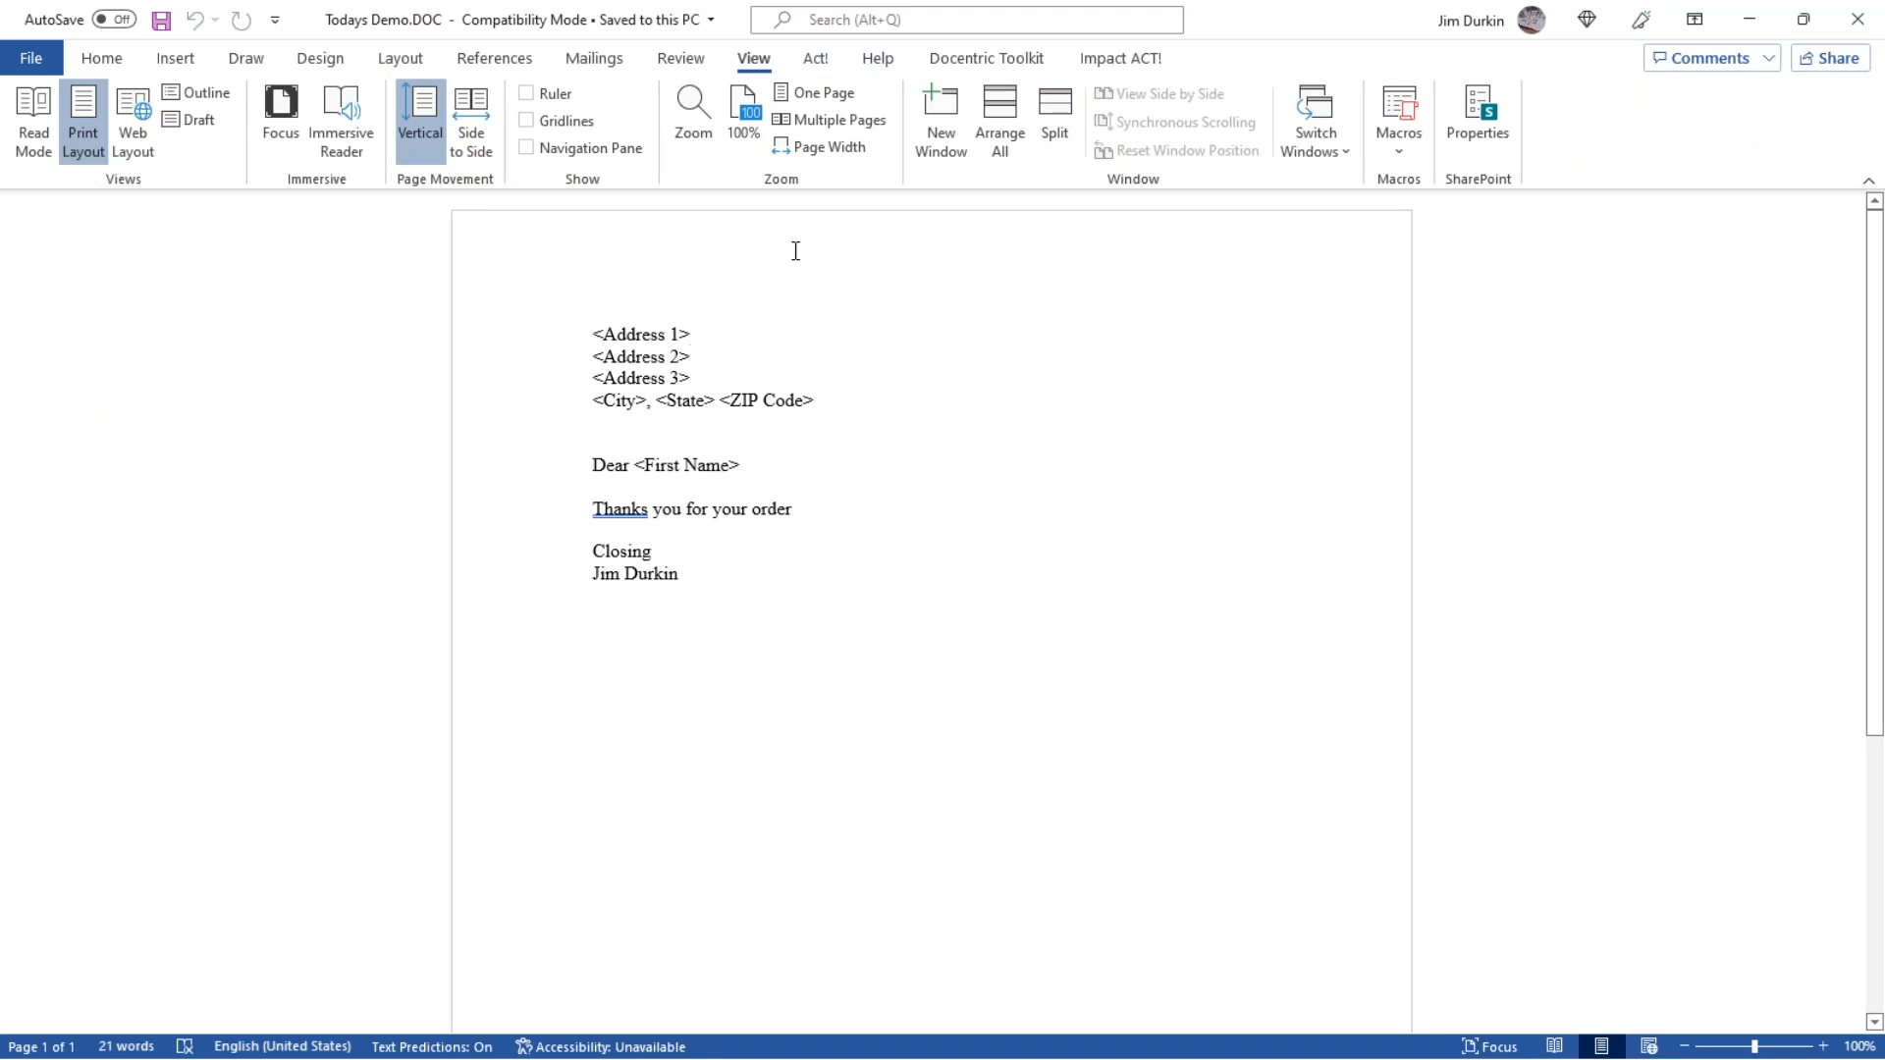
{"action": "left_click", "coordinate": [1143, 59]}
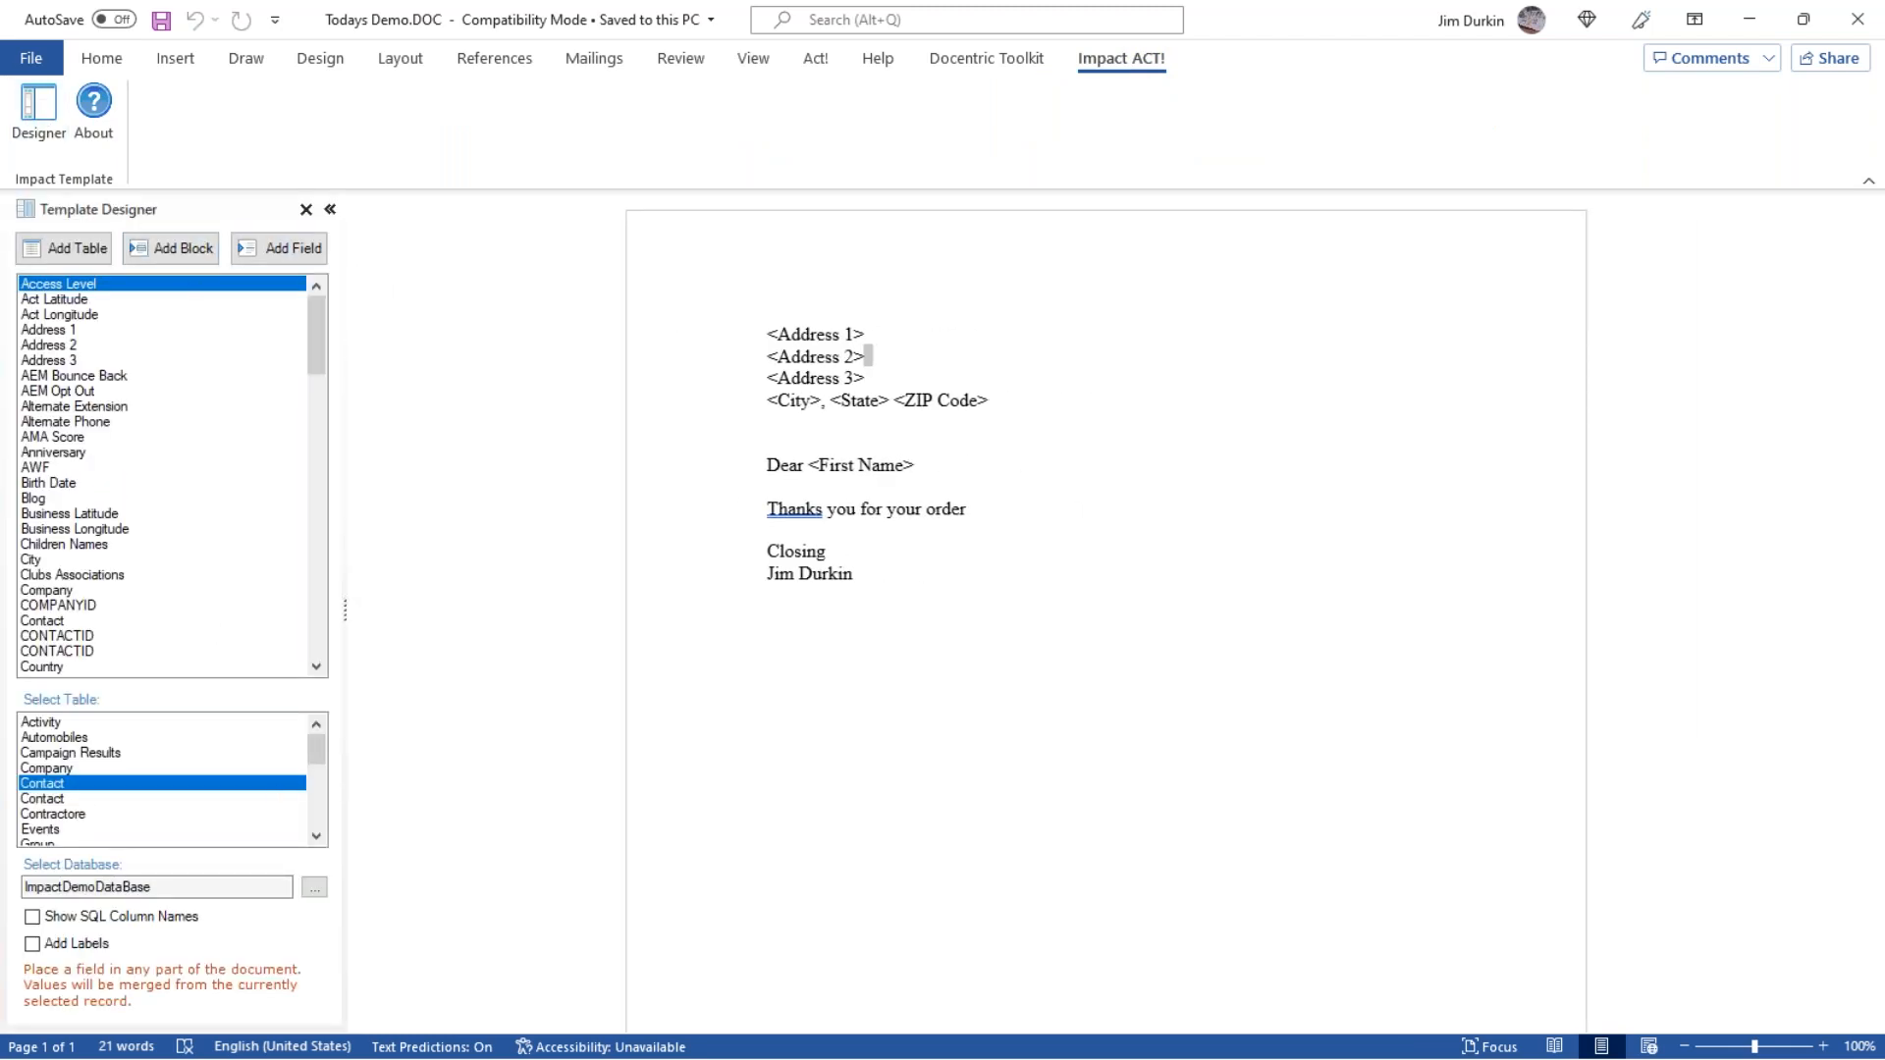
Add blank lines above the "Dear" greeting and place the cursor among them, below the City, State and ZIP Code line.
{"action": "left_click", "coordinate": [813, 444]}
{"action": "key", "text": "Return"}
{"action": "key", "text": "Return"}
{"action": "key", "text": "Return"}
{"action": "key", "text": "Return"}
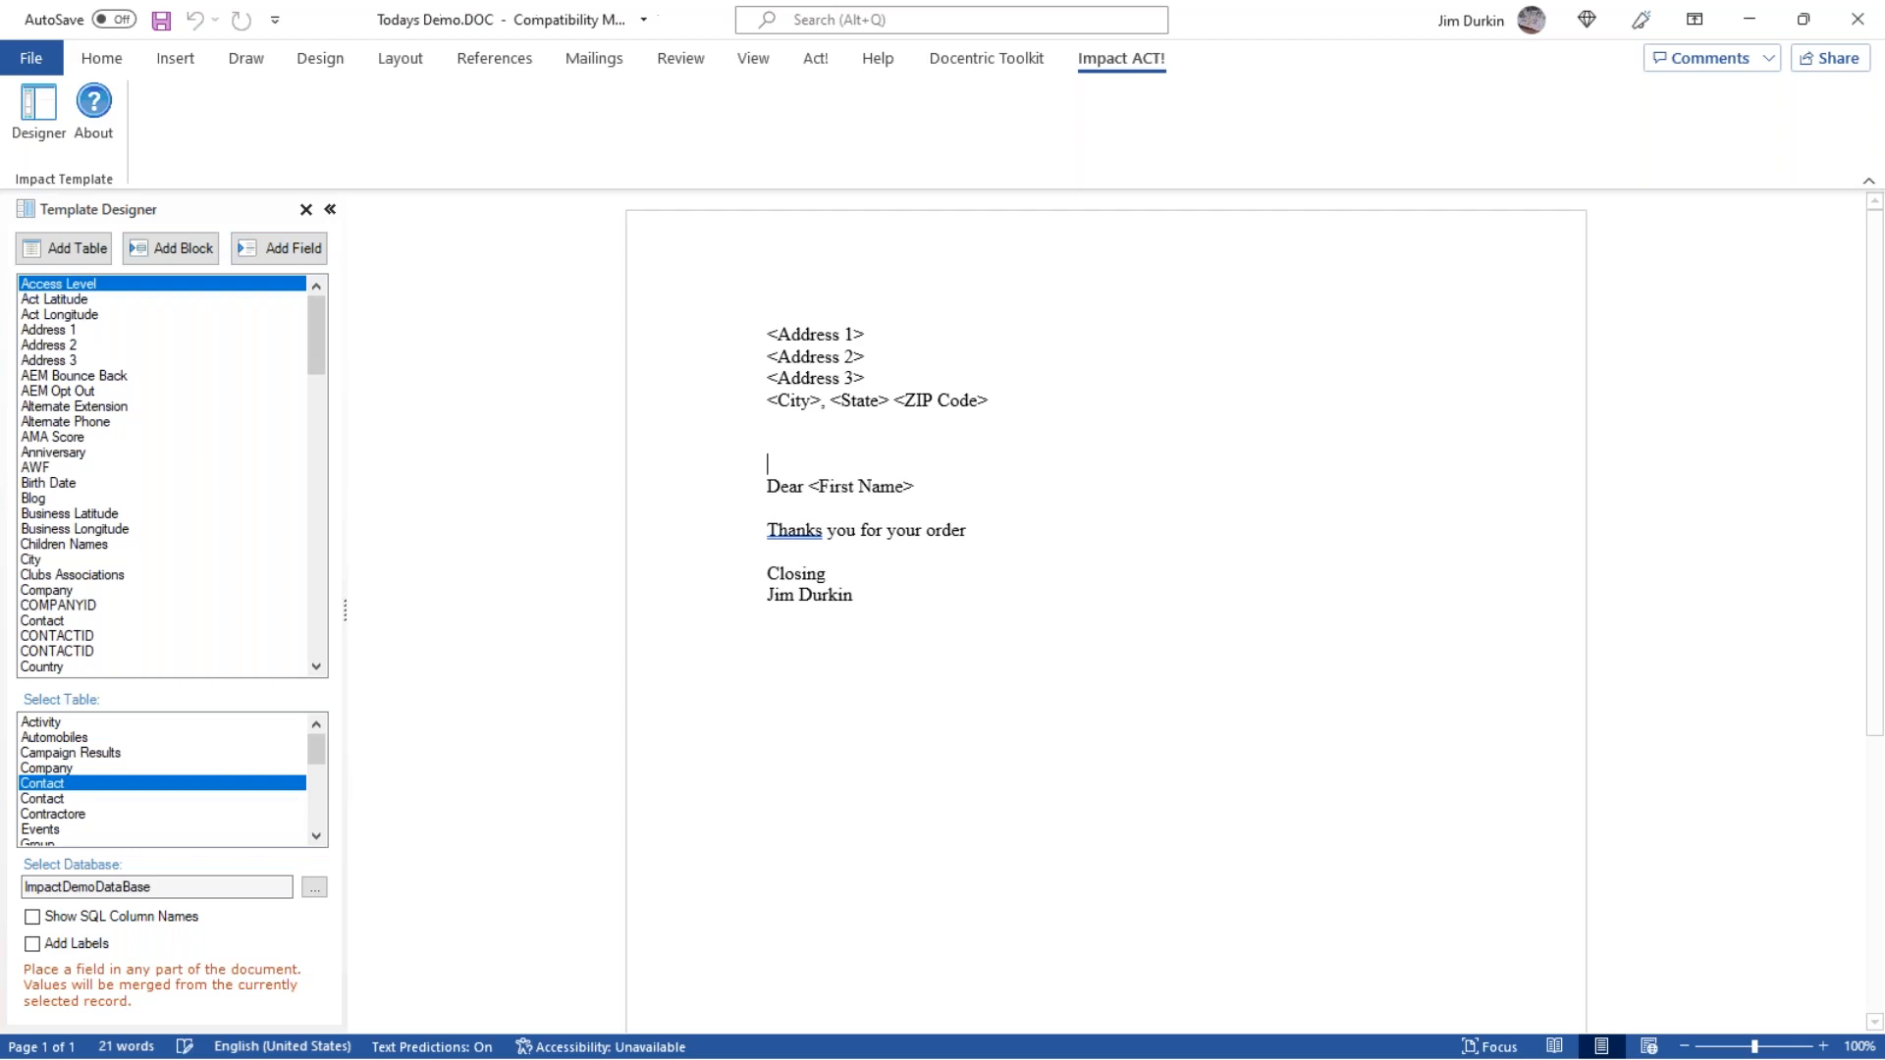
{"action": "key", "text": "Up"}
{"action": "key", "text": "Up"}
{"action": "key", "text": "Up"}
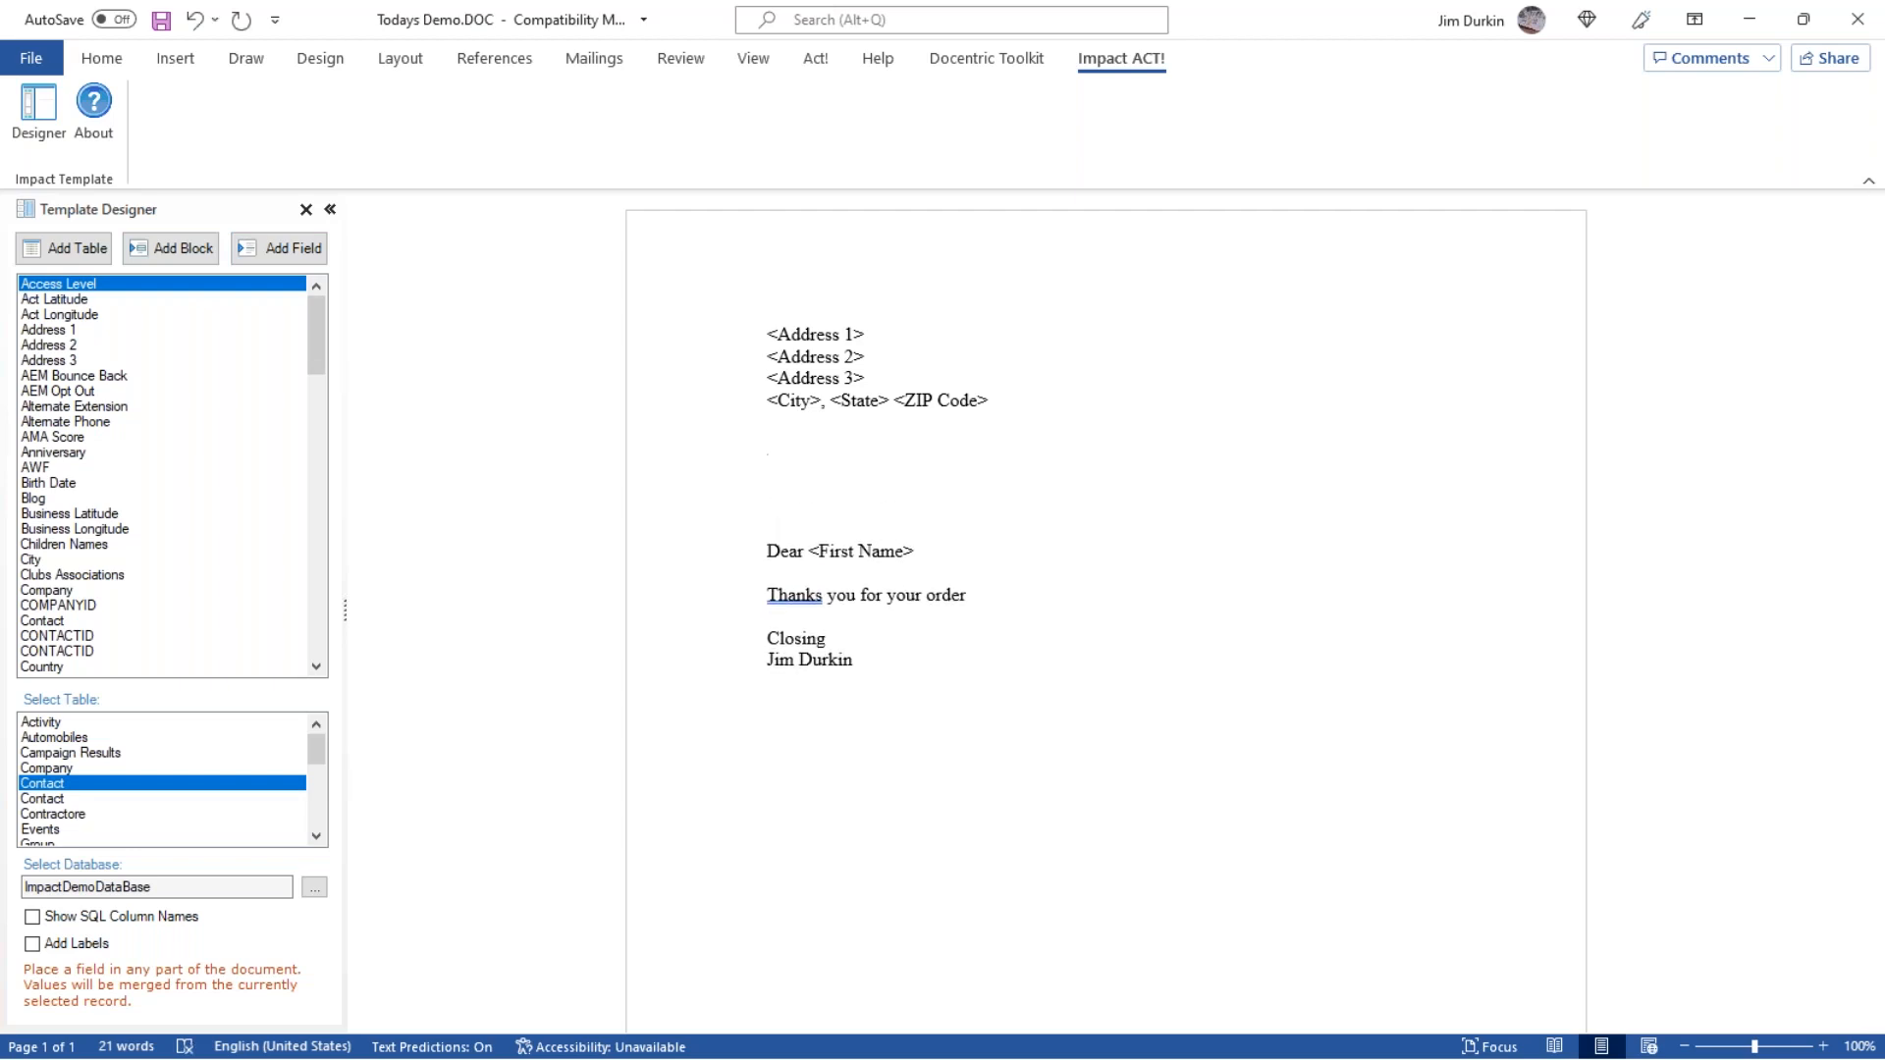
Start a new block of Contact fields and add Address 1, Address 2 and Address 3 to it.
{"action": "left_click", "coordinate": [174, 249]}
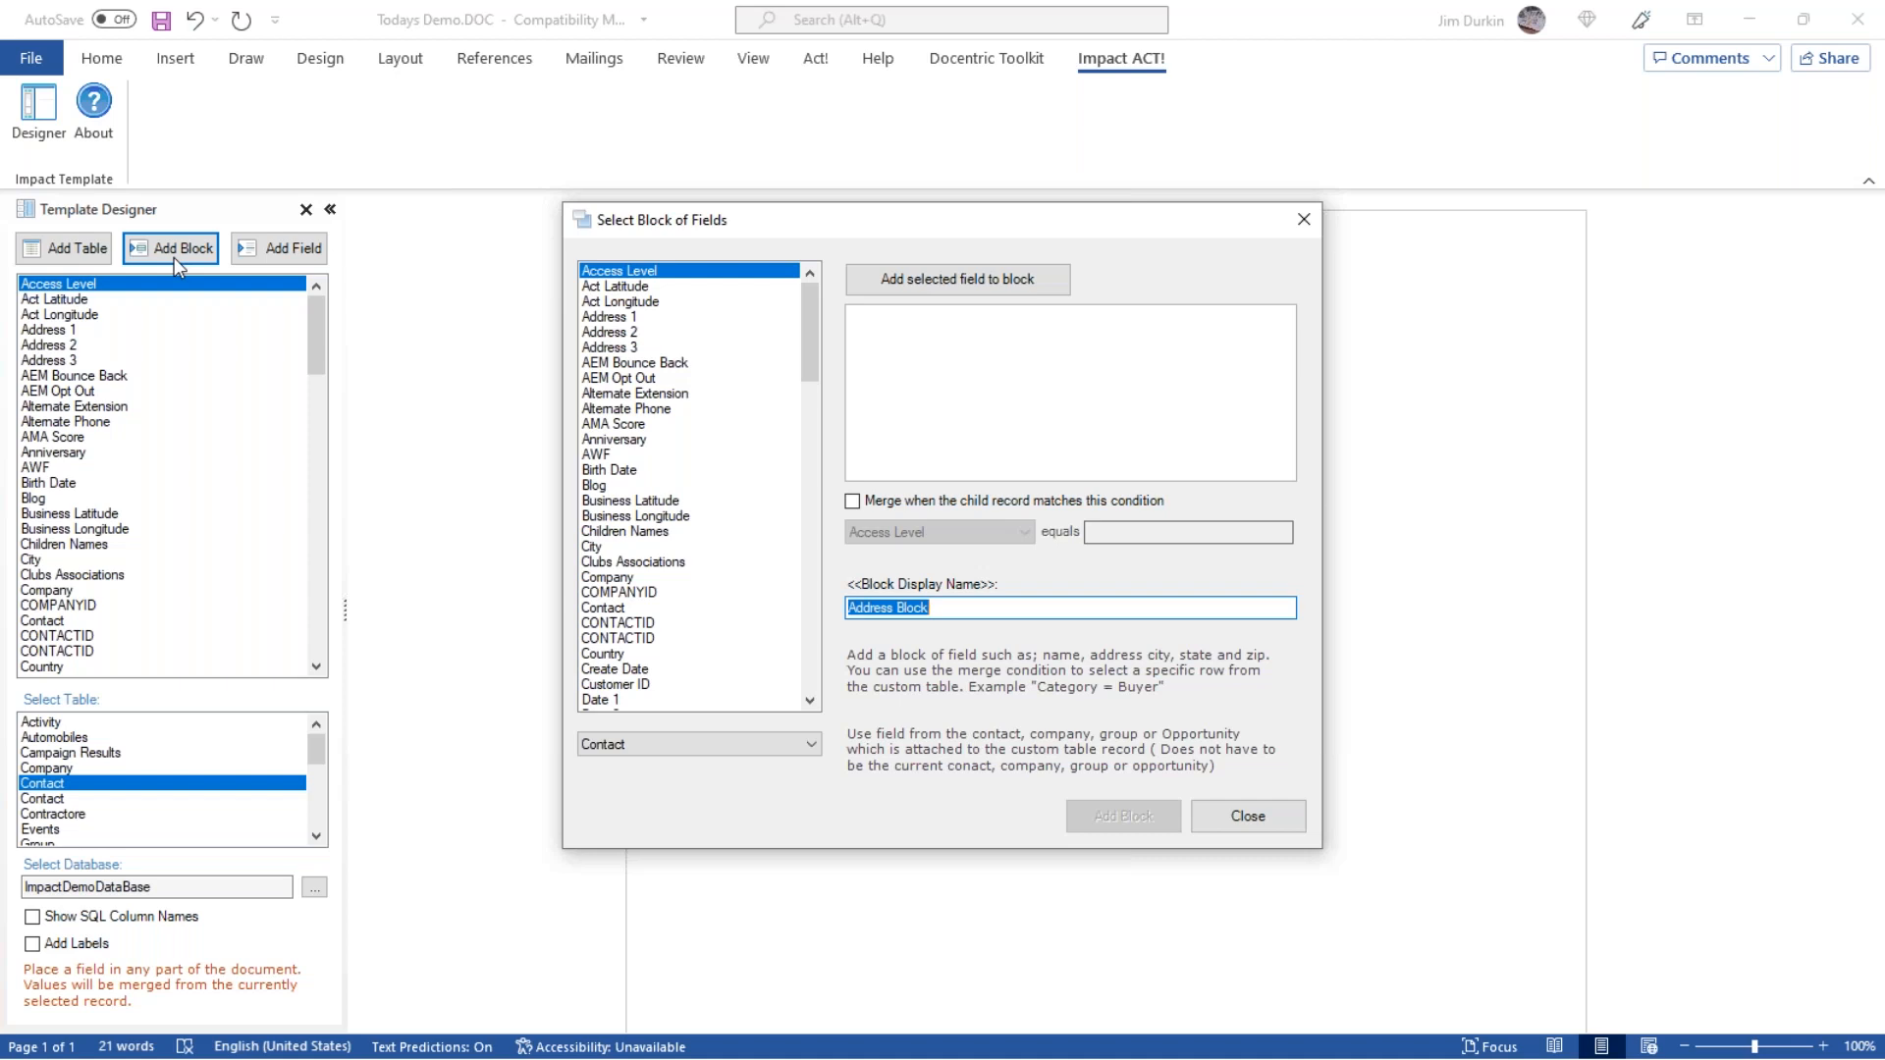
{"action": "left_click", "coordinate": [612, 319]}
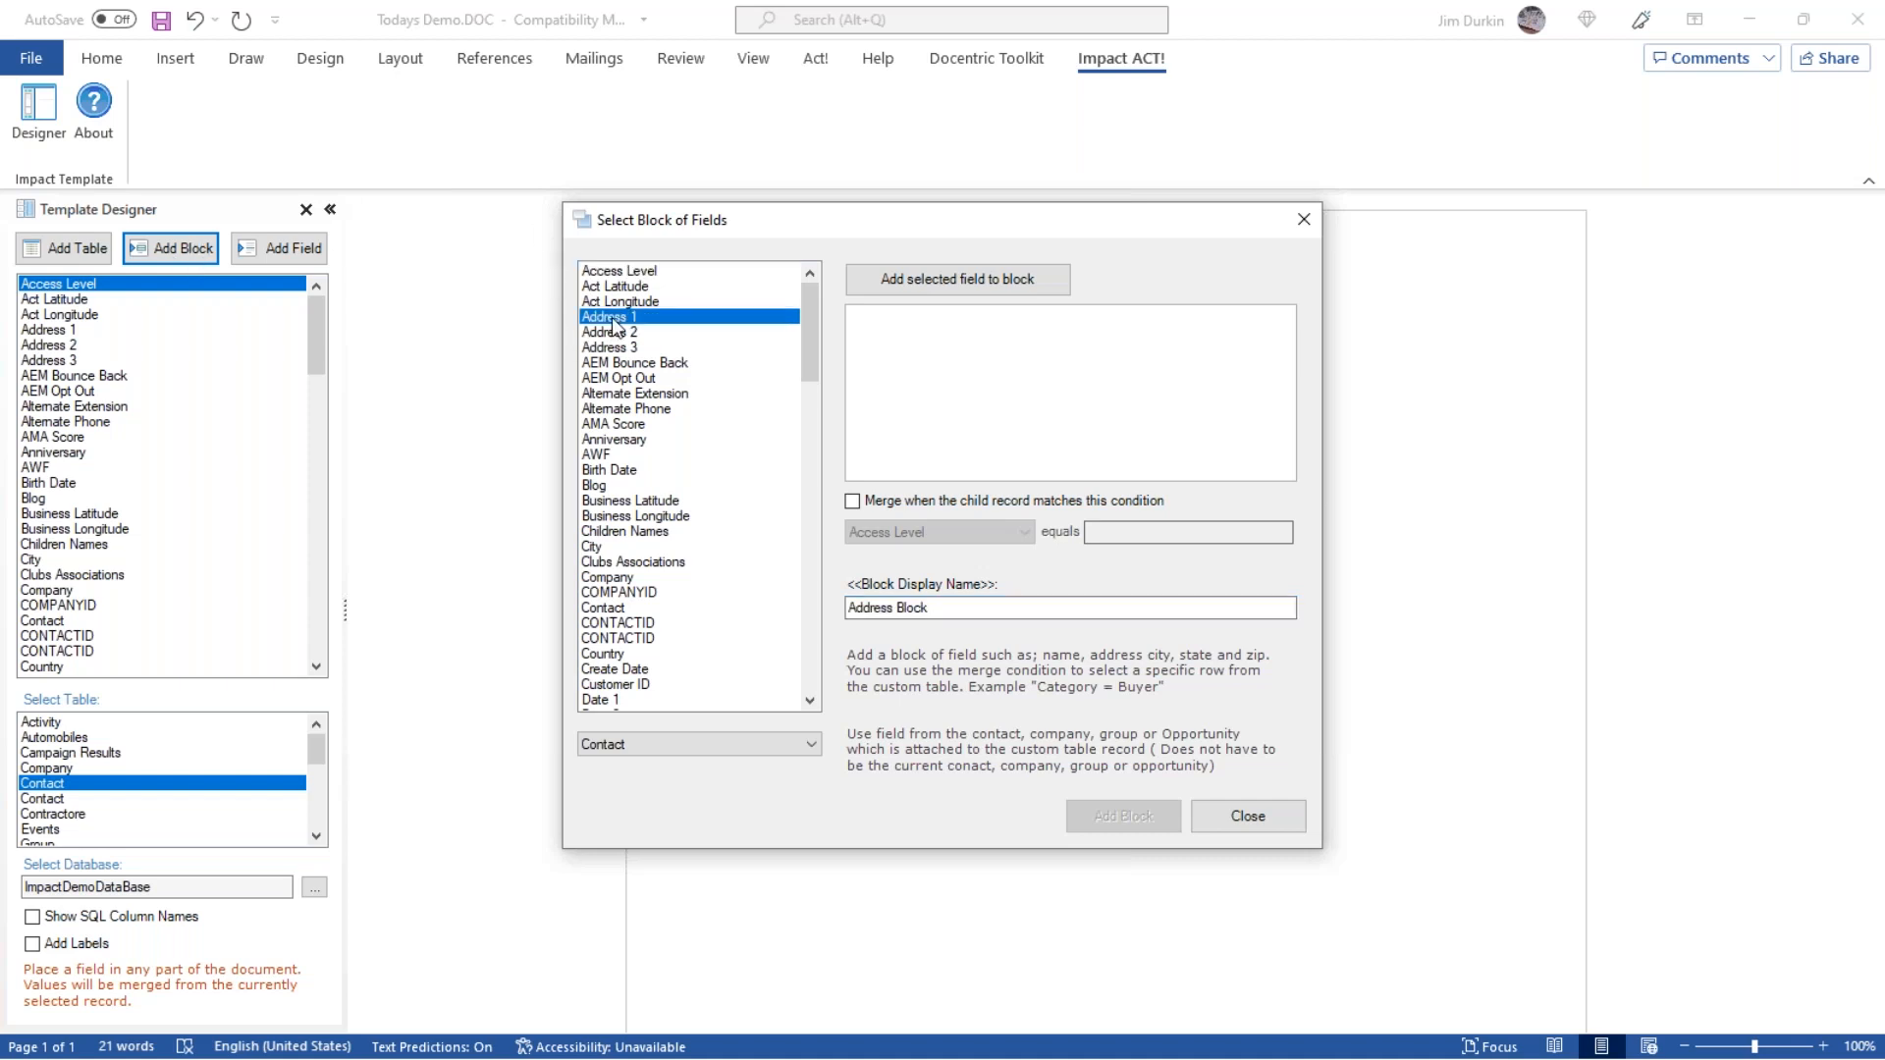
{"action": "double_click", "coordinate": [614, 319]}
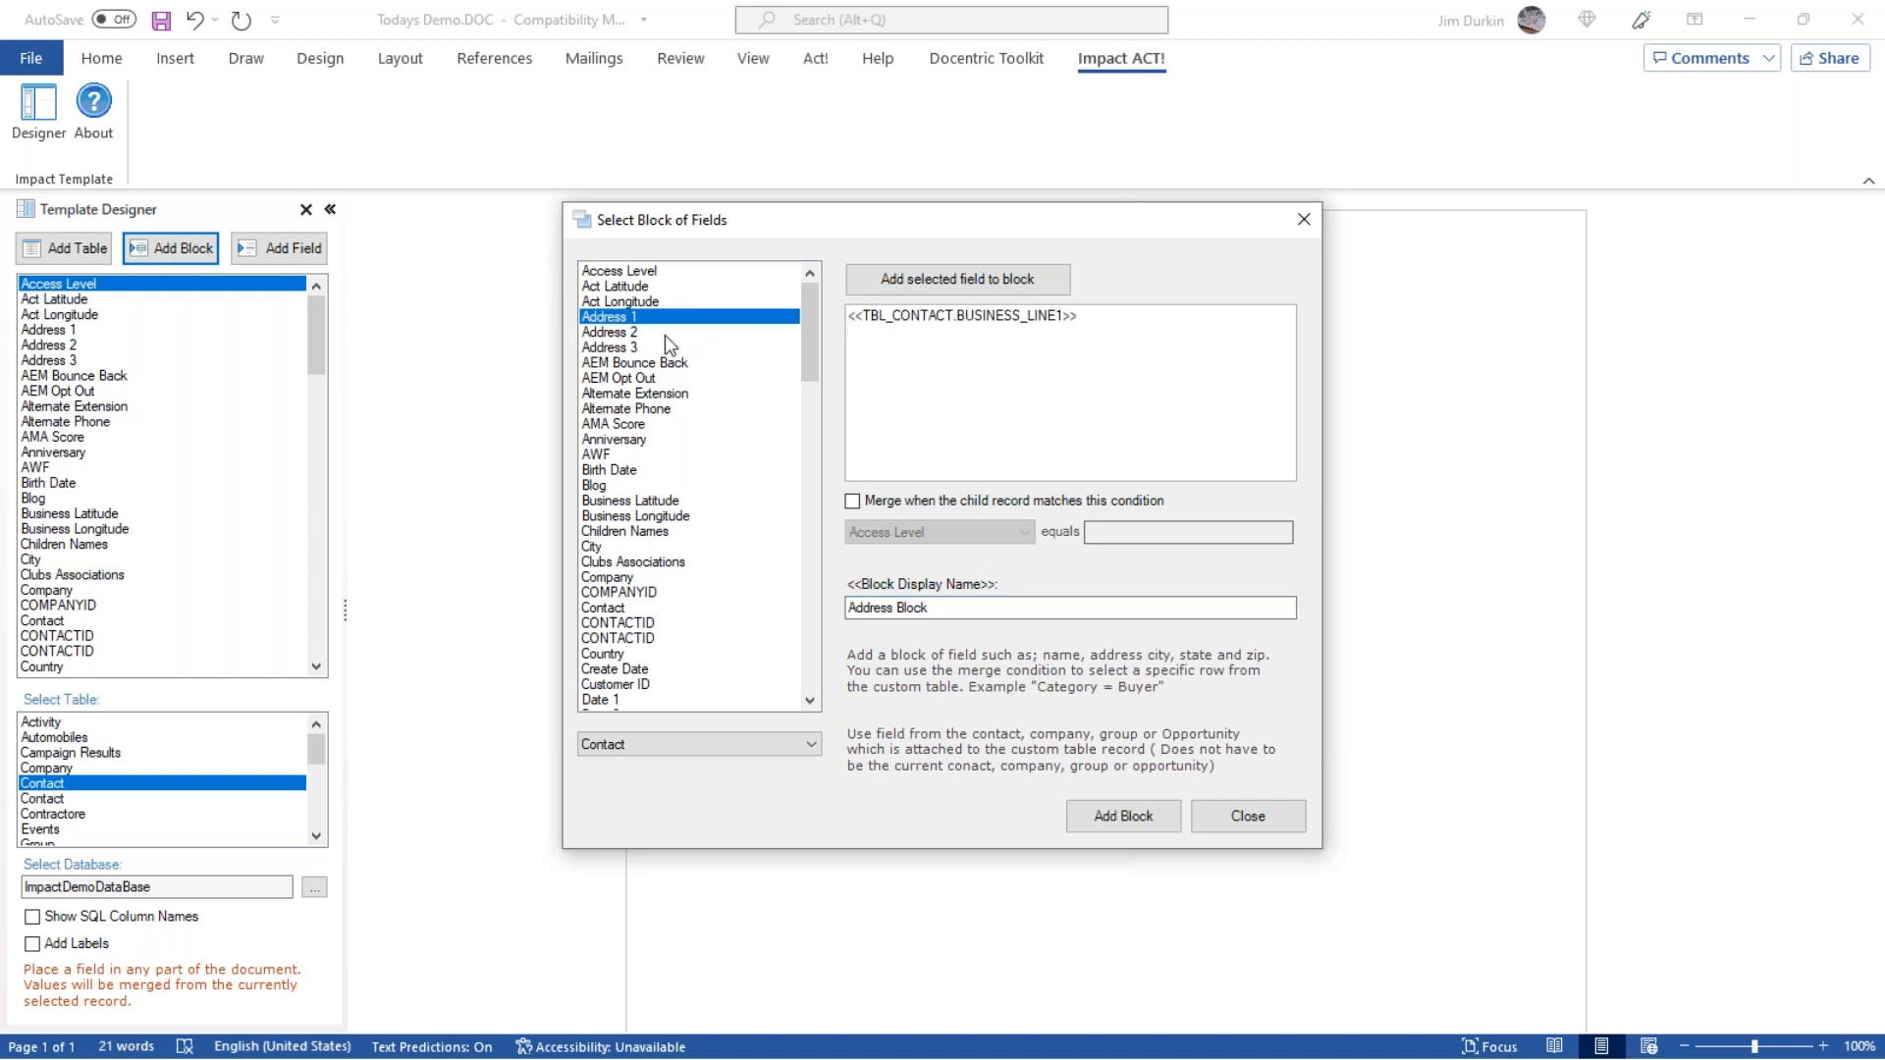
{"action": "double_click", "coordinate": [662, 334]}
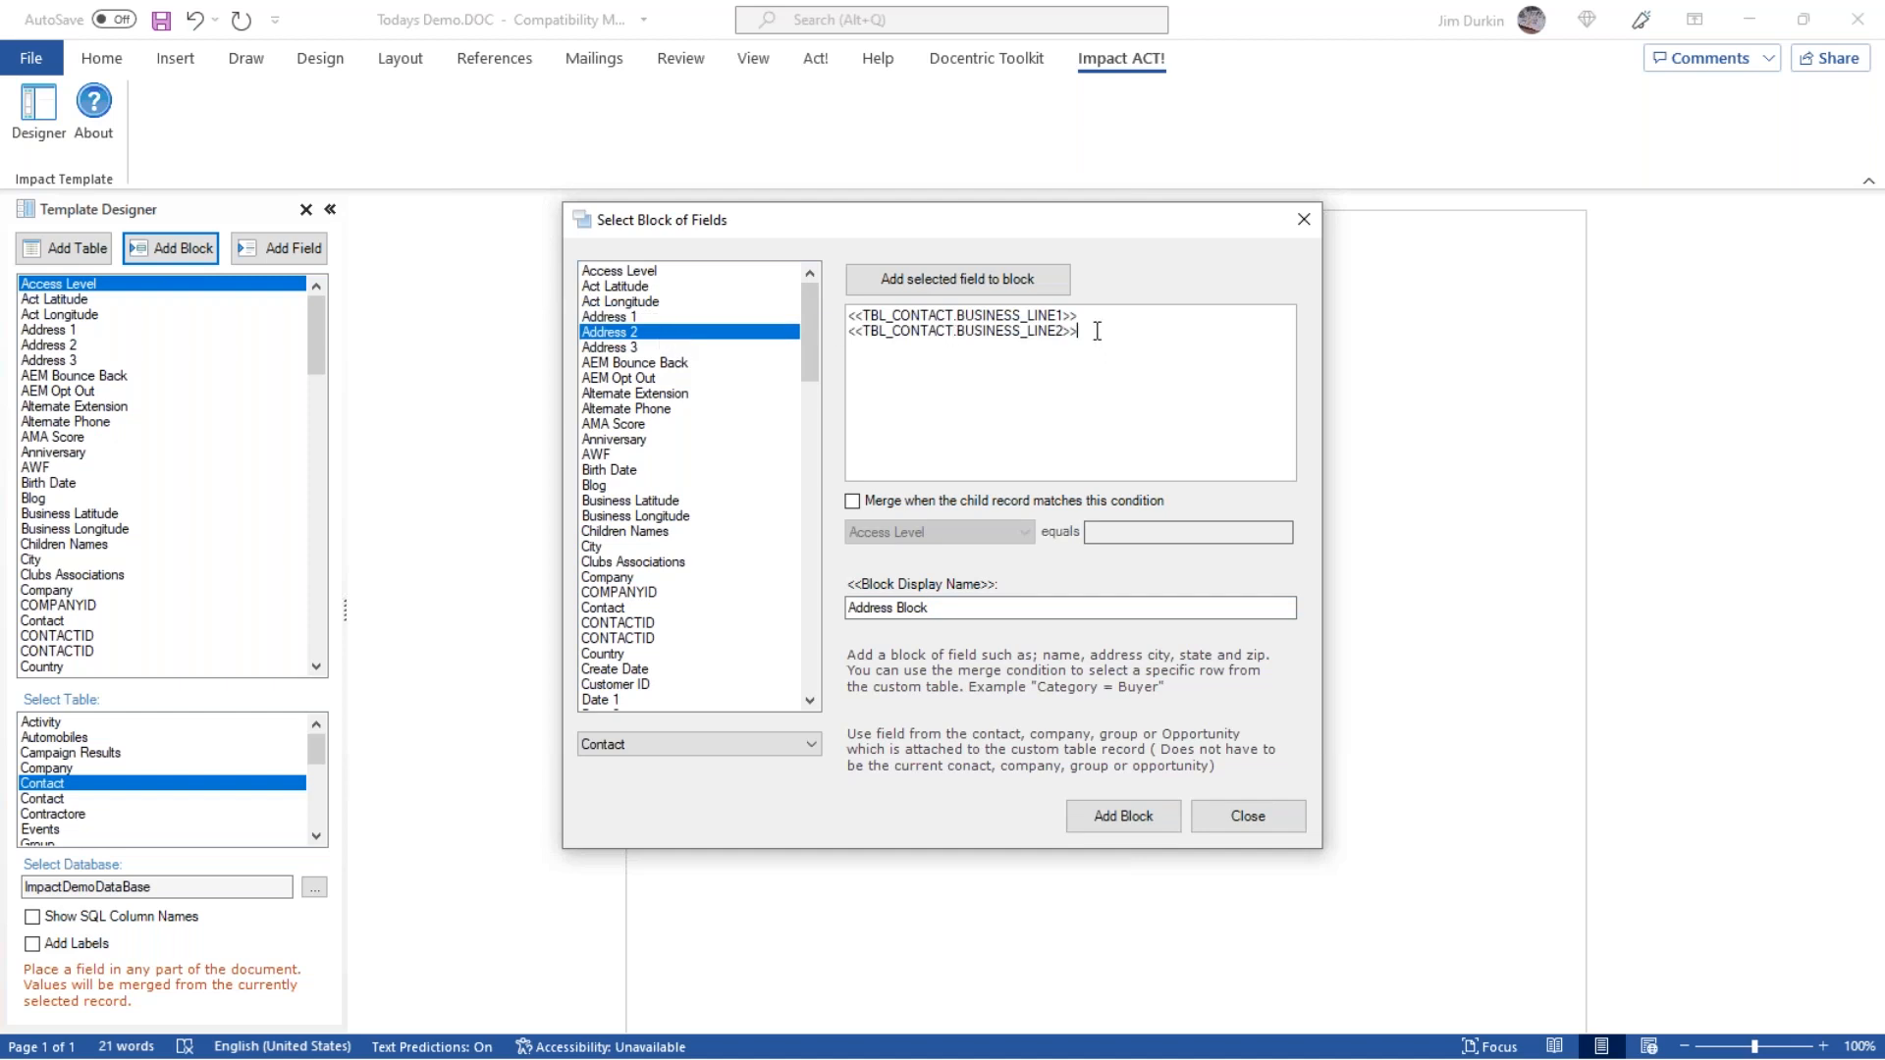
{"action": "double_click", "coordinate": [621, 350]}
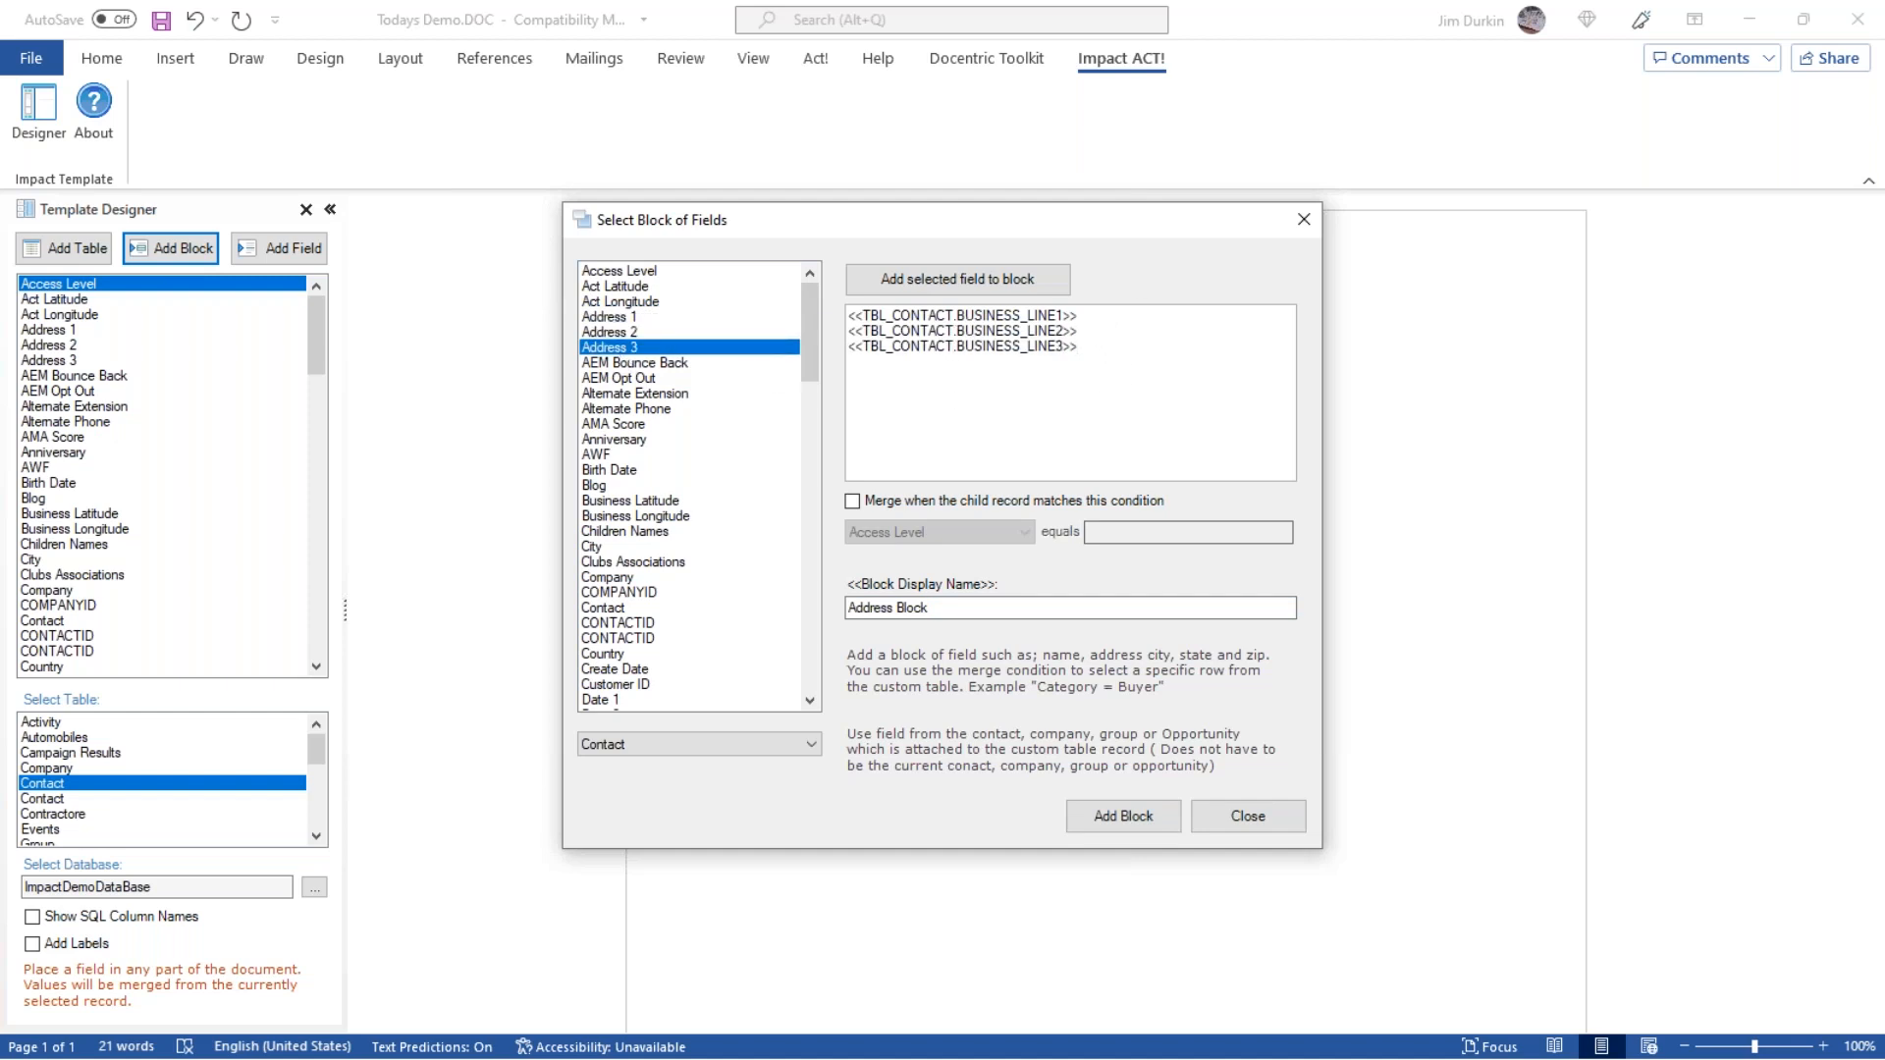
Add the City, State and ZIP Code fields to the block, with a comma after the City field.
{"action": "double_click", "coordinate": [619, 548]}
{"action": "left_click", "coordinate": [1038, 412]}
{"action": "type", "text": ","}
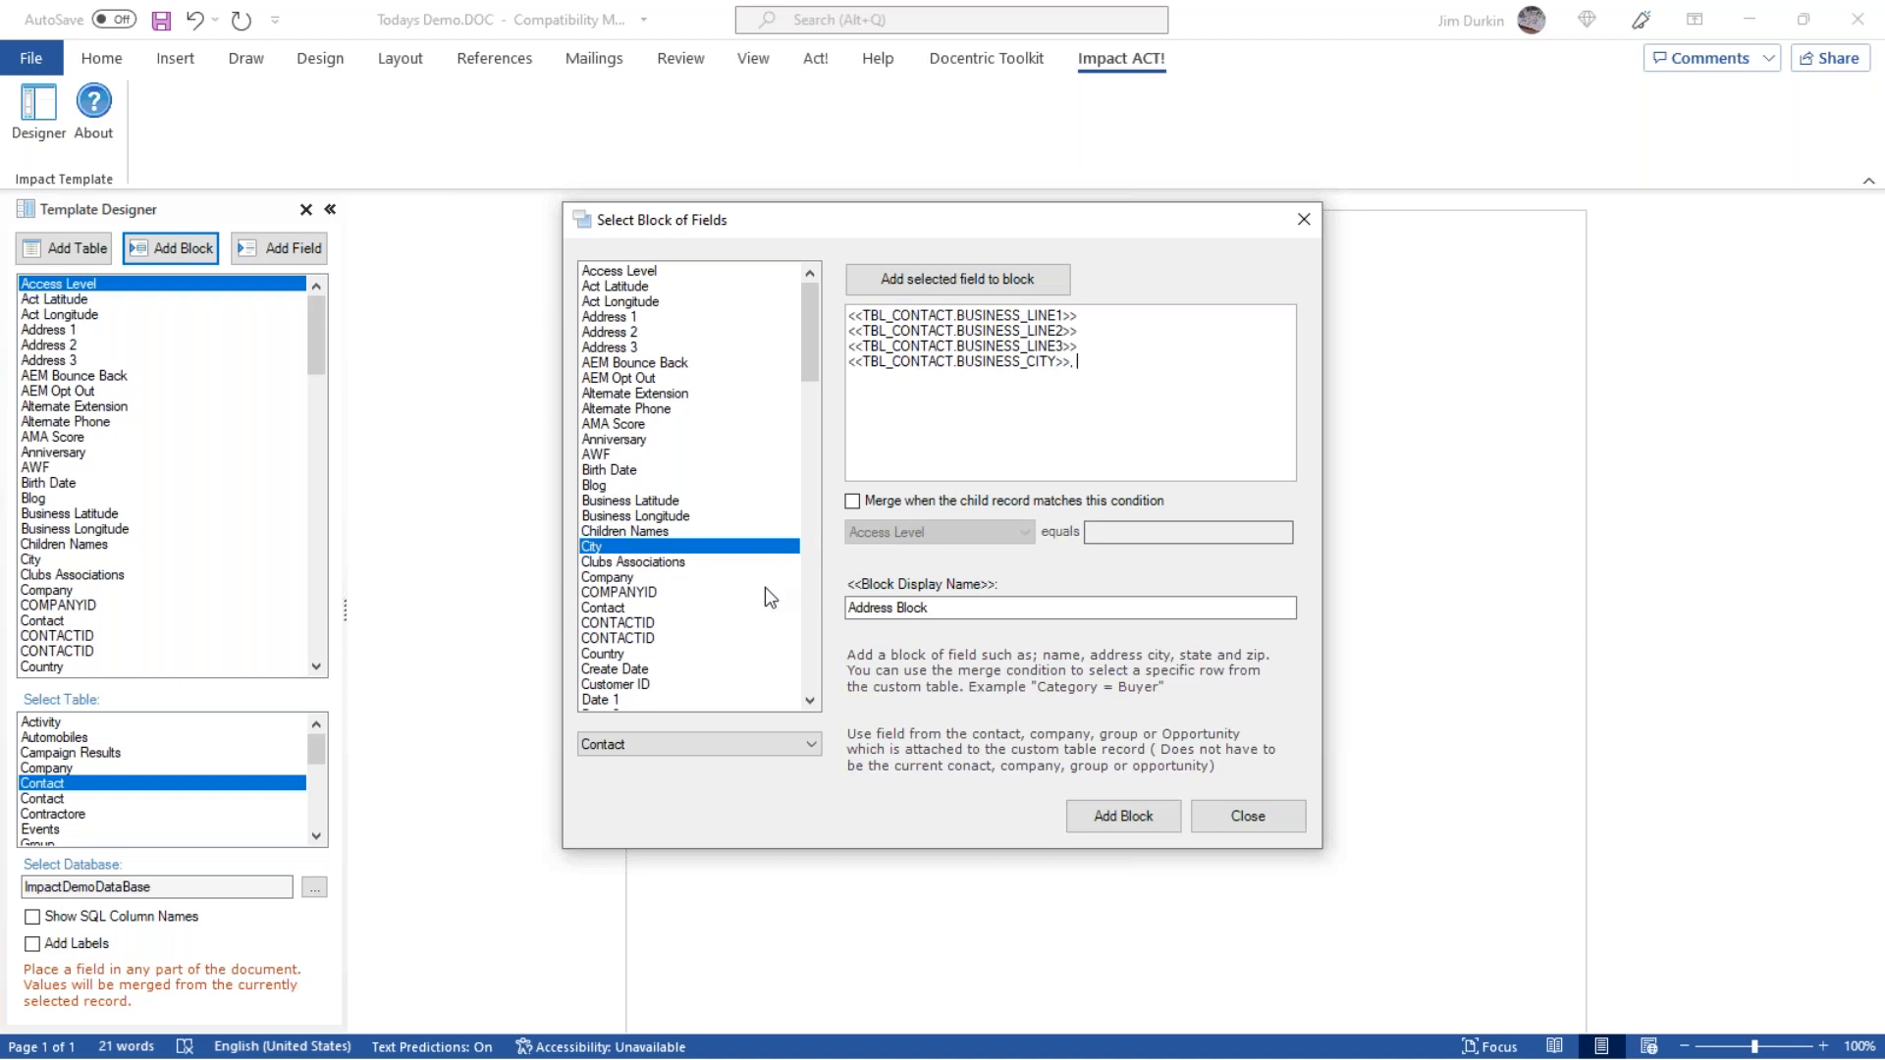
{"action": "left_click", "coordinate": [662, 630]}
{"action": "key", "text": "s"}
{"action": "scroll", "coordinate": [674, 614], "scroll_direction": "down", "scroll_amount": 2}
{"action": "scroll", "coordinate": [673, 638], "scroll_direction": "down", "scroll_amount": 3}
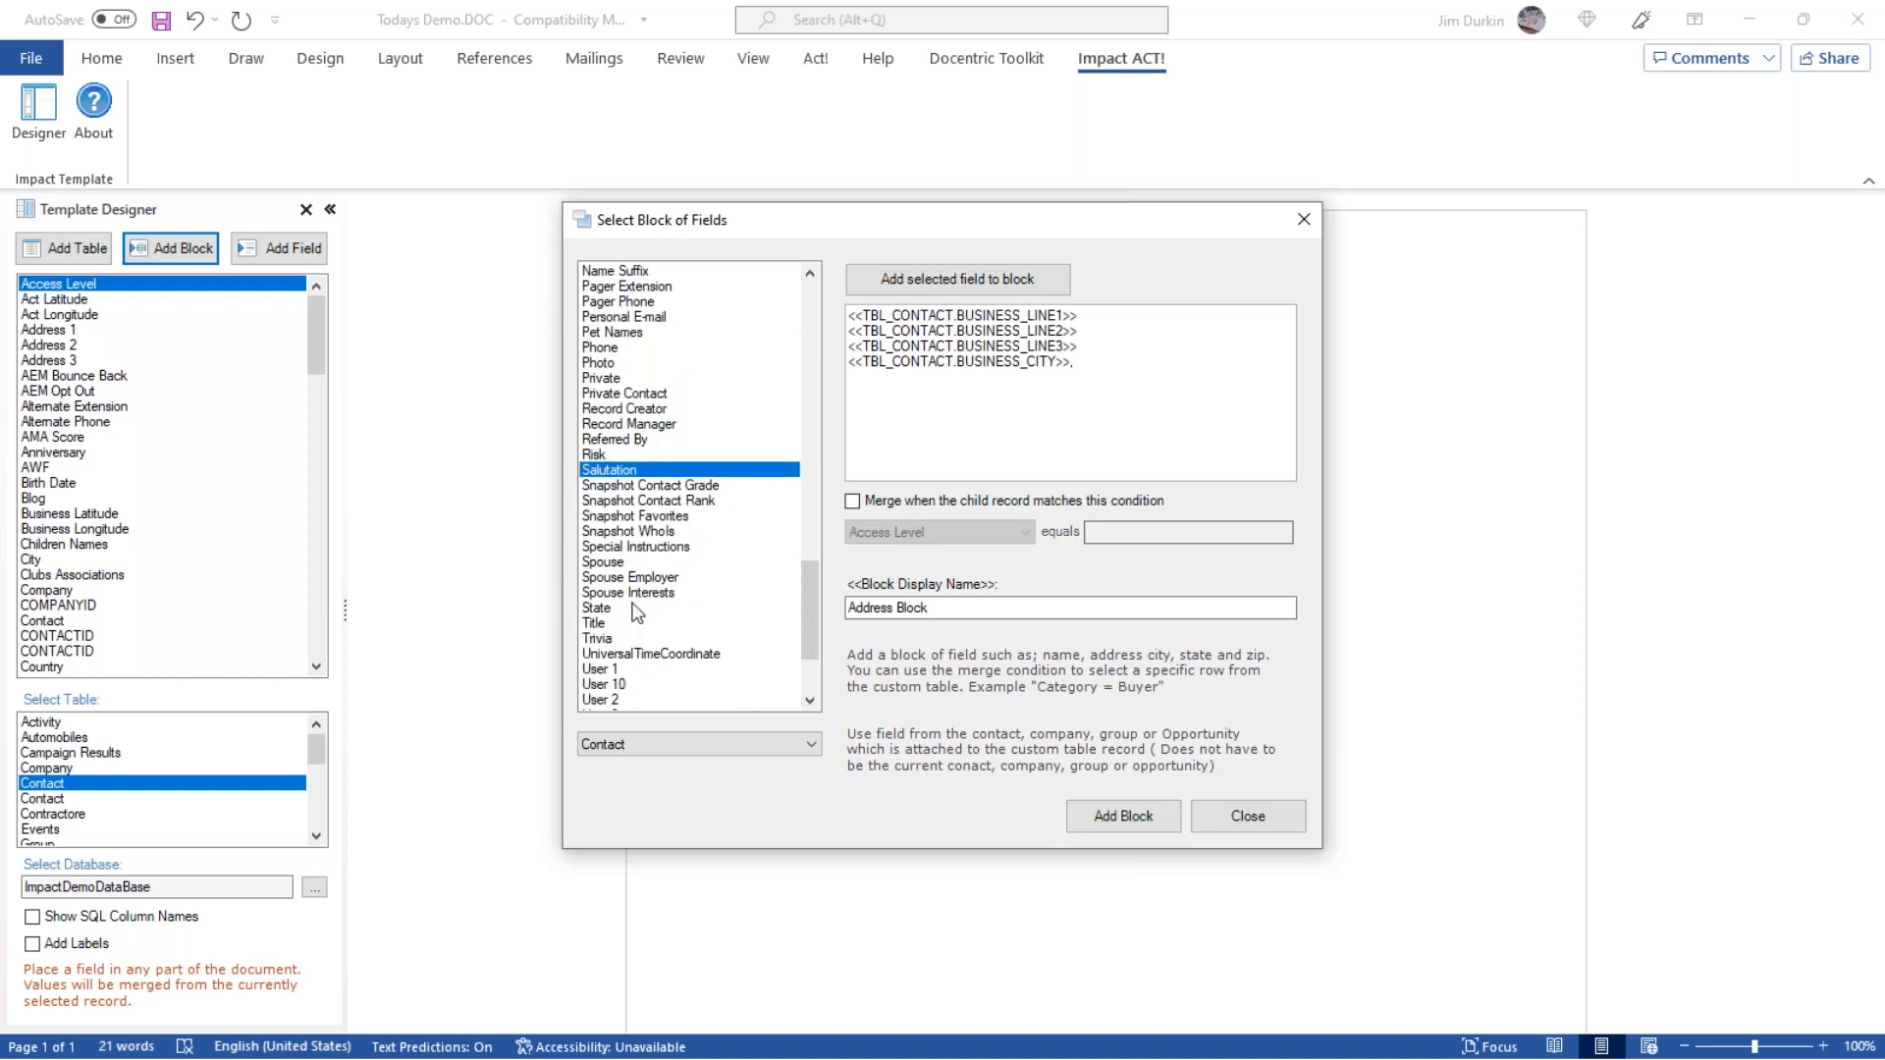
{"action": "left_click", "coordinate": [631, 610]}
{"action": "double_click", "coordinate": [631, 610]}
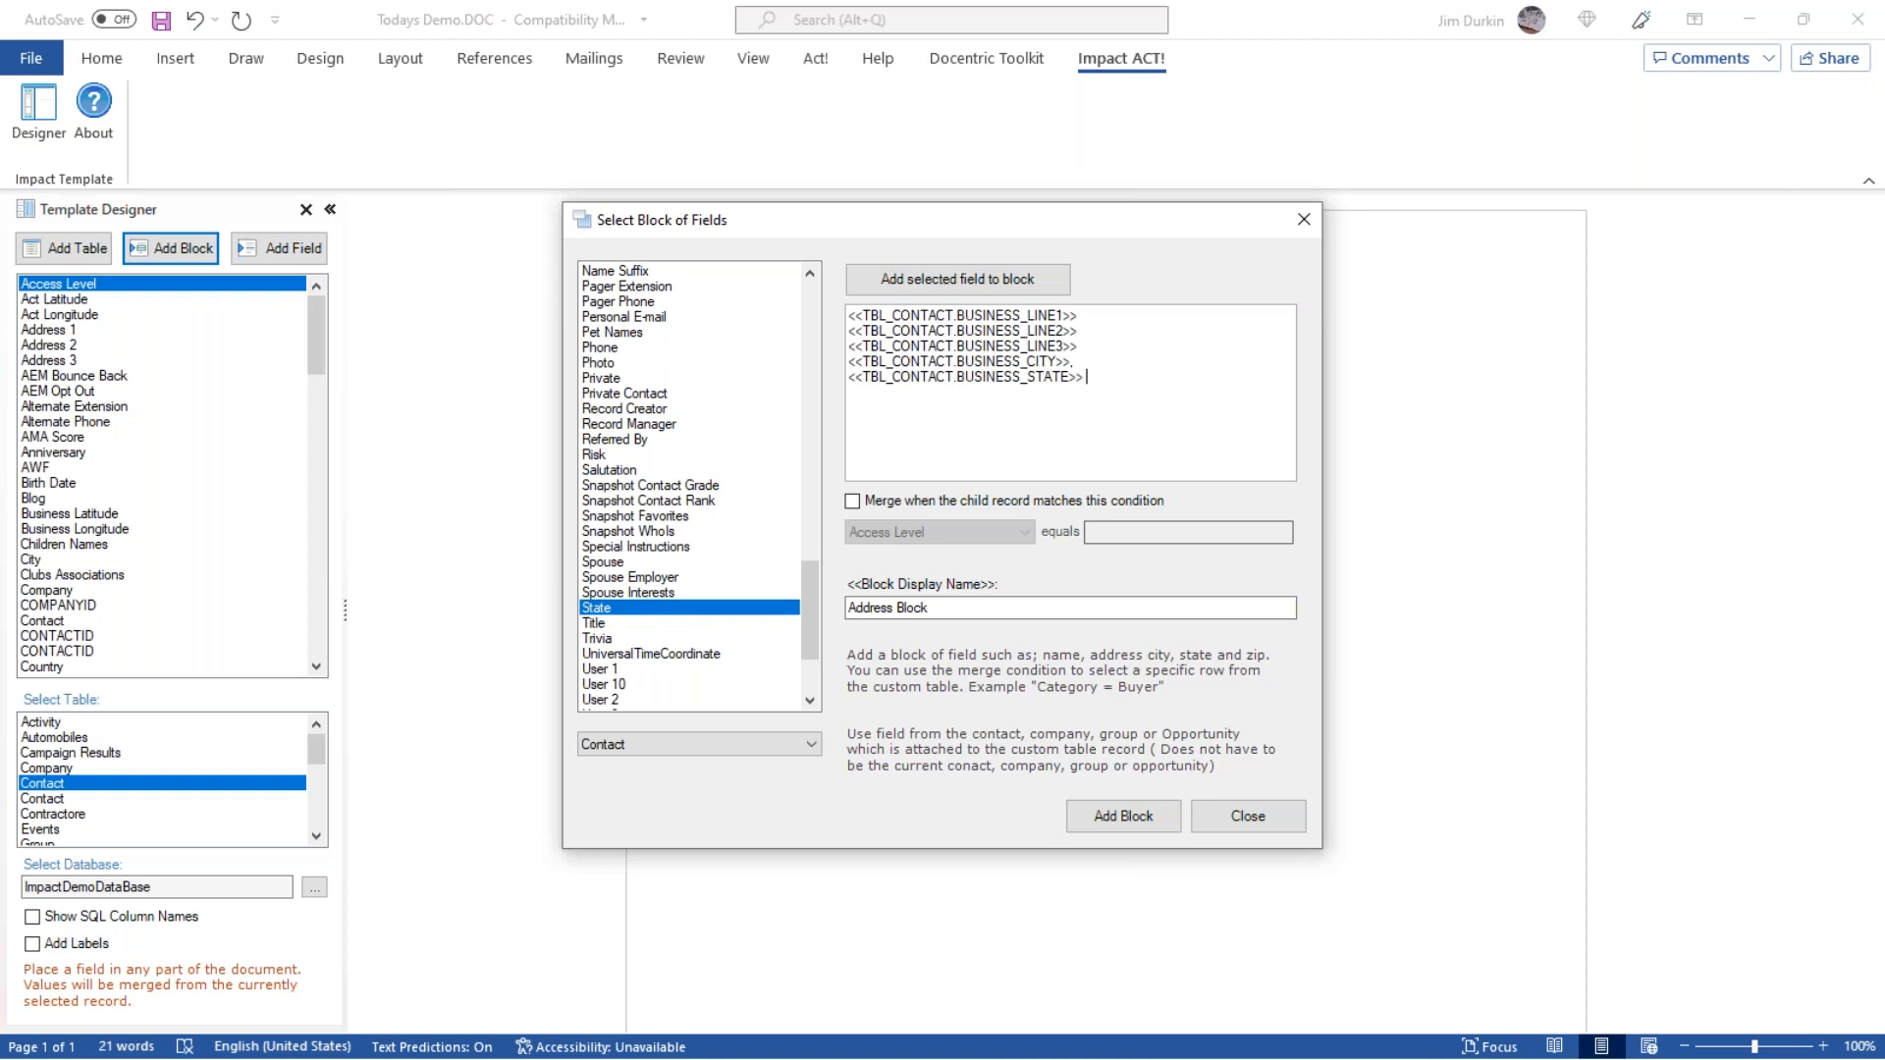
{"action": "scroll", "coordinate": [695, 675], "scroll_direction": "down", "scroll_amount": 2}
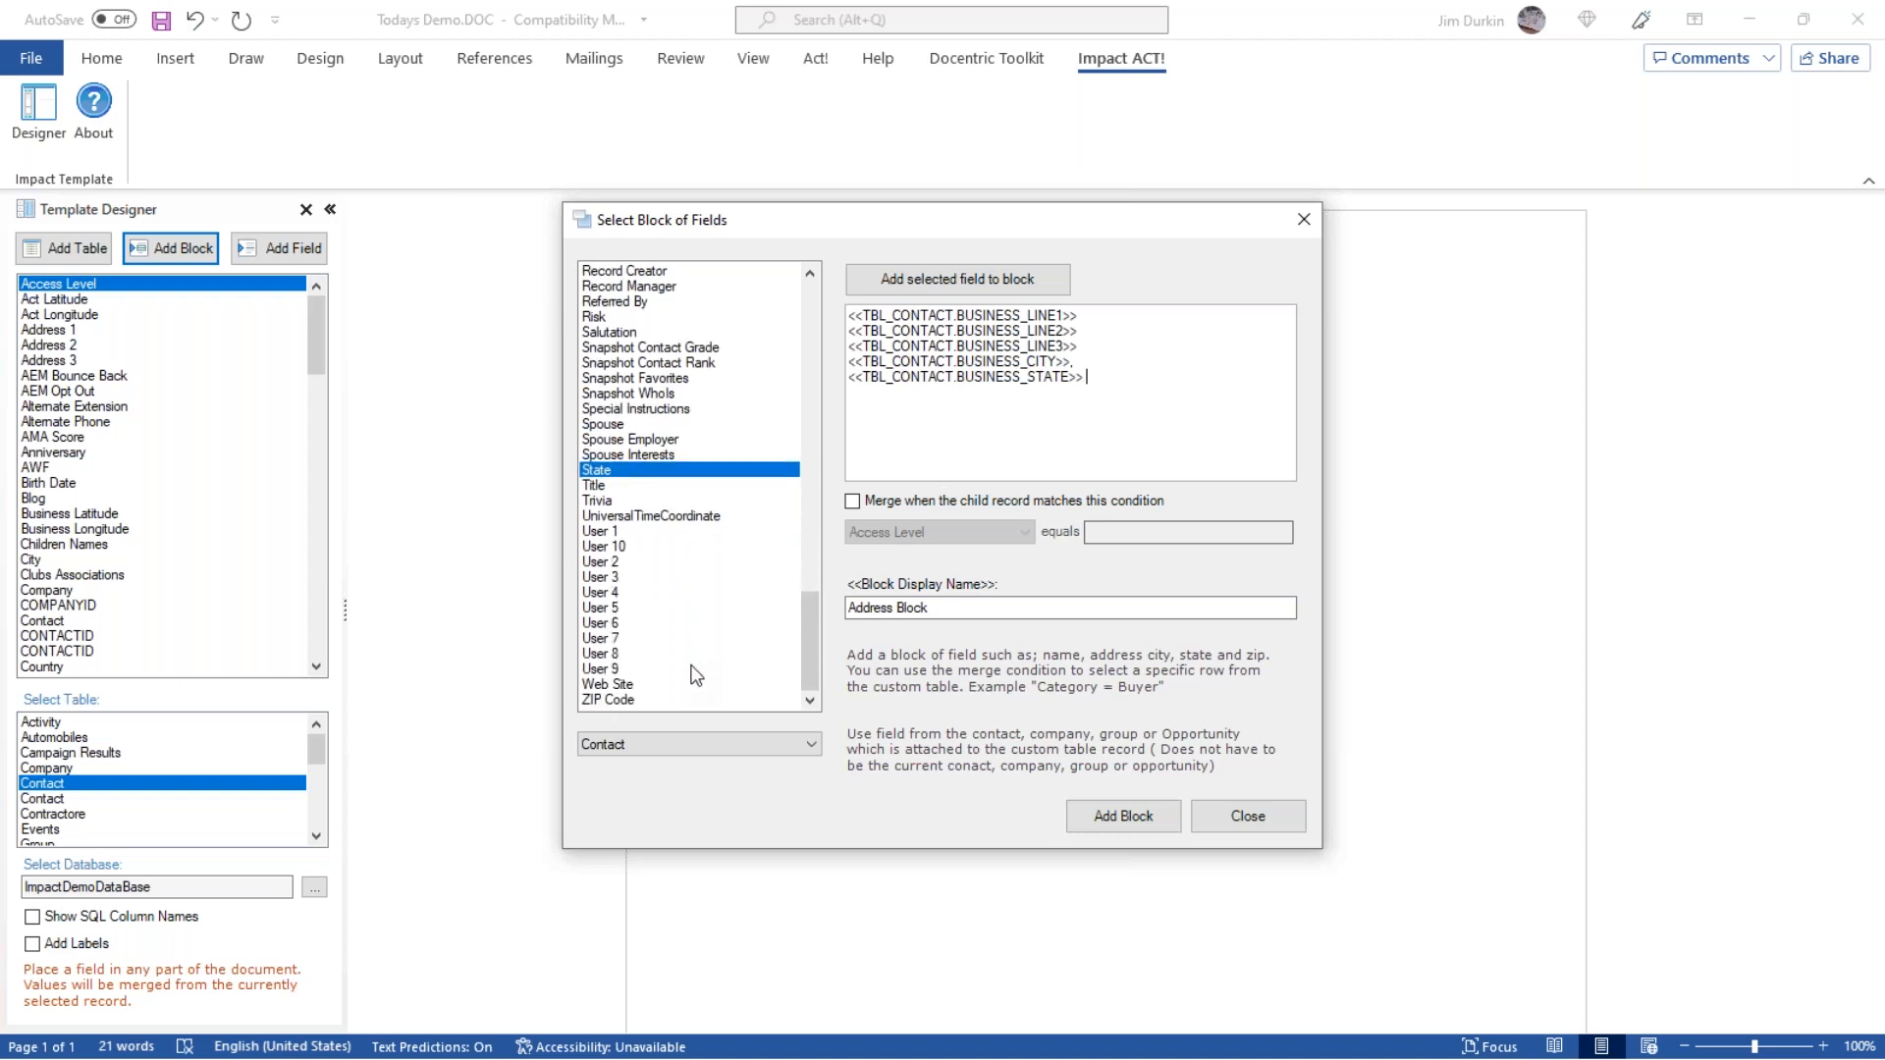
{"action": "double_click", "coordinate": [622, 700]}
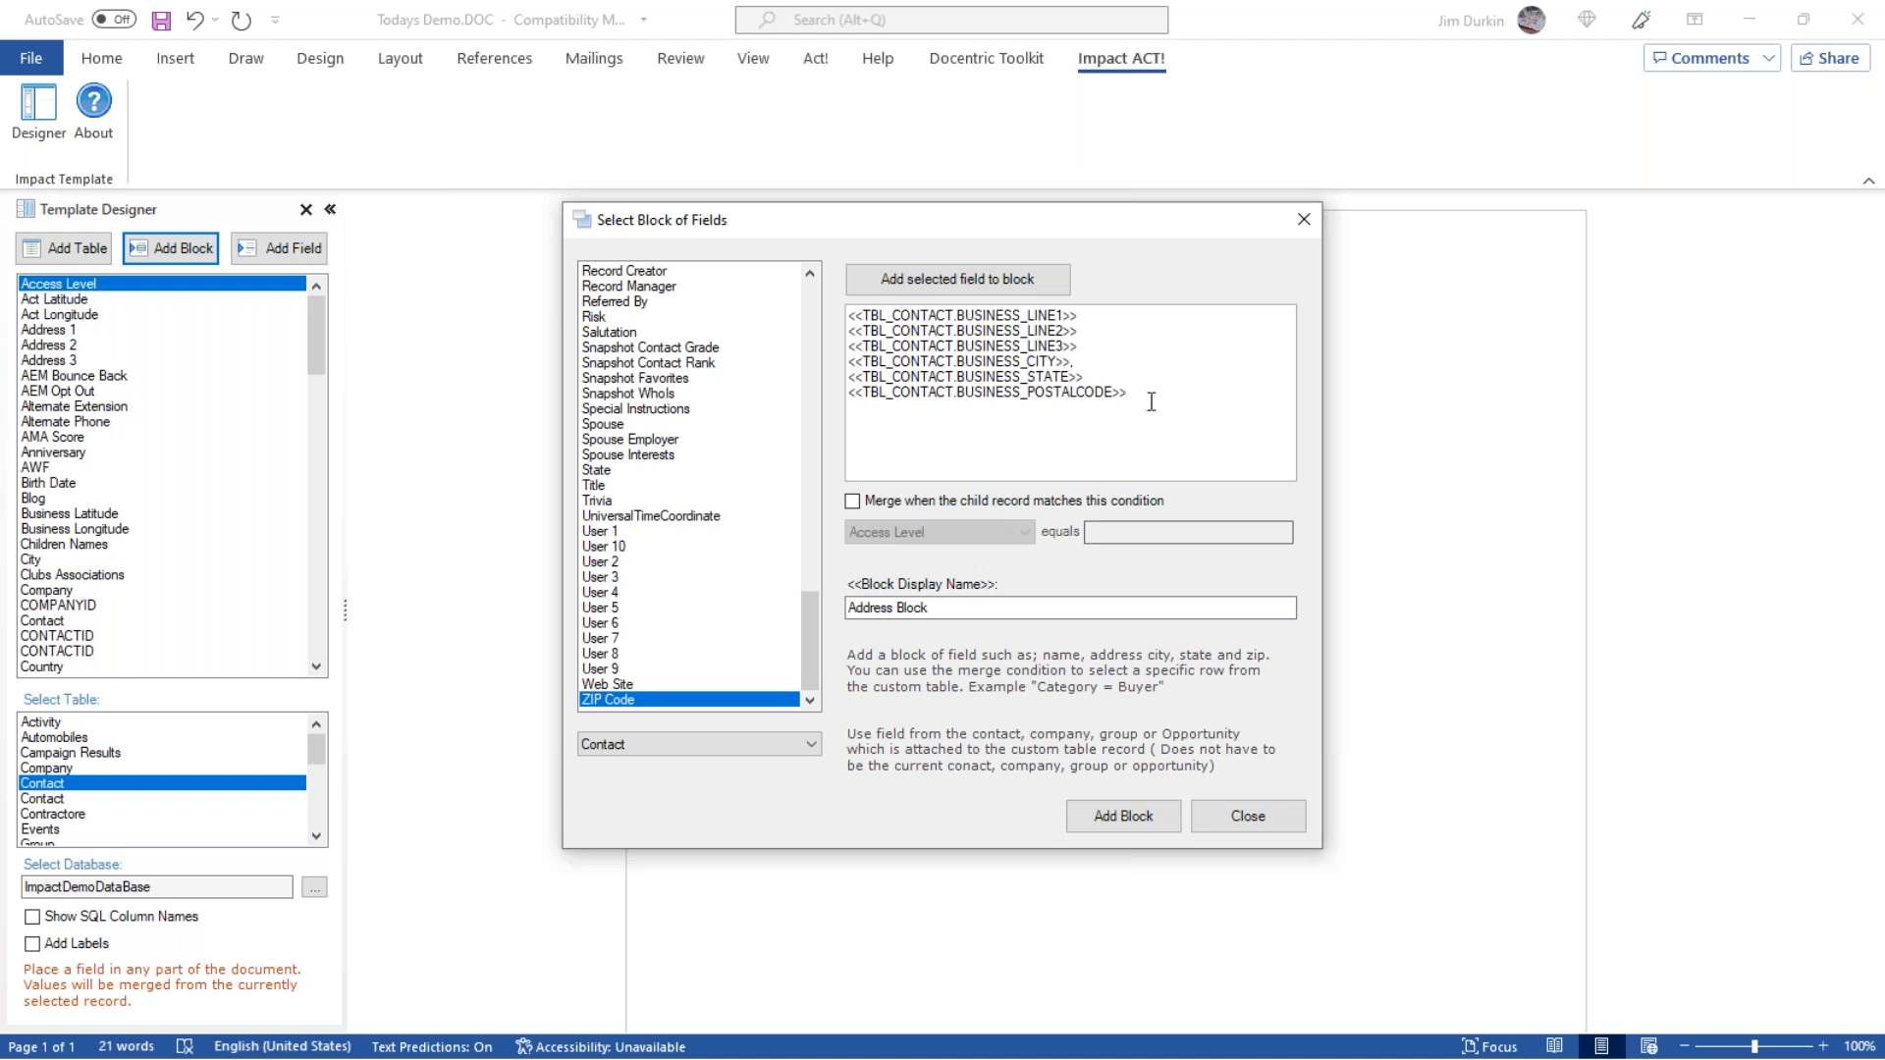
Insert the block into the template with the display name Address Block, between the address lines and the "Dear" greeting.
{"action": "double_click", "coordinate": [1003, 393]}
{"action": "left_click_drag", "start_coordinate": [1003, 393], "coordinate": [1080, 371]}
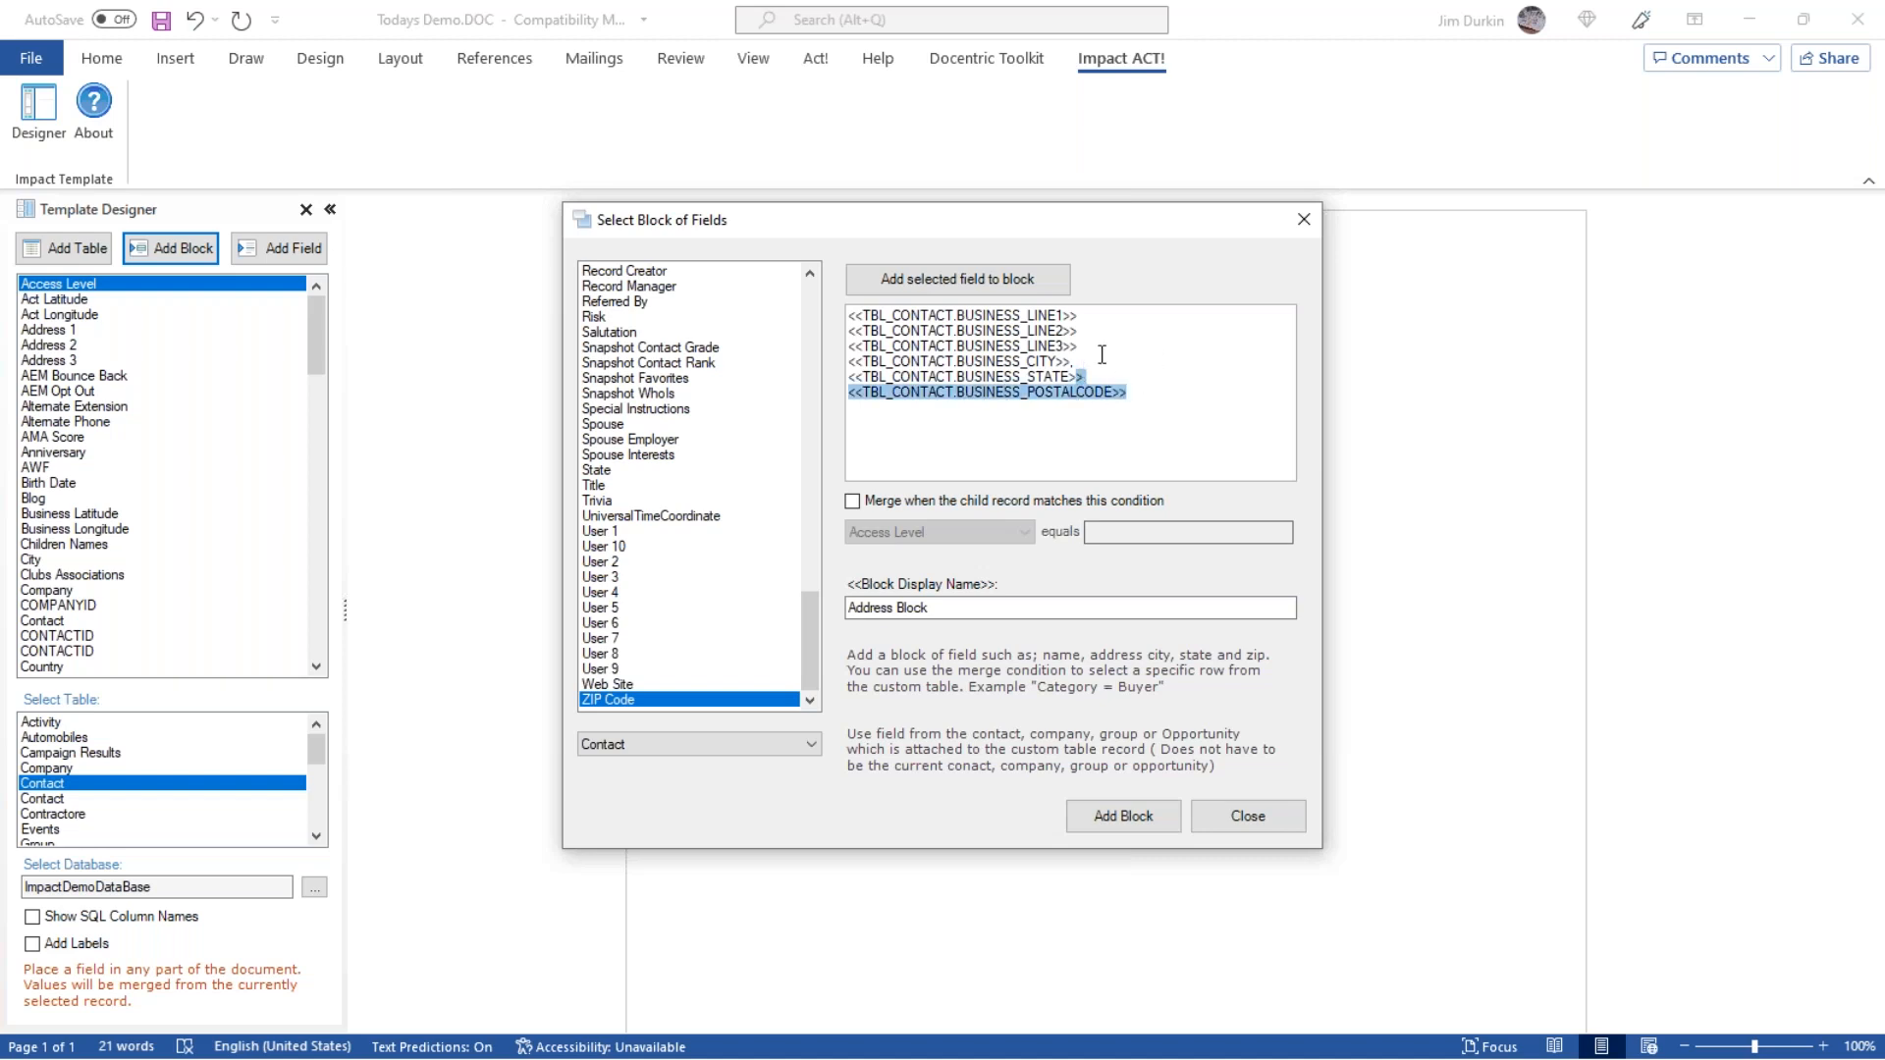
{"action": "left_click", "coordinate": [1148, 408]}
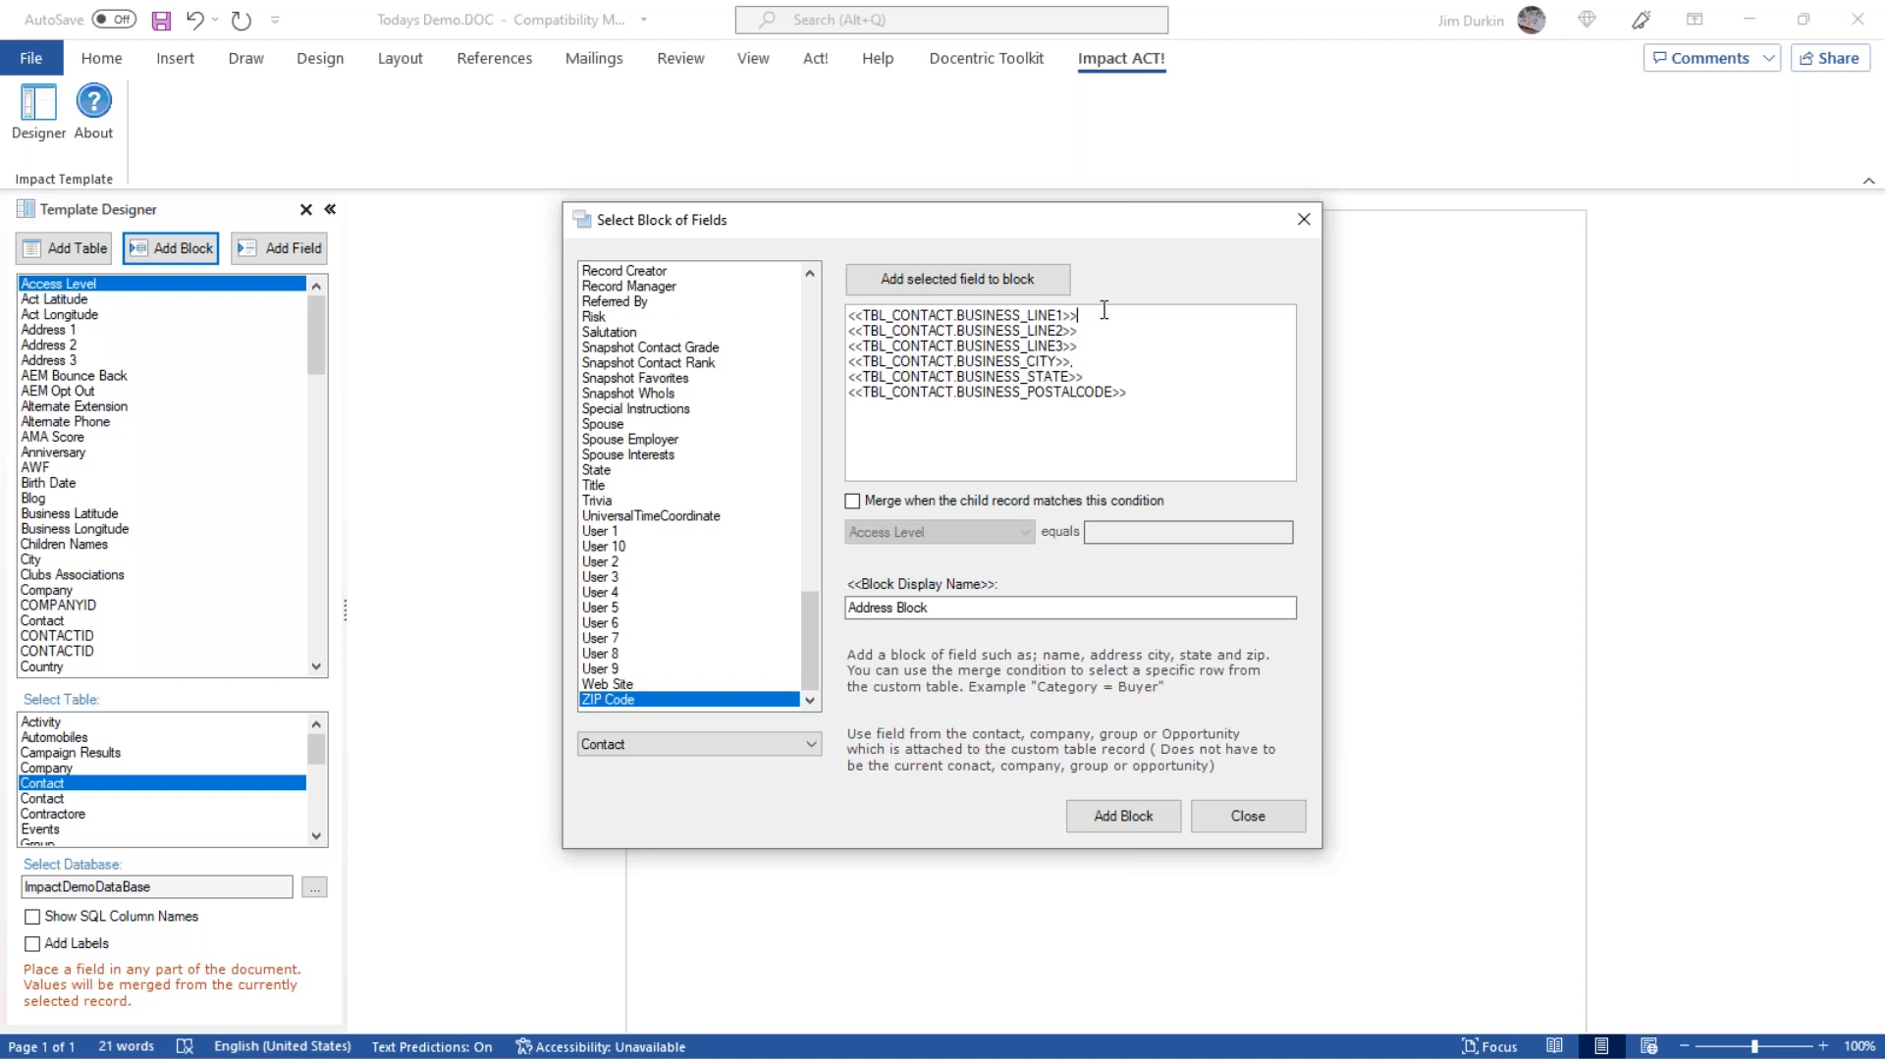
{"action": "left_click", "coordinate": [1084, 365]}
{"action": "left_click_drag", "start_coordinate": [850, 377], "coordinate": [1137, 395]}
{"action": "left_click", "coordinate": [1167, 387]}
{"action": "left_click", "coordinate": [1107, 818]}
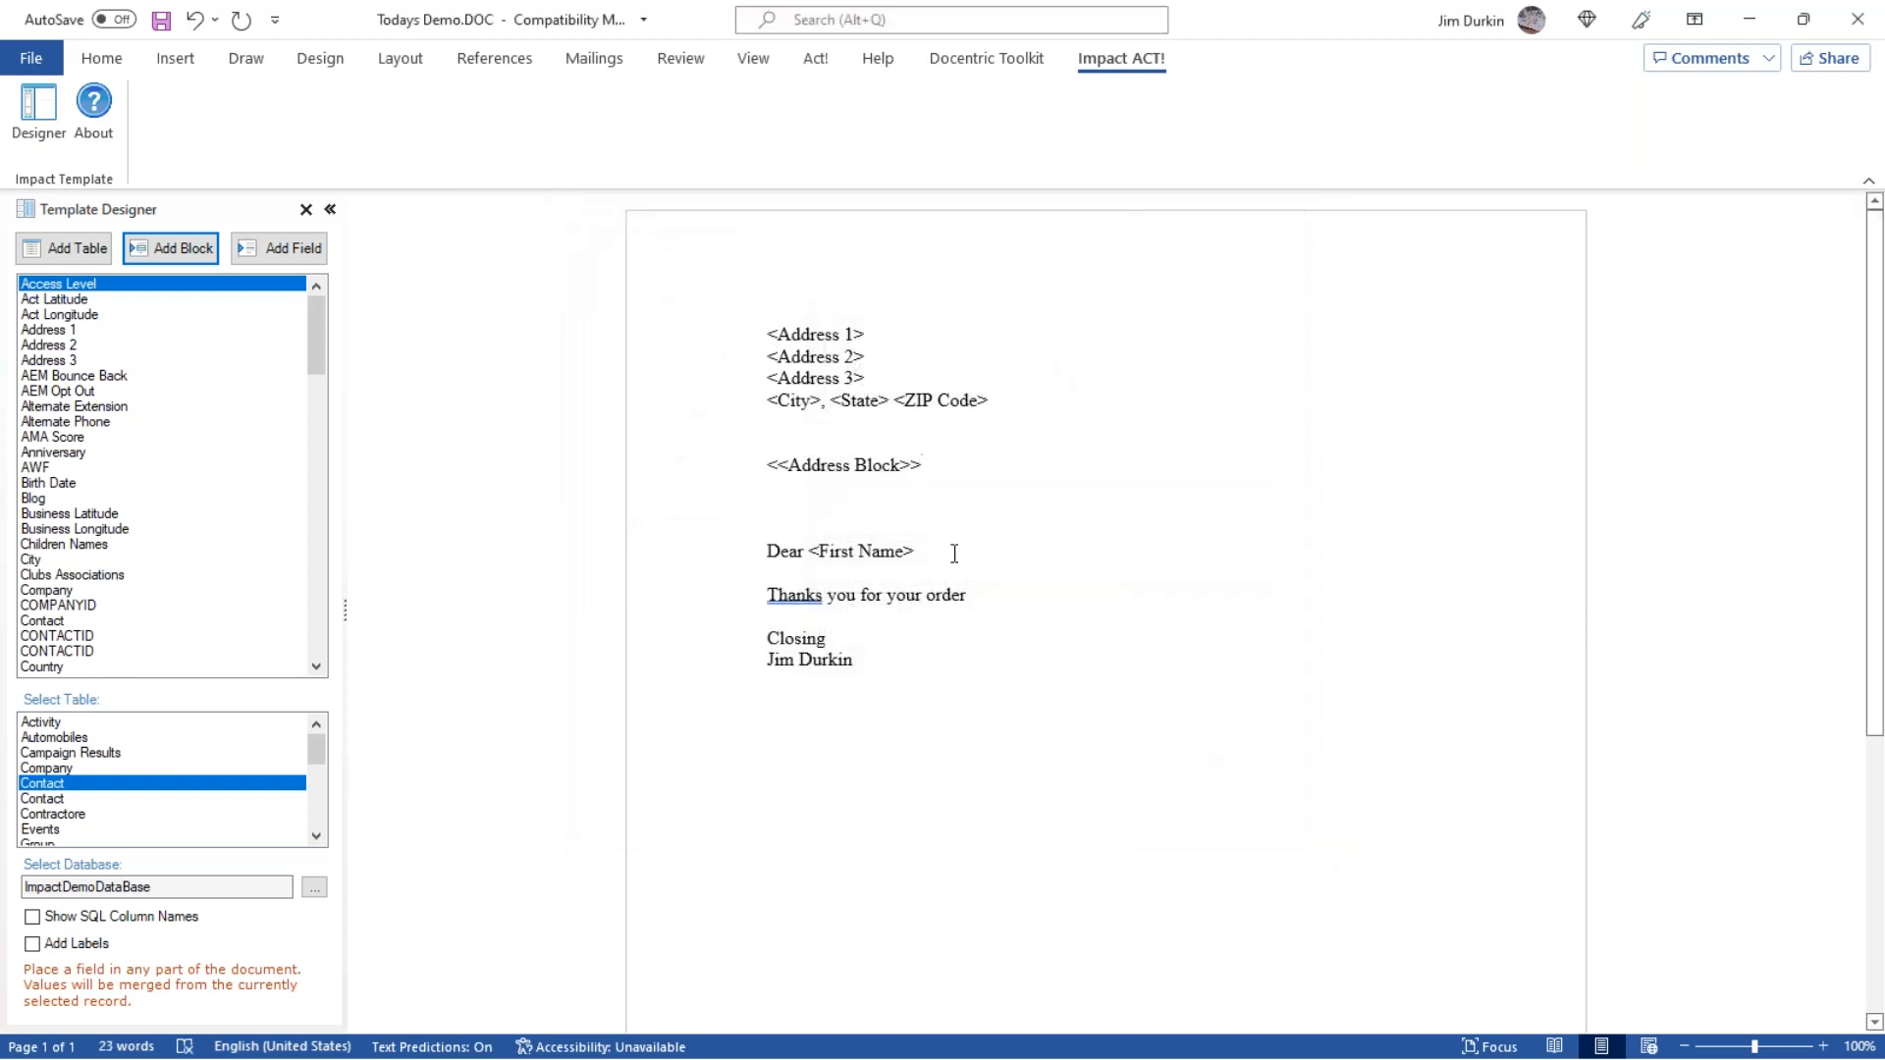
{"action": "left_click_drag", "start_coordinate": [930, 460], "coordinate": [773, 466]}
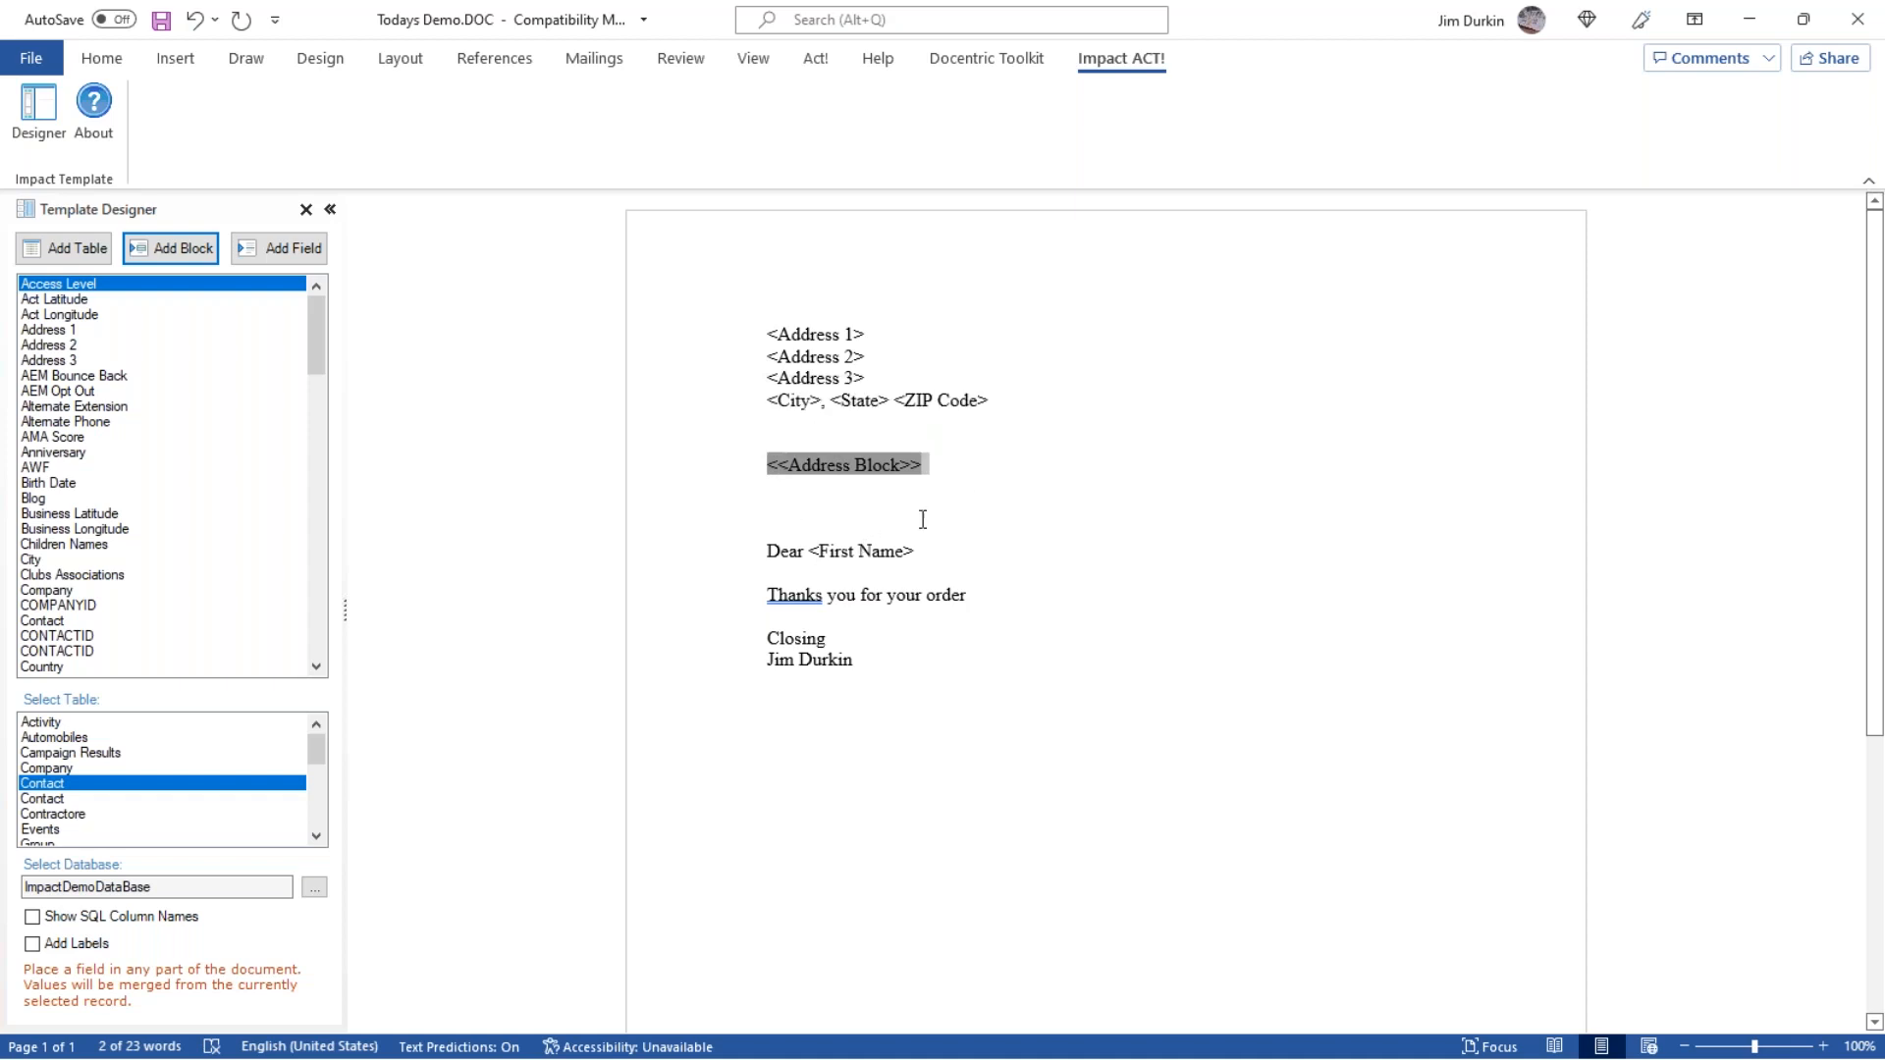
{"action": "left_click", "coordinate": [946, 481]}
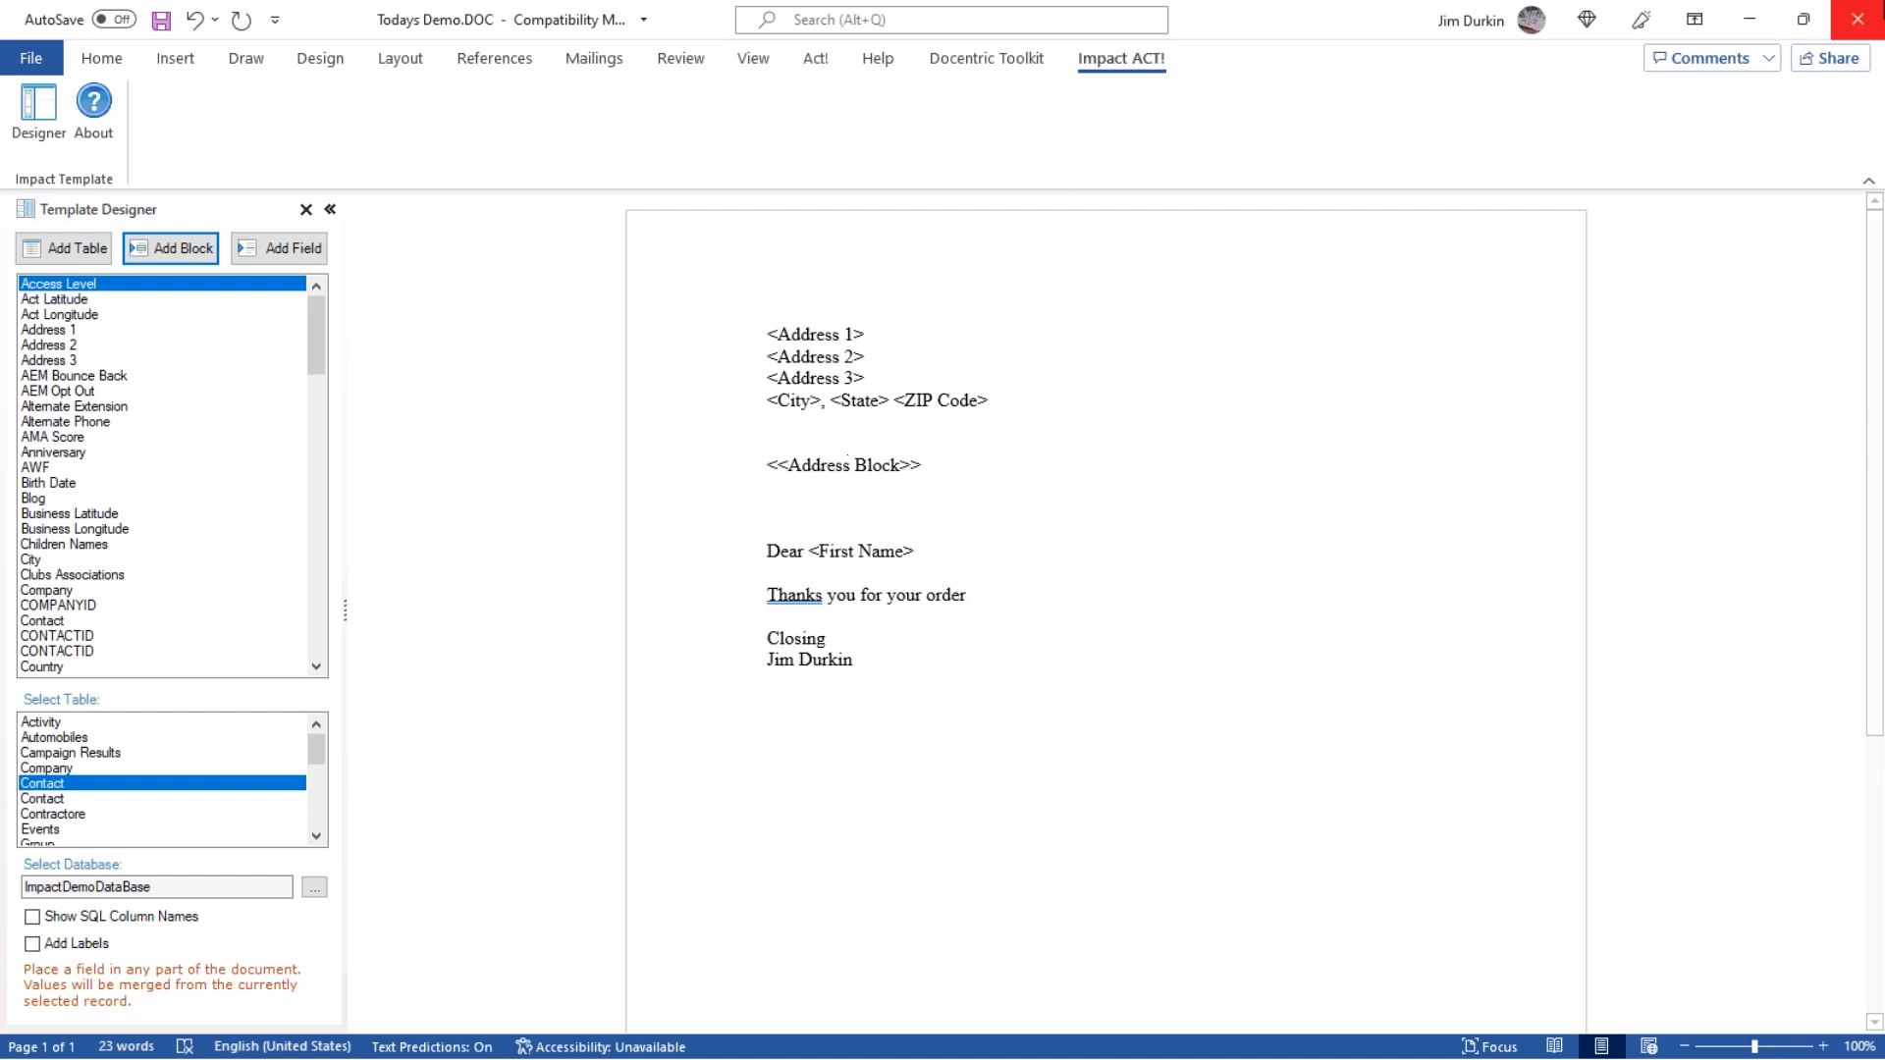
Save and close the Todays Demo template, set the output format to Convert to Word.PDF and create the document for the contact.
{"action": "left_click", "coordinate": [1857, 19]}
{"action": "left_click", "coordinate": [841, 589]}
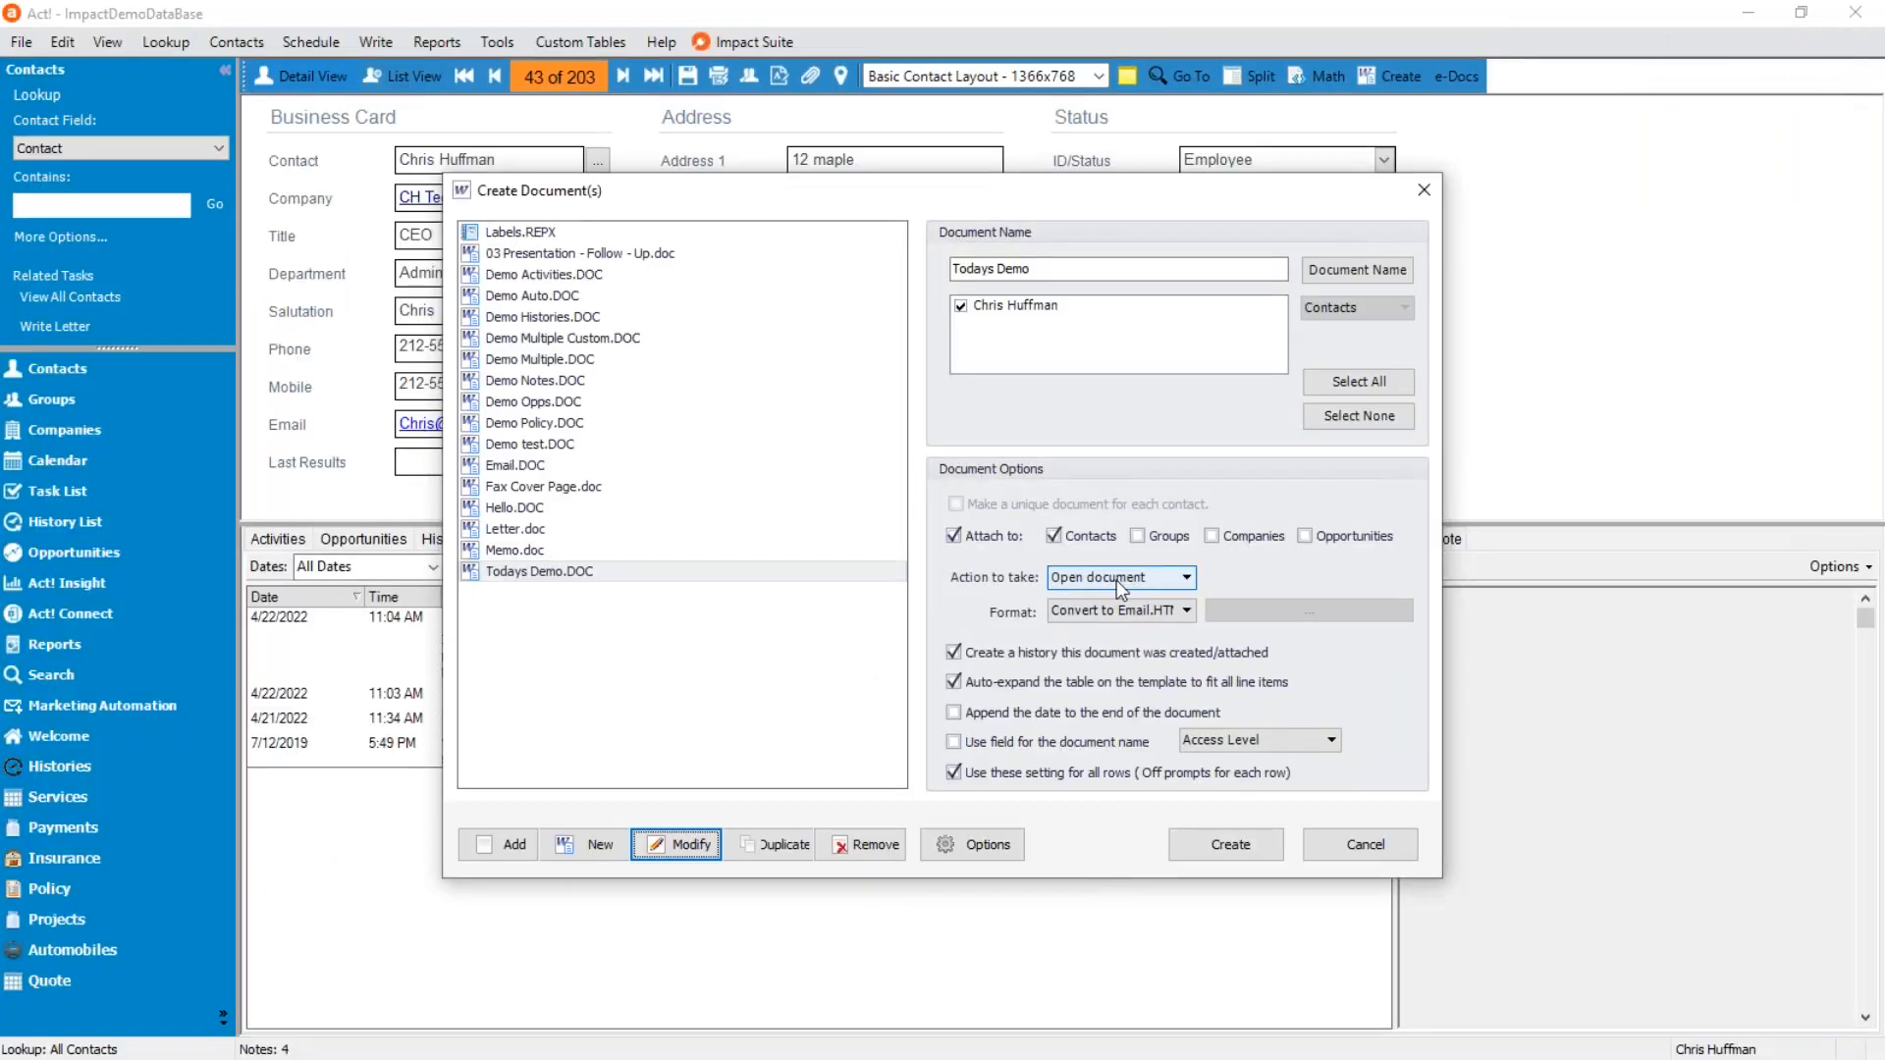
{"action": "left_click", "coordinate": [1167, 610]}
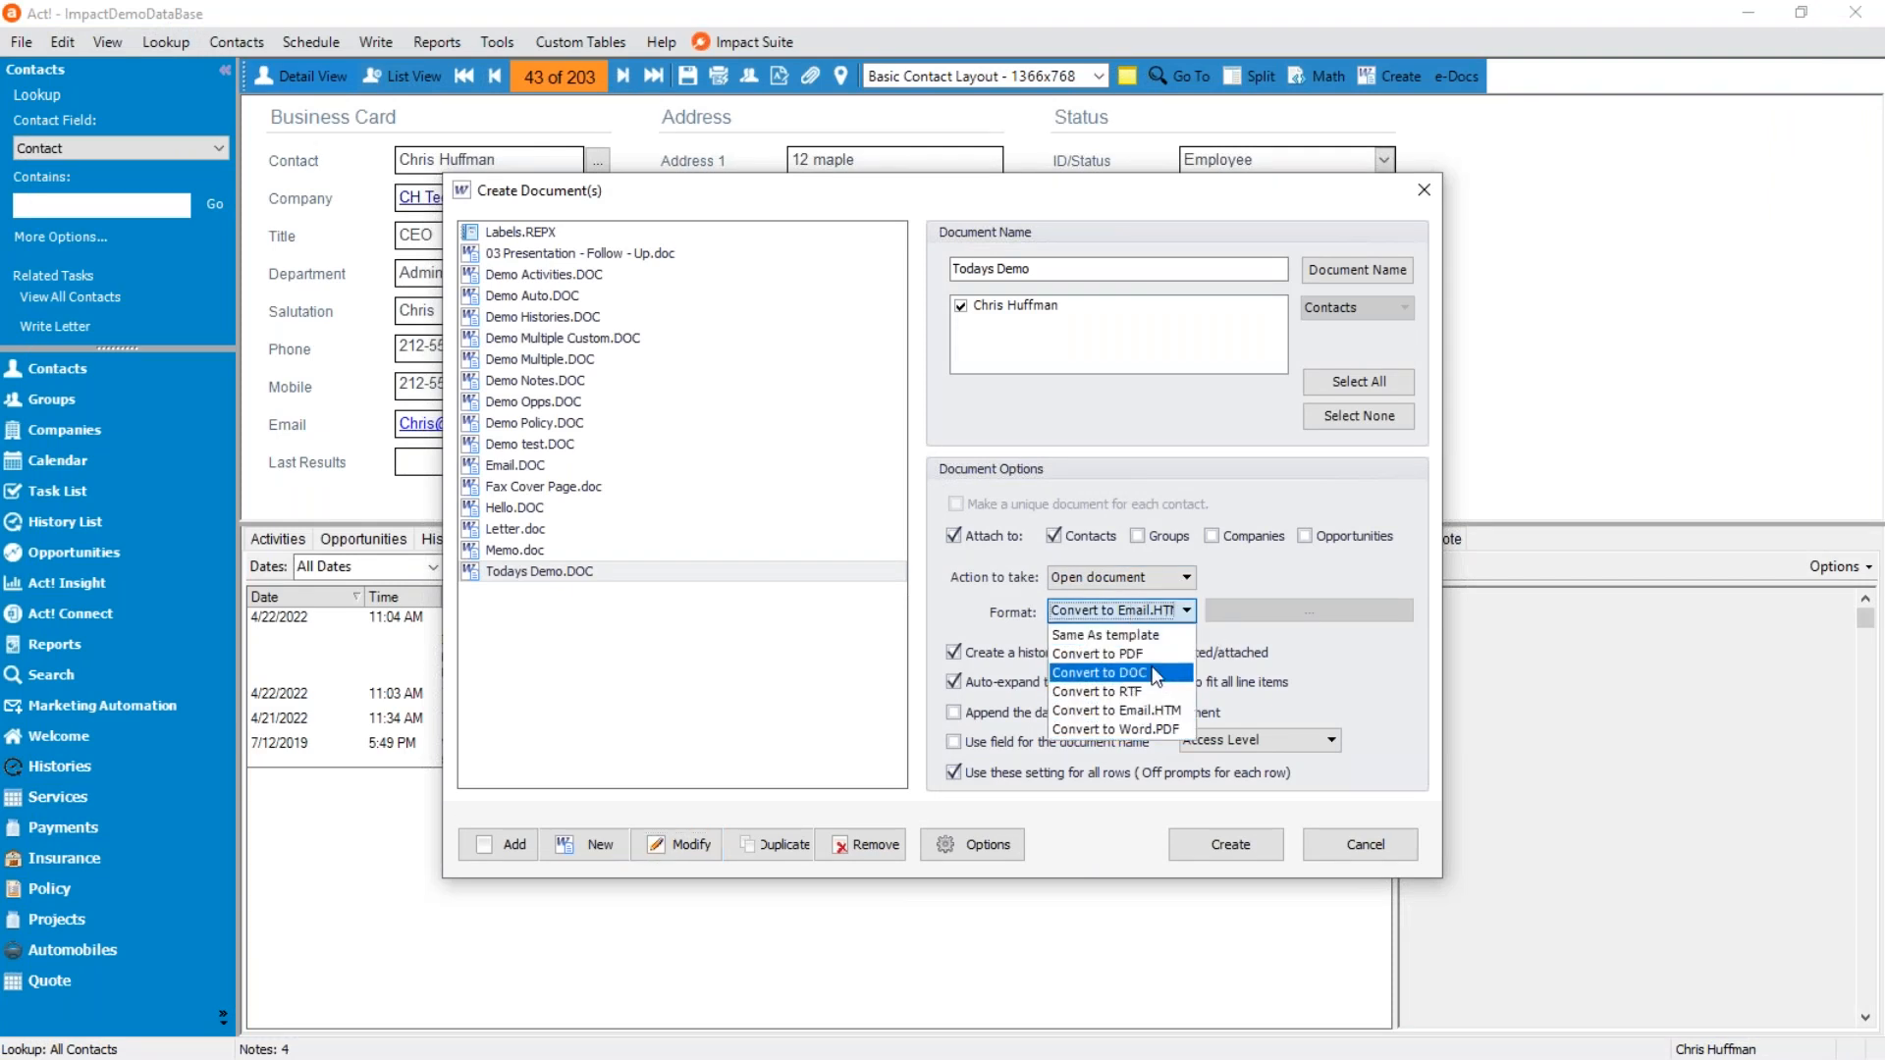
{"action": "left_click", "coordinate": [1160, 730]}
{"action": "left_click", "coordinate": [1230, 844]}
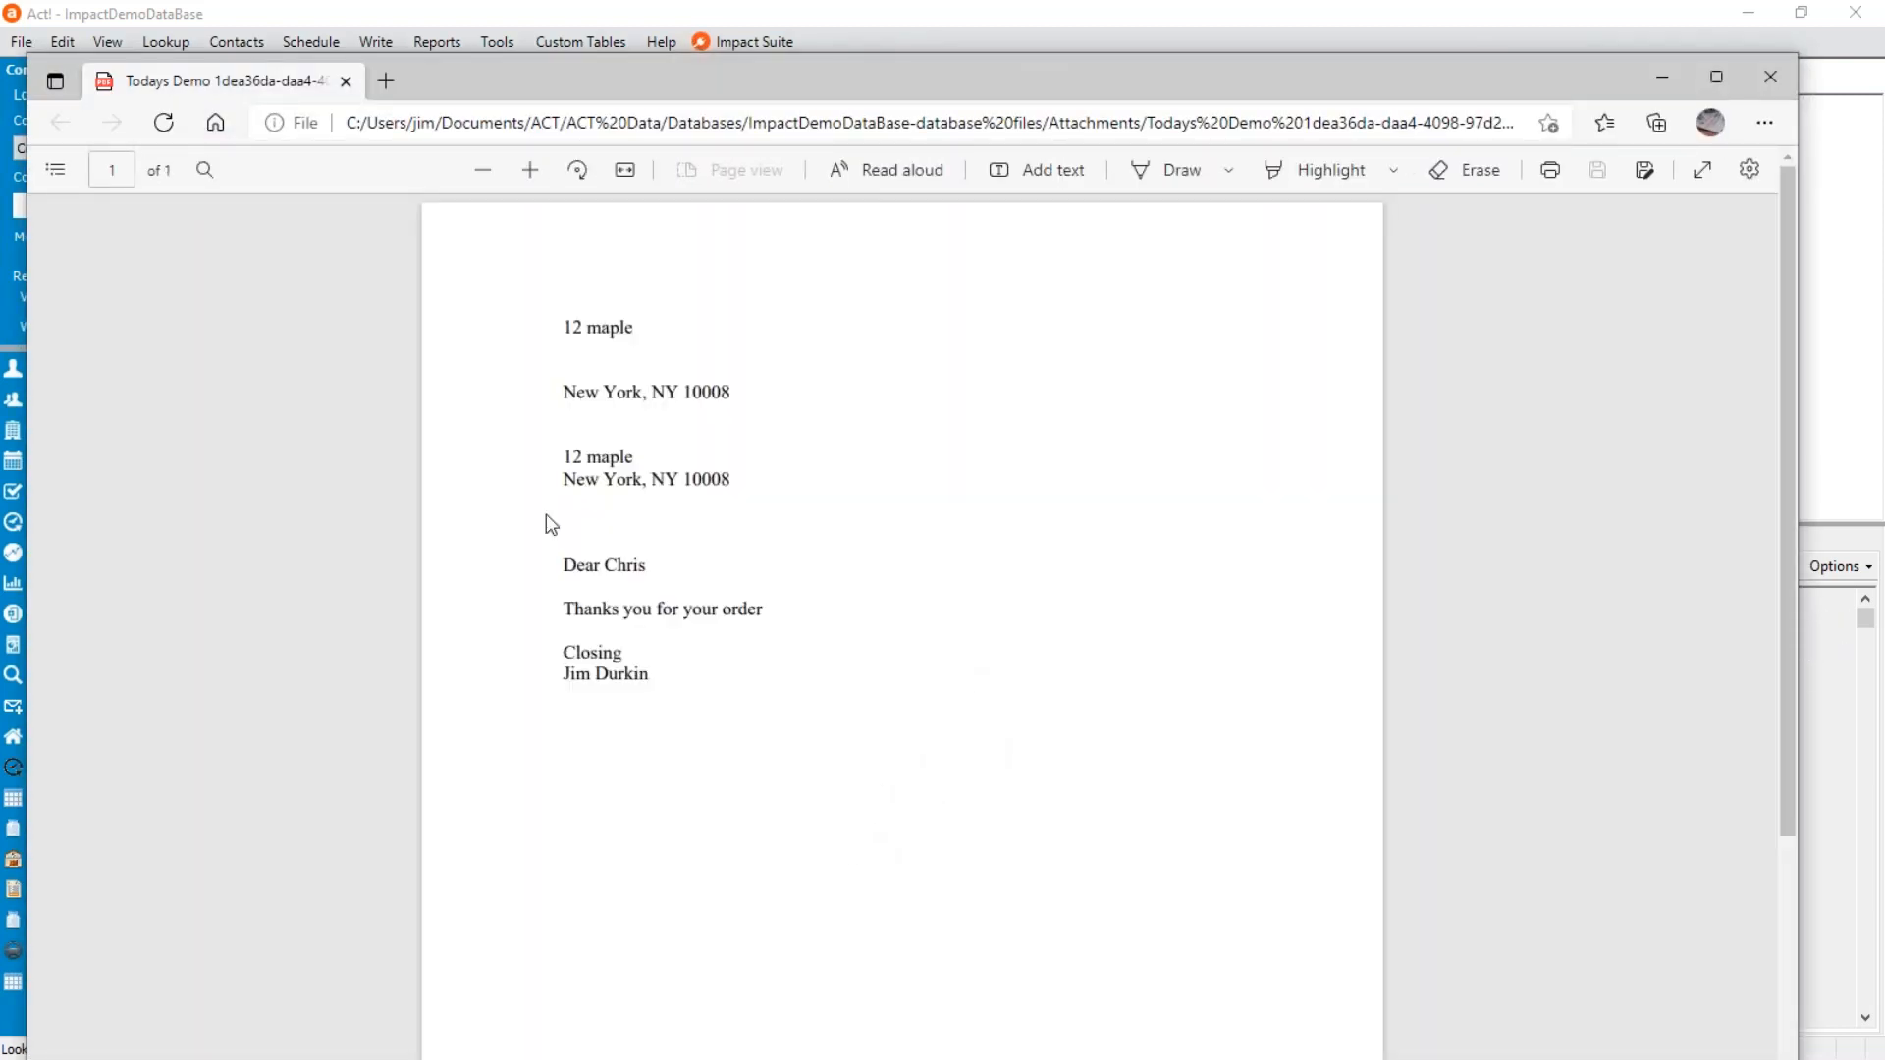
Compare the separate address lines with the Address Block output in the merged PDF and close the PDF.
{"action": "left_click_drag", "start_coordinate": [566, 458], "coordinate": [639, 458]}
{"action": "left_click", "coordinate": [639, 455]}
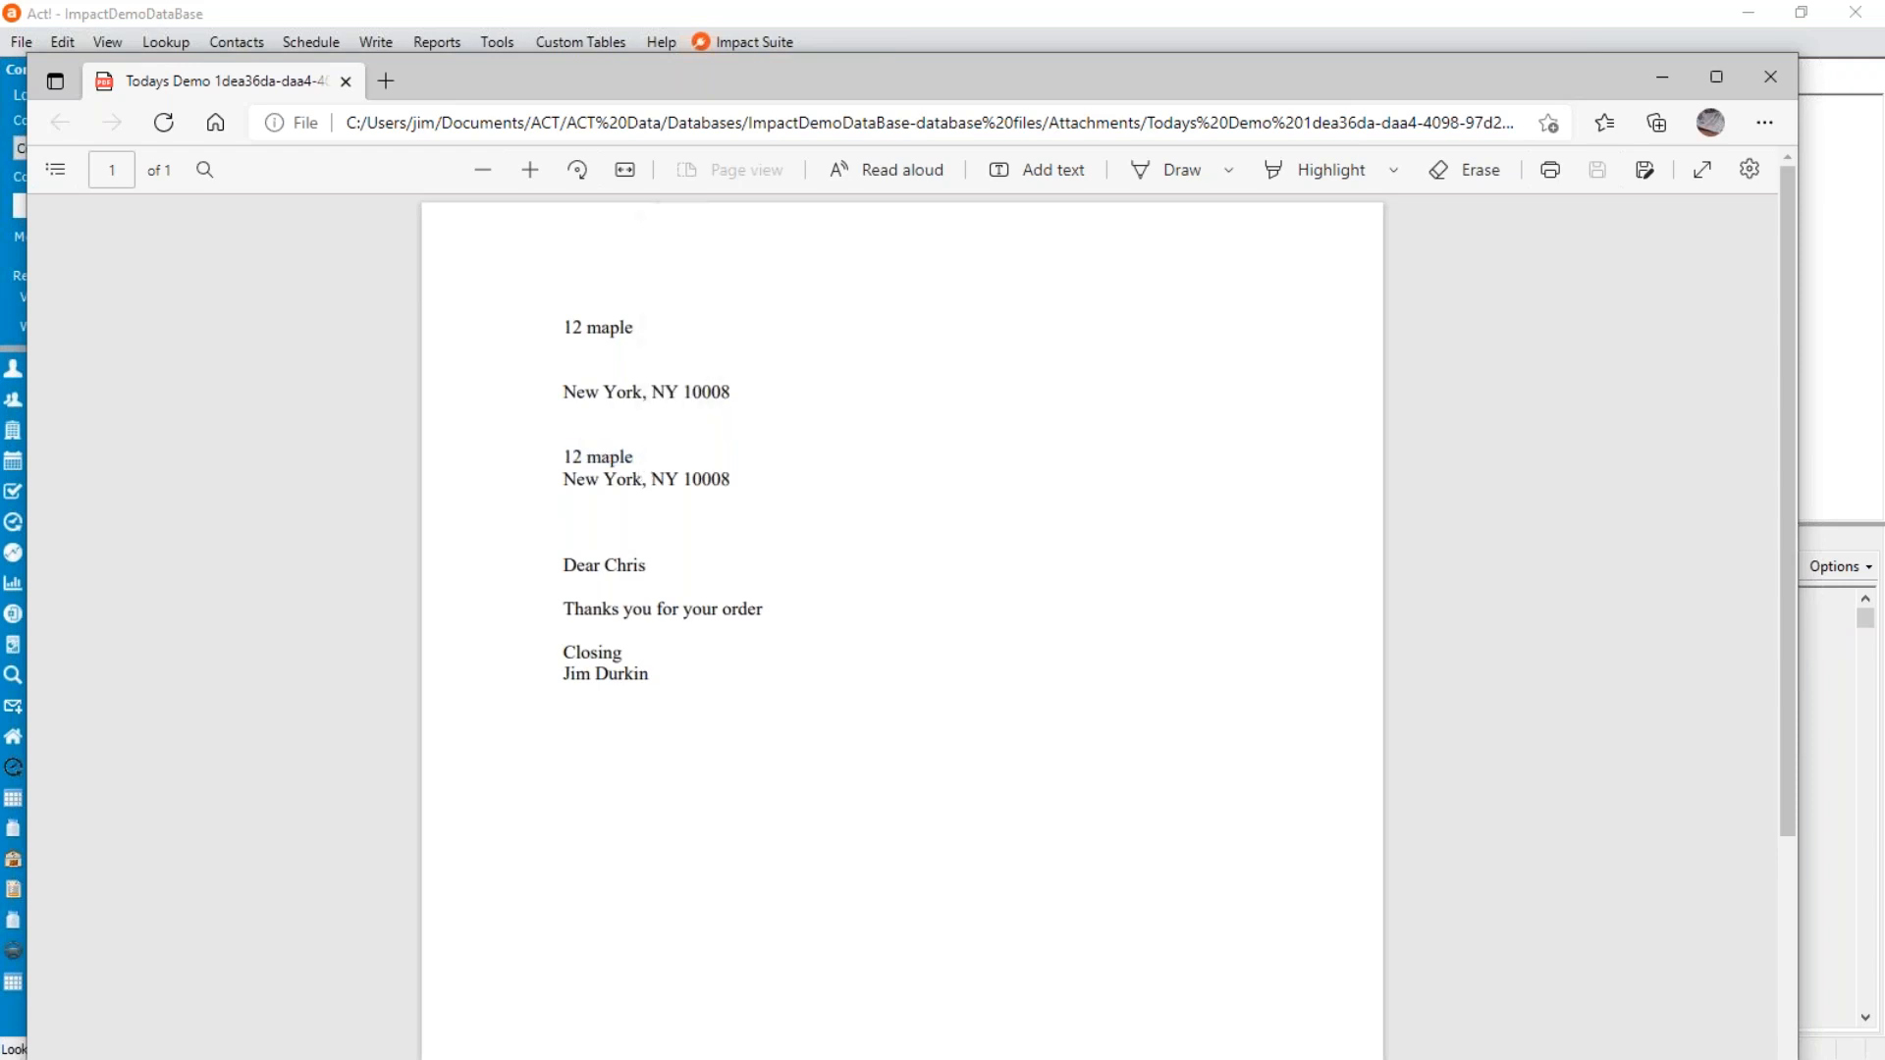
{"action": "double_click", "coordinate": [574, 327]}
{"action": "right_click", "coordinate": [571, 327]}
{"action": "key", "text": "Escape"}
{"action": "left_click_drag", "start_coordinate": [575, 327], "coordinate": [636, 329]}
{"action": "left_click", "coordinate": [563, 365]}
{"action": "left_click_drag", "start_coordinate": [587, 466], "coordinate": [760, 494]}
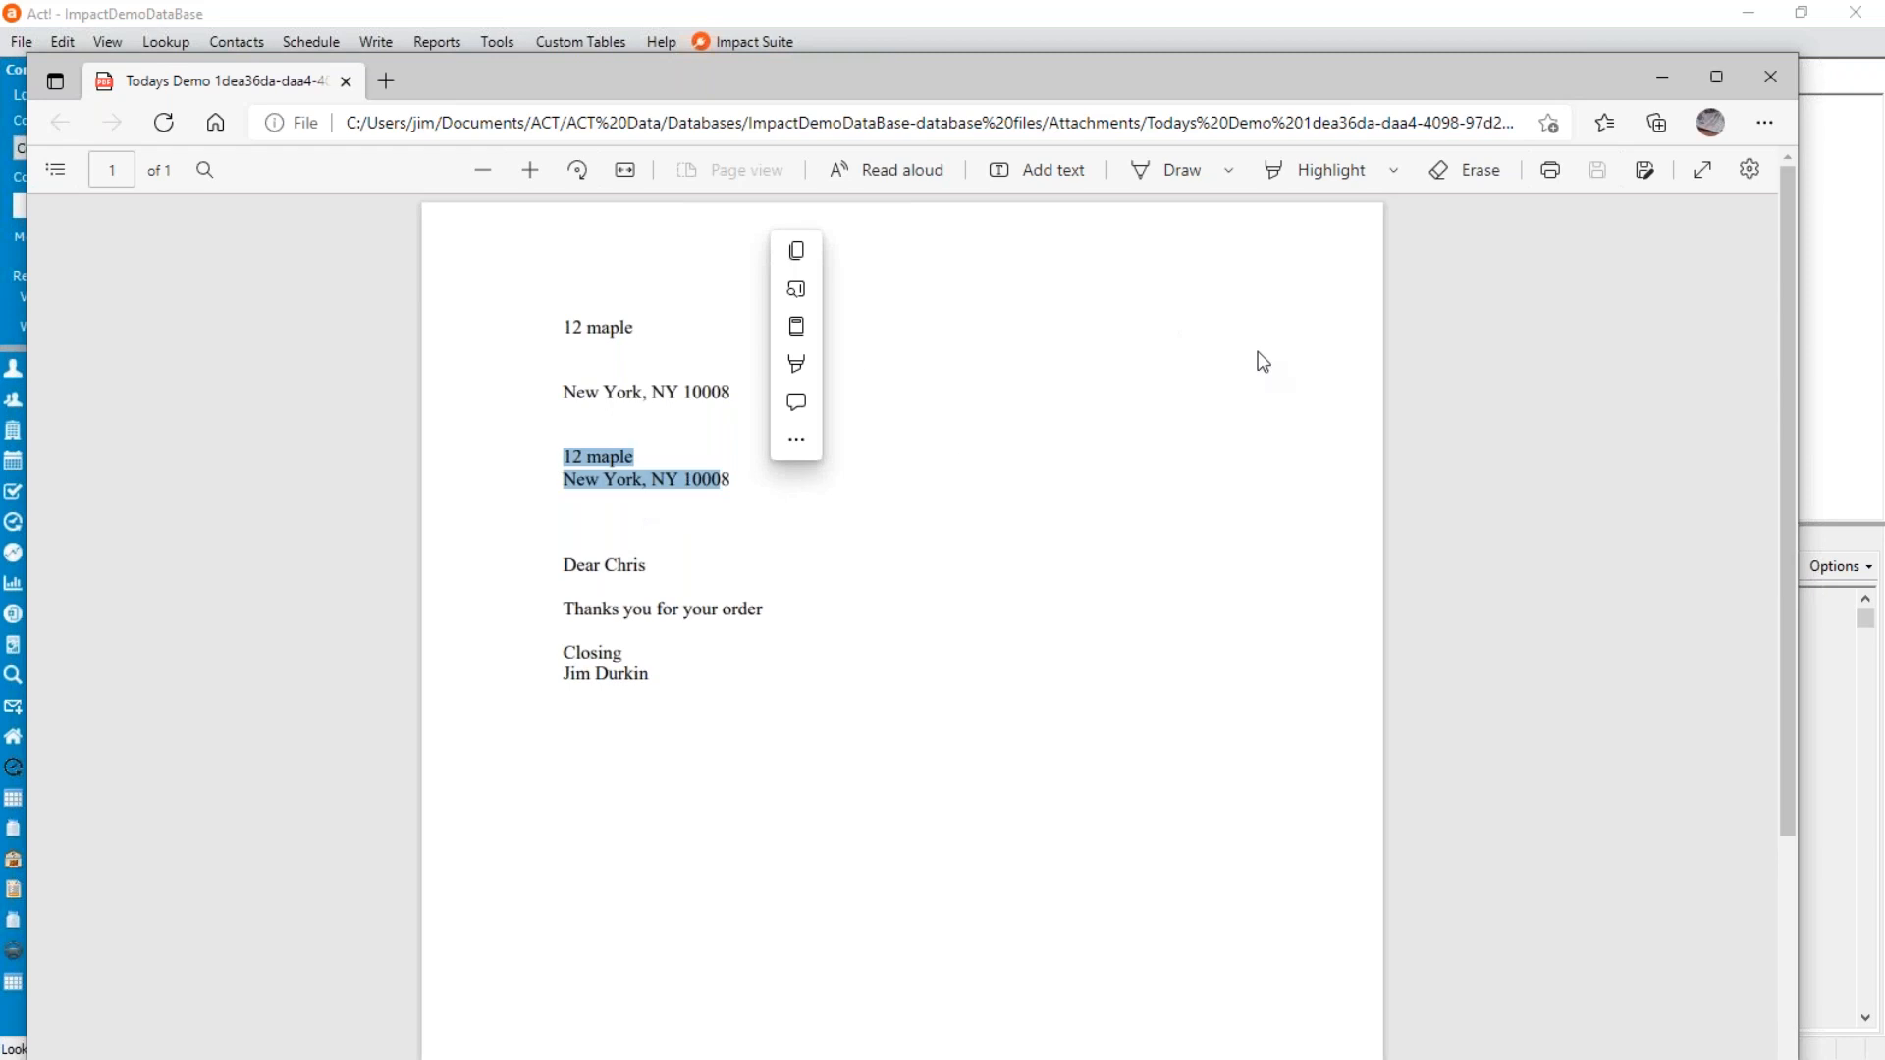
{"action": "left_click", "coordinate": [563, 464]}
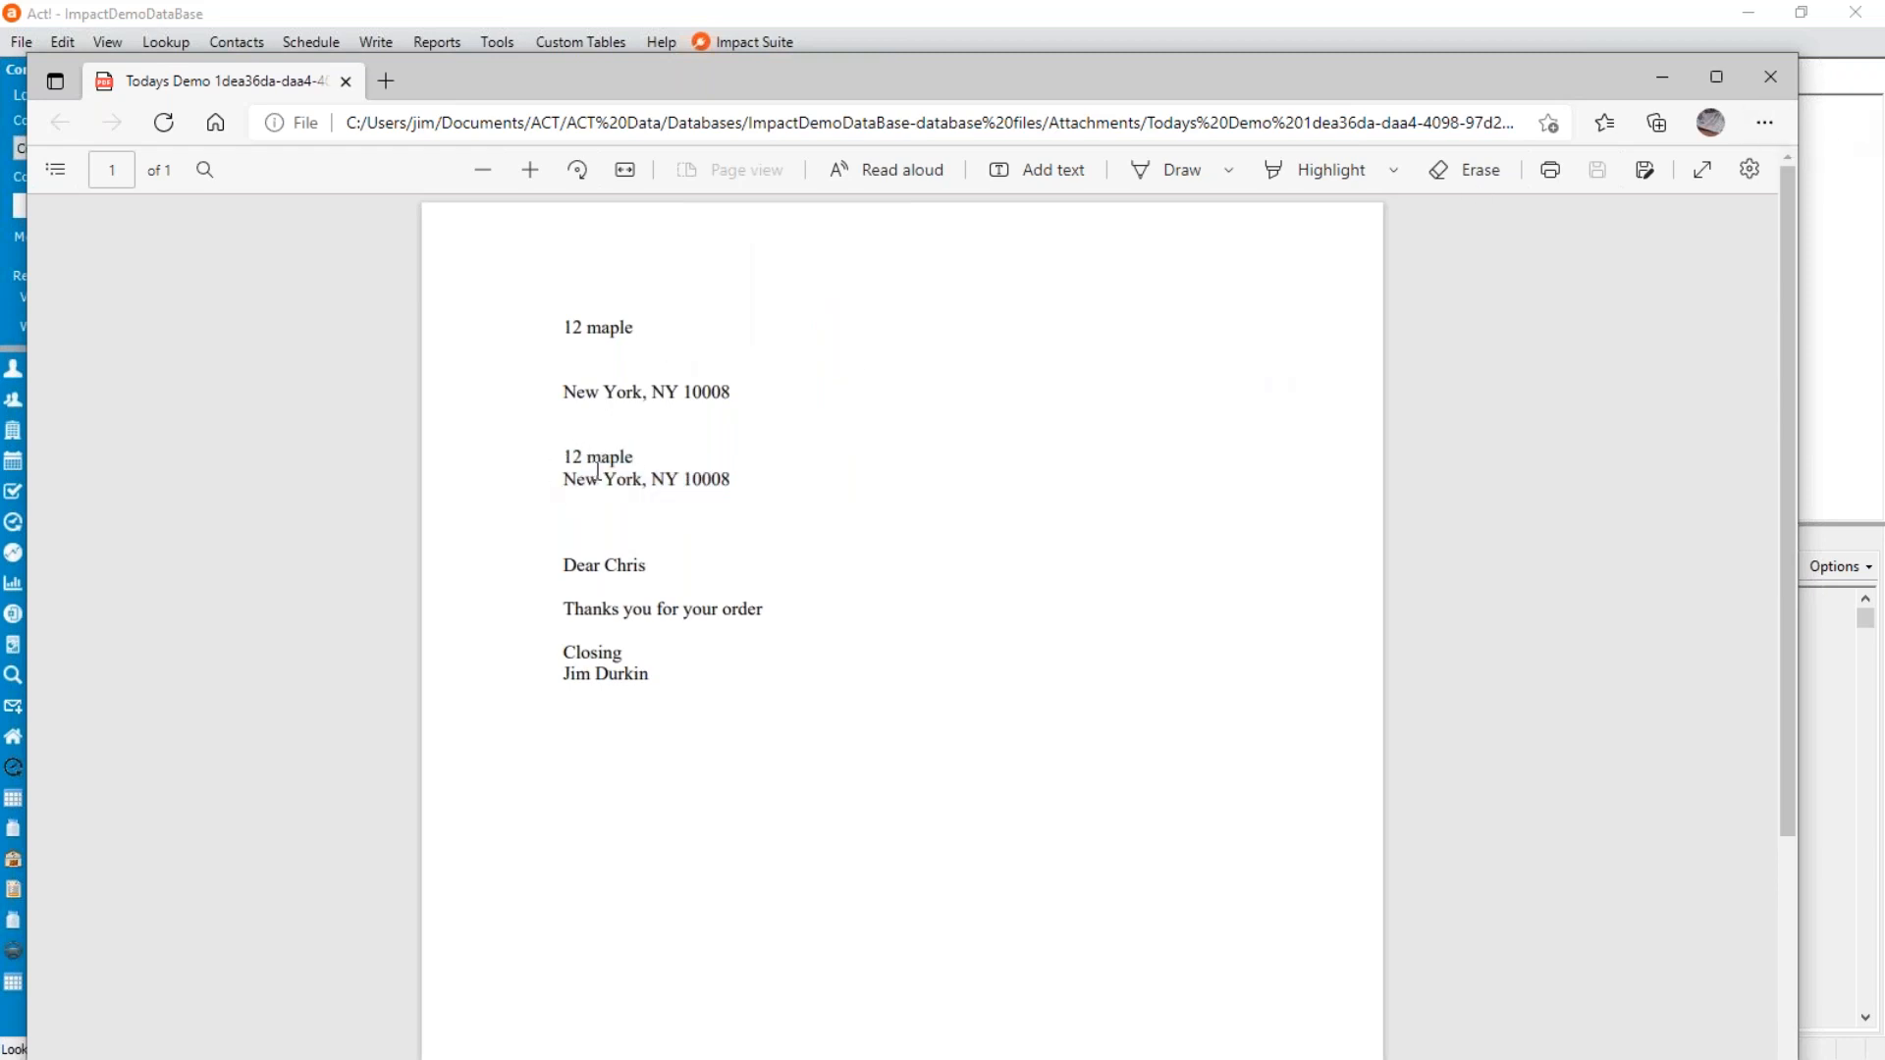
{"action": "left_click_drag", "start_coordinate": [562, 456], "coordinate": [721, 481]}
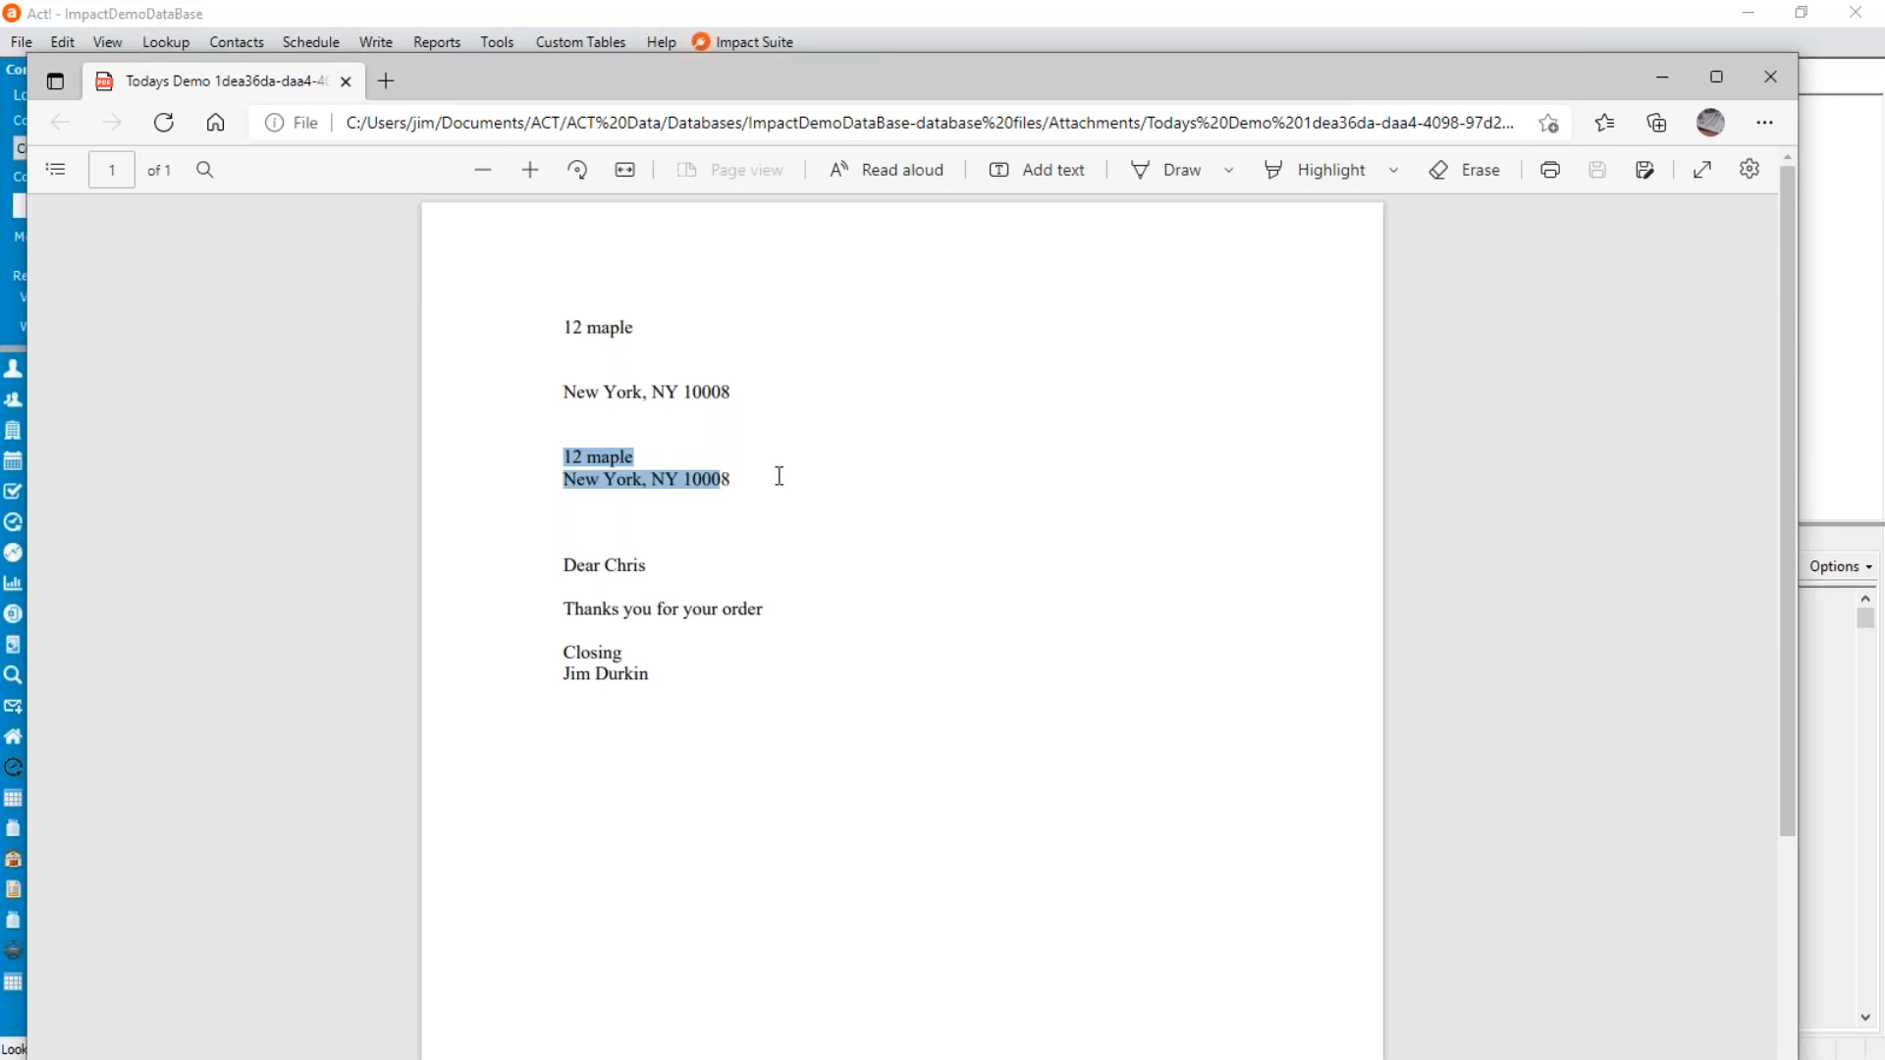
{"action": "left_click", "coordinate": [1772, 78]}
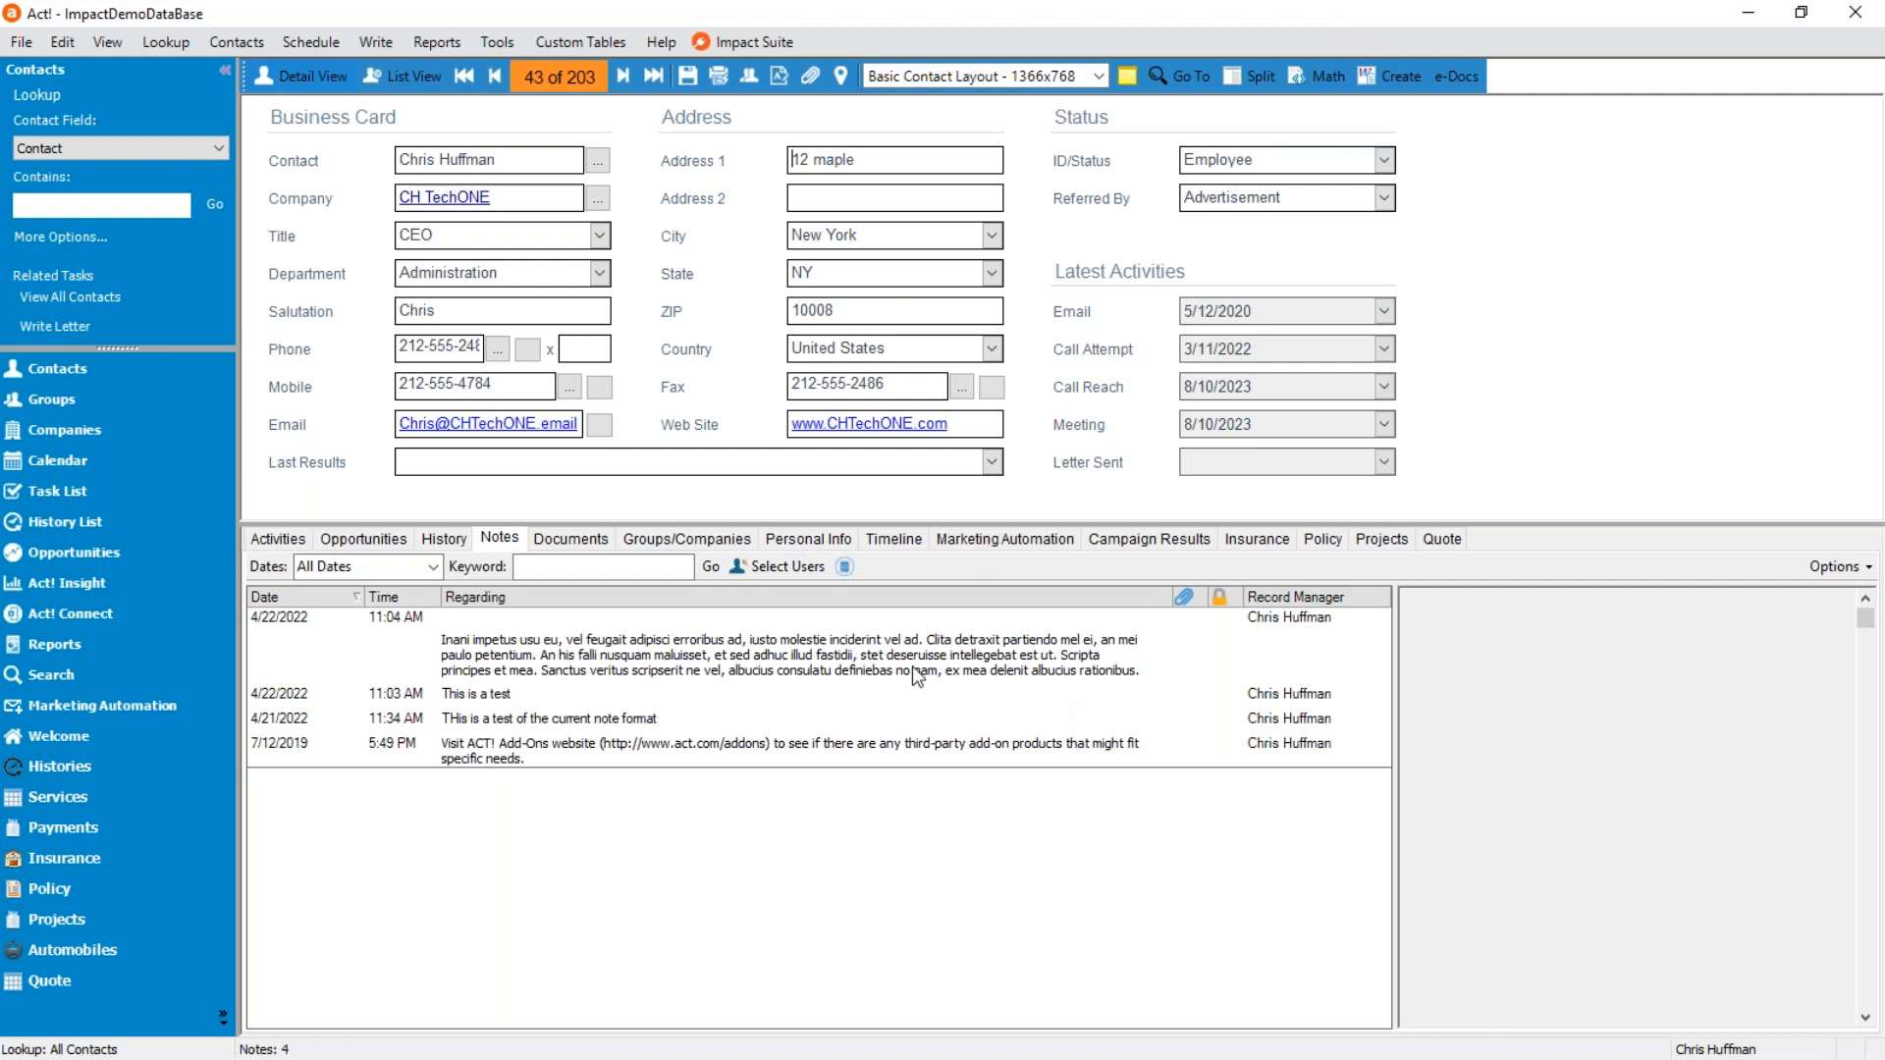
Open the Demo Opps.DOC template in Word for modification from the document creation dialog.
{"action": "left_click", "coordinate": [1394, 79]}
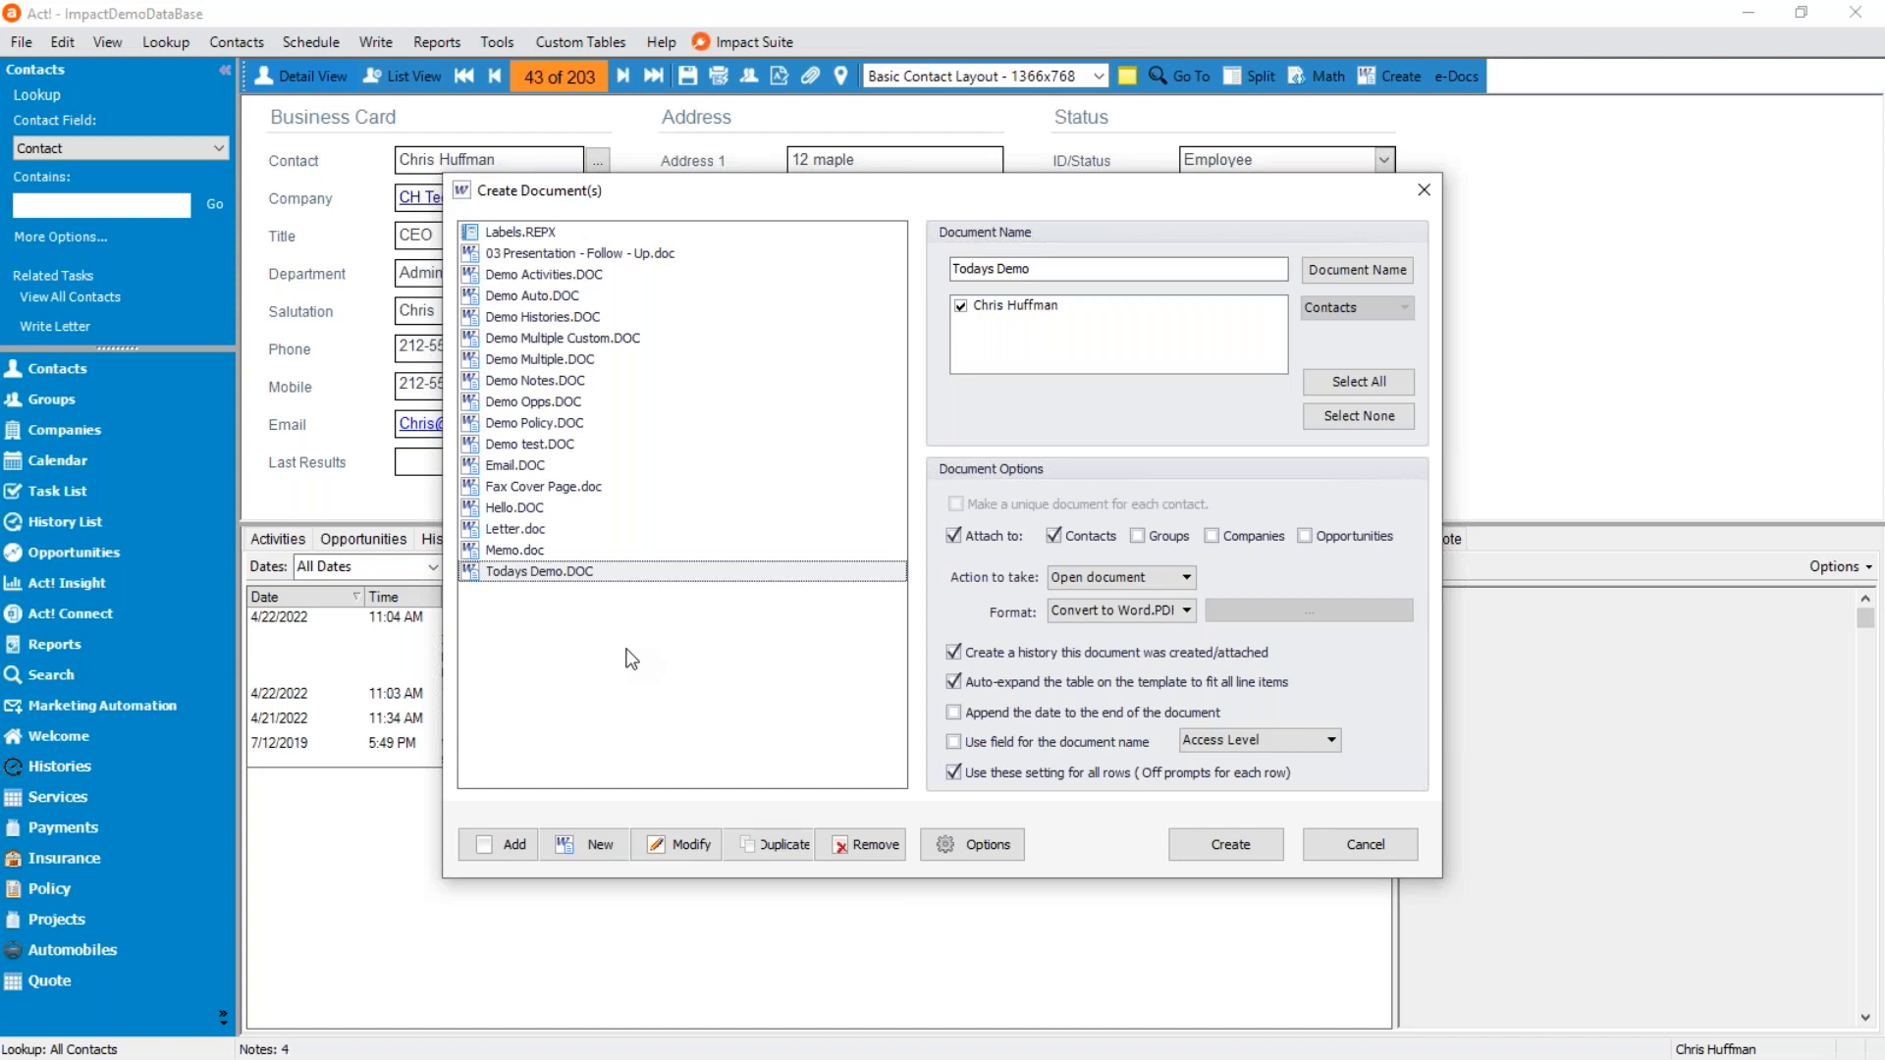
{"action": "left_click", "coordinate": [639, 405]}
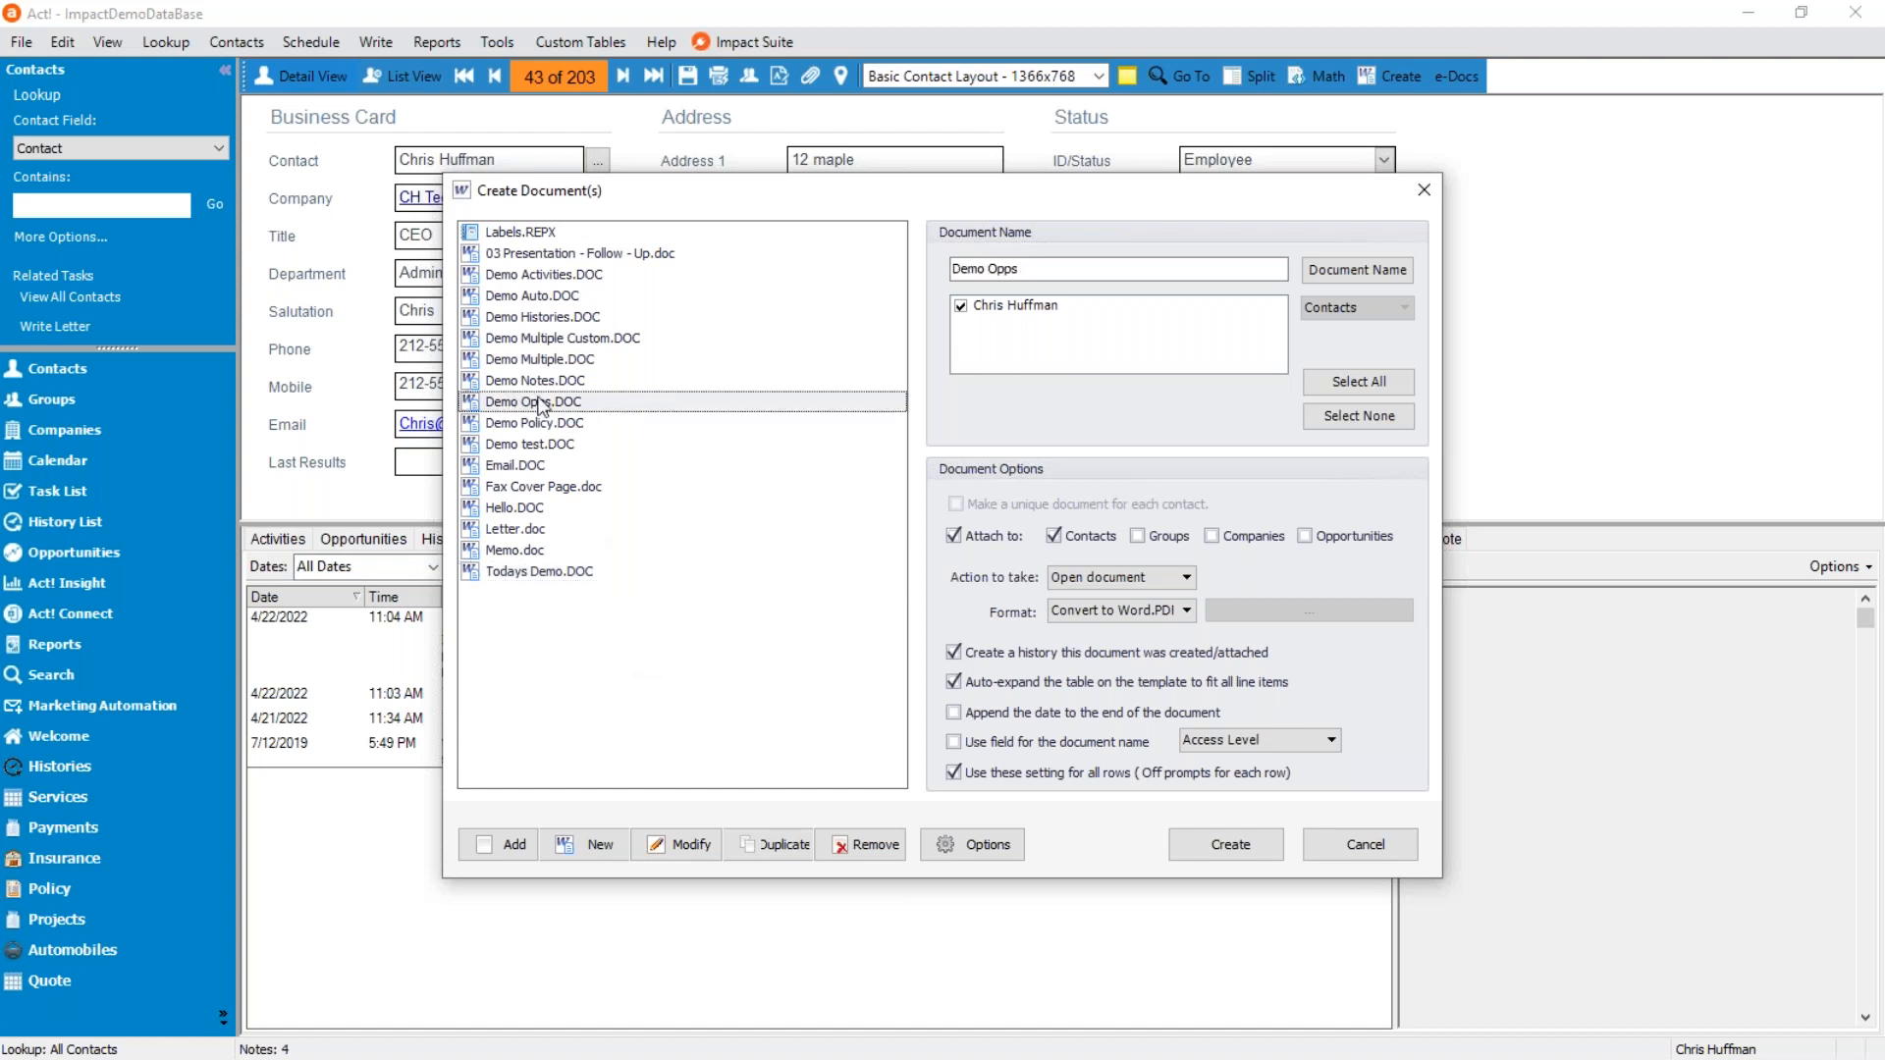
{"action": "left_click", "coordinate": [687, 846]}
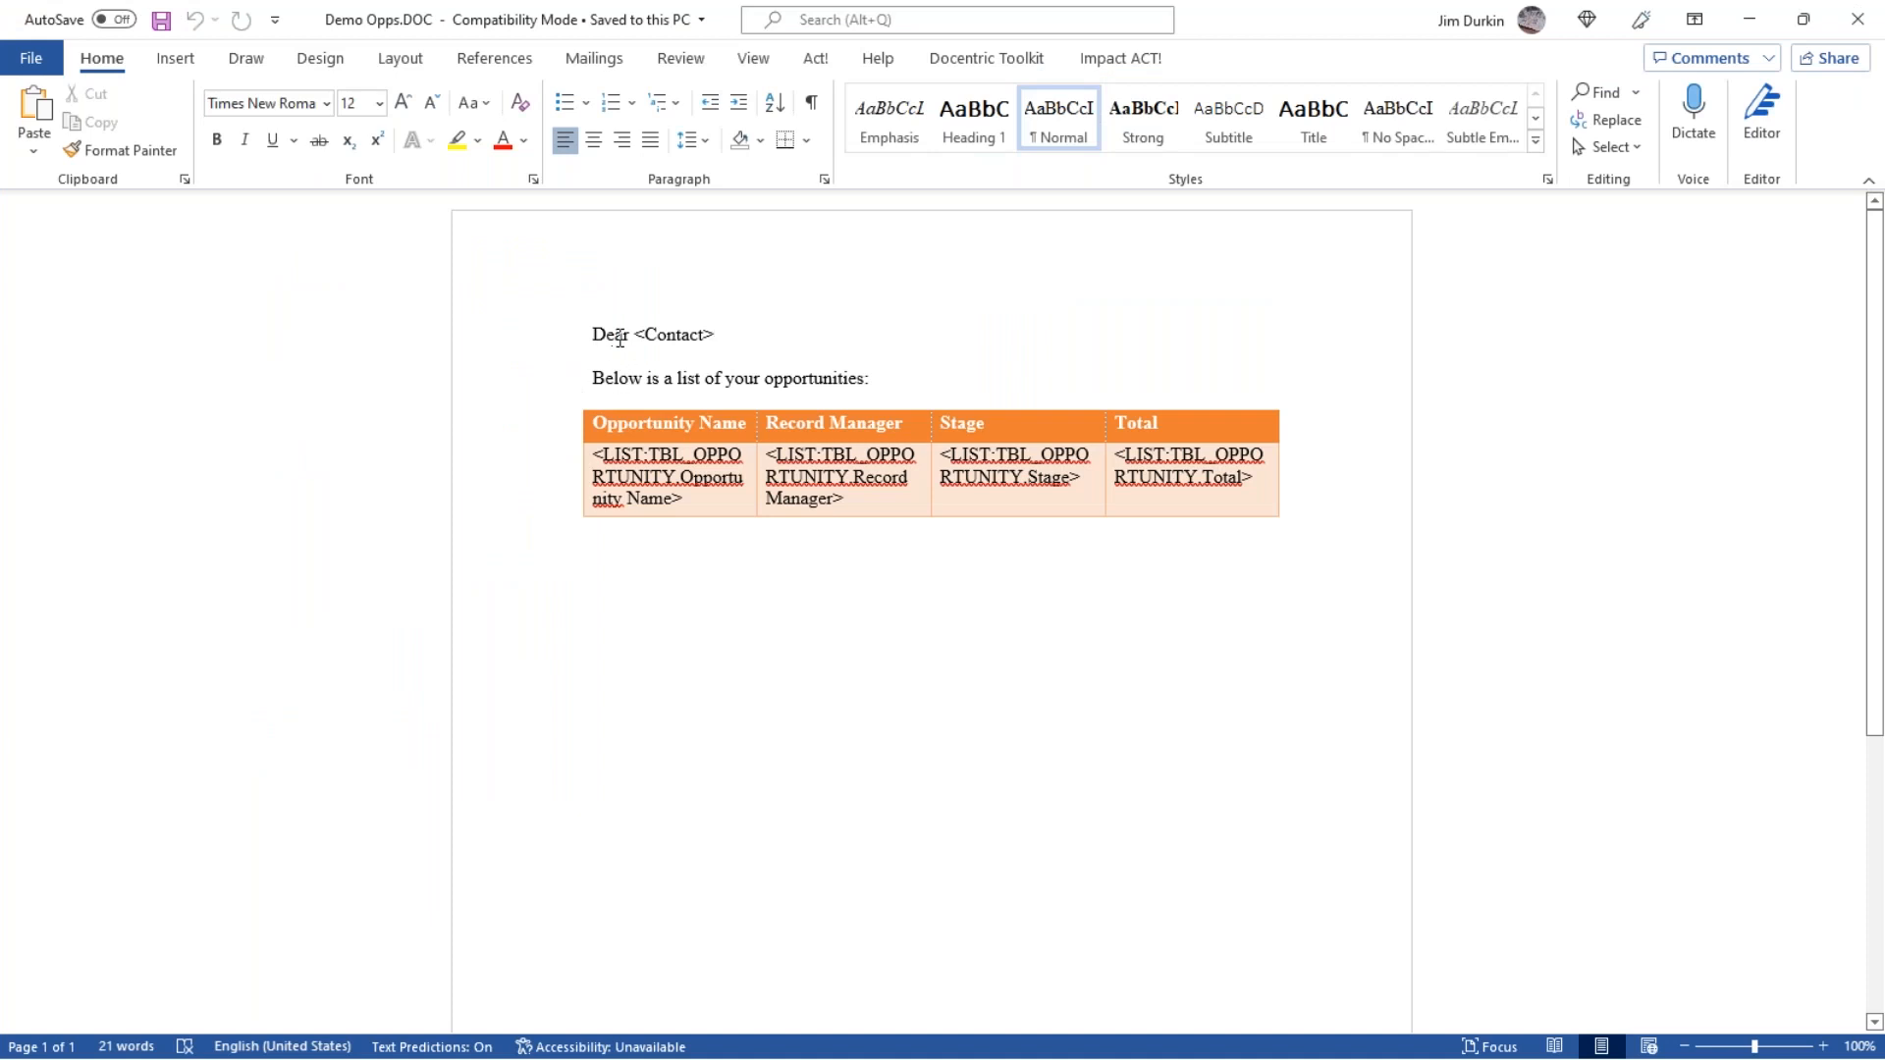
{"action": "left_click_drag", "start_coordinate": [610, 334], "coordinate": [595, 335]}
{"action": "left_click", "coordinate": [616, 392]}
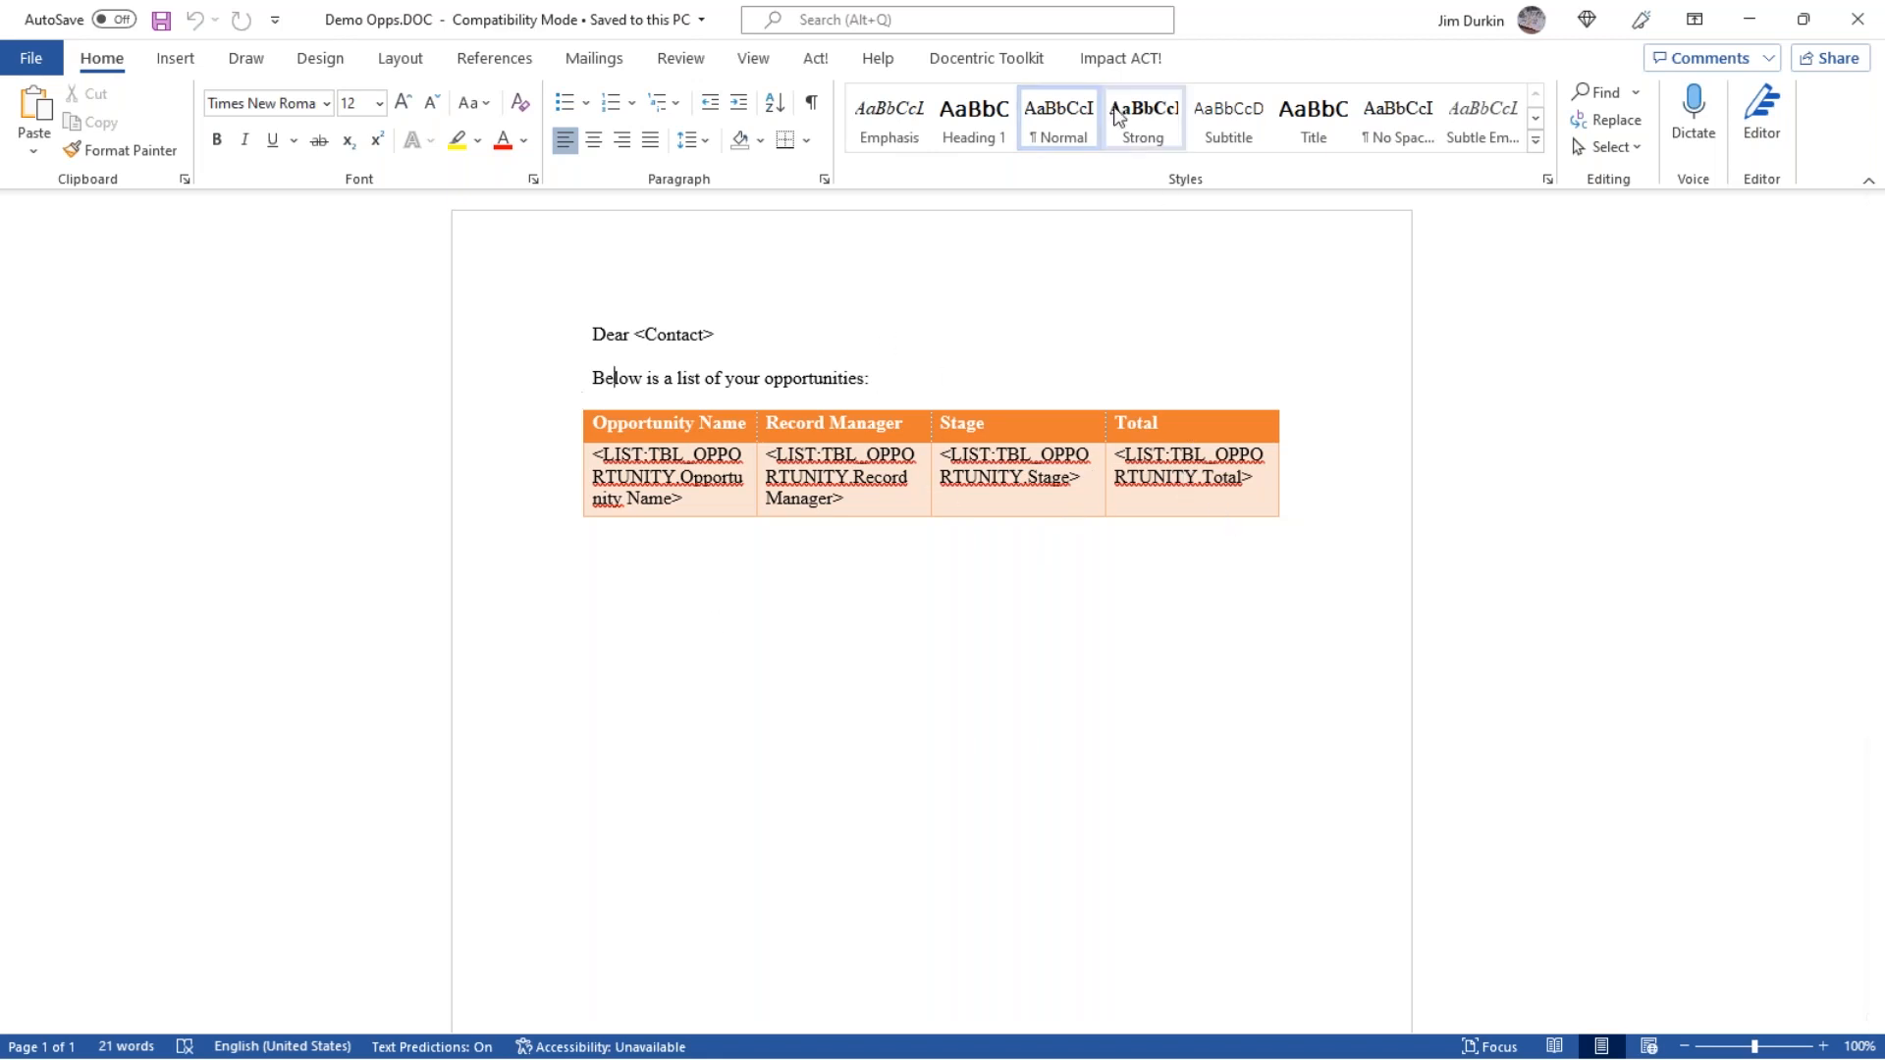
Open the Template Designer, select the Activity table as field source and place the cursor below the opportunities table.
{"action": "left_click", "coordinate": [1117, 61]}
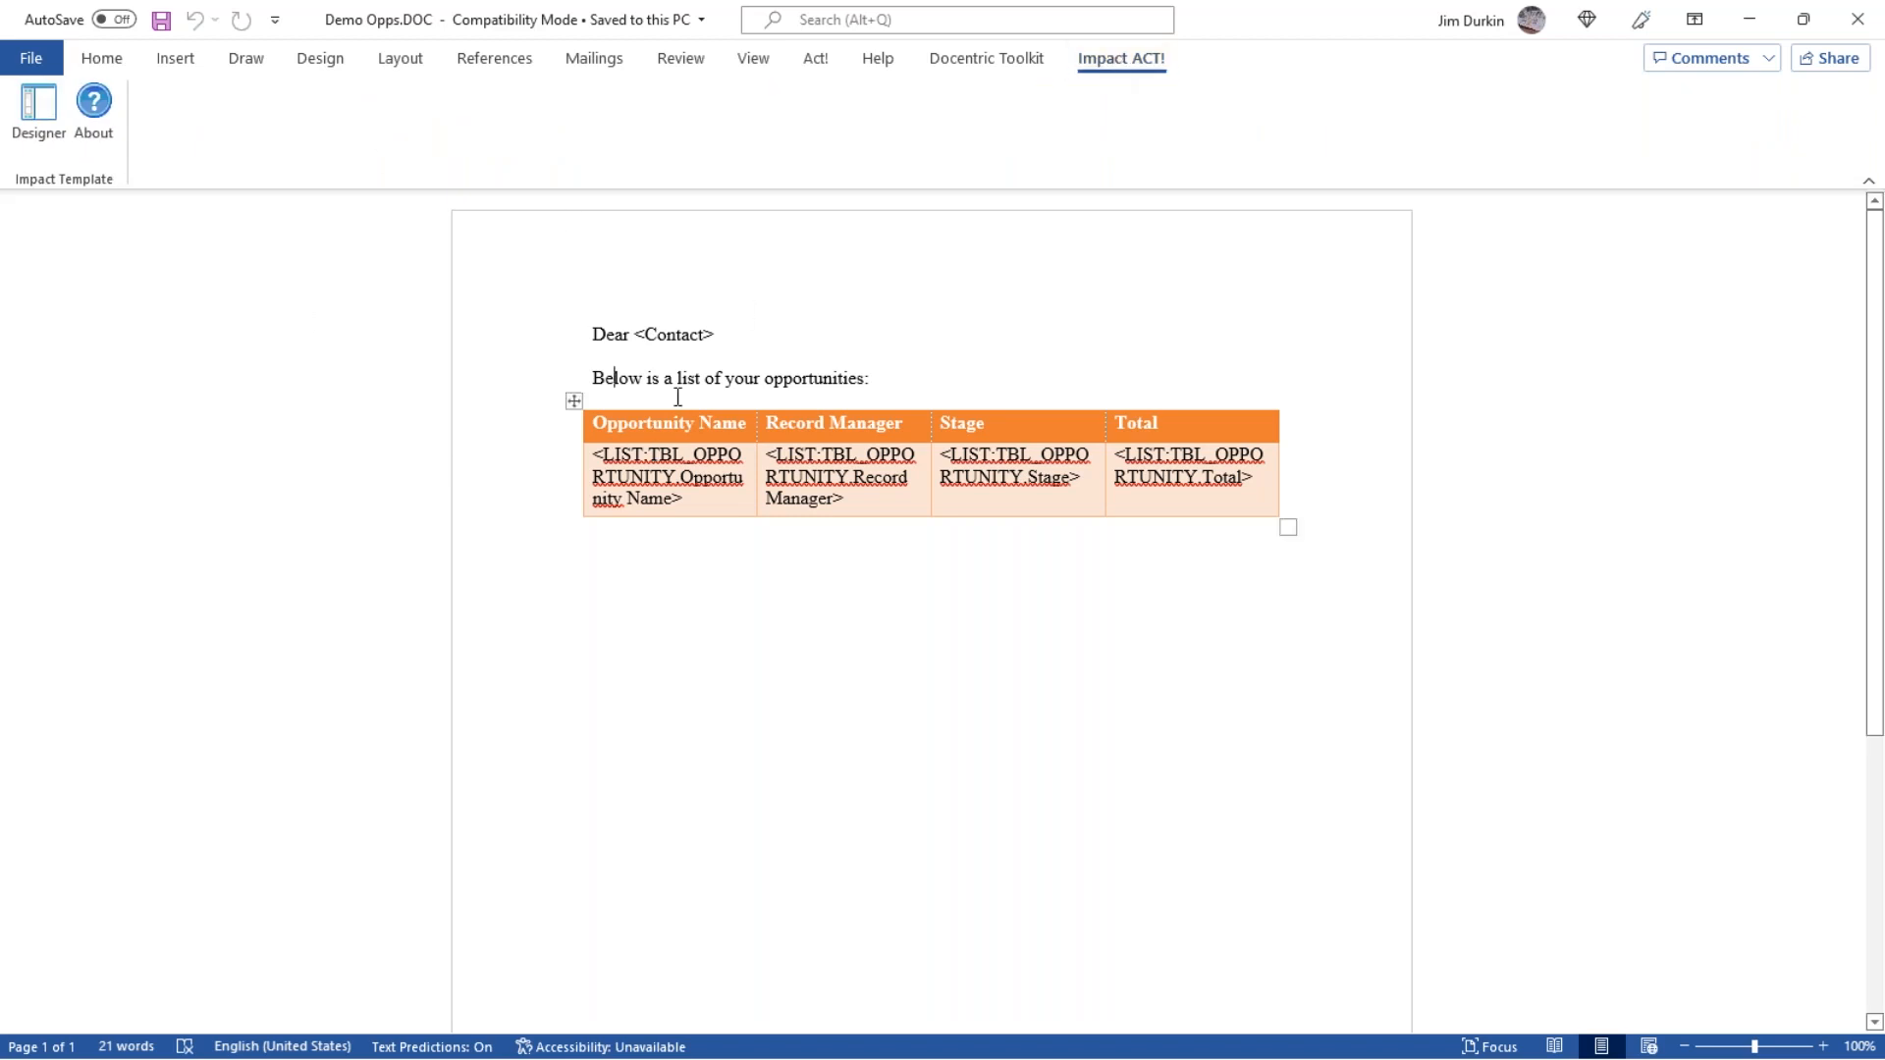
{"action": "left_click_drag", "start_coordinate": [607, 376], "coordinate": [900, 379]}
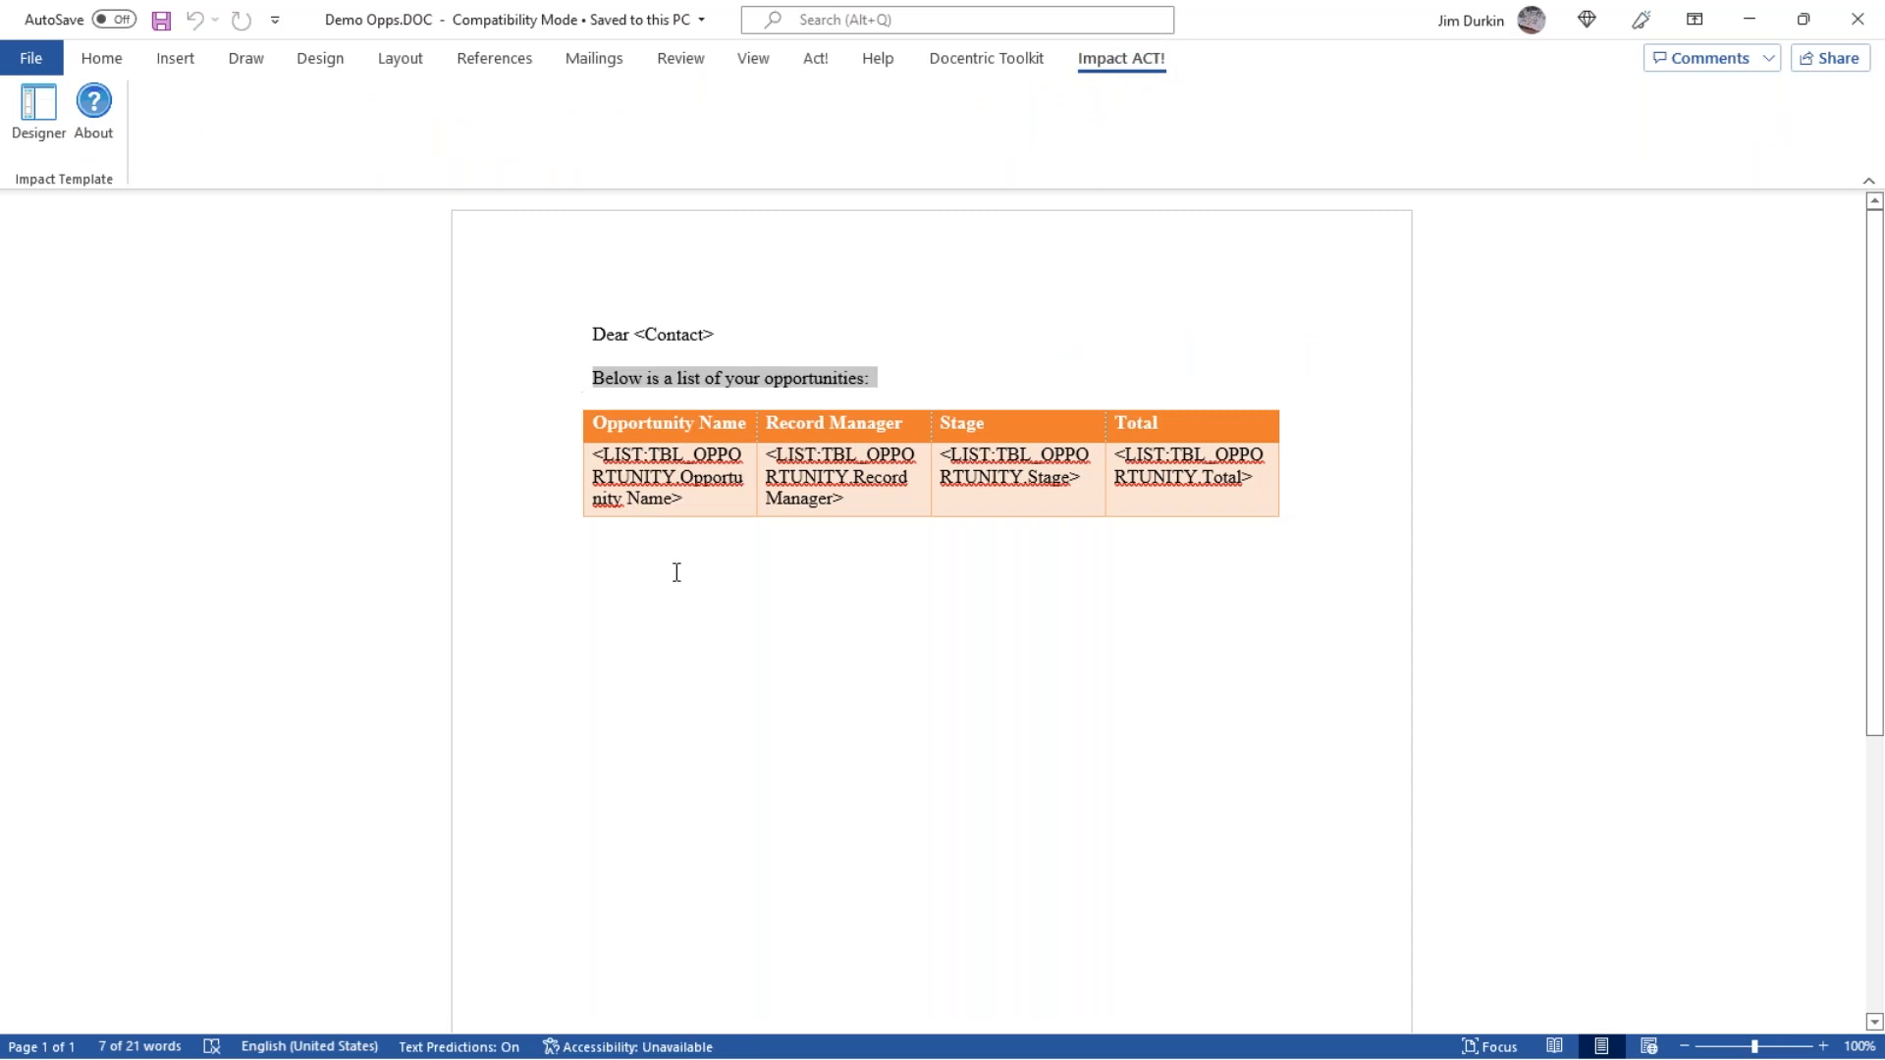
{"action": "left_click", "coordinate": [1295, 517]}
{"action": "left_click", "coordinate": [1024, 587]}
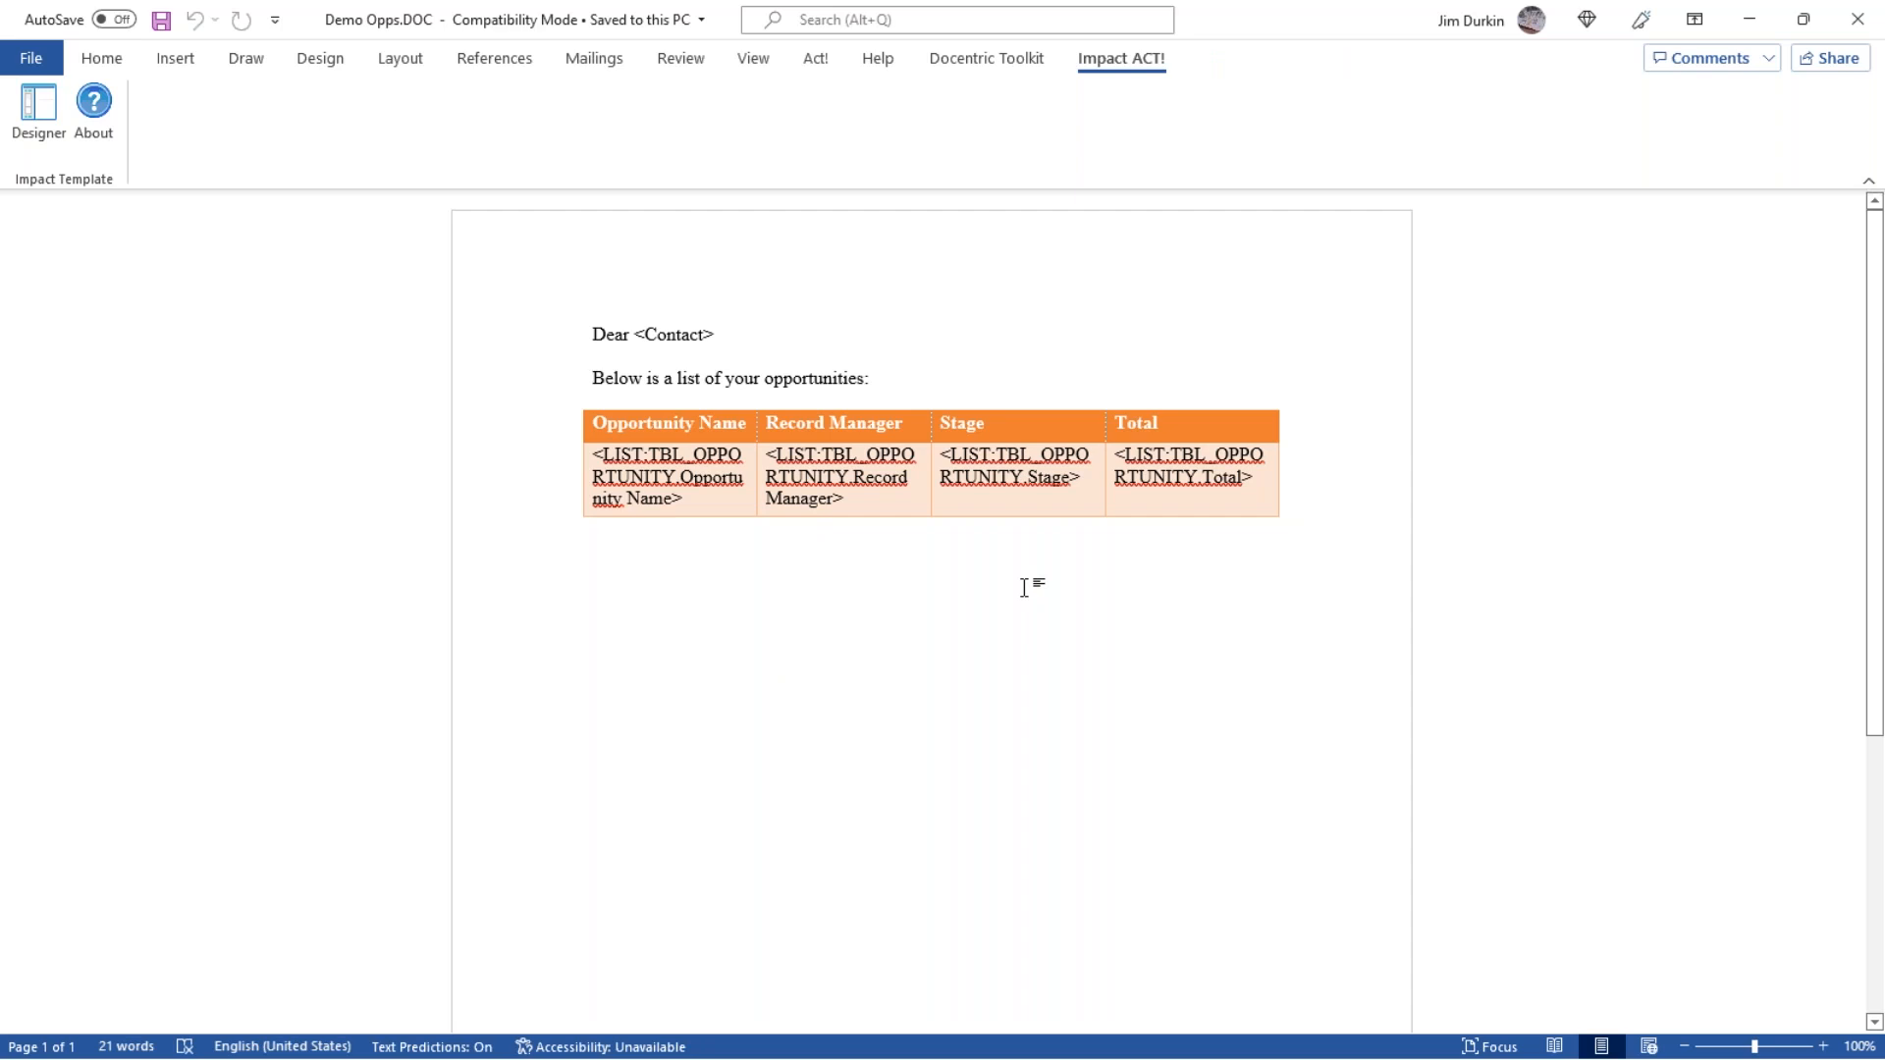
{"action": "left_click", "coordinate": [32, 128]}
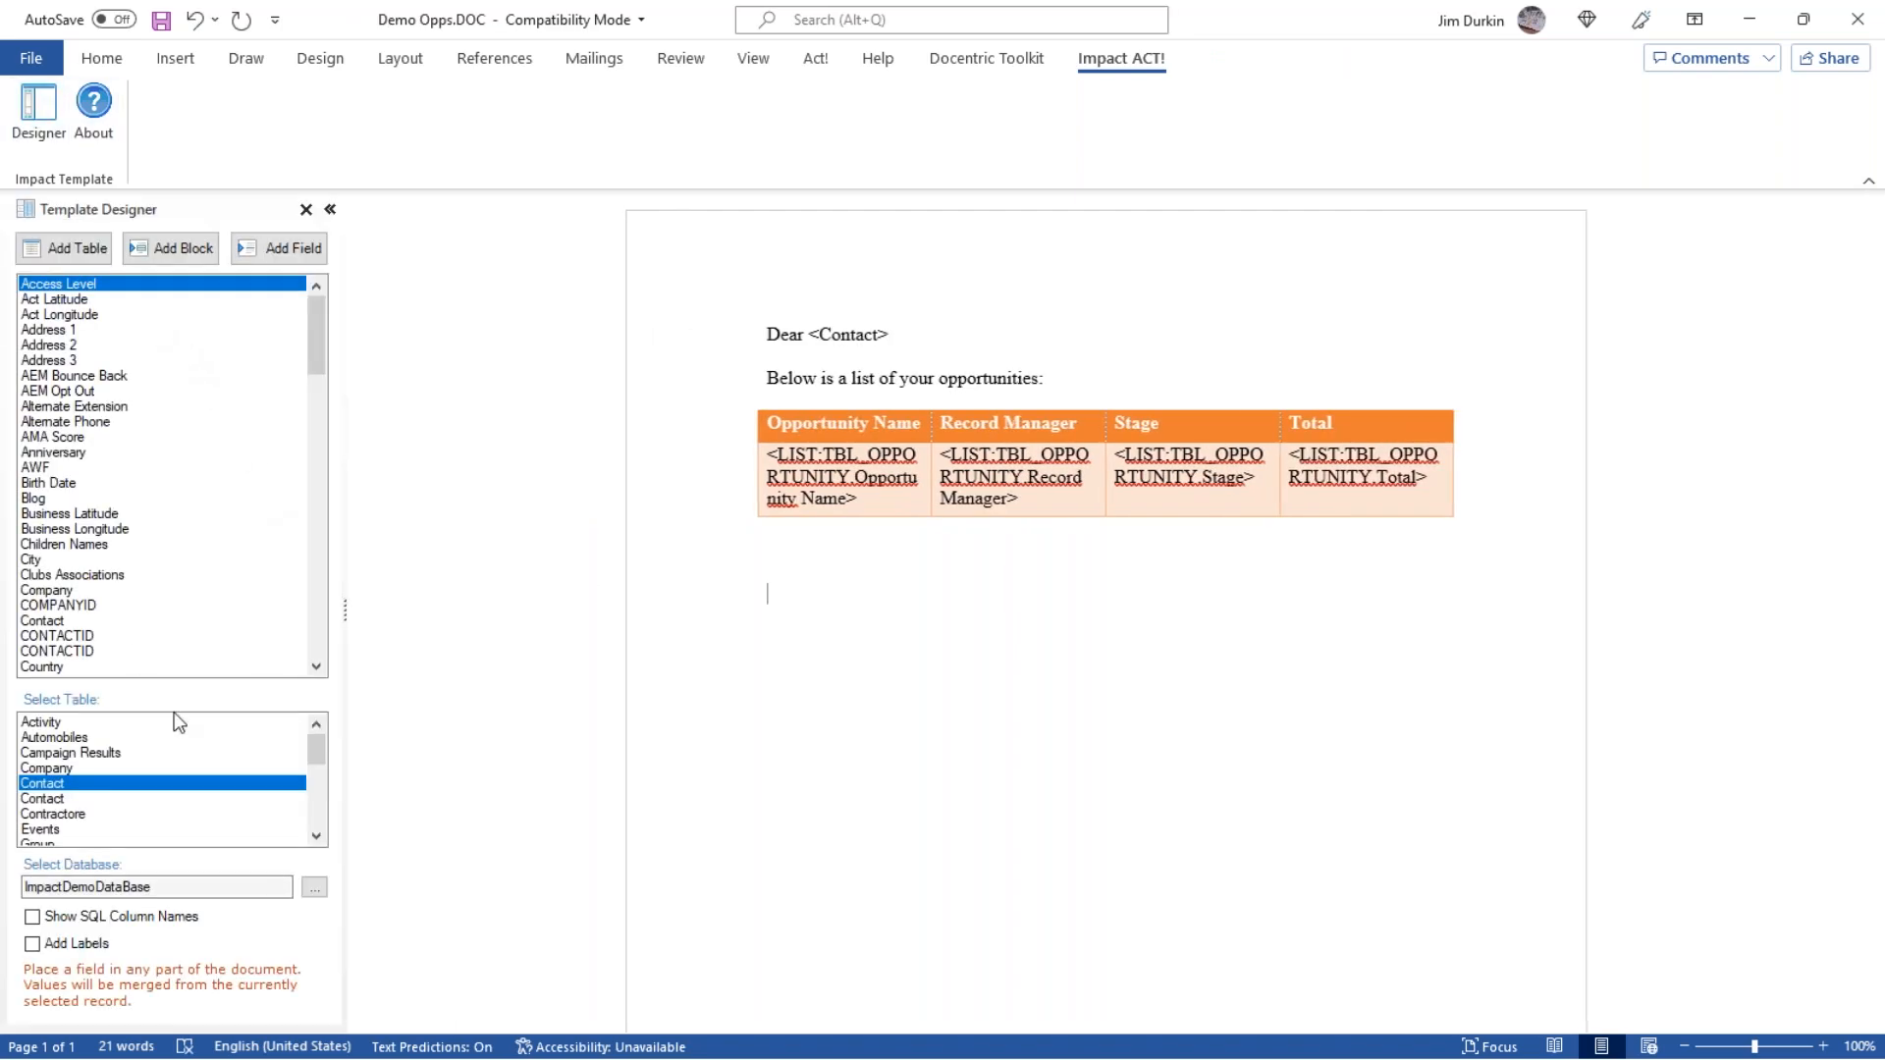
{"action": "left_click", "coordinate": [80, 723]}
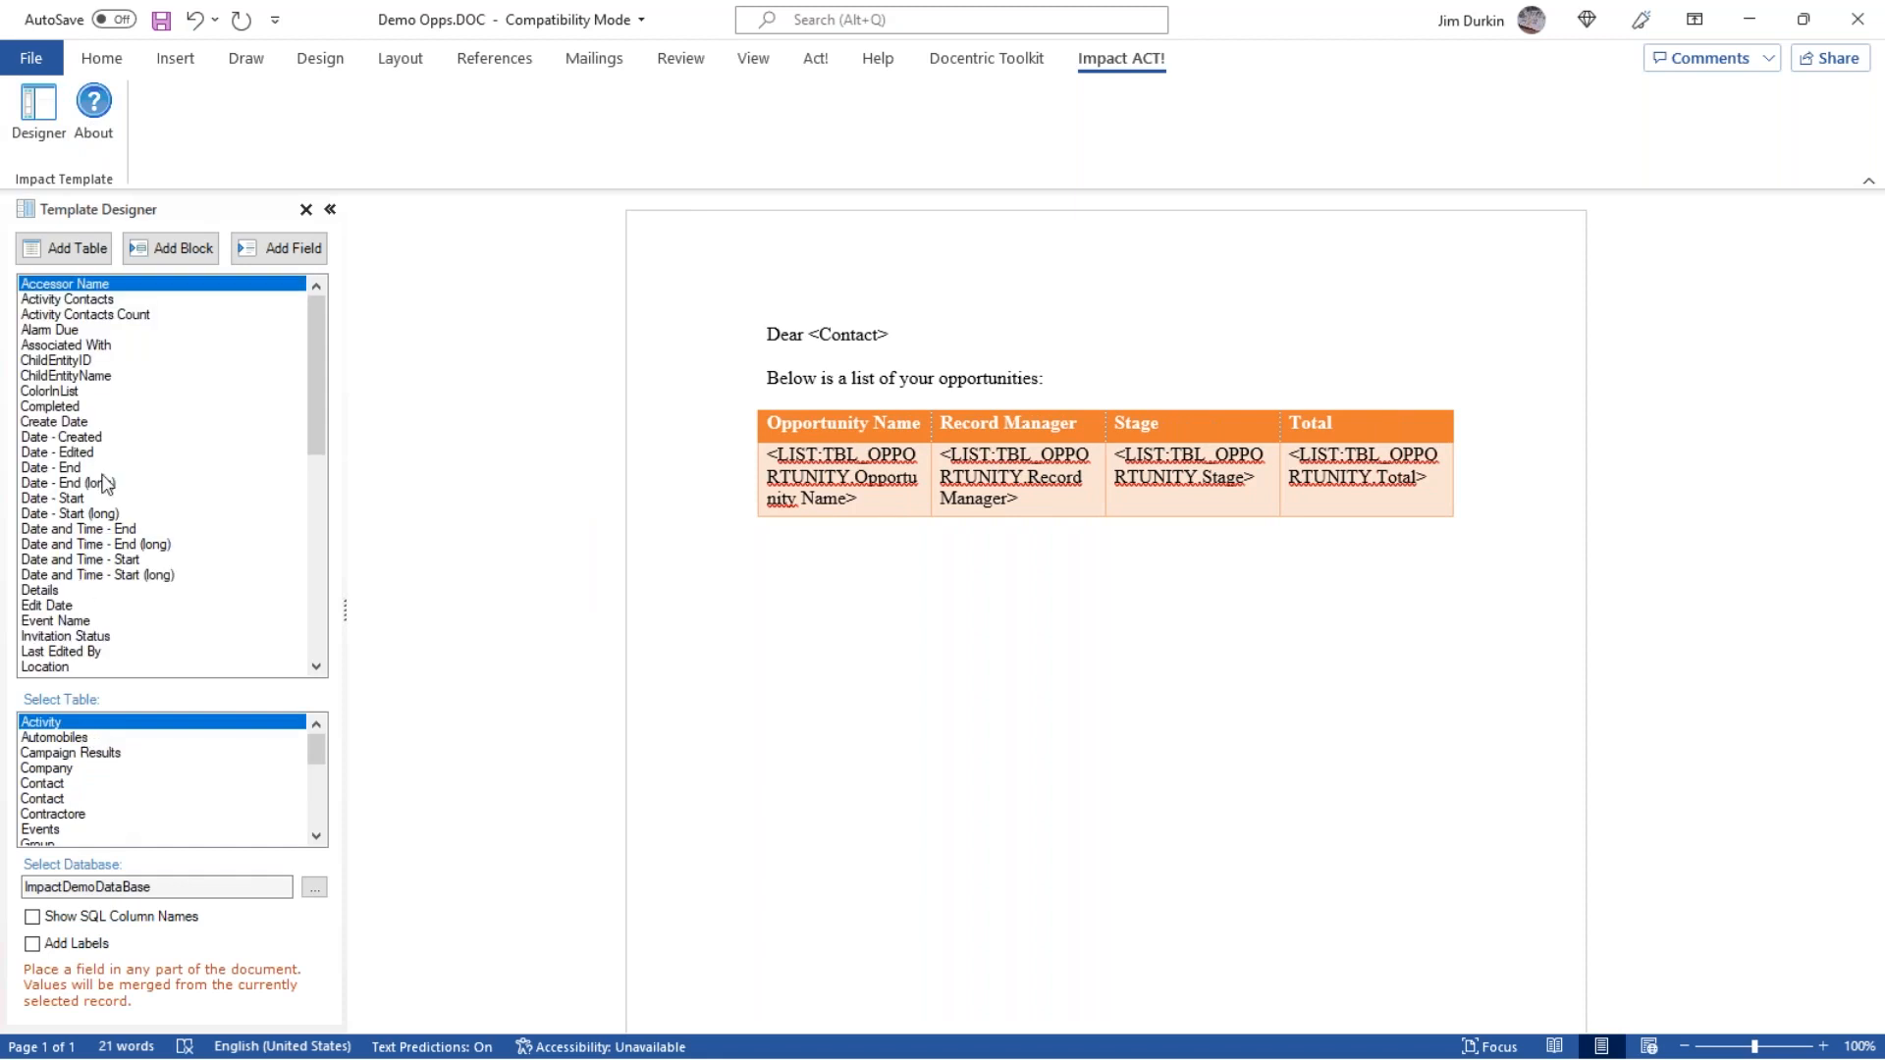
{"action": "left_click", "coordinate": [803, 630]}
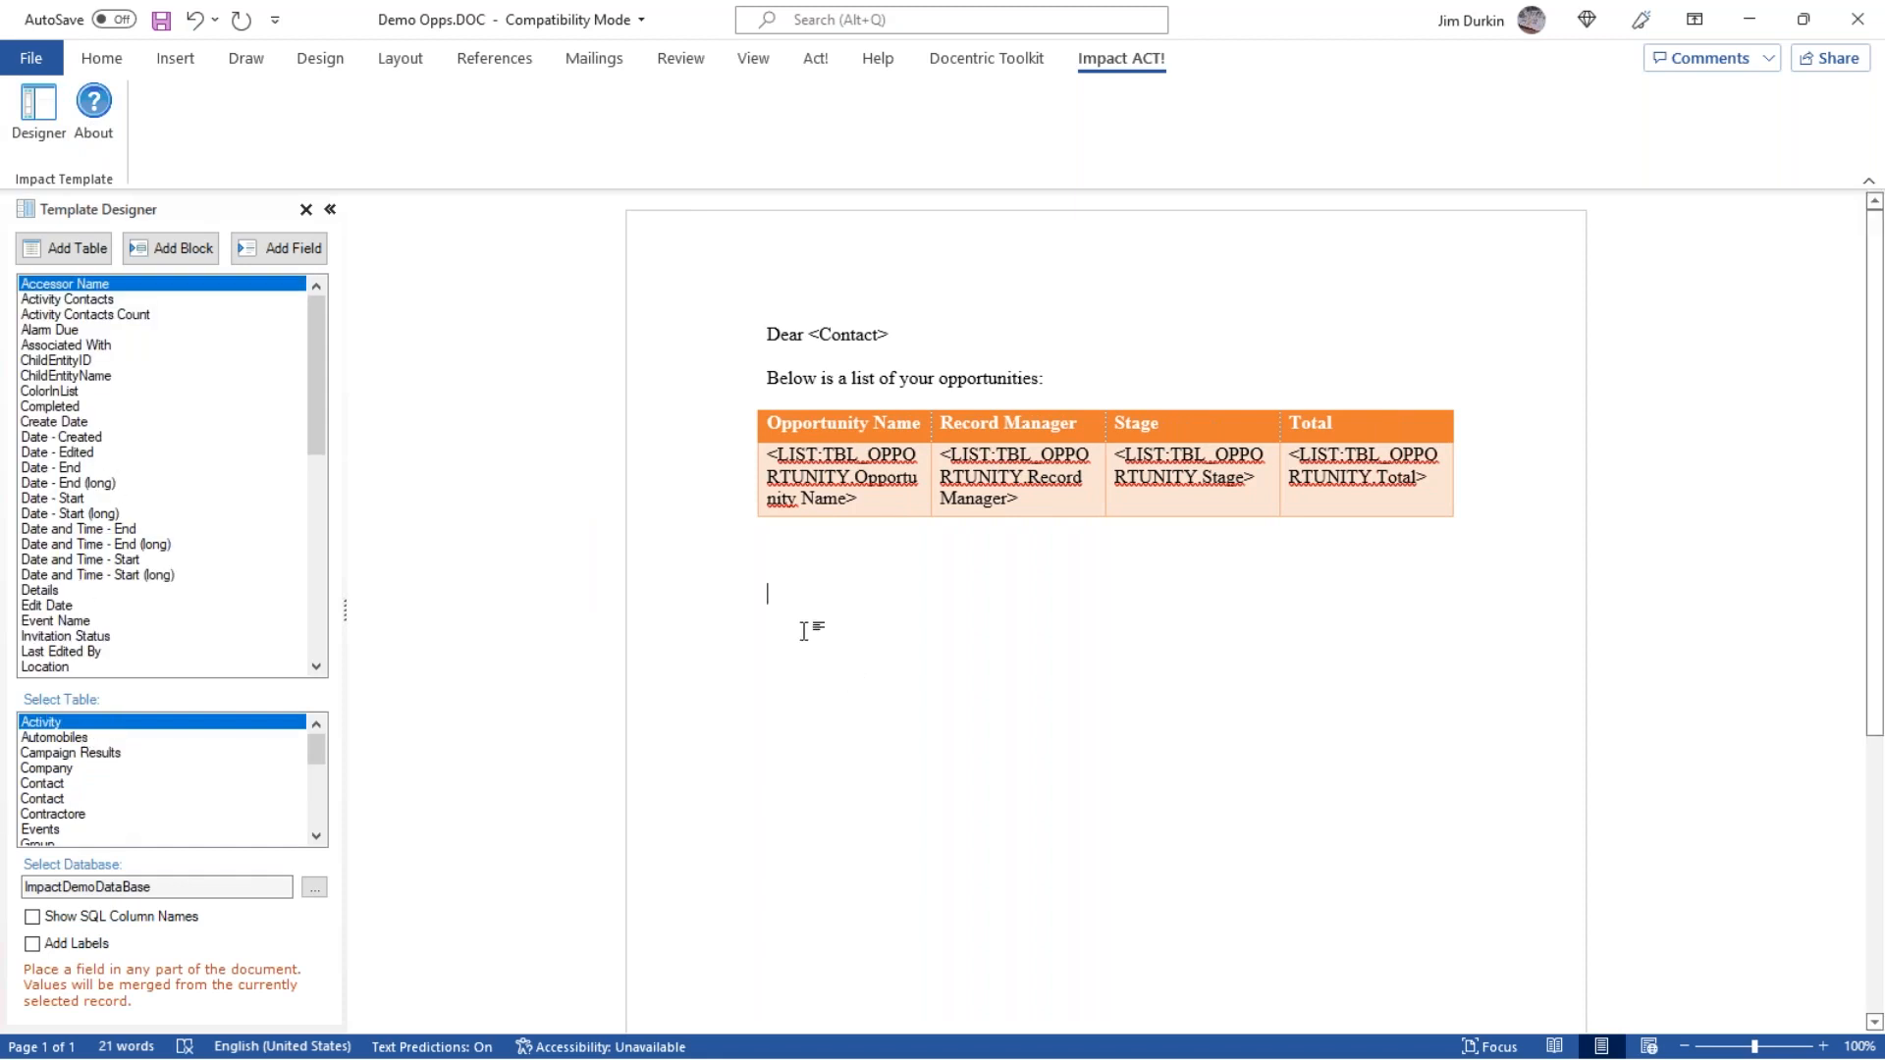
Insert a table below the opportunities table with the Activity fields Type, Start Time, Regarding and Record Creator.
{"action": "left_click", "coordinate": [31, 257]}
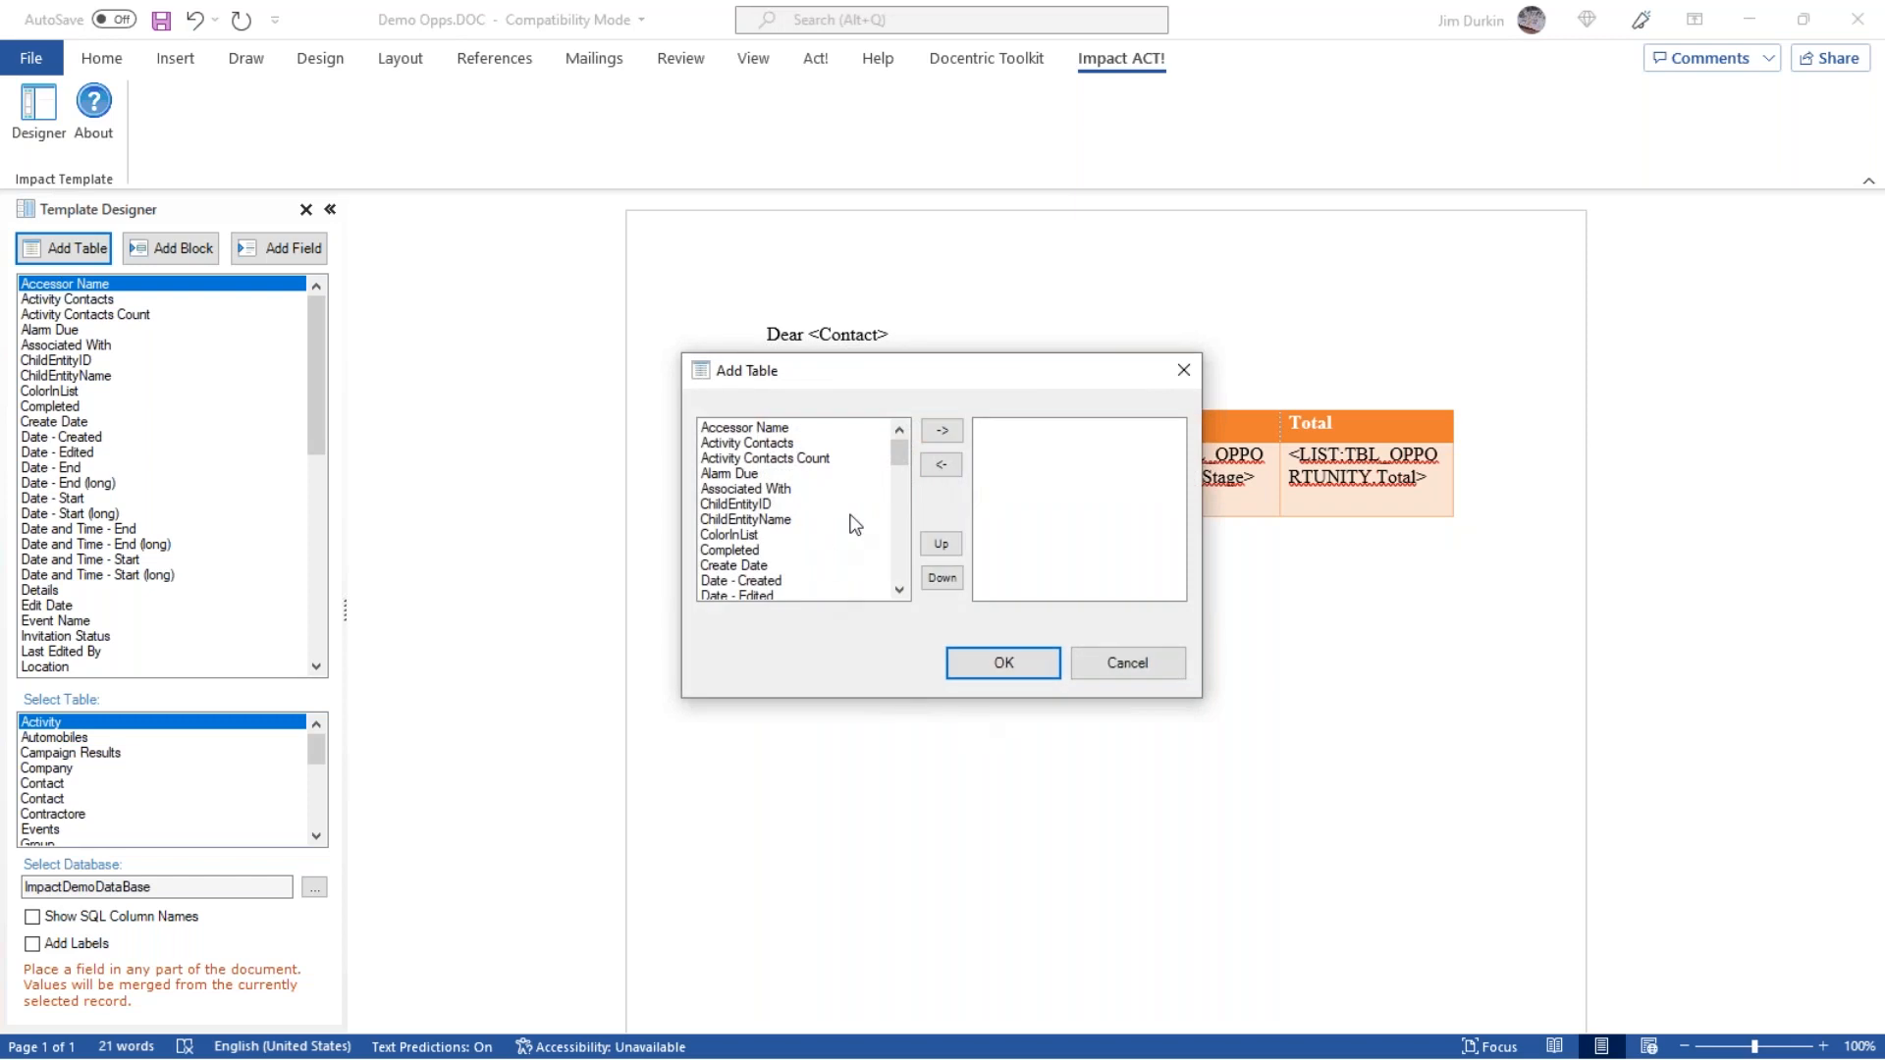
{"action": "scroll", "coordinate": [852, 521], "scroll_direction": "down", "scroll_amount": 2}
{"action": "left_click_drag", "start_coordinate": [898, 455], "coordinate": [894, 593]}
{"action": "double_click", "coordinate": [716, 581]}
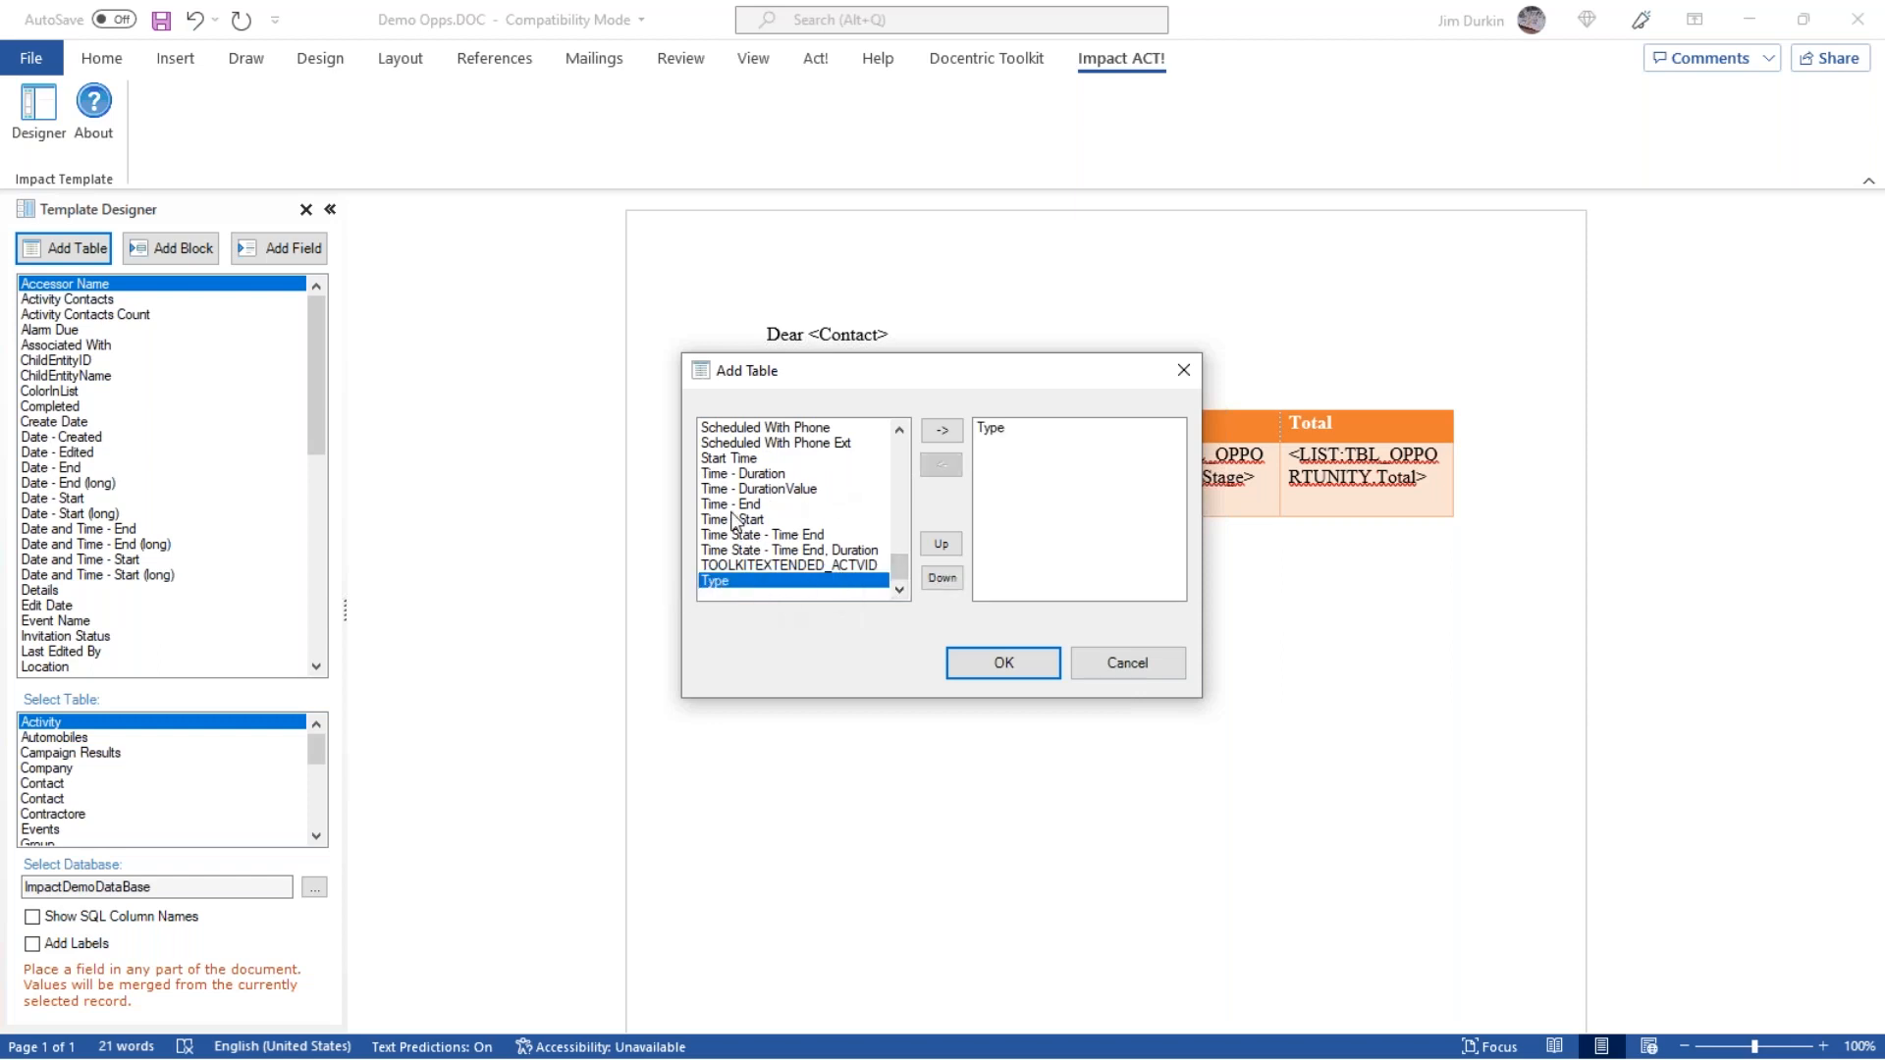
{"action": "double_click", "coordinate": [758, 458]}
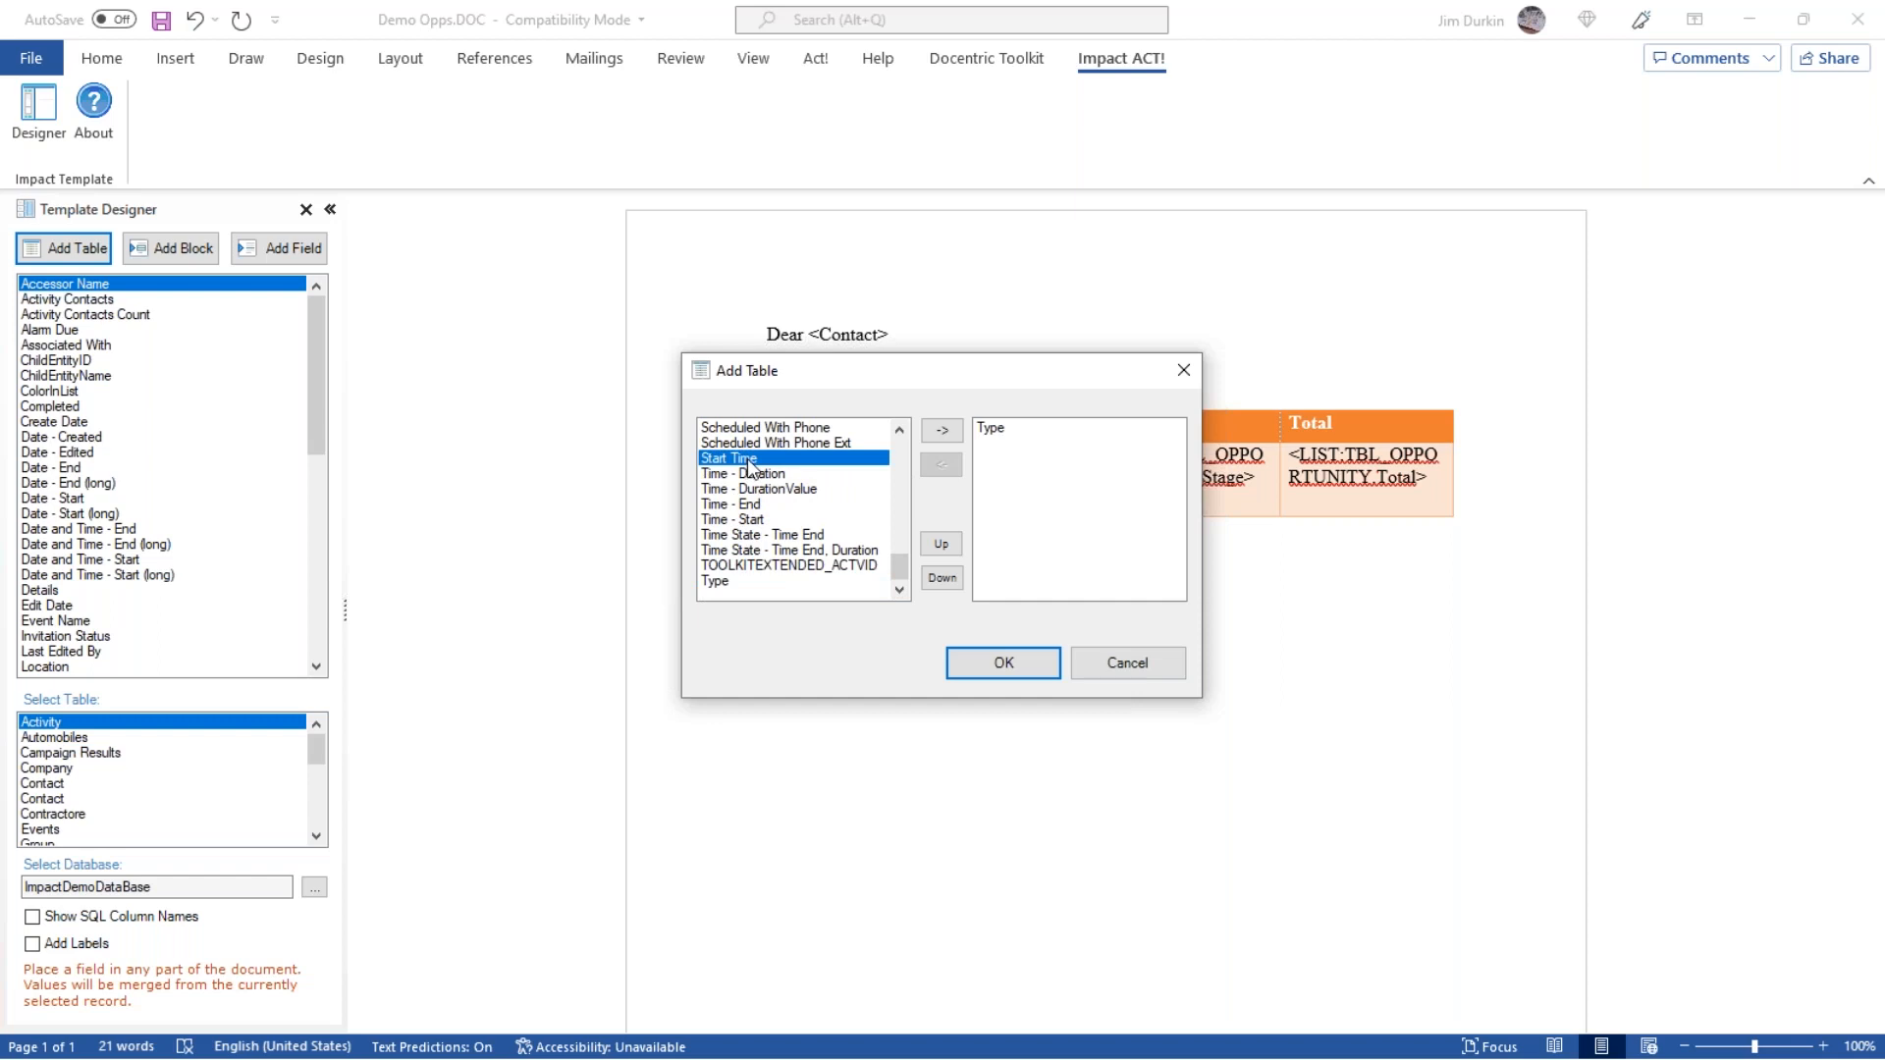
{"action": "scroll", "coordinate": [903, 458], "scroll_direction": "up", "scroll_amount": 2}
{"action": "scroll", "coordinate": [907, 462], "scroll_direction": "up", "scroll_amount": 2}
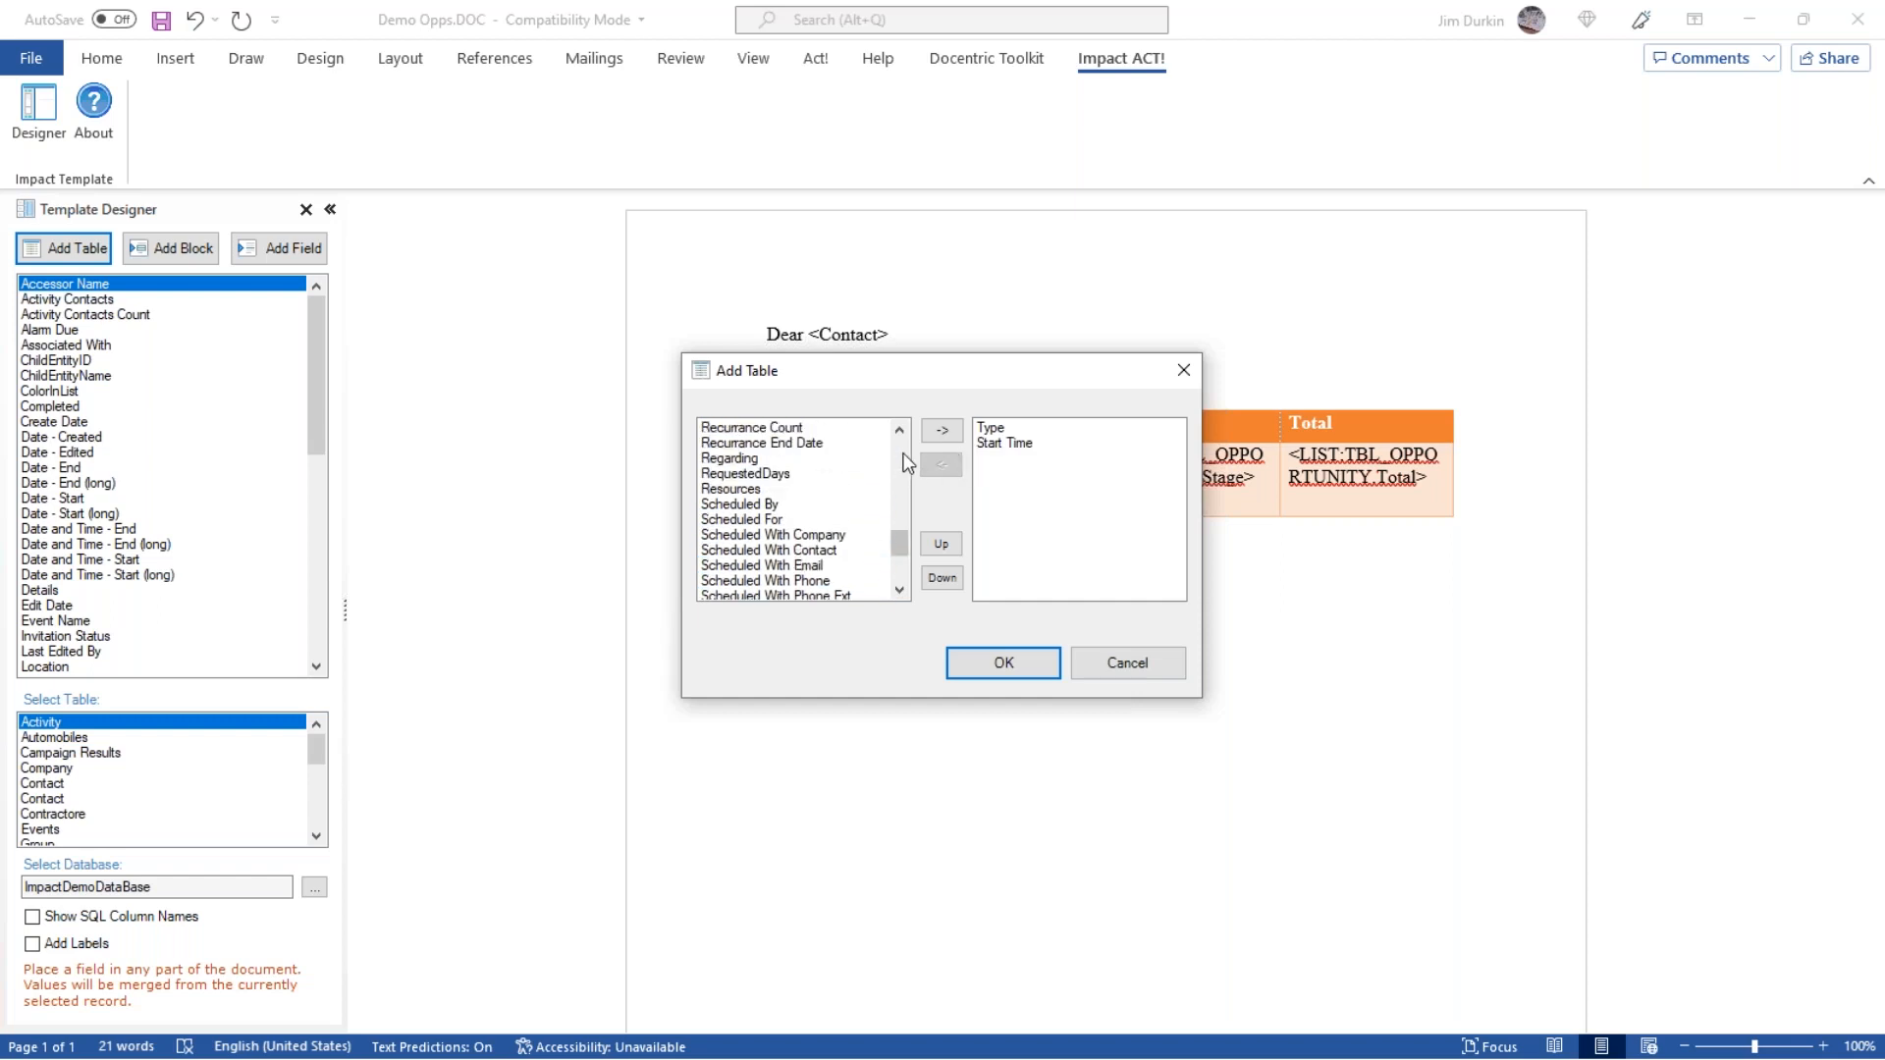
{"action": "double_click", "coordinate": [733, 461]}
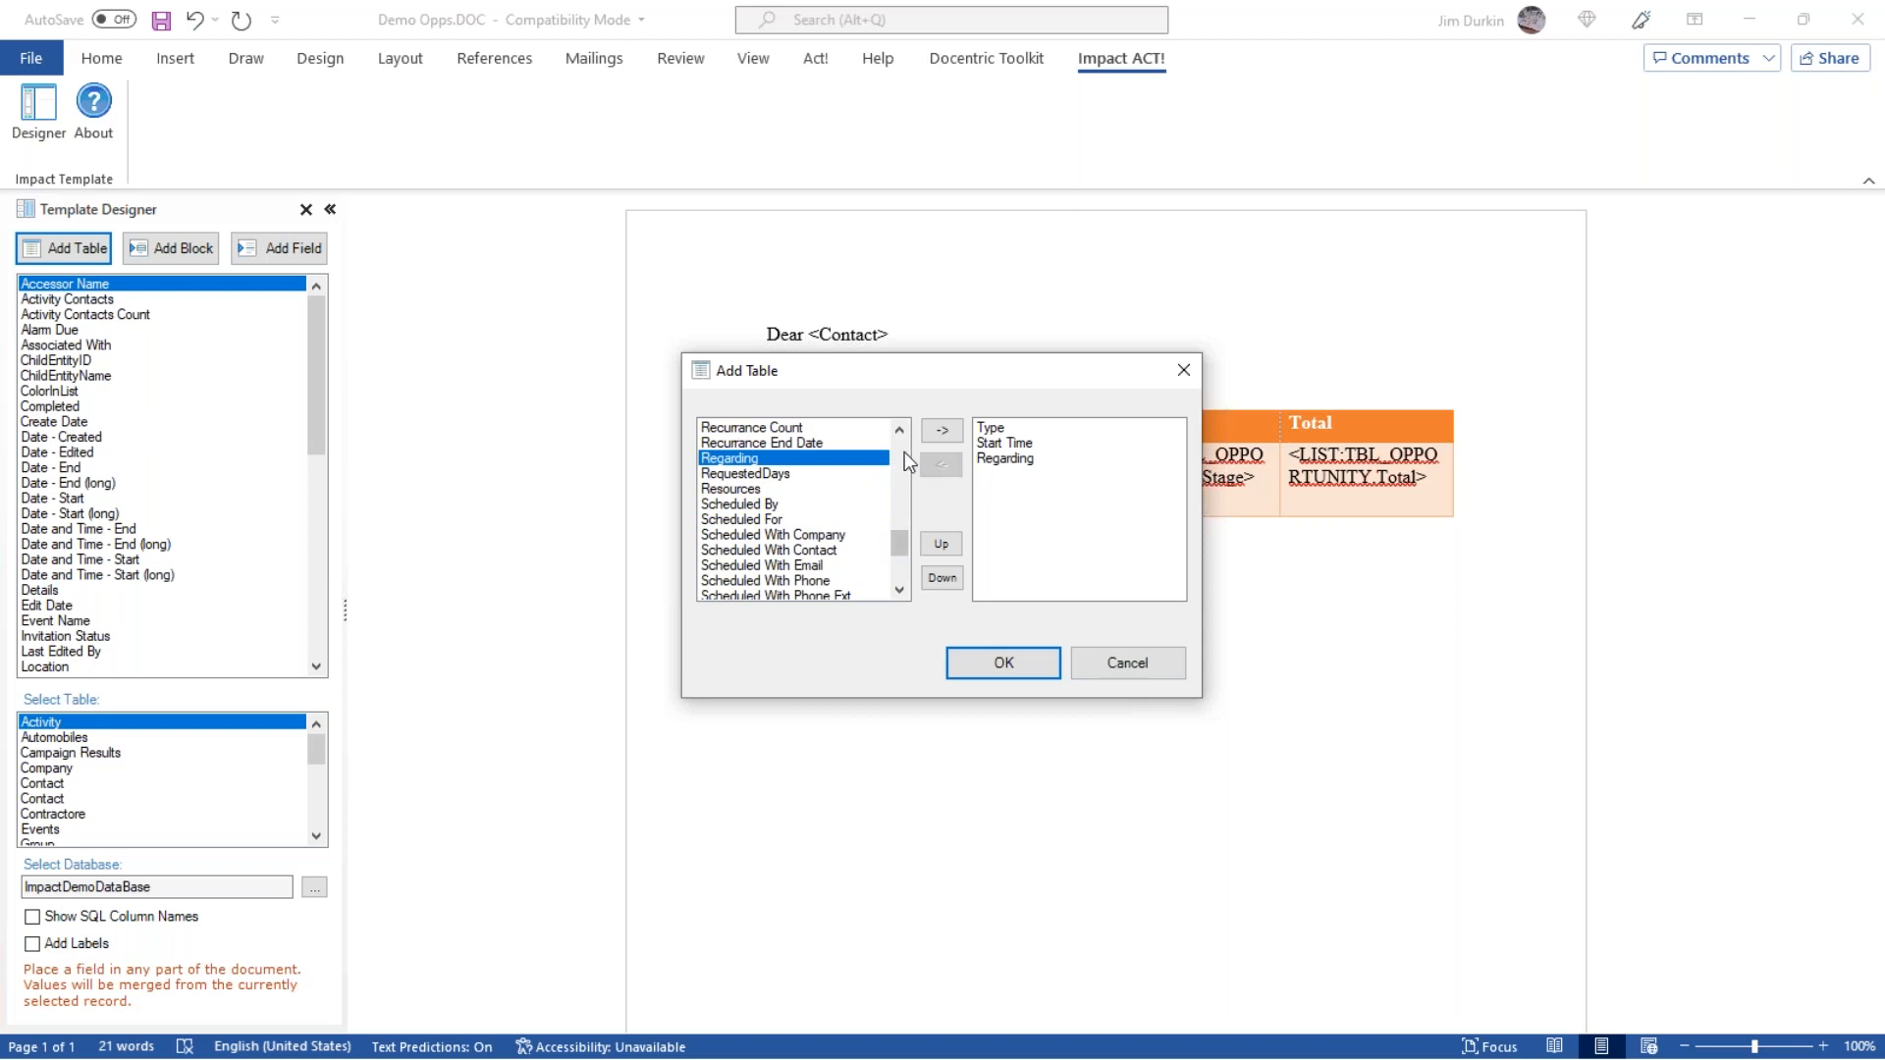
{"action": "scroll", "coordinate": [903, 453], "scroll_direction": "up", "scroll_amount": 4}
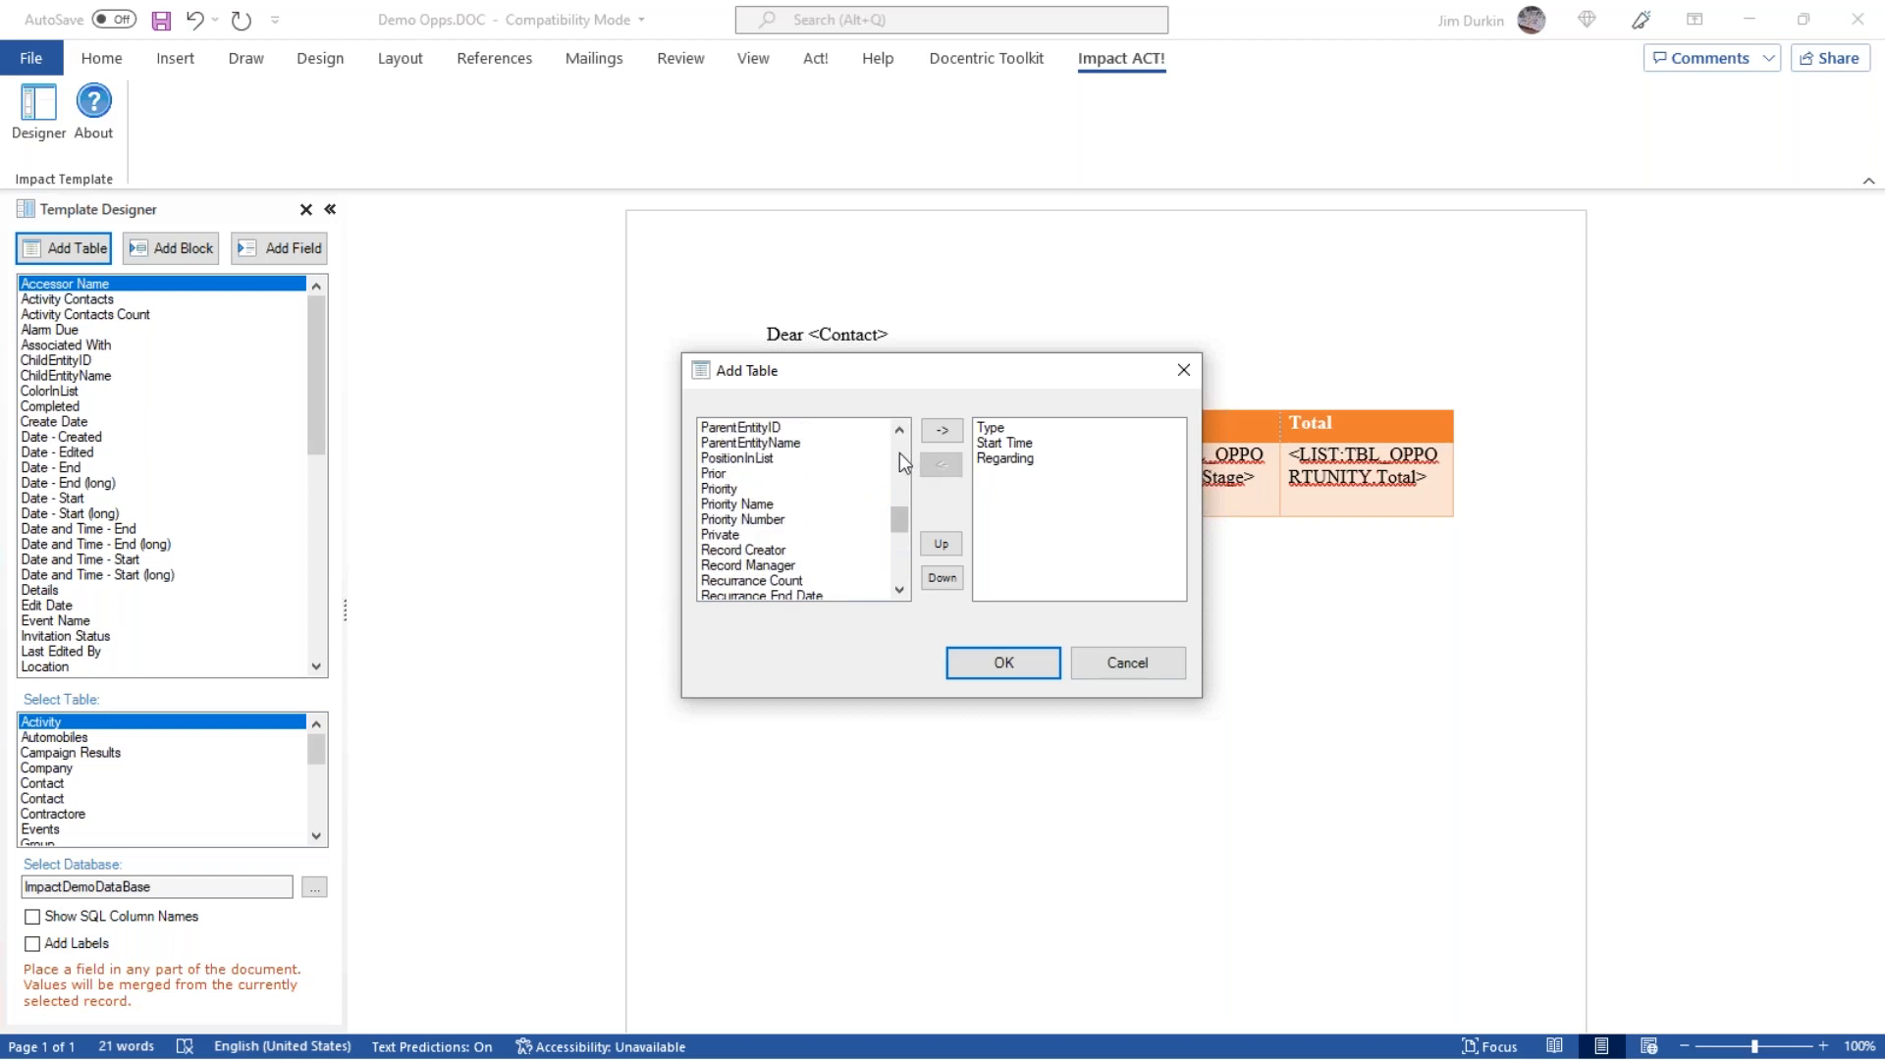
{"action": "double_click", "coordinate": [781, 553]}
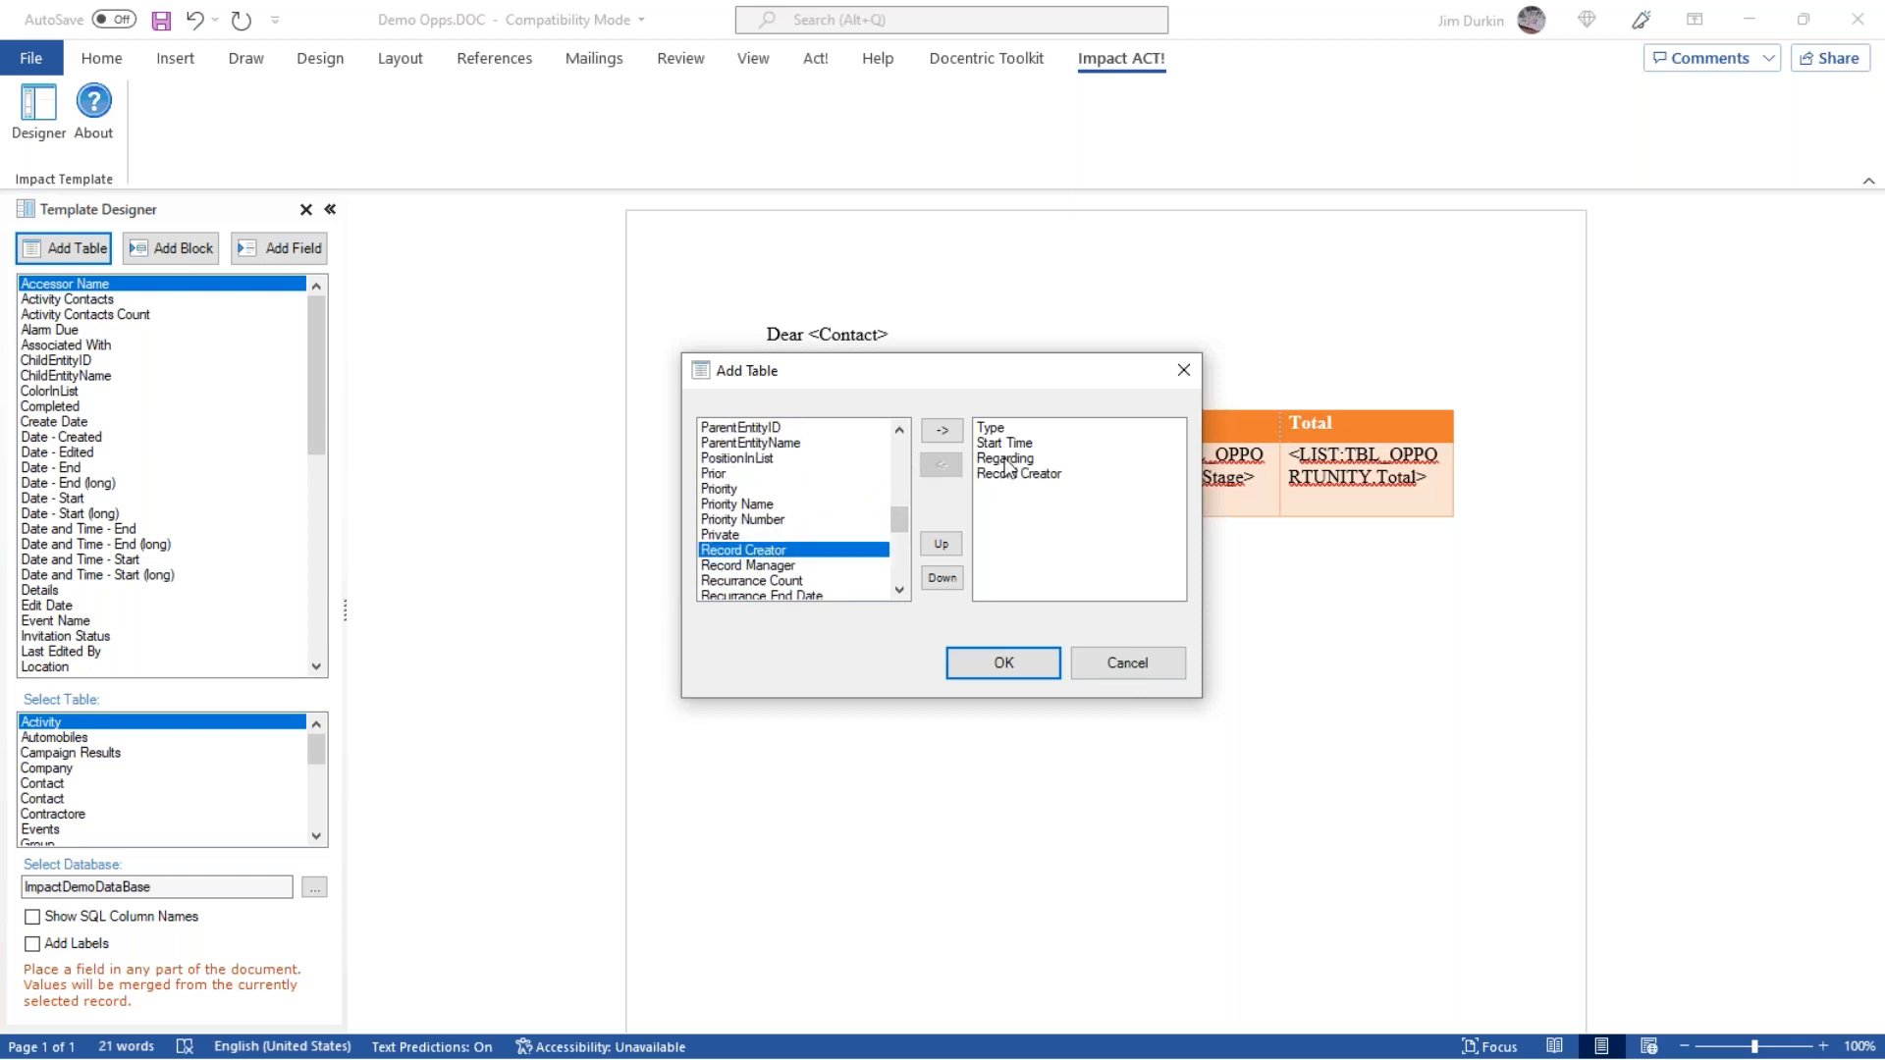
{"action": "left_click", "coordinate": [992, 664]}
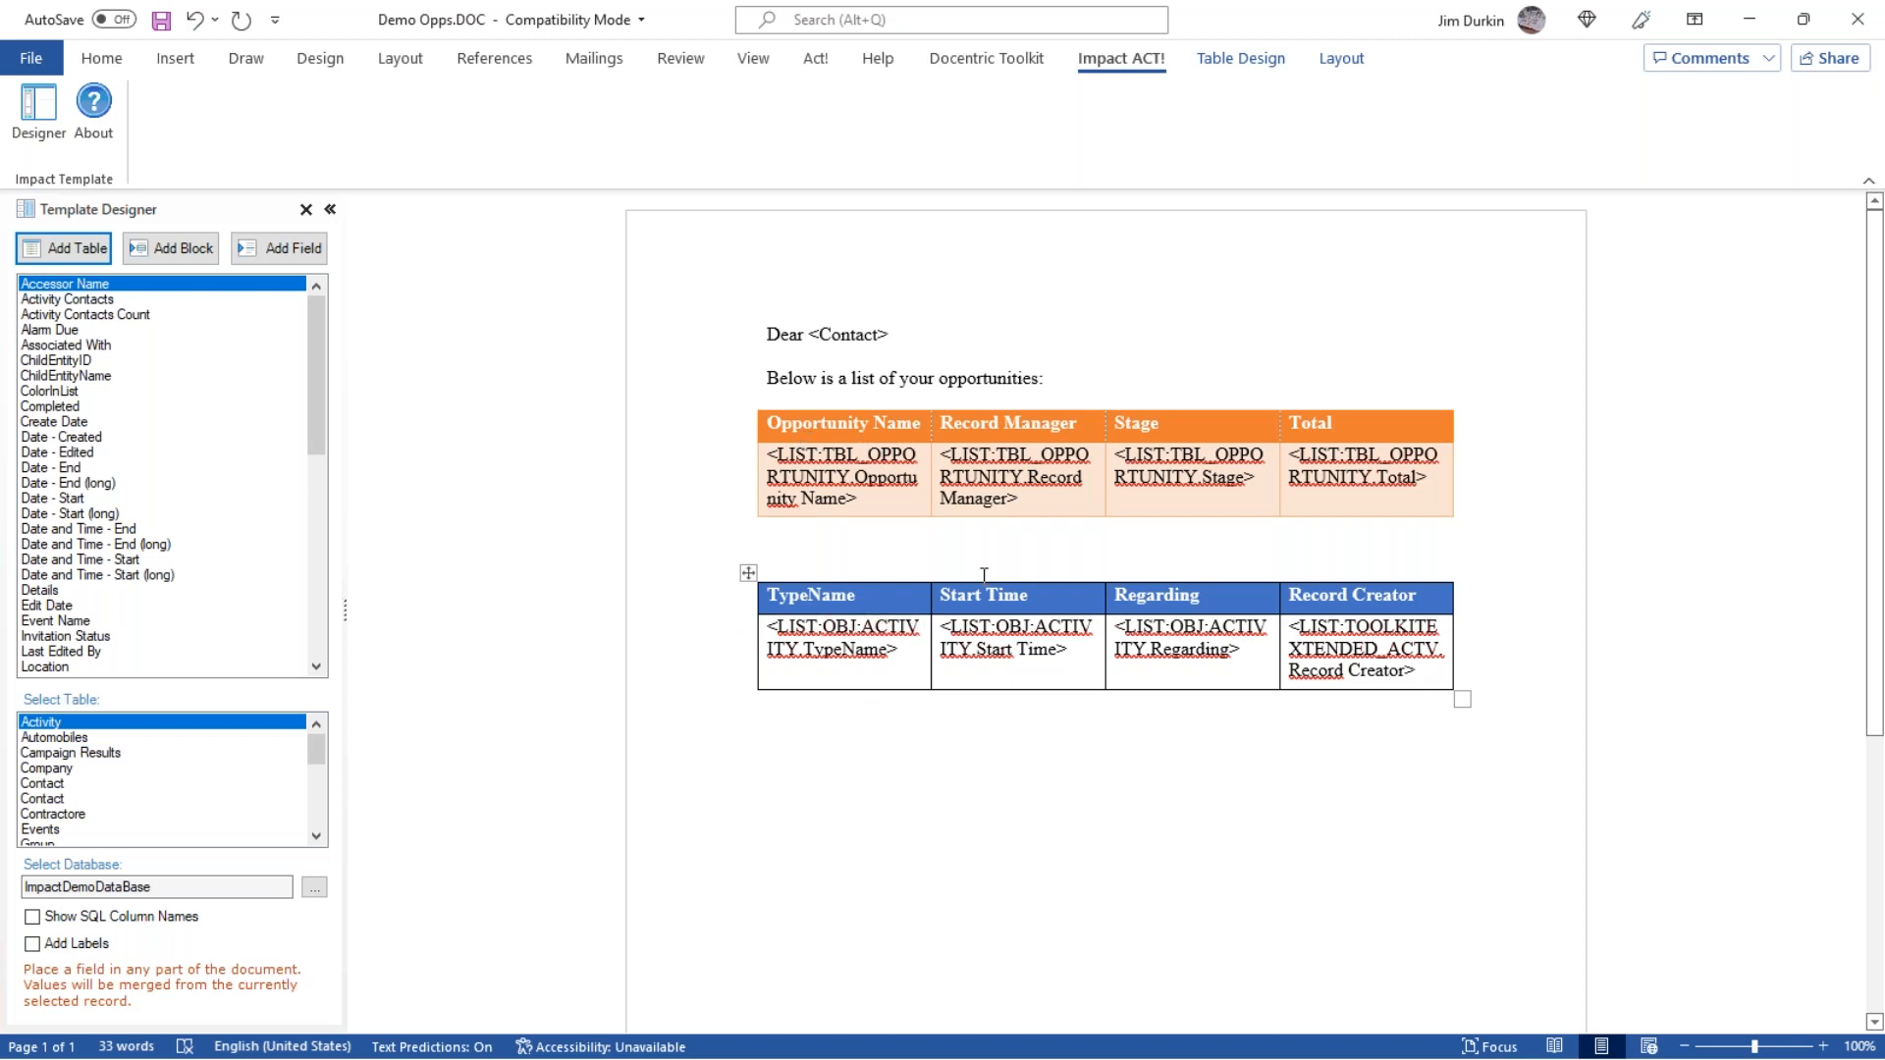
Save and close the Demo Opps.DOC template and cancel the document creation dialog.
{"action": "left_click", "coordinate": [1864, 34]}
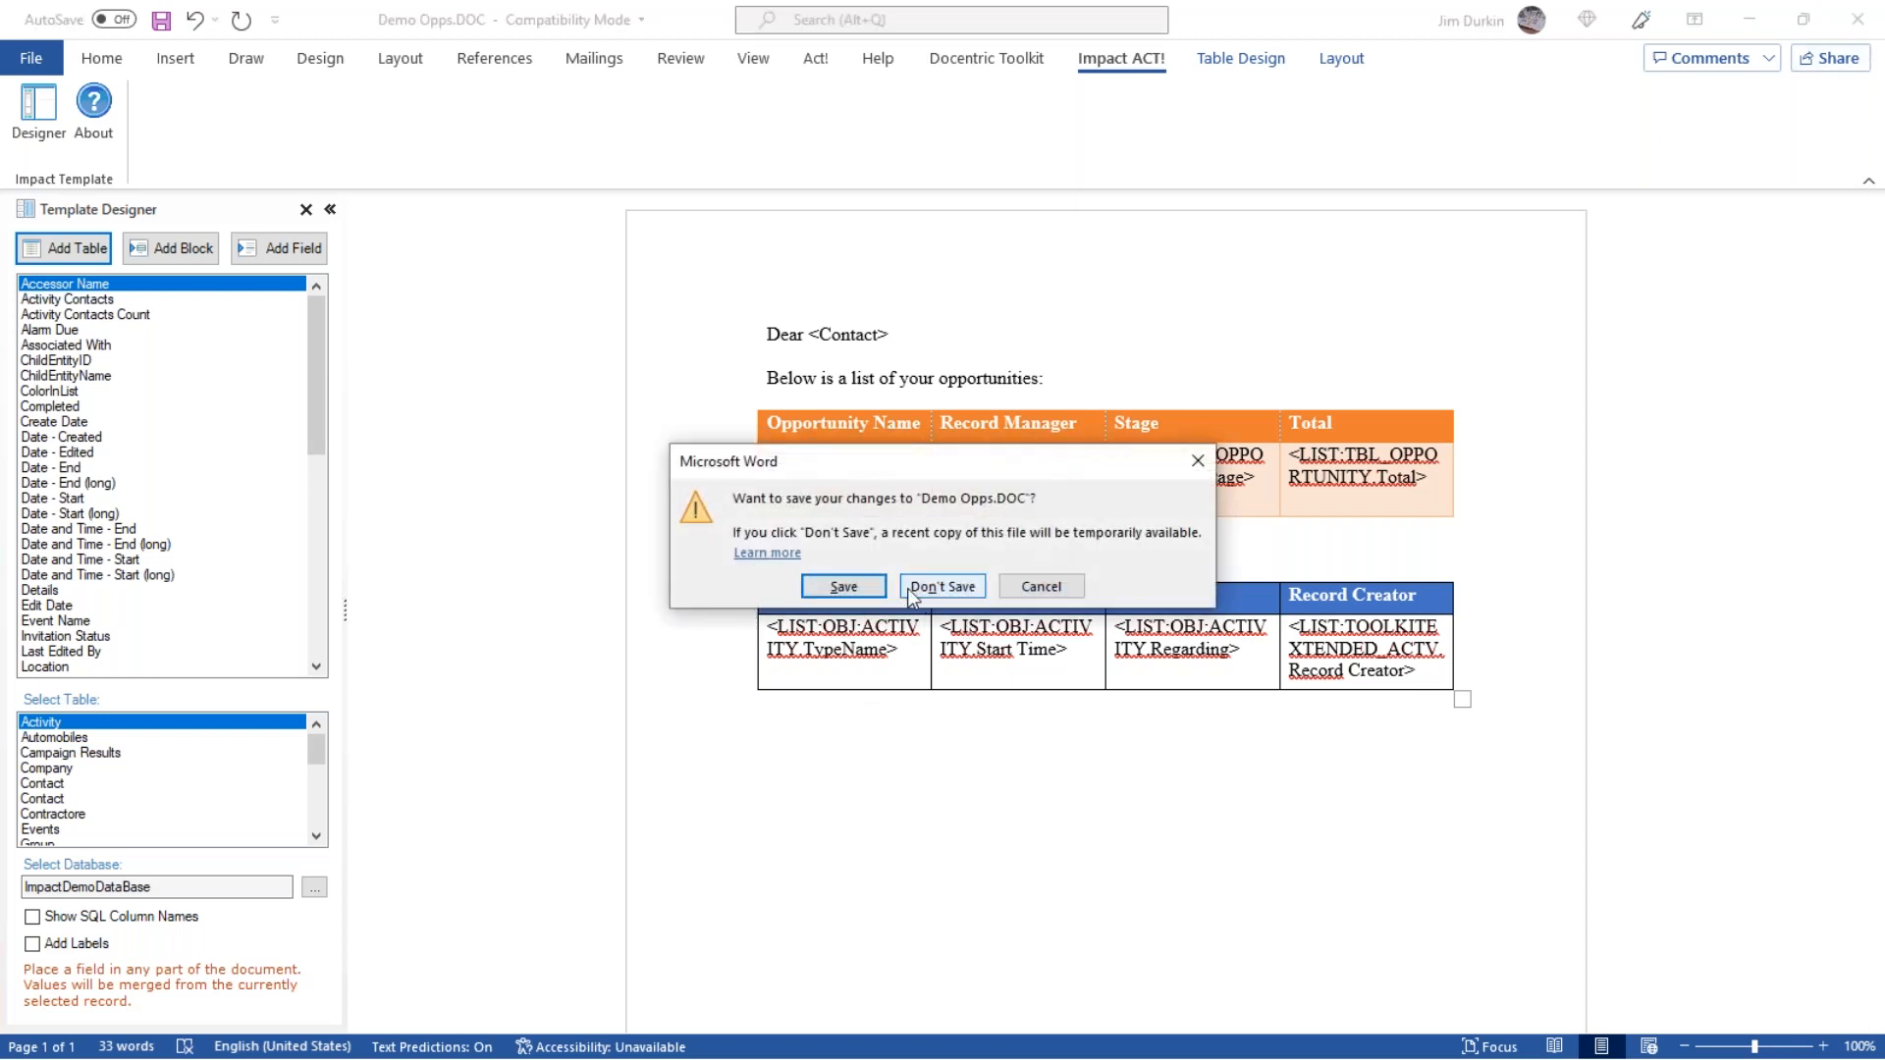
{"action": "left_click", "coordinate": [844, 590]}
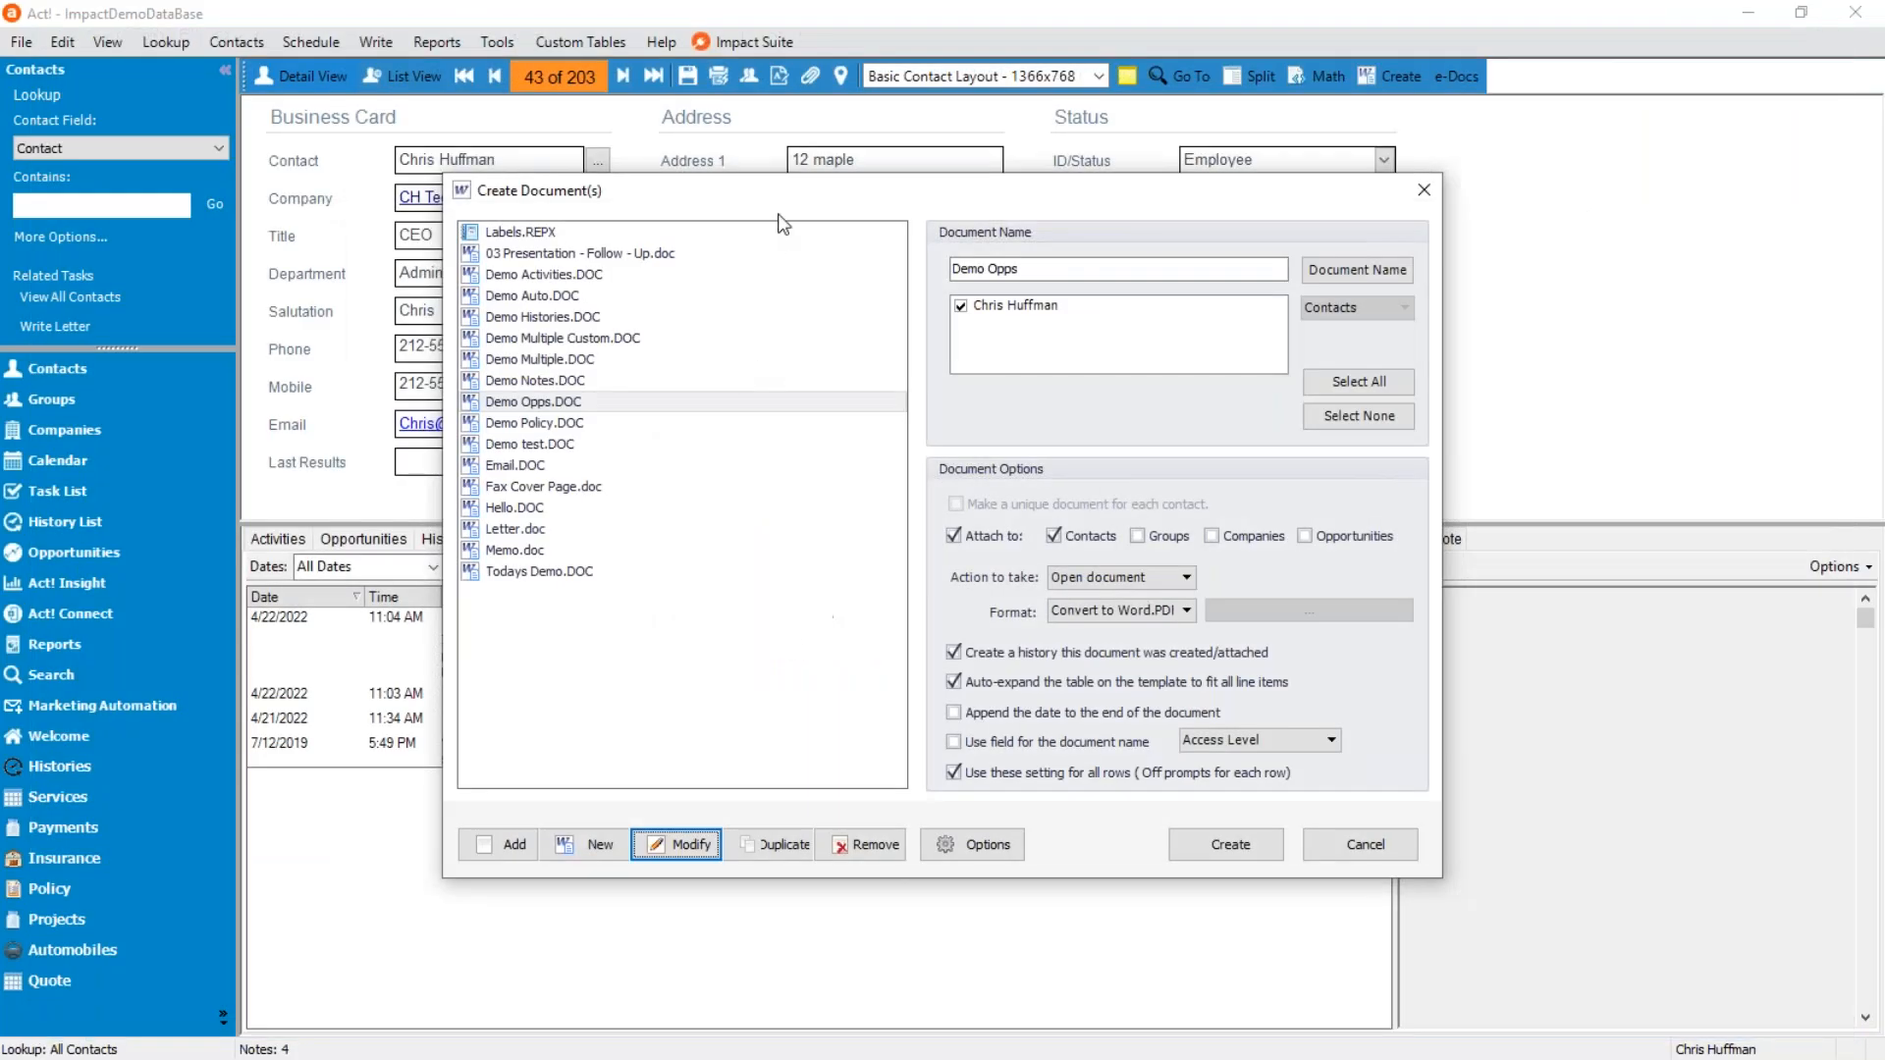
{"action": "left_click_drag", "start_coordinate": [700, 196], "coordinate": [1095, 141]}
{"action": "left_click", "coordinate": [1762, 791]}
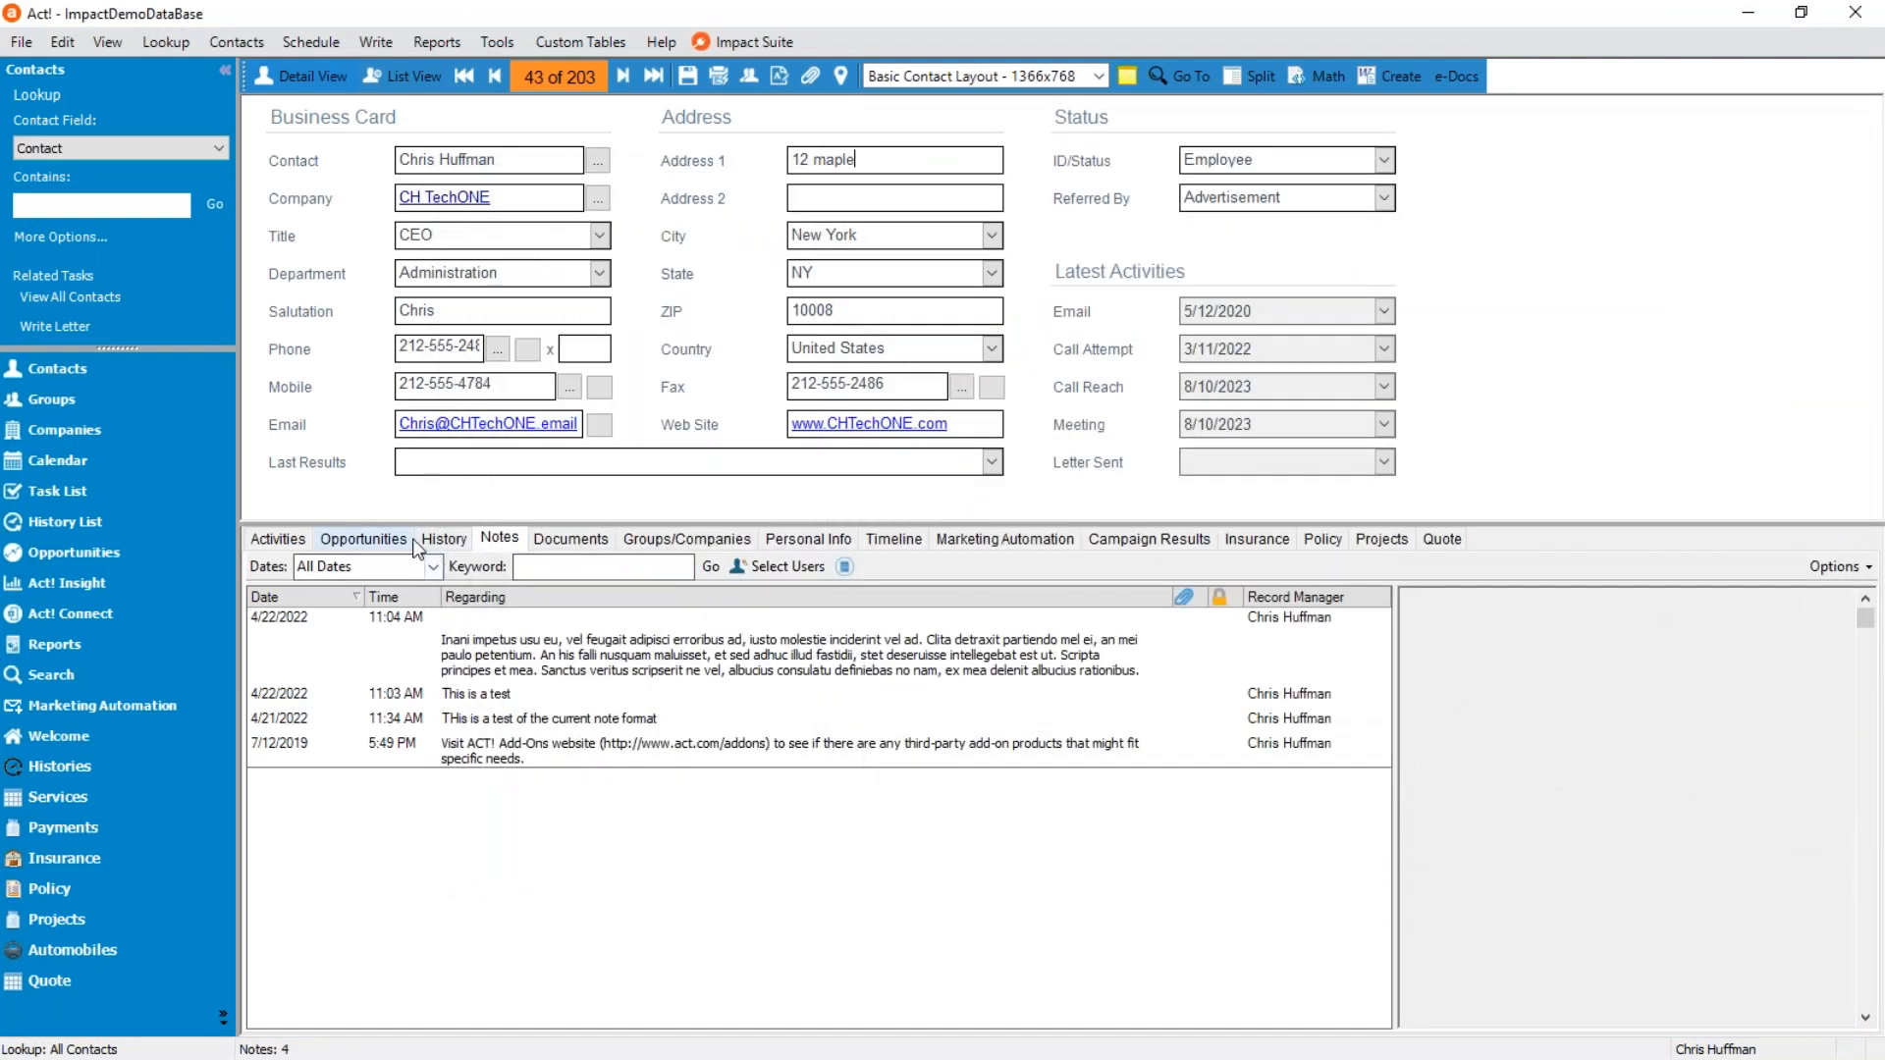
Look through the contact's opportunities and activities in the contact record.
{"action": "left_click", "coordinate": [364, 539]}
{"action": "left_click", "coordinate": [527, 621]}
{"action": "left_click", "coordinate": [530, 658]}
{"action": "left_click", "coordinate": [523, 621]}
{"action": "left_click", "coordinate": [523, 659]}
{"action": "left_click", "coordinate": [278, 540]}
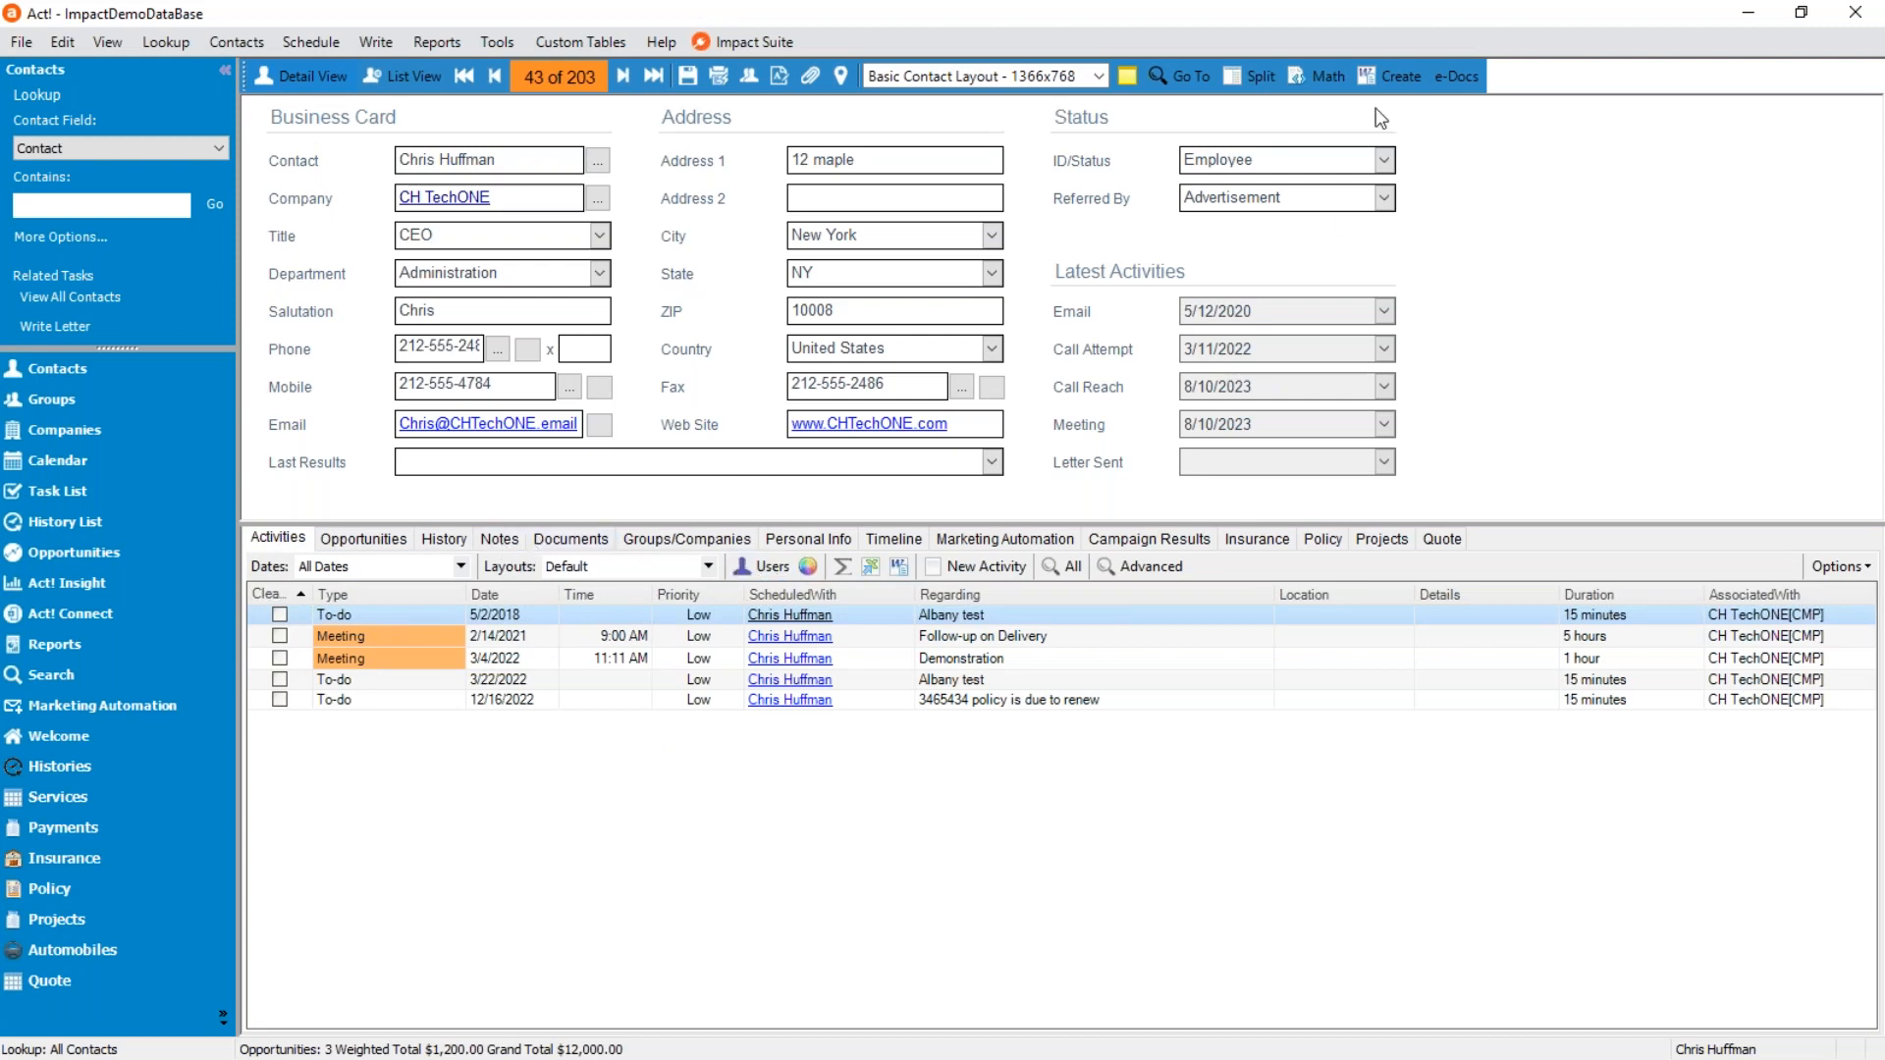
Create the Demo Opps document for the contact, check its opportunities and activities tables, and close the PDF.
{"action": "left_click", "coordinate": [1389, 83]}
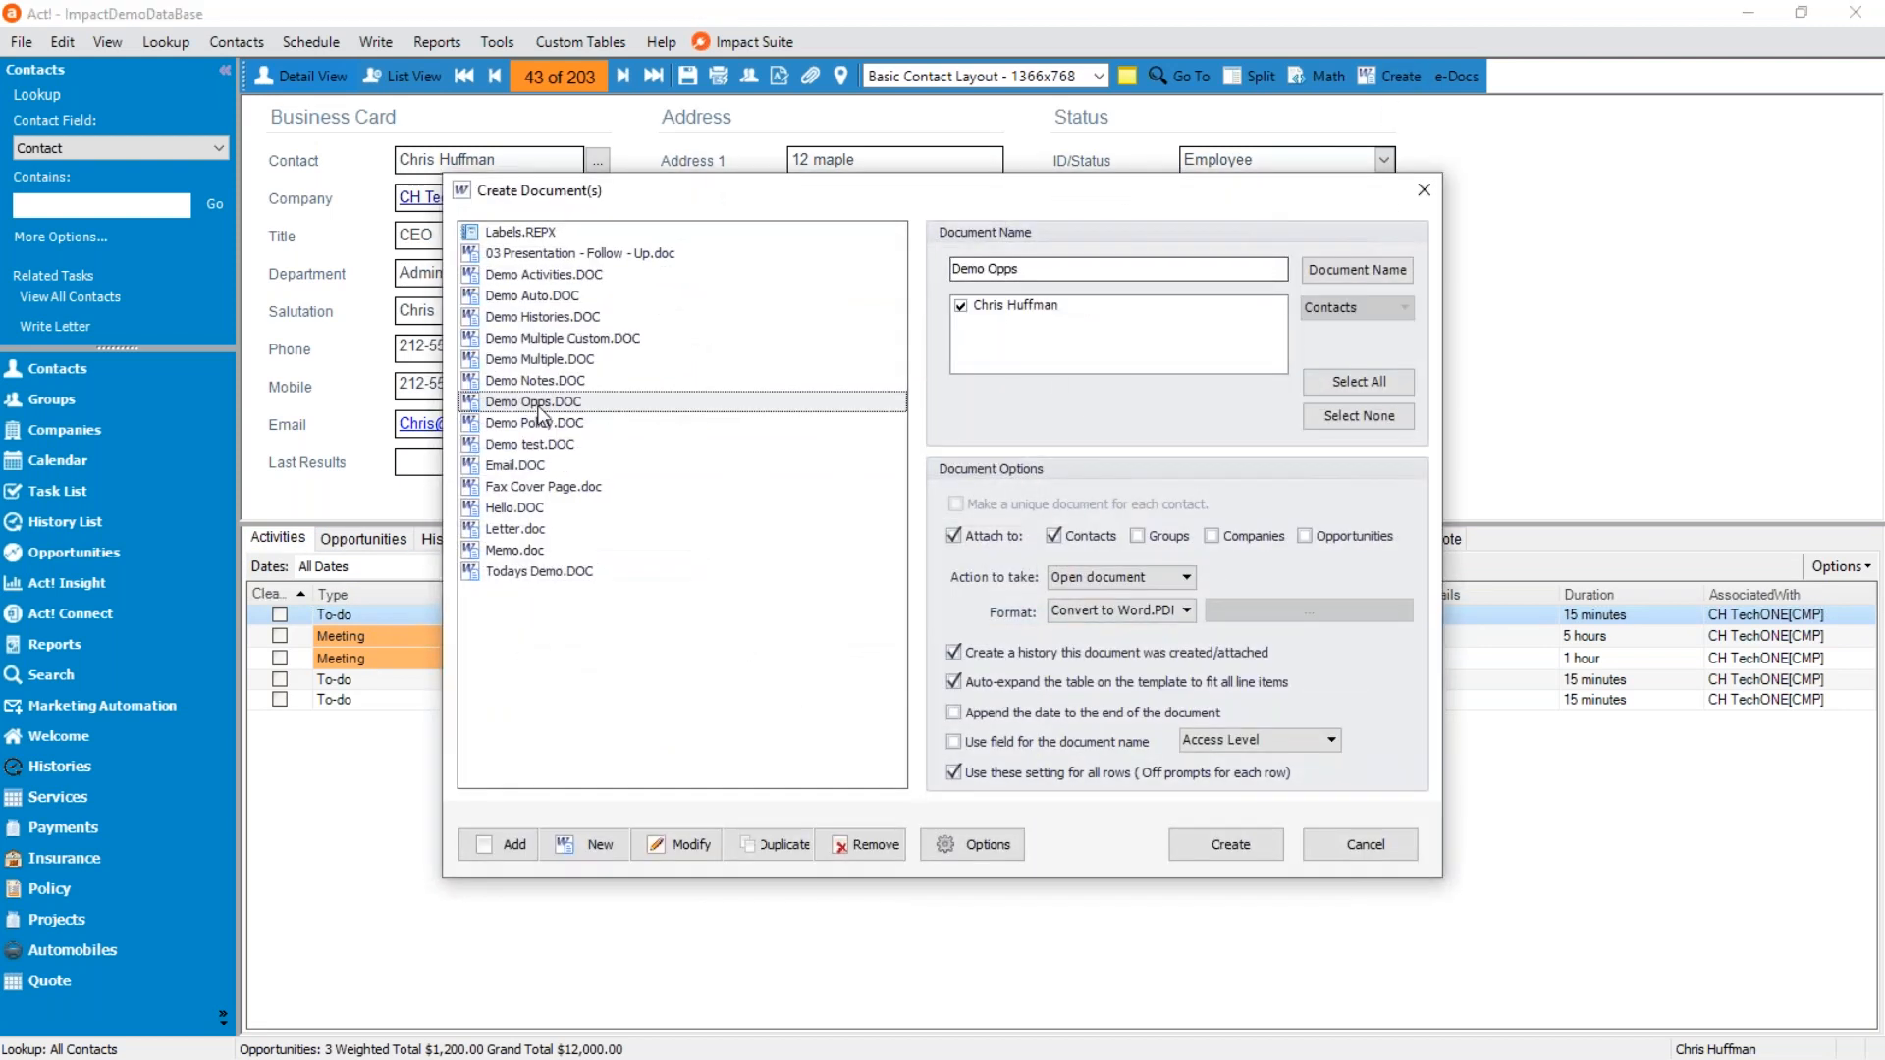
{"action": "left_click", "coordinate": [1229, 844]}
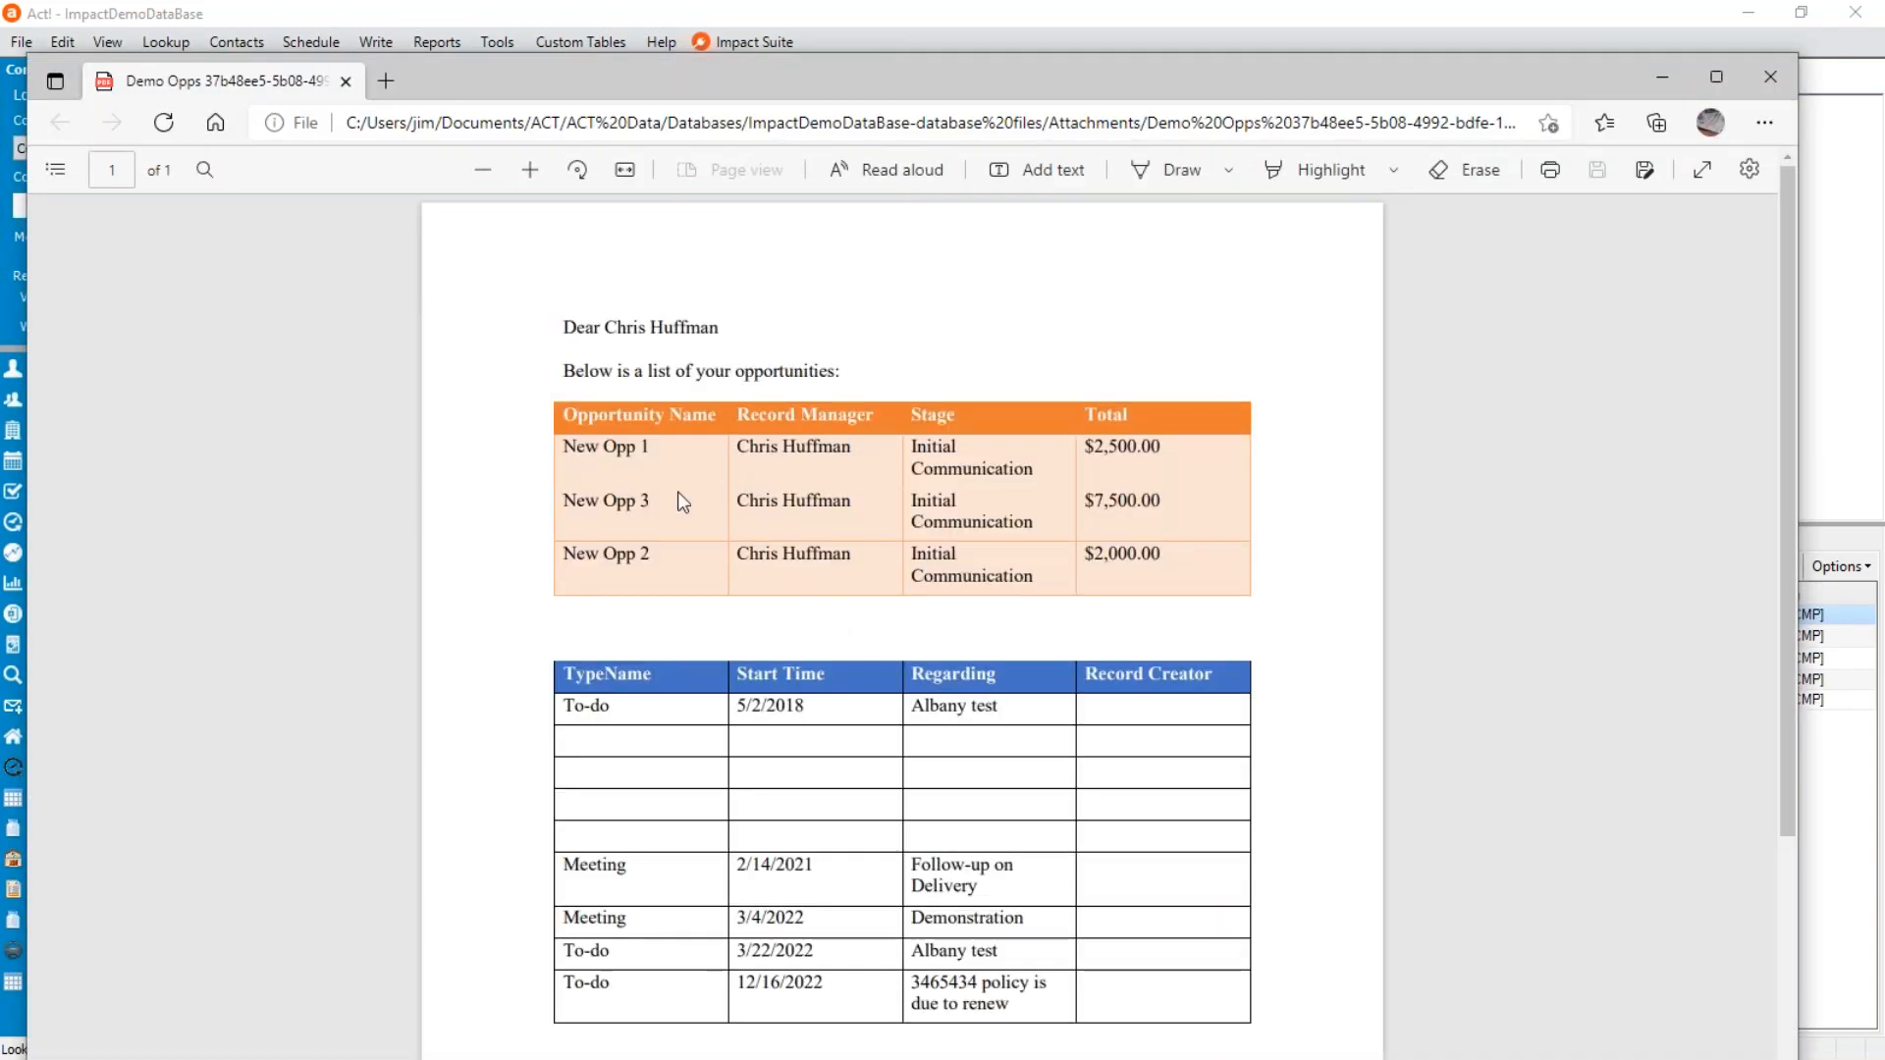
{"action": "left_click_drag", "start_coordinate": [578, 447], "coordinate": [638, 457]}
{"action": "left_click_drag", "start_coordinate": [698, 543], "coordinate": [701, 570]}
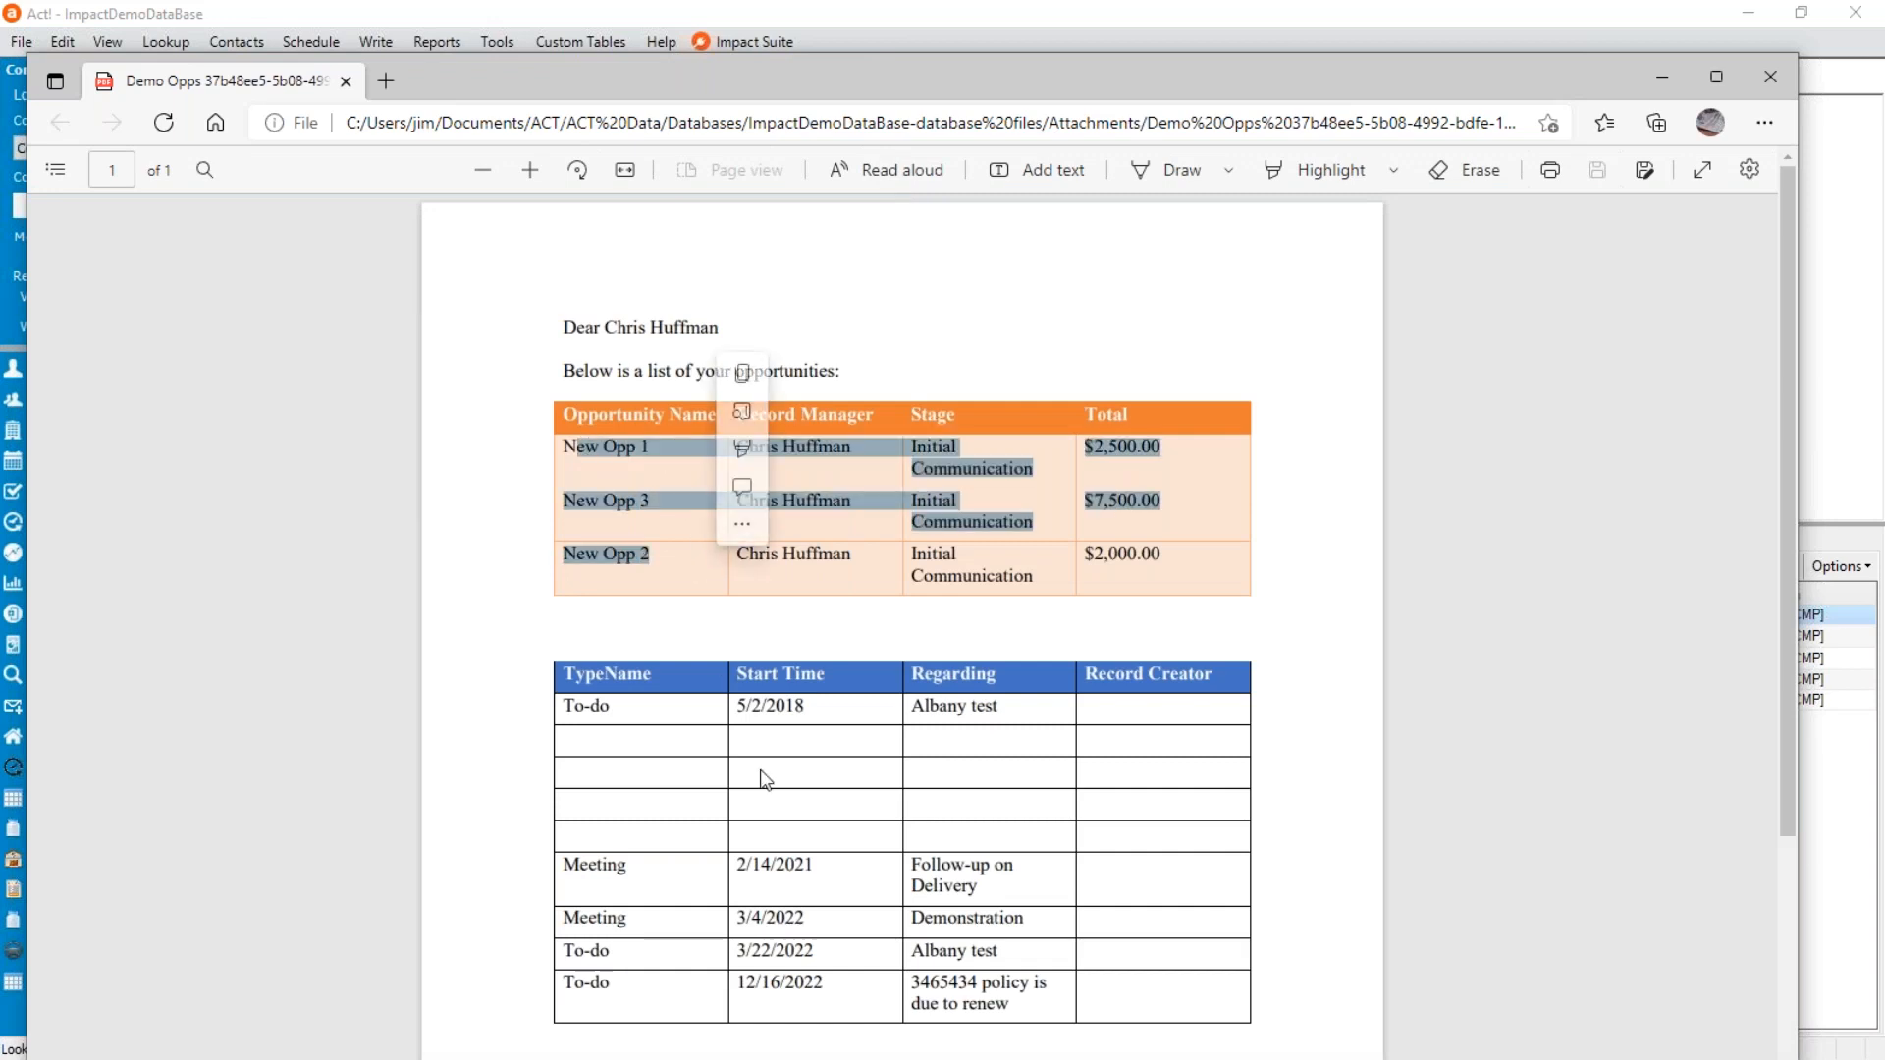
{"action": "scroll", "coordinate": [759, 493], "scroll_direction": "down", "scroll_amount": 3}
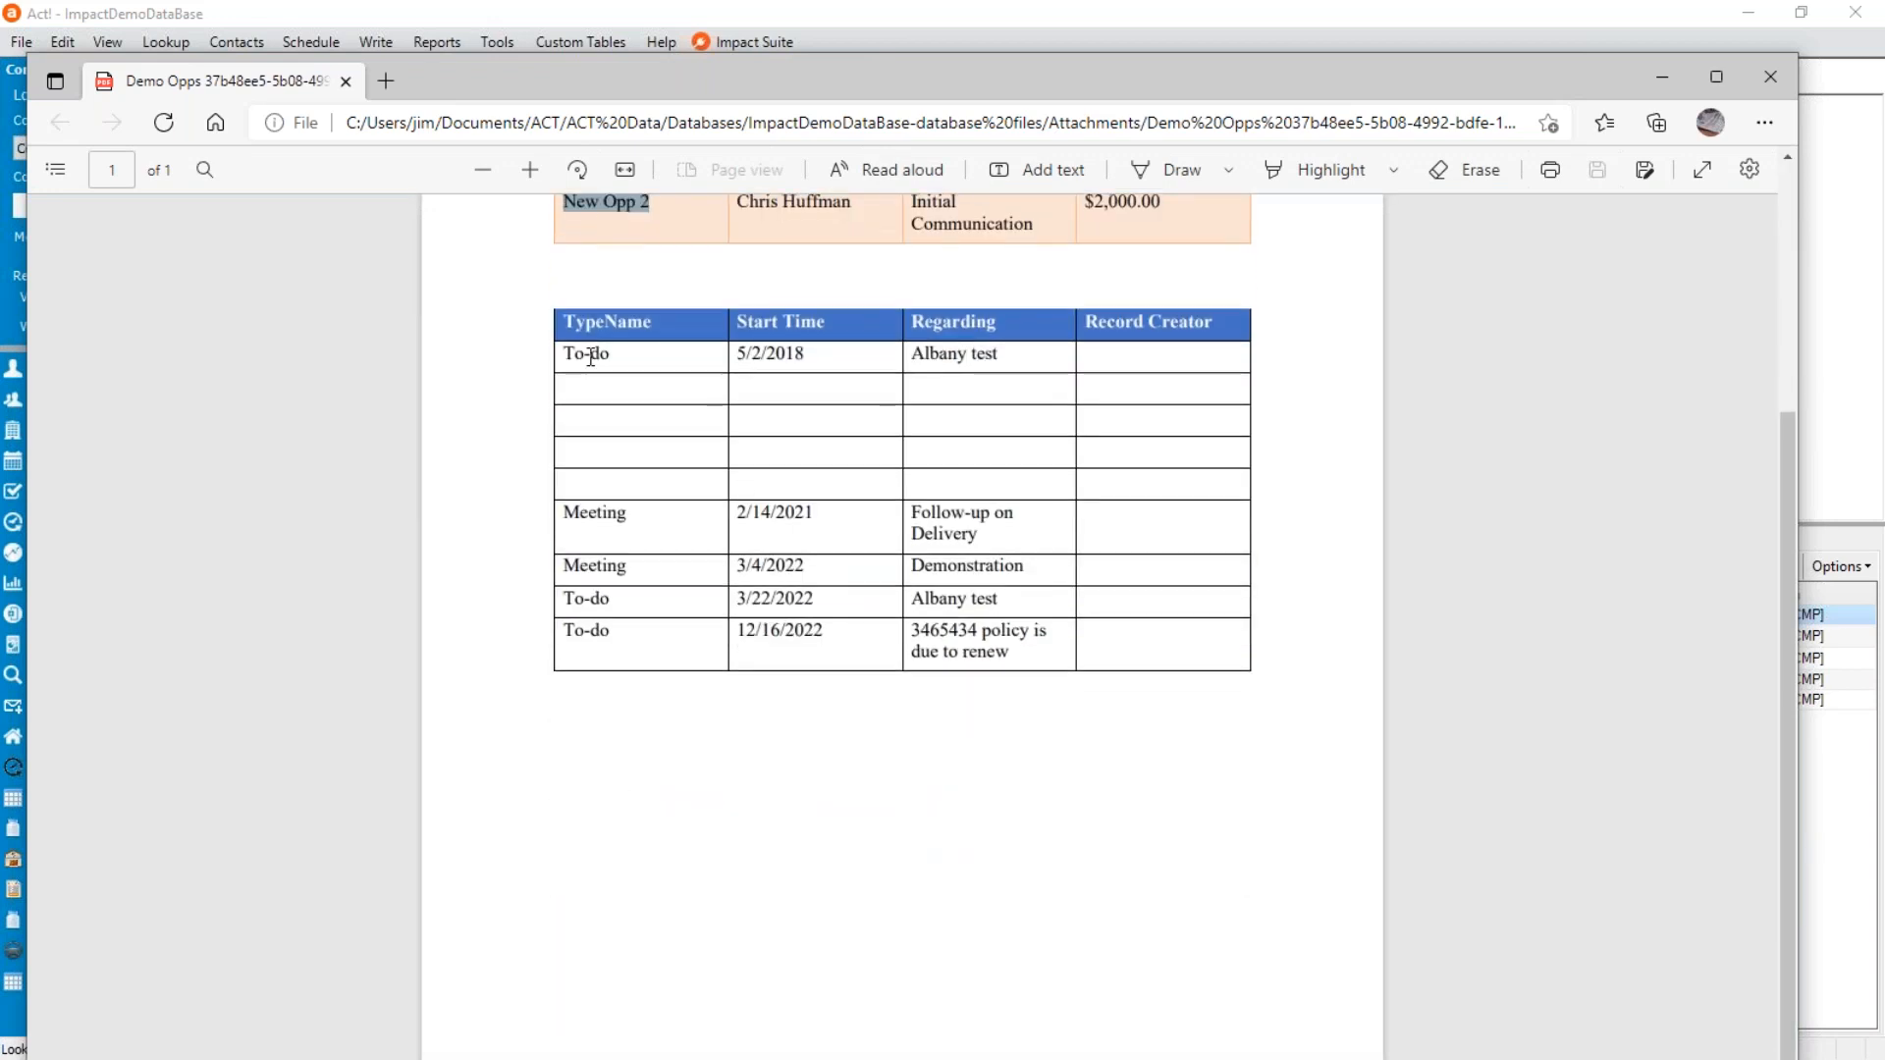
{"action": "left_click_drag", "start_coordinate": [585, 353], "coordinate": [609, 353]}
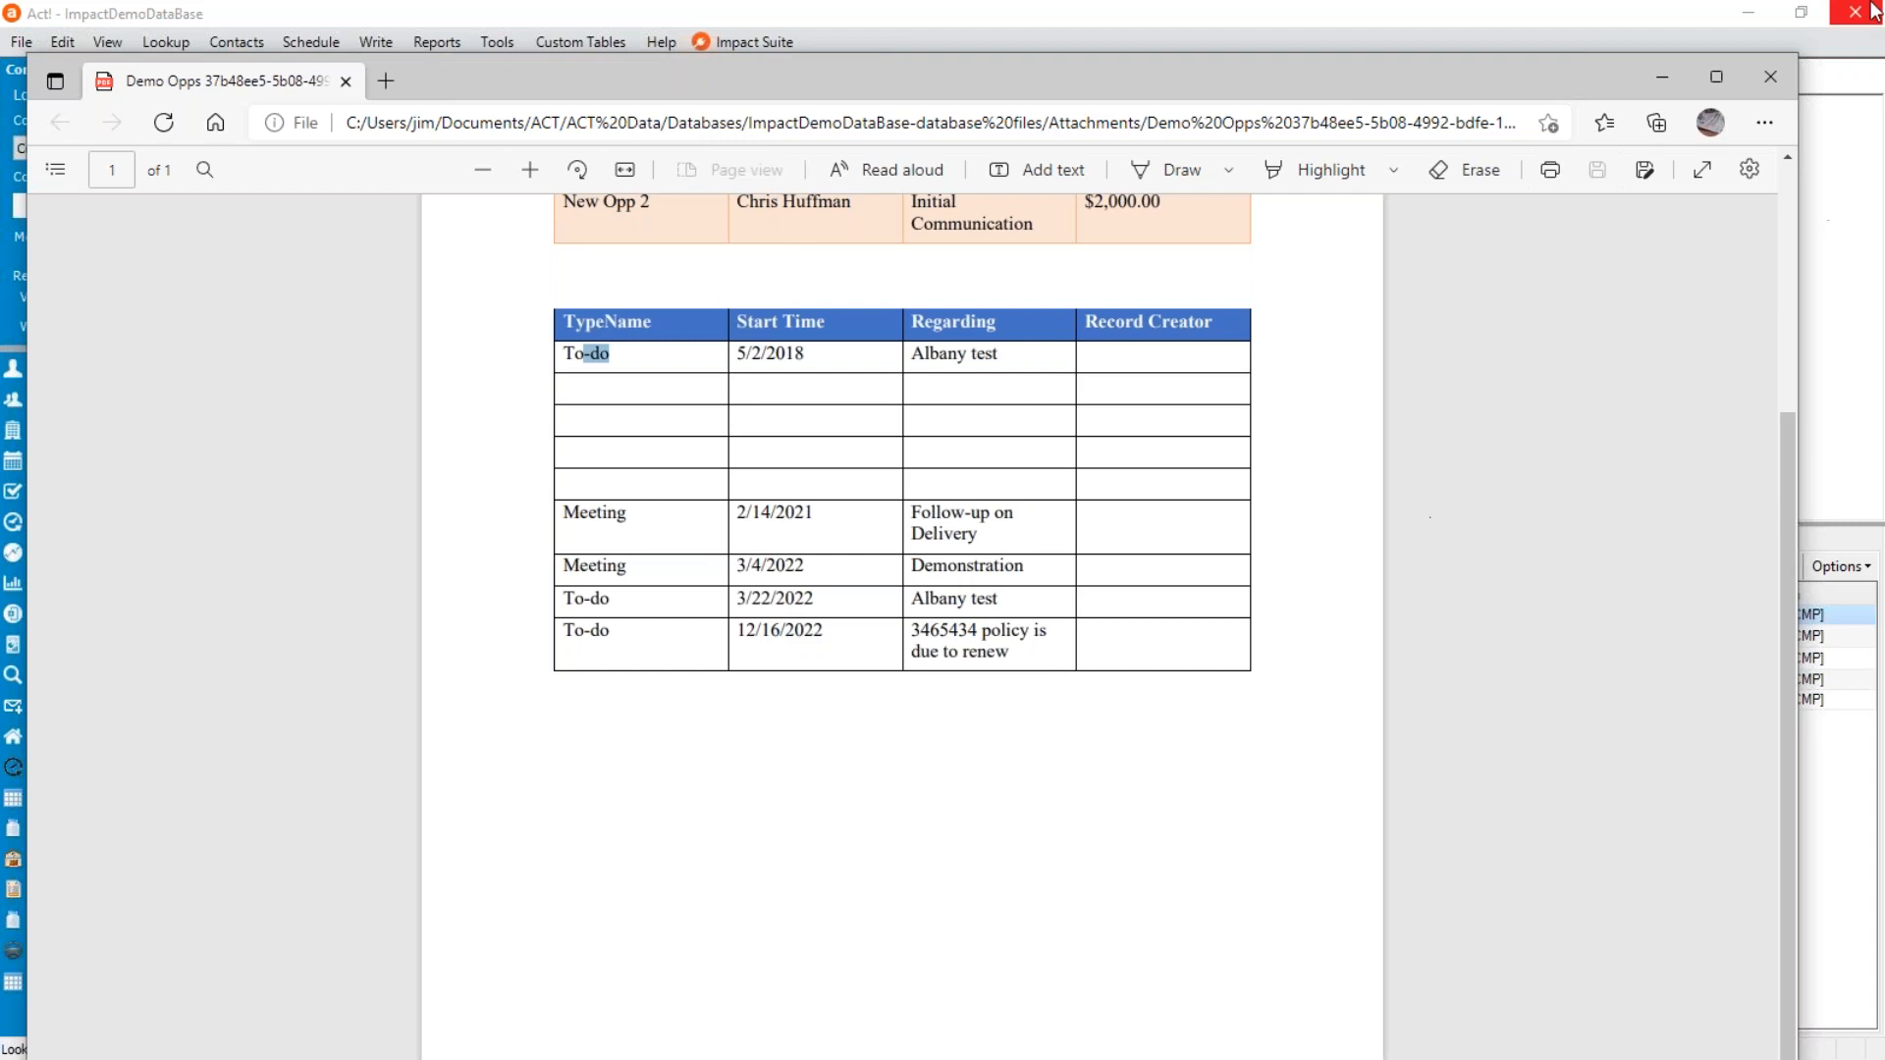
{"action": "left_click", "coordinate": [1768, 78]}
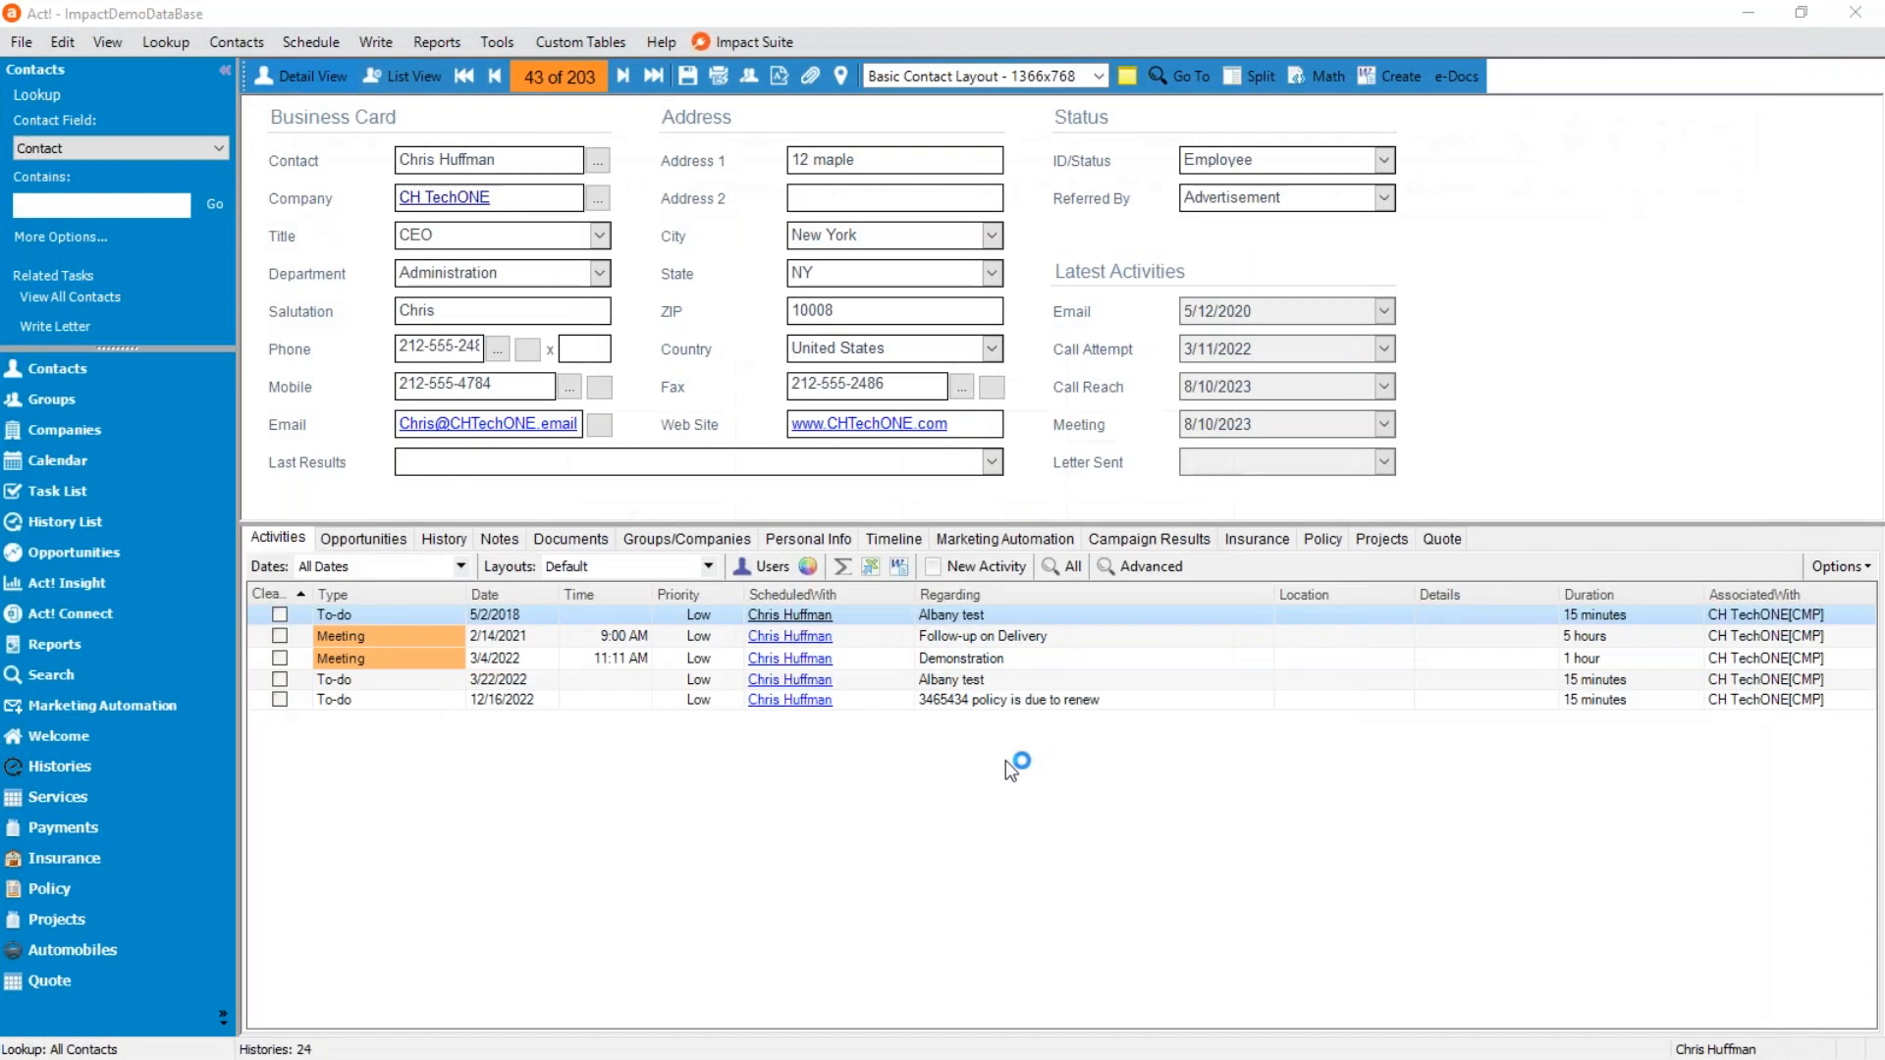
Reopen the document creation dialog and select the Demo Activities.DOC template.
{"action": "left_click", "coordinate": [1392, 77]}
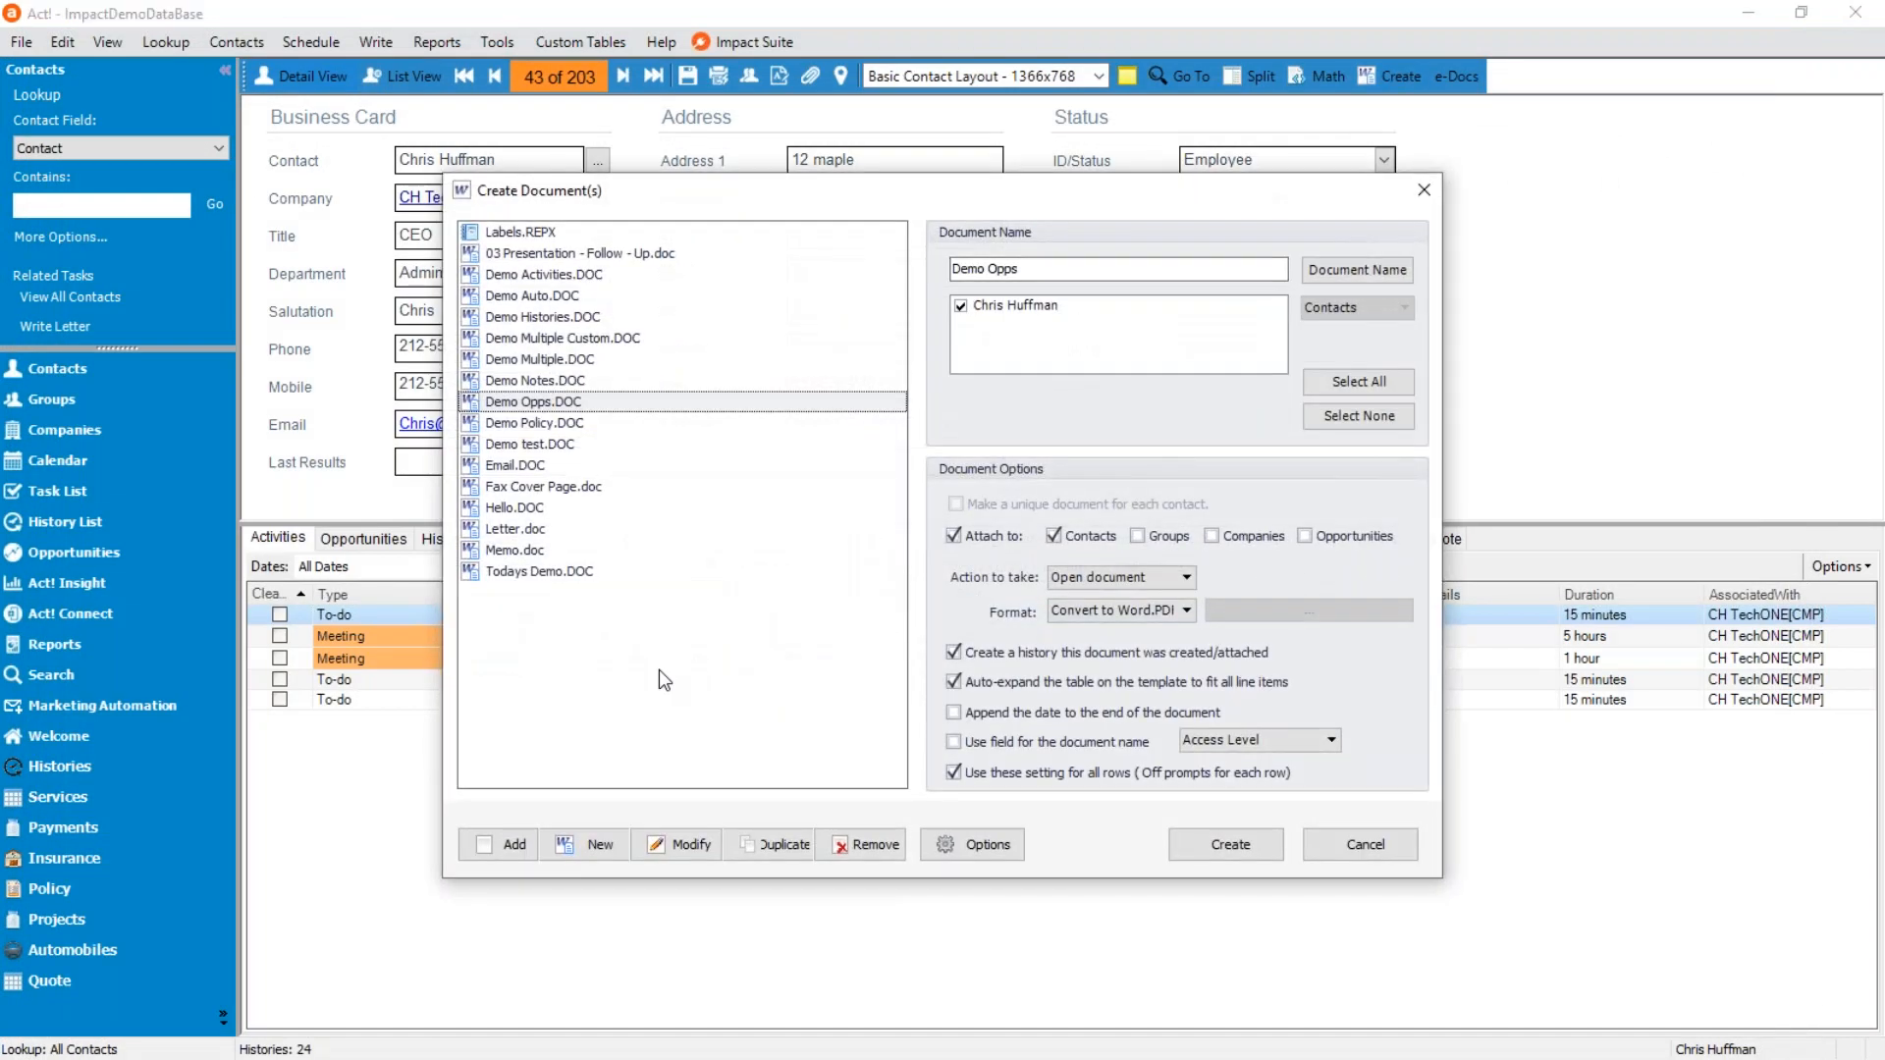
{"action": "left_click", "coordinate": [623, 317]}
{"action": "left_click_drag", "start_coordinate": [713, 207], "coordinate": [1105, 180]}
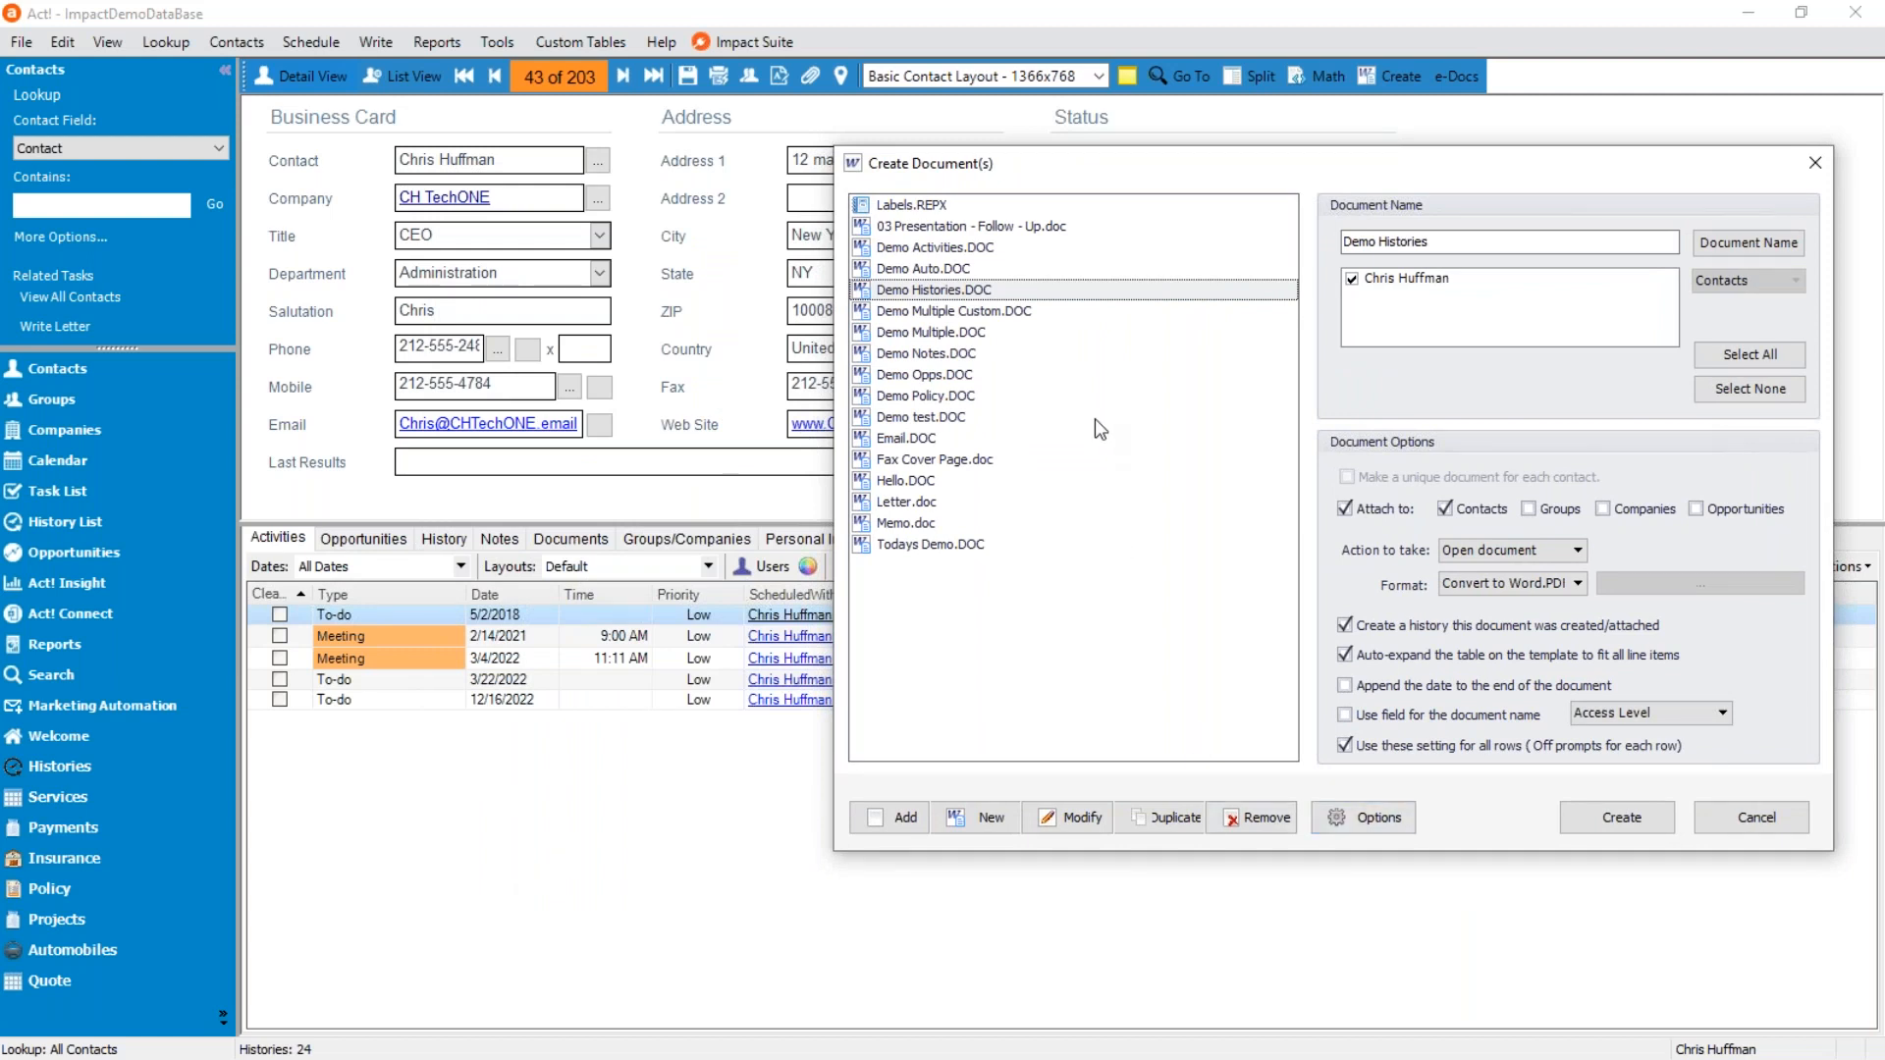
{"action": "left_click", "coordinate": [989, 247]}
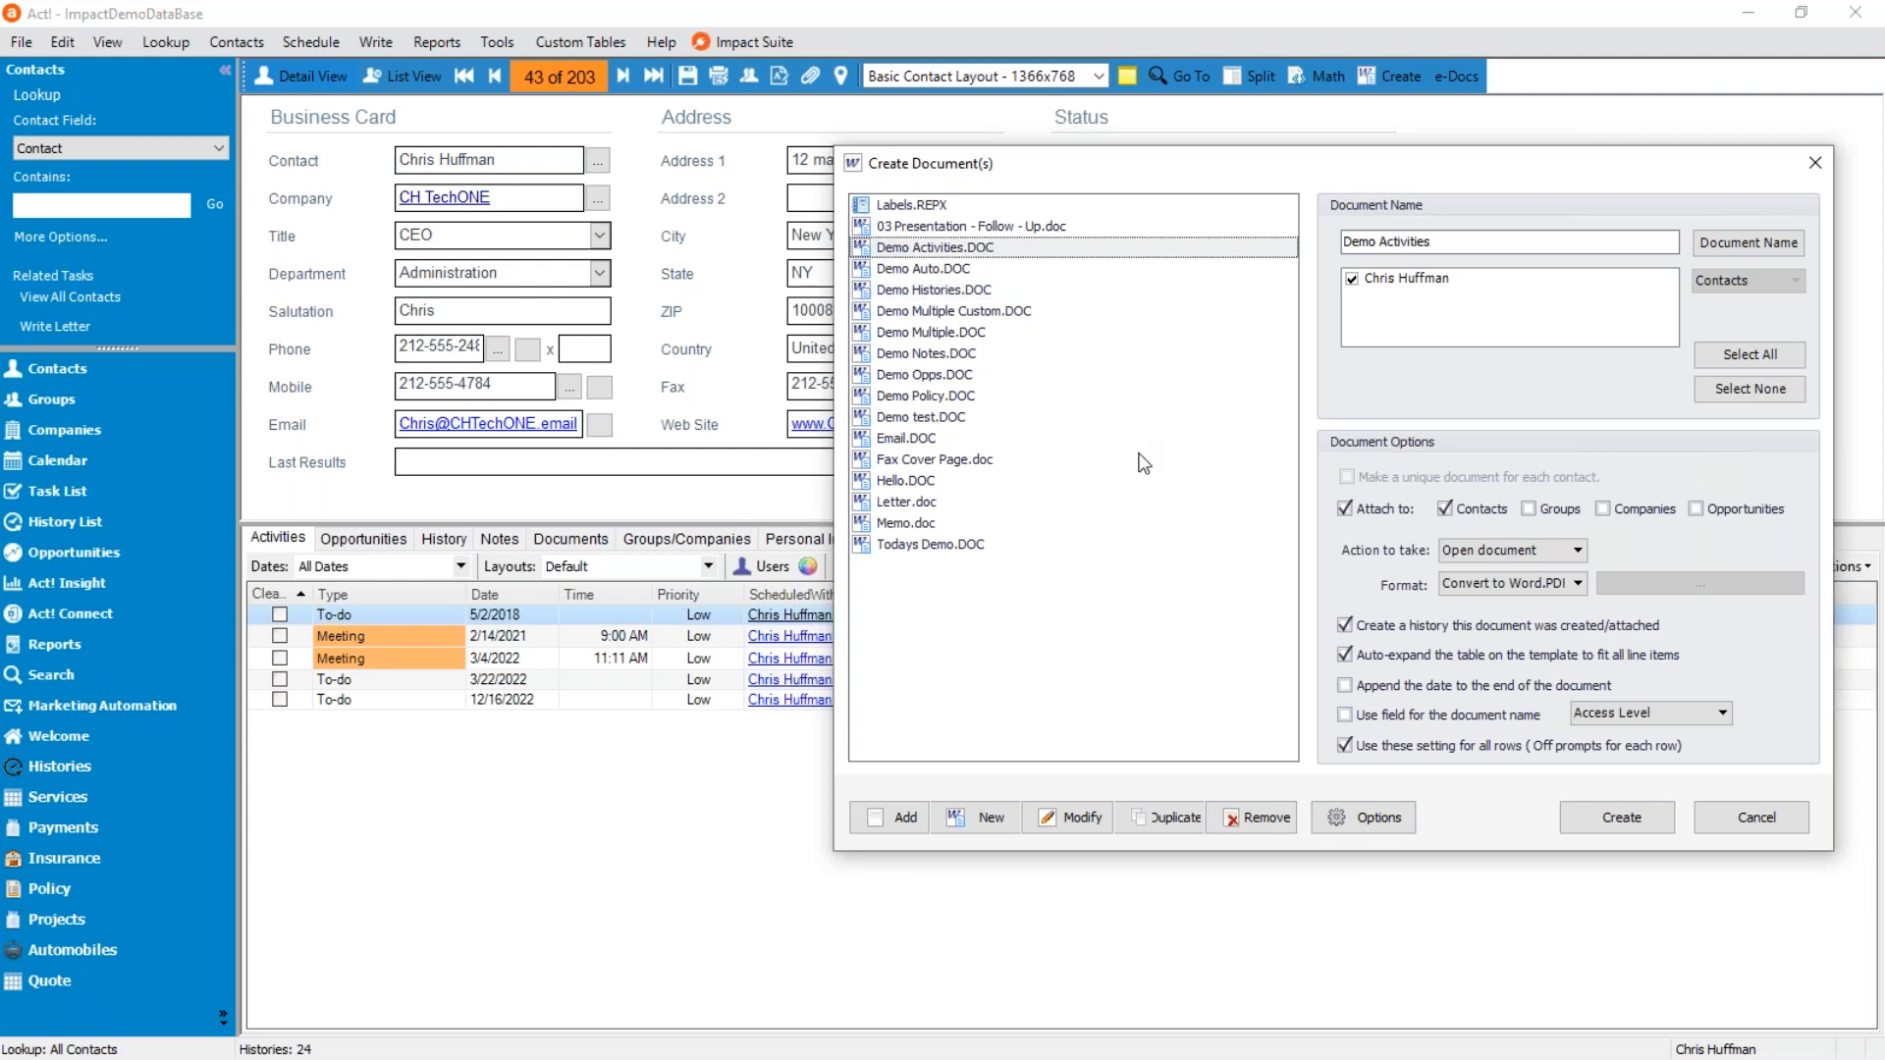